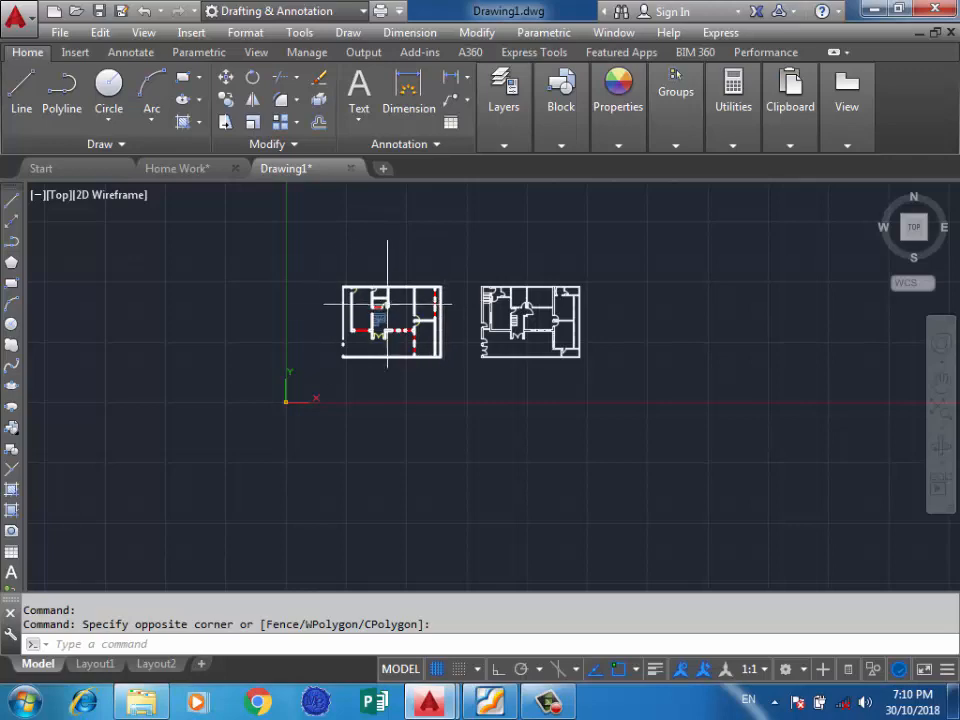
Step: Examine the walls, windows and doors of the coloured floor plan beside its white reference copy
{"action": "scroll", "coordinate": [388, 301], "scroll_direction": "up", "scroll_amount": 6}
{"action": "scroll", "coordinate": [333, 278], "scroll_direction": "down", "scroll_amount": 2}
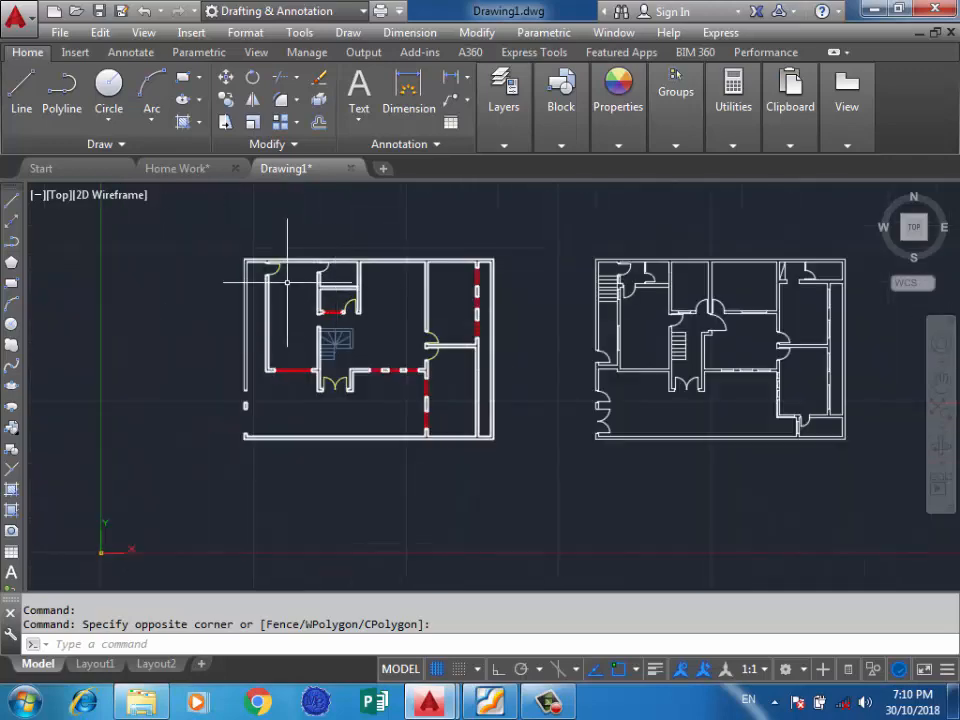
{"action": "scroll", "coordinate": [287, 282], "scroll_direction": "down", "scroll_amount": 2}
{"action": "scroll", "coordinate": [360, 259], "scroll_direction": "up", "scroll_amount": 4}
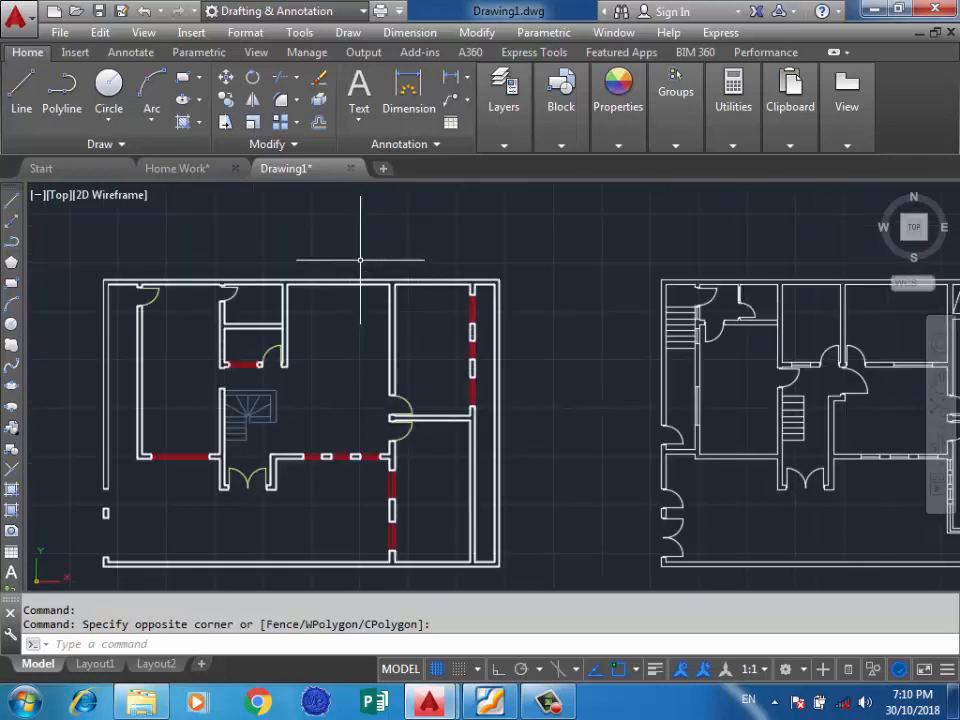
{"action": "scroll", "coordinate": [464, 265], "scroll_direction": "up", "scroll_amount": 5}
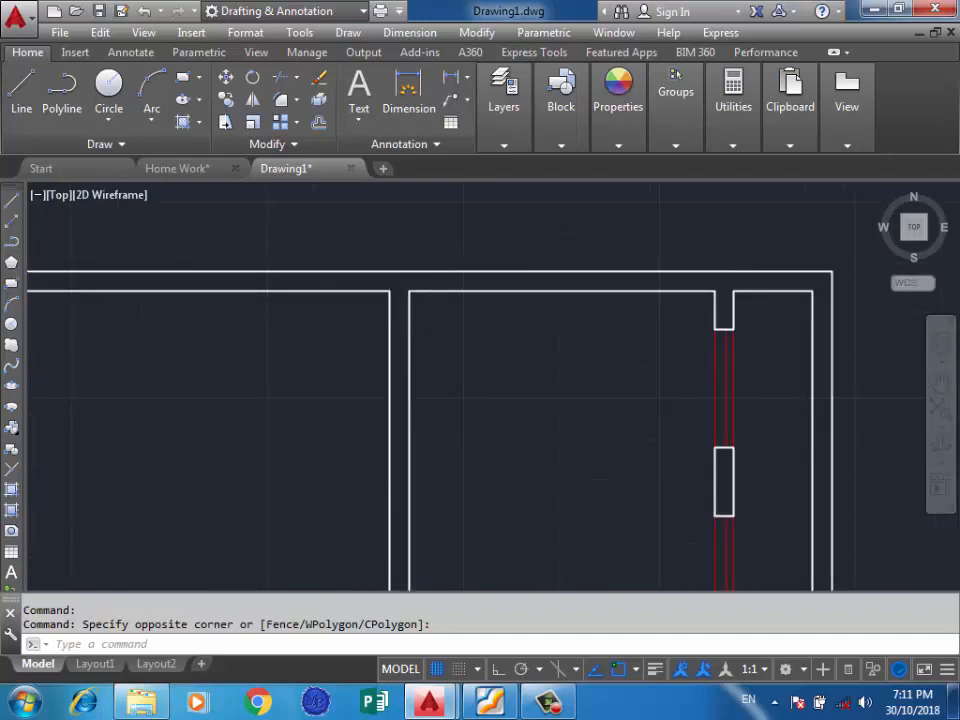
{"action": "scroll", "coordinate": [565, 588], "scroll_direction": "down", "scroll_amount": 3}
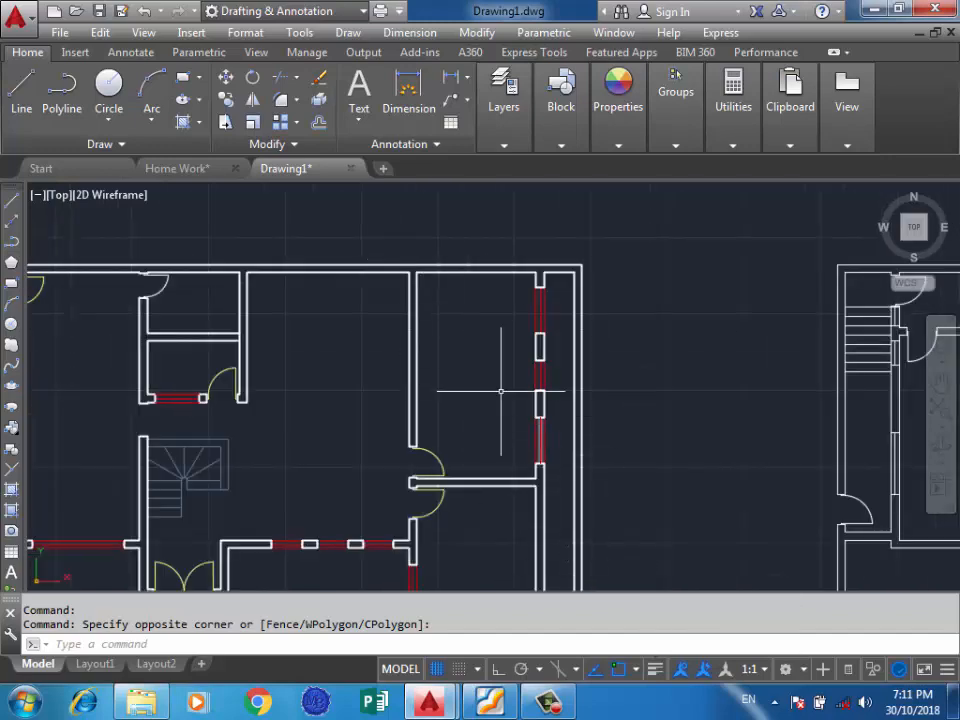
{"action": "scroll", "coordinate": [447, 358], "scroll_direction": "down", "scroll_amount": 3}
{"action": "scroll", "coordinate": [430, 392], "scroll_direction": "up", "scroll_amount": 5}
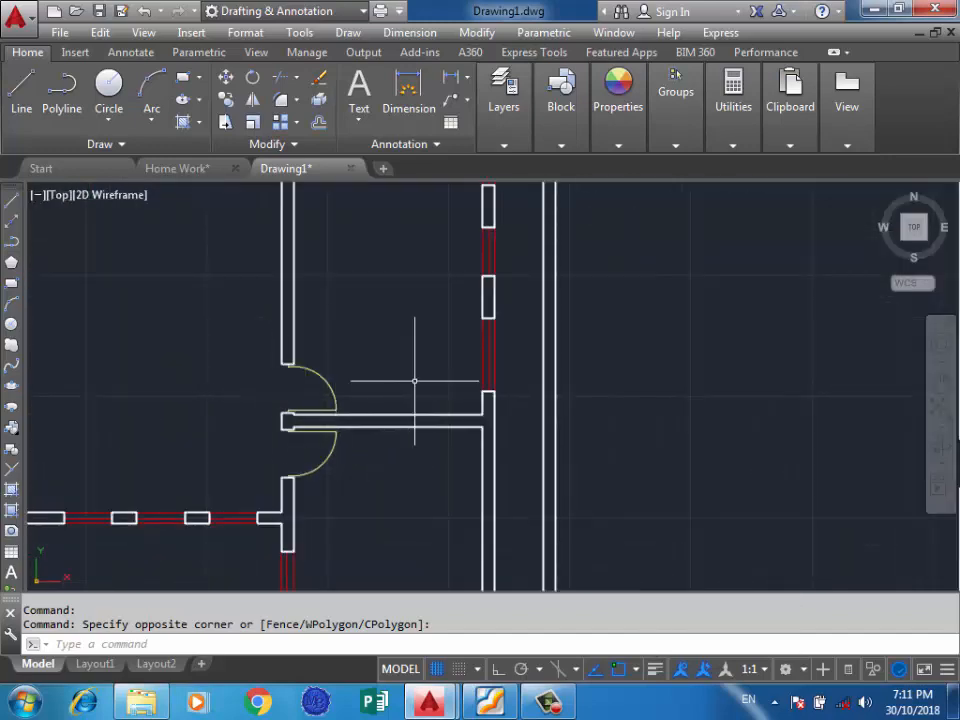
Step: Erase the double entrance door together with the short end lines closing the wall on both sides
{"action": "scroll", "coordinate": [414, 381], "scroll_direction": "down", "scroll_amount": 3}
{"action": "scroll", "coordinate": [310, 440], "scroll_direction": "up", "scroll_amount": 8}
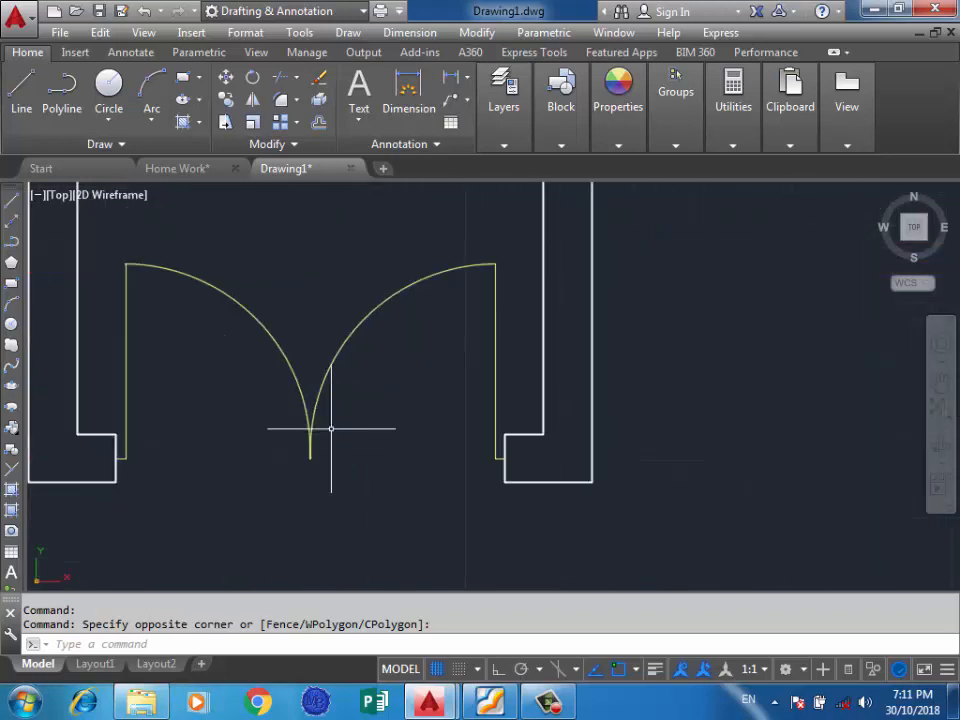
{"action": "left_click", "coordinate": [517, 362]}
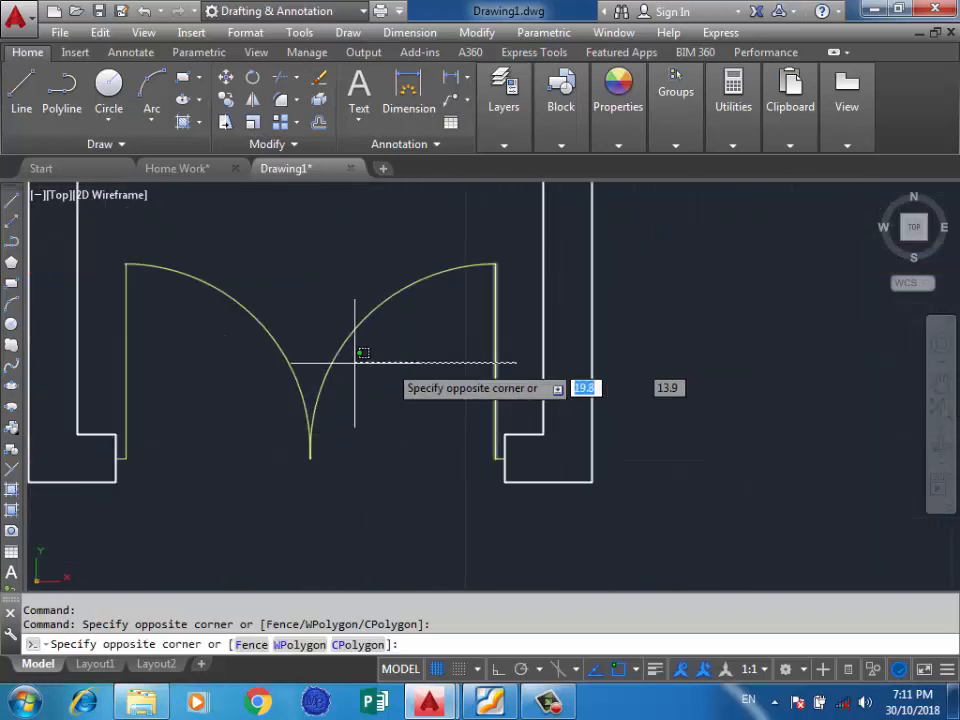
{"action": "left_click", "coordinate": [121, 395]}
{"action": "key", "text": "Delete"}
{"action": "left_click", "coordinate": [508, 446]}
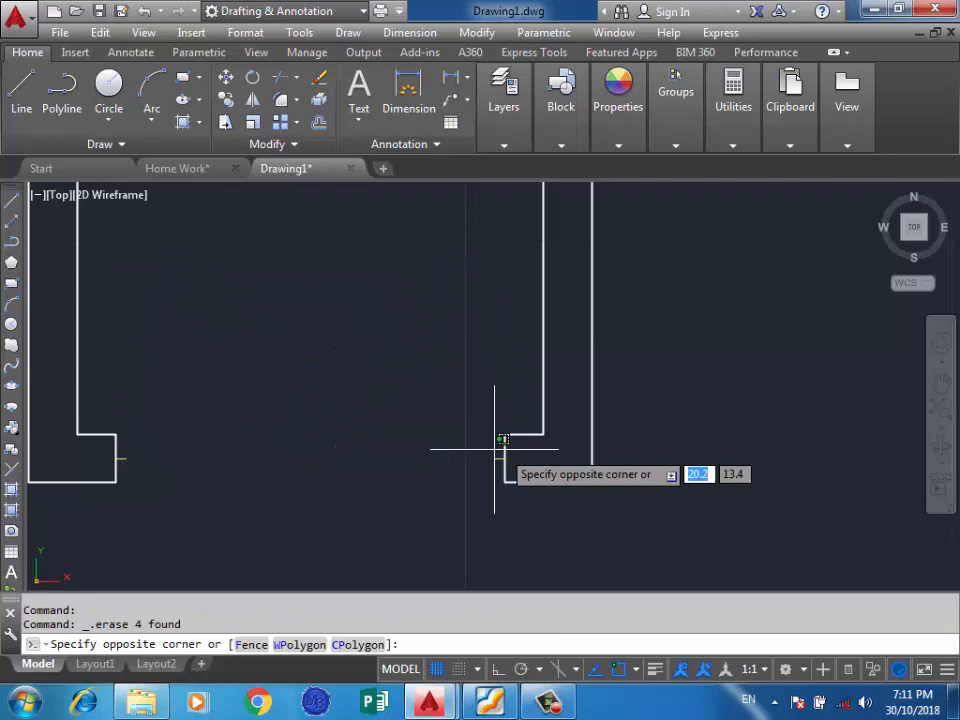
{"action": "left_click", "coordinate": [89, 462]}
{"action": "key", "text": "Delete"}
Step: Erase the red window in the lower wall of the left room, including the wall end lines beside it
{"action": "scroll", "coordinate": [308, 460], "scroll_direction": "down", "scroll_amount": 5}
{"action": "scroll", "coordinate": [182, 370], "scroll_direction": "up", "scroll_amount": 5}
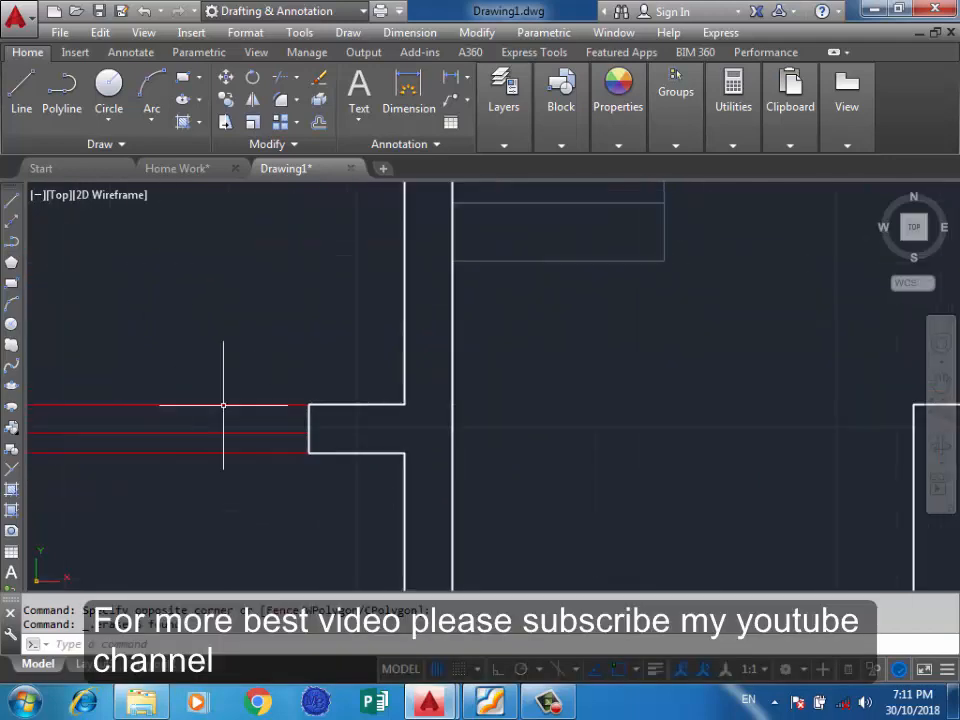
{"action": "left_click", "coordinate": [333, 421]}
{"action": "scroll", "coordinate": [336, 418], "scroll_direction": "down", "scroll_amount": 2}
{"action": "scroll", "coordinate": [236, 416], "scroll_direction": "down", "scroll_amount": 2}
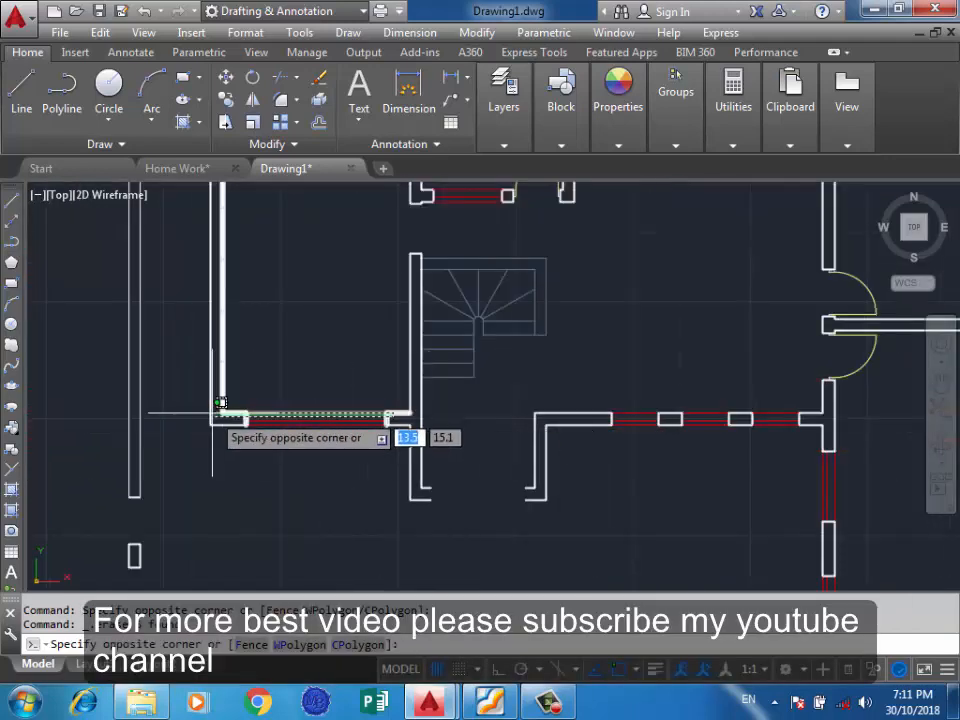
{"action": "scroll", "coordinate": [235, 414], "scroll_direction": "up", "scroll_amount": 2}
{"action": "left_click", "coordinate": [244, 413]}
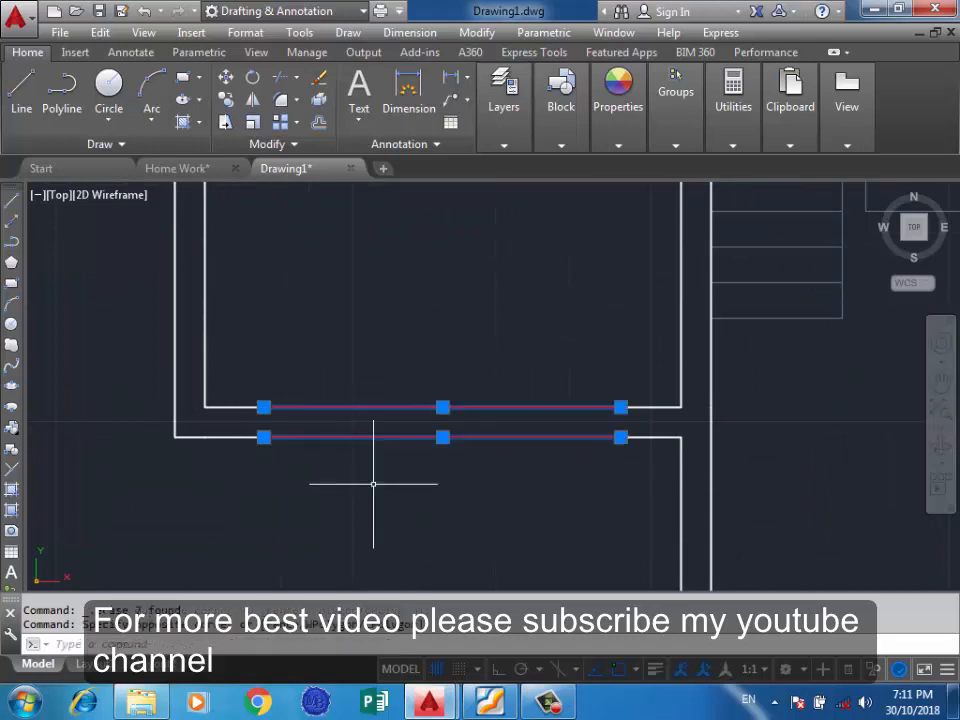
{"action": "key", "text": "Delete"}
Step: Erase the whole staircase in the central hall of the floor plan
{"action": "scroll", "coordinate": [375, 470], "scroll_direction": "down", "scroll_amount": 5}
{"action": "scroll", "coordinate": [545, 378], "scroll_direction": "up", "scroll_amount": 2}
{"action": "left_click", "coordinate": [579, 327]}
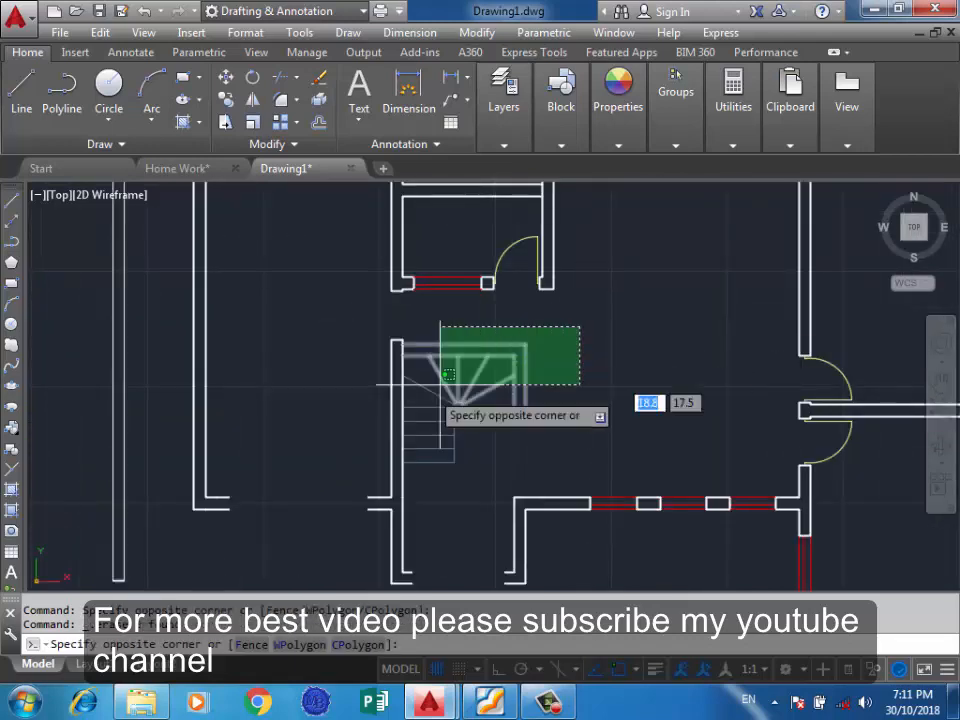
{"action": "left_click", "coordinate": [422, 459]}
{"action": "key", "text": "Delete"}
Step: Erase the window and door in the small room's lower wall, along with the wall end lines around both openings
{"action": "scroll", "coordinate": [460, 289], "scroll_direction": "down", "scroll_amount": 2}
{"action": "scroll", "coordinate": [385, 278], "scroll_direction": "up", "scroll_amount": 5}
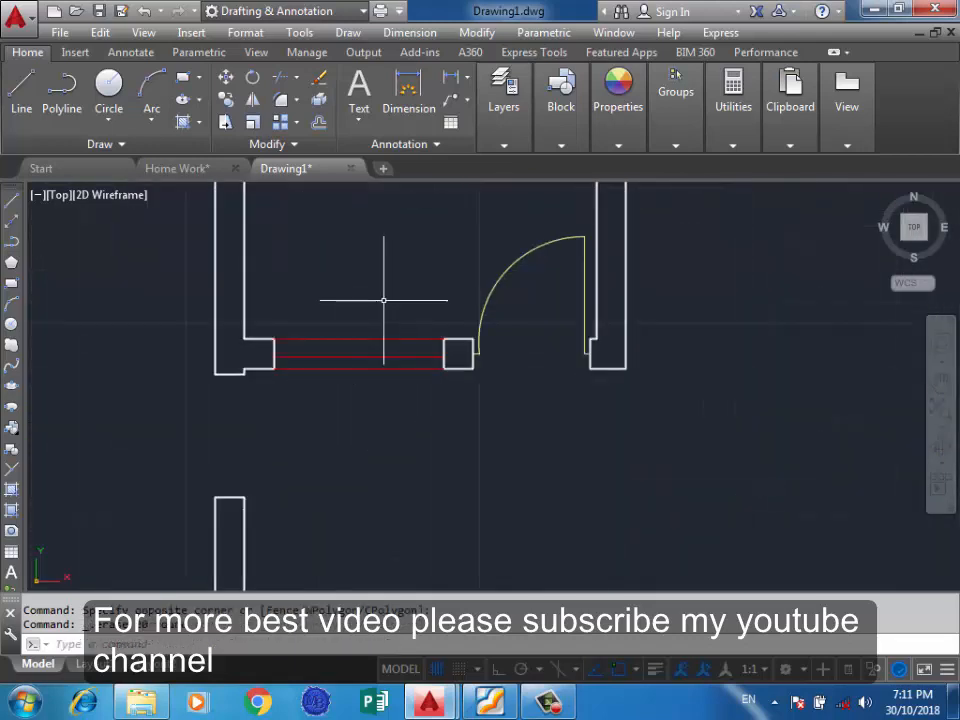
{"action": "left_click", "coordinate": [396, 305]}
{"action": "left_click", "coordinate": [329, 411]}
{"action": "key", "text": "Delete"}
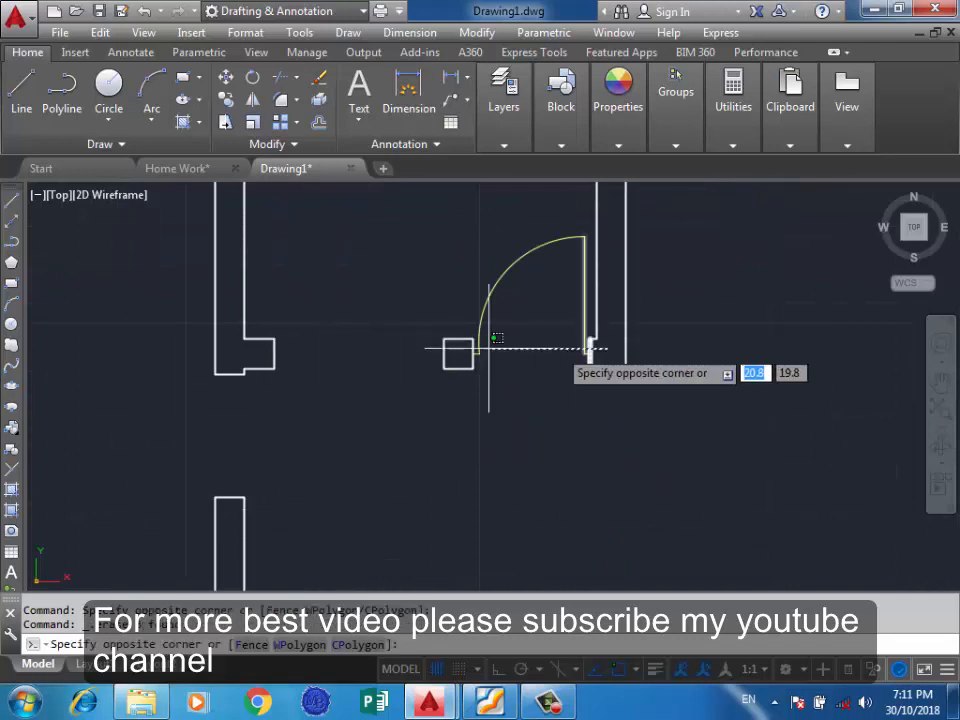
{"action": "left_click", "coordinate": [249, 354]}
{"action": "key", "text": "Delete"}
Step: Erase the white door of the upper small room and the wall end lines on both sides of its opening
{"action": "scroll", "coordinate": [503, 333], "scroll_direction": "down", "scroll_amount": 4}
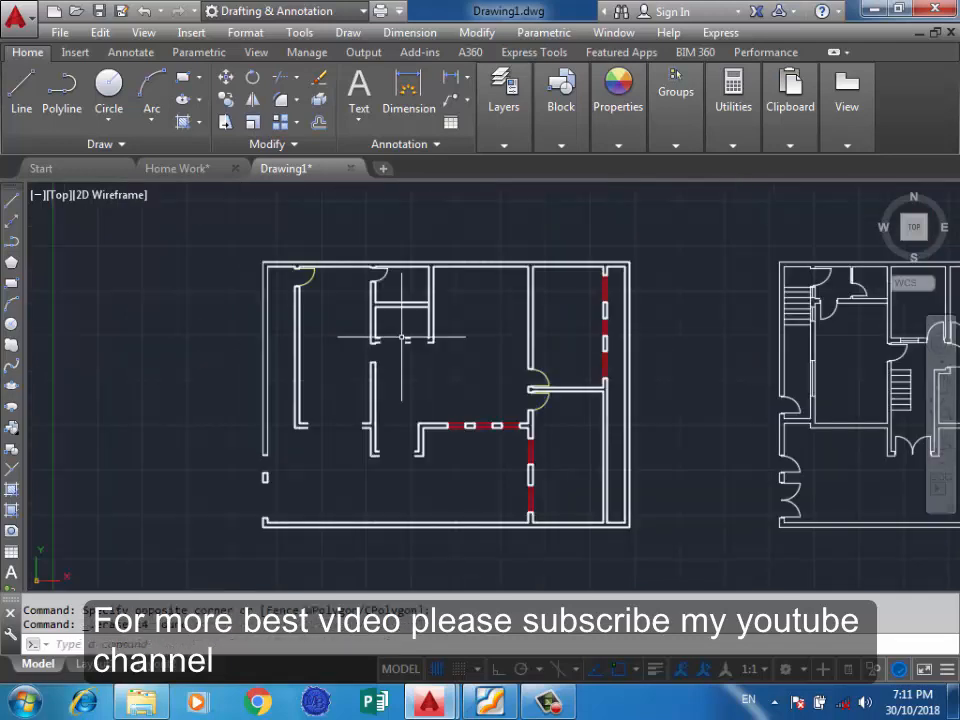
{"action": "scroll", "coordinate": [360, 300], "scroll_direction": "up", "scroll_amount": 6}
{"action": "scroll", "coordinate": [330, 300], "scroll_direction": "up", "scroll_amount": 4}
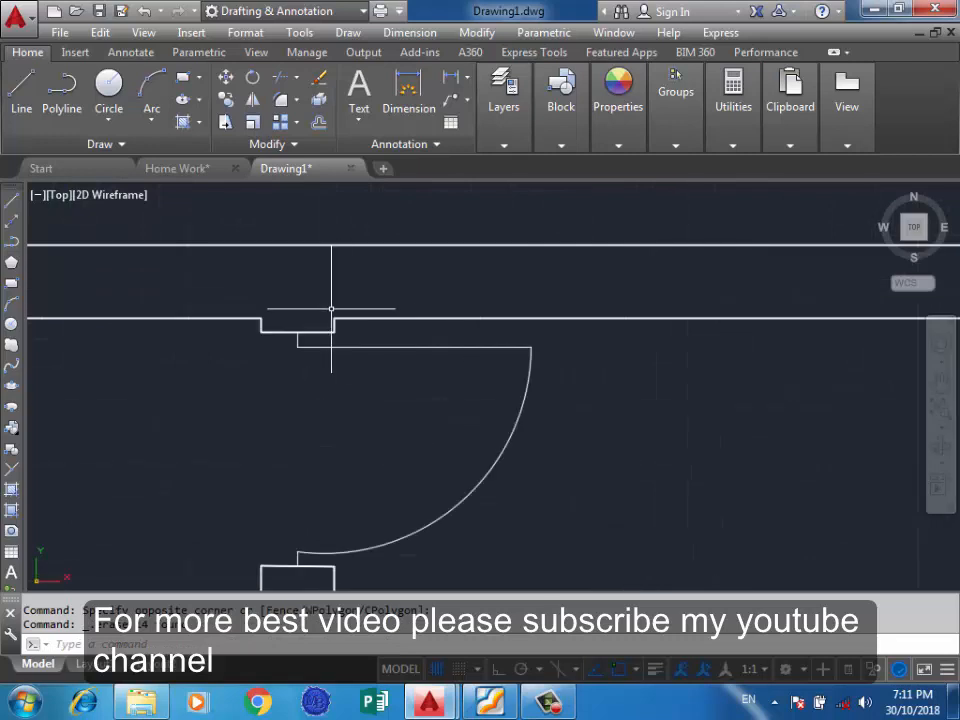
{"action": "left_click", "coordinate": [320, 307]}
{"action": "scroll", "coordinate": [320, 308], "scroll_direction": "down", "scroll_amount": 2}
{"action": "left_click", "coordinate": [290, 495]}
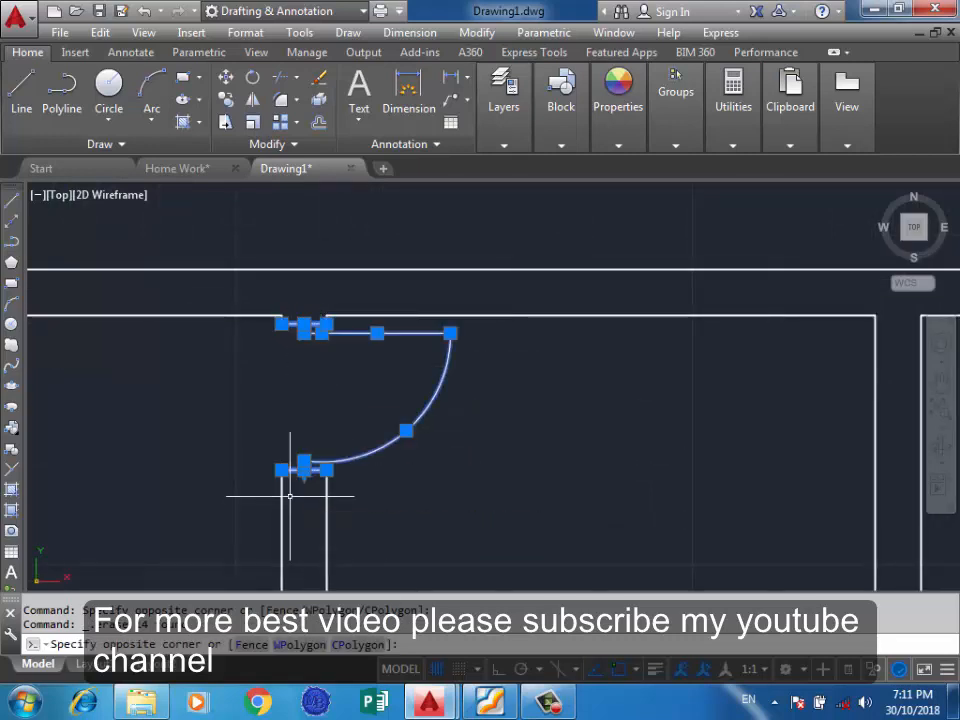
{"action": "key", "text": "Delete"}
Step: Erase the yellow door at the upper end of the left room's wall, including its opening's end lines
{"action": "scroll", "coordinate": [400, 354], "scroll_direction": "down", "scroll_amount": 2}
{"action": "scroll", "coordinate": [190, 350], "scroll_direction": "up", "scroll_amount": 3}
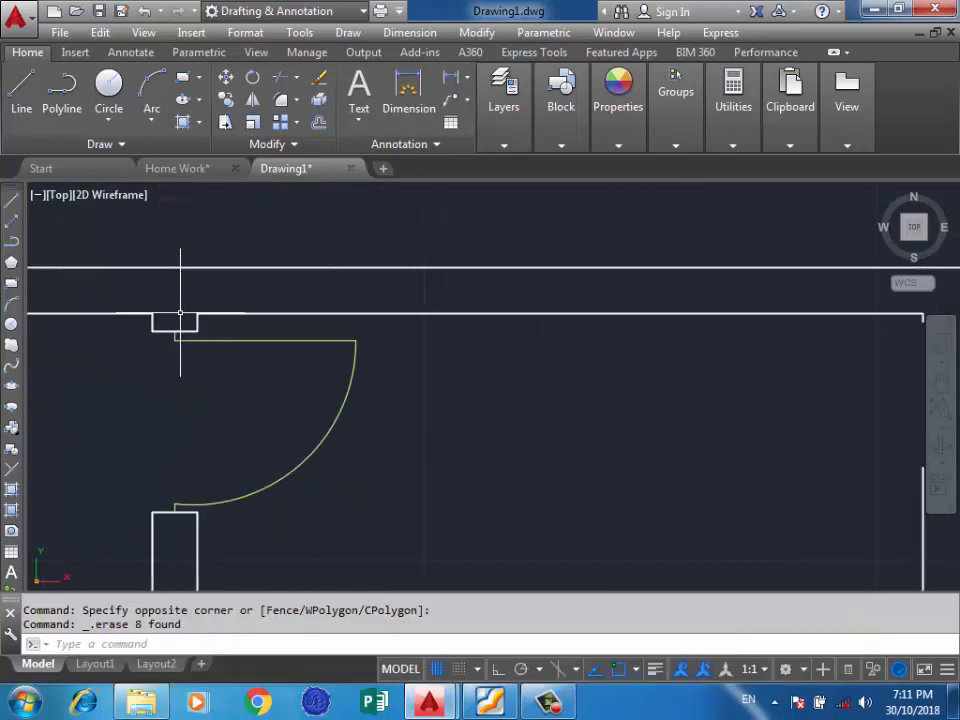
{"action": "left_click", "coordinate": [182, 315]}
{"action": "left_click", "coordinate": [163, 542]}
{"action": "key", "text": "Delete"}
Step: Erase the top window in the upper-right room's outer wall, plus the end lines and window centre lines along that wall
{"action": "scroll", "coordinate": [142, 247], "scroll_direction": "down", "scroll_amount": 6}
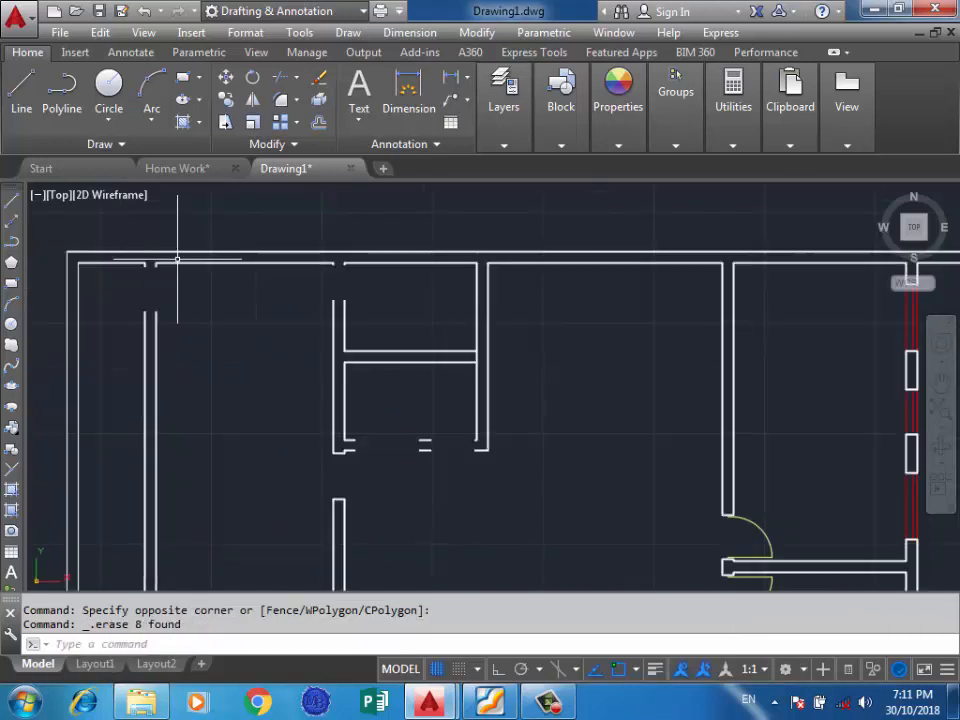
{"action": "scroll", "coordinate": [284, 262], "scroll_direction": "down", "scroll_amount": 3}
{"action": "scroll", "coordinate": [679, 278], "scroll_direction": "up", "scroll_amount": 5}
{"action": "left_click", "coordinate": [648, 292]}
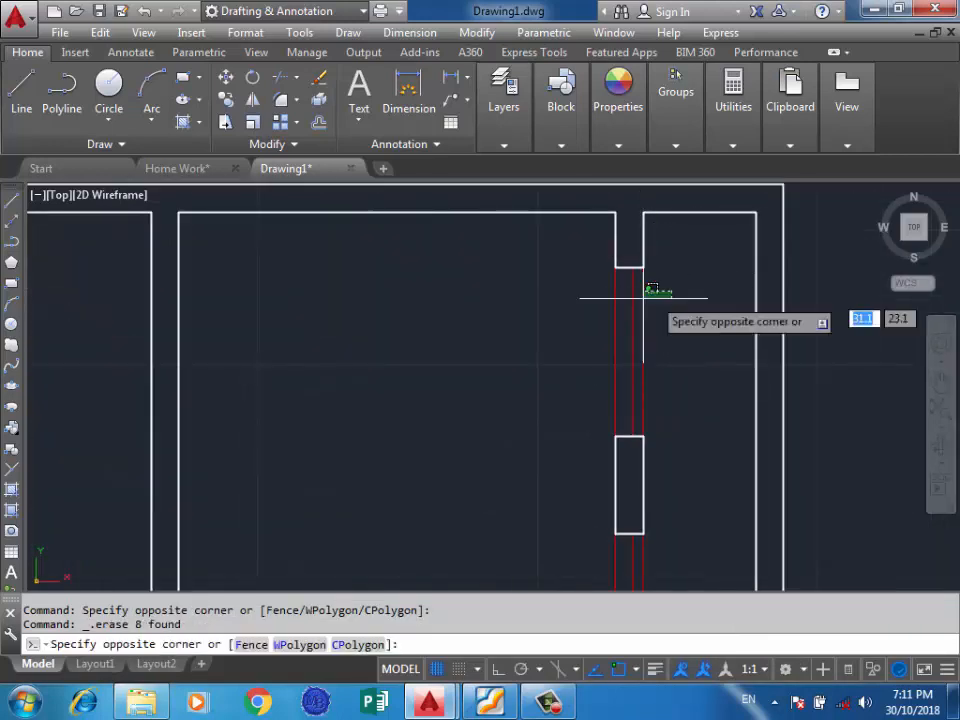
{"action": "left_click", "coordinate": [626, 254]}
{"action": "key", "text": "Delete"}
{"action": "scroll", "coordinate": [638, 258], "scroll_direction": "down", "scroll_amount": 5}
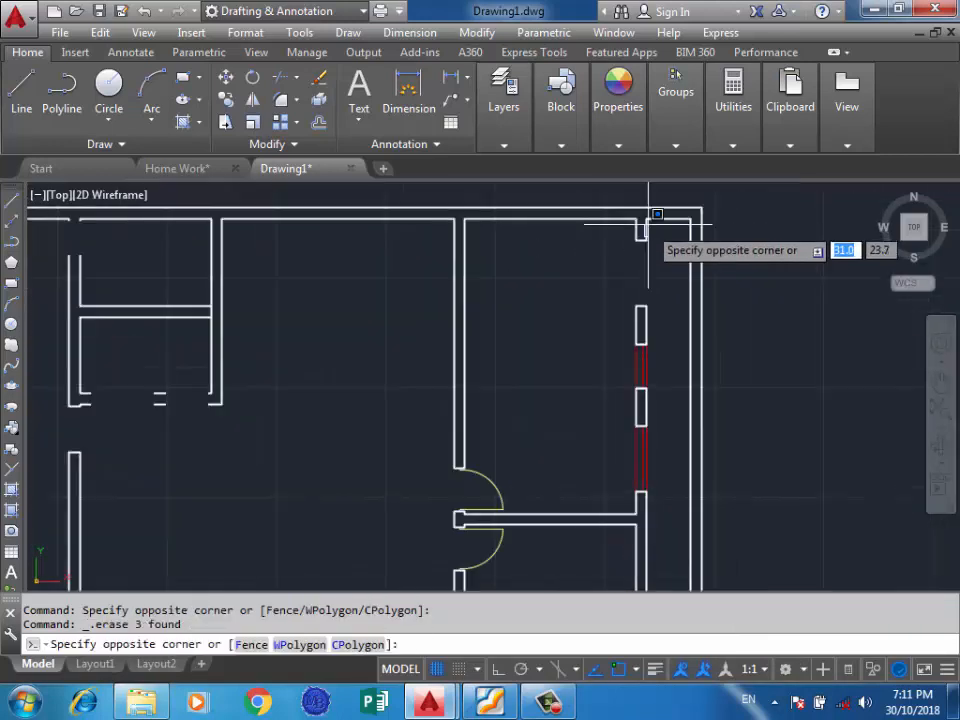
{"action": "left_click", "coordinate": [643, 496]}
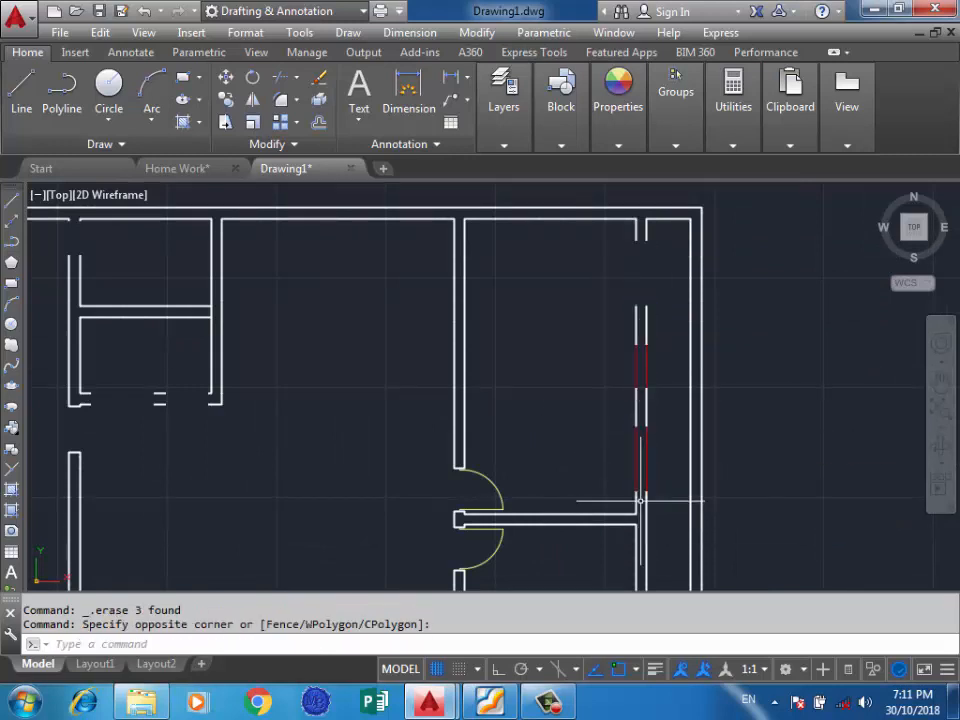
Step: Erase the remaining red window lines and the short wall pieces between the windows in the upper-right room's outer wall
{"action": "left_click", "coordinate": [664, 380]}
{"action": "left_click", "coordinate": [591, 371]}
{"action": "key", "text": "Delete"}
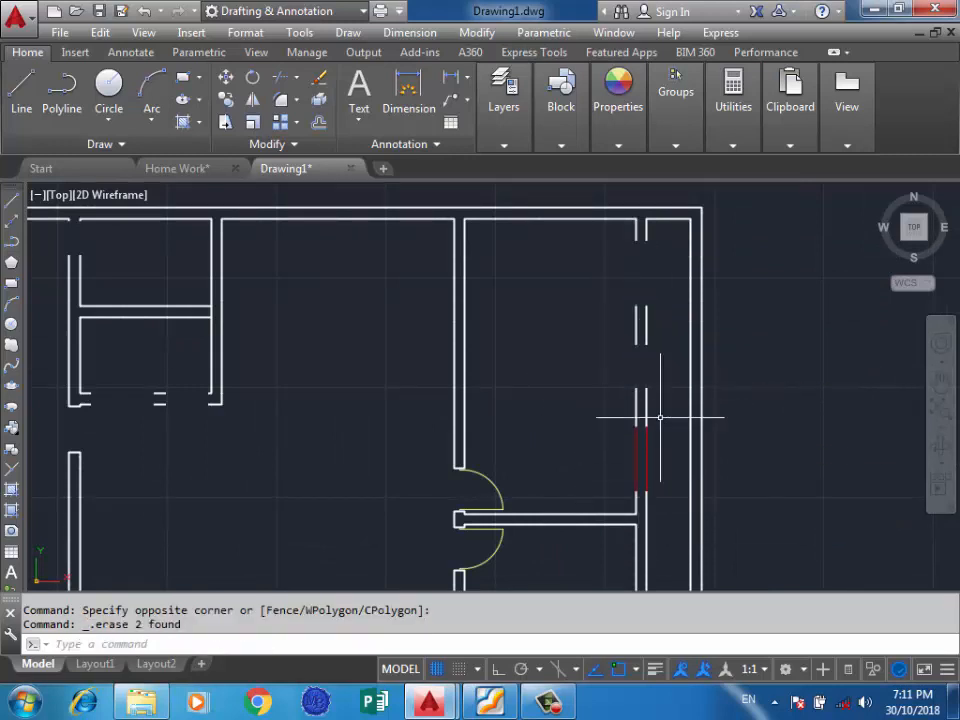
{"action": "left_click", "coordinate": [652, 436]}
{"action": "left_click", "coordinate": [644, 446]}
{"action": "left_click", "coordinate": [670, 296]}
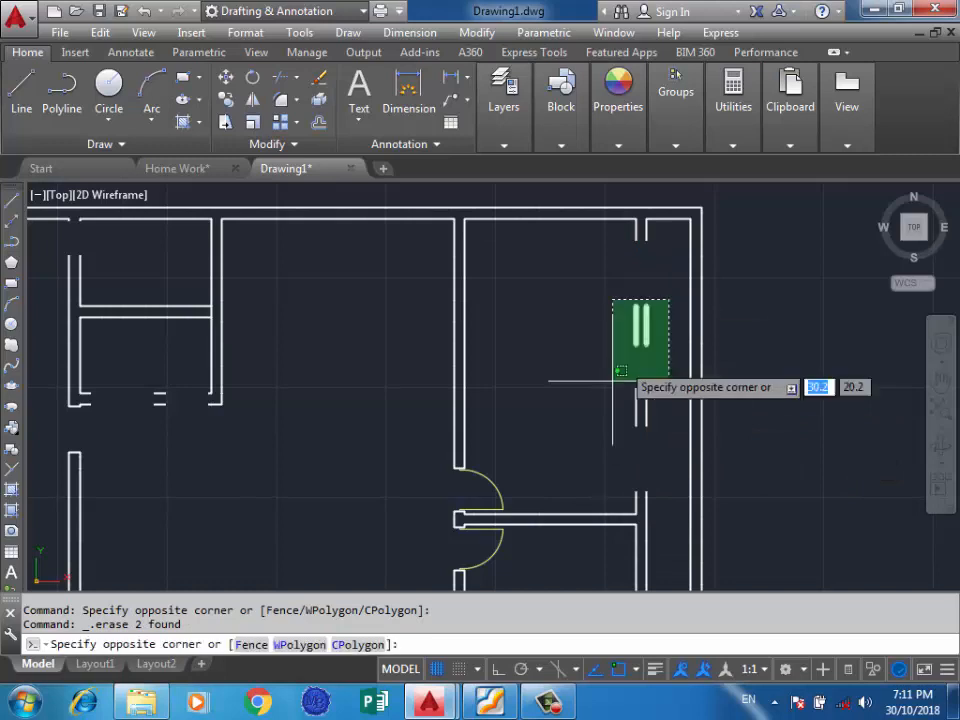
{"action": "left_click", "coordinate": [606, 392]}
{"action": "key", "text": "Delete"}
Step: Erase the upper-right room's yellow door and the wall end lines above and below its opening
{"action": "scroll", "coordinate": [504, 504], "scroll_direction": "down", "scroll_amount": 3}
{"action": "scroll", "coordinate": [568, 418], "scroll_direction": "up", "scroll_amount": 8}
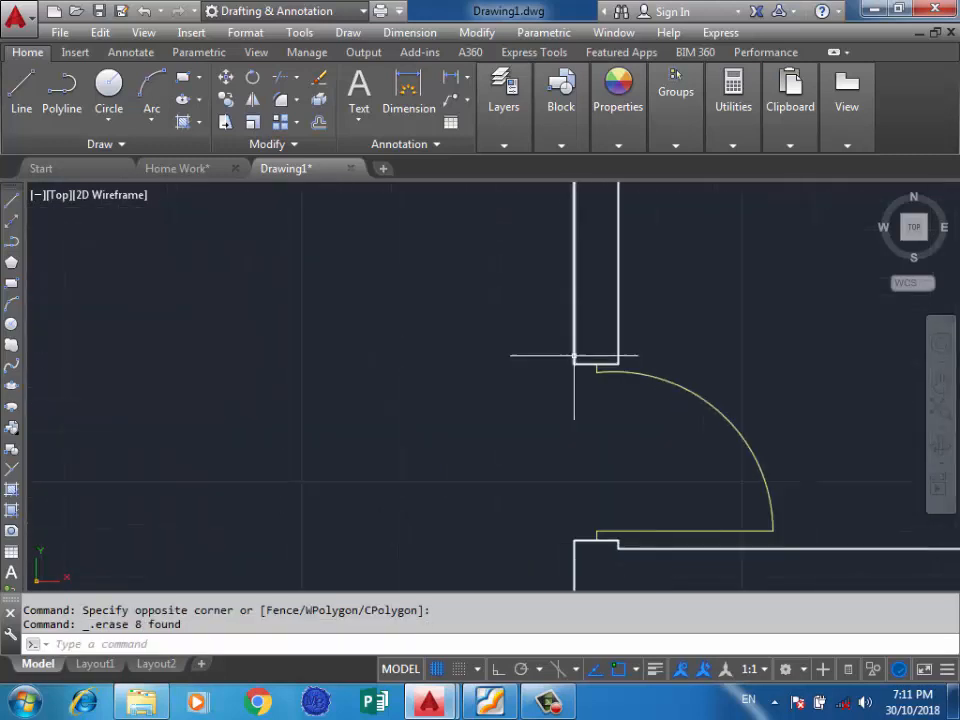
{"action": "scroll", "coordinate": [605, 354], "scroll_direction": "down", "scroll_amount": 2}
{"action": "left_click", "coordinate": [609, 355]}
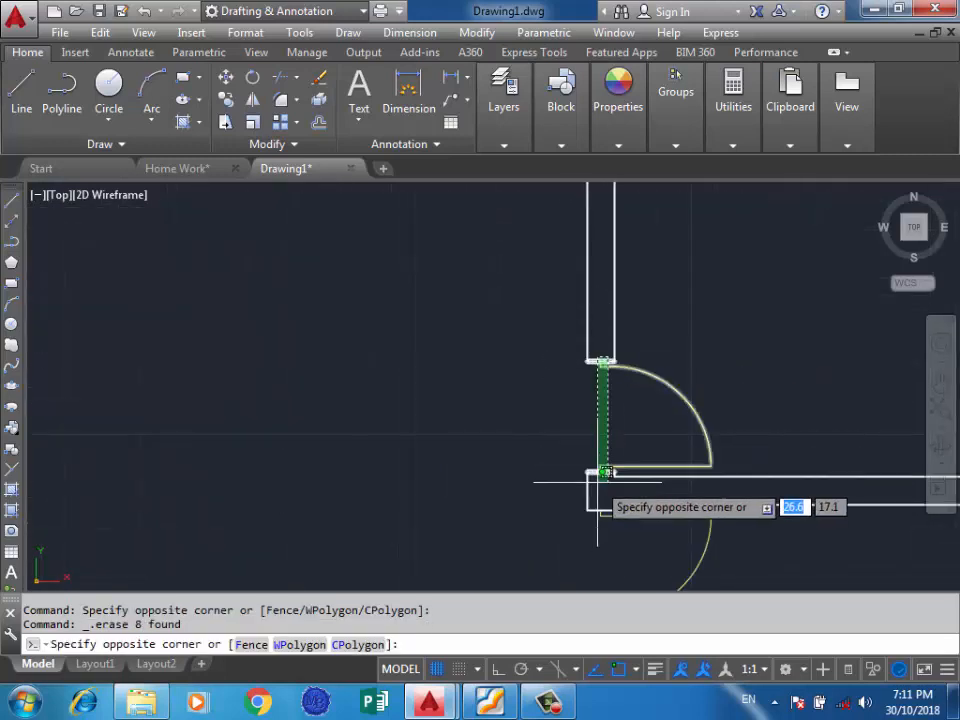
{"action": "left_click", "coordinate": [597, 483]}
{"action": "key", "text": "Delete"}
Step: Erase the lower-right room's yellow door and the wall end lines above and below its opening
{"action": "scroll", "coordinate": [603, 362], "scroll_direction": "down", "scroll_amount": 3}
{"action": "scroll", "coordinate": [597, 349], "scroll_direction": "up", "scroll_amount": 4}
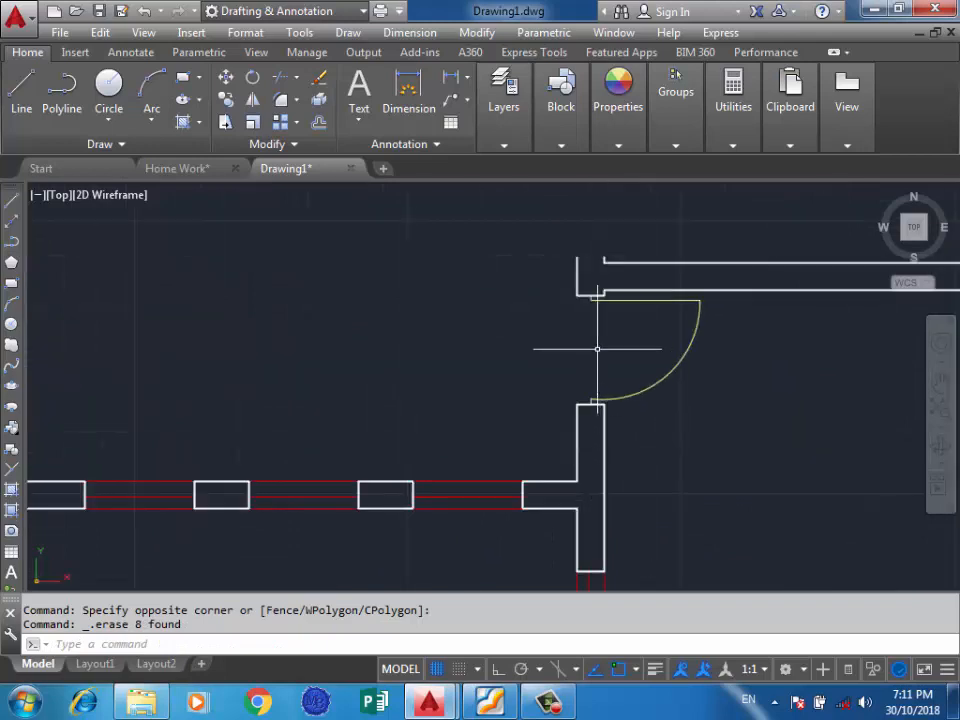
{"action": "left_click", "coordinate": [601, 293]}
{"action": "left_click", "coordinate": [583, 463]}
{"action": "key", "text": "Delete"}
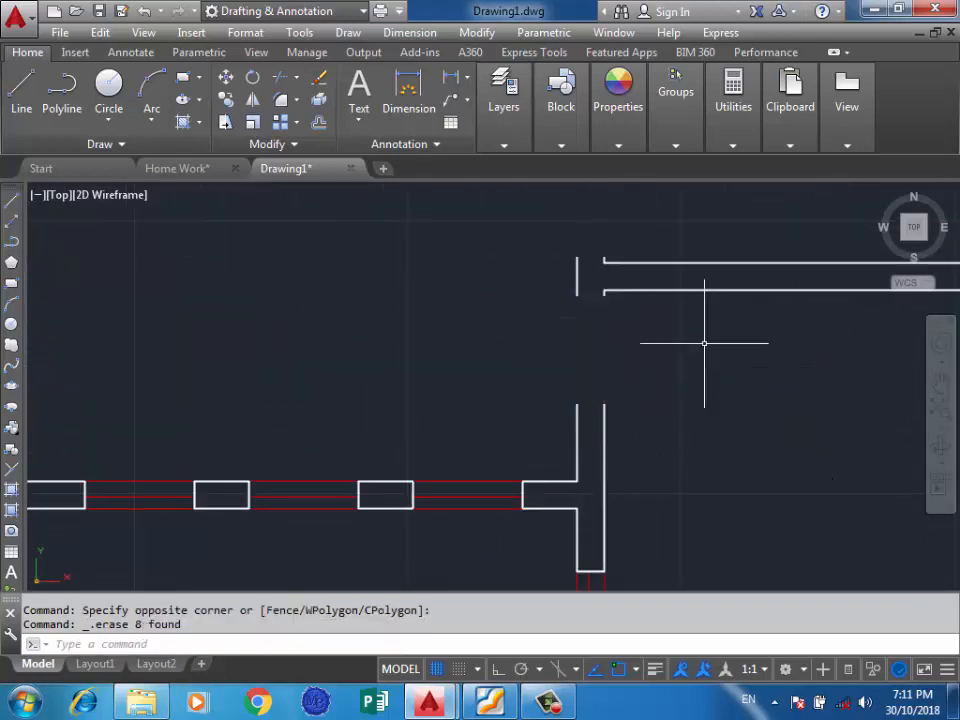
Step: Erase the three windows in the hall's lower horizontal wall, including the wall pieces between them and the end lines
{"action": "scroll", "coordinate": [632, 409], "scroll_direction": "down", "scroll_amount": 2}
{"action": "scroll", "coordinate": [632, 409], "scroll_direction": "up", "scroll_amount": 3}
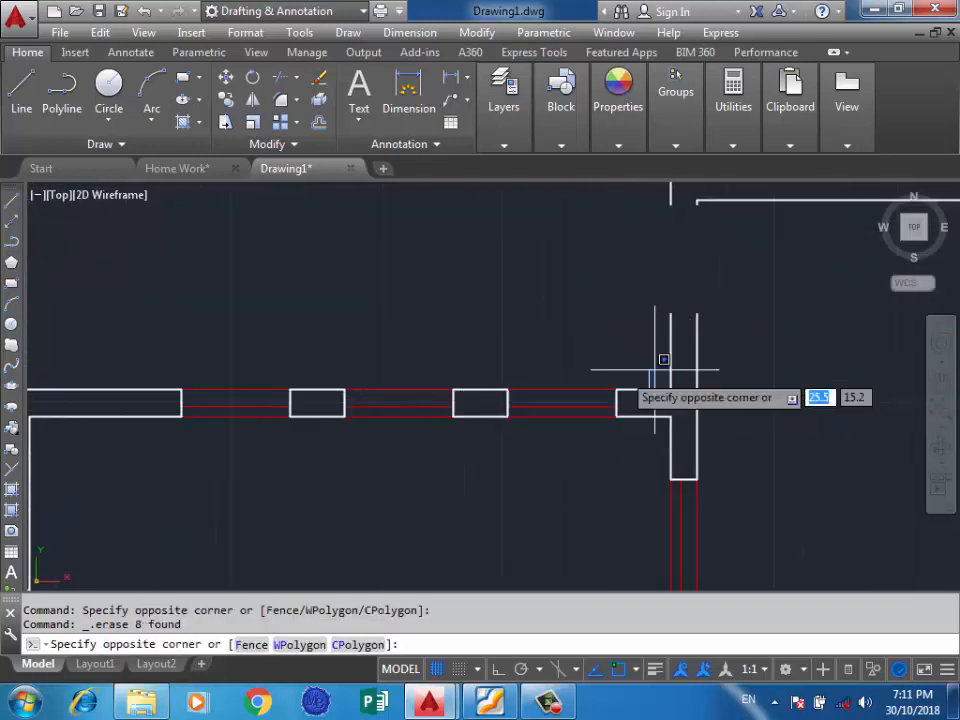
{"action": "scroll", "coordinate": [600, 390], "scroll_direction": "down", "scroll_amount": 3}
{"action": "scroll", "coordinate": [508, 385], "scroll_direction": "up", "scroll_amount": 1}
{"action": "left_click", "coordinate": [508, 370]}
{"action": "key", "text": "Delete"}
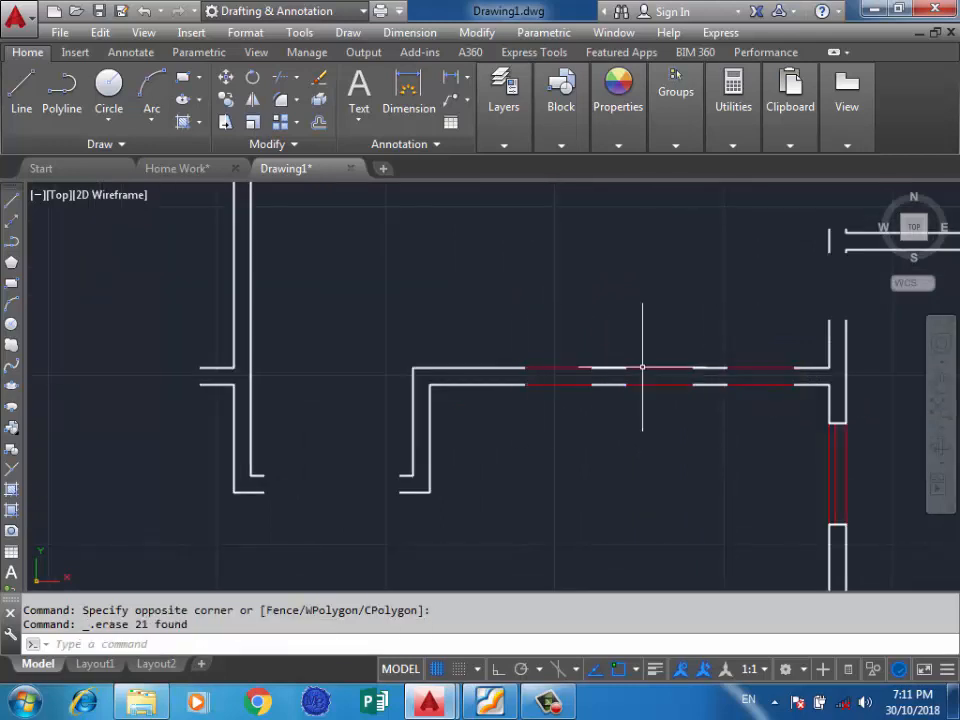
{"action": "left_click", "coordinate": [765, 340]}
{"action": "left_click", "coordinate": [591, 400]}
{"action": "key", "text": "Delete"}
Step: Erase the two windows and the wall piece between them in the lower-right room's left wall
{"action": "scroll", "coordinate": [628, 399], "scroll_direction": "down", "scroll_amount": 3}
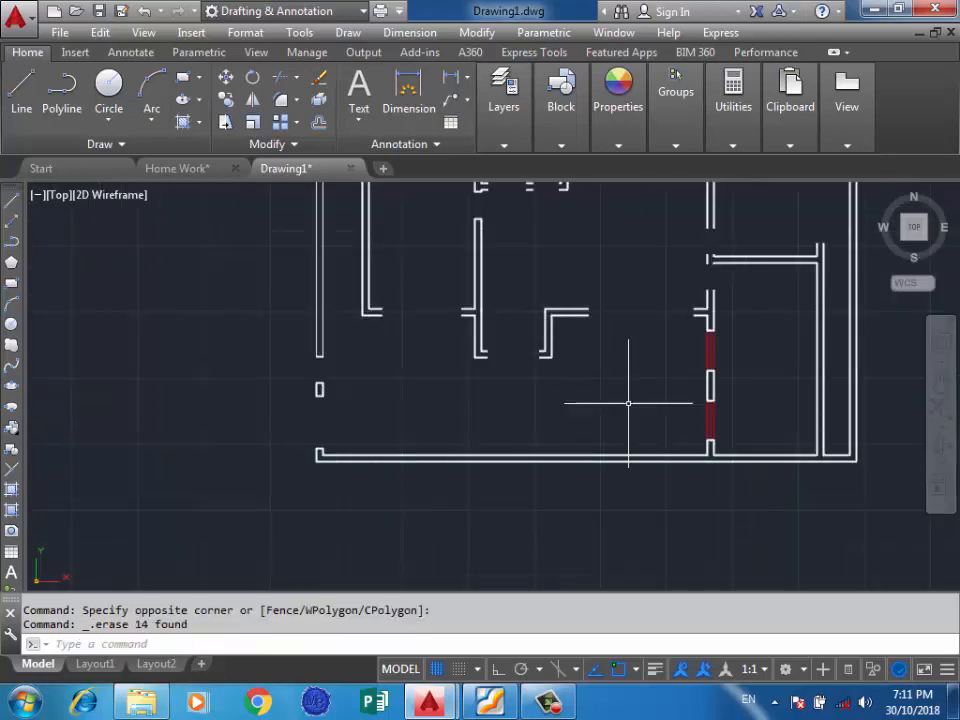
{"action": "scroll", "coordinate": [716, 372], "scroll_direction": "up", "scroll_amount": 3}
{"action": "left_click", "coordinate": [749, 295]}
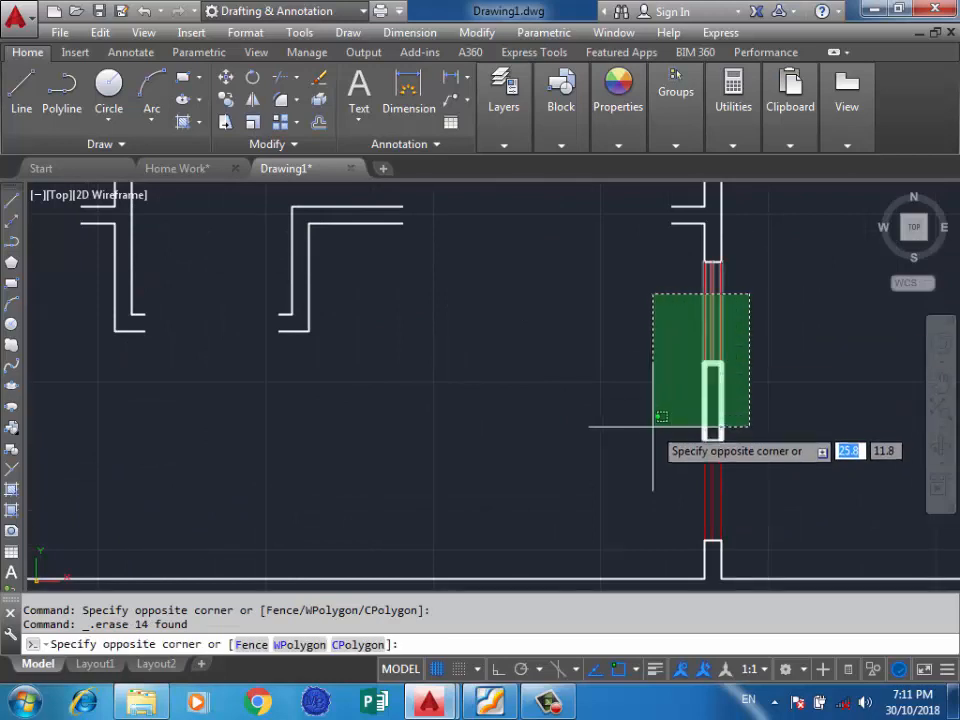
{"action": "left_click", "coordinate": [652, 420]}
{"action": "key", "text": "Delete"}
Step: Erase the end lines closing the wall stubs above and below the lower-right room's cleared window opening
{"action": "scroll", "coordinate": [707, 247], "scroll_direction": "up", "scroll_amount": 3}
{"action": "left_click", "coordinate": [707, 247]}
{"action": "left_click", "coordinate": [681, 300]}
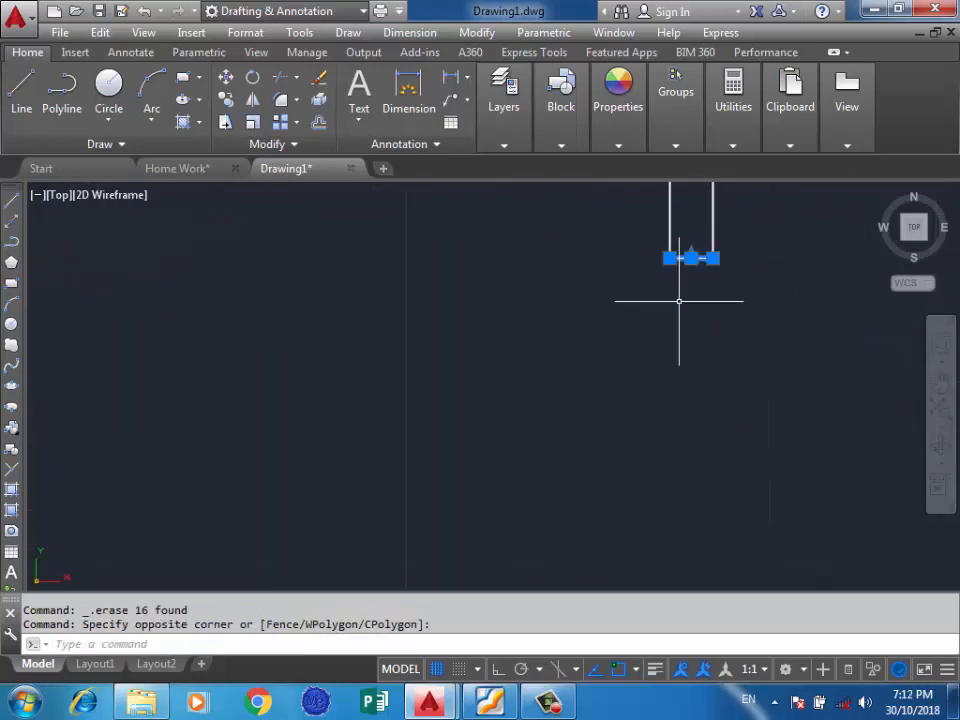
{"action": "key", "text": "Delete"}
{"action": "scroll", "coordinate": [696, 319], "scroll_direction": "down", "scroll_amount": 3}
{"action": "scroll", "coordinate": [681, 414], "scroll_direction": "up", "scroll_amount": 3}
{"action": "left_click", "coordinate": [719, 422]}
{"action": "left_click", "coordinate": [706, 399]}
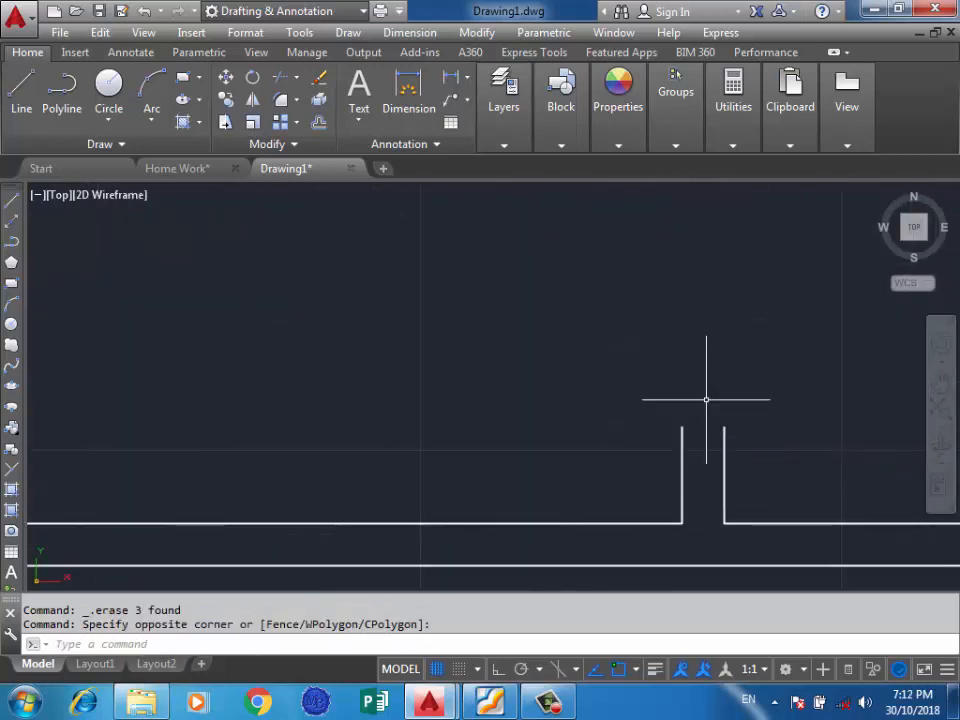
{"action": "scroll", "coordinate": [683, 341], "scroll_direction": "down", "scroll_amount": 8}
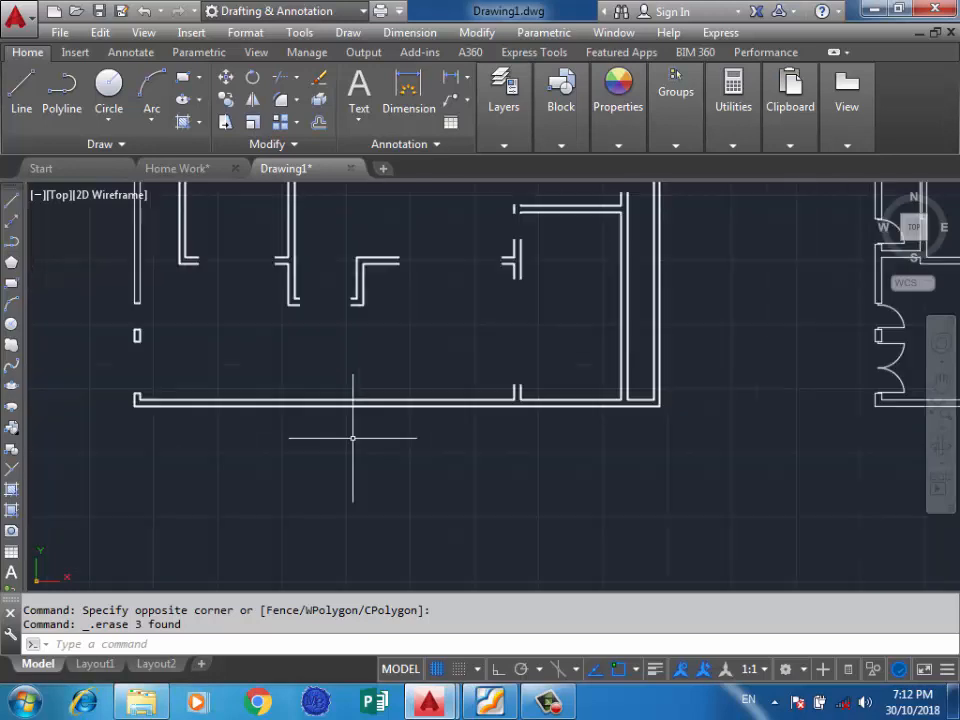
Step: Extend the two upper-left vertical walls' lines upward across their openings to the top wall, using all objects as boundaries
{"action": "scroll", "coordinate": [389, 356], "scroll_direction": "up", "scroll_amount": 4}
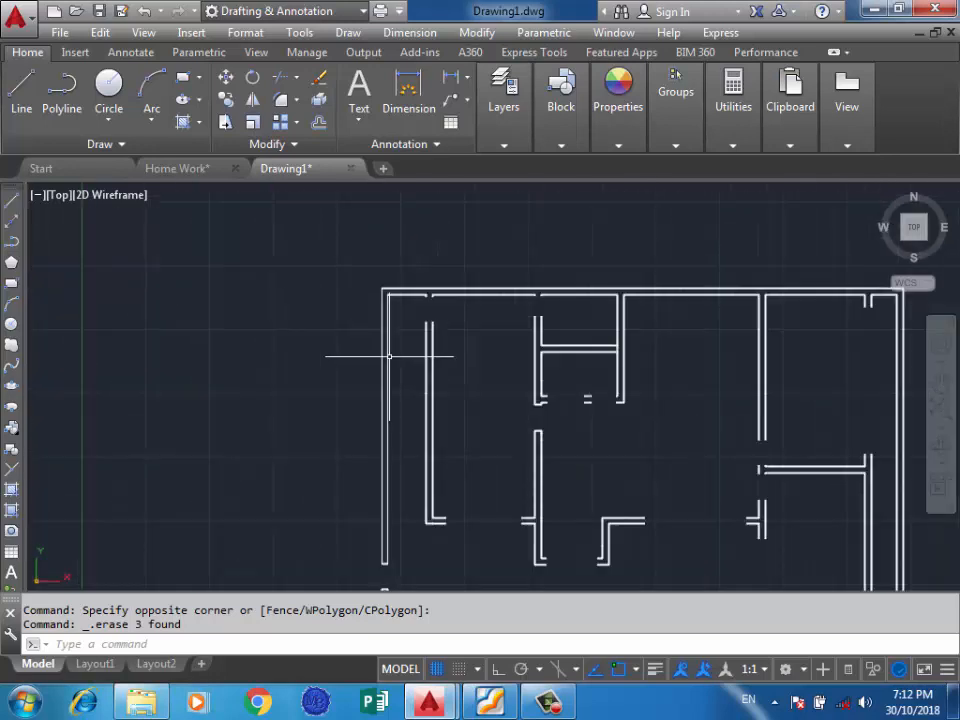
{"action": "scroll", "coordinate": [451, 266], "scroll_direction": "down", "scroll_amount": 2}
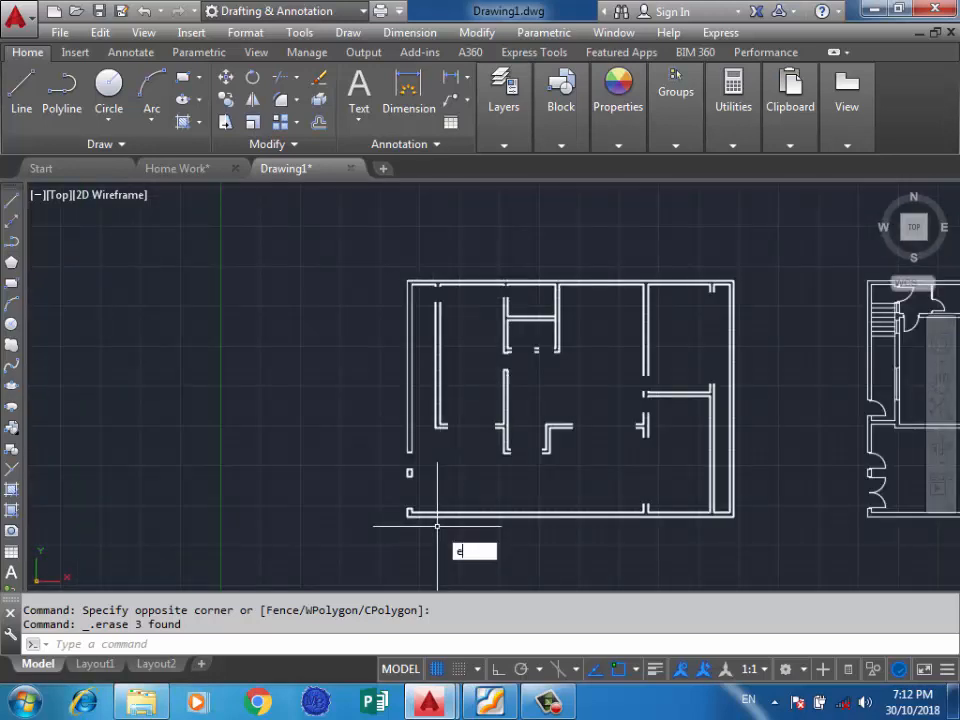
{"action": "type", "text": "x"}
{"action": "key", "text": "Return"}
{"action": "key", "text": "Return"}
{"action": "scroll", "coordinate": [465, 306], "scroll_direction": "up", "scroll_amount": 4}
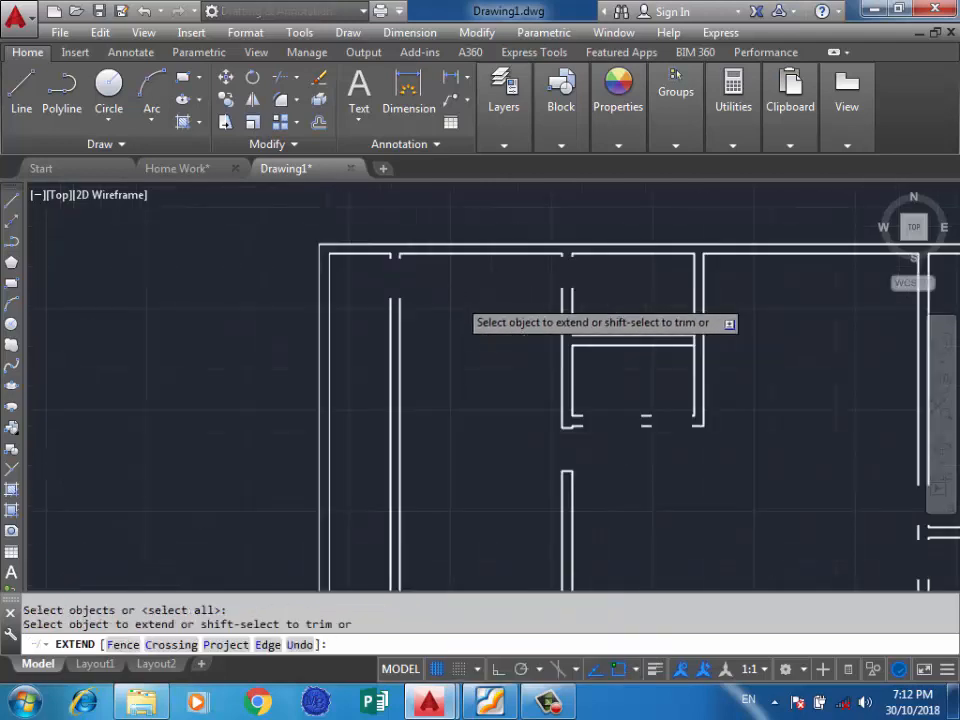
{"action": "left_click", "coordinate": [446, 285]}
{"action": "left_click", "coordinate": [358, 332]}
{"action": "left_click", "coordinate": [591, 276]}
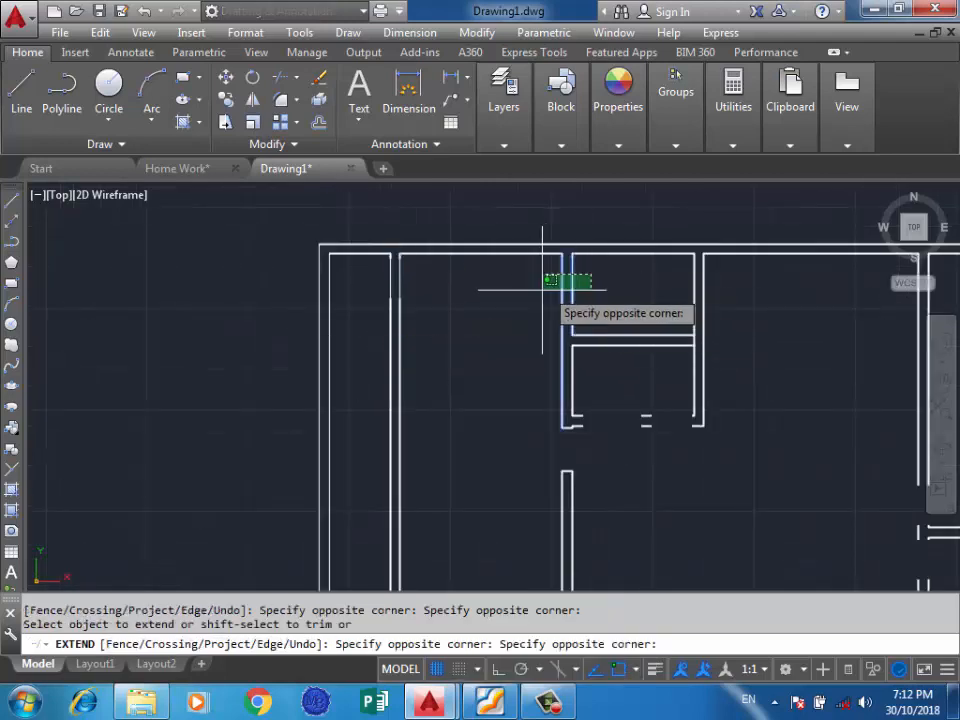
{"action": "left_click", "coordinate": [545, 290]}
Step: Extend the small upper room's lower wall lines across its openings and the adjoining vertical wall's lines across the gap below
{"action": "left_click", "coordinate": [604, 389]}
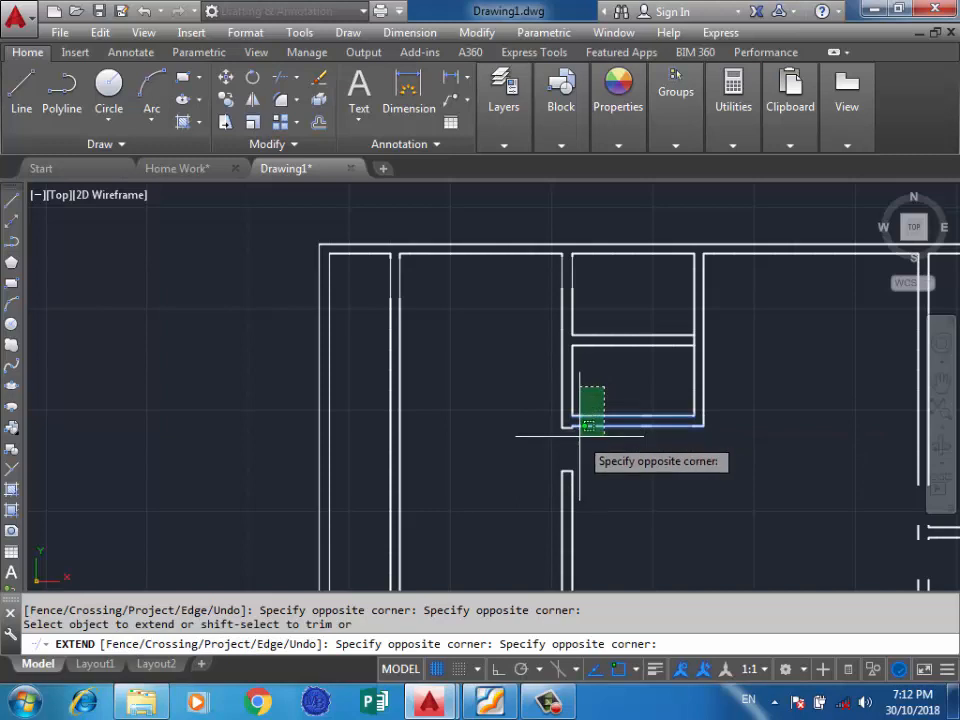
{"action": "left_click", "coordinate": [579, 437]}
{"action": "scroll", "coordinate": [578, 460], "scroll_direction": "up", "scroll_amount": 3}
{"action": "left_click", "coordinate": [591, 463]}
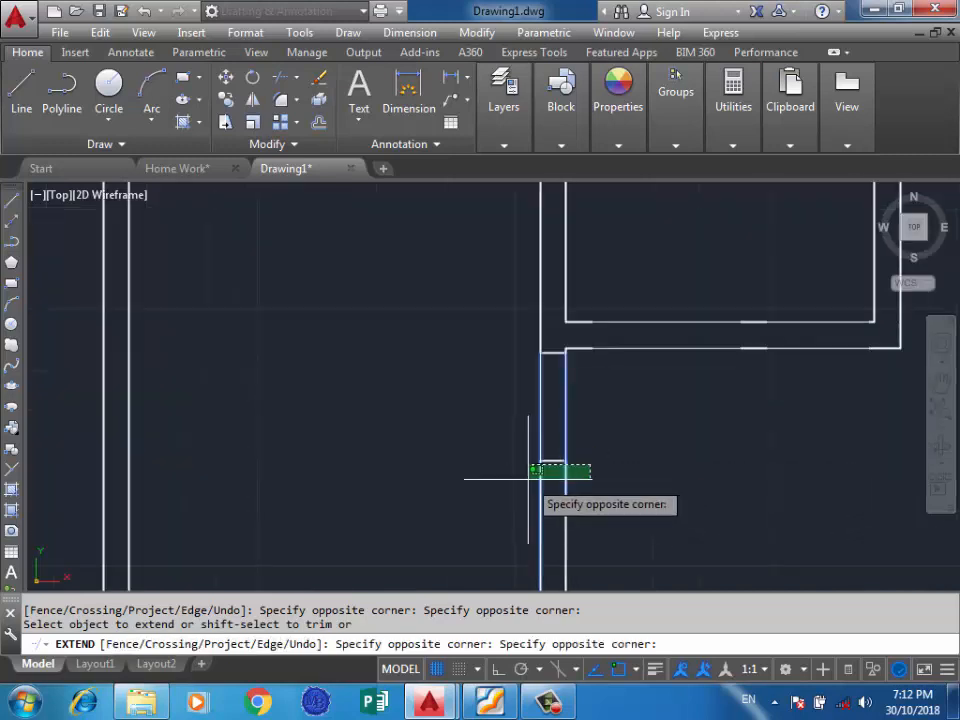
{"action": "left_click", "coordinate": [528, 478]}
Step: Extend the lower wall lines of the left room and of the recess beside it across their openings
{"action": "scroll", "coordinate": [531, 334], "scroll_direction": "down", "scroll_amount": 2}
{"action": "scroll", "coordinate": [448, 448], "scroll_direction": "down", "scroll_amount": 3}
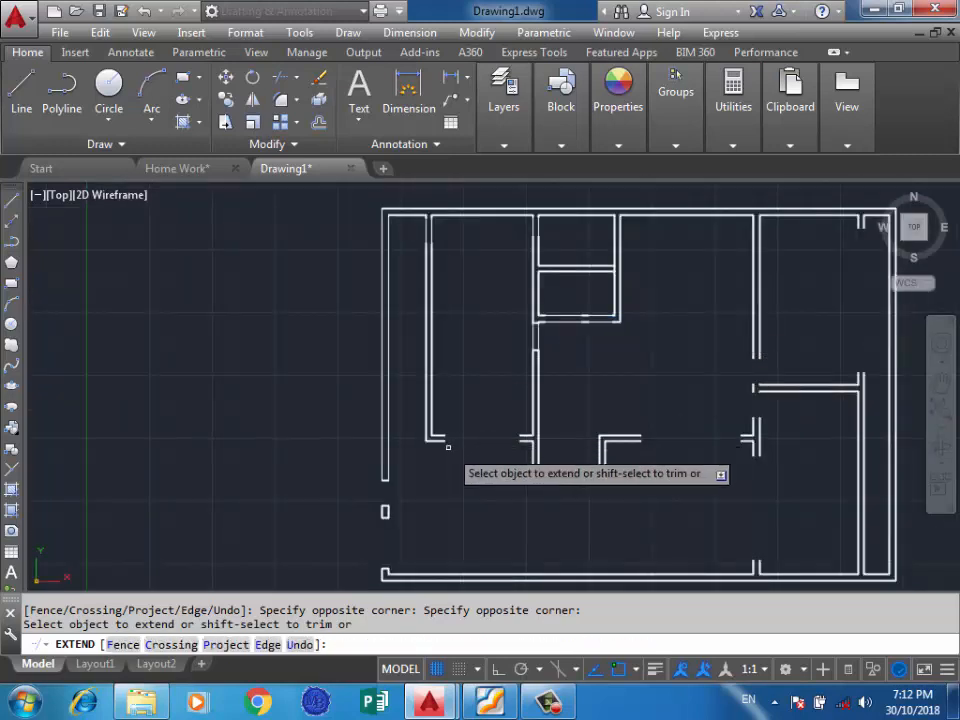
{"action": "scroll", "coordinate": [450, 446], "scroll_direction": "up", "scroll_amount": 2}
{"action": "left_click", "coordinate": [472, 386]}
{"action": "left_click", "coordinate": [433, 461]}
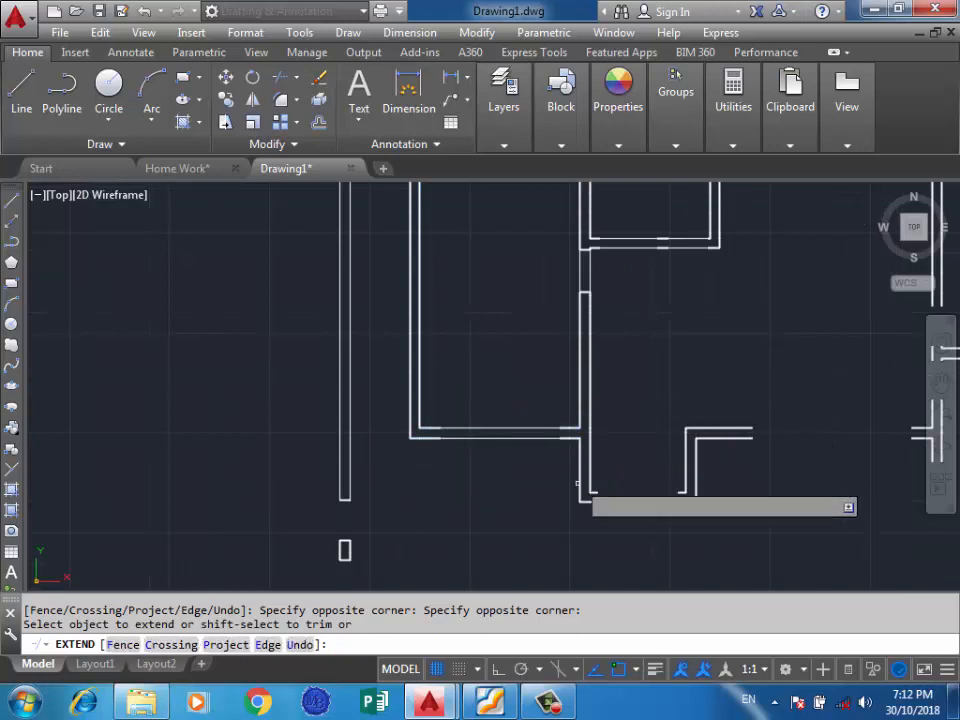
{"action": "scroll", "coordinate": [600, 500], "scroll_direction": "up", "scroll_amount": 2}
{"action": "left_click", "coordinate": [727, 469]}
{"action": "left_click", "coordinate": [683, 515]}
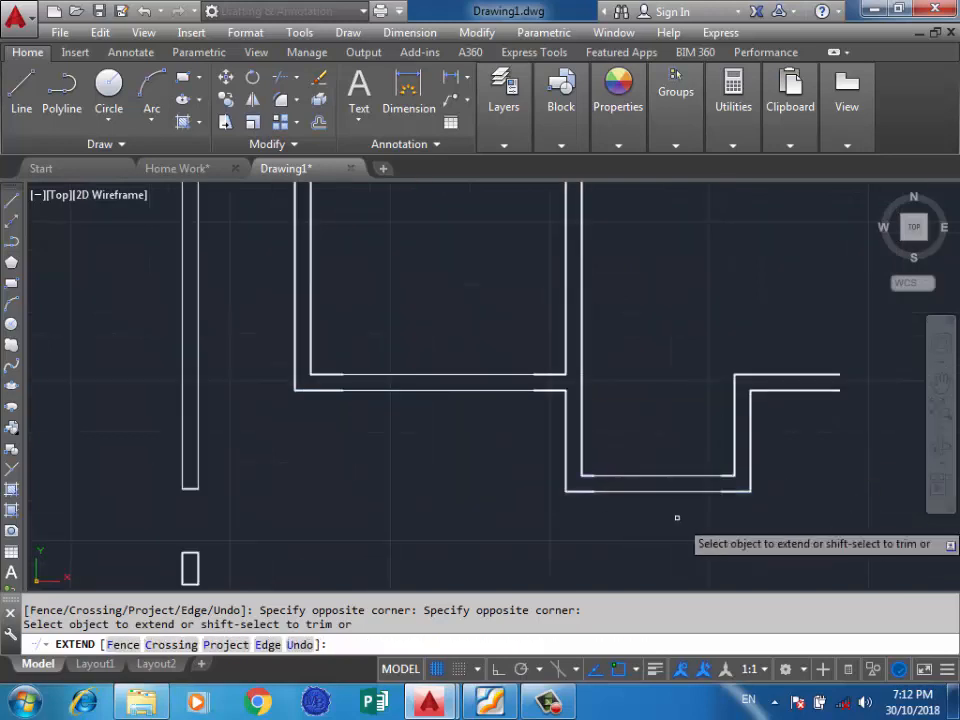
Step: Extend the hall's lower horizontal wall lines from the recess corner across the wide opening to the stub at its right end
{"action": "scroll", "coordinate": [294, 377], "scroll_direction": "down", "scroll_amount": 1}
{"action": "scroll", "coordinate": [583, 395], "scroll_direction": "up", "scroll_amount": 1}
{"action": "left_click", "coordinate": [699, 334]}
{"action": "scroll", "coordinate": [638, 379], "scroll_direction": "down", "scroll_amount": 2}
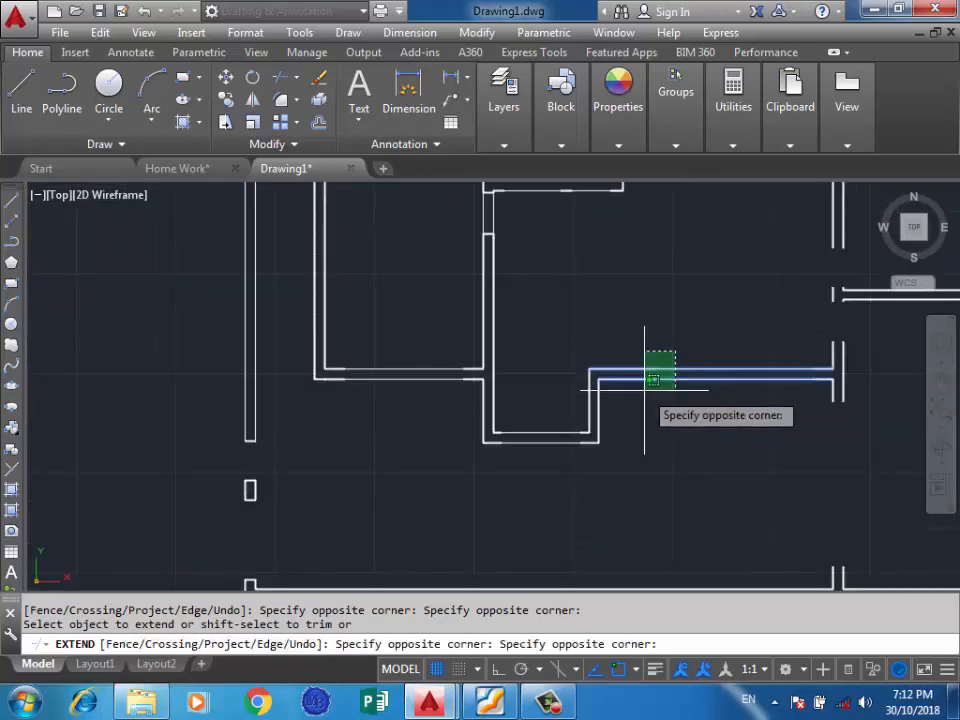
{"action": "left_click", "coordinate": [643, 390]}
Step: Extend the stub lines of the hall's right vertical wall upward across the opening toward the horizontal wall
{"action": "scroll", "coordinate": [517, 342], "scroll_direction": "down", "scroll_amount": 2}
{"action": "scroll", "coordinate": [715, 350], "scroll_direction": "up", "scroll_amount": 2}
{"action": "left_click", "coordinate": [734, 334]}
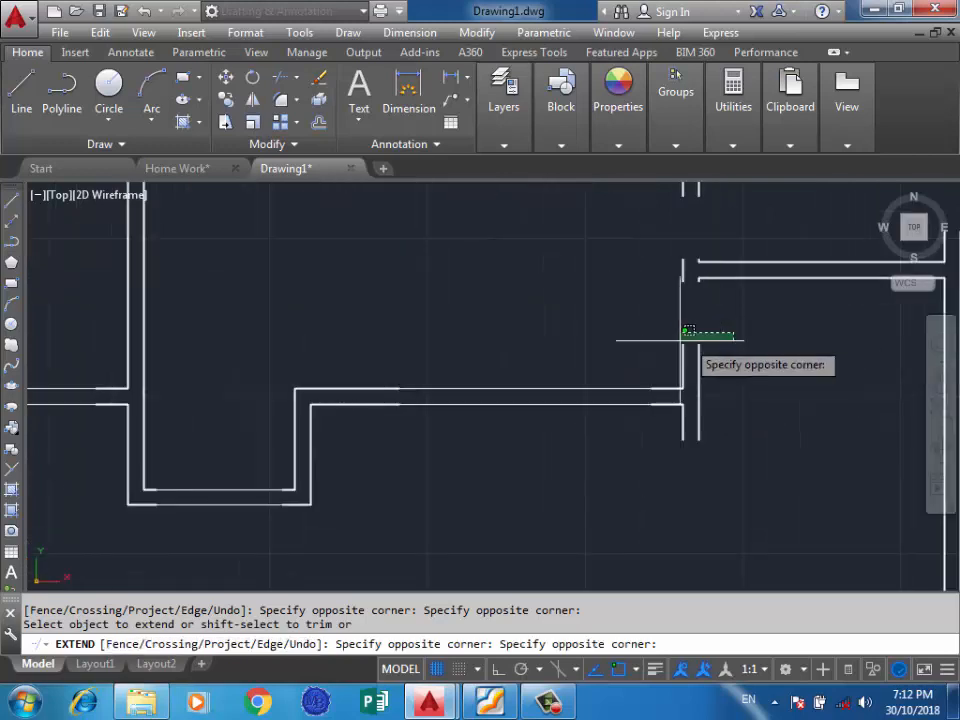
{"action": "left_click", "coordinate": [665, 352]}
{"action": "left_click", "coordinate": [681, 343]}
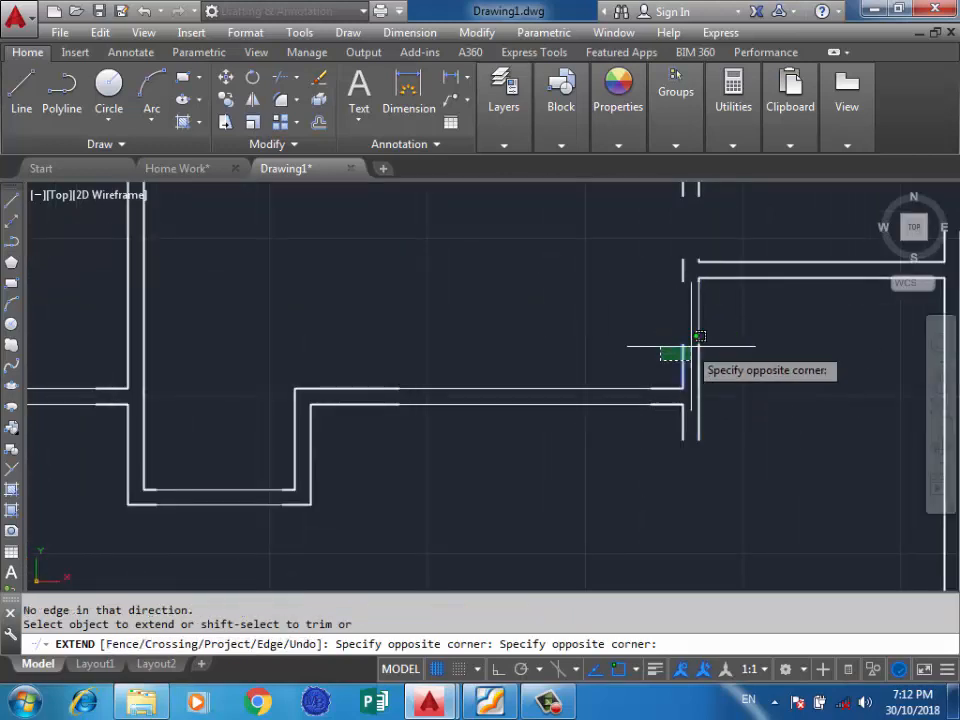
{"action": "left_click", "coordinate": [701, 335]}
{"action": "left_click", "coordinate": [719, 332]}
{"action": "left_click", "coordinate": [643, 349]}
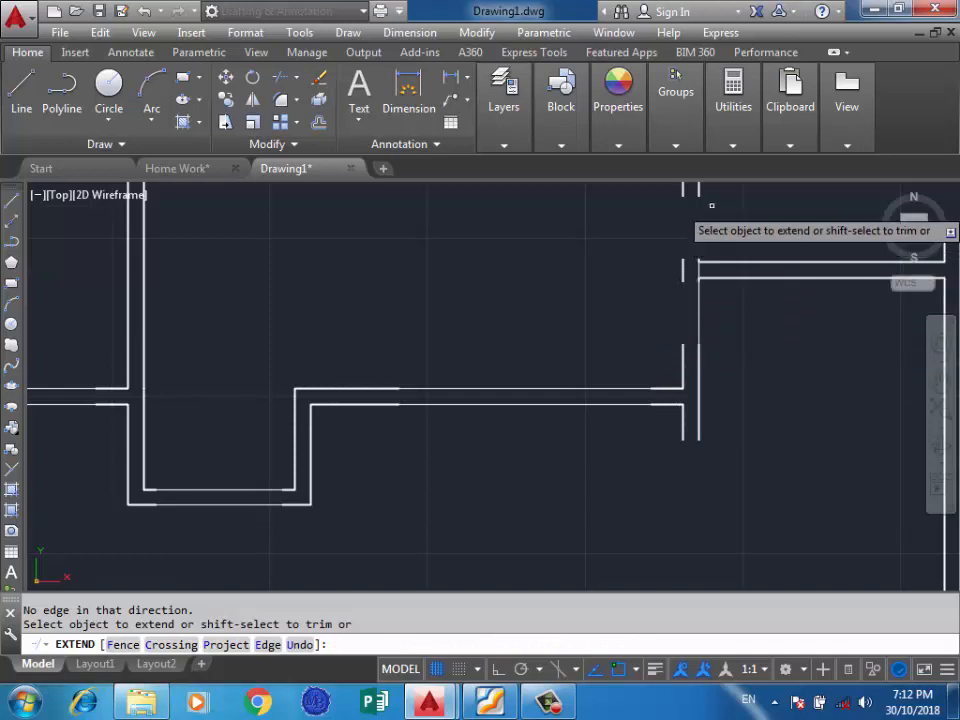
Step: Extend the upper lines of the hall's right vertical wall downward across the remaining gap
{"action": "left_click", "coordinate": [711, 205]}
{"action": "scroll", "coordinate": [711, 205], "scroll_direction": "down", "scroll_amount": 2}
{"action": "left_click", "coordinate": [633, 236]}
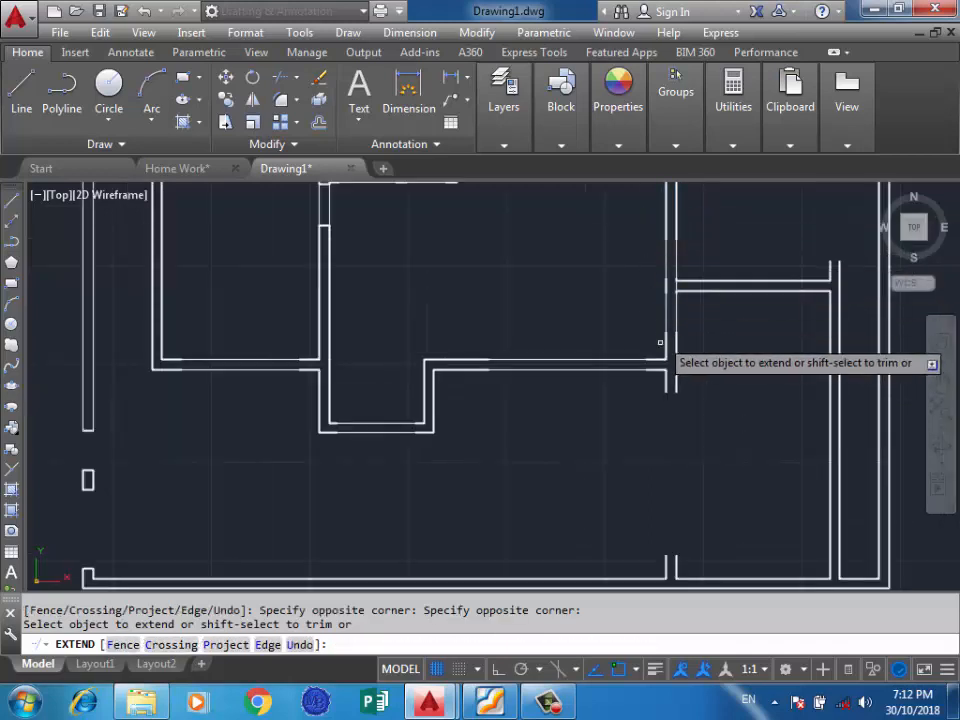
Step: Extend both lines of the inner wall beside the right-hand corridor across the opening to the top wall
{"action": "scroll", "coordinate": [630, 360], "scroll_direction": "down", "scroll_amount": 2}
{"action": "scroll", "coordinate": [655, 400], "scroll_direction": "up", "scroll_amount": 1}
{"action": "scroll", "coordinate": [687, 340], "scroll_direction": "down", "scroll_amount": 2}
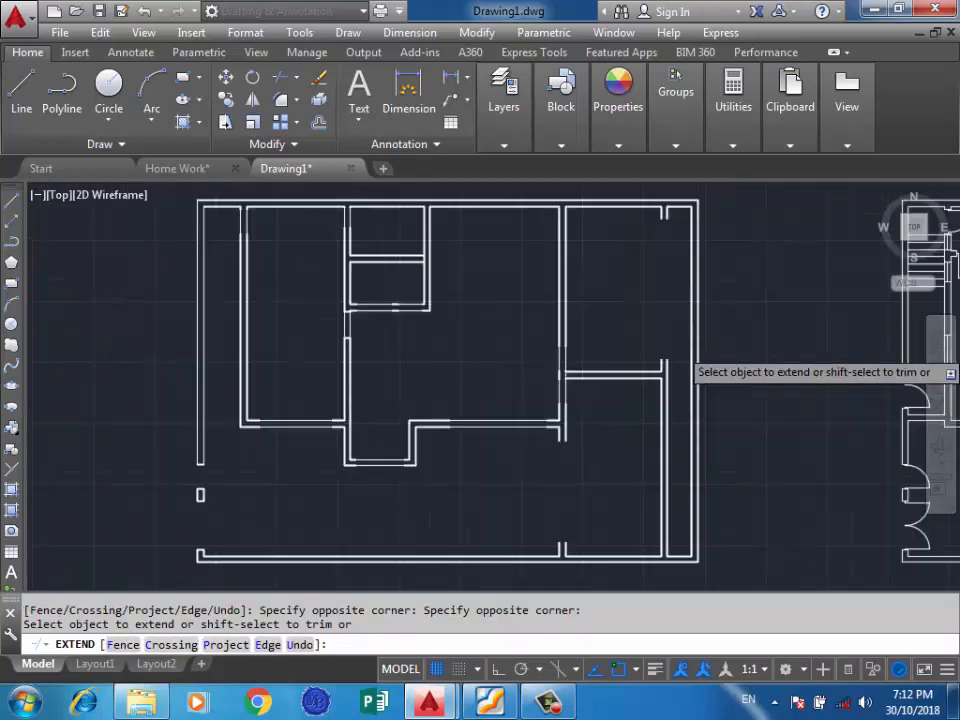
{"action": "scroll", "coordinate": [687, 340], "scroll_direction": "up", "scroll_amount": 3}
{"action": "scroll", "coordinate": [687, 340], "scroll_direction": "down", "scroll_amount": 3}
{"action": "left_click", "coordinate": [687, 337]}
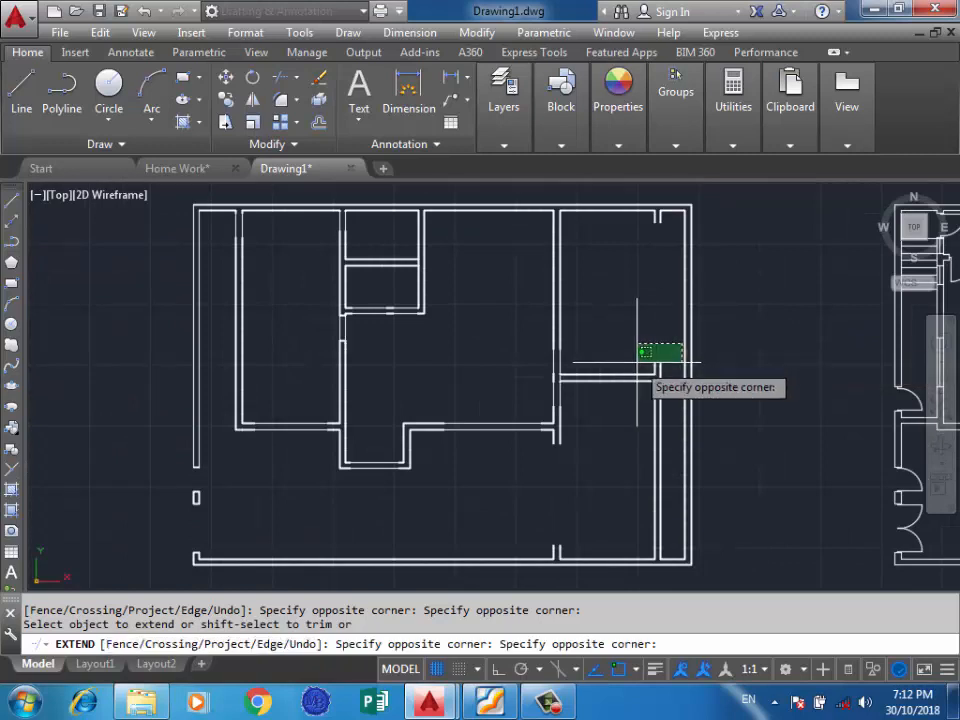
{"action": "left_click", "coordinate": [644, 356]}
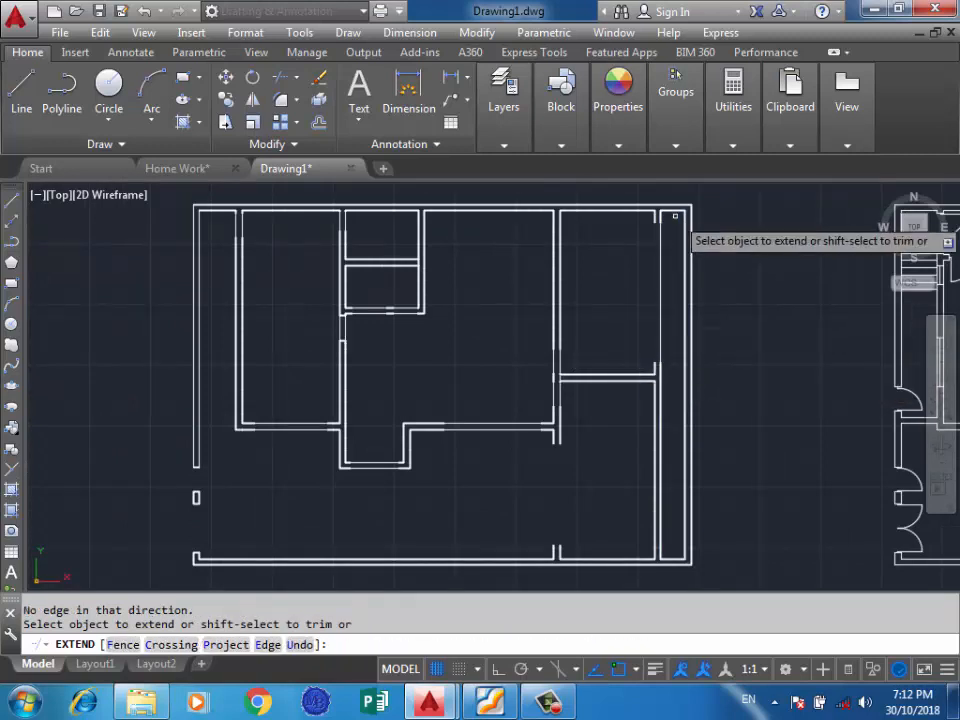
{"action": "scroll", "coordinate": [656, 216], "scroll_direction": "up", "scroll_amount": 2}
{"action": "scroll", "coordinate": [647, 205], "scroll_direction": "down", "scroll_amount": 2}
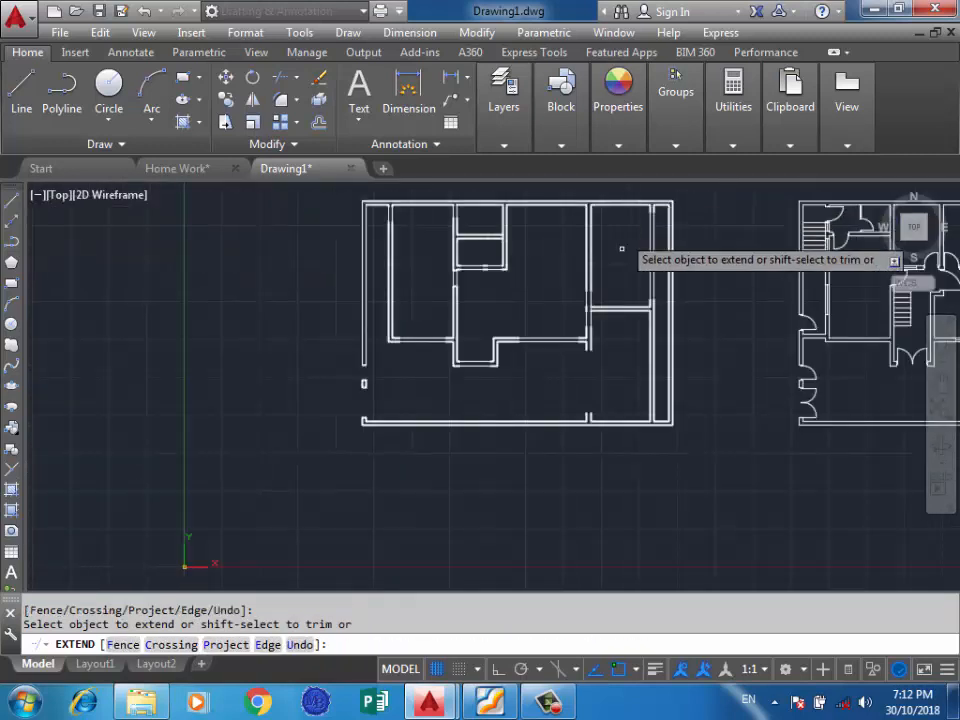
Step: Extend the lower-right room's left wall lines upward from the bottom stubs across the cleared window opening
{"action": "scroll", "coordinate": [591, 403], "scroll_direction": "up", "scroll_amount": 2}
{"action": "left_click", "coordinate": [605, 400]}
{"action": "left_click", "coordinate": [566, 406]}
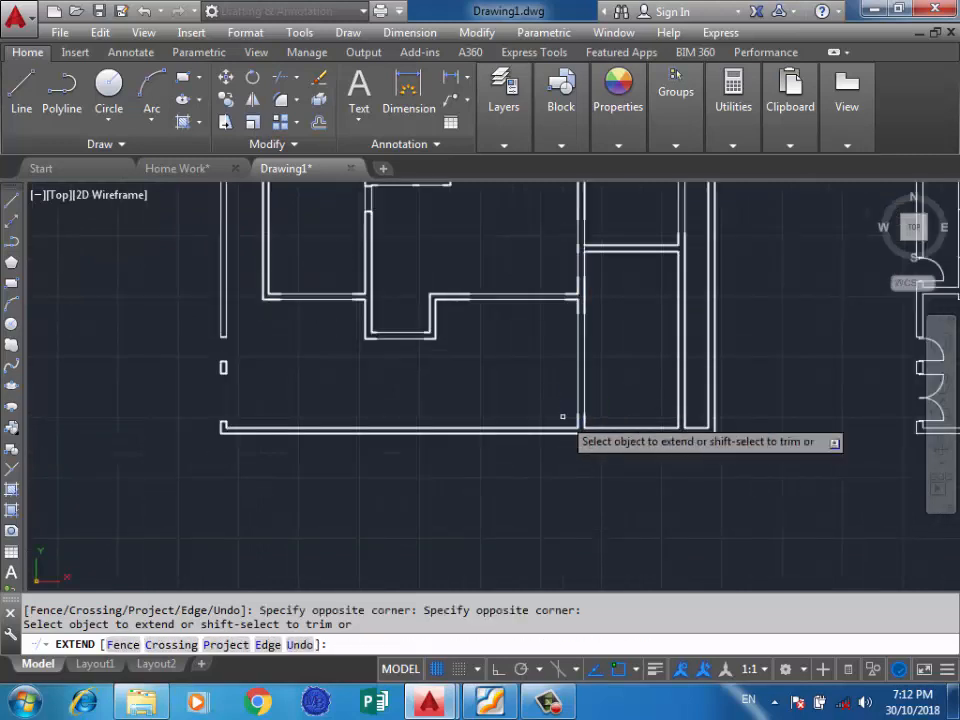
Step: Try to extend the left line of the upper-left partition through the top wall to the outer wall line
{"action": "scroll", "coordinate": [600, 410], "scroll_direction": "down", "scroll_amount": 3}
{"action": "scroll", "coordinate": [388, 185], "scroll_direction": "up", "scroll_amount": 4}
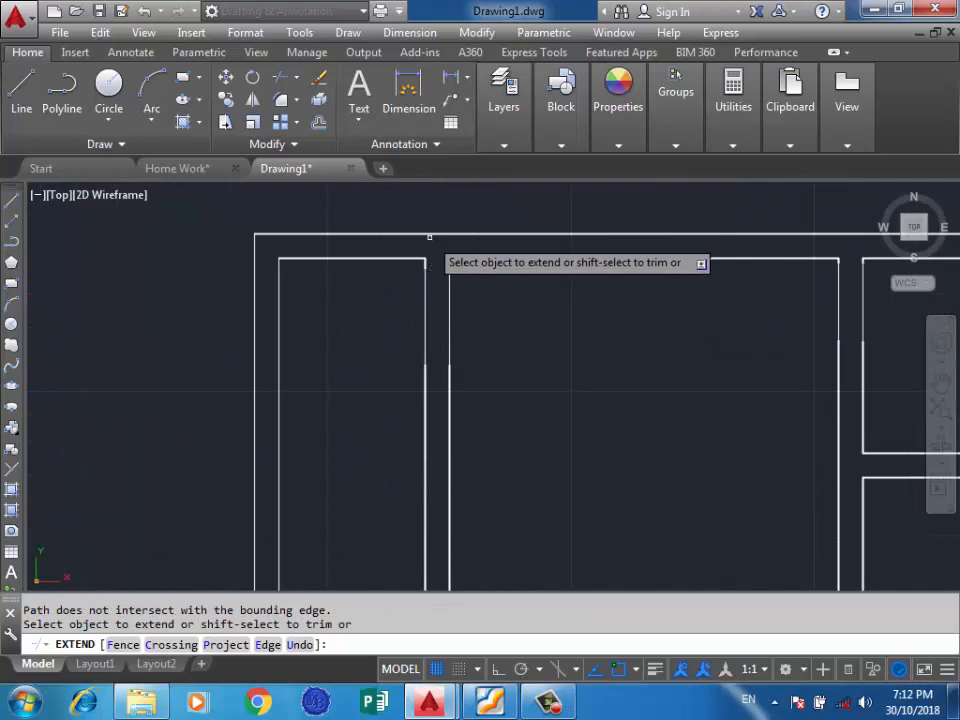
{"action": "scroll", "coordinate": [428, 262], "scroll_direction": "up", "scroll_amount": 3}
{"action": "left_click", "coordinate": [415, 262]}
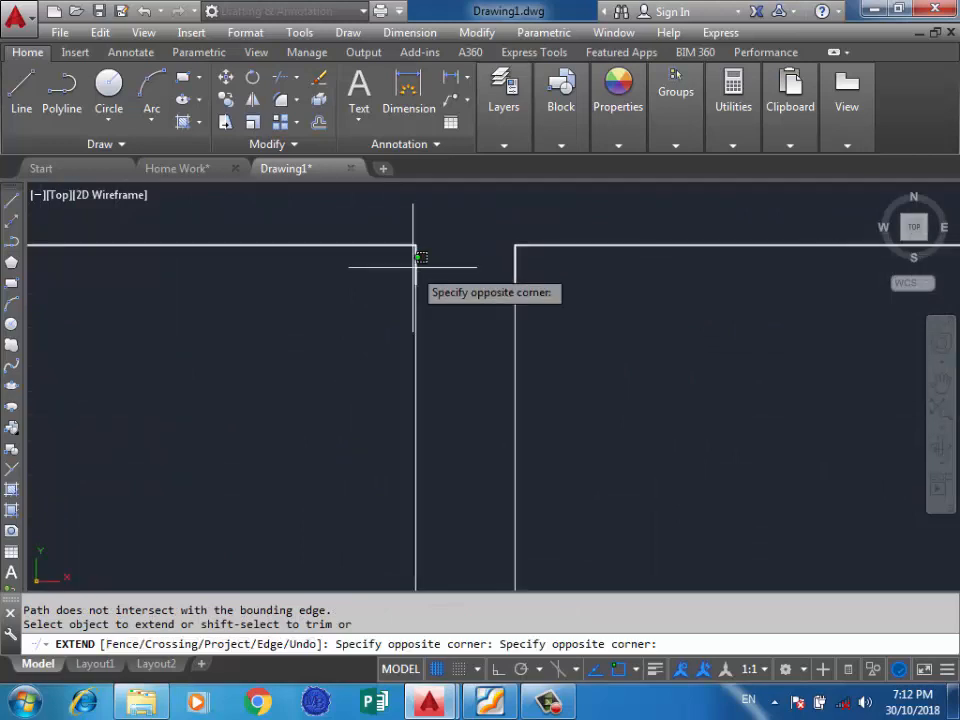
{"action": "scroll", "coordinate": [420, 270], "scroll_direction": "down", "scroll_amount": 2}
{"action": "left_click", "coordinate": [422, 287]}
{"action": "scroll", "coordinate": [422, 287], "scroll_direction": "down", "scroll_amount": 5}
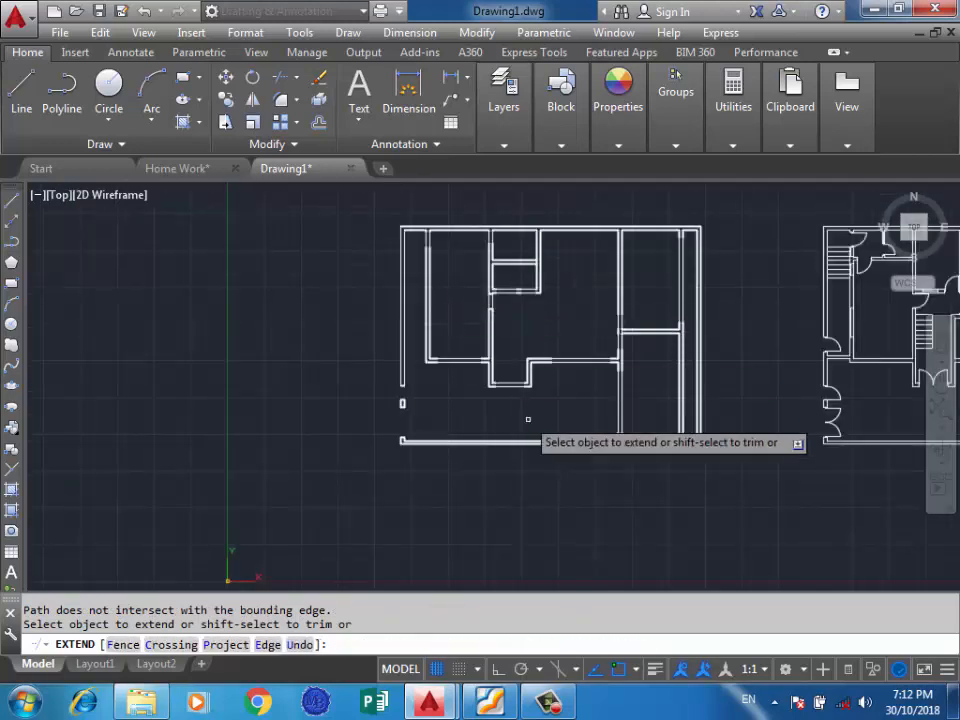
Step: Extend the left line of the lower-right room's wall and the corridor's inner wall line to the outer bottom wall line
{"action": "scroll", "coordinate": [600, 430], "scroll_direction": "up", "scroll_amount": 6}
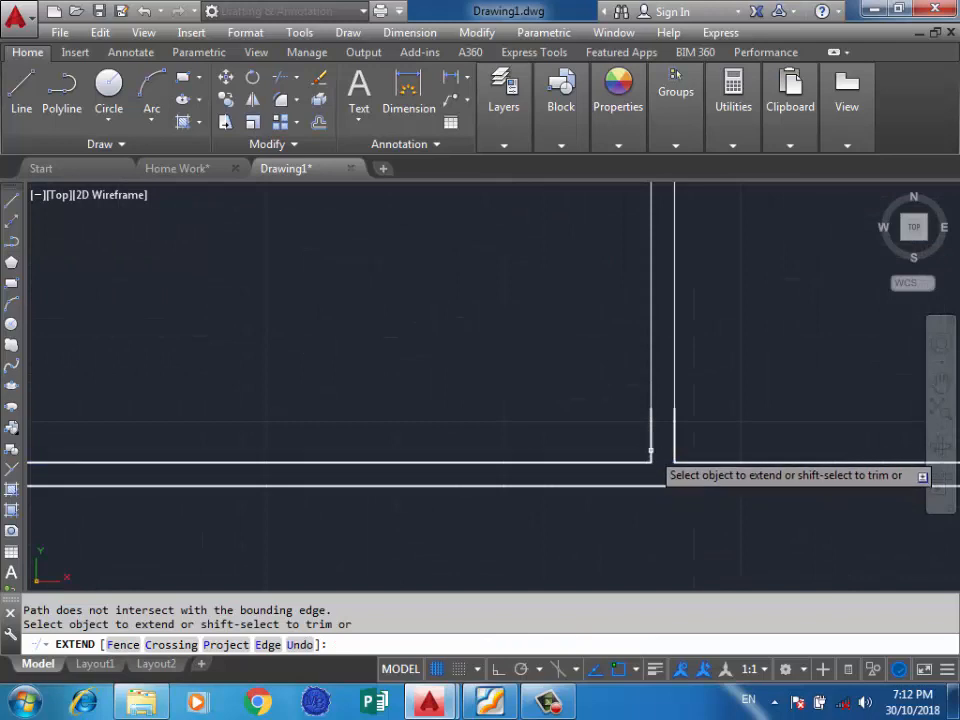
{"action": "left_click", "coordinate": [651, 452]}
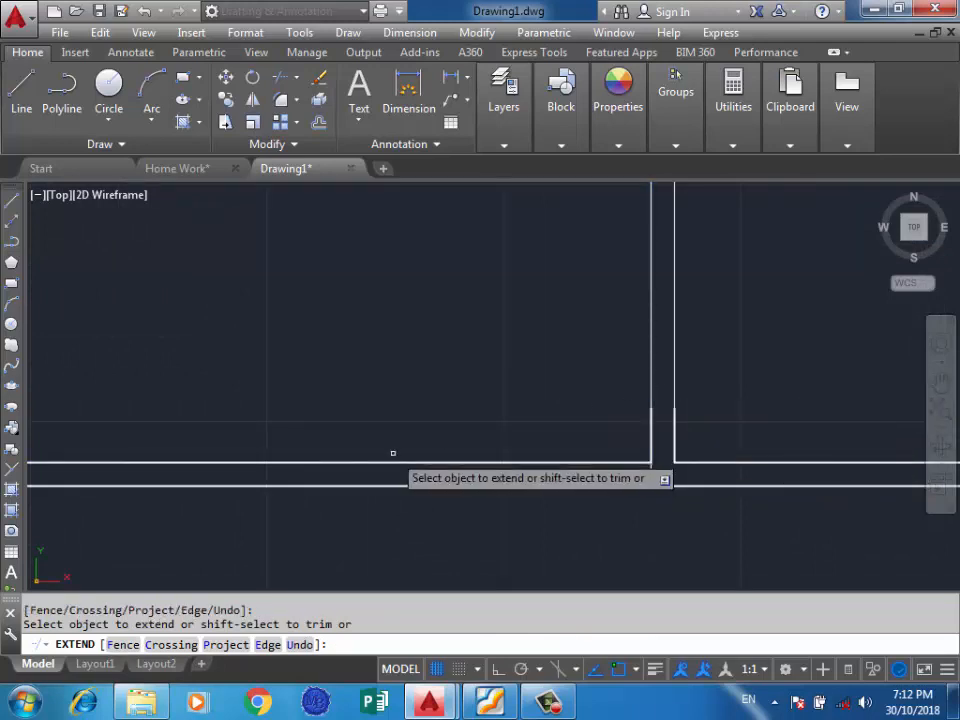
{"action": "scroll", "coordinate": [637, 451], "scroll_direction": "down", "scroll_amount": 3}
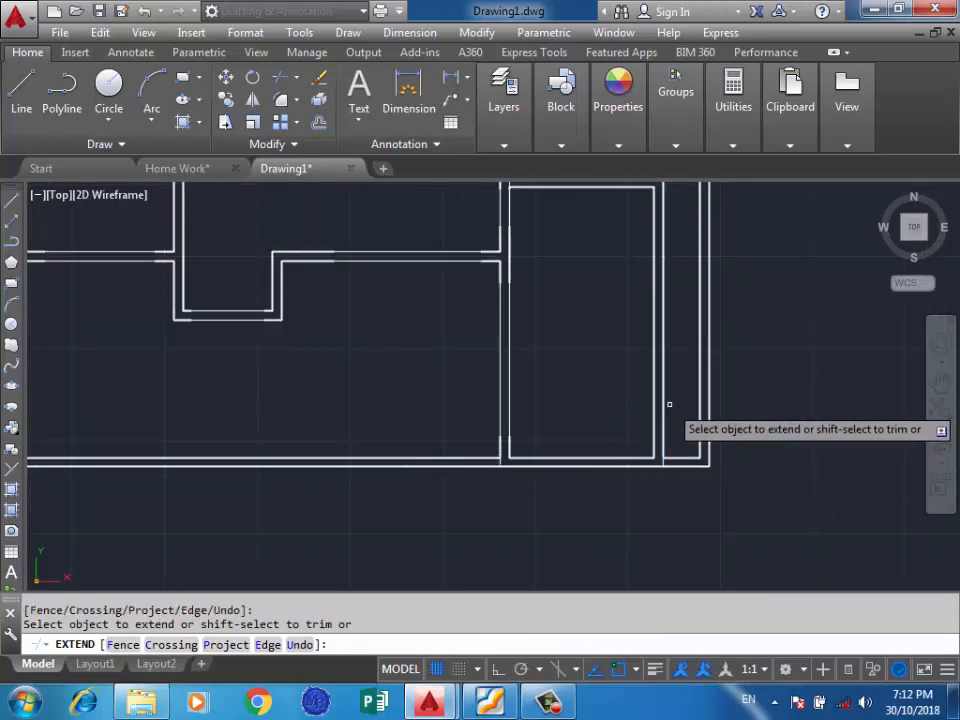
Step: Draw a line about 0.3 long across the top wall, continuing the upper-left partition's left line to the outer wall line
{"action": "scroll", "coordinate": [605, 447], "scroll_direction": "down", "scroll_amount": 5}
{"action": "scroll", "coordinate": [390, 267], "scroll_direction": "up", "scroll_amount": 3}
{"action": "scroll", "coordinate": [395, 258], "scroll_direction": "up", "scroll_amount": 2}
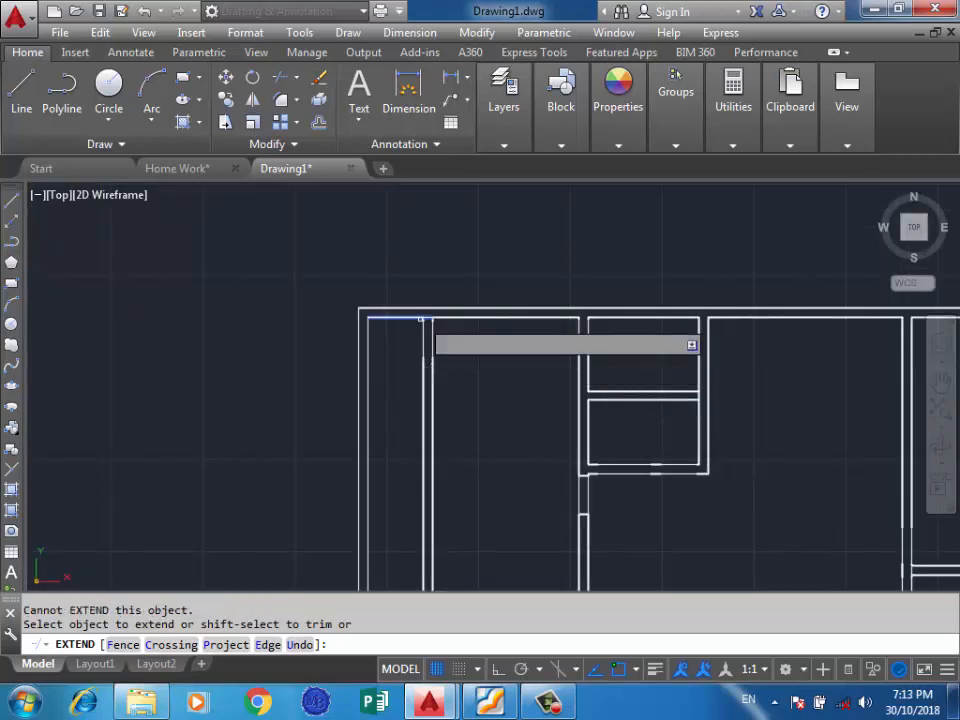
{"action": "key", "text": "Return"}
{"action": "scroll", "coordinate": [412, 292], "scroll_direction": "up", "scroll_amount": 3}
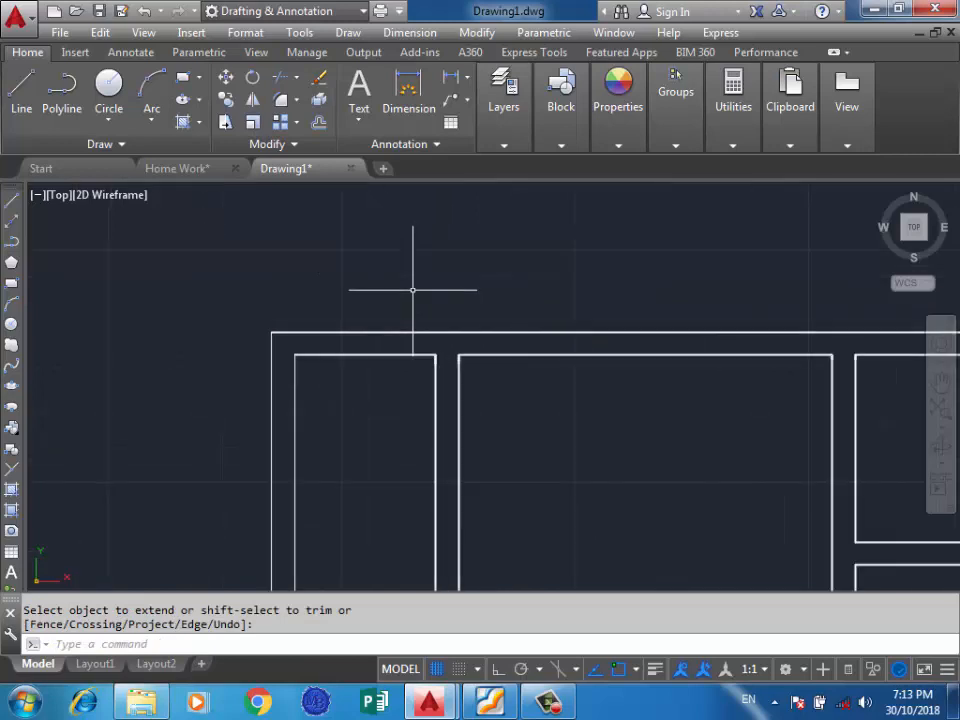
{"action": "type", "text": "L"}
{"action": "key", "text": "Return"}
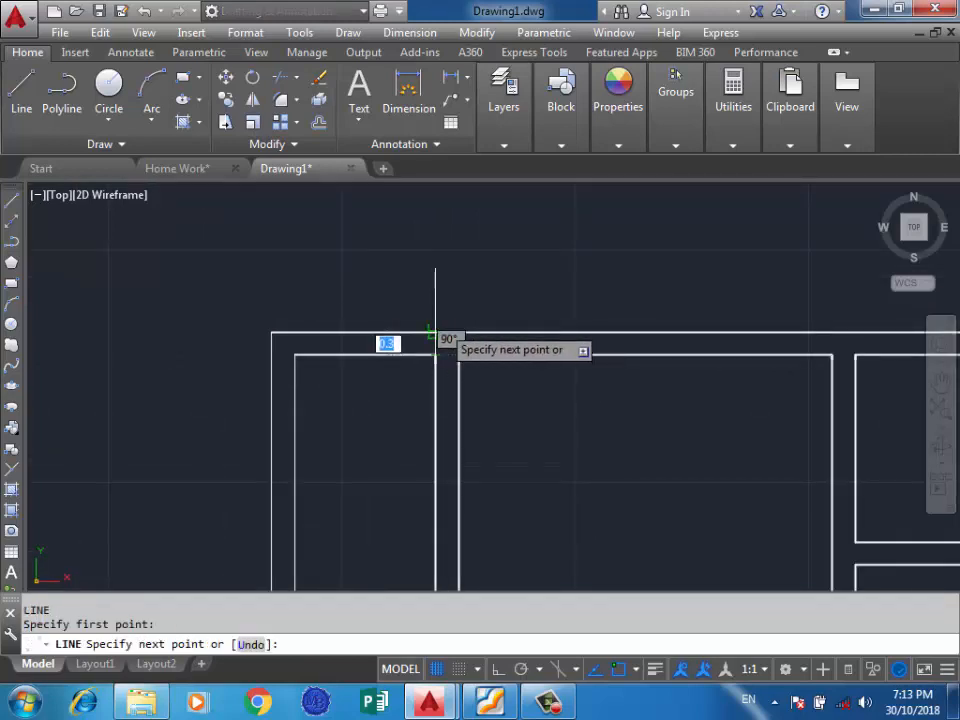
{"action": "key", "text": "Return"}
{"action": "scroll", "coordinate": [461, 265], "scroll_direction": "down", "scroll_amount": 5}
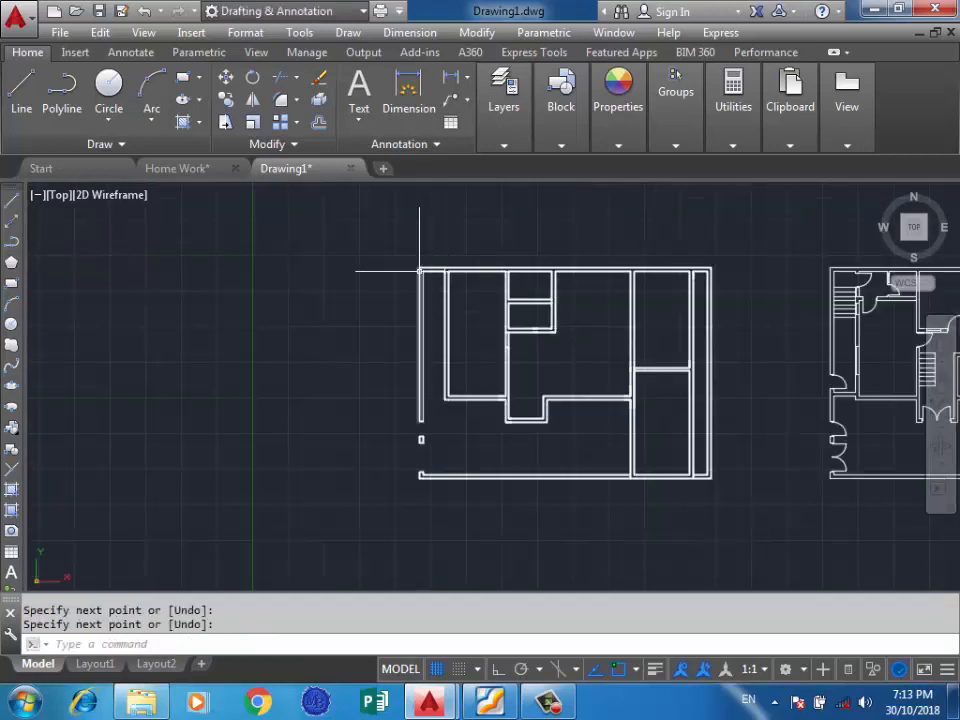
Step: Try to trim the outer wall lines along the left and bottom of the plan and around its two right-hand corners
{"action": "key", "text": "Return"}
{"action": "left_click", "coordinate": [422, 257]}
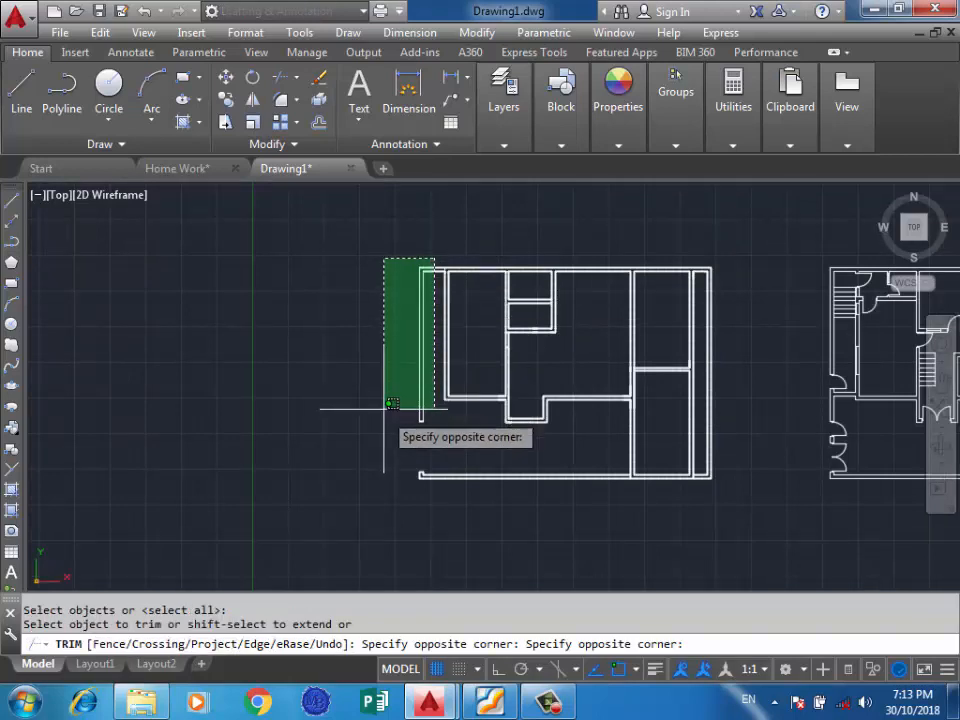
{"action": "left_click", "coordinate": [384, 411]}
{"action": "left_click", "coordinate": [612, 458]}
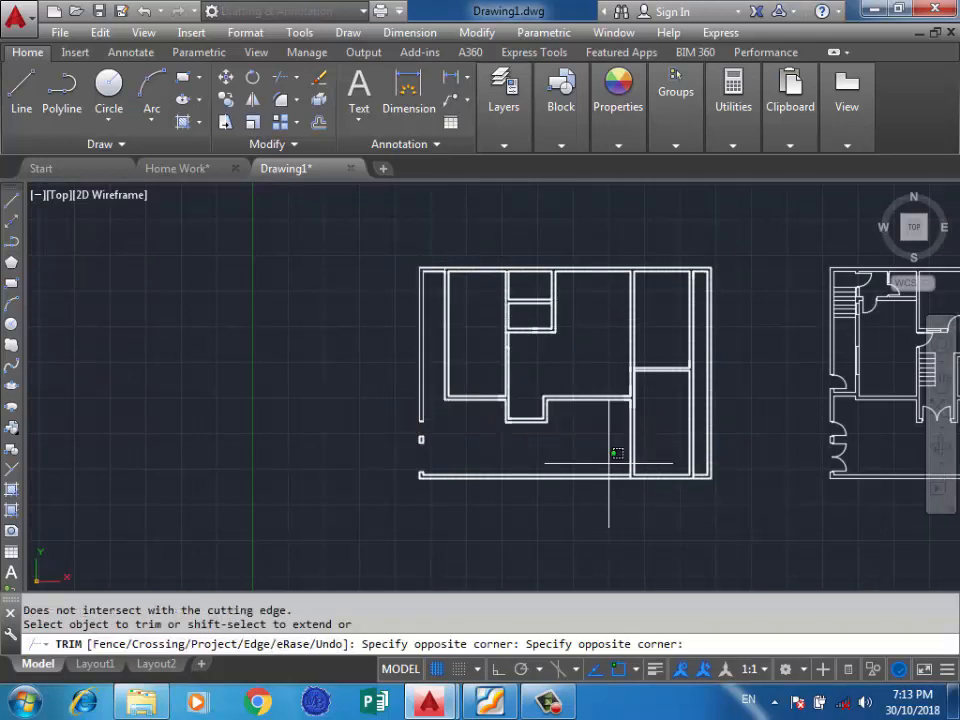
{"action": "left_click", "coordinate": [378, 515]}
{"action": "scroll", "coordinate": [711, 480], "scroll_direction": "up", "scroll_amount": 2}
{"action": "left_click", "coordinate": [773, 441]}
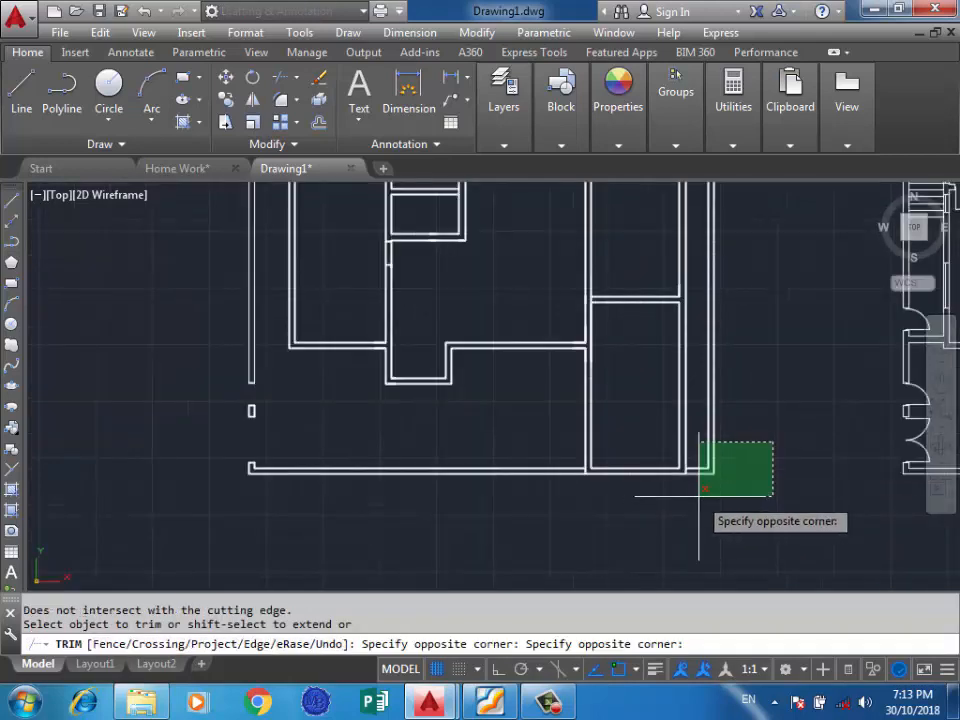
{"action": "left_click", "coordinate": [705, 488]}
{"action": "scroll", "coordinate": [660, 505], "scroll_direction": "down", "scroll_amount": 2}
{"action": "scroll", "coordinate": [681, 253], "scroll_direction": "up", "scroll_amount": 3}
{"action": "left_click", "coordinate": [679, 253]}
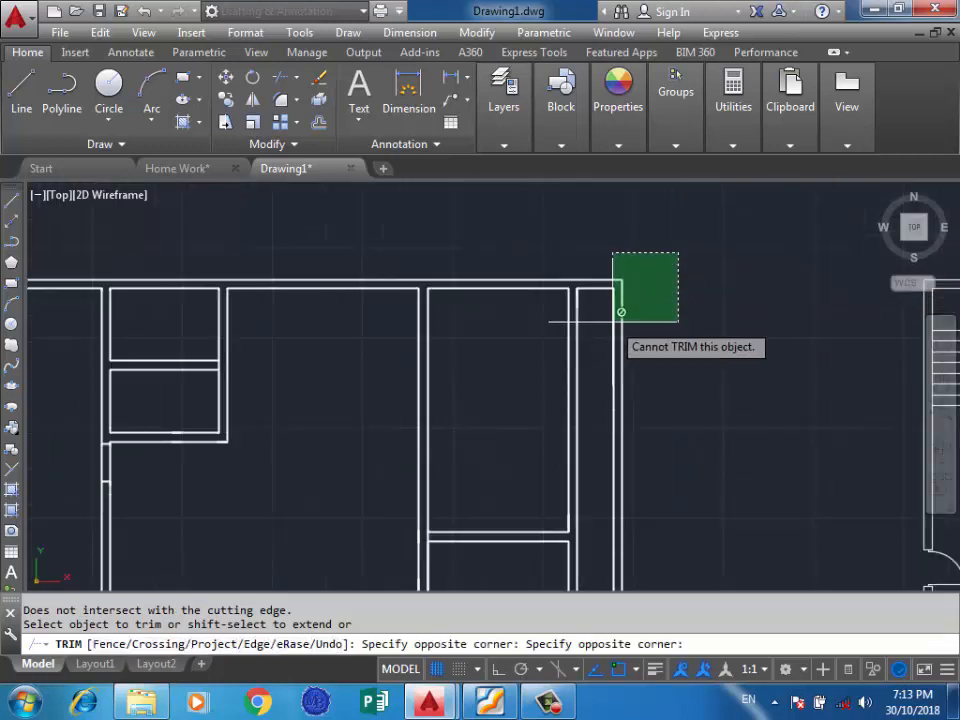
{"action": "key", "text": "Escape"}
Step: Draw a short line across the top wall, continuing the right-hand corridor's inner wall line to the outer wall line
{"action": "left_click", "coordinate": [651, 251]}
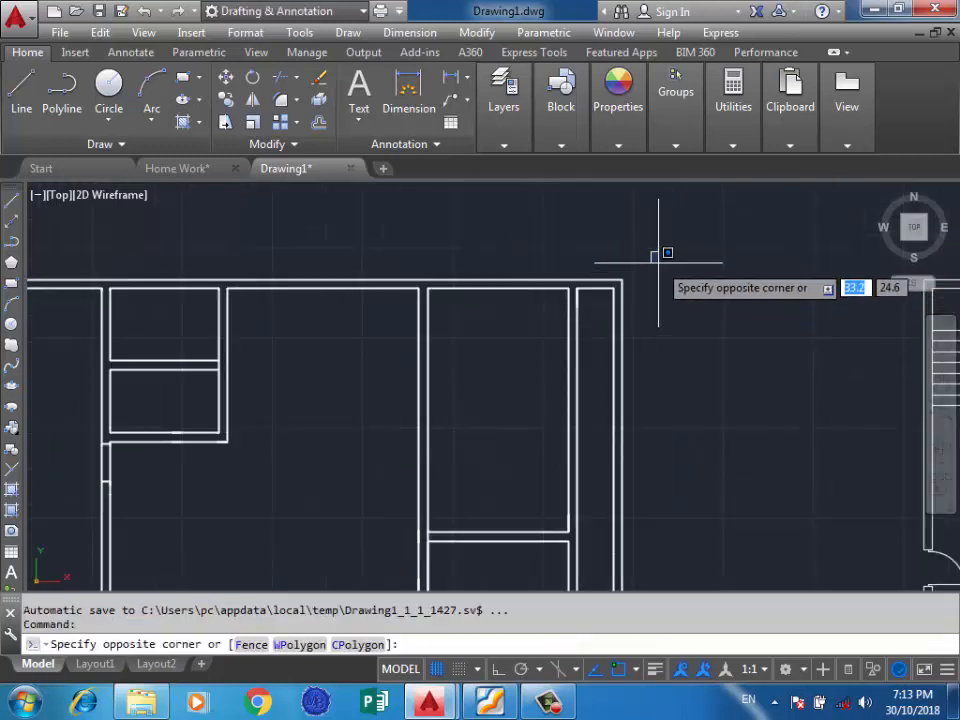
{"action": "left_click", "coordinate": [659, 261]}
{"action": "type", "text": "L"}
{"action": "key", "text": "Return"}
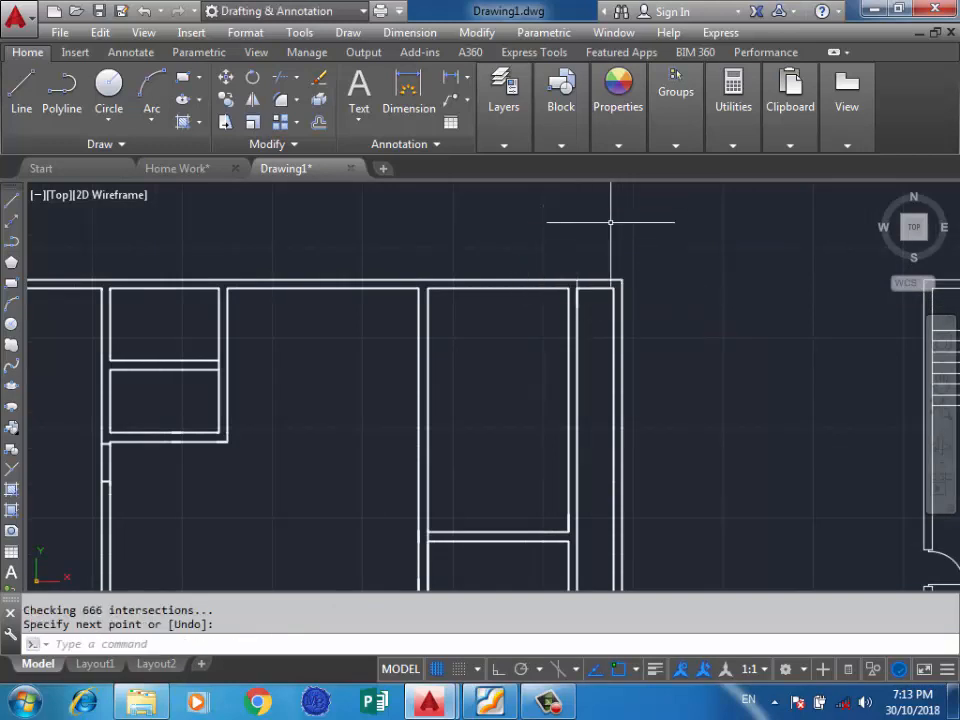
Step: Try to trim the outer wall lines at the plan's upper-right corner
{"action": "key", "text": "Return"}
{"action": "key", "text": "Return"}
{"action": "left_click", "coordinate": [676, 250]}
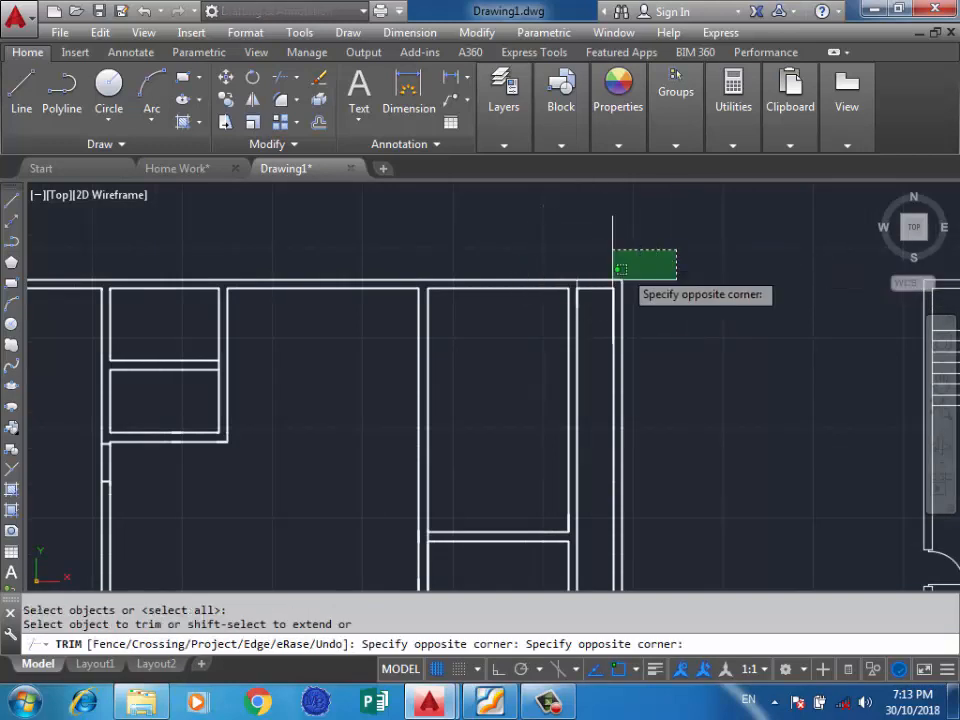
{"action": "left_click", "coordinate": [598, 321]}
{"action": "key", "text": "Return"}
Step: Erase the wall lines meeting at the plan's upper-right corner and undo the erasure
{"action": "left_click", "coordinate": [657, 237]}
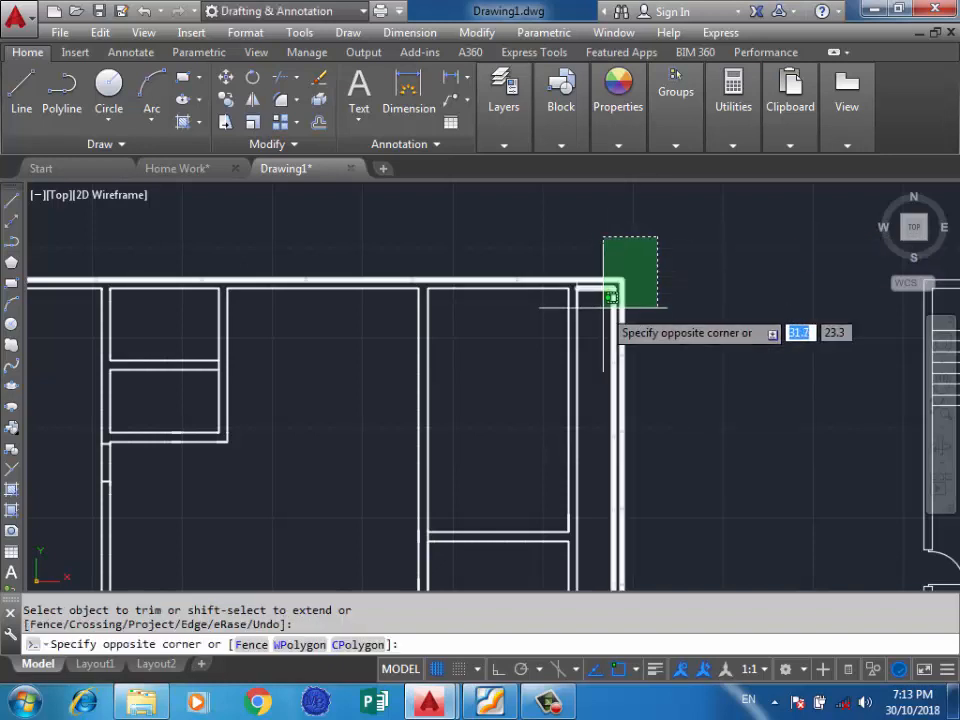
{"action": "left_click", "coordinate": [606, 296]}
{"action": "key", "text": "Delete"}
{"action": "scroll", "coordinate": [701, 196], "scroll_direction": "down", "scroll_amount": 3}
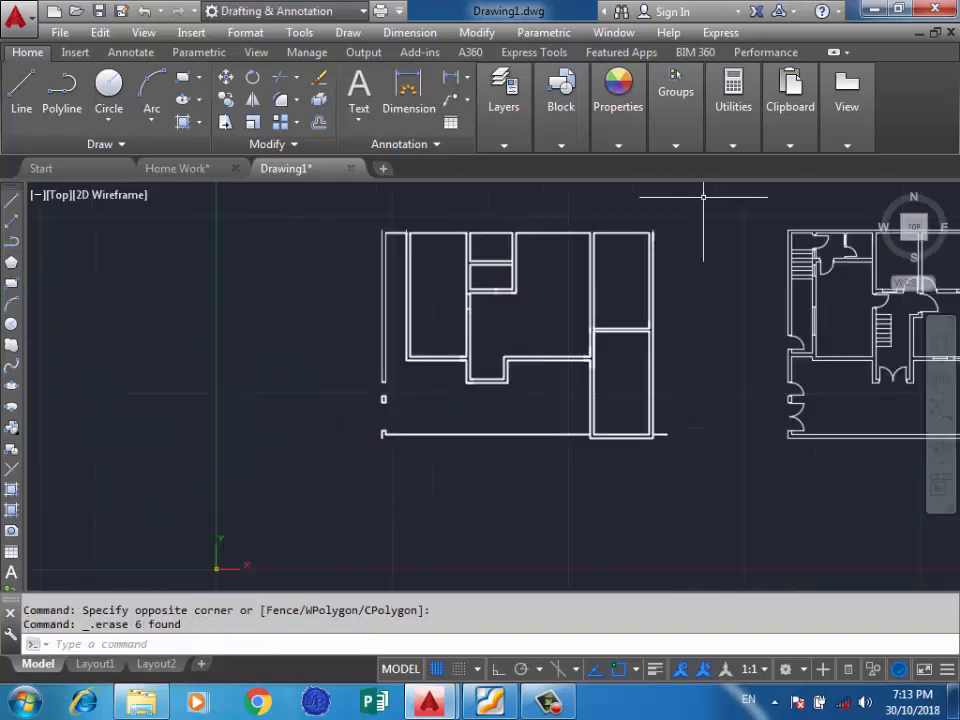
{"action": "key", "text": "ctrl+z"}
{"action": "scroll", "coordinate": [599, 203], "scroll_direction": "down", "scroll_amount": 2}
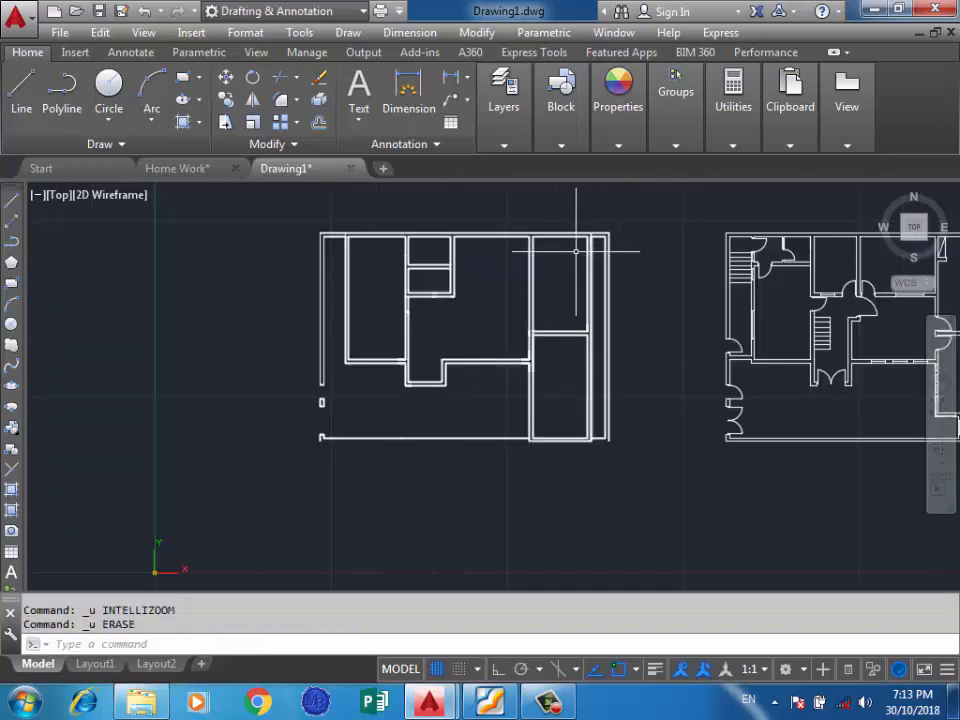
Step: Explode all objects of both floor plans into individual lines
{"action": "scroll", "coordinate": [535, 286], "scroll_direction": "down", "scroll_amount": 3}
{"action": "left_click", "coordinate": [725, 217]}
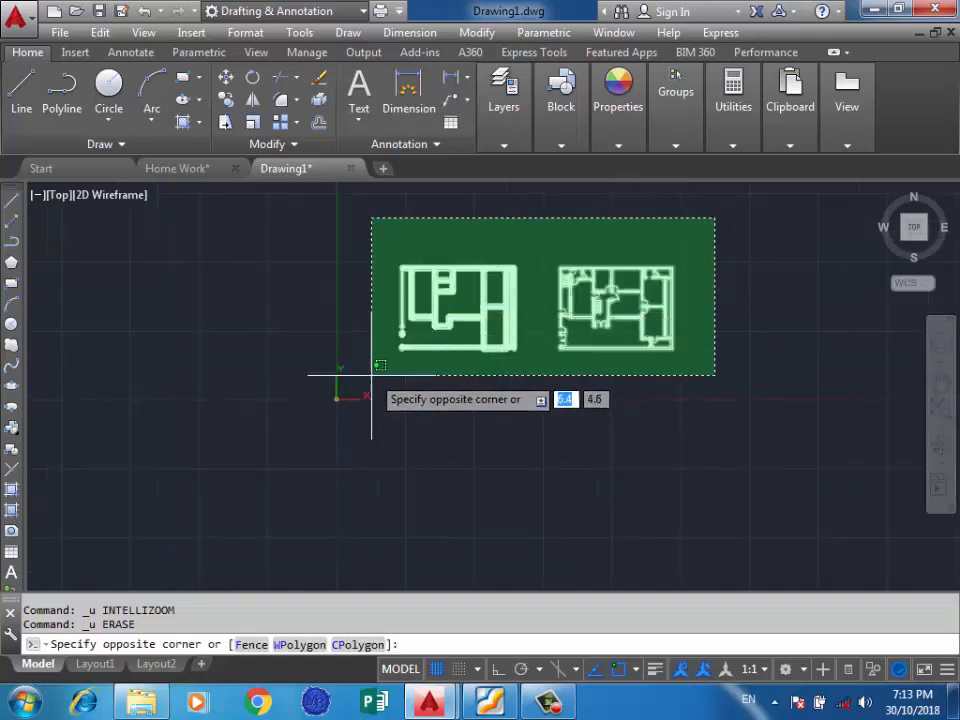
{"action": "left_click", "coordinate": [371, 375]}
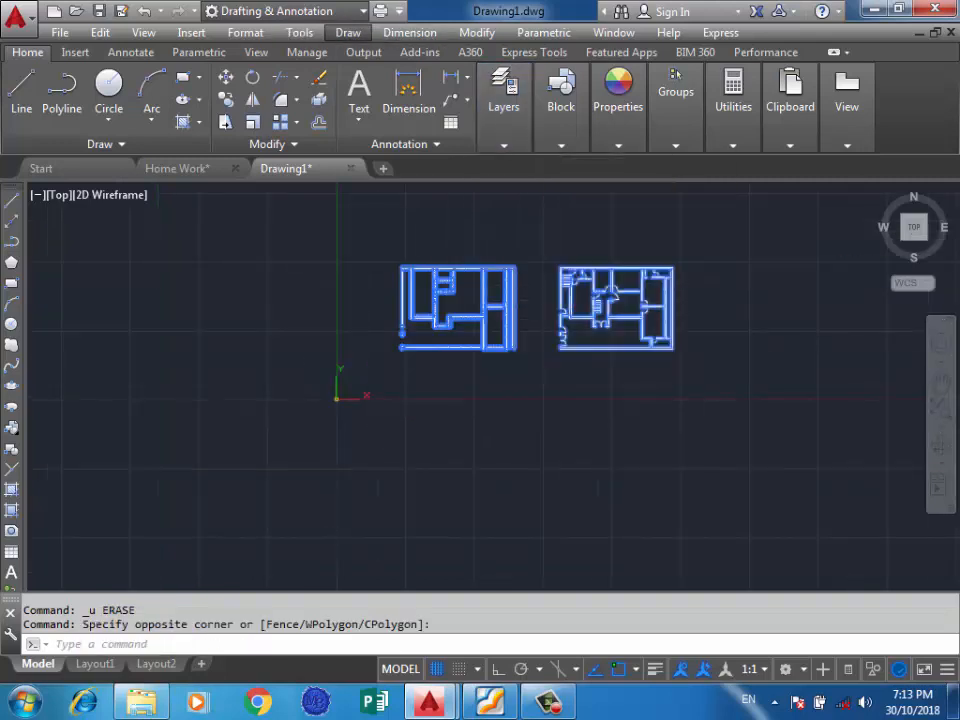
{"action": "left_click", "coordinate": [476, 32]}
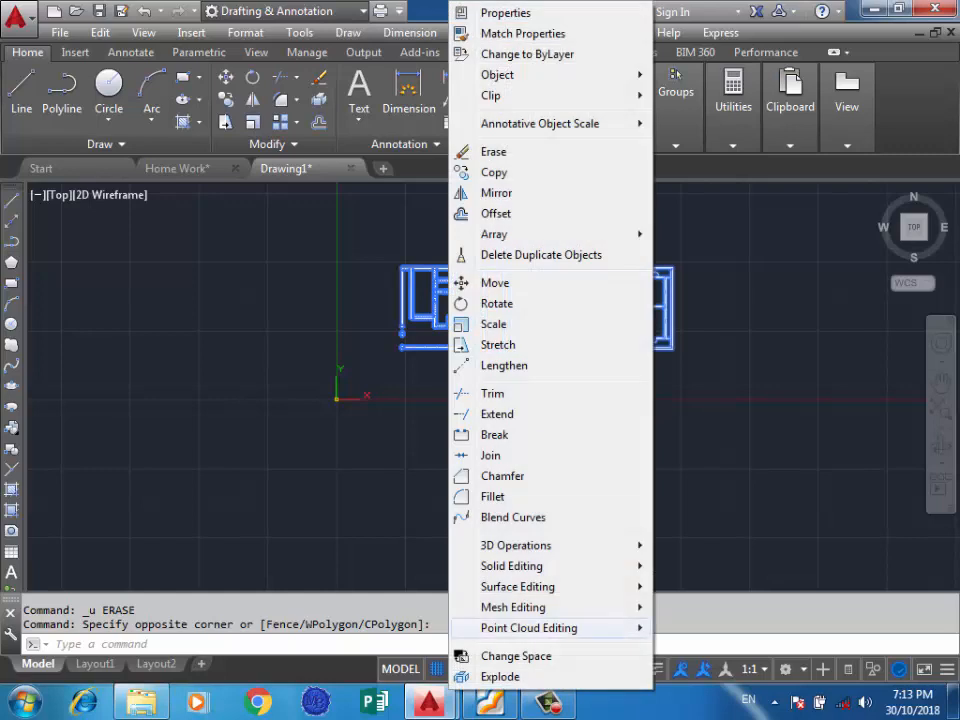
{"action": "left_click", "coordinate": [499, 676]}
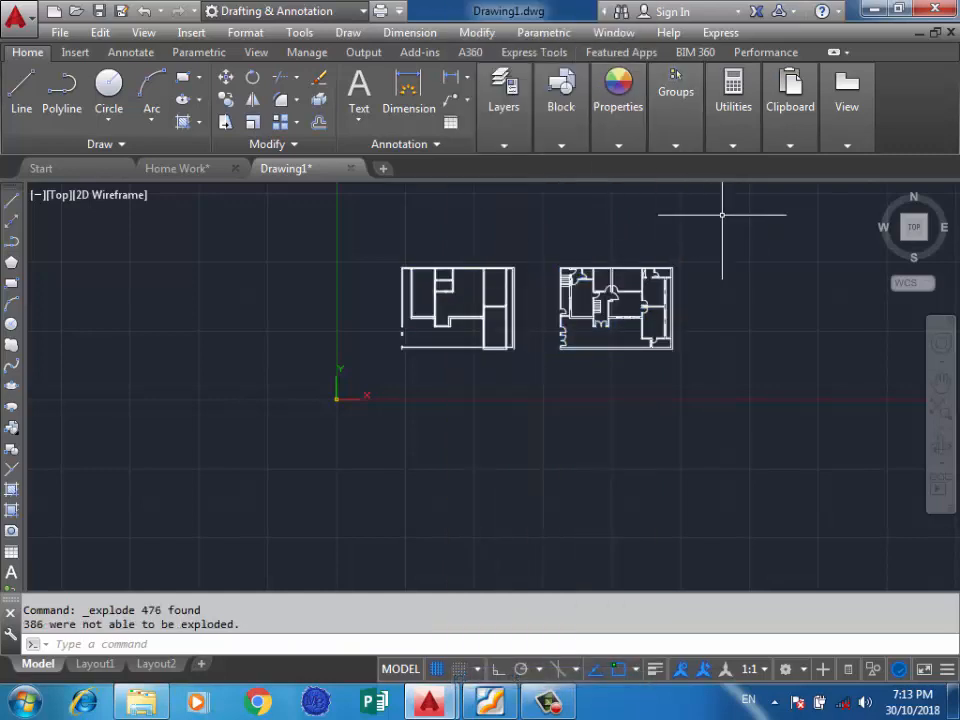
Step: Select both floor plans and examine the lineweight and linetype options available for them
{"action": "left_click", "coordinate": [722, 215]}
{"action": "left_click", "coordinate": [309, 399]}
{"action": "left_click", "coordinate": [362, 410]}
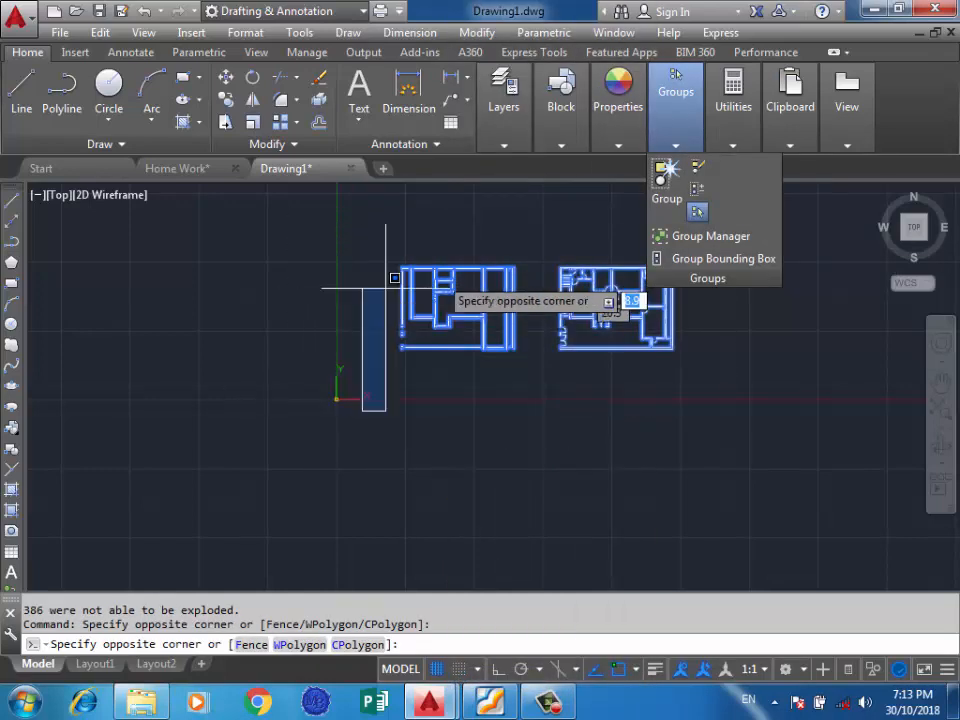
{"action": "left_click", "coordinate": [388, 286]}
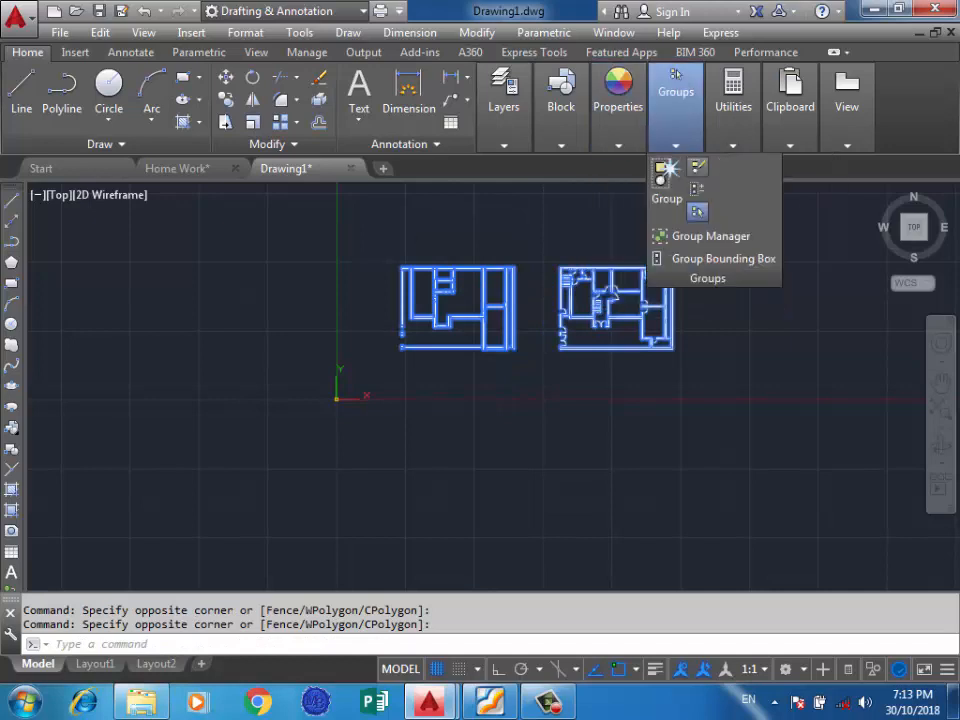
{"action": "mouse_move", "coordinate": [618, 100]}
{"action": "left_click", "coordinate": [760, 188]}
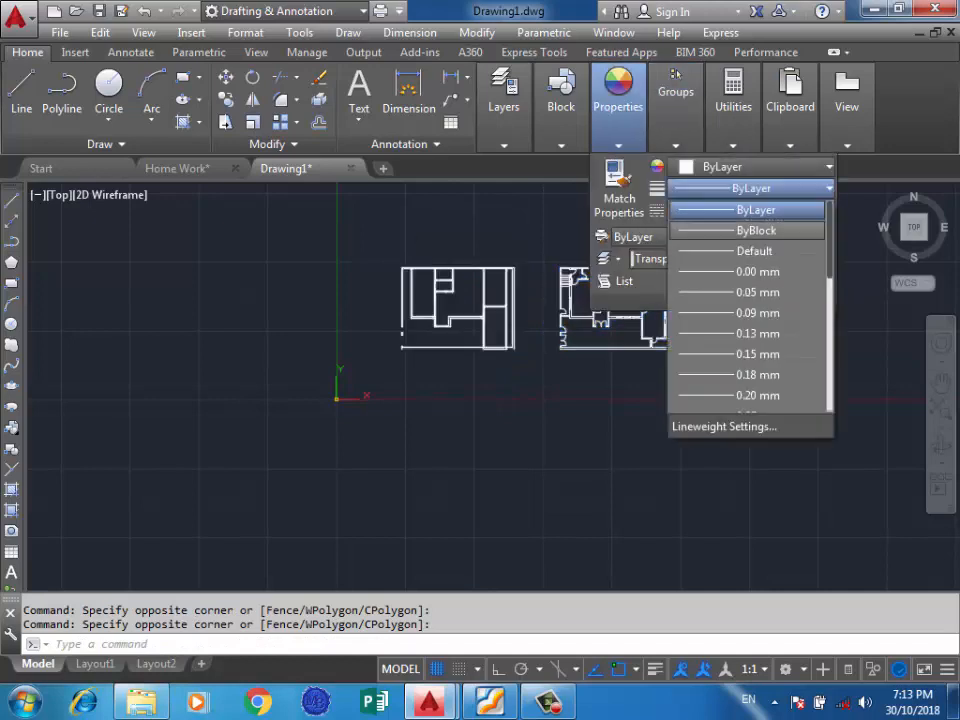
{"action": "left_click", "coordinate": [760, 188]}
{"action": "left_click", "coordinate": [760, 211]}
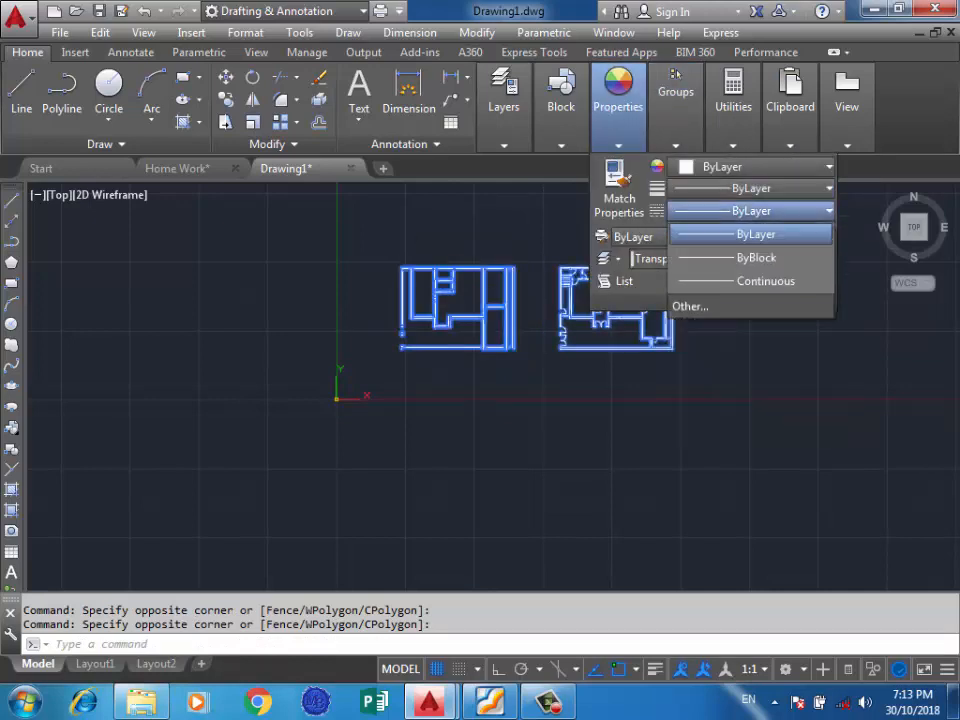
{"action": "key", "text": "Escape"}
{"action": "scroll", "coordinate": [395, 309], "scroll_direction": "up", "scroll_amount": 4}
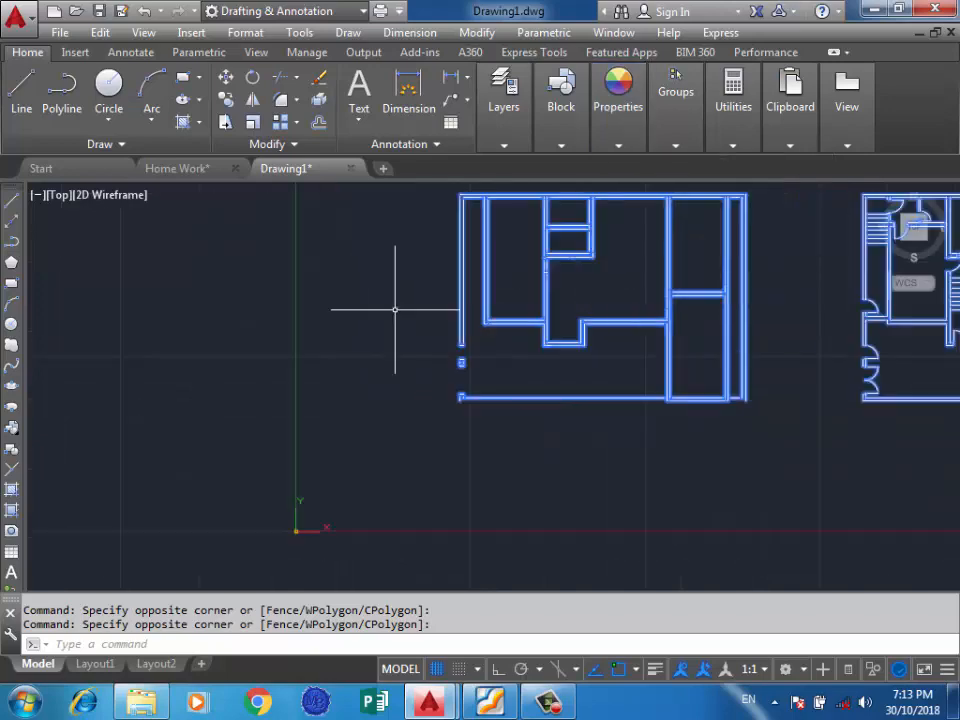
{"action": "key", "text": "Escape"}
Step: Trim the outer top wall line between the right-hand corridor's inner wall and the upper-right corner
{"action": "scroll", "coordinate": [504, 283], "scroll_direction": "up", "scroll_amount": 5}
{"action": "scroll", "coordinate": [326, 392], "scroll_direction": "down", "scroll_amount": 5}
{"action": "scroll", "coordinate": [542, 272], "scroll_direction": "up", "scroll_amount": 6}
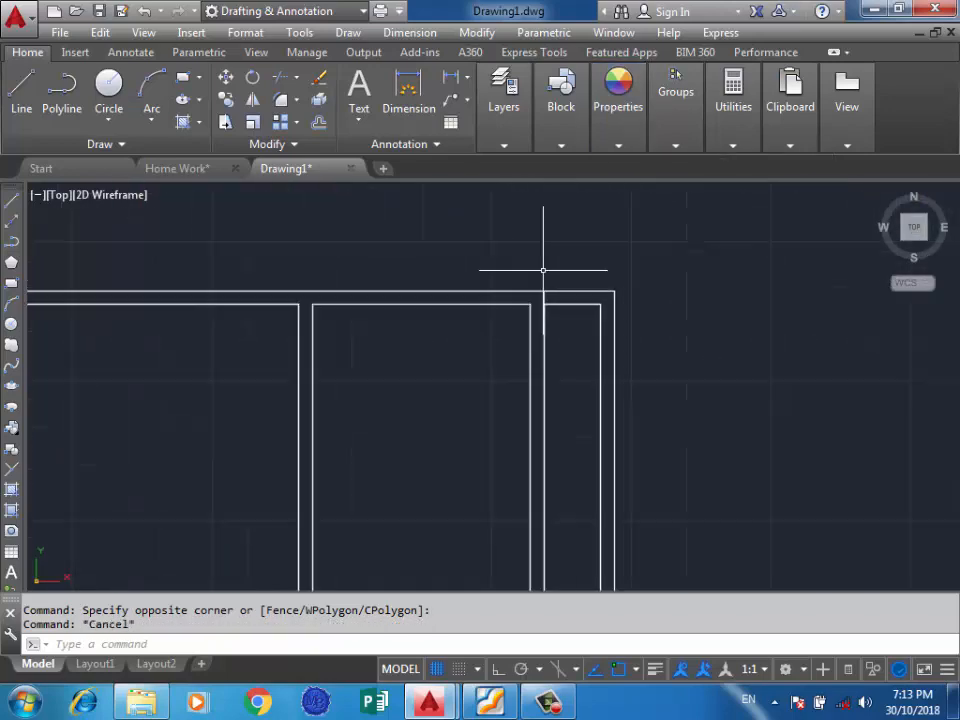
{"action": "scroll", "coordinate": [564, 266], "scroll_direction": "down", "scroll_amount": 3}
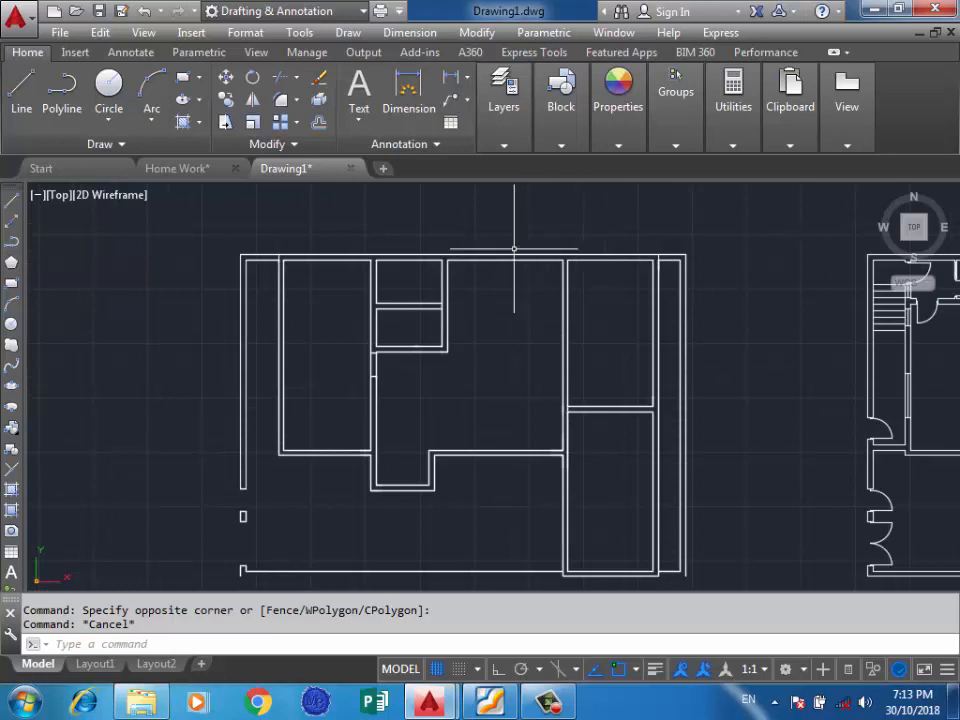
{"action": "scroll", "coordinate": [514, 249], "scroll_direction": "down", "scroll_amount": 2}
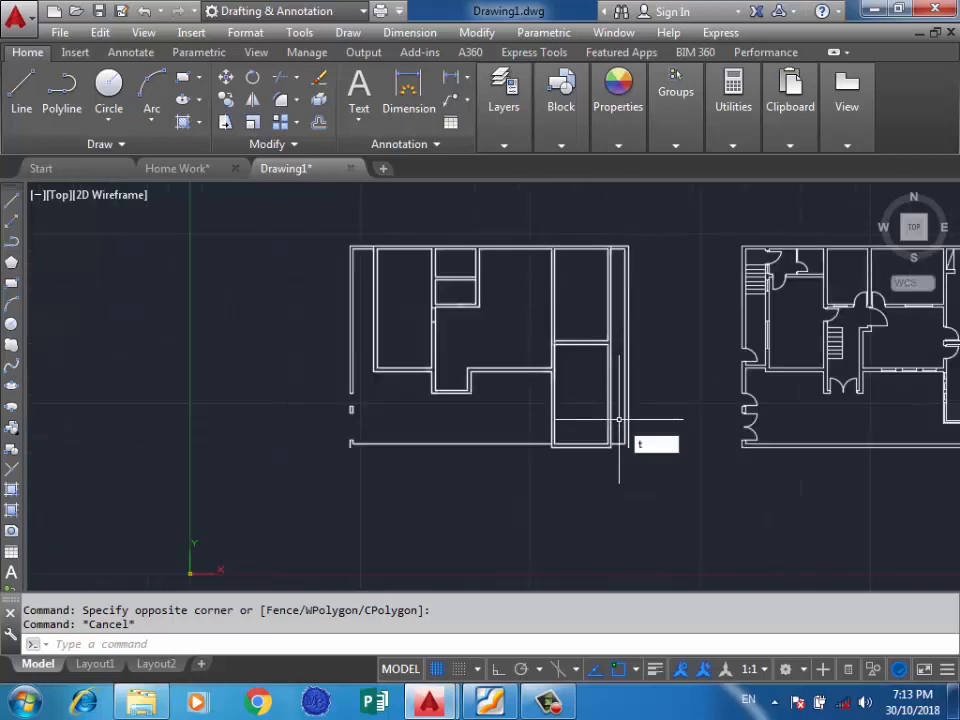
{"action": "key", "text": "Return"}
{"action": "scroll", "coordinate": [655, 205], "scroll_direction": "up", "scroll_amount": 4}
{"action": "left_click", "coordinate": [617, 268]}
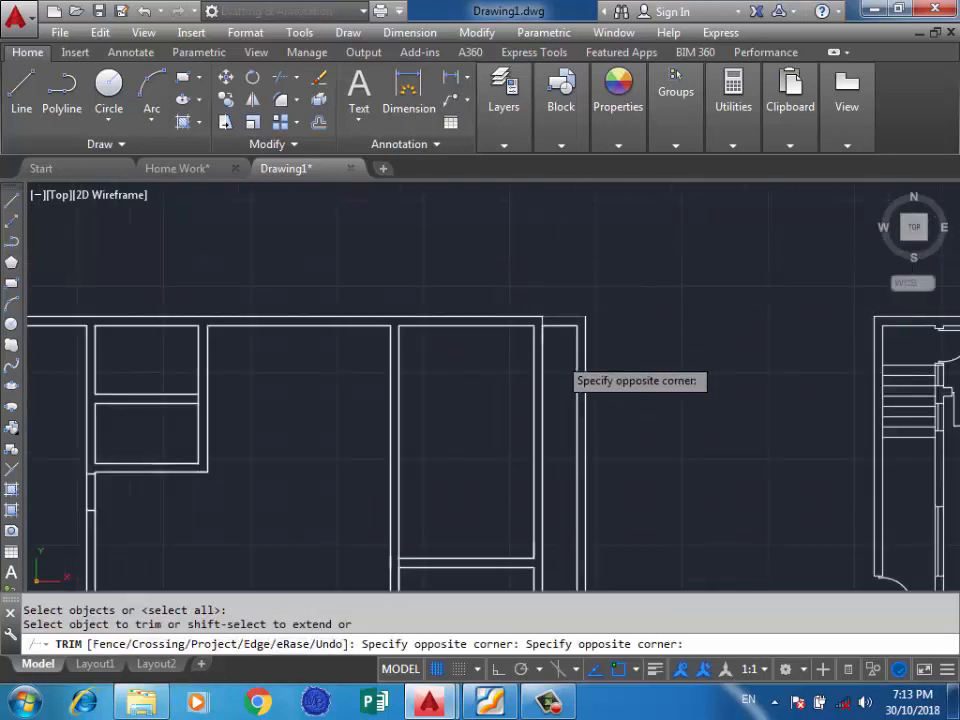
{"action": "left_click", "coordinate": [558, 366]}
{"action": "scroll", "coordinate": [721, 257], "scroll_direction": "down", "scroll_amount": 4}
{"action": "key", "text": "Return"}
Step: Trim the outer top wall line at the upper-left corner back to the left room's partition
{"action": "key", "text": "Return"}
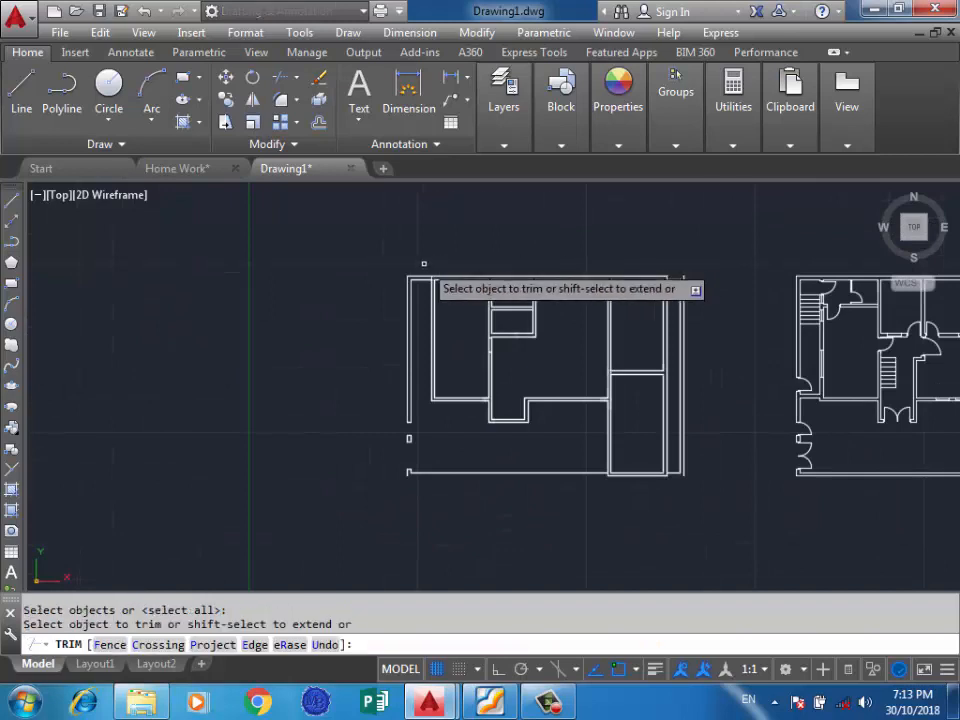
{"action": "left_click", "coordinate": [424, 264]}
{"action": "left_click", "coordinate": [335, 296]}
{"action": "key", "text": "Return"}
Step: Erase the left outer wall, the short wall pieces below it and the long bottom wall
{"action": "left_click", "coordinate": [422, 266]}
{"action": "left_click", "coordinate": [362, 352]}
{"action": "key", "text": "Delete"}
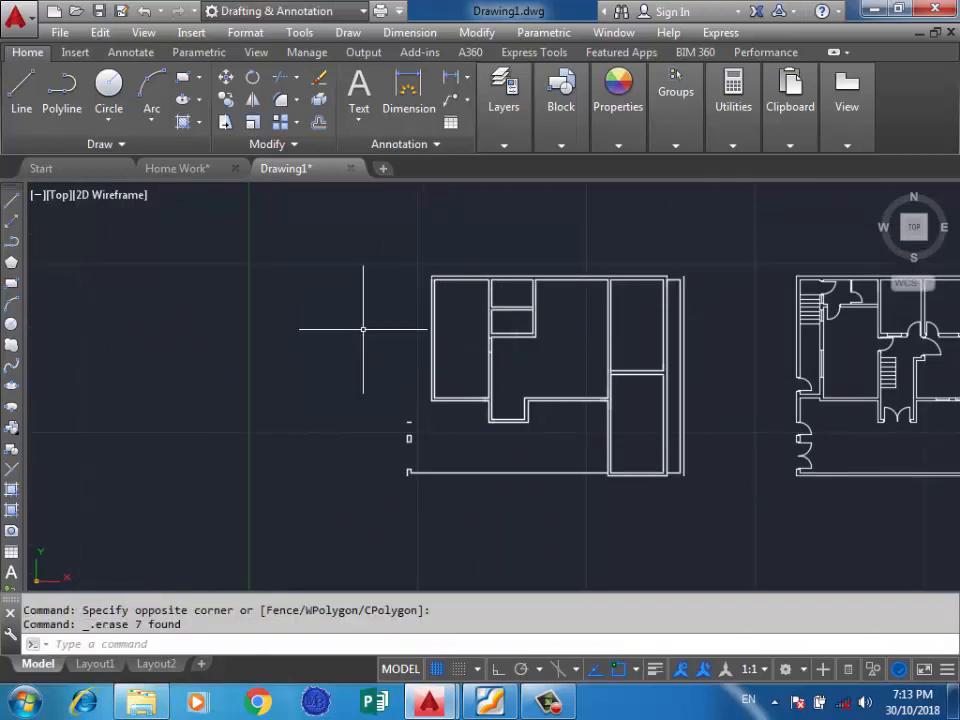
{"action": "left_click", "coordinate": [446, 407]}
{"action": "left_click", "coordinate": [349, 566]}
{"action": "key", "text": "Delete"}
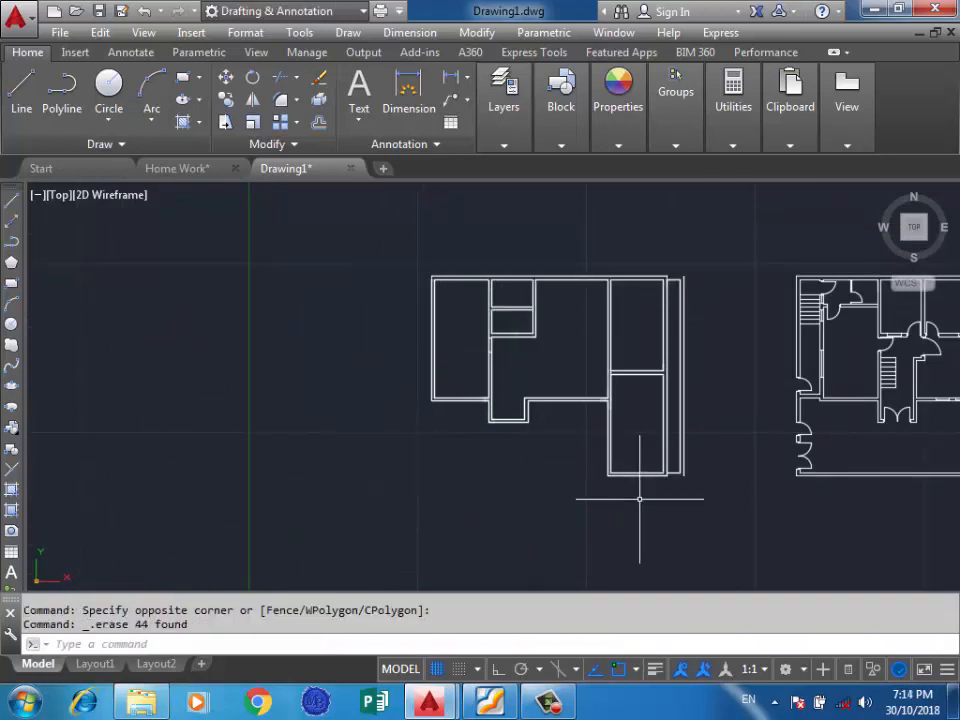
Step: Erase the right-hand corridor's outer wall lines and the leftover stub at the upper-right corner
{"action": "scroll", "coordinate": [700, 465], "scroll_direction": "up", "scroll_amount": 4}
{"action": "left_click", "coordinate": [753, 438]}
{"action": "left_click", "coordinate": [713, 462]}
{"action": "key", "text": "Delete"}
{"action": "scroll", "coordinate": [626, 399], "scroll_direction": "down", "scroll_amount": 4}
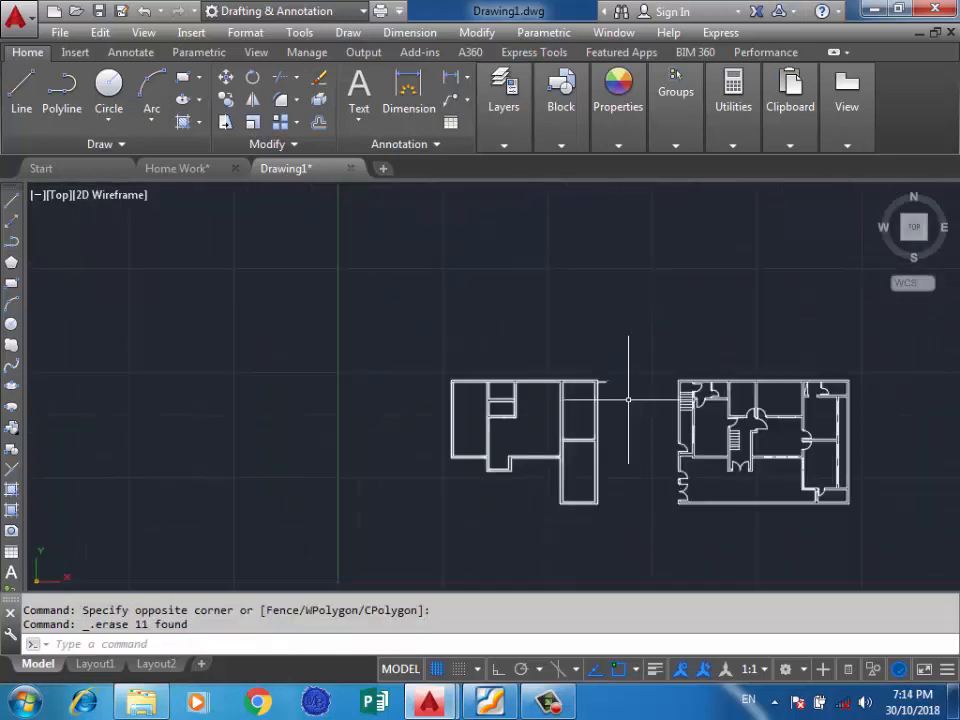
{"action": "scroll", "coordinate": [626, 339], "scroll_direction": "up", "scroll_amount": 4}
{"action": "left_click", "coordinate": [626, 315]}
{"action": "left_click", "coordinate": [587, 370]}
{"action": "key", "text": "Delete"}
{"action": "scroll", "coordinate": [643, 313], "scroll_direction": "down", "scroll_amount": 4}
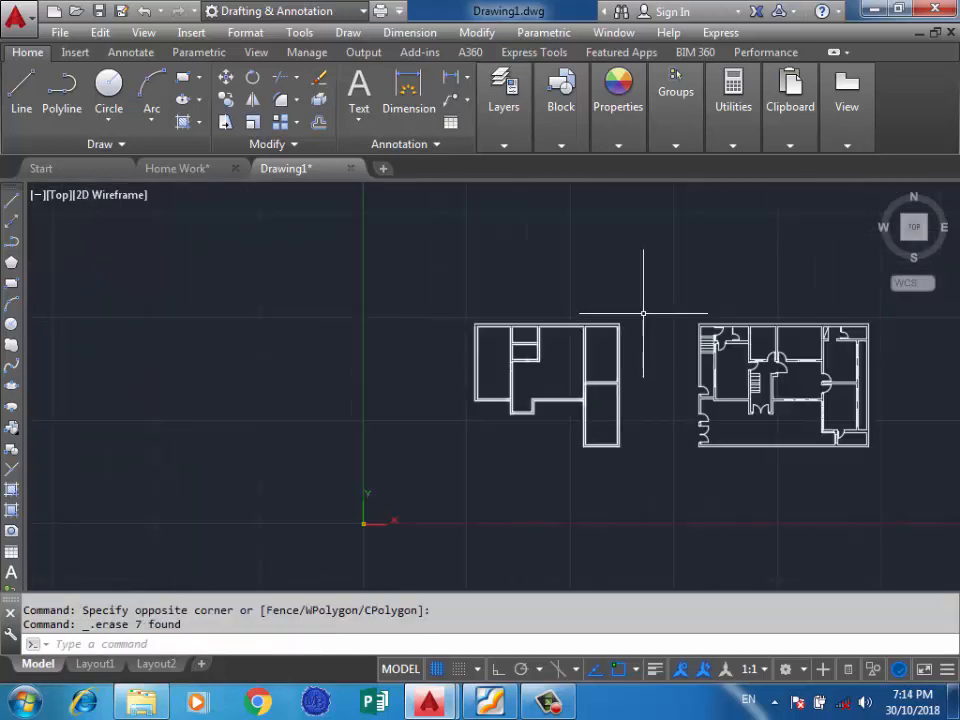
Step: Copy the cleaned-up plan straight to its left with Ortho on, using its lower-right corner as the base point
{"action": "type", "text": "o"}
{"action": "key", "text": "Return"}
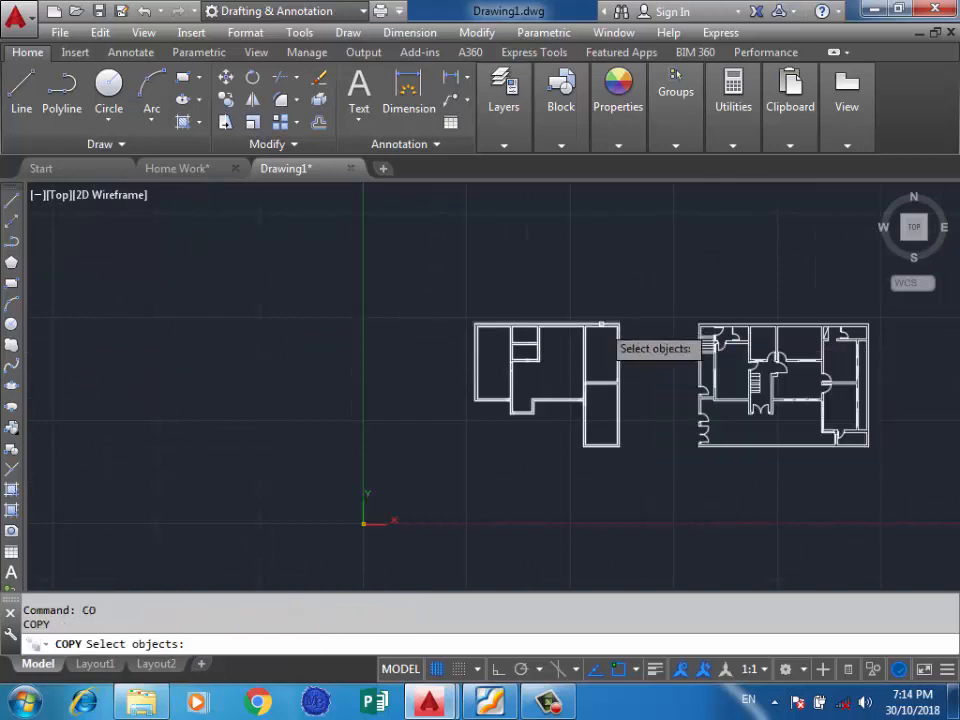
{"action": "left_click", "coordinate": [643, 296]}
{"action": "left_click", "coordinate": [436, 480]}
{"action": "key", "text": "Return"}
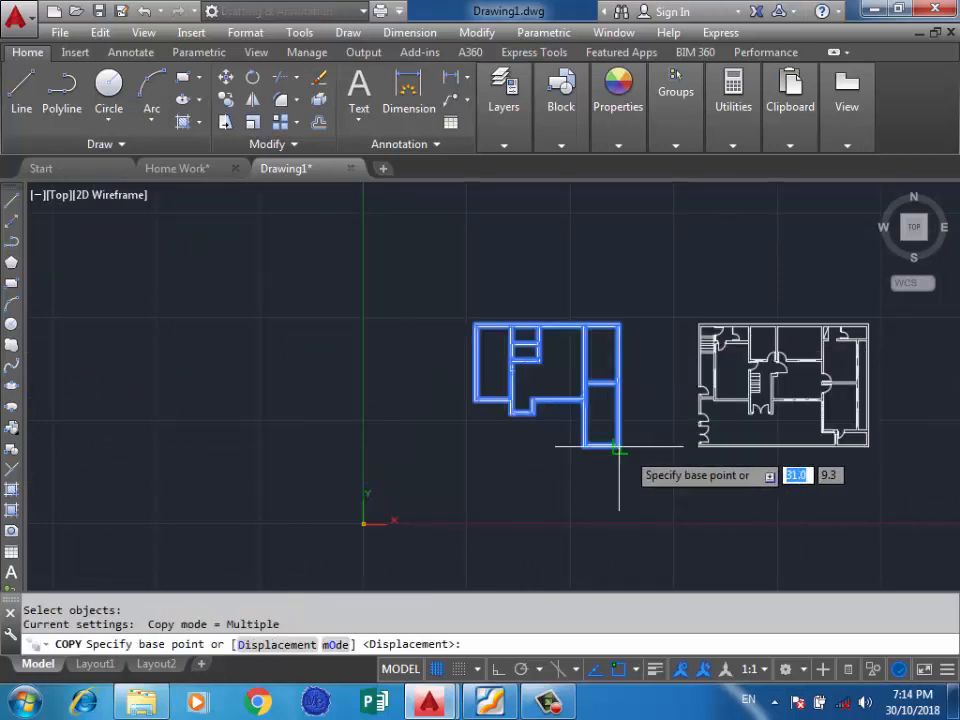
{"action": "left_click", "coordinate": [619, 448]}
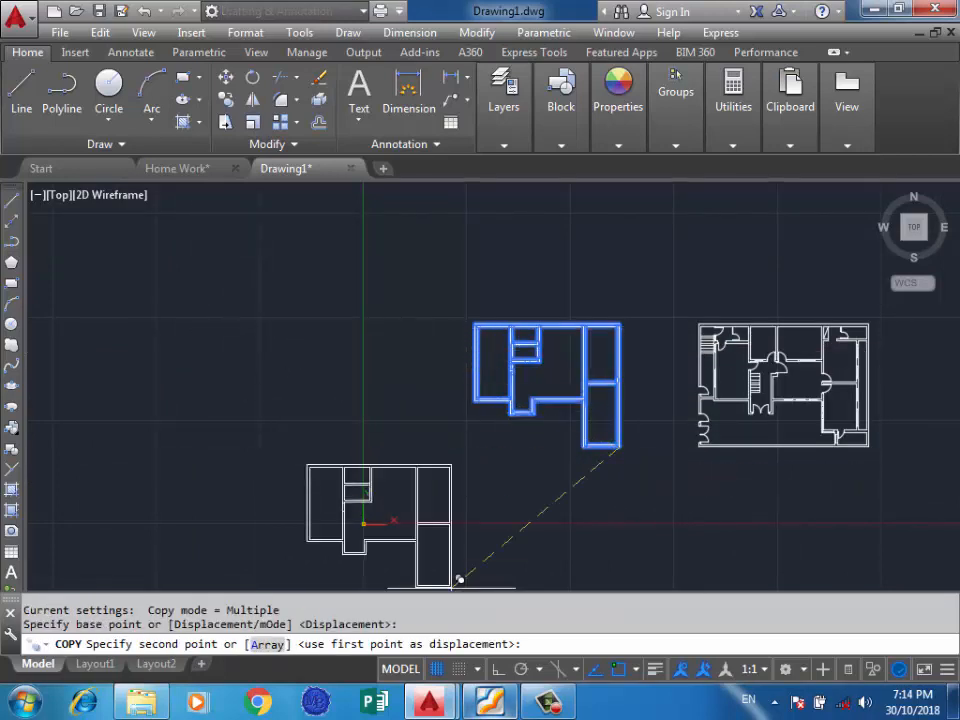
{"action": "key", "text": "F8"}
{"action": "left_click", "coordinate": [342, 512]}
{"action": "key", "text": "Return"}
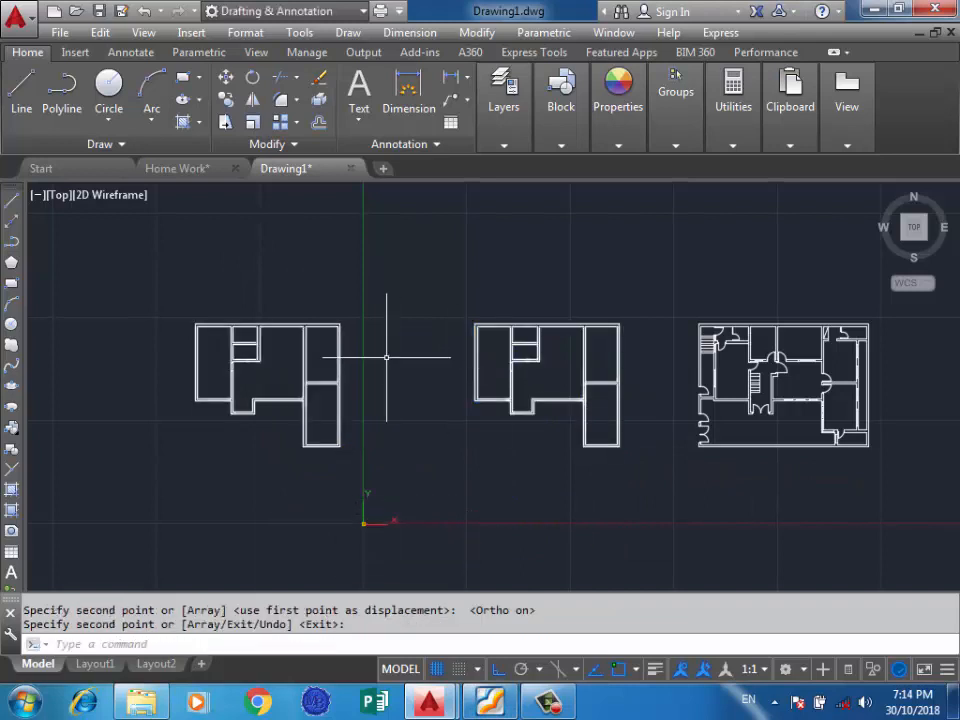
Step: Erase the interior partition walls of the right-hand rooms, the small rooms and the left room in the copied plan
{"action": "scroll", "coordinate": [320, 366], "scroll_direction": "up", "scroll_amount": 2}
{"action": "left_click", "coordinate": [280, 392]}
{"action": "key", "text": "Delete"}
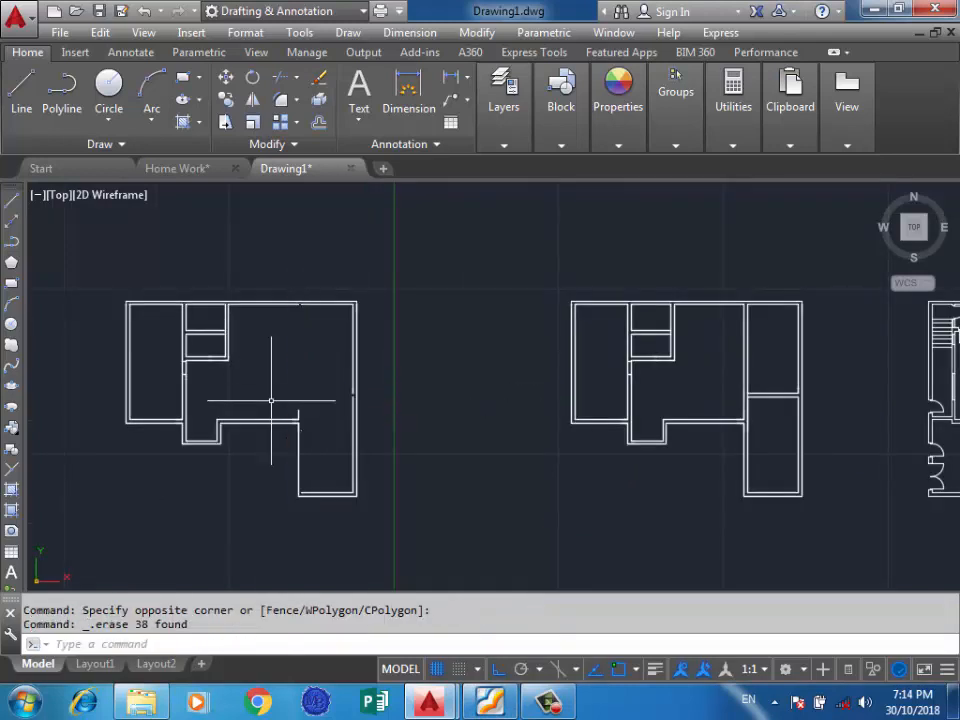
{"action": "scroll", "coordinate": [251, 294], "scroll_direction": "up", "scroll_amount": 3}
{"action": "left_click", "coordinate": [252, 293]}
{"action": "left_click", "coordinate": [56, 453]}
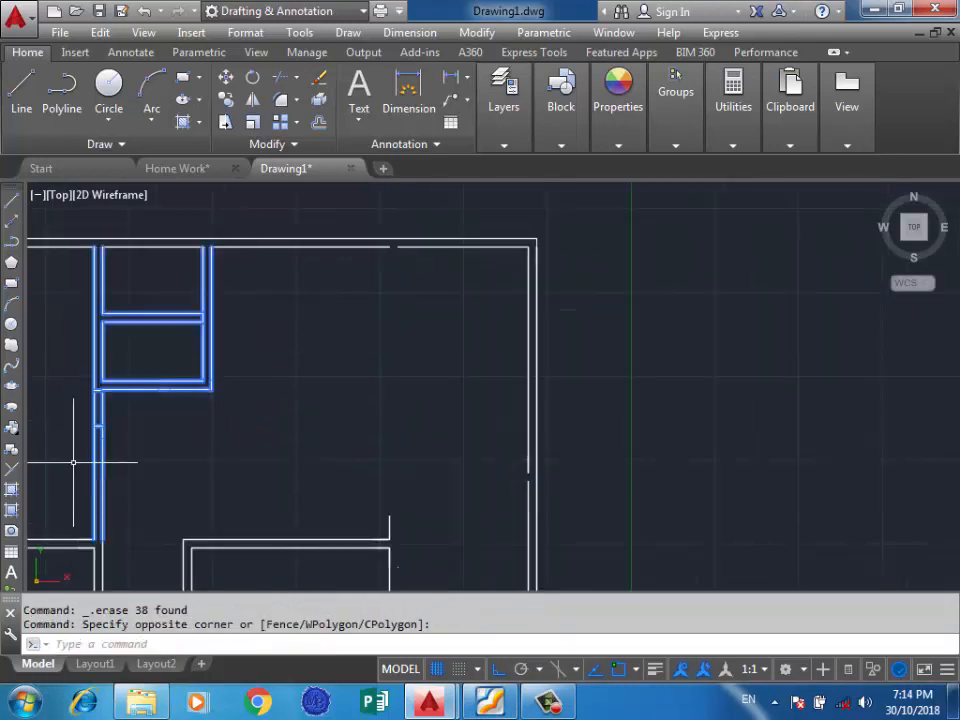
{"action": "key", "text": "Delete"}
Step: Erase the copy's inner wall lines beside the lower-left recess and a line along the inside of the left wall
{"action": "scroll", "coordinate": [390, 332], "scroll_direction": "down", "scroll_amount": 4}
{"action": "scroll", "coordinate": [279, 396], "scroll_direction": "up", "scroll_amount": 4}
{"action": "left_click", "coordinate": [350, 393]}
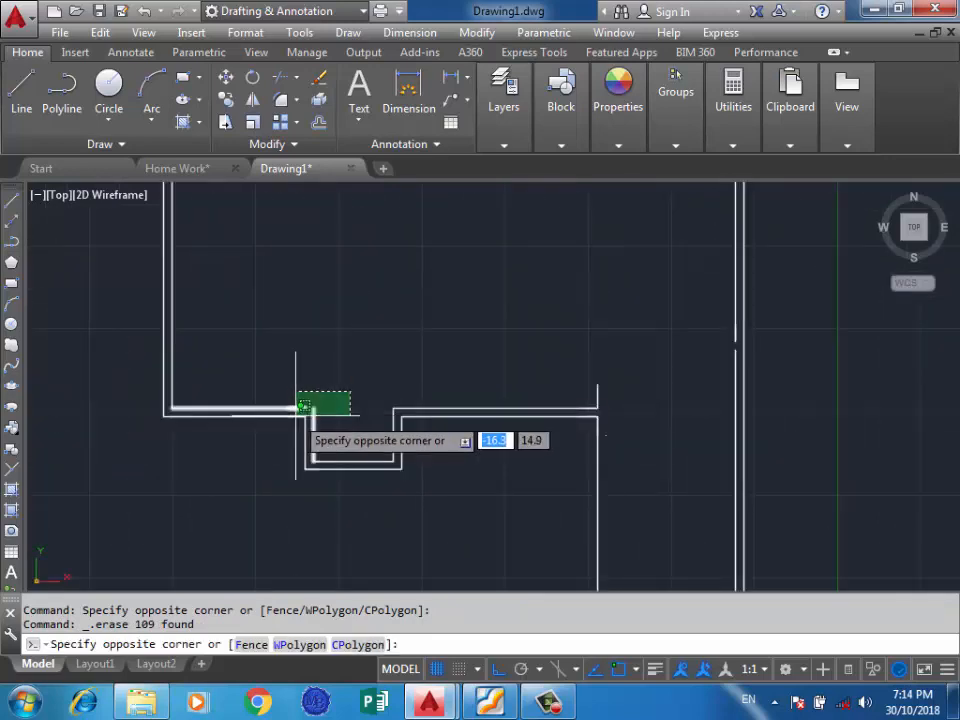
{"action": "left_click", "coordinate": [302, 410]}
{"action": "key", "text": "Delete"}
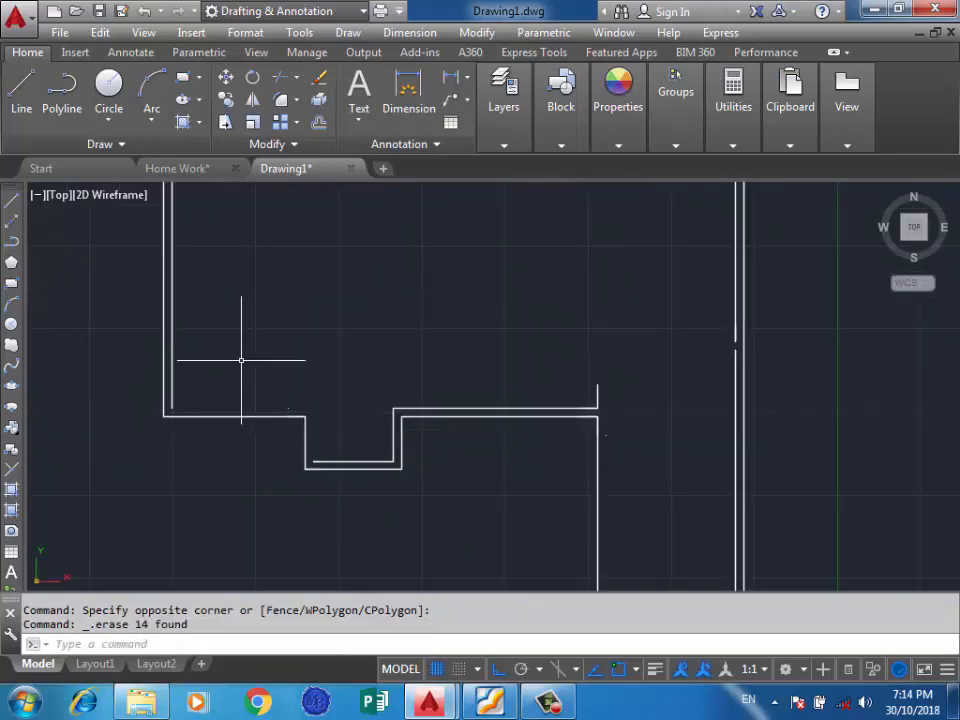
{"action": "left_click", "coordinate": [172, 354]}
{"action": "key", "text": "Delete"}
Step: Erase the remaining inner wall lines meeting at the copy's upper-left corner
{"action": "scroll", "coordinate": [210, 358], "scroll_direction": "down", "scroll_amount": 5}
{"action": "scroll", "coordinate": [253, 332], "scroll_direction": "up", "scroll_amount": 4}
{"action": "scroll", "coordinate": [231, 311], "scroll_direction": "down", "scroll_amount": 2}
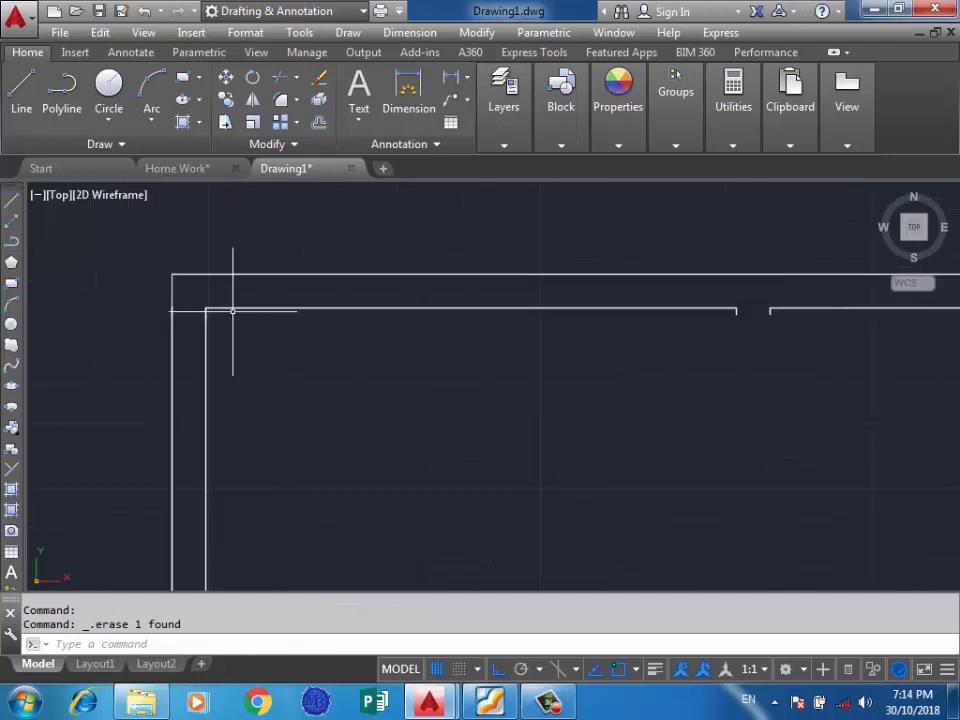
{"action": "left_click", "coordinate": [231, 301]}
{"action": "left_click", "coordinate": [199, 326]}
{"action": "key", "text": "Delete"}
{"action": "scroll", "coordinate": [274, 317], "scroll_direction": "down", "scroll_amount": 2}
Step: Erase the inner wall lines along the copy's top wall and around its upper-right corner
{"action": "scroll", "coordinate": [274, 317], "scroll_direction": "up", "scroll_amount": 5}
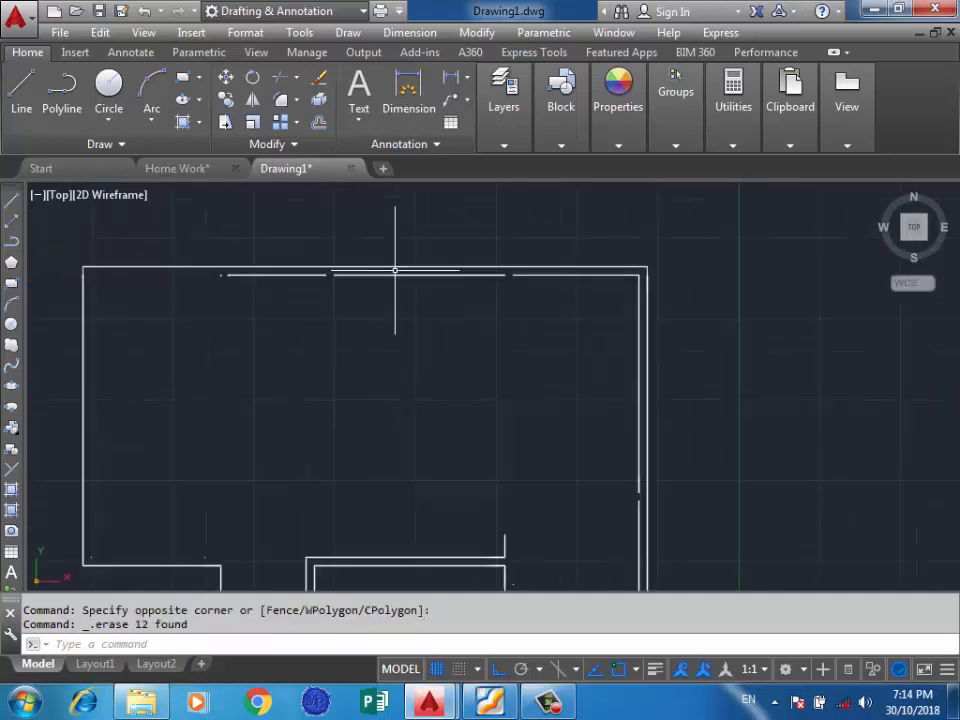
{"action": "left_click", "coordinate": [553, 272]}
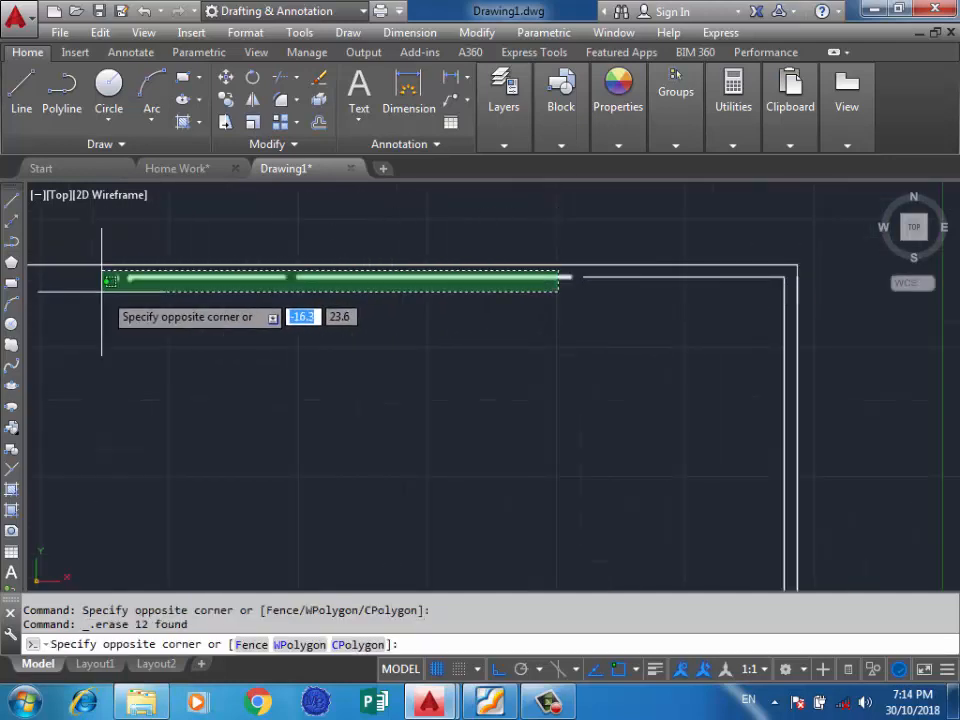
{"action": "left_click", "coordinate": [103, 279]}
{"action": "key", "text": "Delete"}
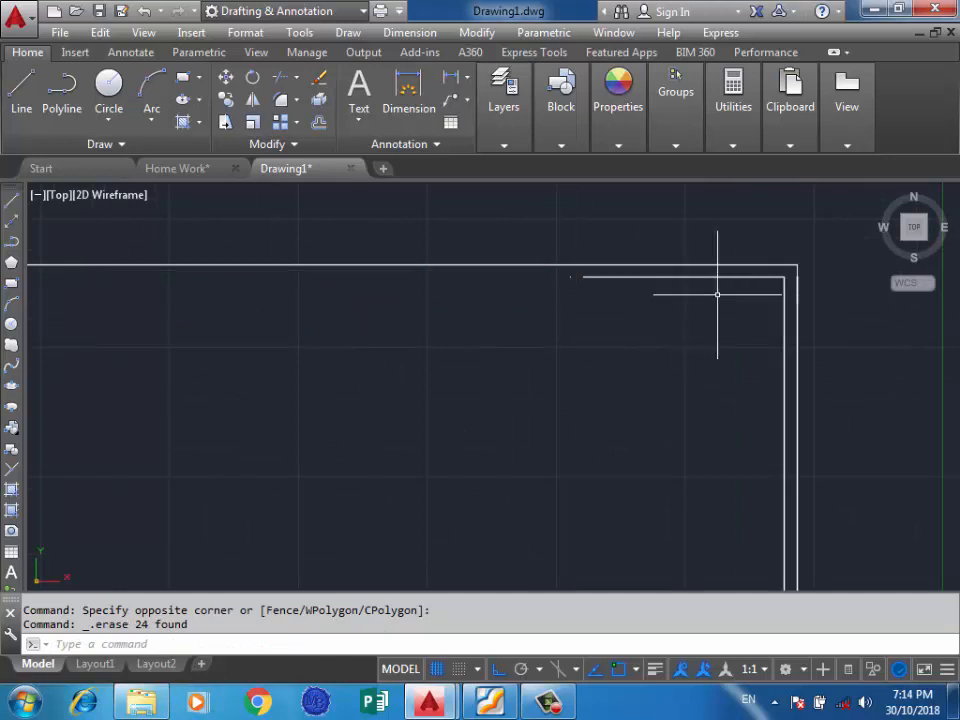
{"action": "left_click", "coordinate": [787, 266]}
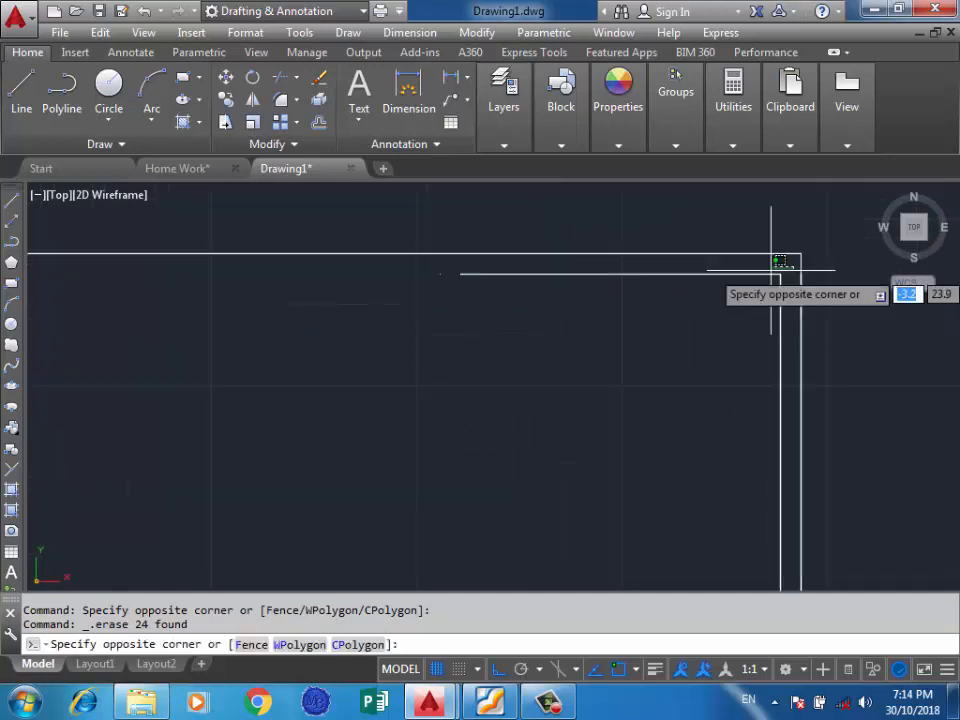
{"action": "left_click", "coordinate": [313, 354]}
{"action": "key", "text": "Delete"}
Step: Erase the inner wall lines along the lower right wall and bottom wall of the copy's lower-right wing
{"action": "scroll", "coordinate": [313, 354], "scroll_direction": "down", "scroll_amount": 5}
{"action": "scroll", "coordinate": [461, 364], "scroll_direction": "up", "scroll_amount": 6}
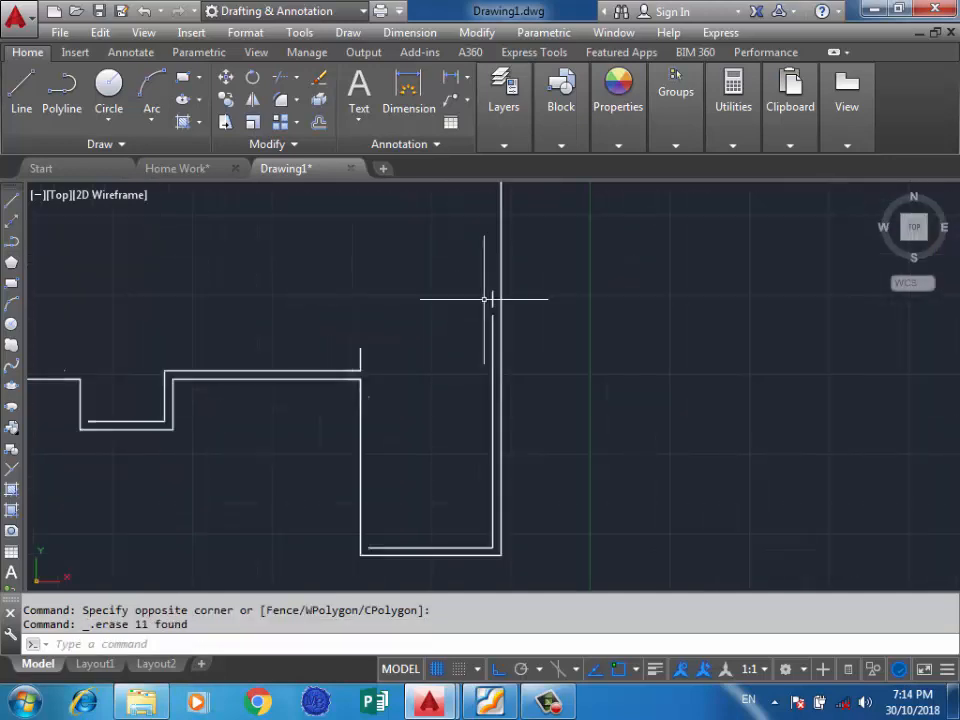
{"action": "left_click", "coordinate": [505, 280]}
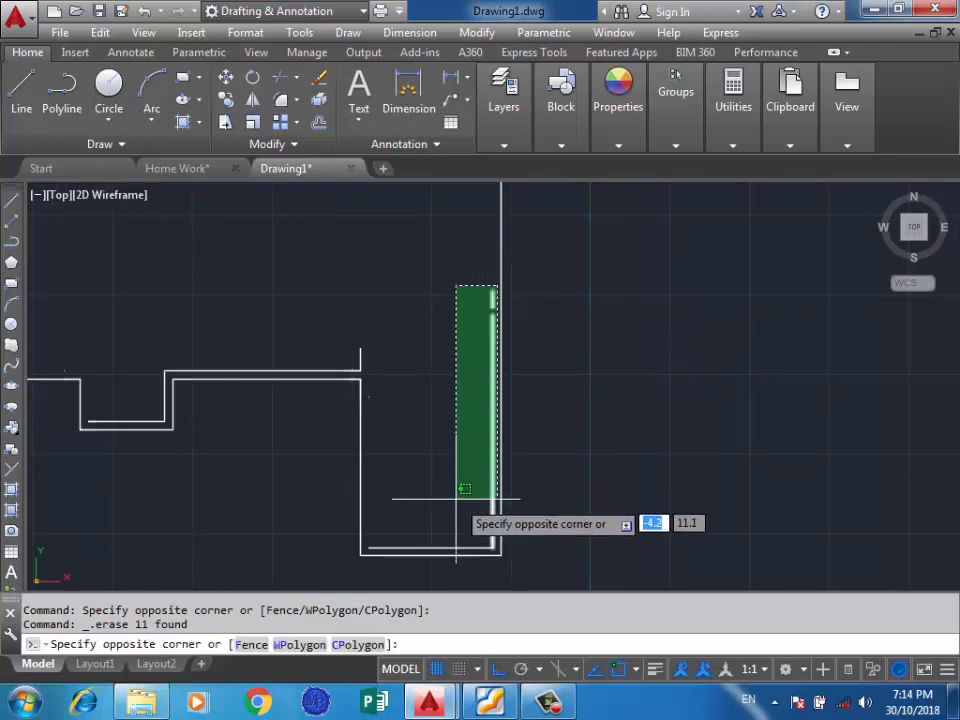
{"action": "left_click", "coordinate": [433, 551]}
{"action": "key", "text": "Delete"}
Step: Erase the copy's inner wall line between the bottom recess and the lower-right wing, plus the stray fragment beside the wing's corner
{"action": "scroll", "coordinate": [362, 370], "scroll_direction": "up", "scroll_amount": 3}
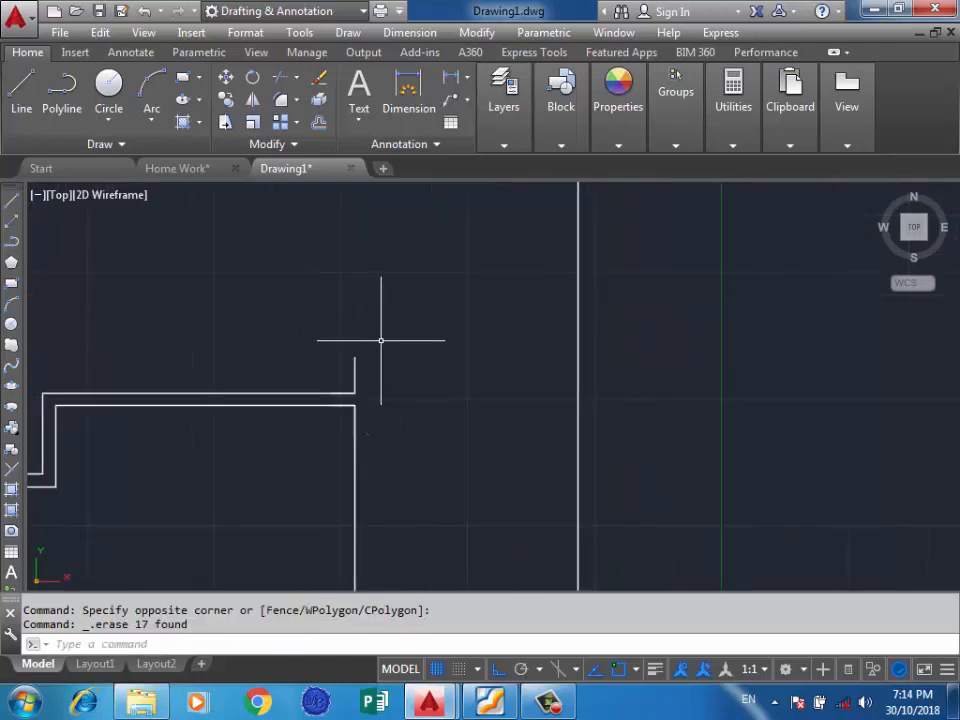
{"action": "left_click", "coordinate": [383, 337]}
{"action": "left_click", "coordinate": [262, 400]}
{"action": "key", "text": "Delete"}
{"action": "left_click", "coordinate": [416, 408]}
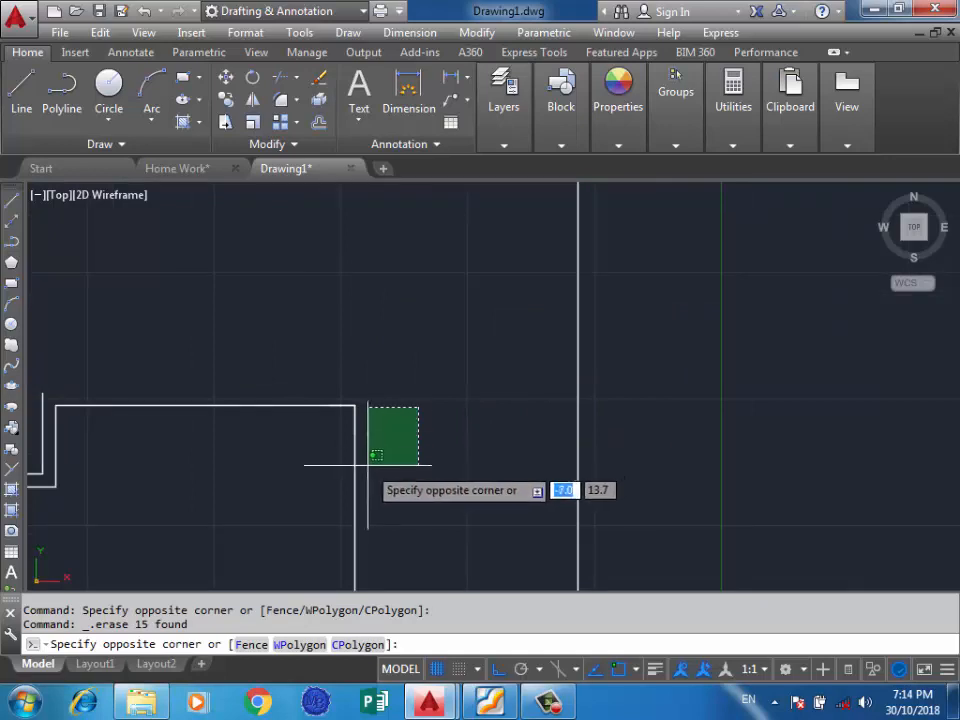
{"action": "left_click", "coordinate": [369, 461]}
{"action": "key", "text": "Delete"}
Step: Erase the inner wall lines along the right side and bottom of the copy's small bottom recess
{"action": "scroll", "coordinate": [424, 358], "scroll_direction": "down", "scroll_amount": 3}
{"action": "scroll", "coordinate": [420, 382], "scroll_direction": "up", "scroll_amount": 3}
{"action": "scroll", "coordinate": [386, 426], "scroll_direction": "up", "scroll_amount": 3}
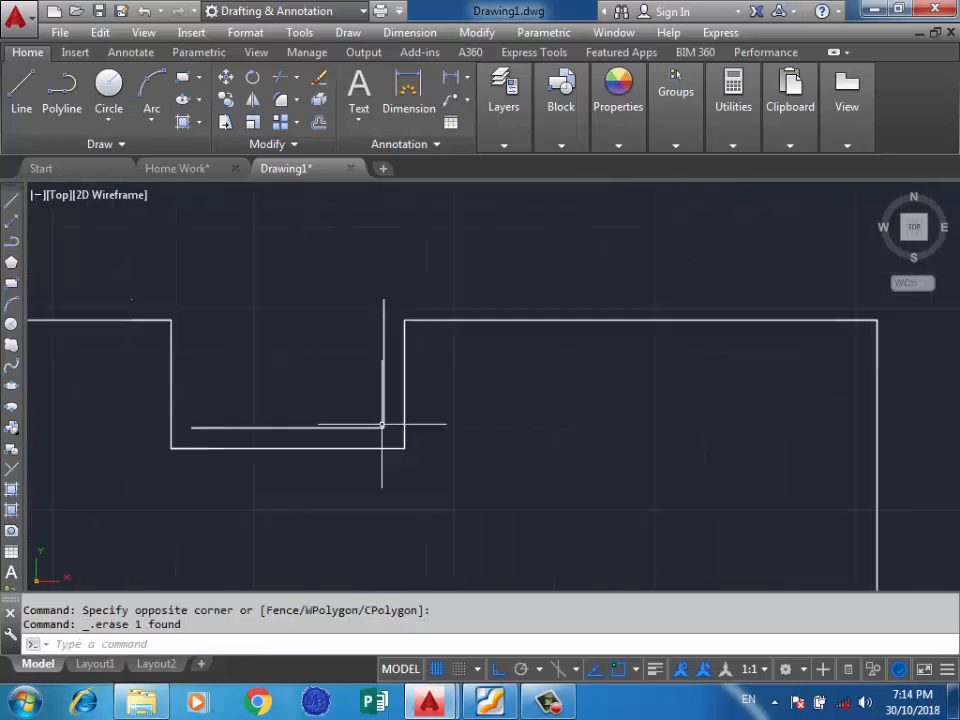
{"action": "left_click", "coordinate": [396, 414]}
{"action": "left_click", "coordinate": [354, 437]}
{"action": "key", "text": "Delete"}
Step: Erase the stray line fragments left inside the copy's lower-left corner and around its small bottom recess
{"action": "scroll", "coordinate": [466, 363], "scroll_direction": "down", "scroll_amount": 8}
{"action": "scroll", "coordinate": [536, 383], "scroll_direction": "up", "scroll_amount": 5}
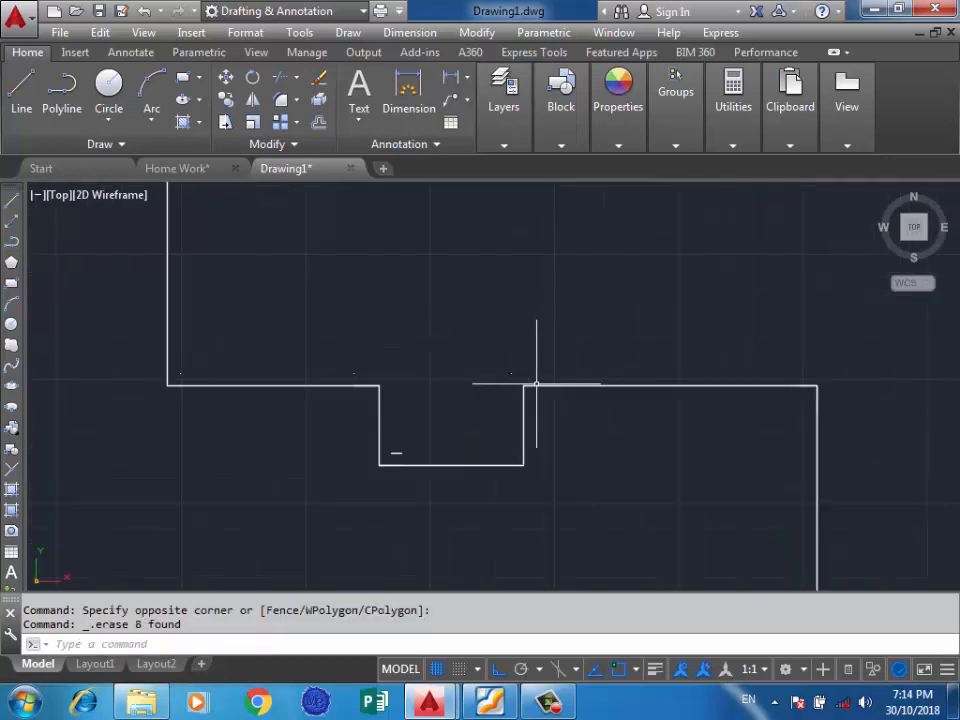
{"action": "left_click", "coordinate": [511, 360]}
{"action": "left_click", "coordinate": [305, 378]}
{"action": "key", "text": "Delete"}
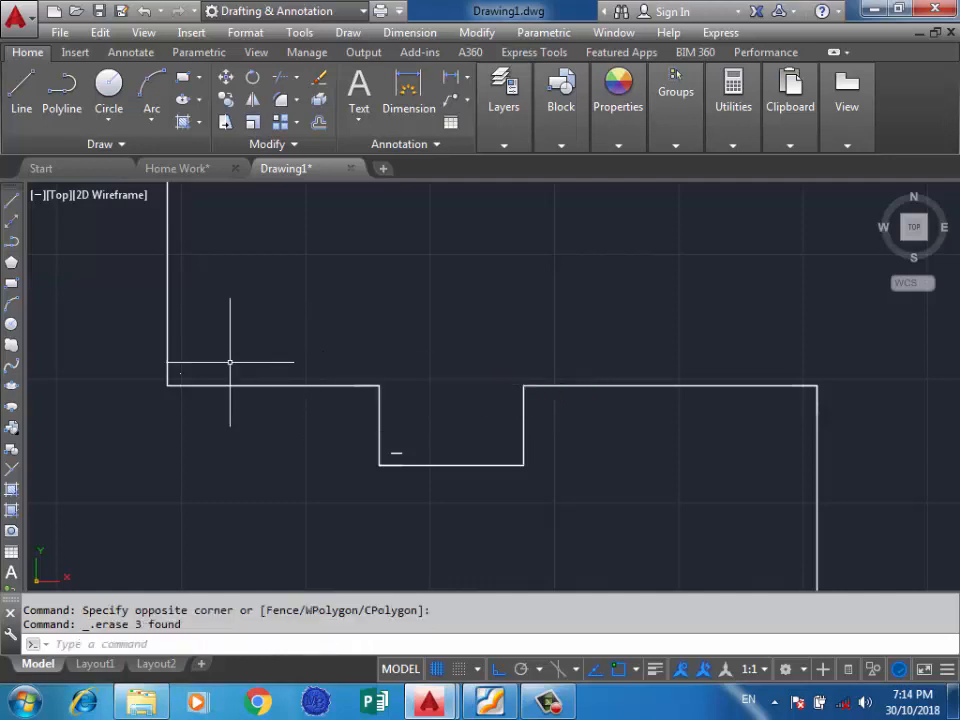
{"action": "left_click", "coordinate": [193, 362]}
{"action": "left_click", "coordinate": [258, 356]}
{"action": "key", "text": "Delete"}
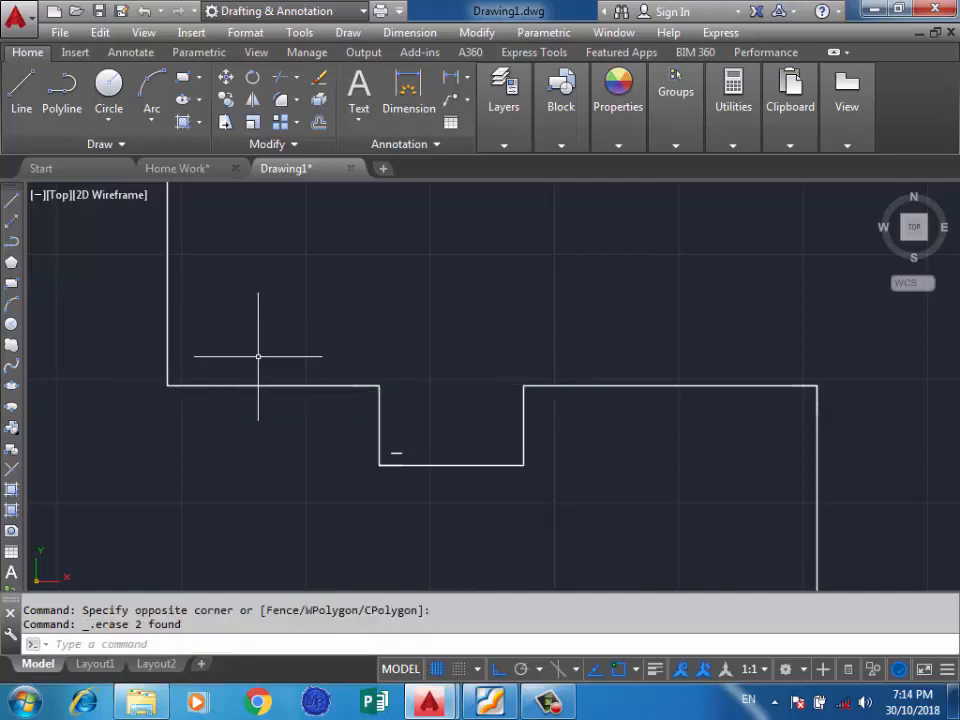
{"action": "left_click", "coordinate": [406, 448]}
{"action": "left_click", "coordinate": [390, 452]}
{"action": "key", "text": "Delete"}
{"action": "scroll", "coordinate": [410, 435], "scroll_direction": "down", "scroll_amount": 5}
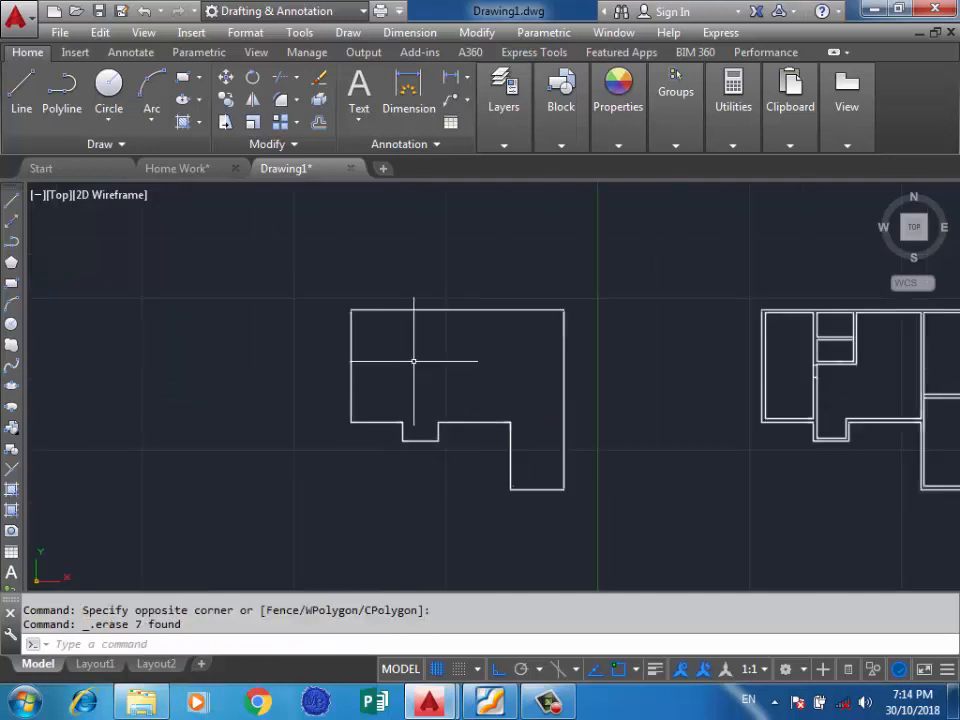
Step: Hatch the interior of the copied outer outline with the current pattern settings
{"action": "type", "text": "h"}
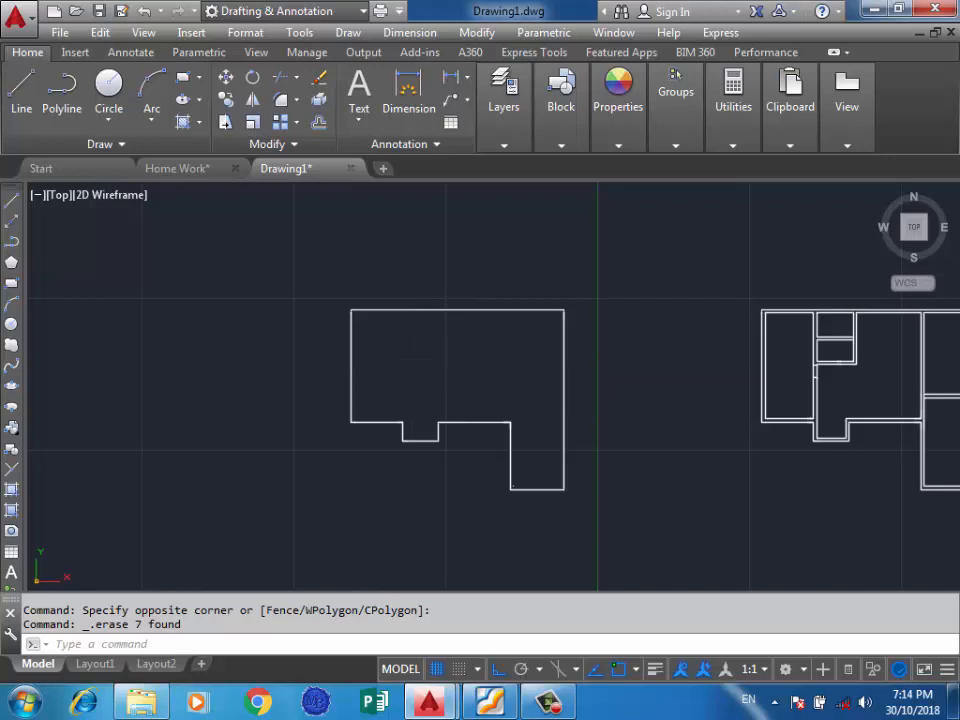
{"action": "key", "text": "Return"}
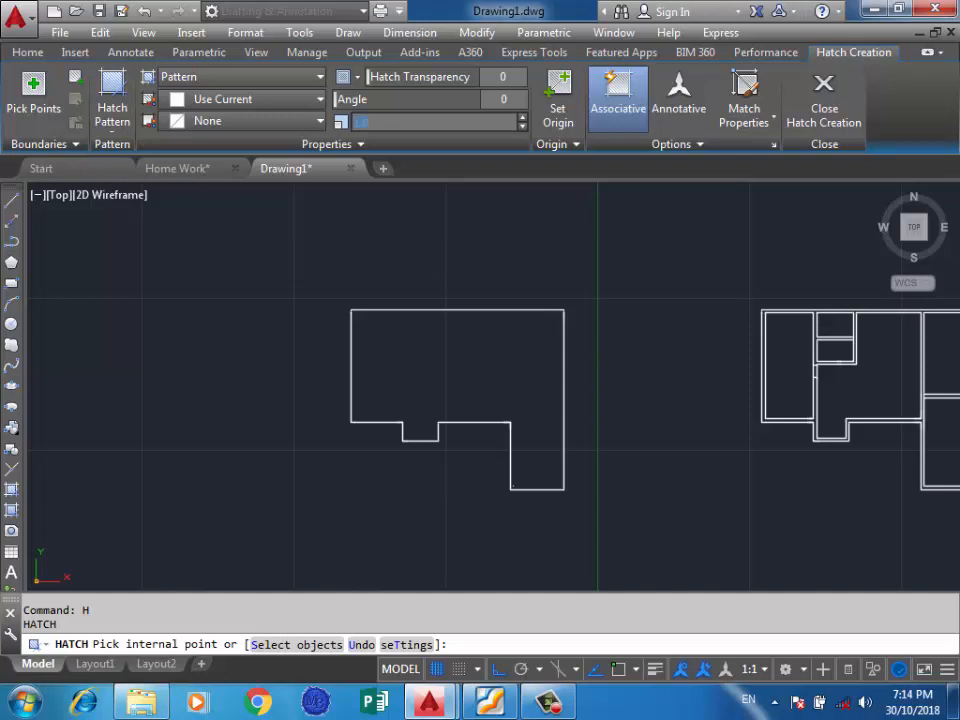
{"action": "left_click", "coordinate": [440, 370]}
{"action": "key", "text": "Return"}
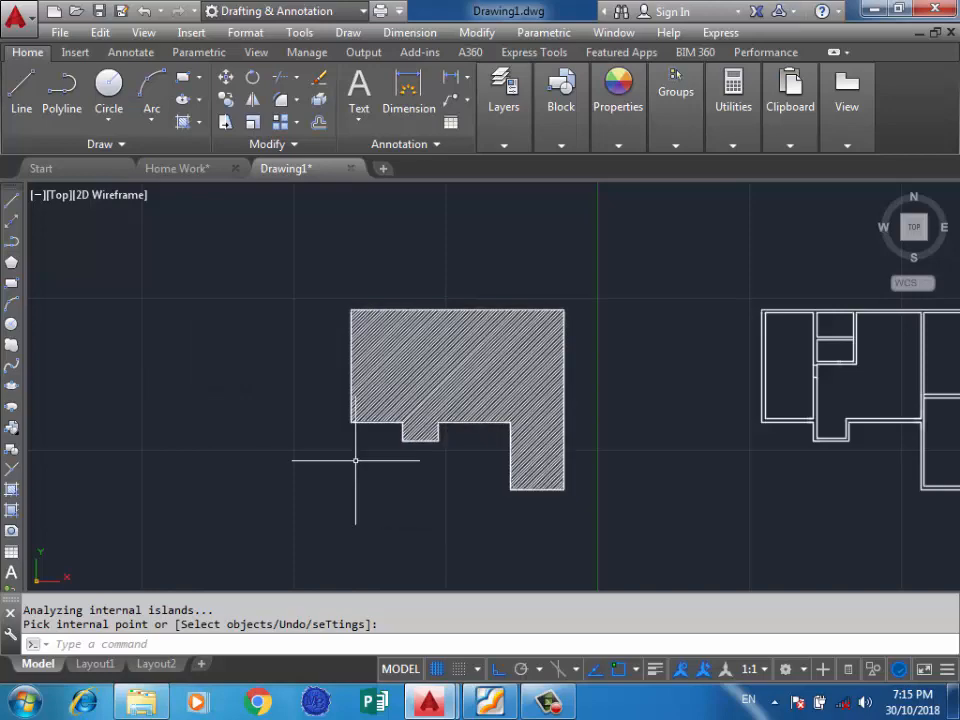
Step: Erase the short cross lines inside the wall between the left room and the central room in the cleaned-up plan
{"action": "scroll", "coordinate": [221, 396], "scroll_direction": "down", "scroll_amount": 2}
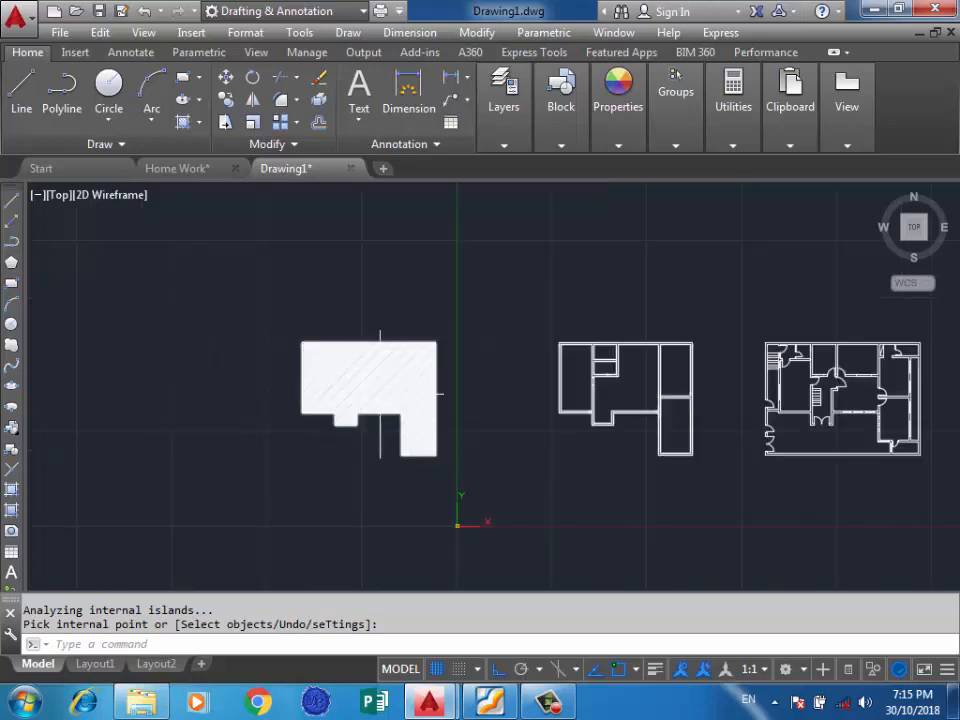
{"action": "scroll", "coordinate": [696, 390], "scroll_direction": "up", "scroll_amount": 6}
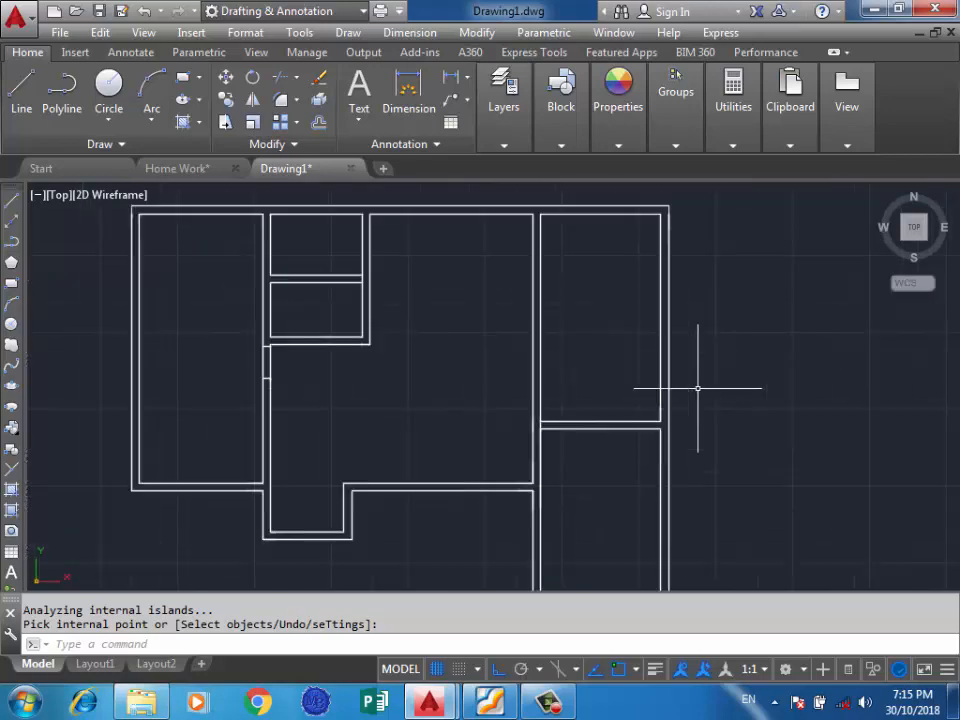
{"action": "scroll", "coordinate": [761, 362], "scroll_direction": "down", "scroll_amount": 2}
{"action": "scroll", "coordinate": [761, 362], "scroll_direction": "down", "scroll_amount": 2}
{"action": "scroll", "coordinate": [589, 360], "scroll_direction": "up", "scroll_amount": 12}
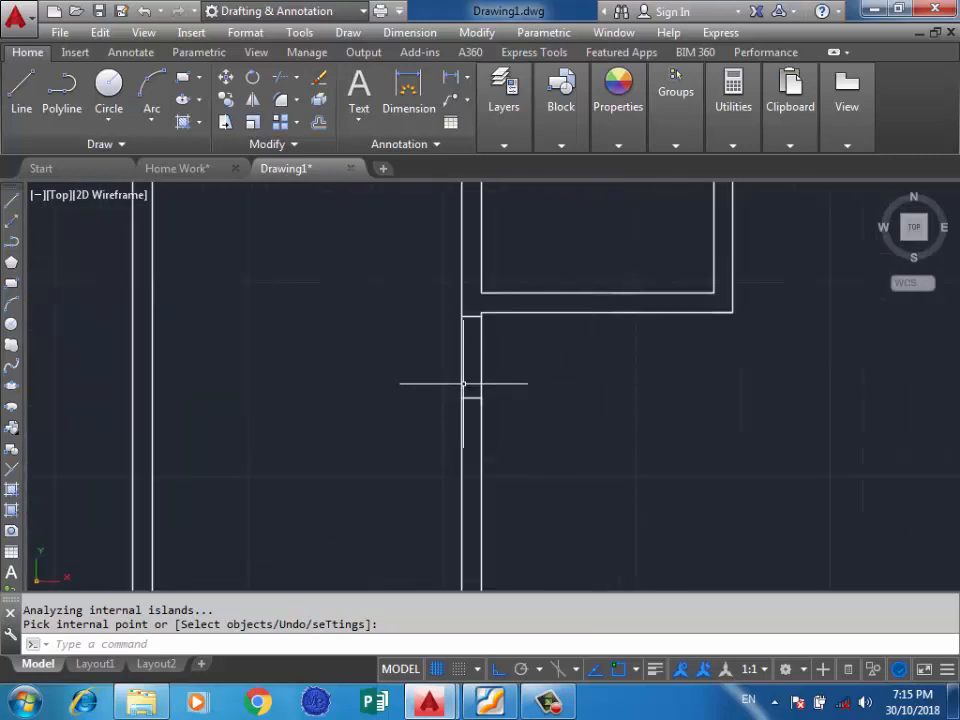
{"action": "left_click", "coordinate": [455, 324]}
{"action": "left_click", "coordinate": [420, 568]}
{"action": "key", "text": "Delete"}
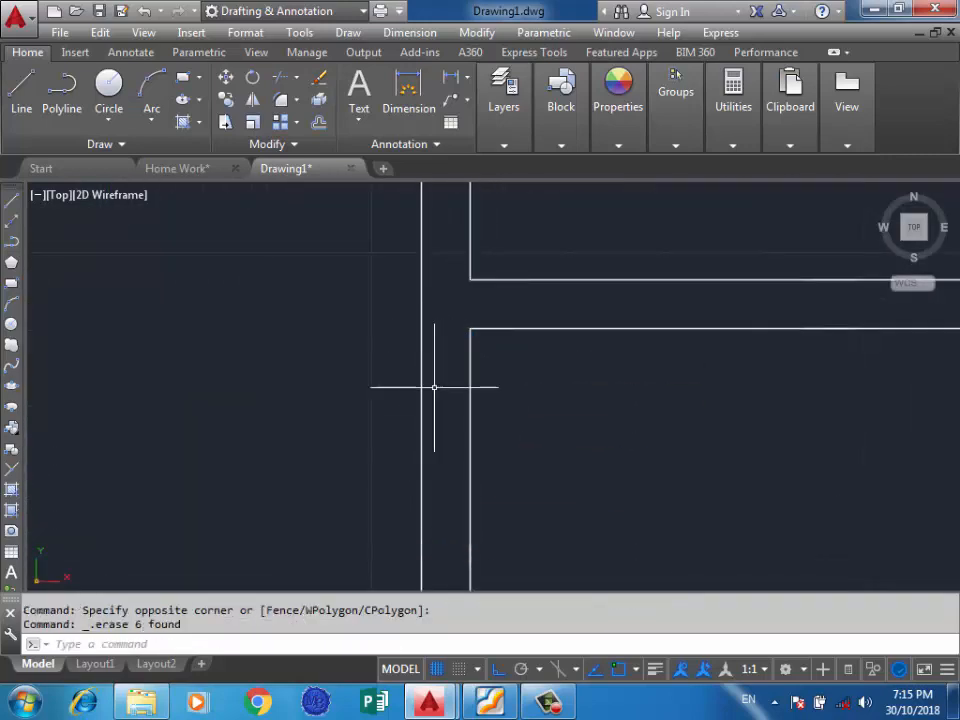
Step: Examine the cleaned-up plan's outer walls, partition walls and closed rooms, comparing it with the hatched outline and the original plan
{"action": "scroll", "coordinate": [418, 317], "scroll_direction": "down", "scroll_amount": 8}
{"action": "scroll", "coordinate": [425, 325], "scroll_direction": "down", "scroll_amount": 4}
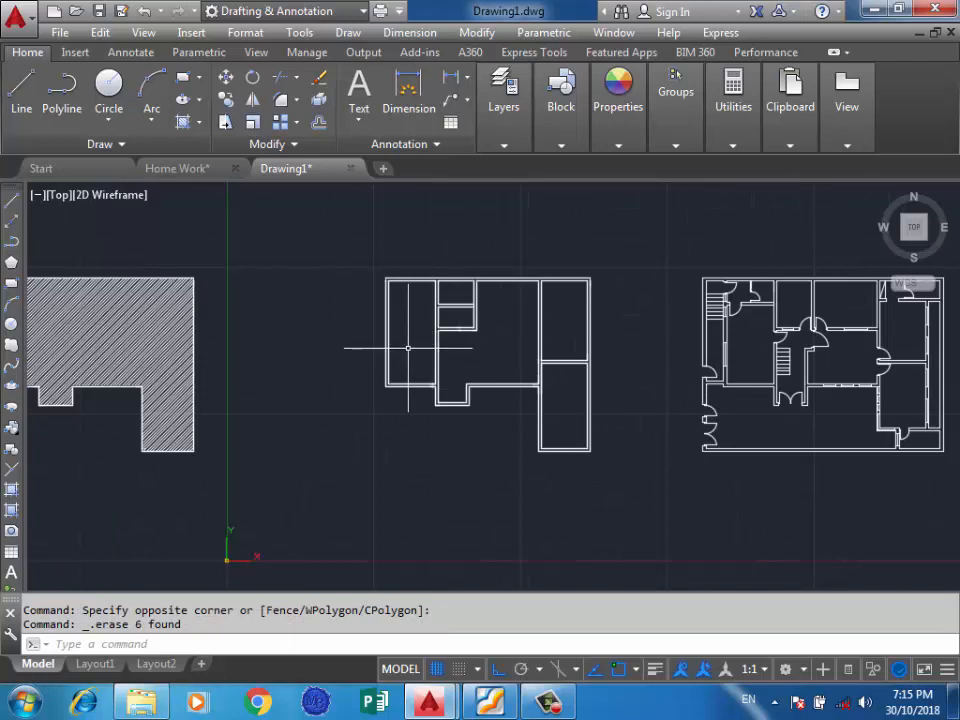
{"action": "scroll", "coordinate": [561, 350], "scroll_direction": "up", "scroll_amount": 2}
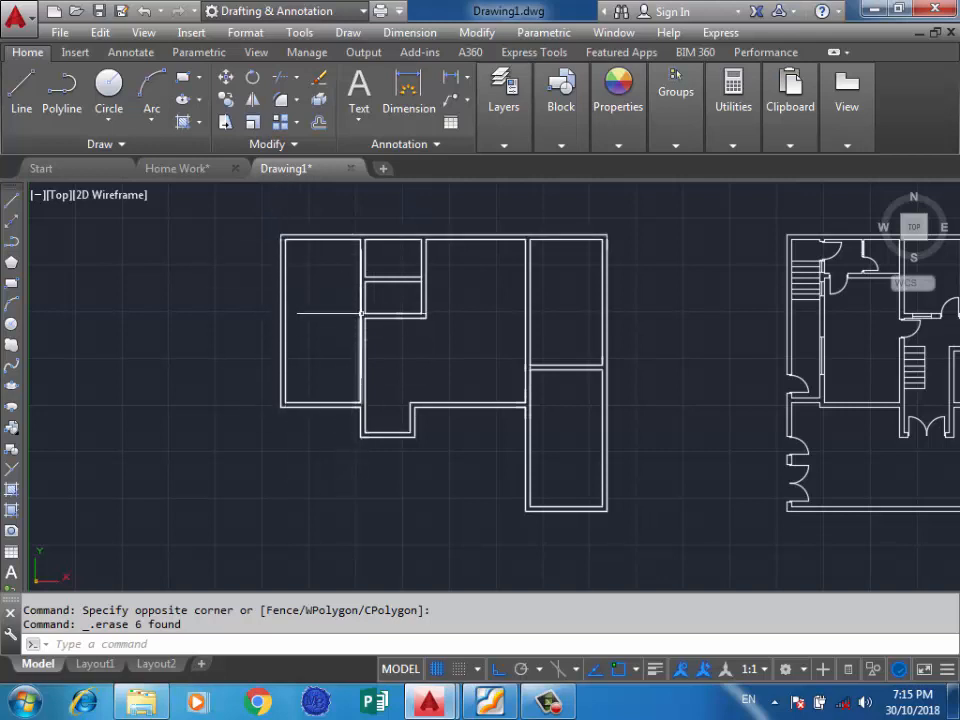
{"action": "scroll", "coordinate": [602, 214], "scroll_direction": "up", "scroll_amount": 4}
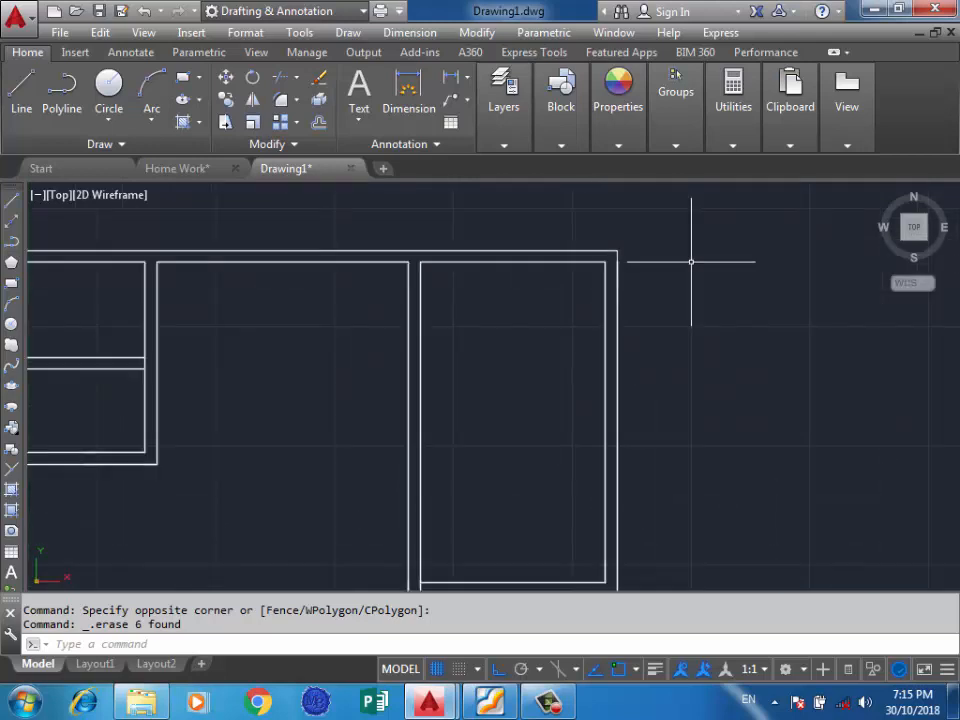
{"action": "scroll", "coordinate": [590, 306], "scroll_direction": "down", "scroll_amount": 4}
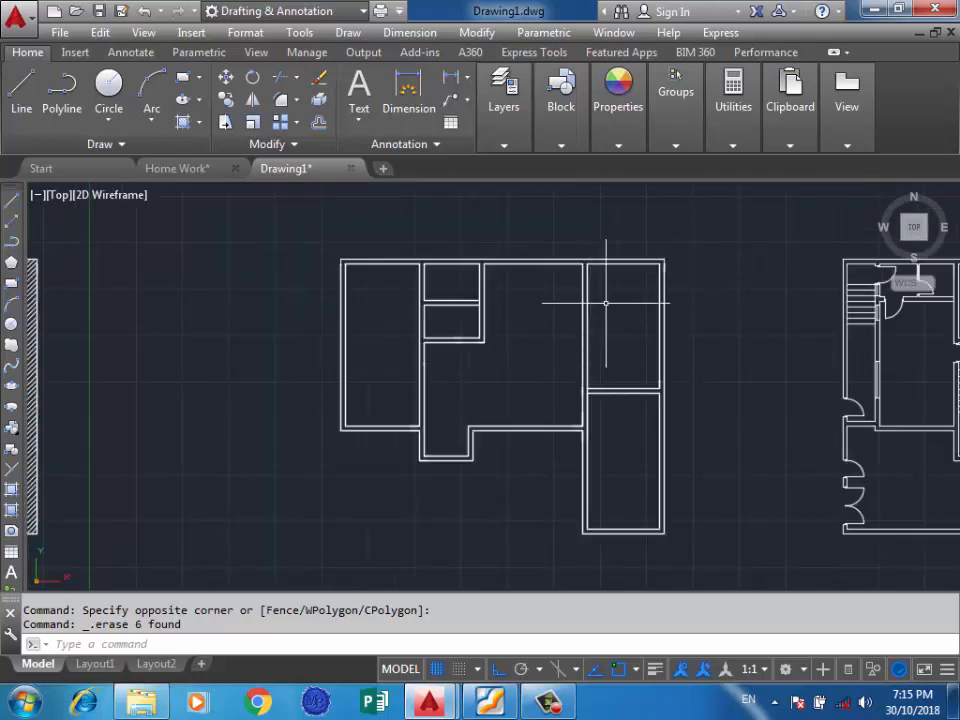
{"action": "scroll", "coordinate": [683, 230], "scroll_direction": "up", "scroll_amount": 3}
{"action": "left_click", "coordinate": [686, 216]}
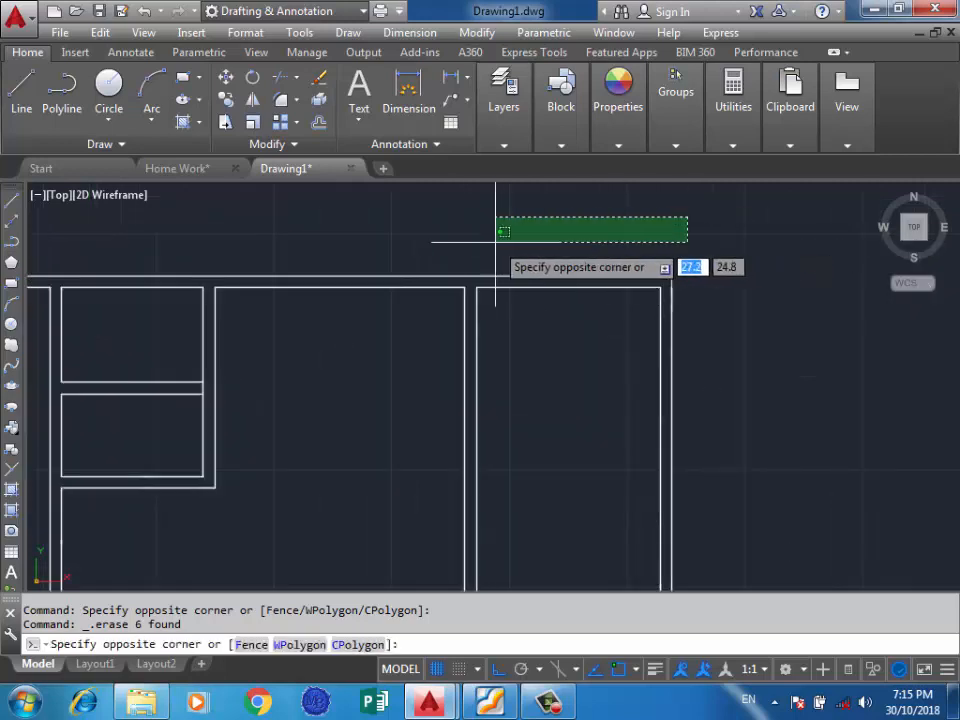
{"action": "left_click", "coordinate": [497, 236]}
{"action": "scroll", "coordinate": [707, 258], "scroll_direction": "down", "scroll_amount": 4}
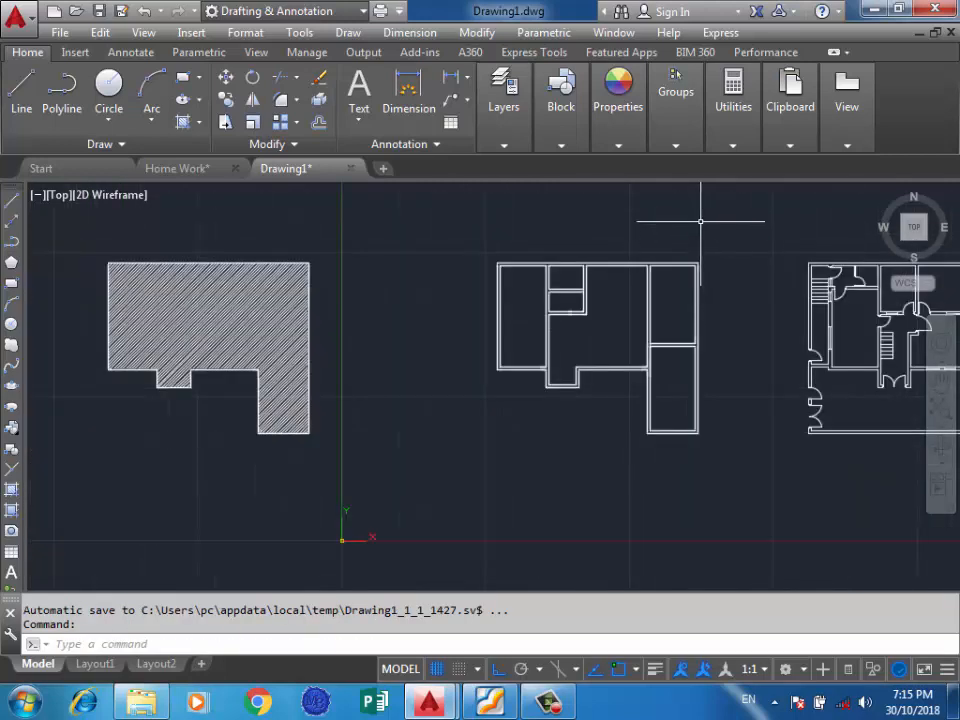
{"action": "left_click", "coordinate": [697, 220]}
{"action": "left_click", "coordinate": [497, 253]}
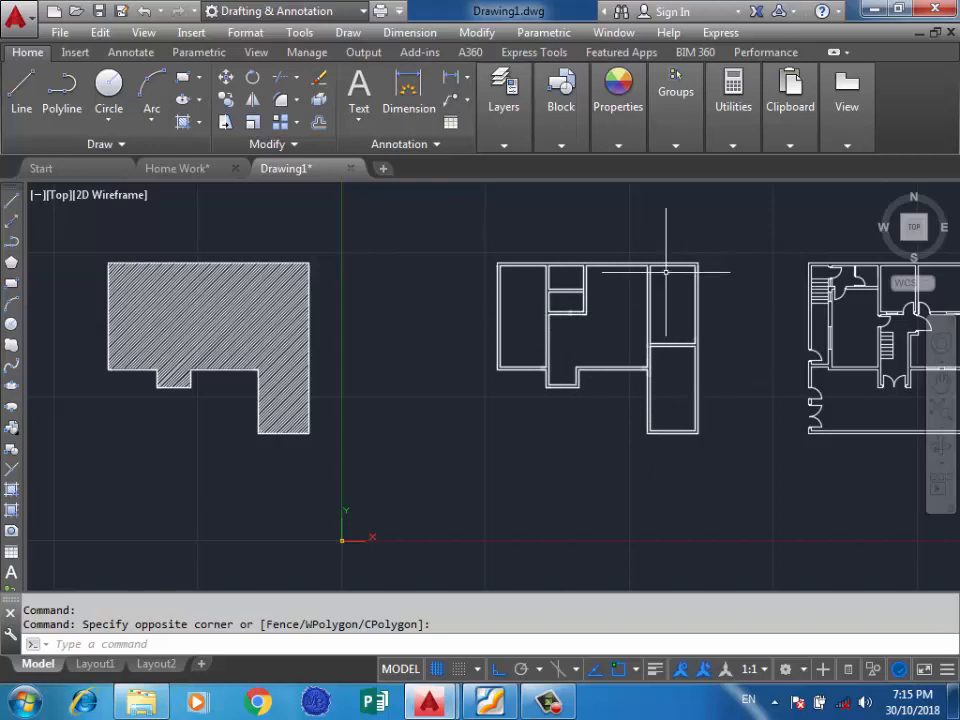
{"action": "scroll", "coordinate": [668, 299], "scroll_direction": "up", "scroll_amount": 4}
{"action": "scroll", "coordinate": [520, 320], "scroll_direction": "down", "scroll_amount": 2}
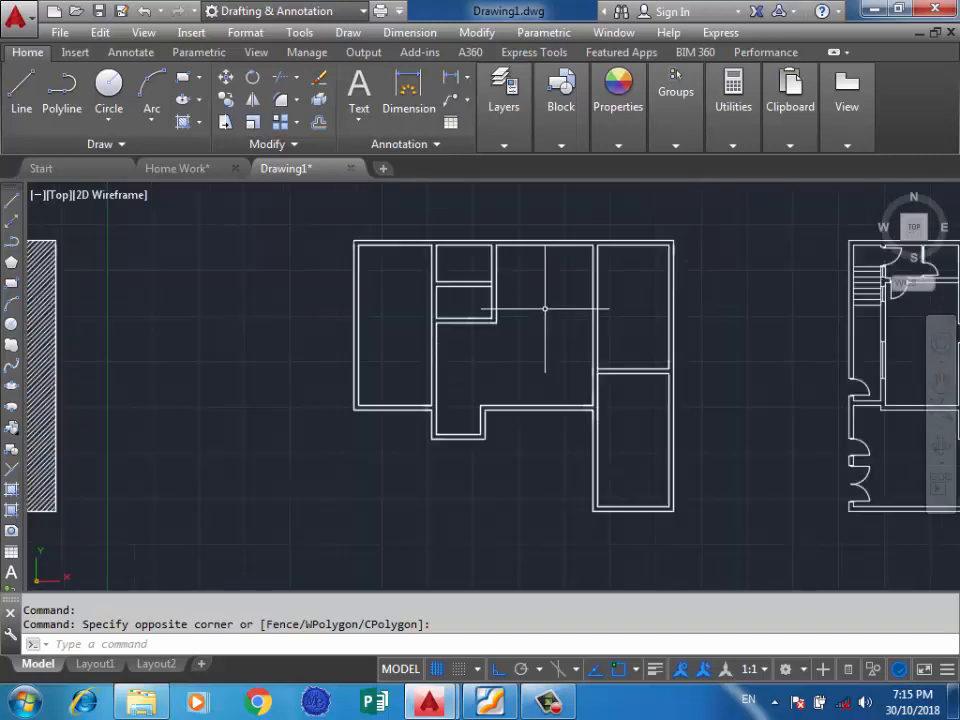
{"action": "scroll", "coordinate": [645, 279], "scroll_direction": "up", "scroll_amount": 2}
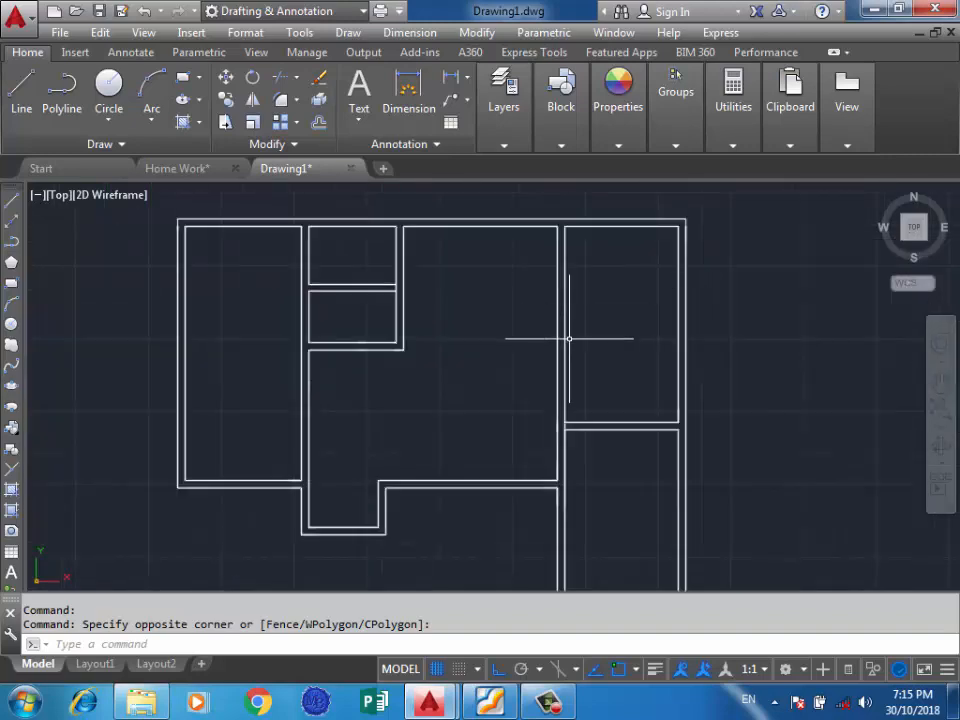
{"action": "scroll", "coordinate": [571, 341], "scroll_direction": "down", "scroll_amount": 2}
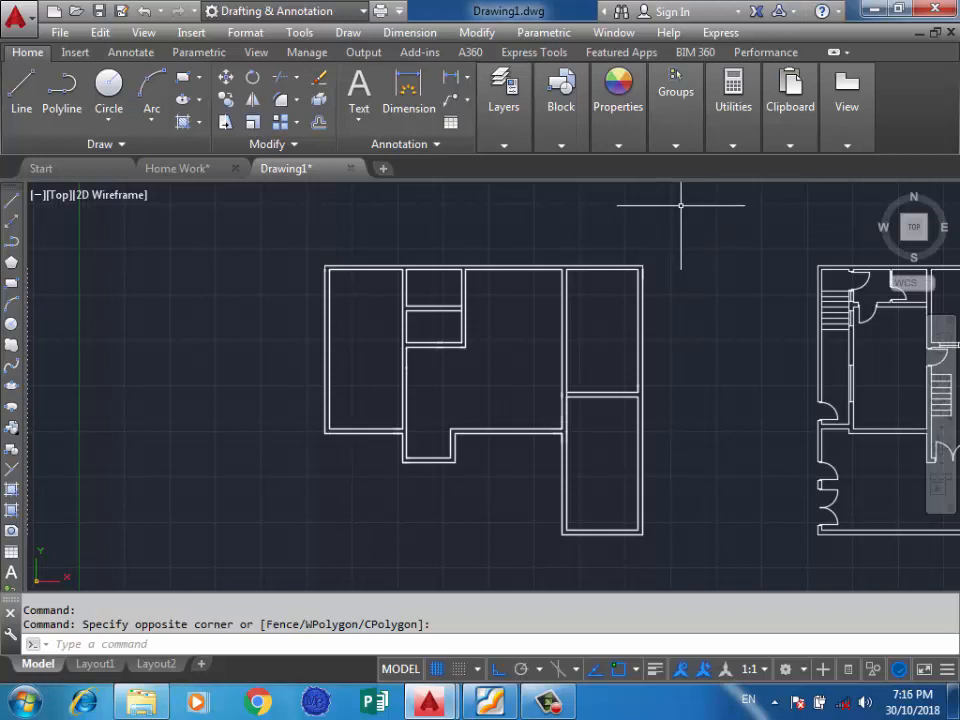
{"action": "left_click", "coordinate": [682, 218]}
{"action": "left_click", "coordinate": [324, 237]}
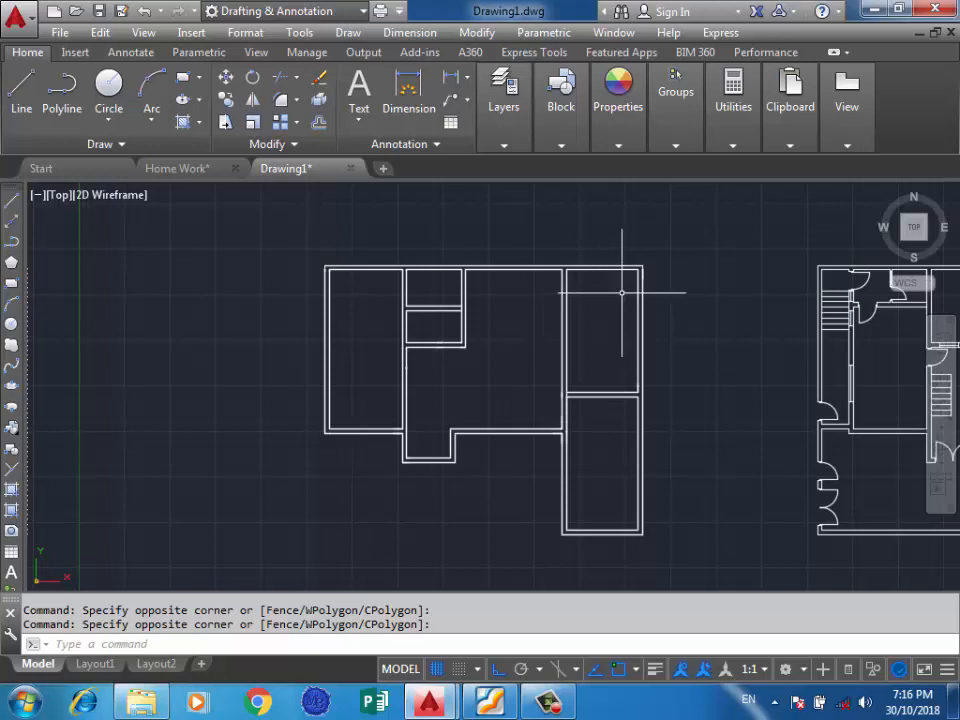
{"action": "scroll", "coordinate": [616, 294], "scroll_direction": "up", "scroll_amount": 2}
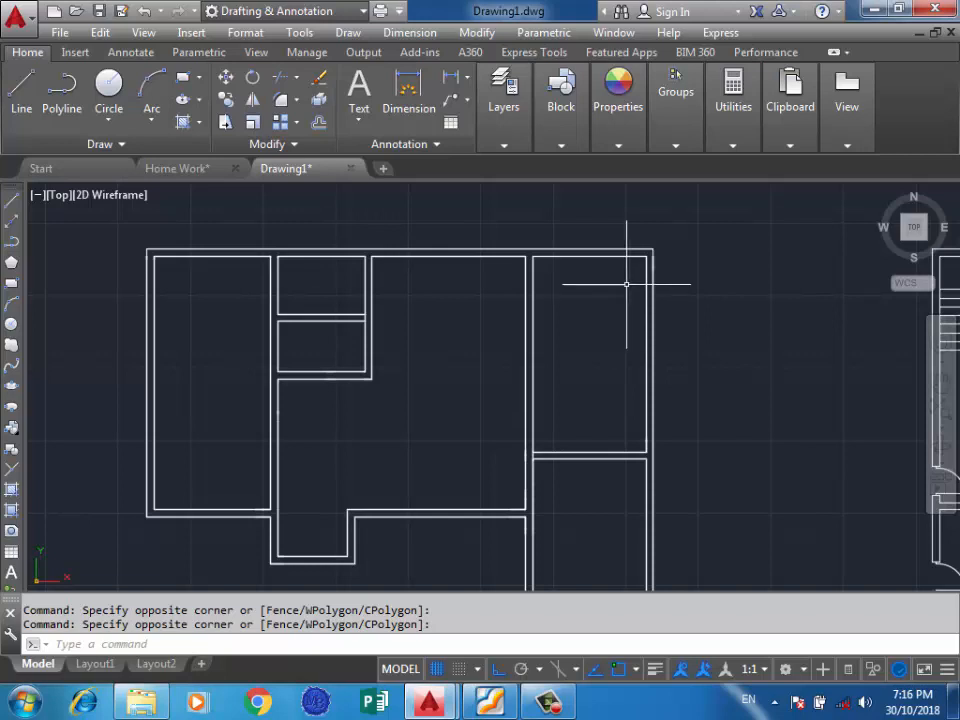
{"action": "left_click", "coordinate": [632, 268]}
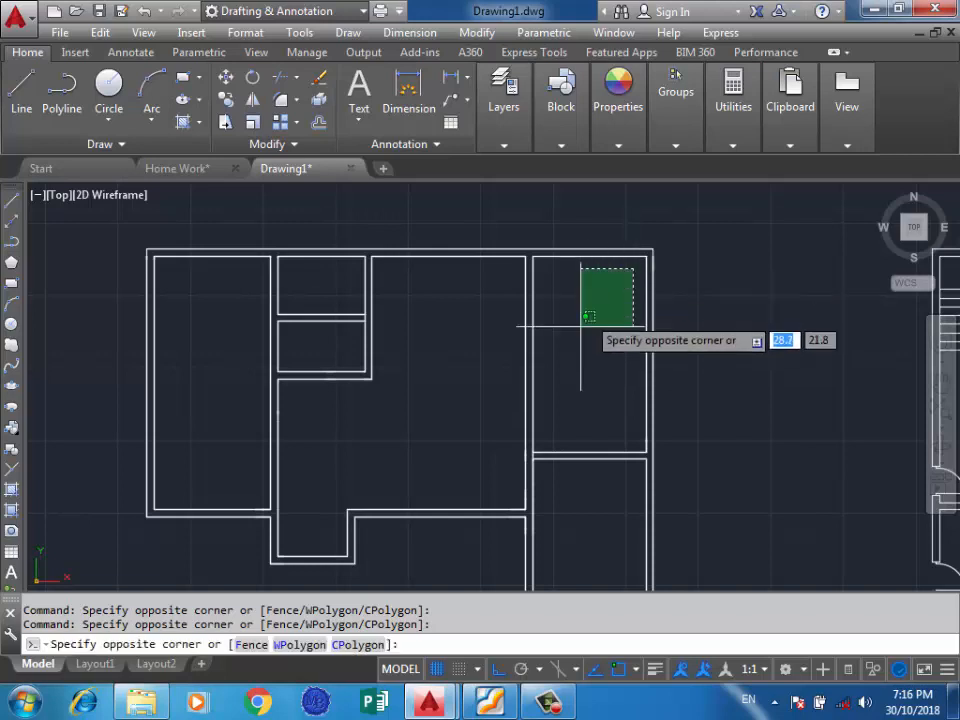
{"action": "left_click", "coordinate": [546, 438]}
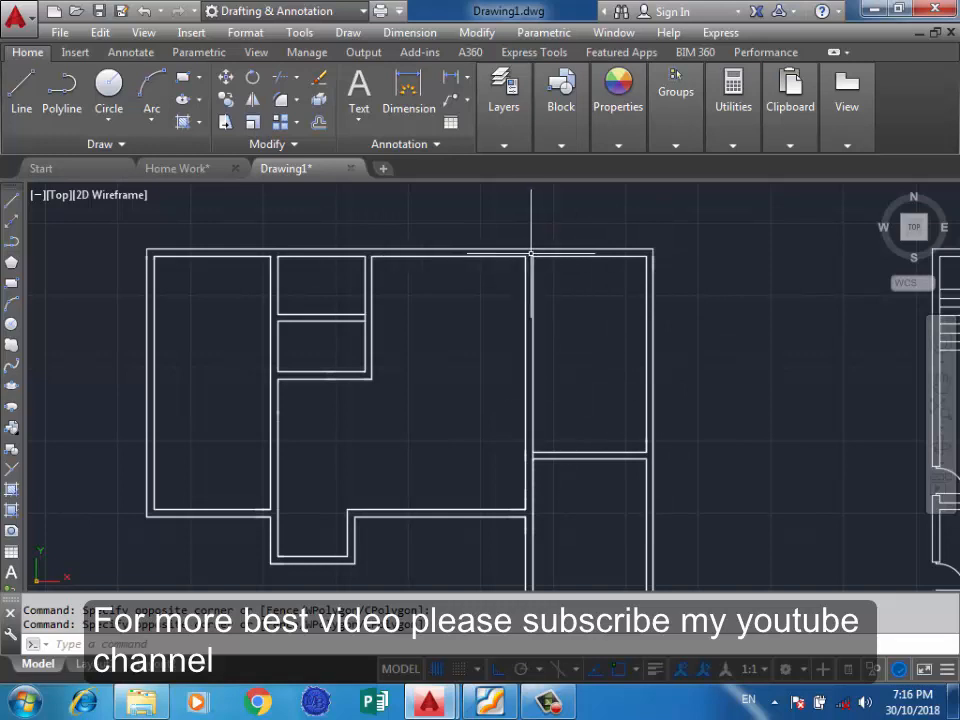
{"action": "scroll", "coordinate": [531, 253], "scroll_direction": "up", "scroll_amount": 8}
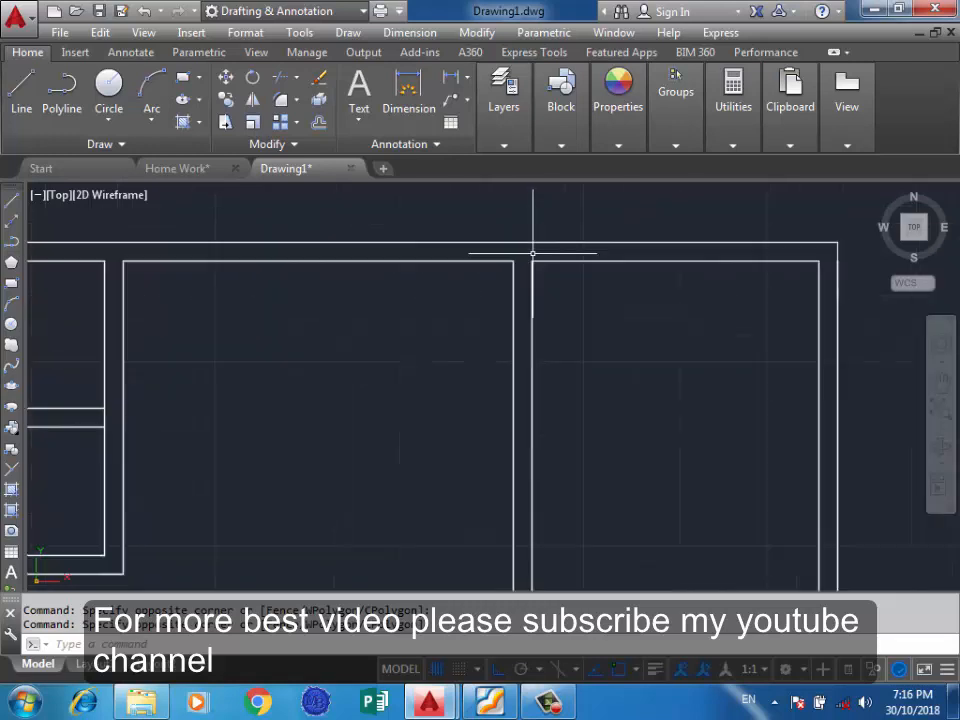
Step: Examine the large central room and the wall between it and the upper-right room in the cleaned-up plan
{"action": "left_click", "coordinate": [533, 244]}
{"action": "left_click", "coordinate": [514, 253]}
{"action": "scroll", "coordinate": [510, 256], "scroll_direction": "down", "scroll_amount": 6}
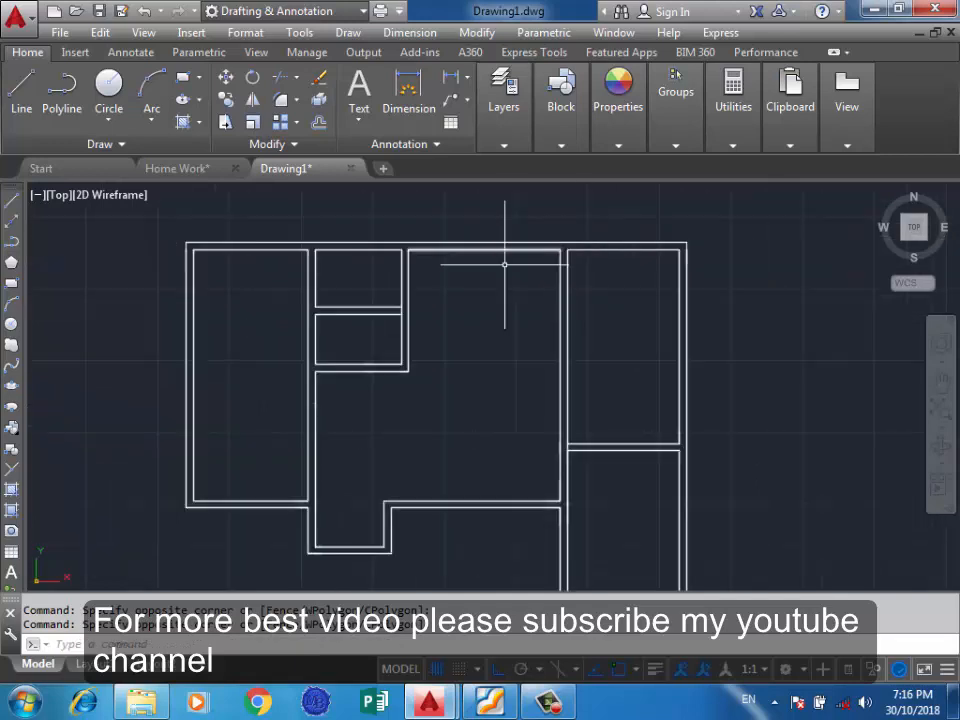
{"action": "left_click", "coordinate": [561, 240]}
{"action": "left_click", "coordinate": [600, 197]}
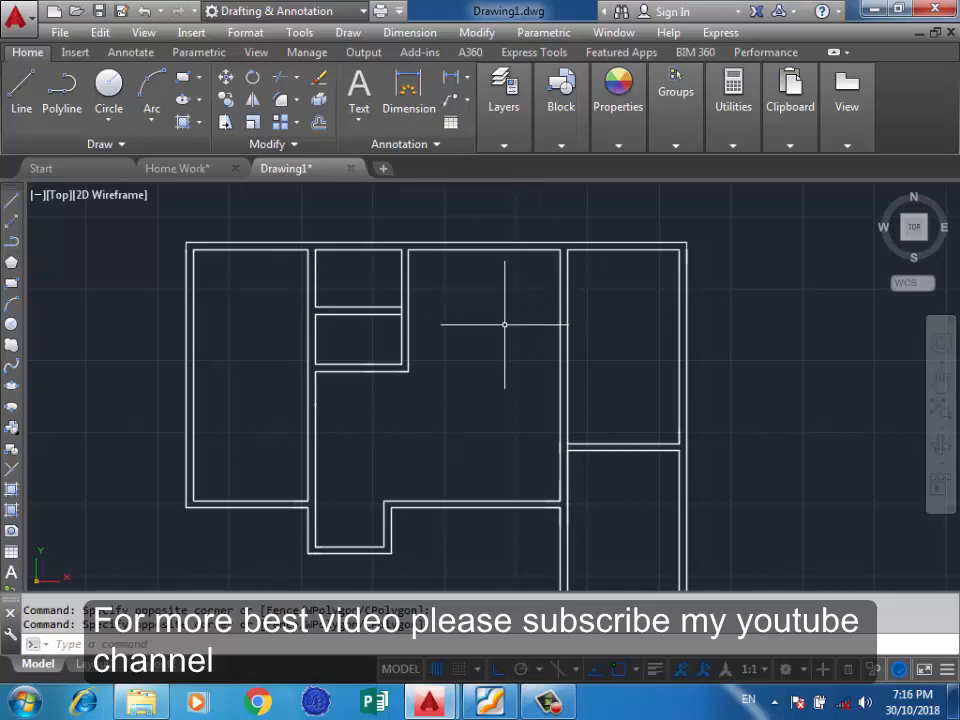
{"action": "left_click", "coordinate": [542, 271]}
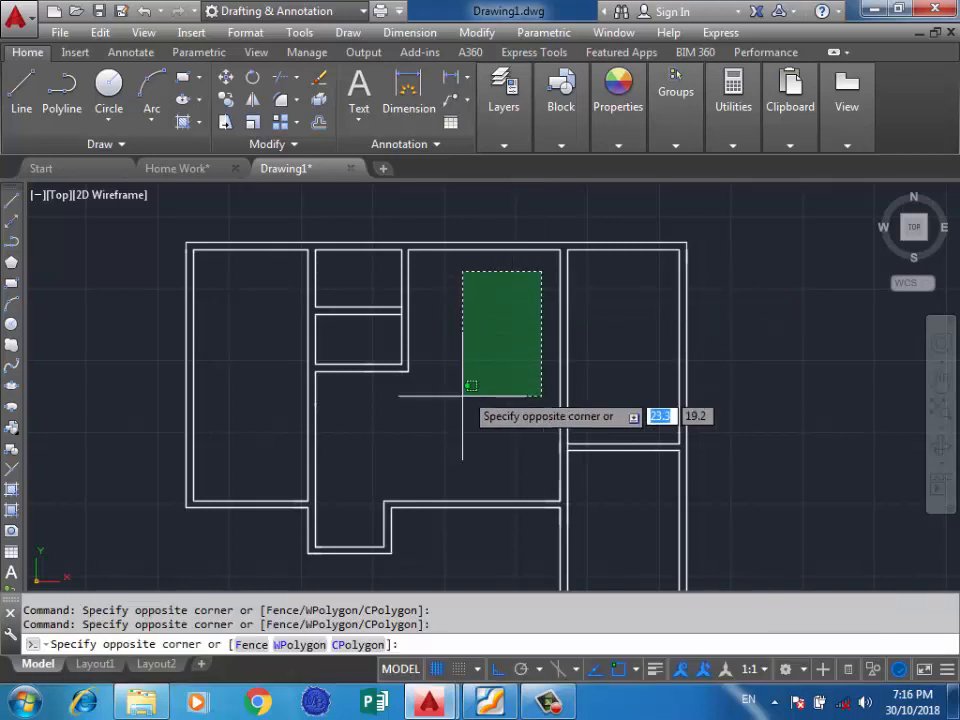
{"action": "left_click", "coordinate": [425, 471]}
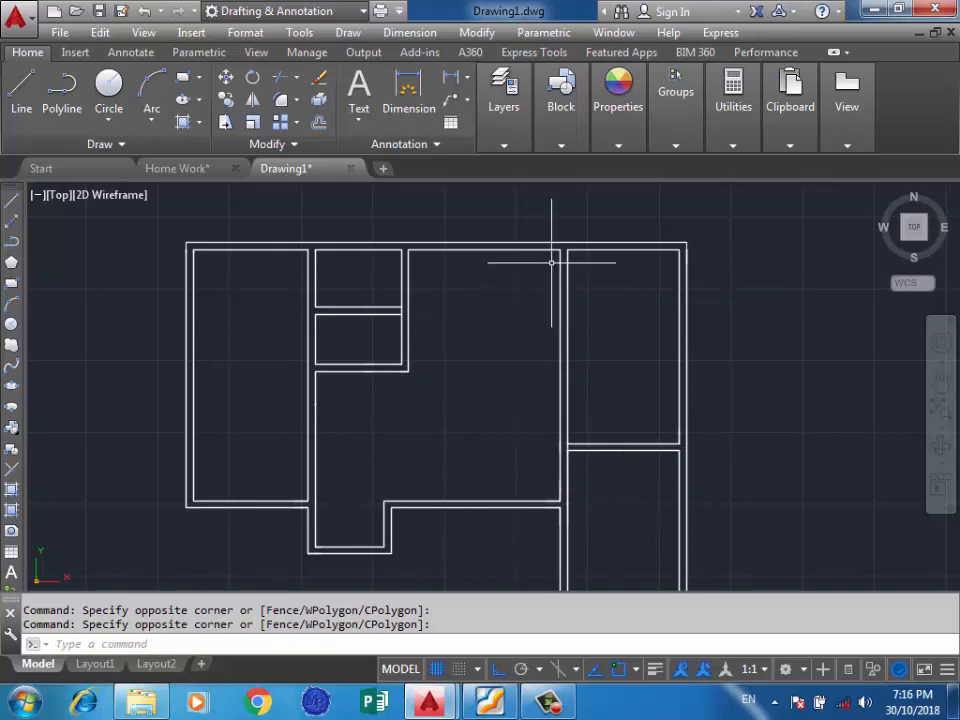
{"action": "left_click", "coordinate": [551, 260]}
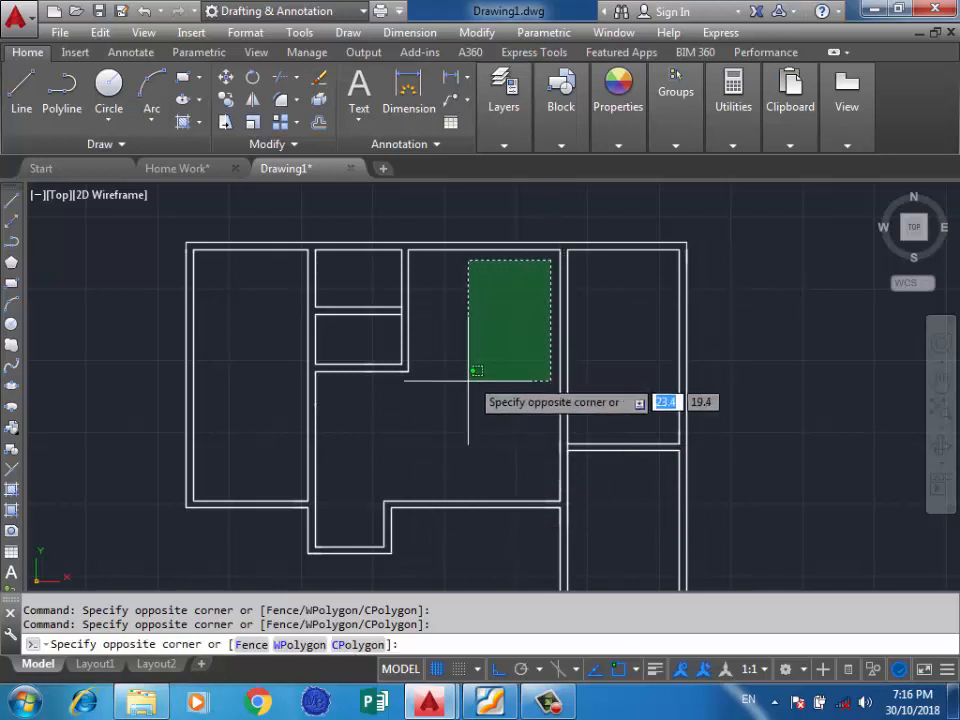
{"action": "left_click", "coordinate": [414, 489]}
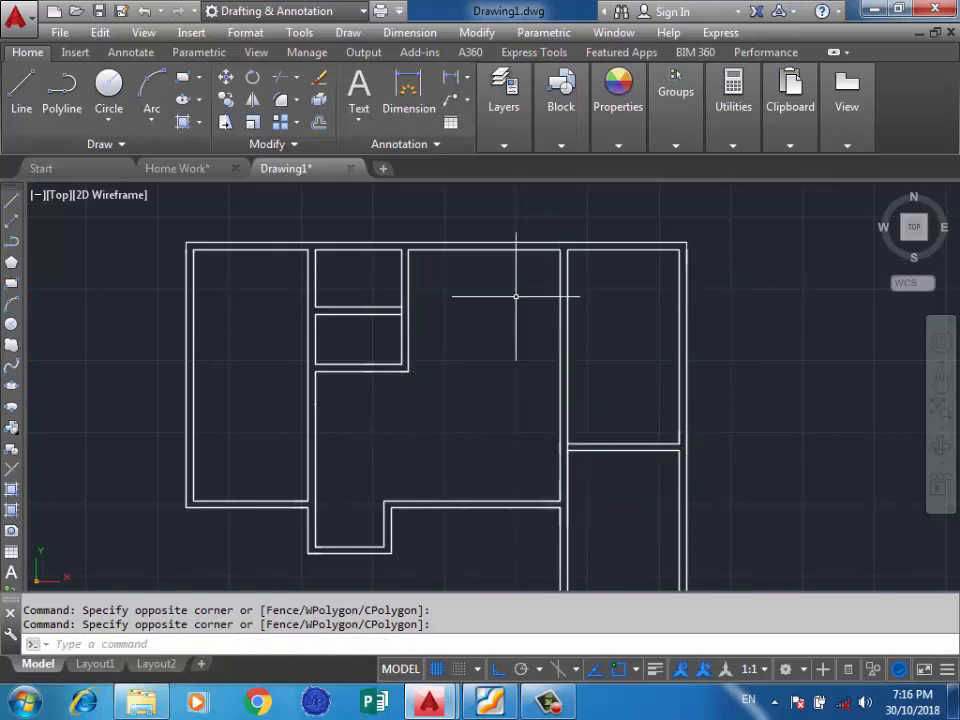
{"action": "left_click", "coordinate": [548, 260]}
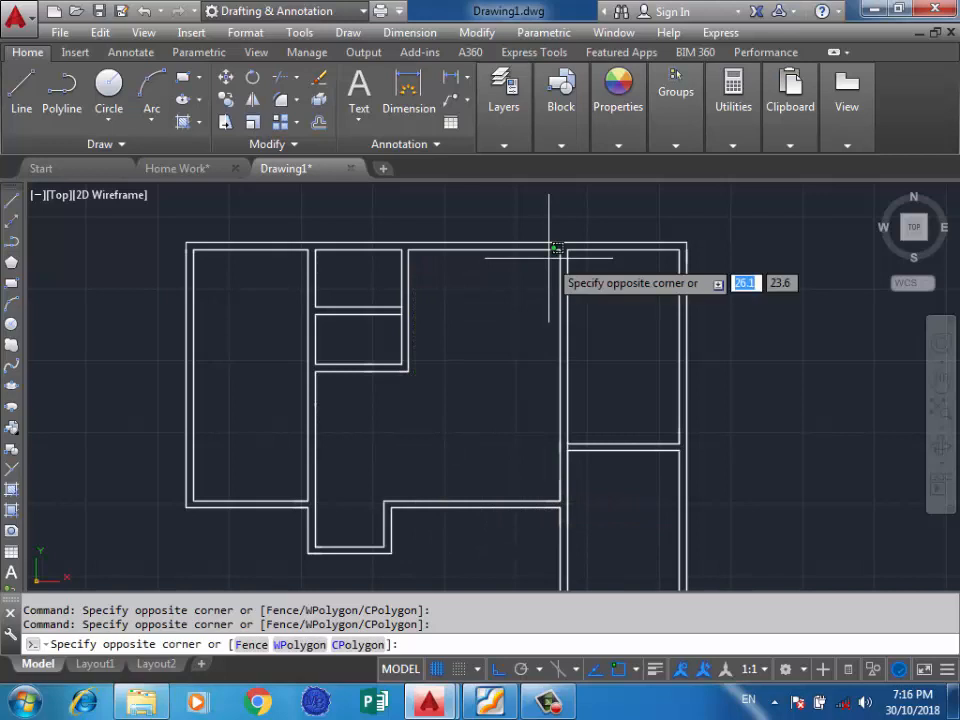
{"action": "left_click", "coordinate": [412, 488]}
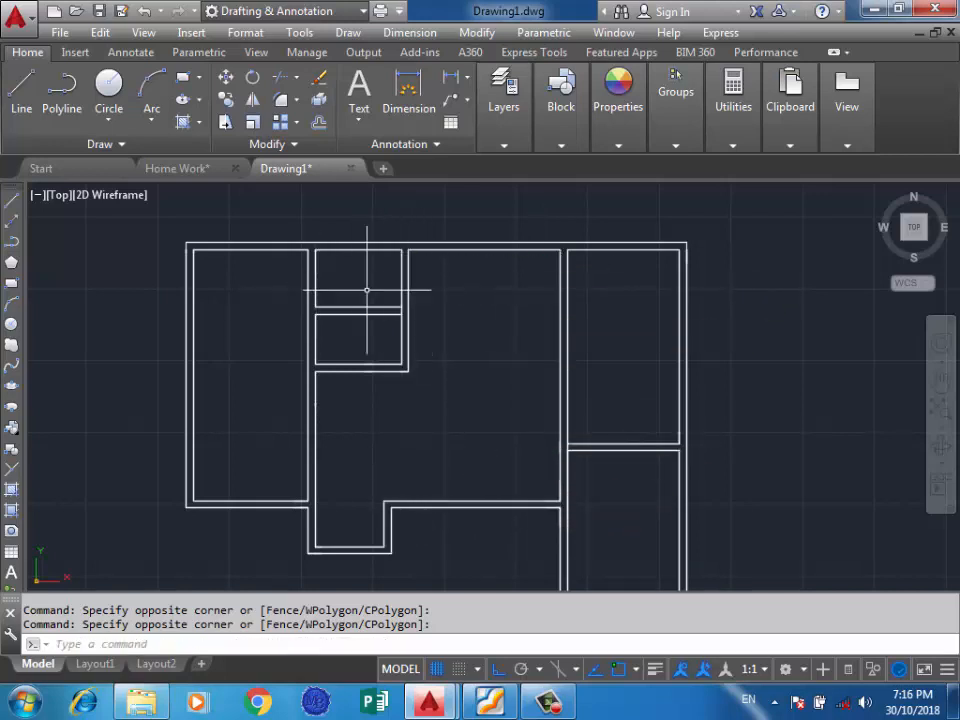
Step: Examine the double-line top outer wall above the upper-right room and its corner in the cleaned-up plan
{"action": "scroll", "coordinate": [609, 350], "scroll_direction": "down", "scroll_amount": 2}
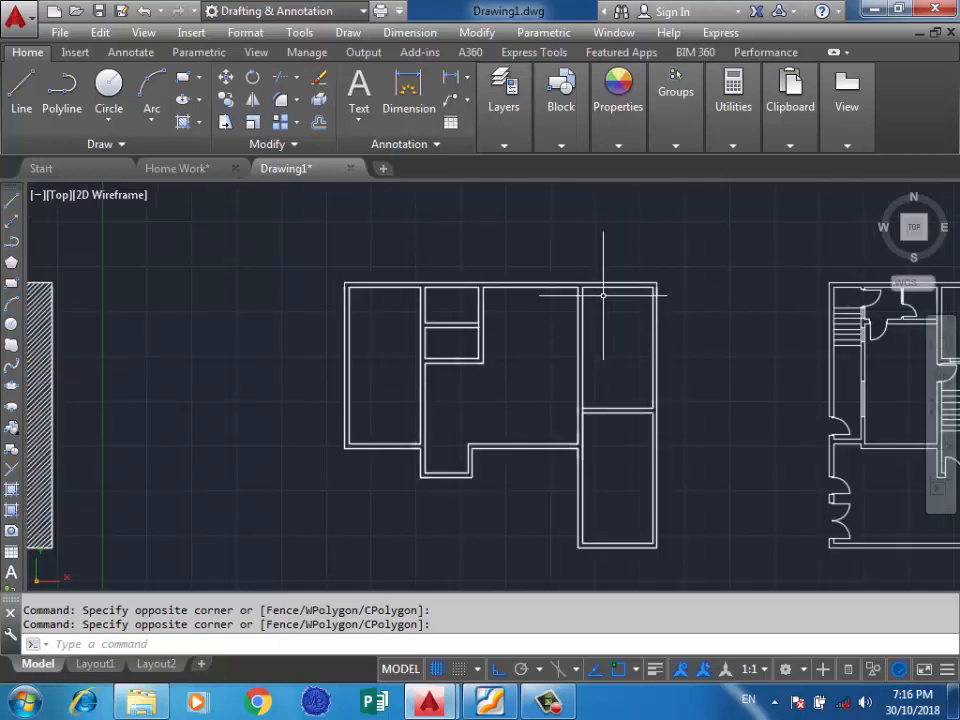
{"action": "scroll", "coordinate": [606, 294], "scroll_direction": "up", "scroll_amount": 2}
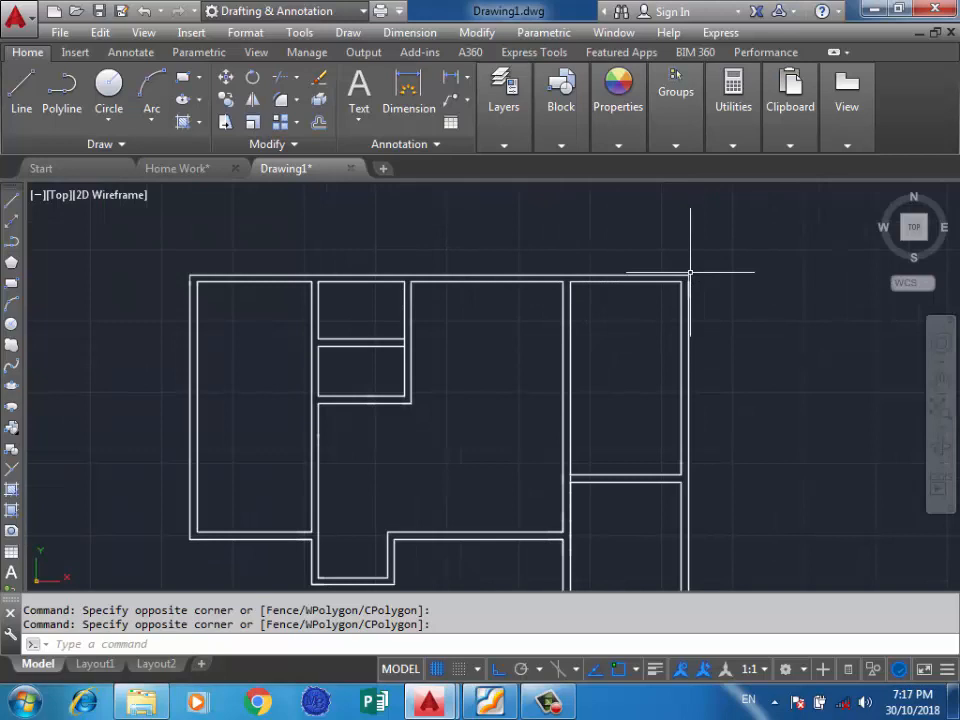
{"action": "scroll", "coordinate": [709, 274], "scroll_direction": "up", "scroll_amount": 2}
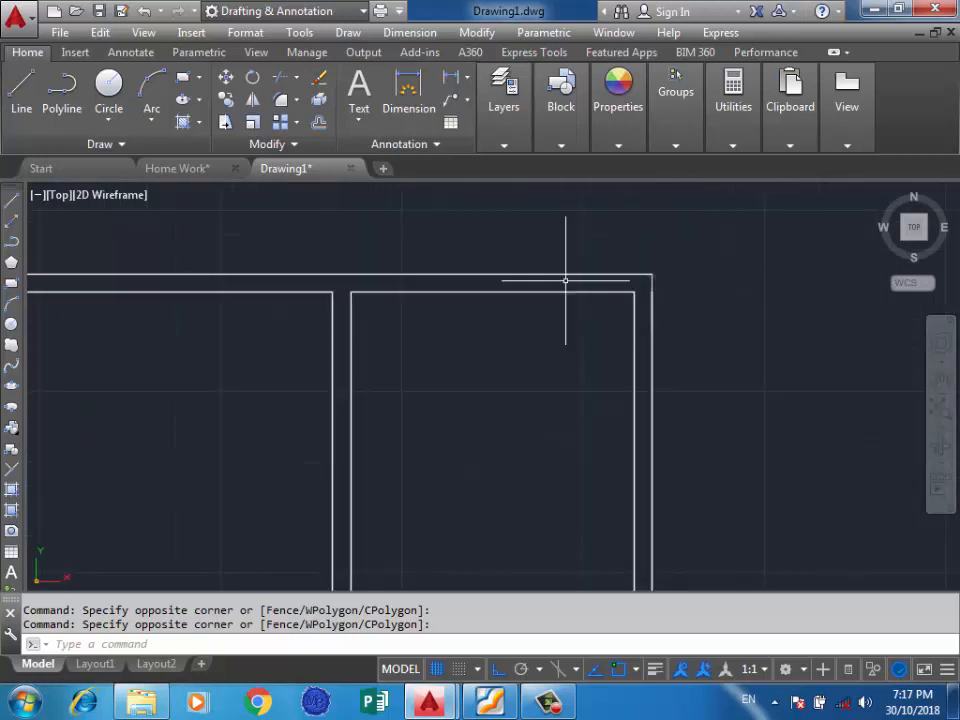
{"action": "left_click", "coordinate": [582, 279]}
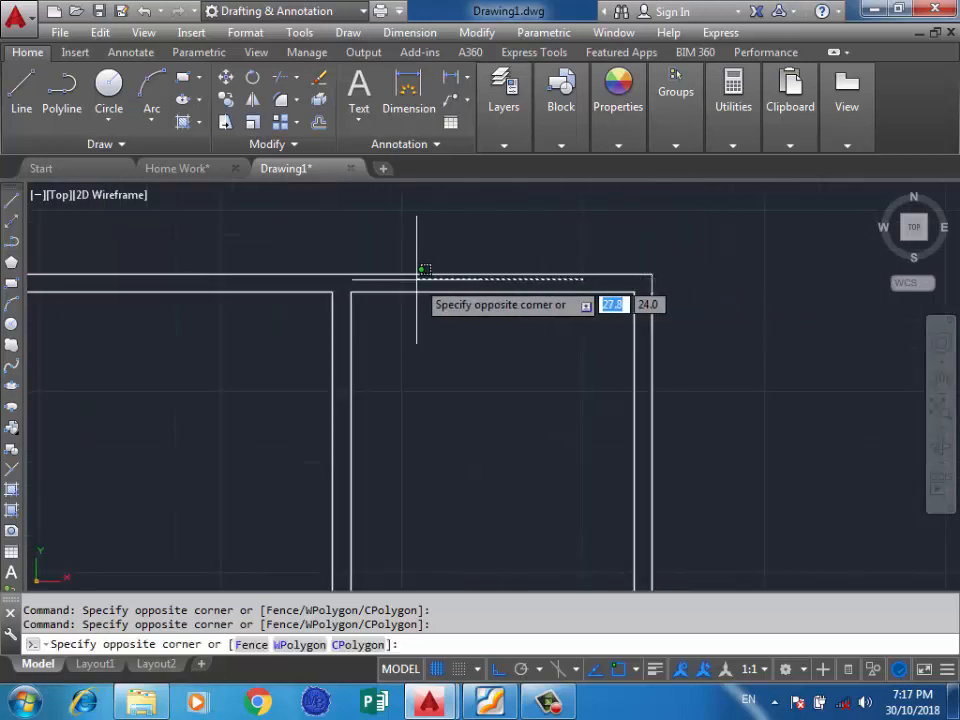
{"action": "left_click", "coordinate": [409, 283]}
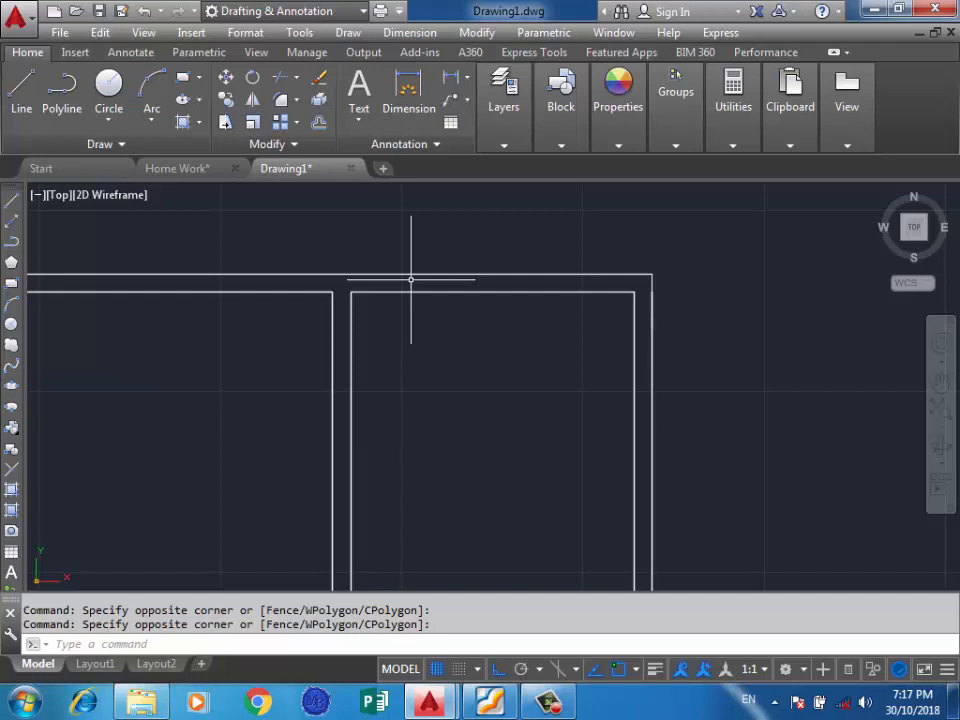
{"action": "left_click", "coordinate": [518, 282]}
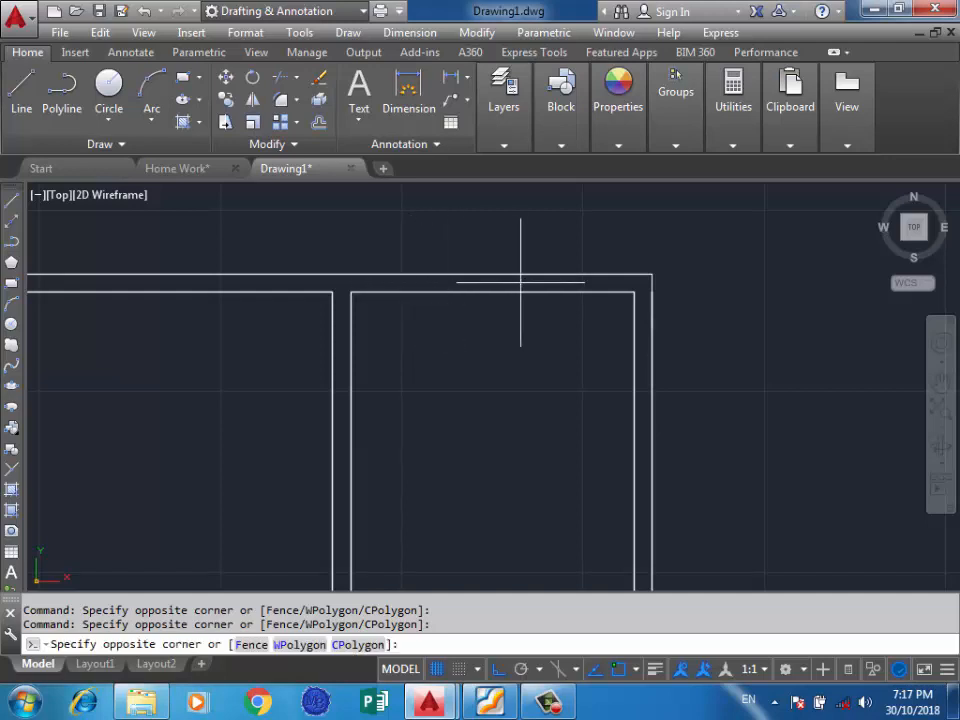
{"action": "left_click", "coordinate": [416, 286]}
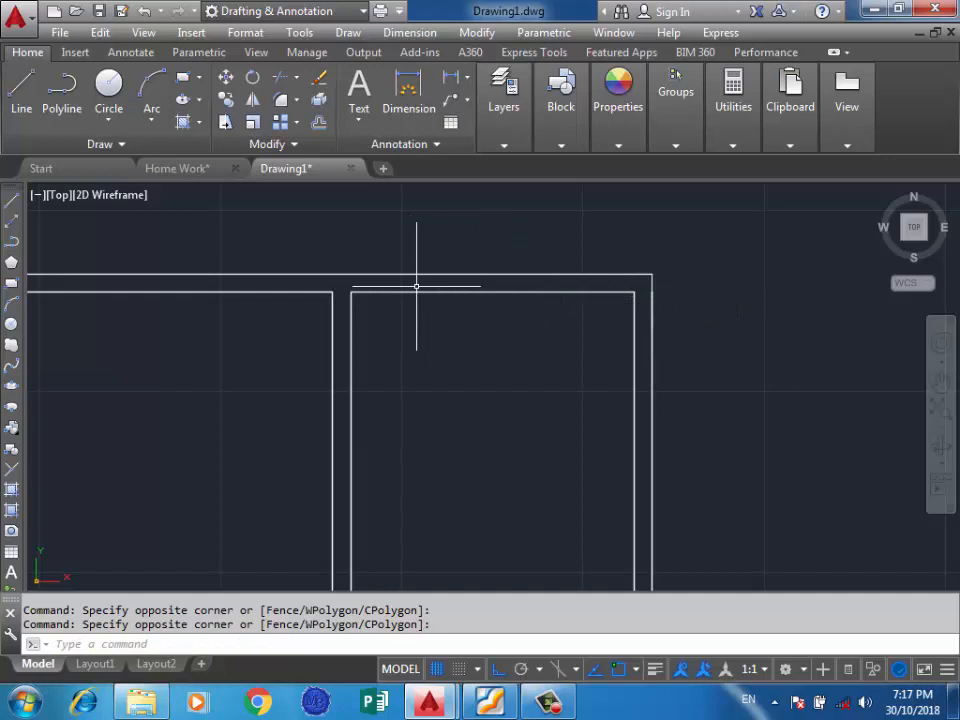
{"action": "left_click", "coordinate": [615, 283]}
{"action": "left_click", "coordinate": [536, 286]}
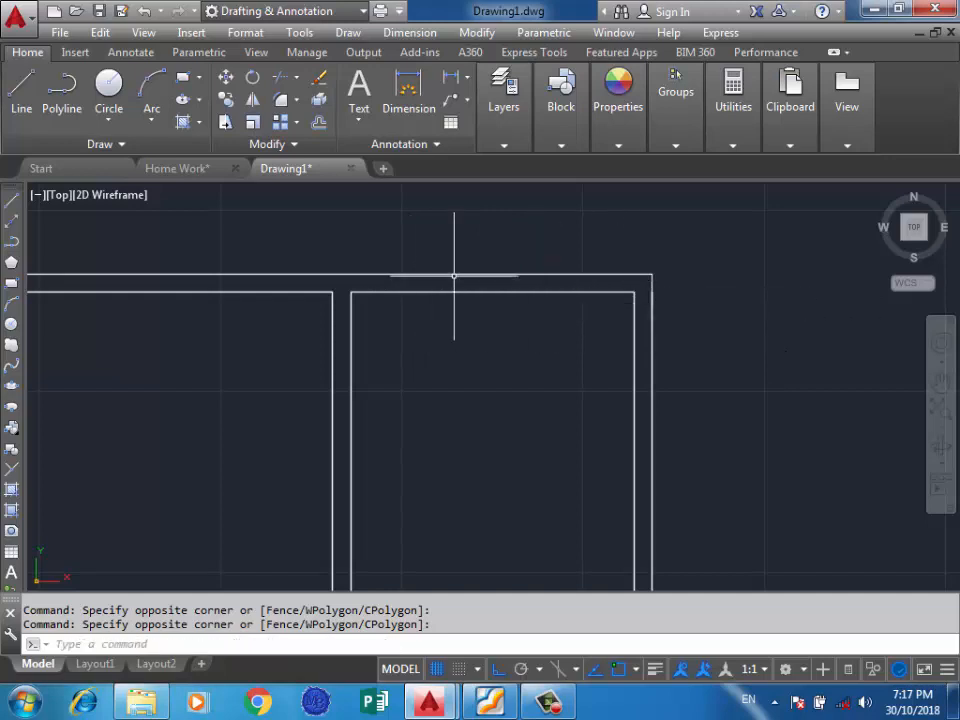
{"action": "scroll", "coordinate": [670, 232], "scroll_direction": "down", "scroll_amount": 1}
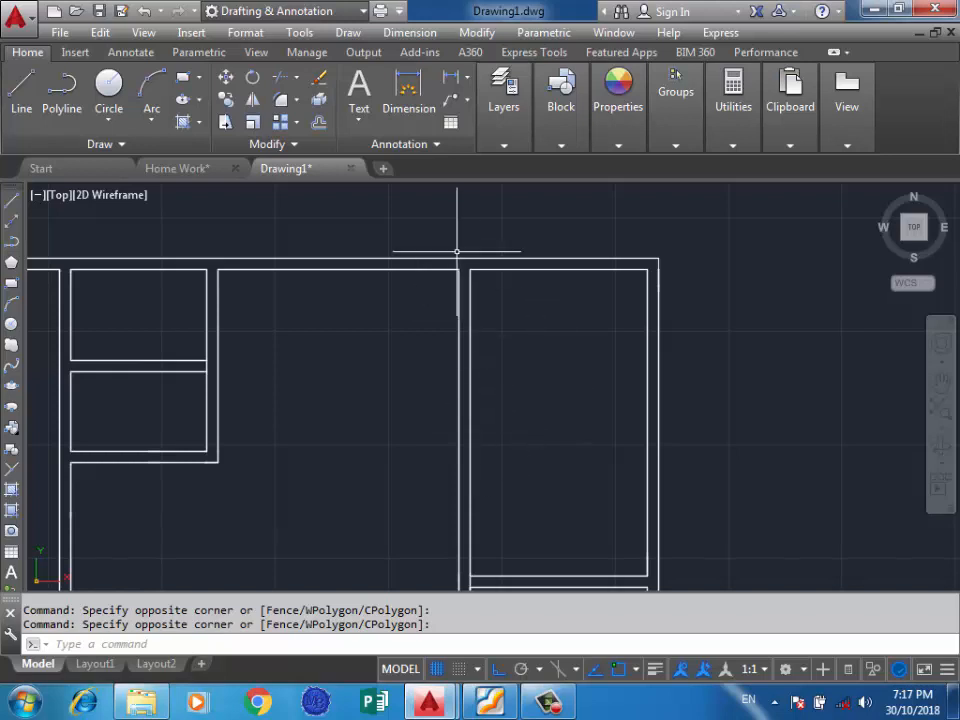
{"action": "scroll", "coordinate": [464, 259], "scroll_direction": "up", "scroll_amount": 3}
{"action": "scroll", "coordinate": [464, 259], "scroll_direction": "down", "scroll_amount": 2}
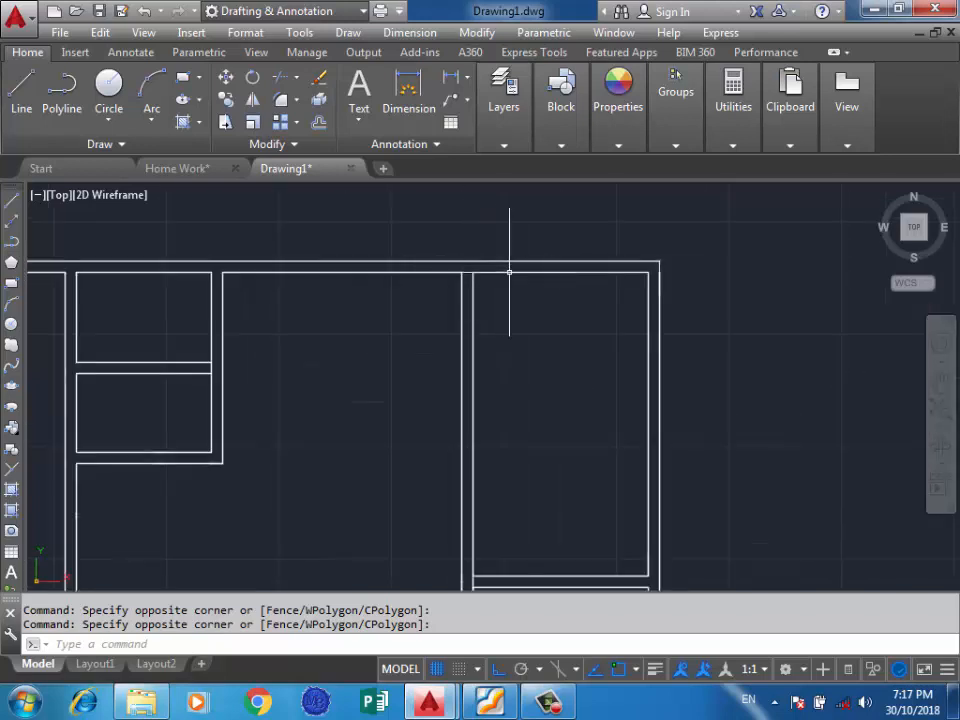
{"action": "scroll", "coordinate": [634, 259], "scroll_direction": "up", "scroll_amount": 2}
{"action": "left_click", "coordinate": [626, 262]}
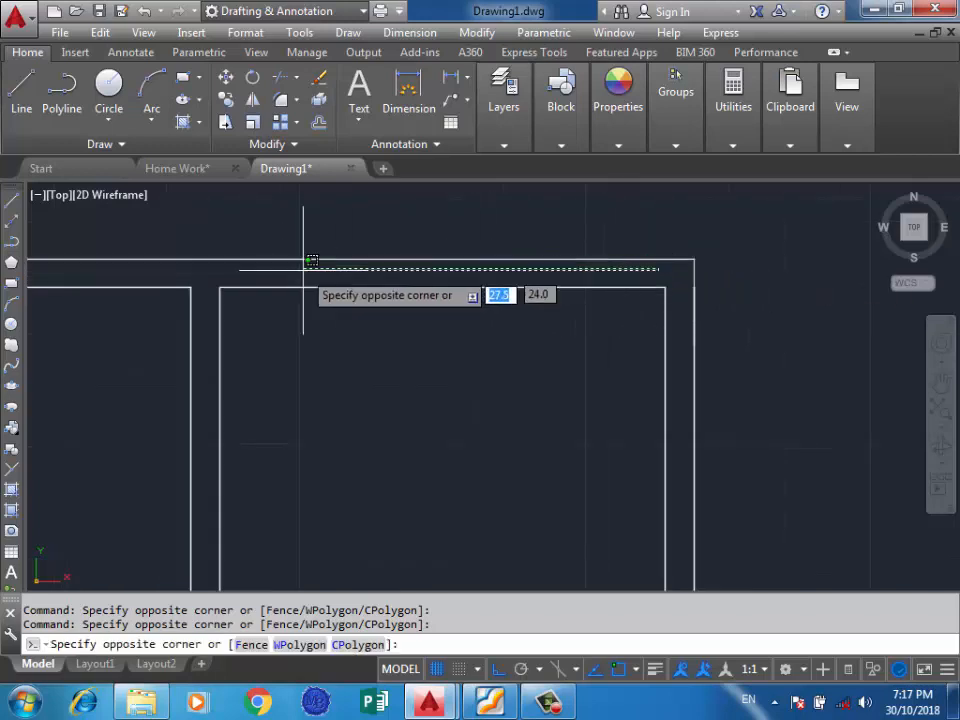
{"action": "scroll", "coordinate": [614, 288], "scroll_direction": "down", "scroll_amount": 3}
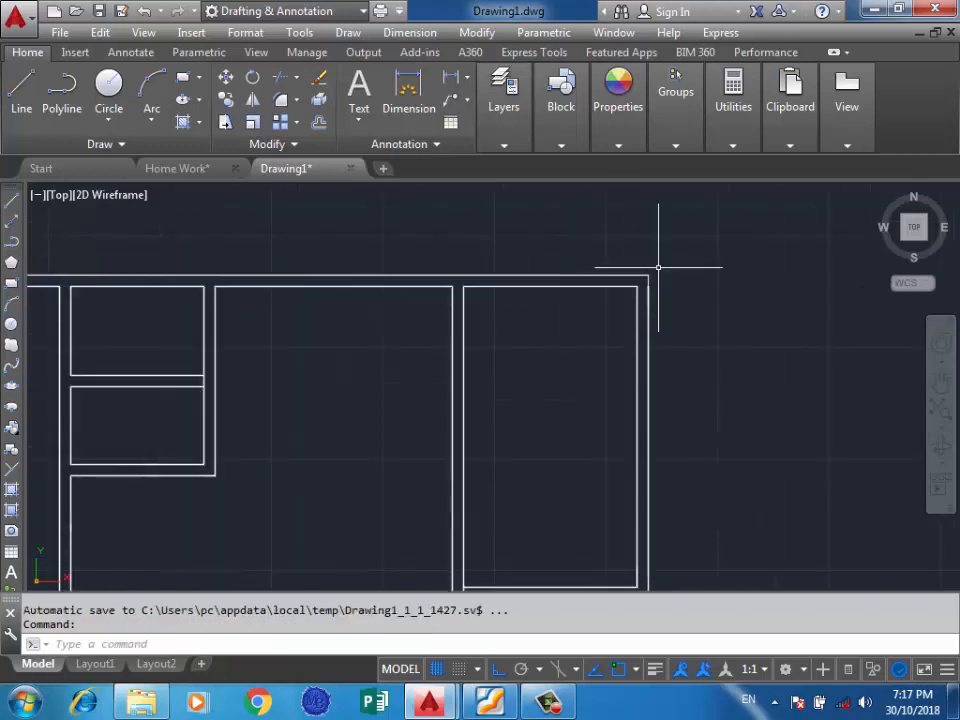
{"action": "scroll", "coordinate": [706, 240], "scroll_direction": "down", "scroll_amount": 3}
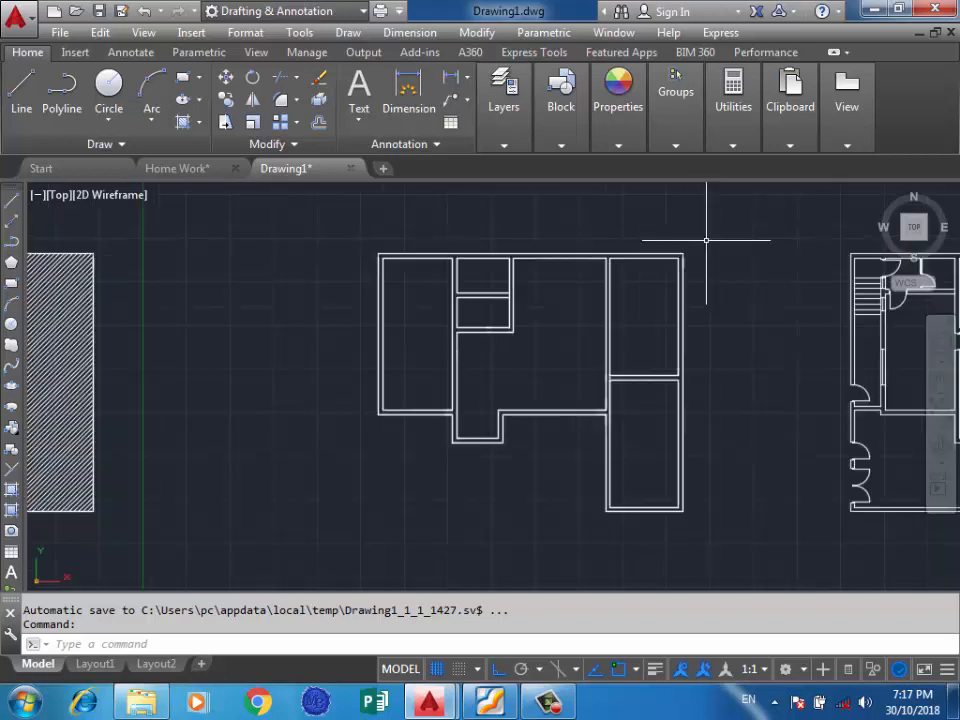
Step: Inspect the space between the two lines of the top outer wall, from the upper-right corner across to the small rooms
{"action": "scroll", "coordinate": [679, 256], "scroll_direction": "up", "scroll_amount": 4}
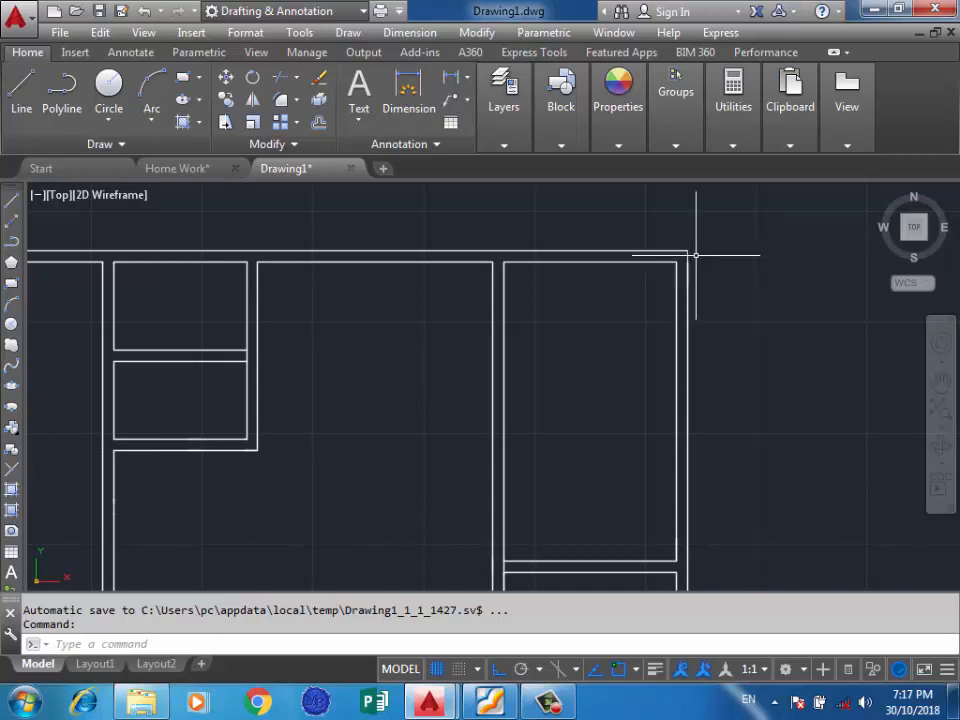
{"action": "left_click", "coordinate": [671, 257]}
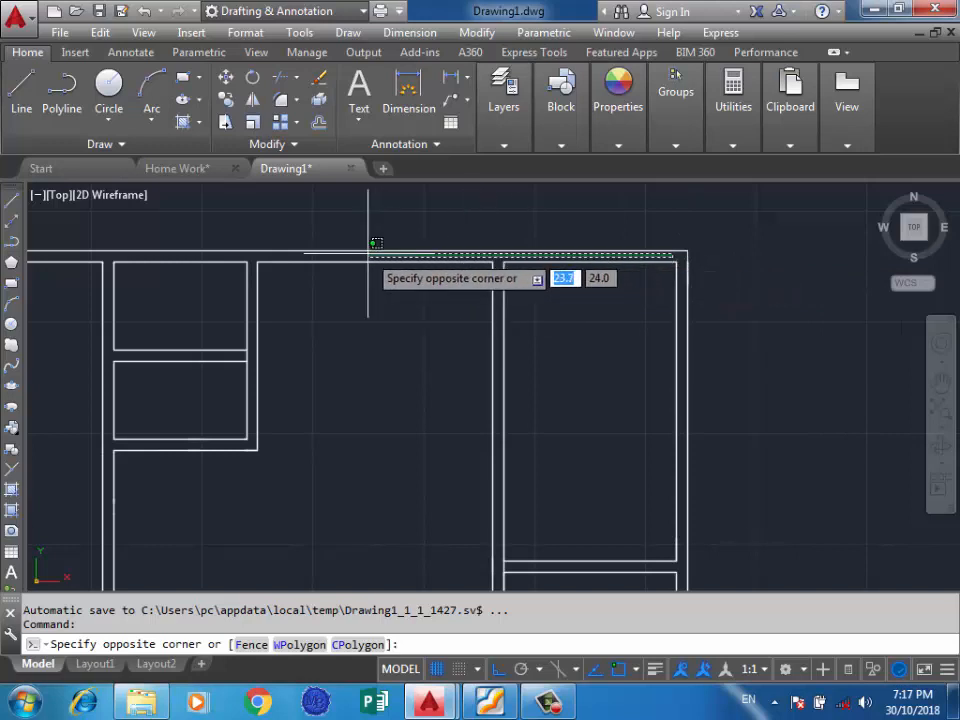
{"action": "left_click", "coordinate": [120, 246]}
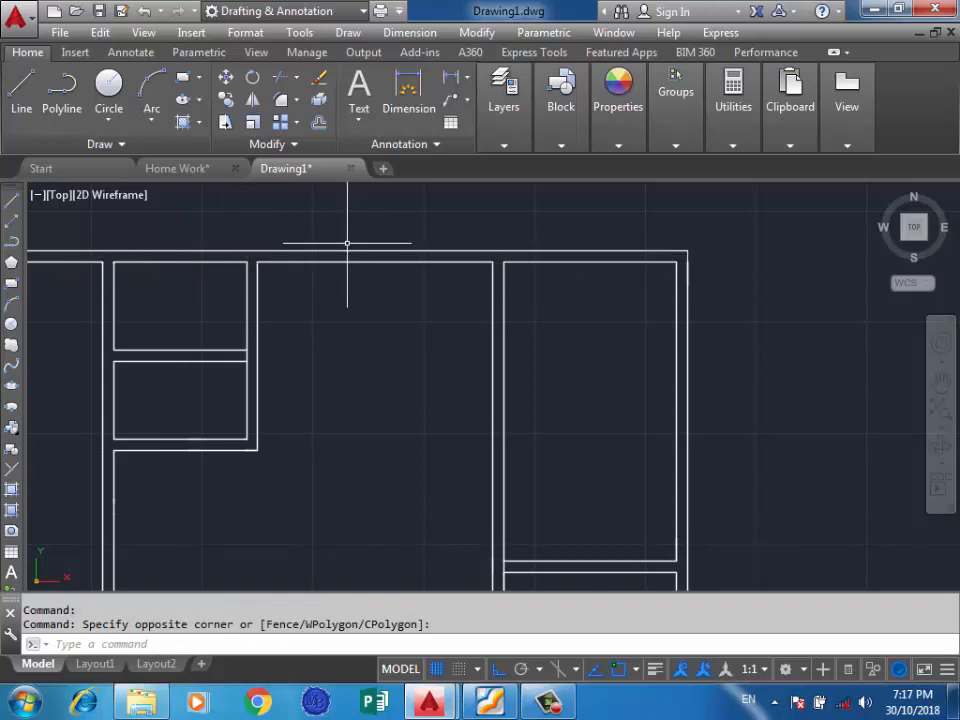
{"action": "scroll", "coordinate": [549, 241], "scroll_direction": "down", "scroll_amount": 2}
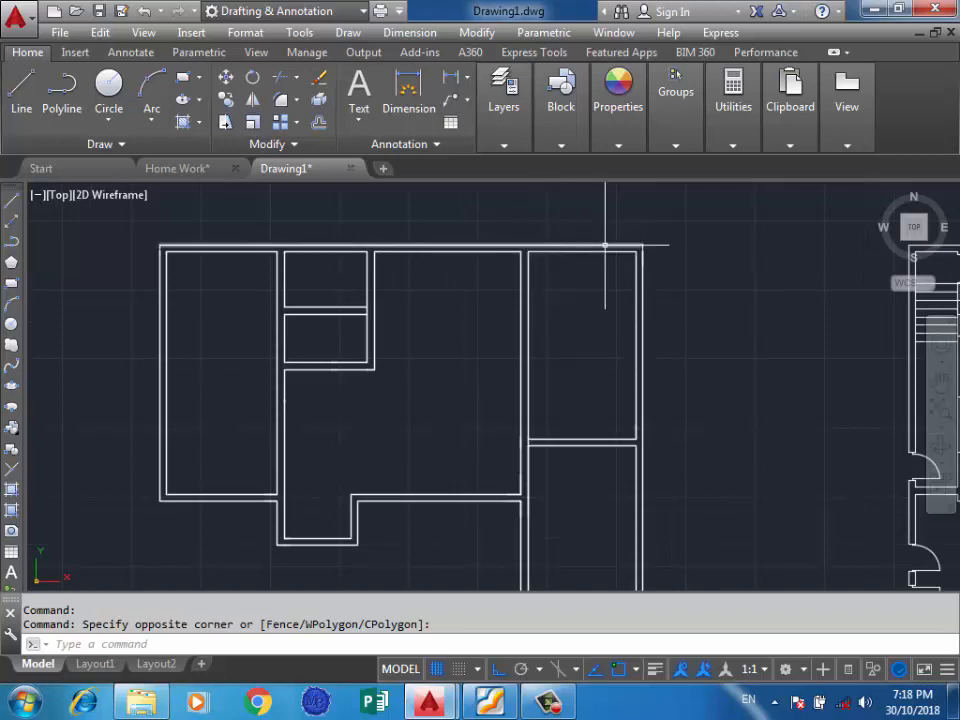
{"action": "scroll", "coordinate": [617, 243], "scroll_direction": "up", "scroll_amount": 4}
{"action": "scroll", "coordinate": [678, 251], "scroll_direction": "up", "scroll_amount": 3}
{"action": "left_click", "coordinate": [688, 249]}
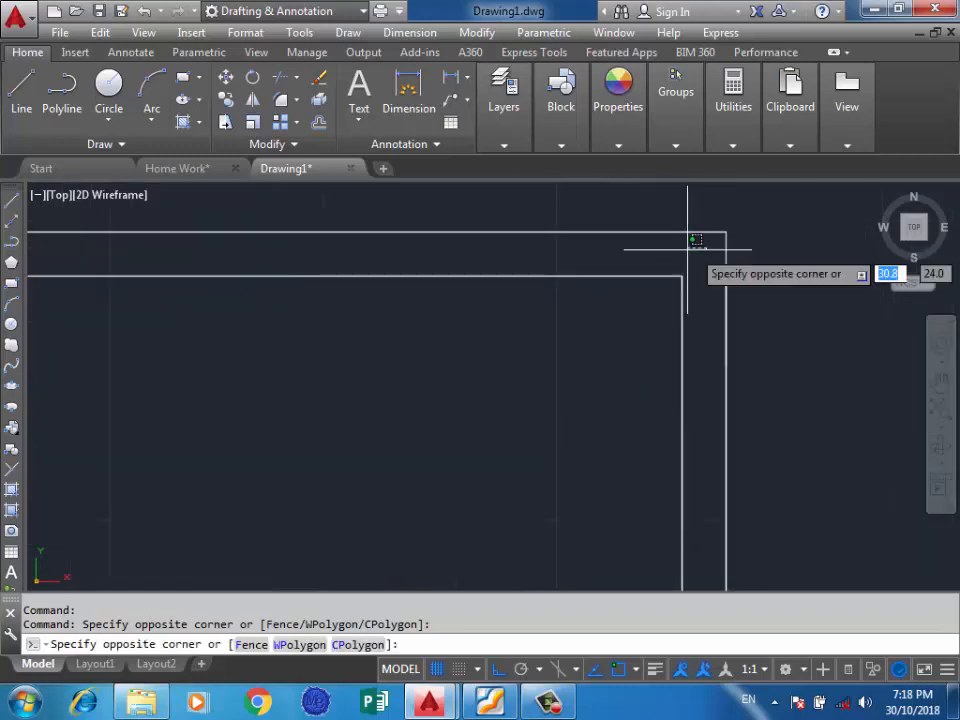
{"action": "left_click", "coordinate": [560, 251]}
{"action": "scroll", "coordinate": [690, 246], "scroll_direction": "down", "scroll_amount": 1}
{"action": "left_click", "coordinate": [692, 249]}
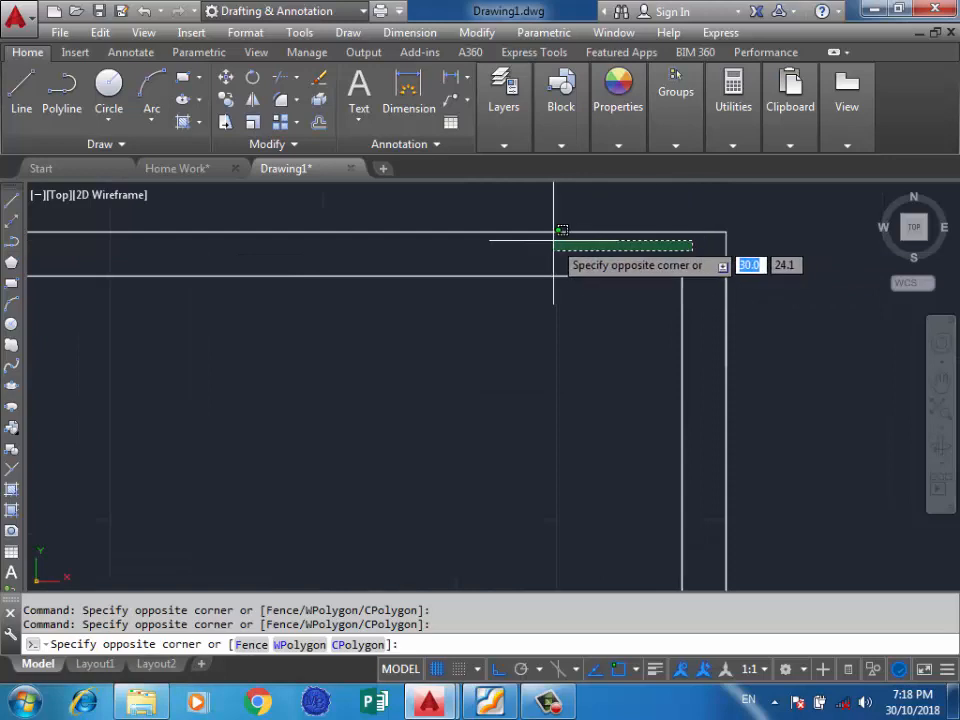
{"action": "scroll", "coordinate": [670, 238], "scroll_direction": "down", "scroll_amount": 2}
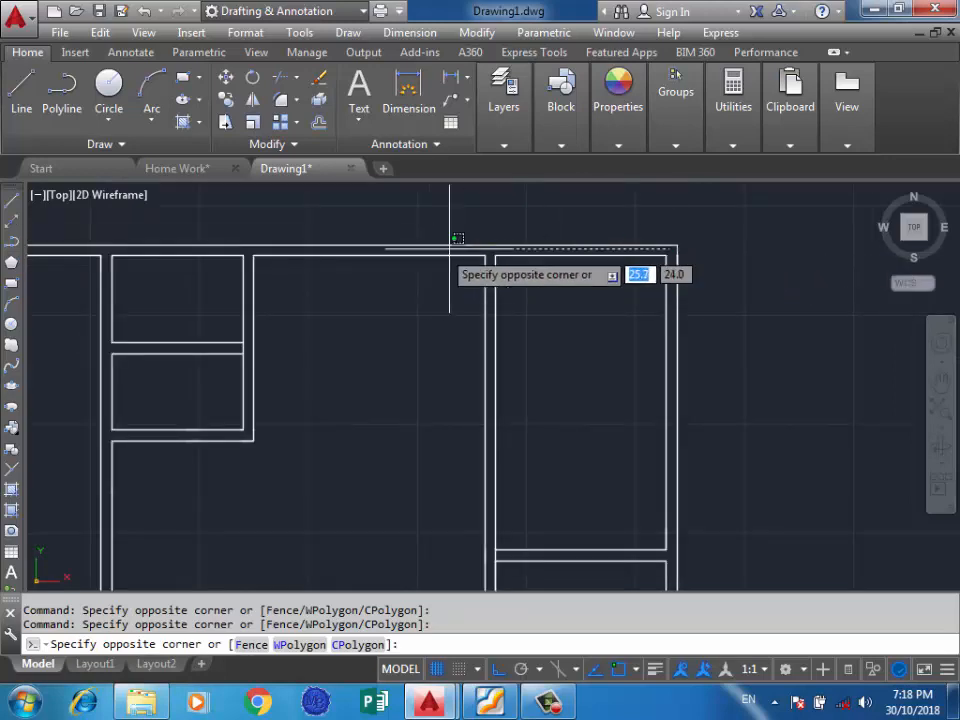
{"action": "scroll", "coordinate": [240, 228], "scroll_direction": "up", "scroll_amount": 2}
{"action": "scroll", "coordinate": [208, 268], "scroll_direction": "down", "scroll_amount": 2}
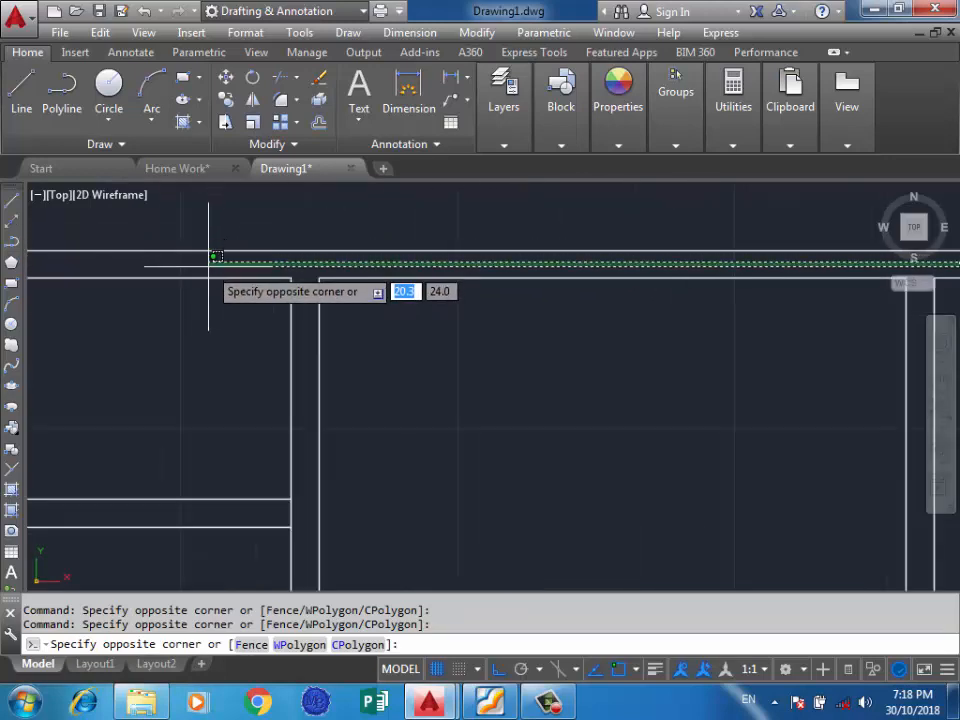
{"action": "key", "text": "Escape"}
{"action": "scroll", "coordinate": [388, 214], "scroll_direction": "down", "scroll_amount": 5}
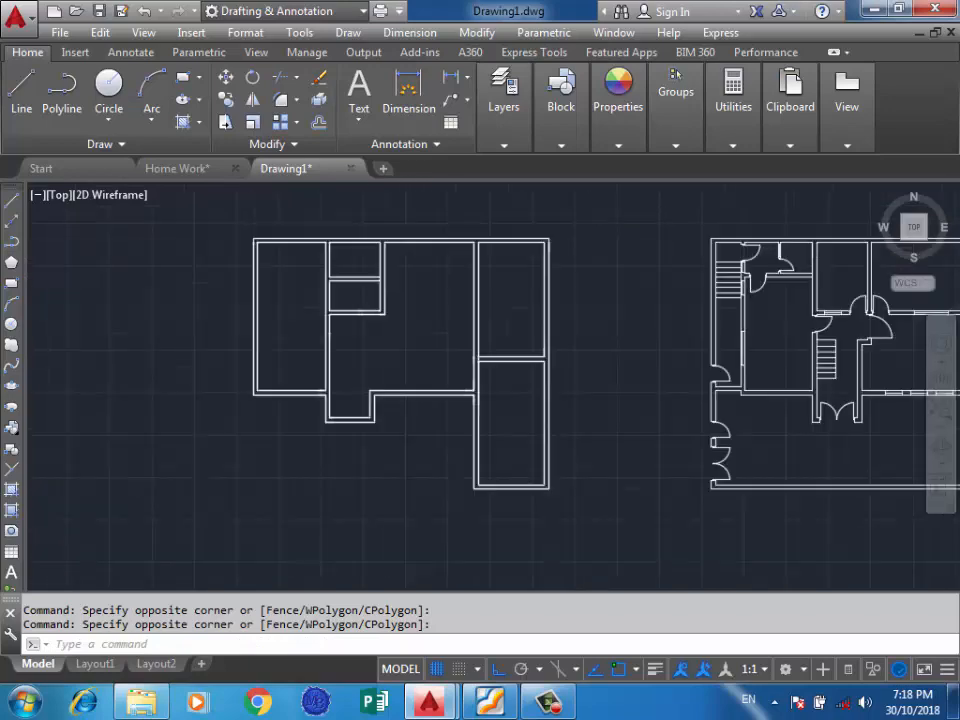
Step: Switch to FOOTING PLAN.pdf in Foxit Reader and examine the column layout, grid axes and spacing dimensions on its first page
{"action": "left_click", "coordinate": [490, 701]}
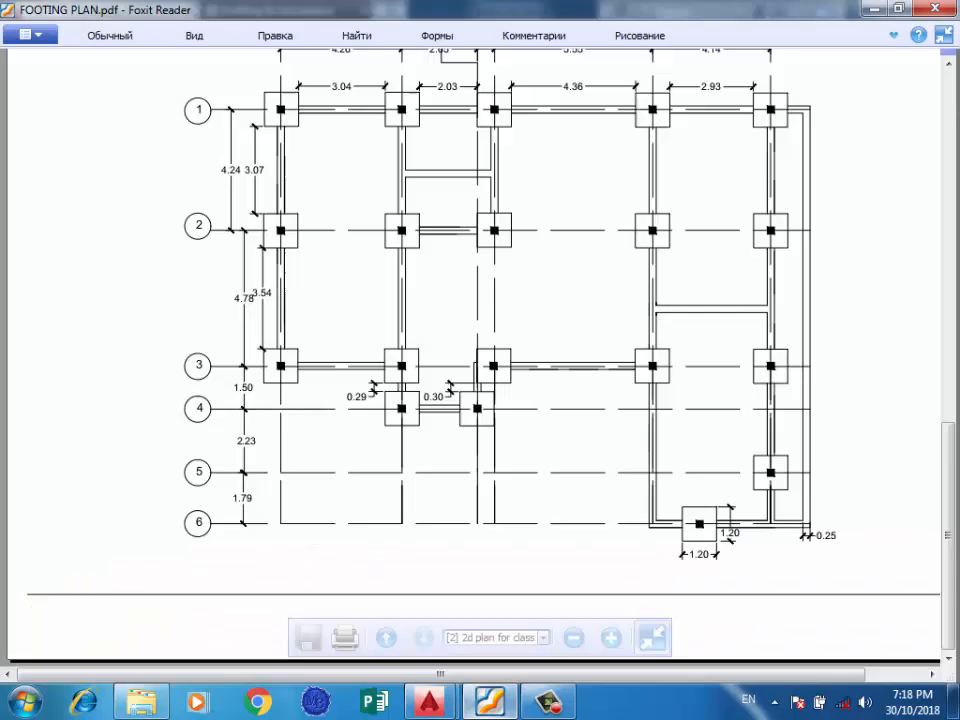
{"action": "scroll", "coordinate": [480, 360], "scroll_direction": "up", "scroll_amount": 6}
{"action": "scroll", "coordinate": [480, 360], "scroll_direction": "down", "scroll_amount": 2}
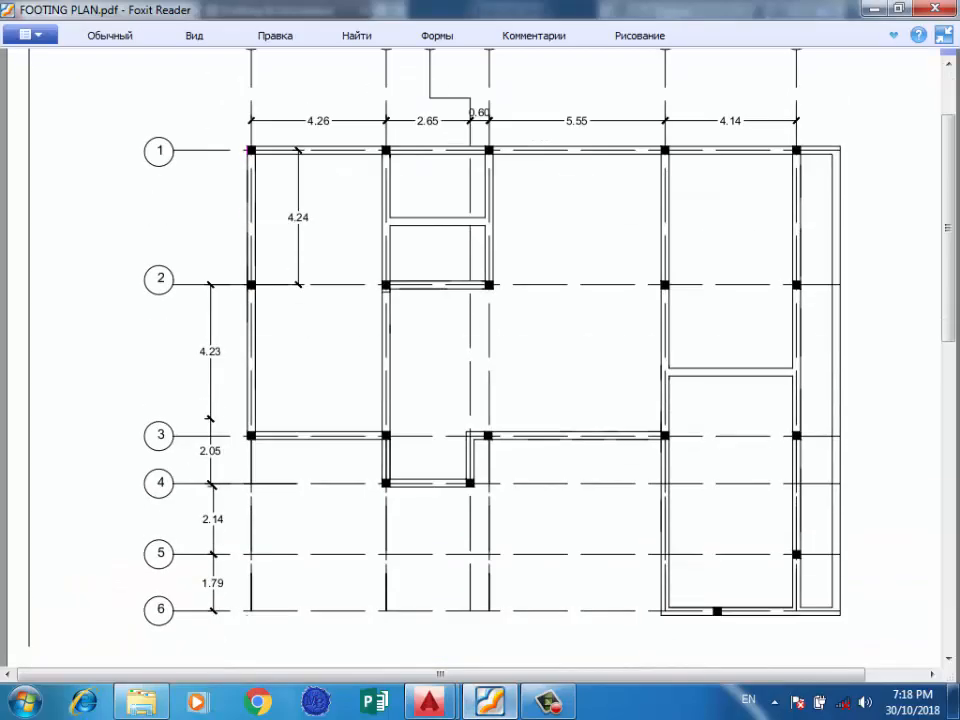
{"action": "scroll", "coordinate": [480, 360], "scroll_direction": "down", "scroll_amount": 1}
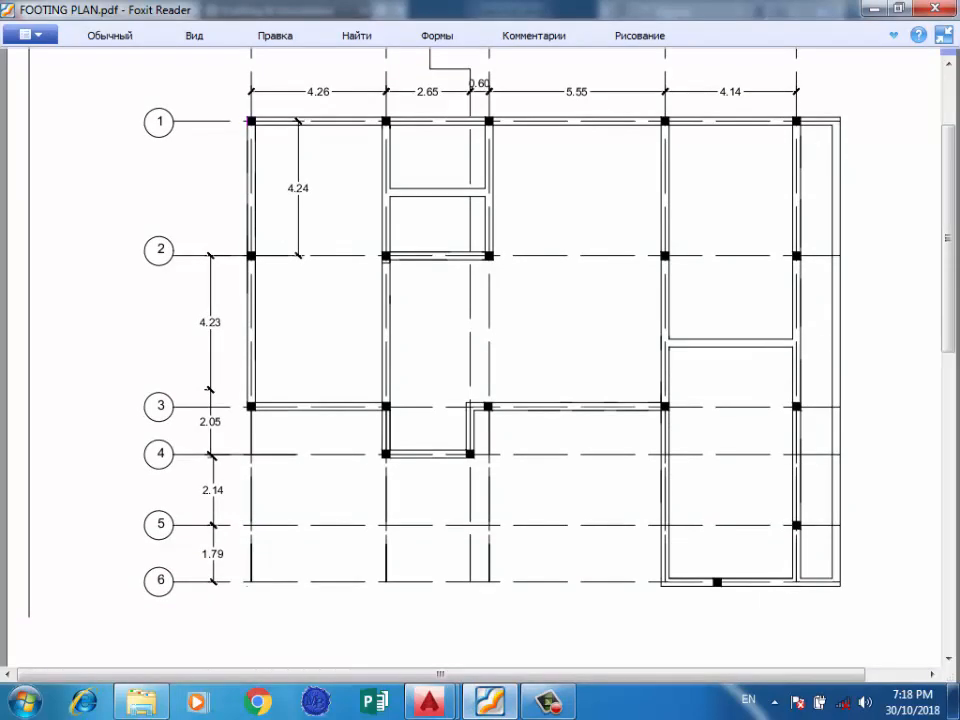
{"action": "scroll", "coordinate": [480, 360], "scroll_direction": "up", "scroll_amount": 1}
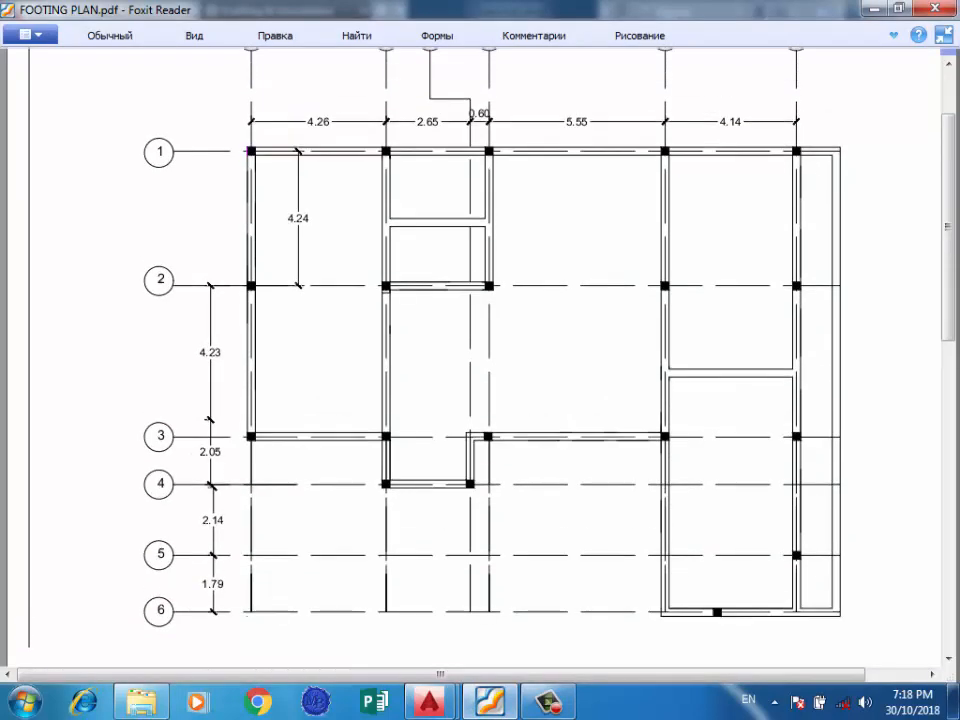
{"action": "scroll", "coordinate": [480, 360], "scroll_direction": "up", "scroll_amount": 2}
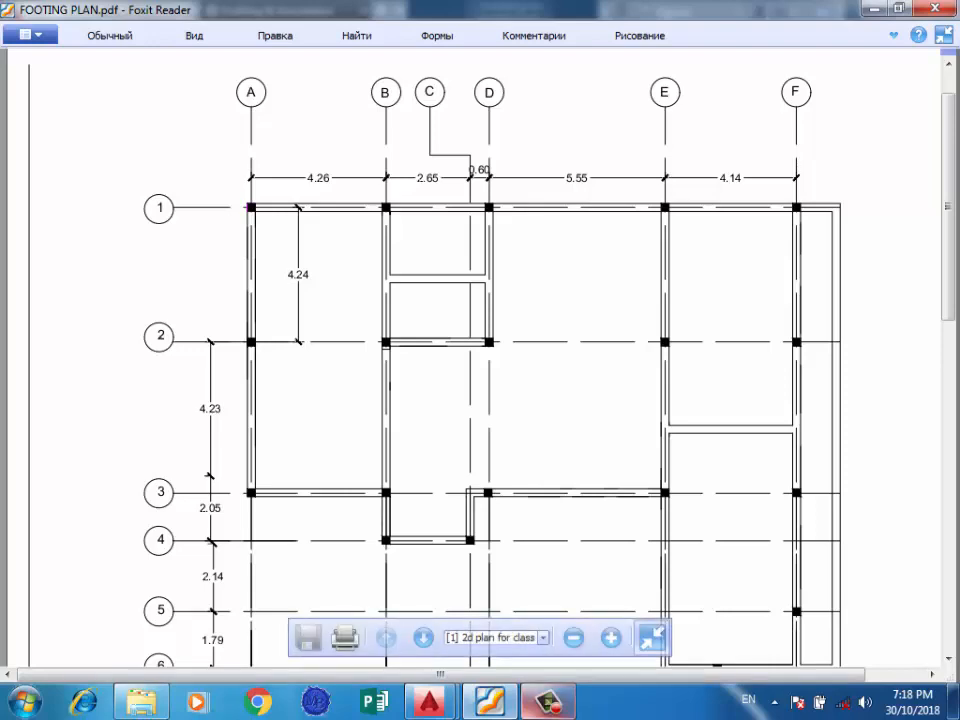
Step: Switch to Drawing1.dwg in AutoCAD and draw a column rectangle filling the upper-right corner of the plan's outer wall
{"action": "mouse_move", "coordinate": [430, 703]}
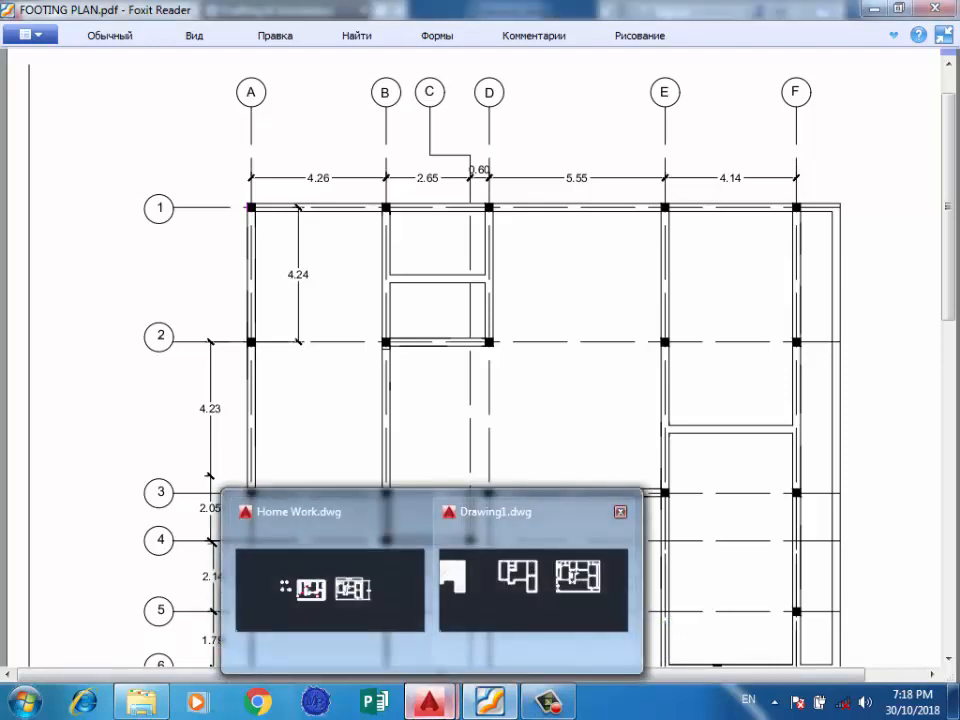
{"action": "left_click", "coordinate": [533, 580]}
{"action": "scroll", "coordinate": [455, 206], "scroll_direction": "up", "scroll_amount": 4}
{"action": "scroll", "coordinate": [457, 210], "scroll_direction": "up", "scroll_amount": 3}
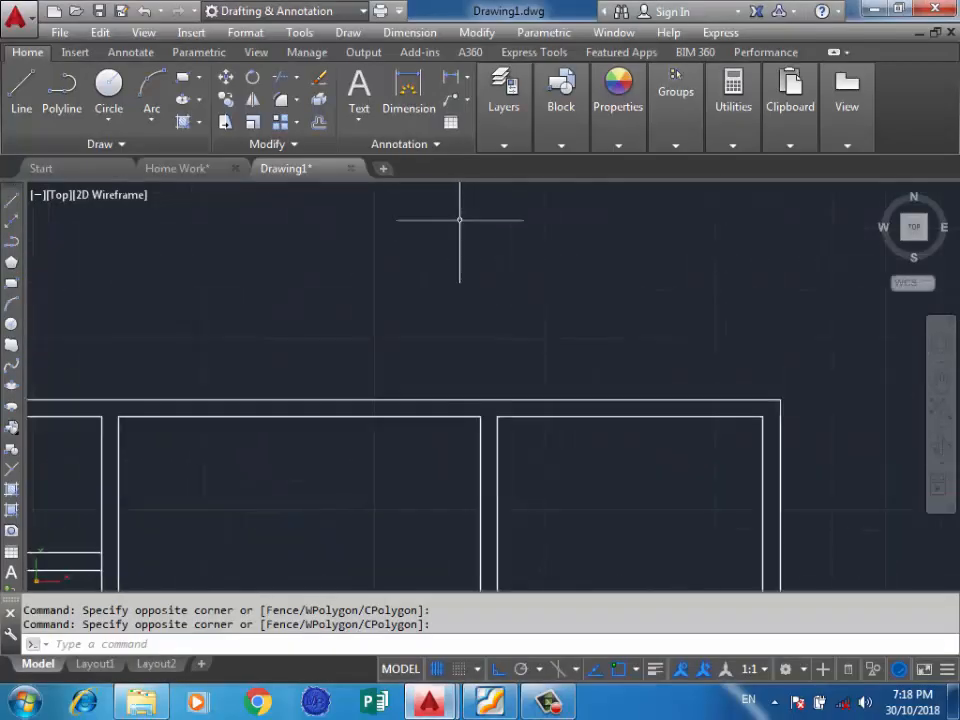
{"action": "scroll", "coordinate": [490, 245], "scroll_direction": "down", "scroll_amount": 3}
{"action": "scroll", "coordinate": [540, 325], "scroll_direction": "up", "scroll_amount": 2}
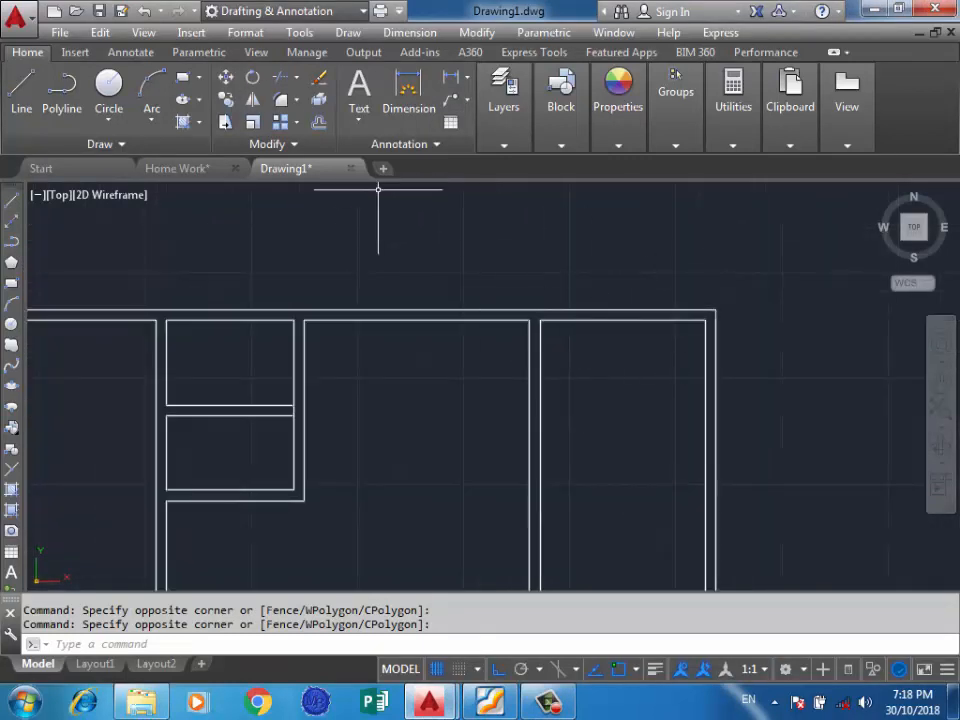
{"action": "left_click", "coordinate": [182, 77]}
{"action": "scroll", "coordinate": [698, 340], "scroll_direction": "up", "scroll_amount": 3}
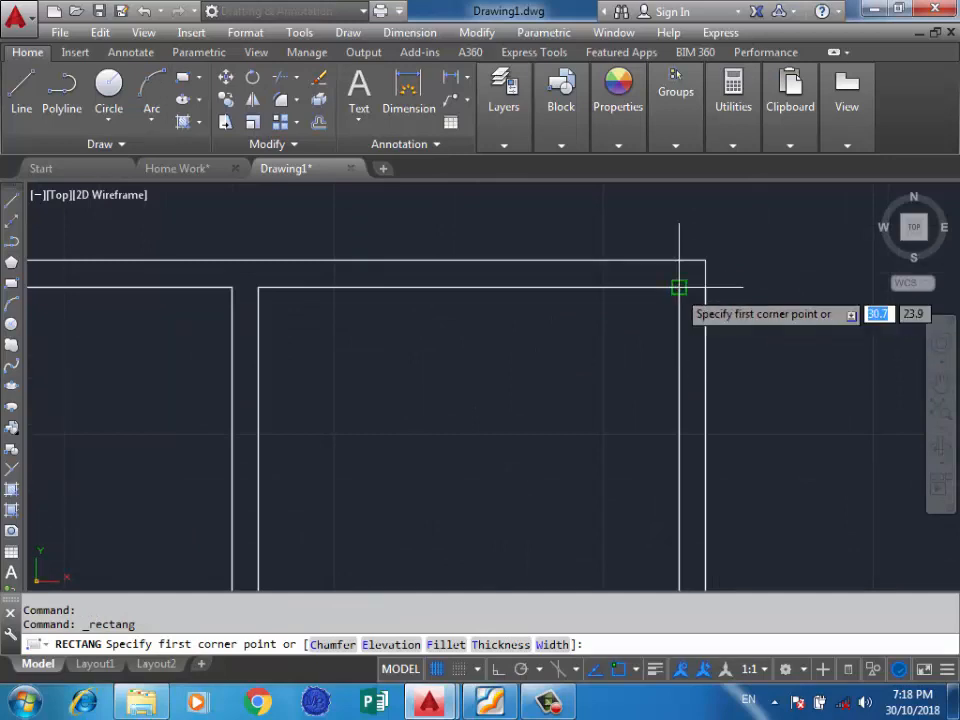
{"action": "left_click", "coordinate": [706, 260]}
{"action": "left_click", "coordinate": [706, 260]}
Step: Draw a column rectangle where the wall between the central and upper-right rooms meets the top outer wall
{"action": "scroll", "coordinate": [786, 297], "scroll_direction": "down", "scroll_amount": 1}
{"action": "scroll", "coordinate": [449, 264], "scroll_direction": "up", "scroll_amount": 1}
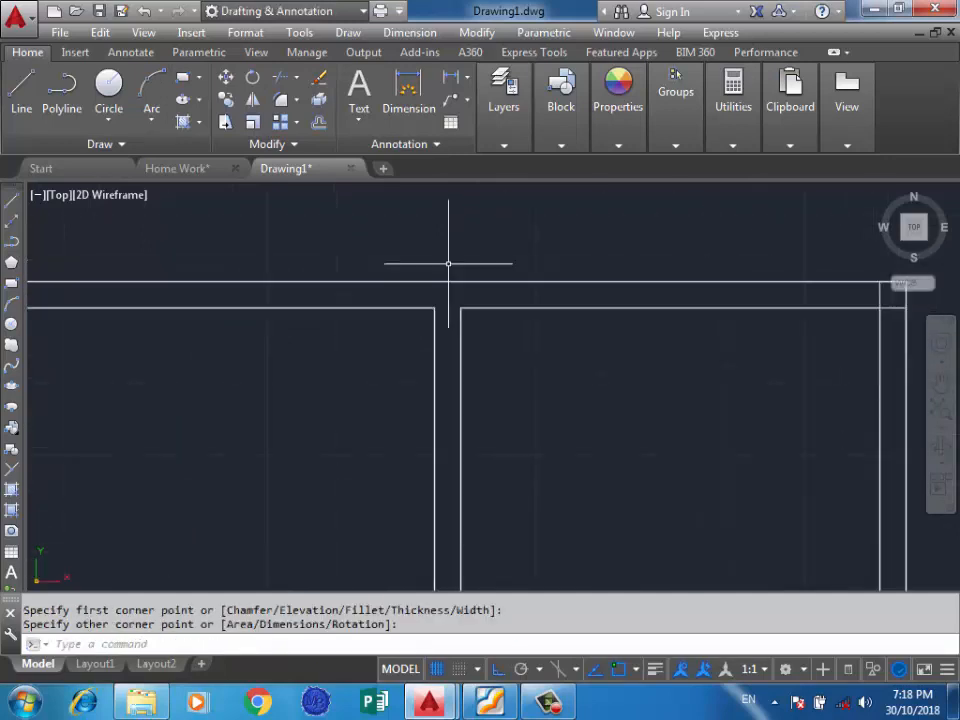
{"action": "key", "text": "Return"}
{"action": "left_click", "coordinate": [434, 308]}
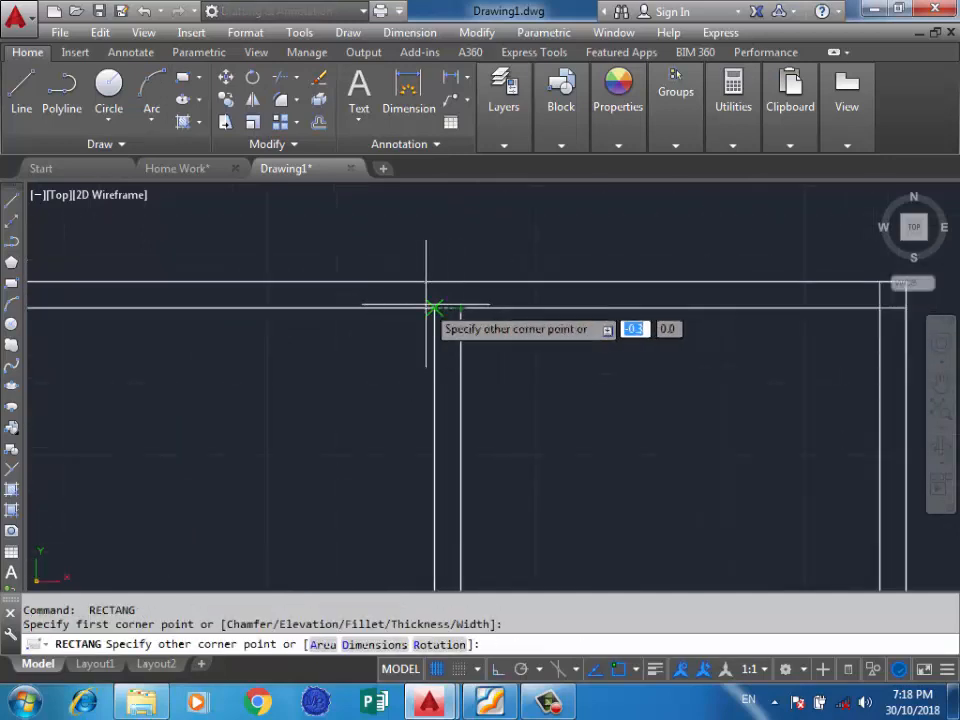
{"action": "scroll", "coordinate": [440, 306], "scroll_direction": "up", "scroll_amount": 1}
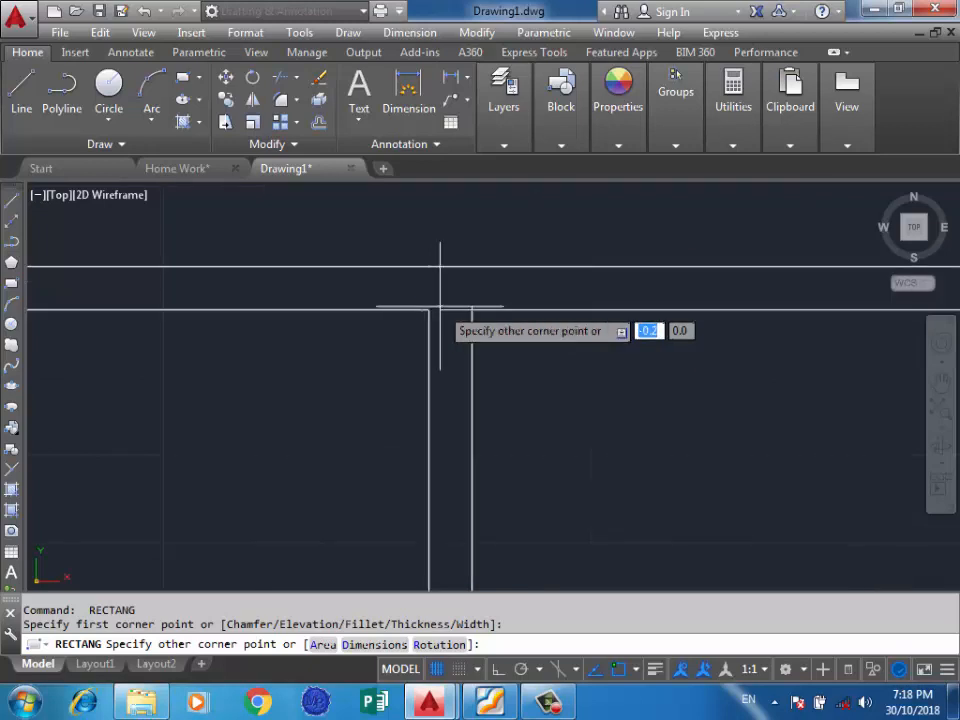
{"action": "left_click", "coordinate": [429, 267]}
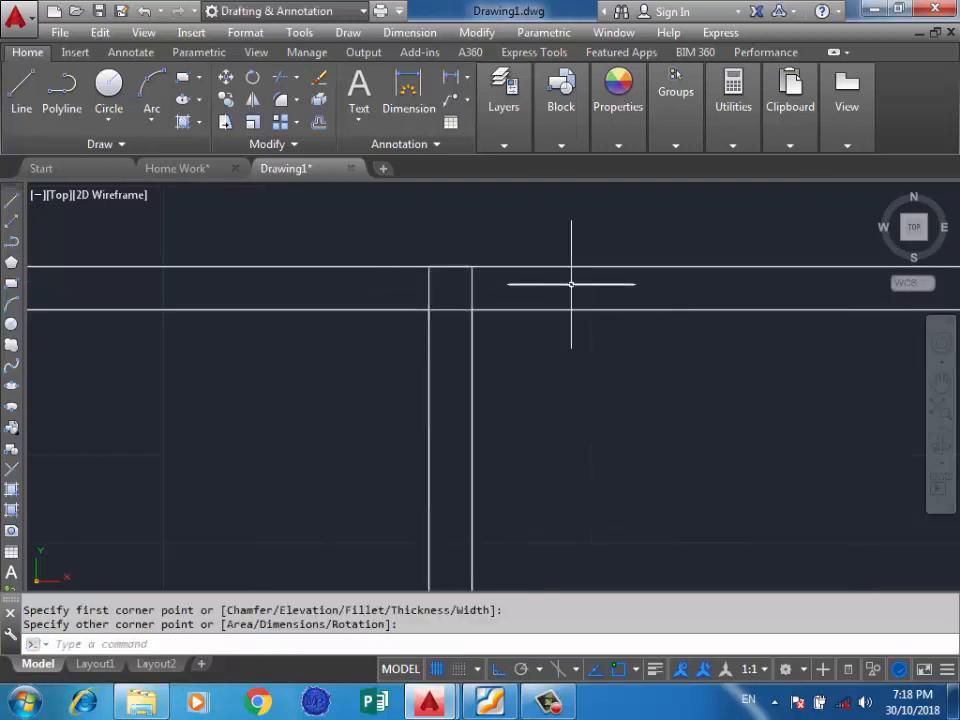
Step: Draw a column rectangle where the wall between the small rooms and the central room meets the top outer wall
{"action": "scroll", "coordinate": [613, 300], "scroll_direction": "down", "scroll_amount": 2}
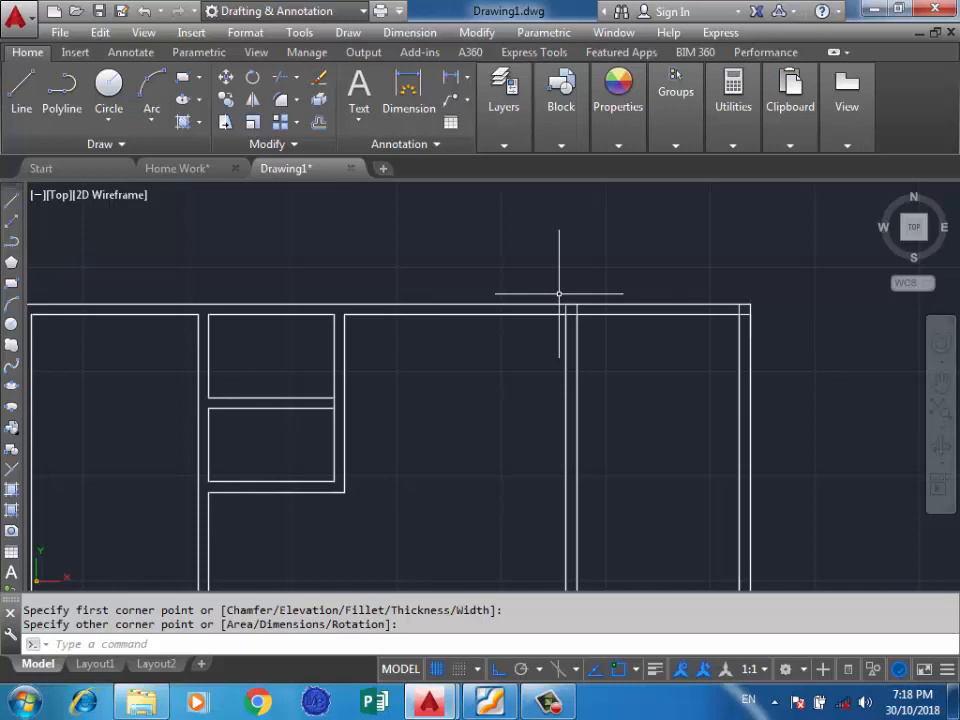
{"action": "scroll", "coordinate": [332, 264], "scroll_direction": "up", "scroll_amount": 2}
{"action": "scroll", "coordinate": [511, 318], "scroll_direction": "down", "scroll_amount": 1}
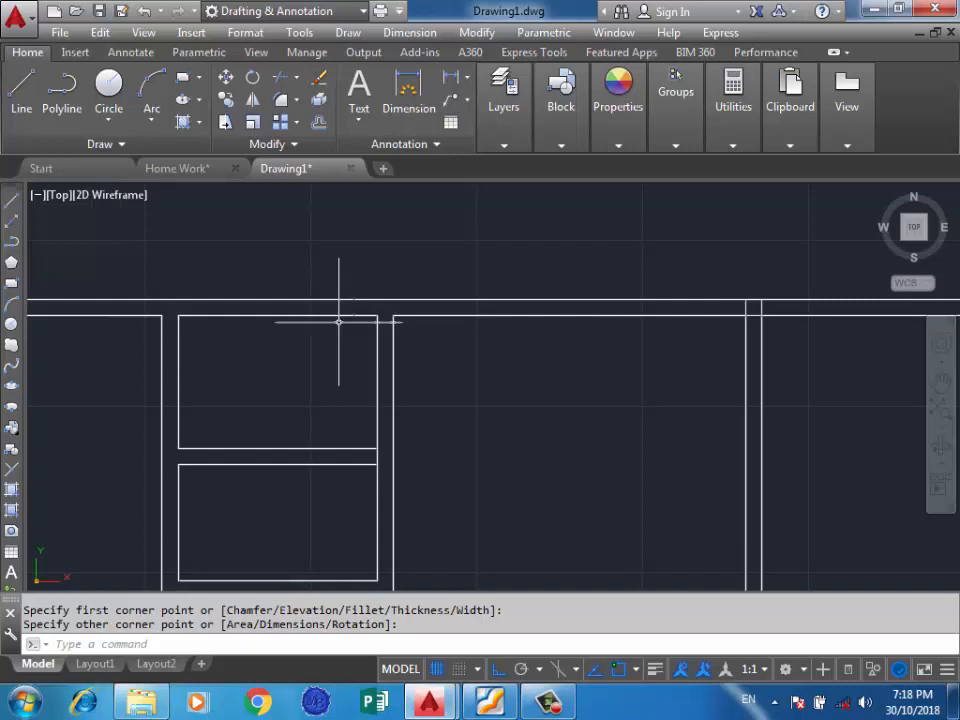
{"action": "scroll", "coordinate": [388, 316], "scroll_direction": "up", "scroll_amount": 2}
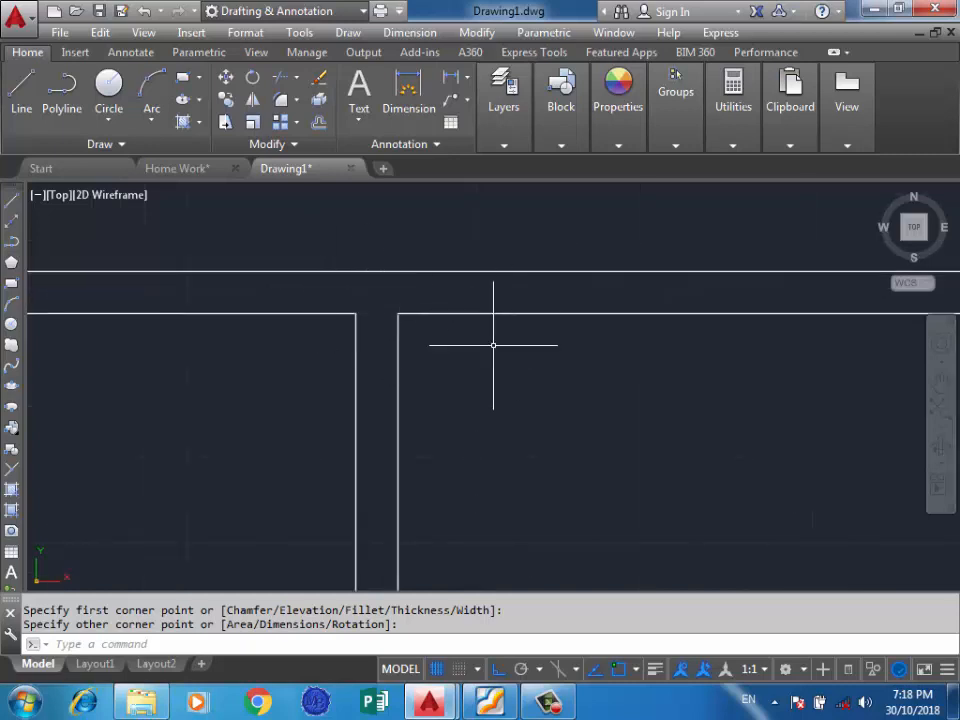
{"action": "key", "text": "Return"}
{"action": "left_click", "coordinate": [398, 314]}
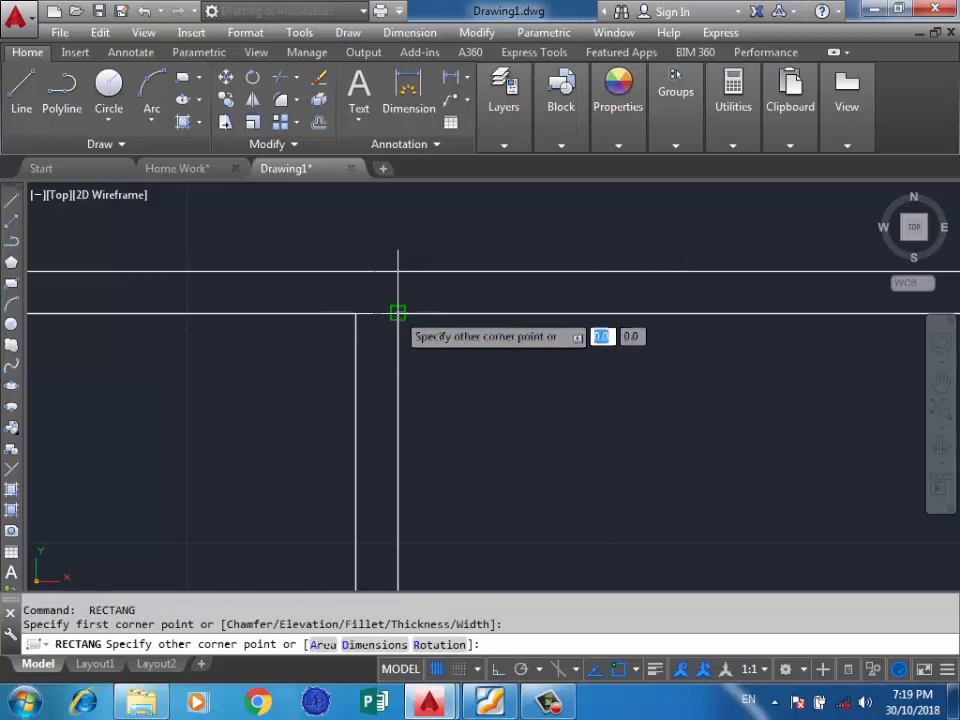
{"action": "left_click", "coordinate": [356, 270]}
Step: Draw a column rectangle where the wall between the upper-left room and the small rooms meets the top outer wall
{"action": "scroll", "coordinate": [371, 302], "scroll_direction": "down", "scroll_amount": 3}
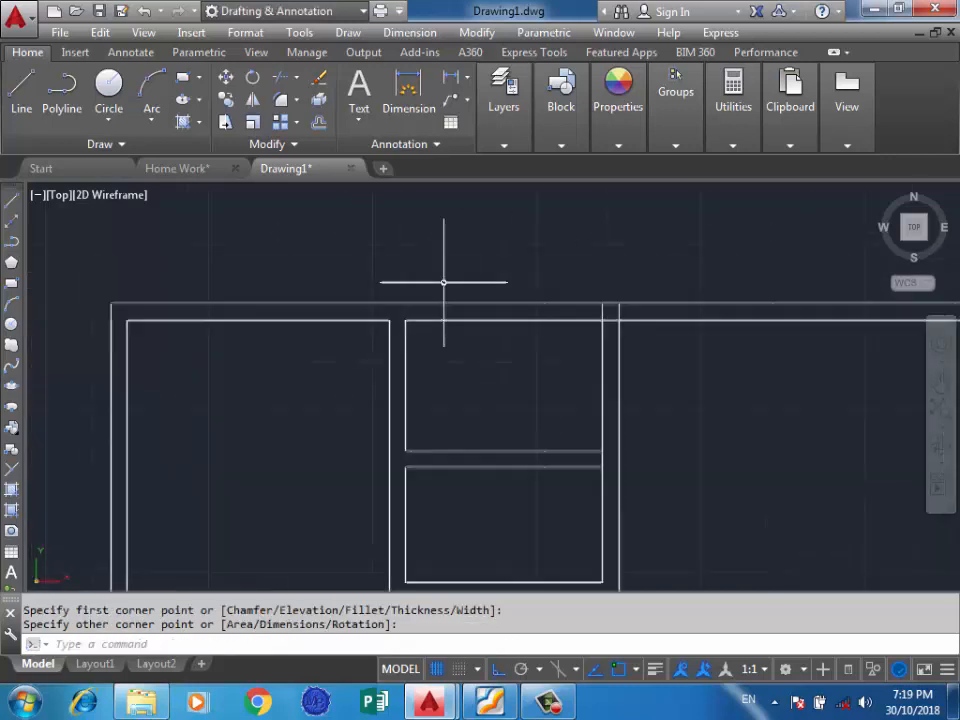
{"action": "scroll", "coordinate": [443, 282], "scroll_direction": "up", "scroll_amount": 2}
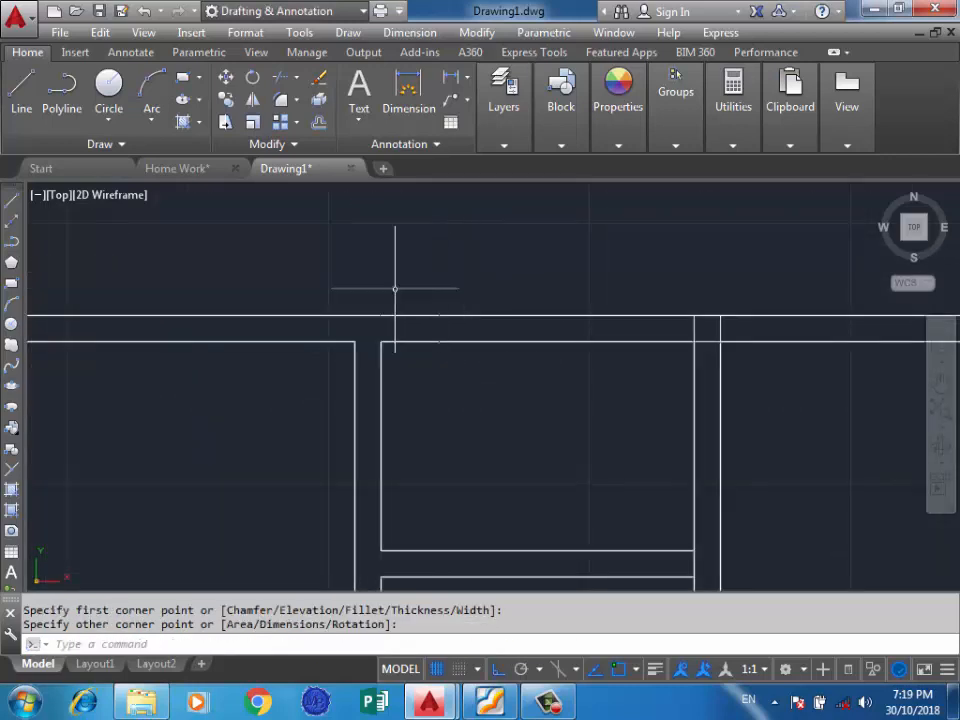
{"action": "key", "text": "Return"}
{"action": "left_click", "coordinate": [355, 341]}
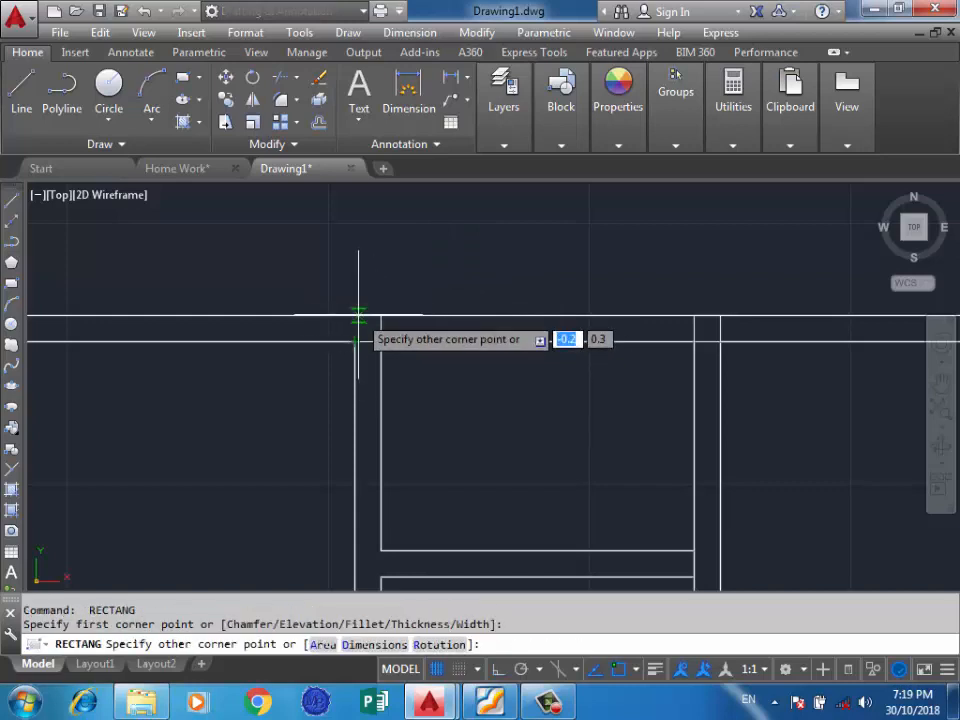
{"action": "left_click", "coordinate": [358, 315]}
{"action": "scroll", "coordinate": [576, 298], "scroll_direction": "down", "scroll_amount": 1}
{"action": "scroll", "coordinate": [434, 326], "scroll_direction": "up", "scroll_amount": 3}
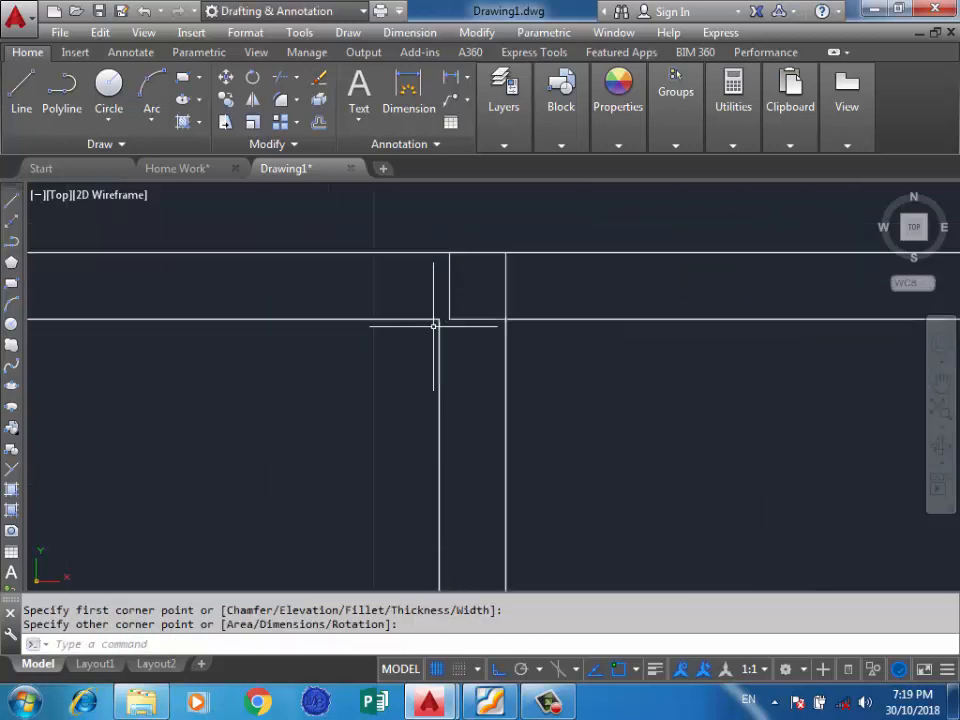
Step: Draw a column rectangle filling the upper-left corner of the outer wall
{"action": "scroll", "coordinate": [625, 315], "scroll_direction": "down", "scroll_amount": 5}
{"action": "scroll", "coordinate": [130, 285], "scroll_direction": "up", "scroll_amount": 5}
{"action": "key", "text": "Return"}
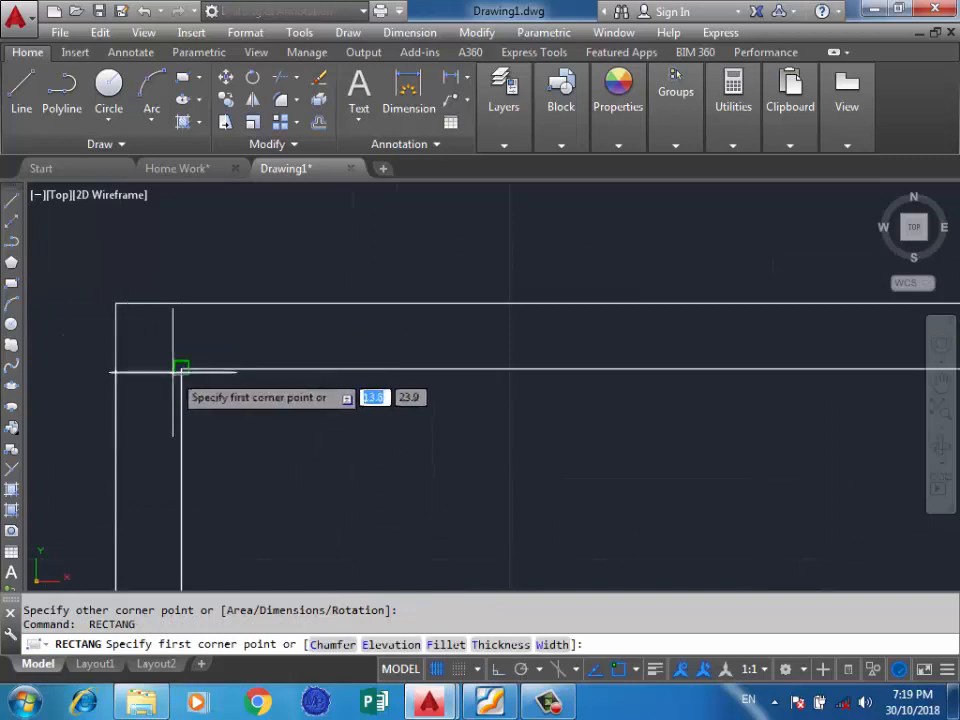
{"action": "left_click", "coordinate": [181, 369]}
{"action": "left_click", "coordinate": [118, 304]}
{"action": "scroll", "coordinate": [189, 291], "scroll_direction": "down", "scroll_amount": 5}
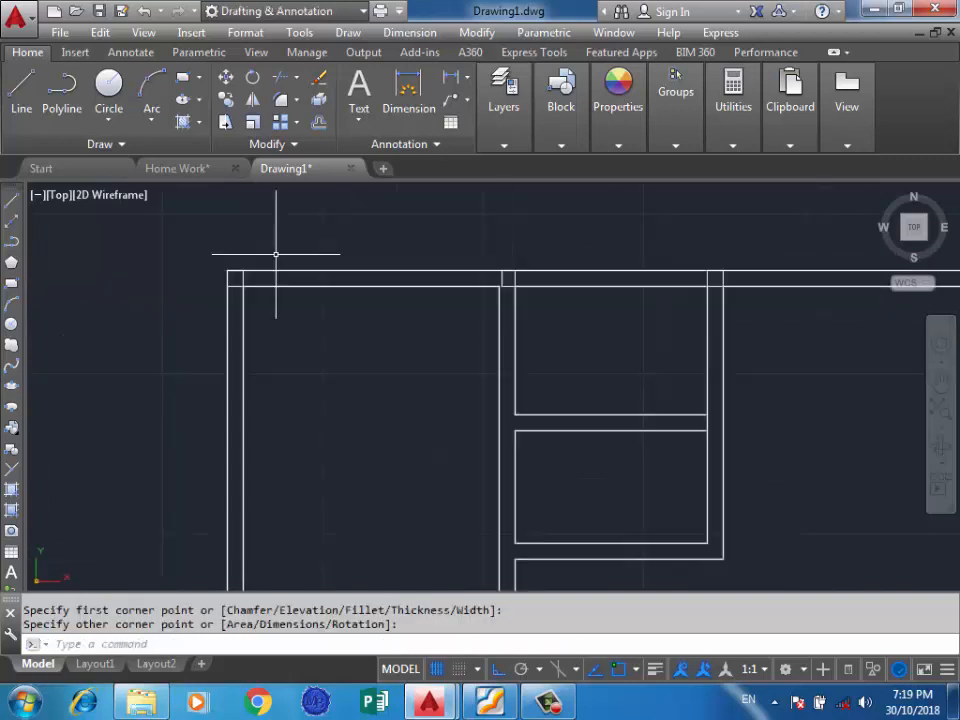
Step: Stretch the lower-left corner of the narrow column rectangle beside the upper-left room onto that room's inner wall corner
{"action": "scroll", "coordinate": [320, 262], "scroll_direction": "down", "scroll_amount": 4}
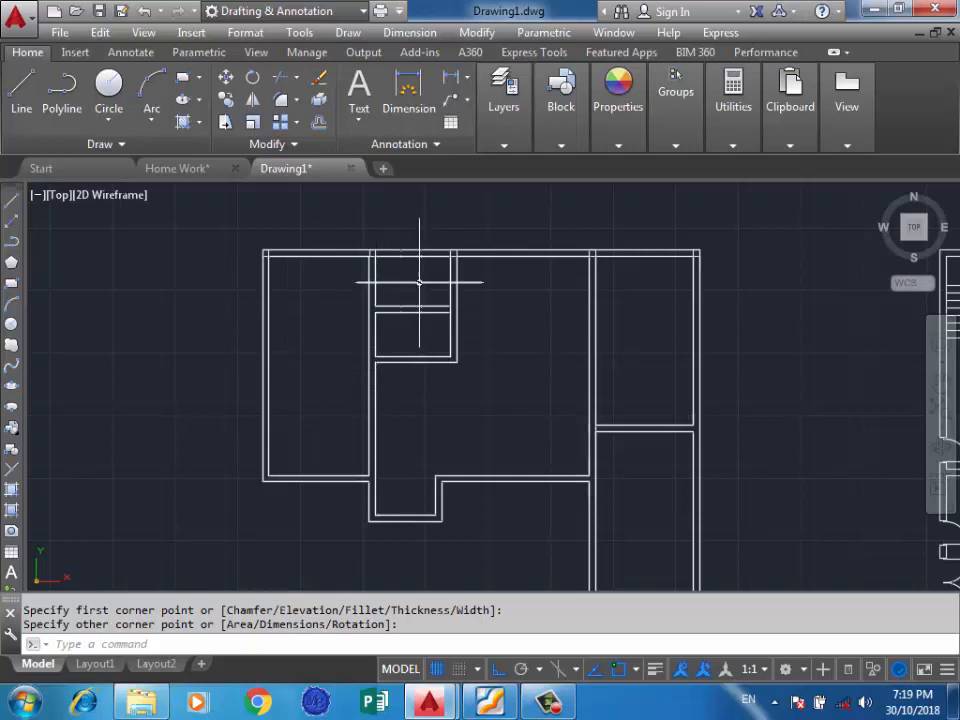
{"action": "scroll", "coordinate": [419, 283], "scroll_direction": "up", "scroll_amount": 7}
{"action": "scroll", "coordinate": [274, 274], "scroll_direction": "down", "scroll_amount": 5}
{"action": "scroll", "coordinate": [353, 294], "scroll_direction": "up", "scroll_amount": 3}
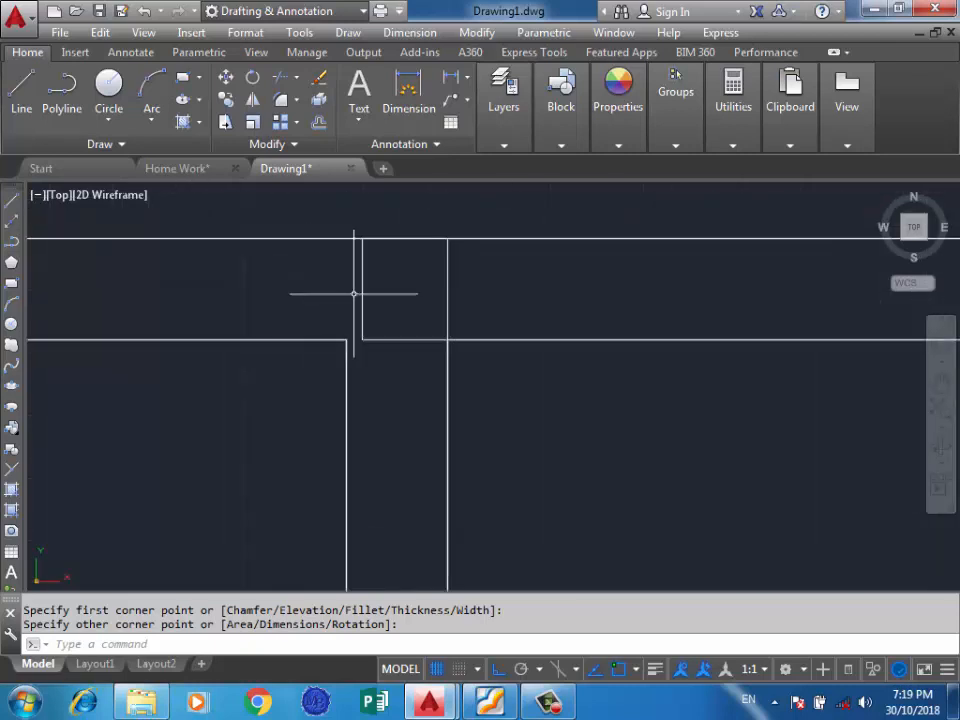
{"action": "left_click", "coordinate": [362, 288]}
{"action": "left_click", "coordinate": [364, 326]}
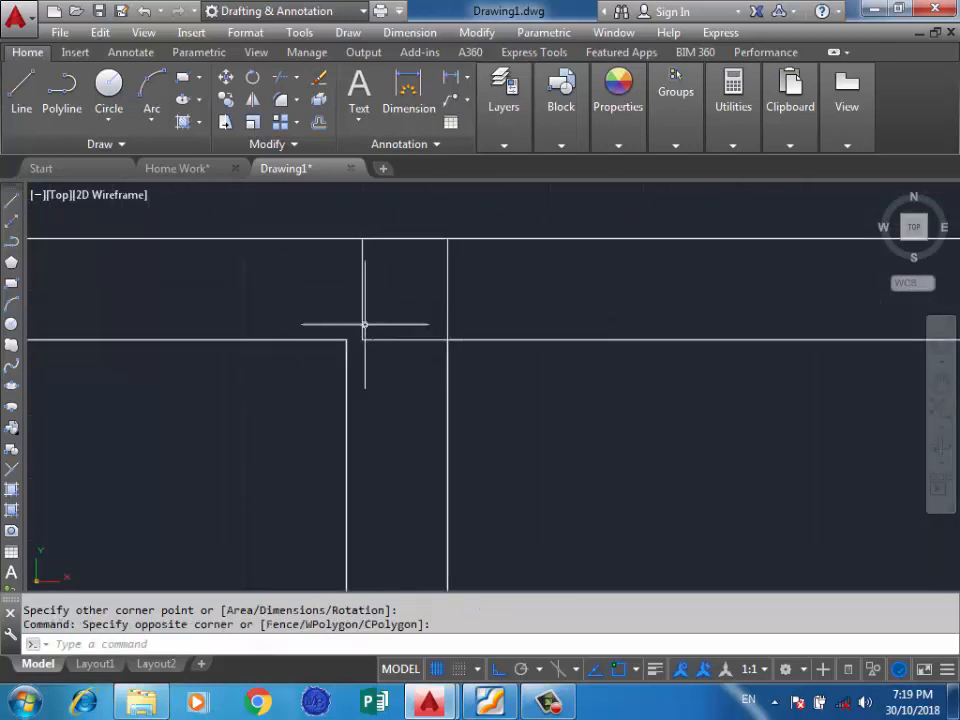
{"action": "left_click", "coordinate": [358, 320]}
{"action": "left_click", "coordinate": [352, 340]}
{"action": "left_click", "coordinate": [361, 340]}
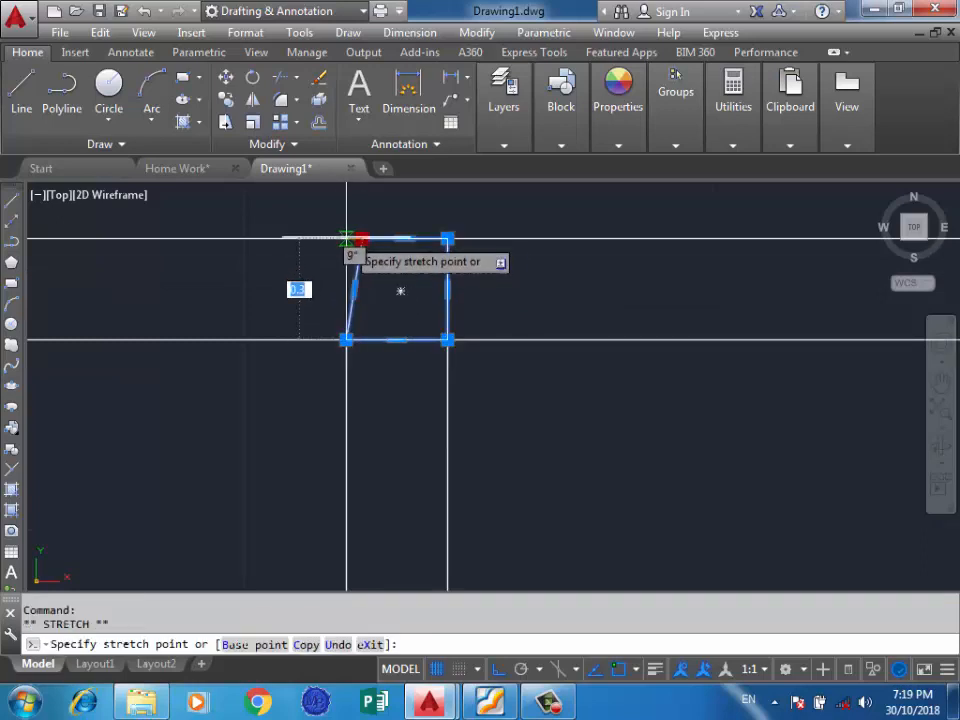
{"action": "scroll", "coordinate": [343, 236], "scroll_direction": "up", "scroll_amount": 5}
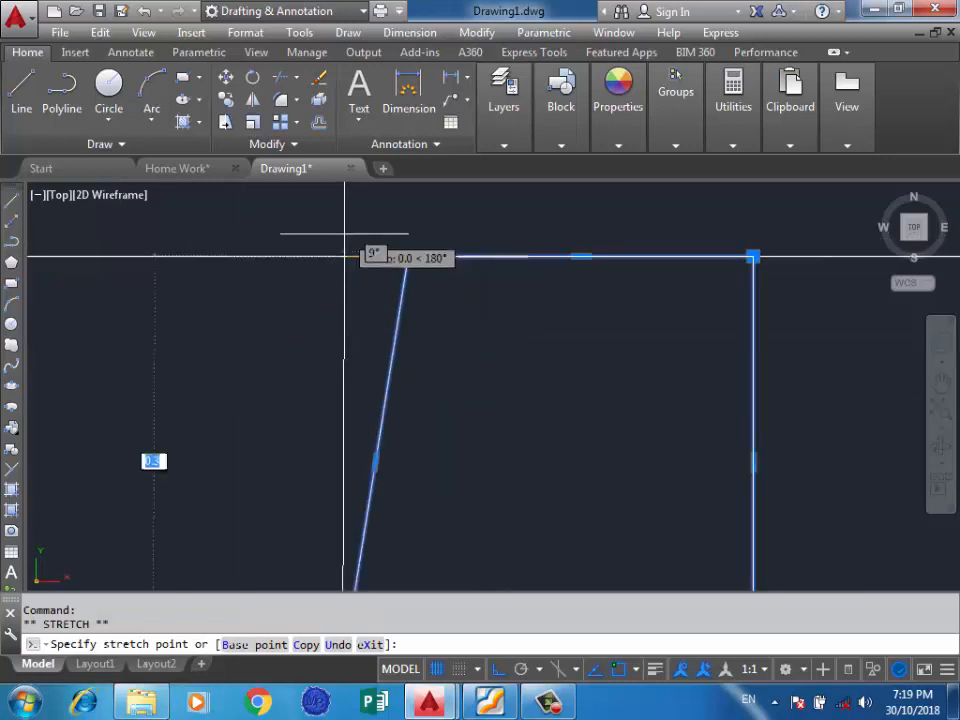
{"action": "scroll", "coordinate": [340, 255], "scroll_direction": "down", "scroll_amount": 3}
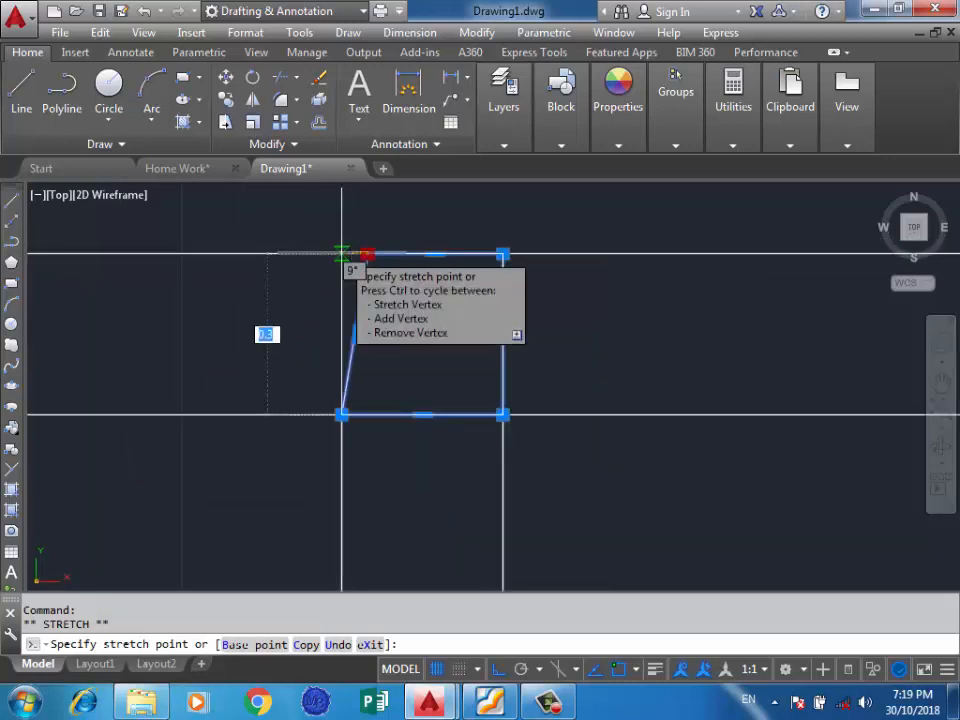
{"action": "key", "text": "Escape"}
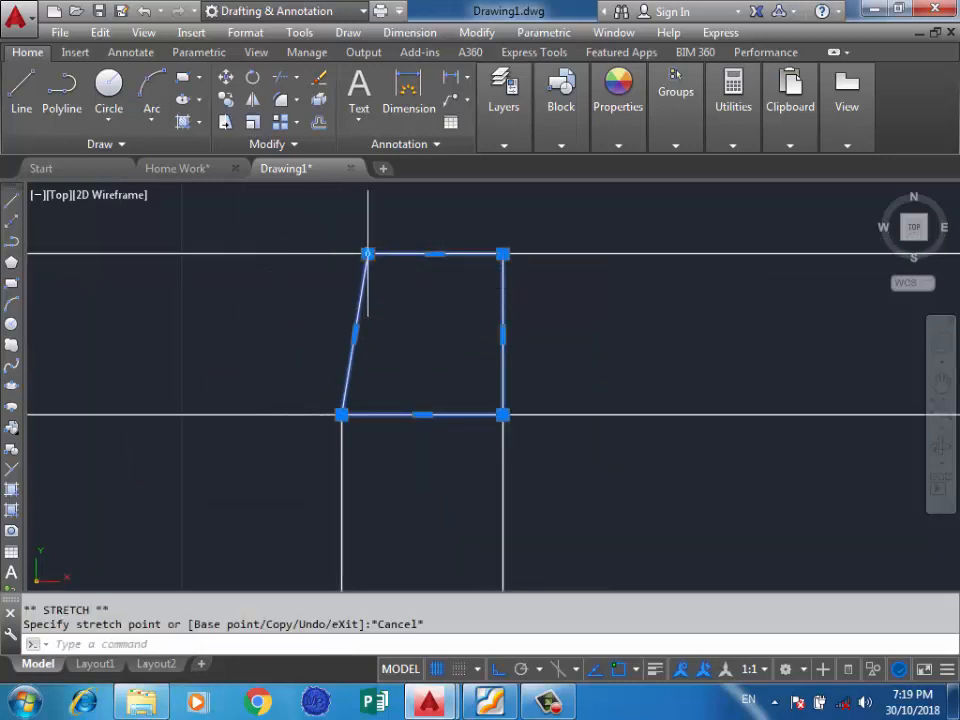
Step: Draw a vertical helper line from the upper-left room's inner wall corner up to the outer line of the top wall
{"action": "left_click", "coordinate": [21, 90]}
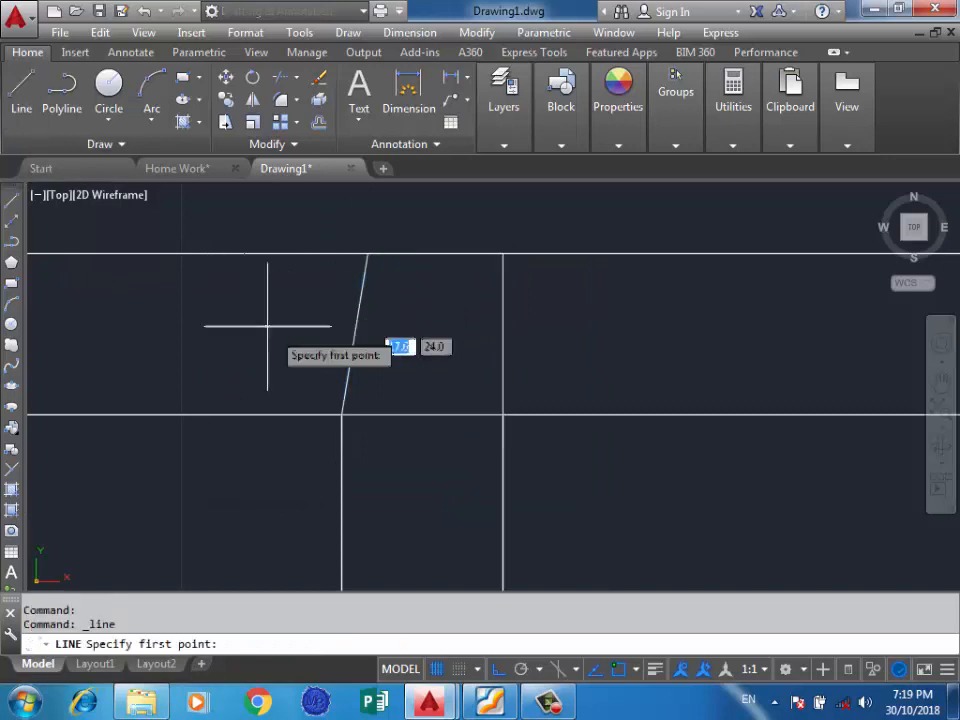
{"action": "left_click", "coordinate": [341, 414]}
{"action": "left_click", "coordinate": [341, 255]}
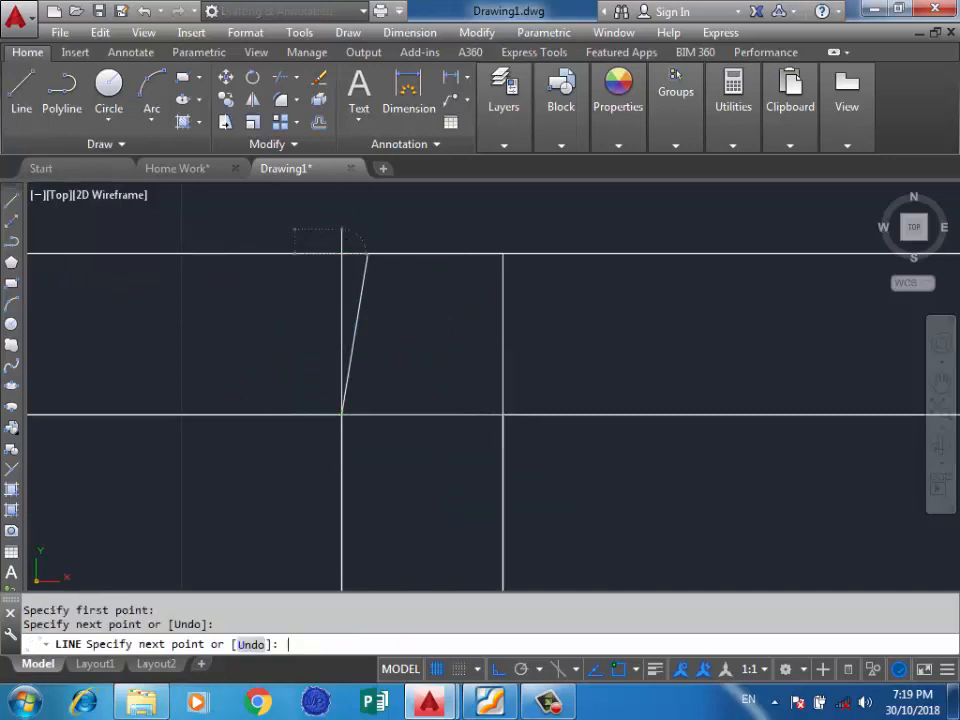
{"action": "key", "text": "Escape"}
Step: Stretch the slanted column's upper-left corner to the upper end of the helper line and clear the selection
{"action": "left_click", "coordinate": [371, 285]}
{"action": "left_click", "coordinate": [349, 289]}
{"action": "left_click", "coordinate": [368, 254]}
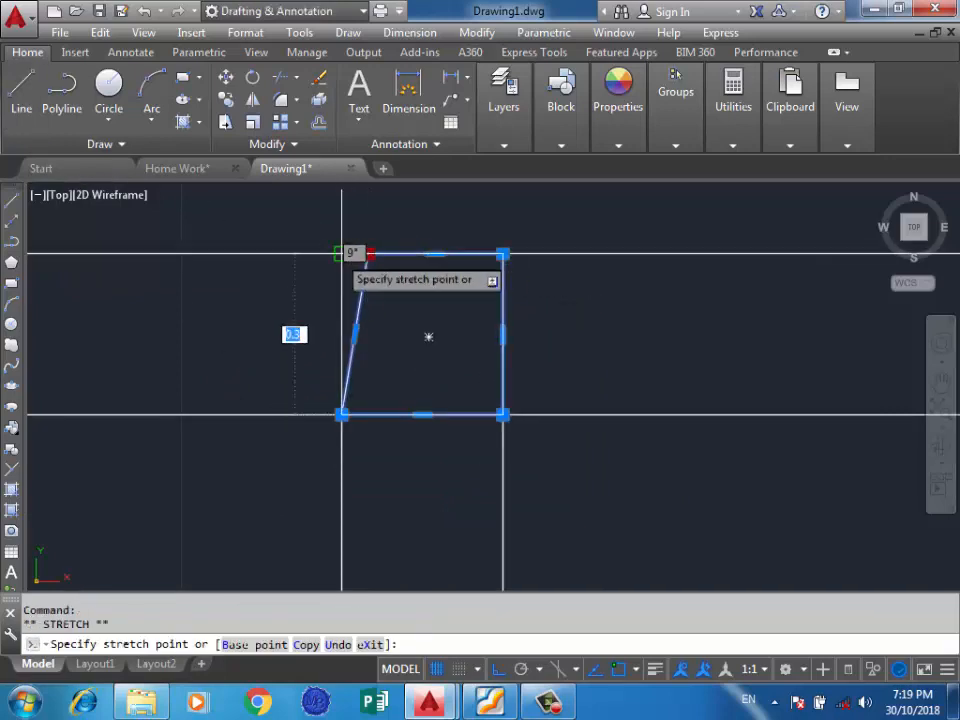
{"action": "left_click", "coordinate": [341, 254]}
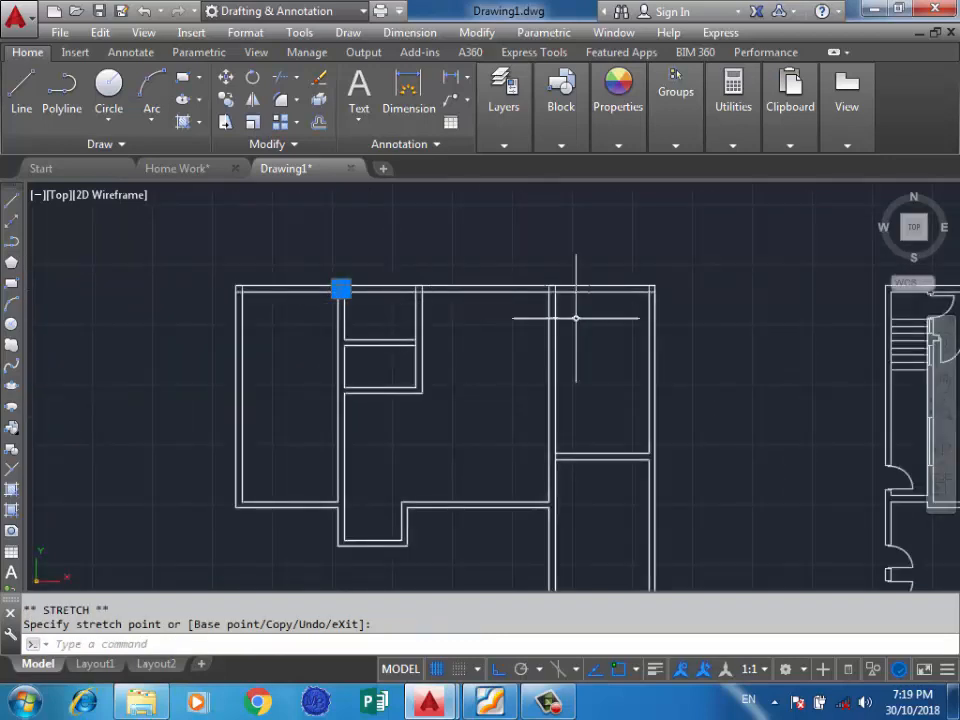
{"action": "key", "text": "Escape"}
Step: Copy the column from the upper-right corner of the outer wall straight down to the right wall's junction with the inner cross wall
{"action": "scroll", "coordinate": [642, 275], "scroll_direction": "up", "scroll_amount": 4}
{"action": "scroll", "coordinate": [694, 388], "scroll_direction": "up", "scroll_amount": 2}
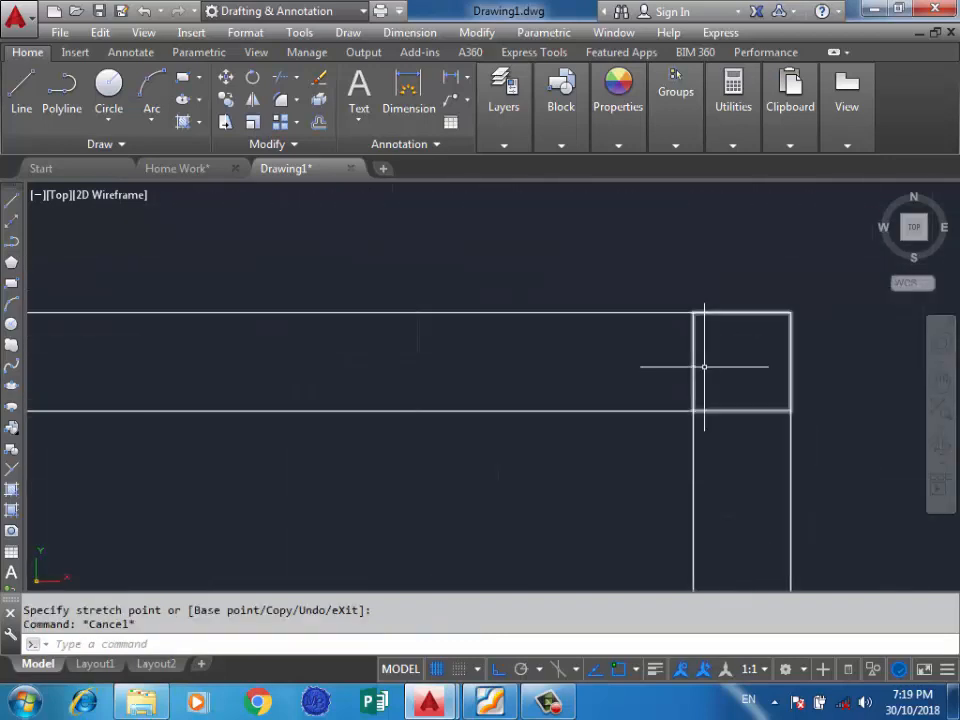
{"action": "left_click", "coordinate": [705, 366]}
{"action": "left_click", "coordinate": [631, 364]}
{"action": "type", "text": "c"}
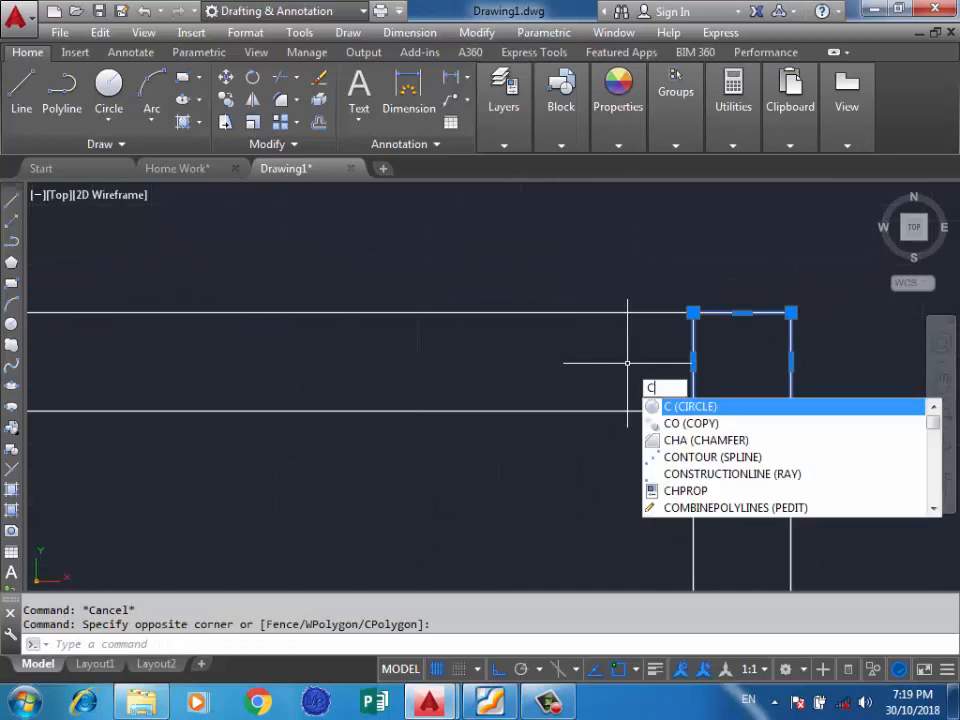
{"action": "key", "text": "Return"}
{"action": "scroll", "coordinate": [677, 388], "scroll_direction": "down", "scroll_amount": 4}
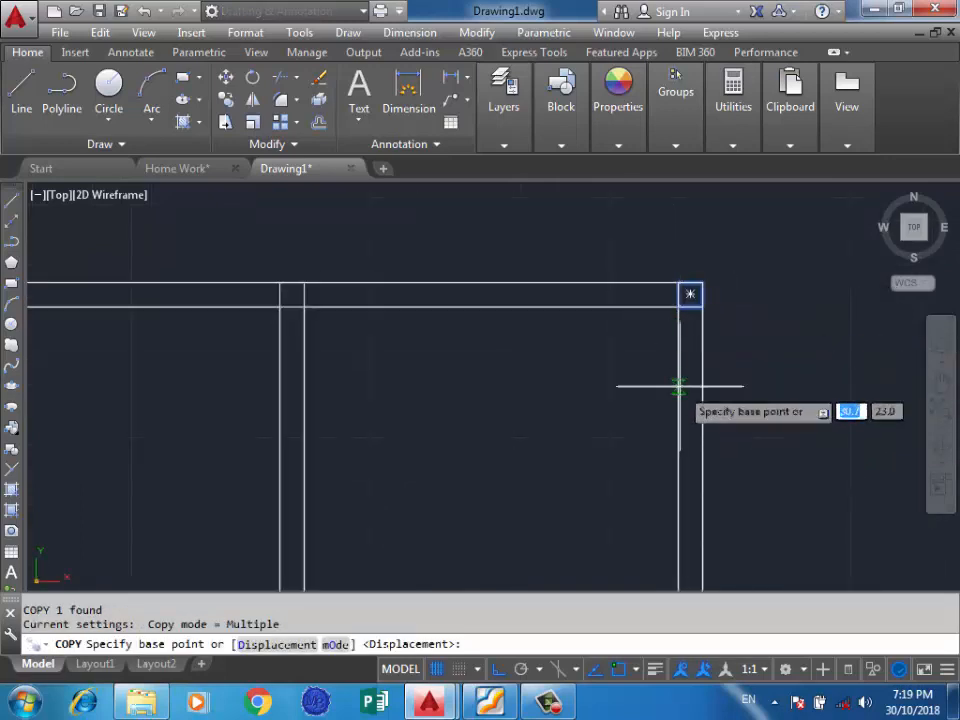
{"action": "scroll", "coordinate": [673, 298], "scroll_direction": "up", "scroll_amount": 4}
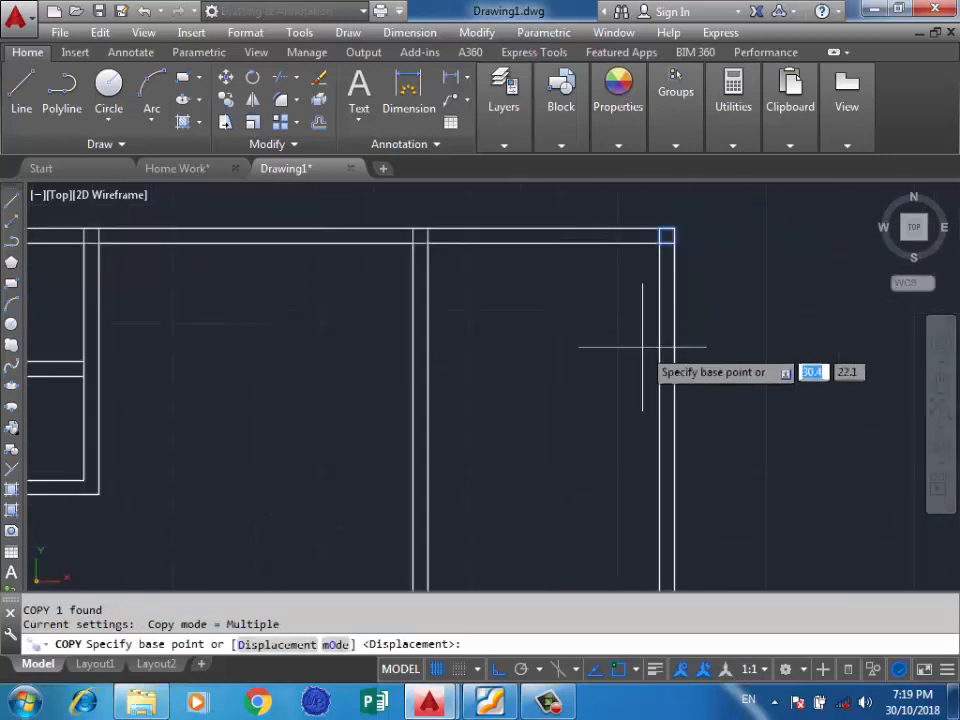
{"action": "scroll", "coordinate": [662, 238], "scroll_direction": "up", "scroll_amount": 3}
{"action": "left_click", "coordinate": [652, 237]}
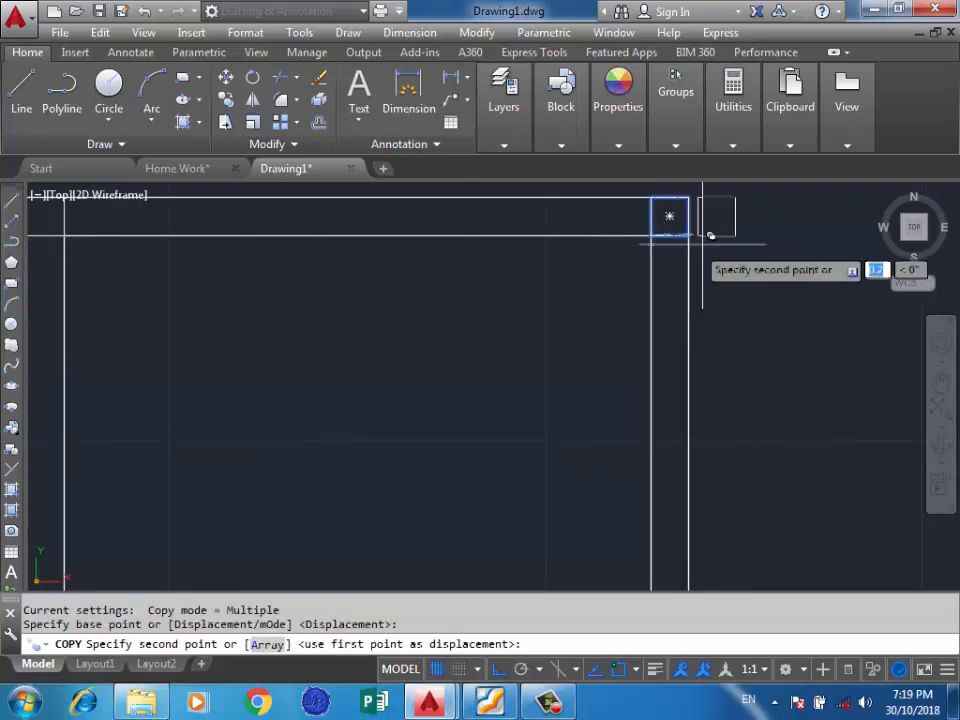
{"action": "scroll", "coordinate": [725, 300], "scroll_direction": "down", "scroll_amount": 3}
{"action": "scroll", "coordinate": [716, 460], "scroll_direction": "up", "scroll_amount": 4}
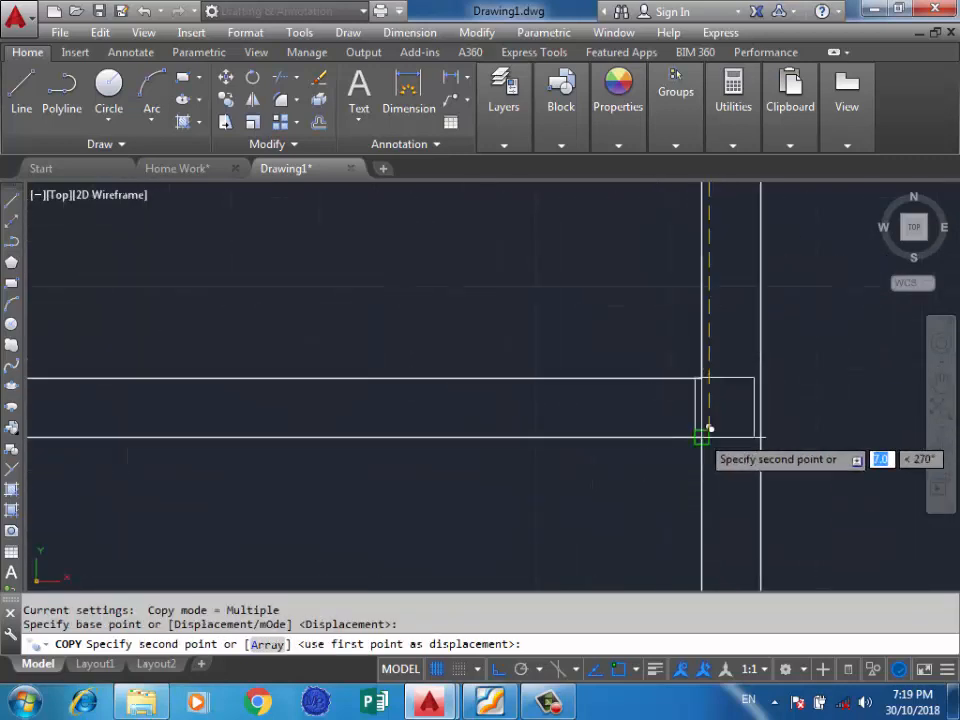
{"action": "left_click", "coordinate": [710, 430]}
{"action": "scroll", "coordinate": [904, 321], "scroll_direction": "down", "scroll_amount": 3}
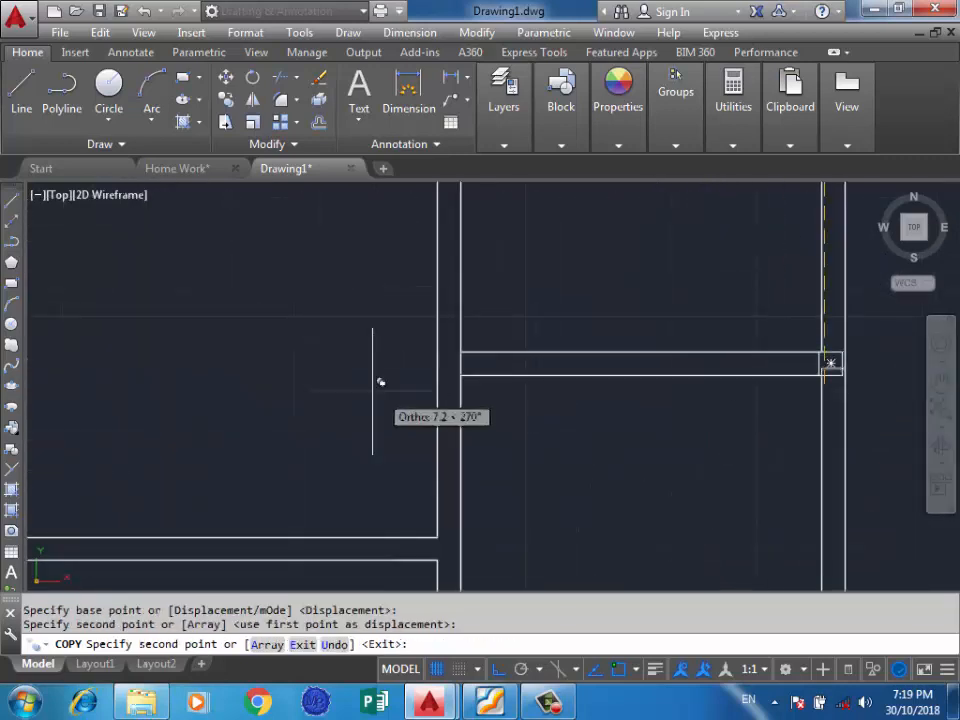
{"action": "scroll", "coordinate": [480, 380], "scroll_direction": "up", "scroll_amount": 3}
{"action": "key", "text": "Return"}
Step: Move the copied column by its lower-left corner onto the inner wall corner so it fills the right wall junction
{"action": "scroll", "coordinate": [316, 334], "scroll_direction": "down", "scroll_amount": 3}
{"action": "scroll", "coordinate": [594, 335], "scroll_direction": "up", "scroll_amount": 4}
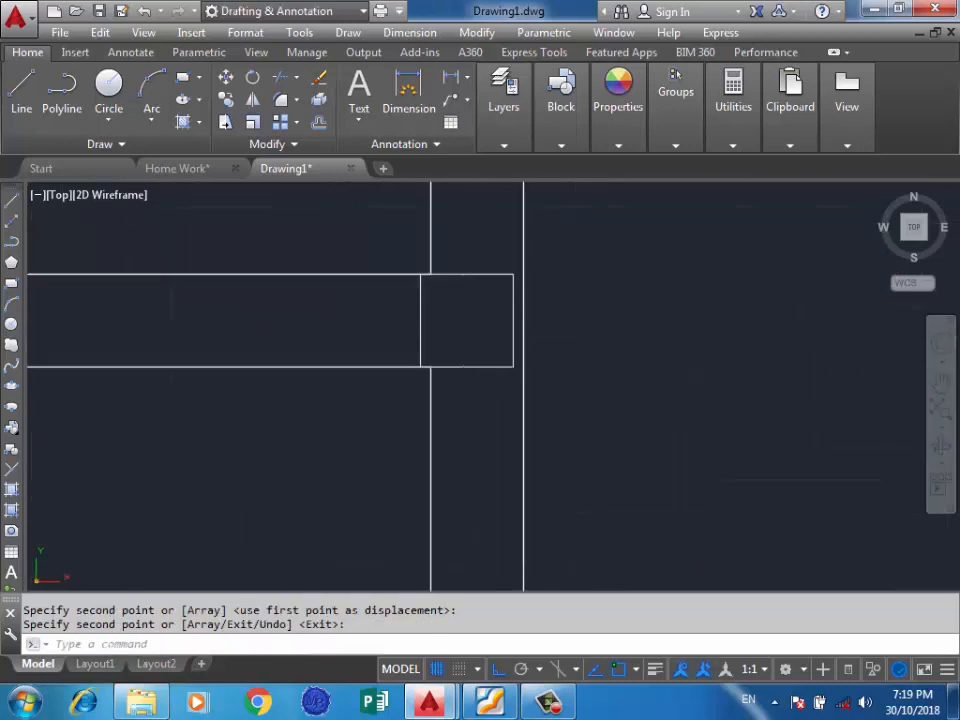
{"action": "left_click", "coordinate": [452, 331]}
{"action": "left_click", "coordinate": [380, 330]}
{"action": "key", "text": "Return"}
{"action": "scroll", "coordinate": [420, 360], "scroll_direction": "up", "scroll_amount": 2}
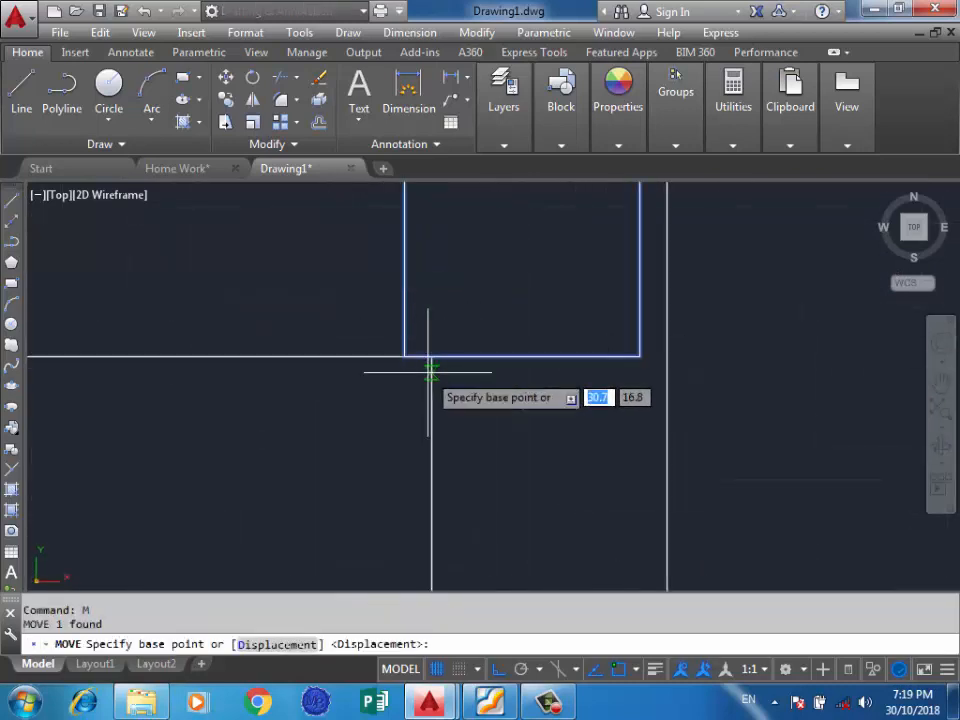
{"action": "left_click", "coordinate": [403, 354]}
{"action": "left_click", "coordinate": [437, 353]}
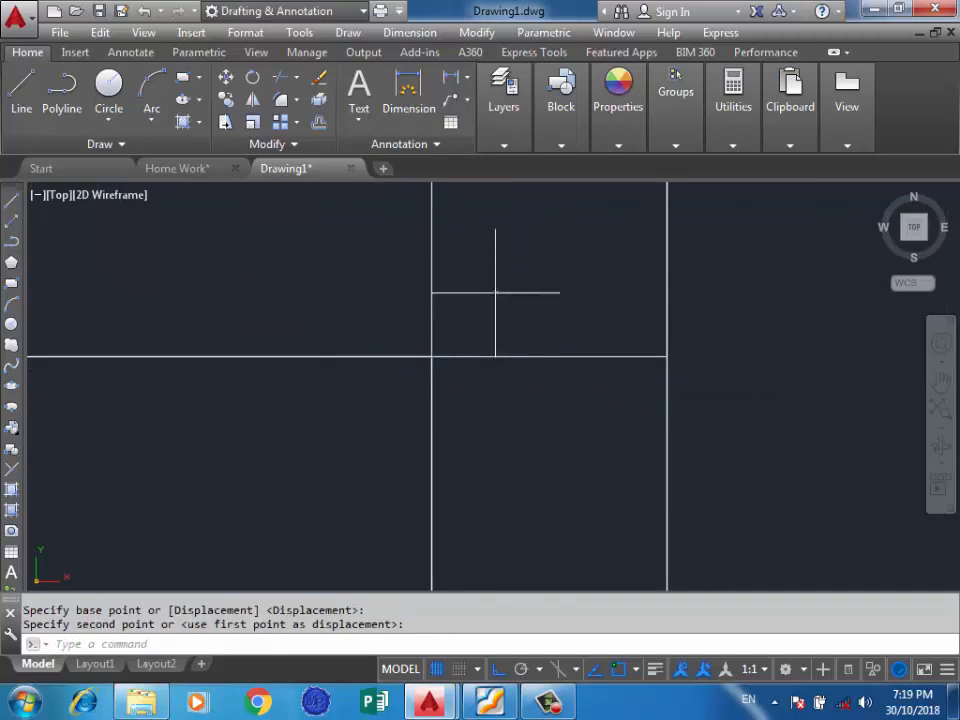
Step: Copy the right wall junction's column to both ends of the upper-left room's bottom wall
{"action": "left_click", "coordinate": [357, 299]}
{"action": "type", "text": "co"}
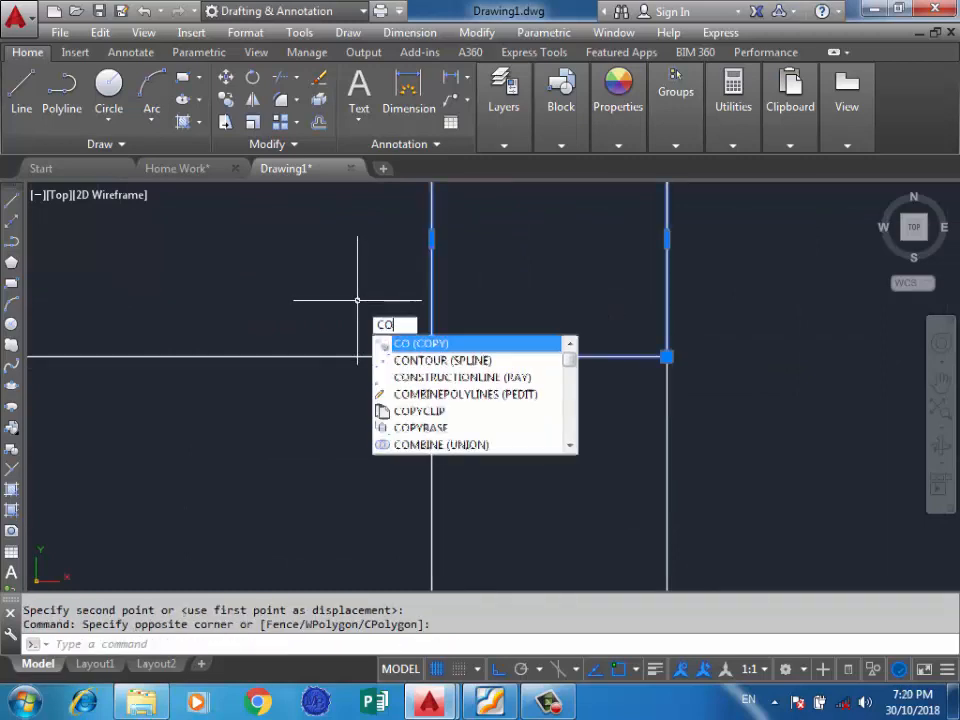
{"action": "key", "text": "Return"}
{"action": "left_click", "coordinate": [431, 356]}
{"action": "scroll", "coordinate": [683, 331], "scroll_direction": "down", "scroll_amount": 6}
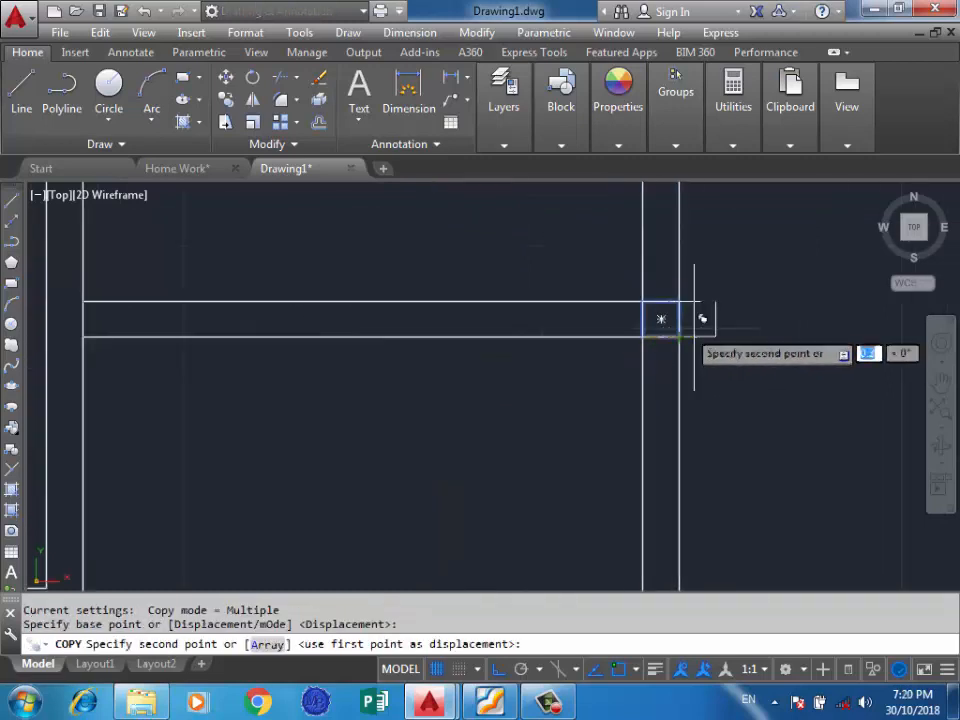
{"action": "scroll", "coordinate": [598, 273], "scroll_direction": "down", "scroll_amount": 1}
{"action": "scroll", "coordinate": [511, 390], "scroll_direction": "up", "scroll_amount": 3}
{"action": "scroll", "coordinate": [505, 277], "scroll_direction": "down", "scroll_amount": 4}
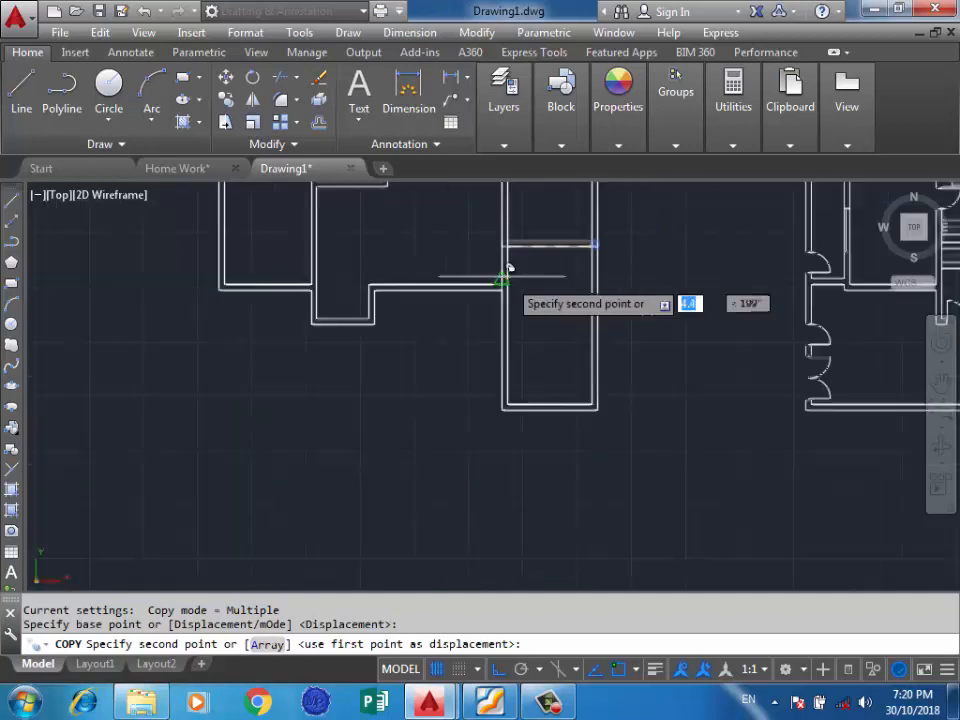
{"action": "scroll", "coordinate": [617, 400], "scroll_direction": "up", "scroll_amount": 3}
{"action": "scroll", "coordinate": [456, 400], "scroll_direction": "down", "scroll_amount": 2}
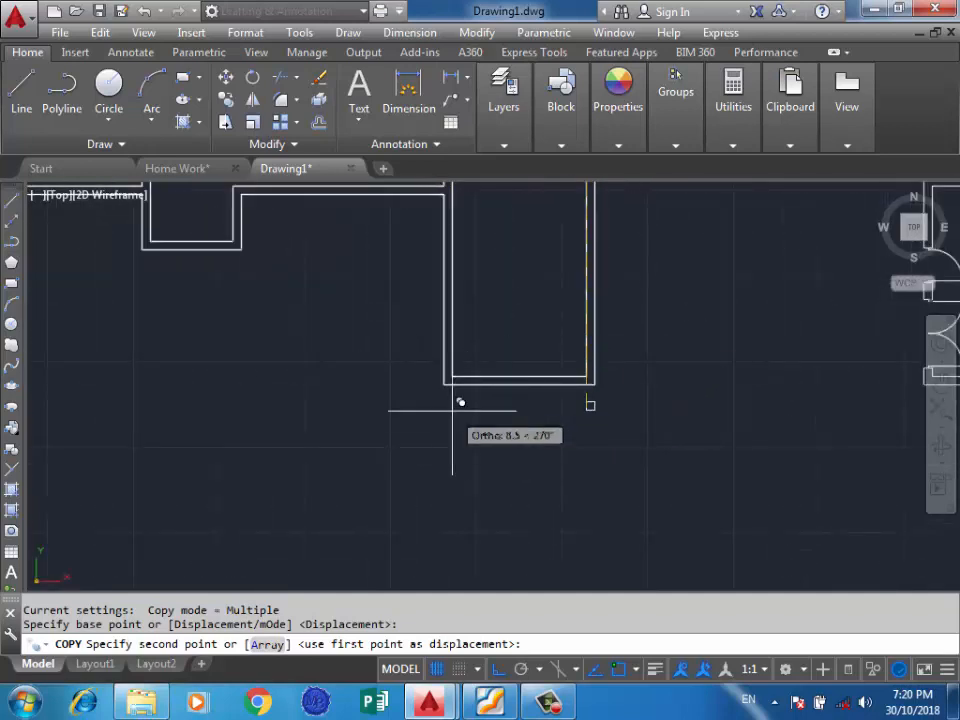
{"action": "scroll", "coordinate": [600, 376], "scroll_direction": "up", "scroll_amount": 2}
{"action": "scroll", "coordinate": [620, 374], "scroll_direction": "down", "scroll_amount": 5}
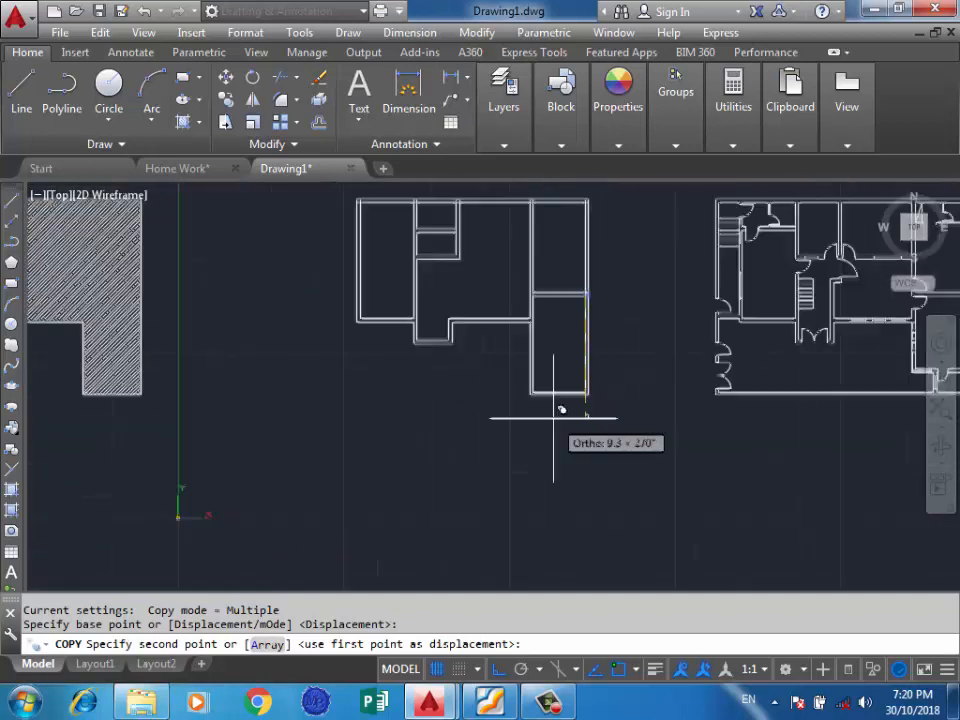
{"action": "scroll", "coordinate": [445, 330], "scroll_direction": "up", "scroll_amount": 6}
{"action": "scroll", "coordinate": [455, 355], "scroll_direction": "up", "scroll_amount": 2}
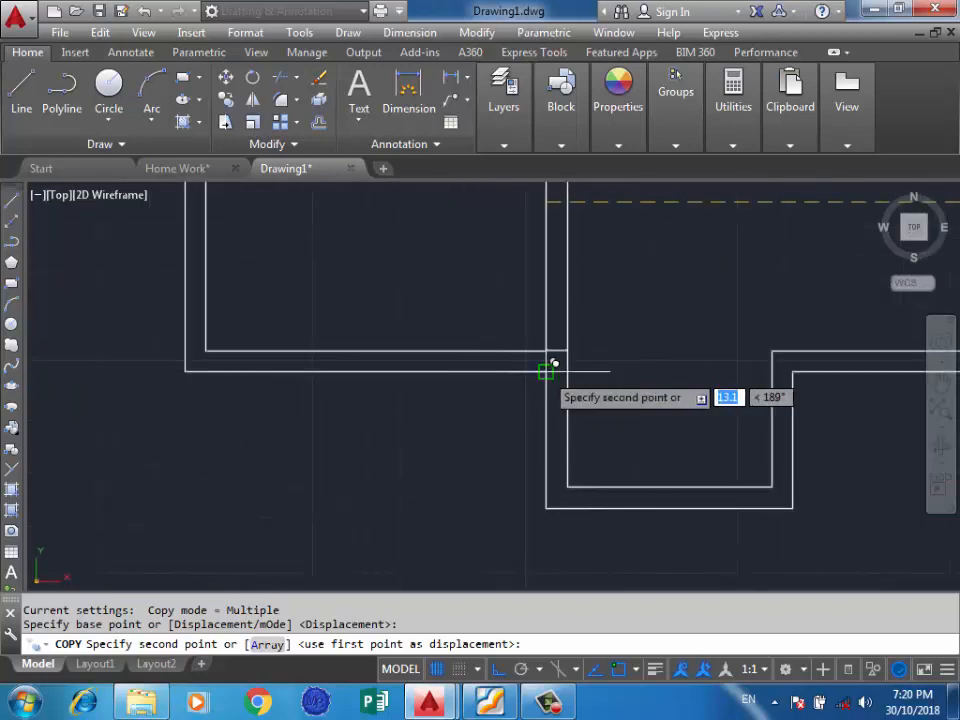
{"action": "left_click", "coordinate": [555, 363]}
{"action": "left_click", "coordinate": [189, 364]}
{"action": "scroll", "coordinate": [347, 399], "scroll_direction": "down", "scroll_amount": 3}
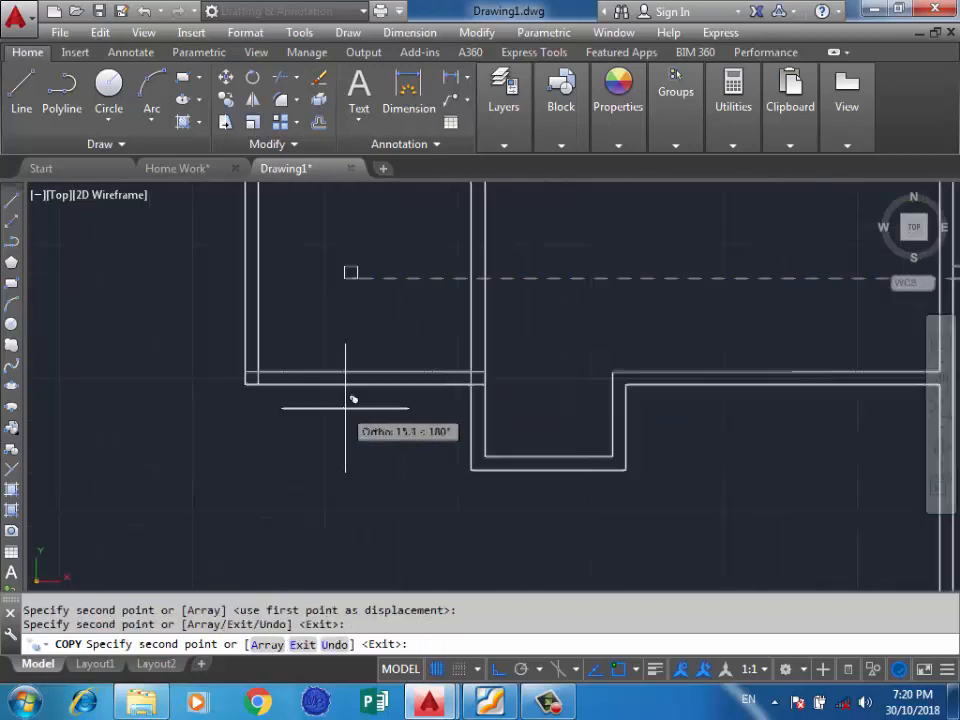
{"action": "scroll", "coordinate": [440, 228], "scroll_direction": "up", "scroll_amount": 4}
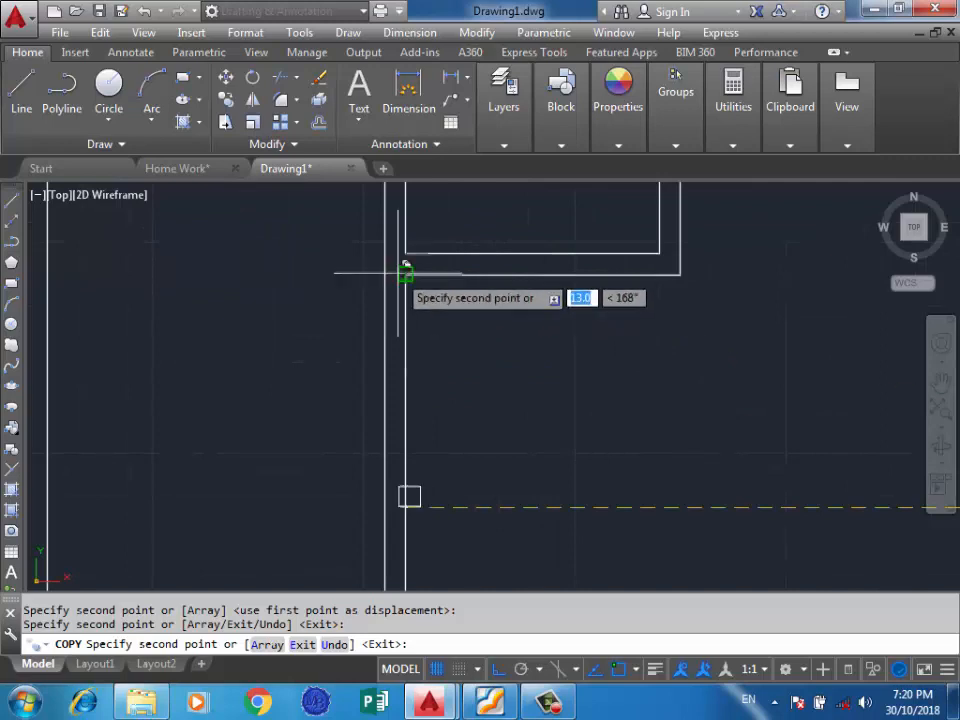
{"action": "key", "text": "Return"}
Step: Copy the column at the right end of that bottom wall to both ends of the small rooms' lower wall
{"action": "scroll", "coordinate": [441, 242], "scroll_direction": "down", "scroll_amount": 3}
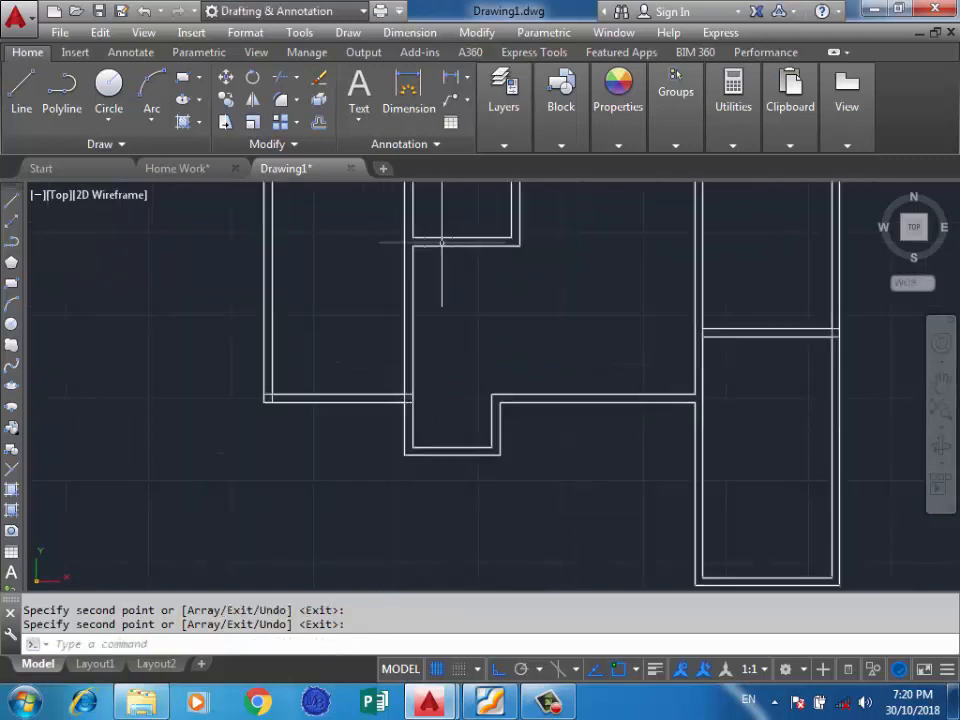
{"action": "scroll", "coordinate": [400, 395], "scroll_direction": "up", "scroll_amount": 6}
{"action": "key", "text": "Return"}
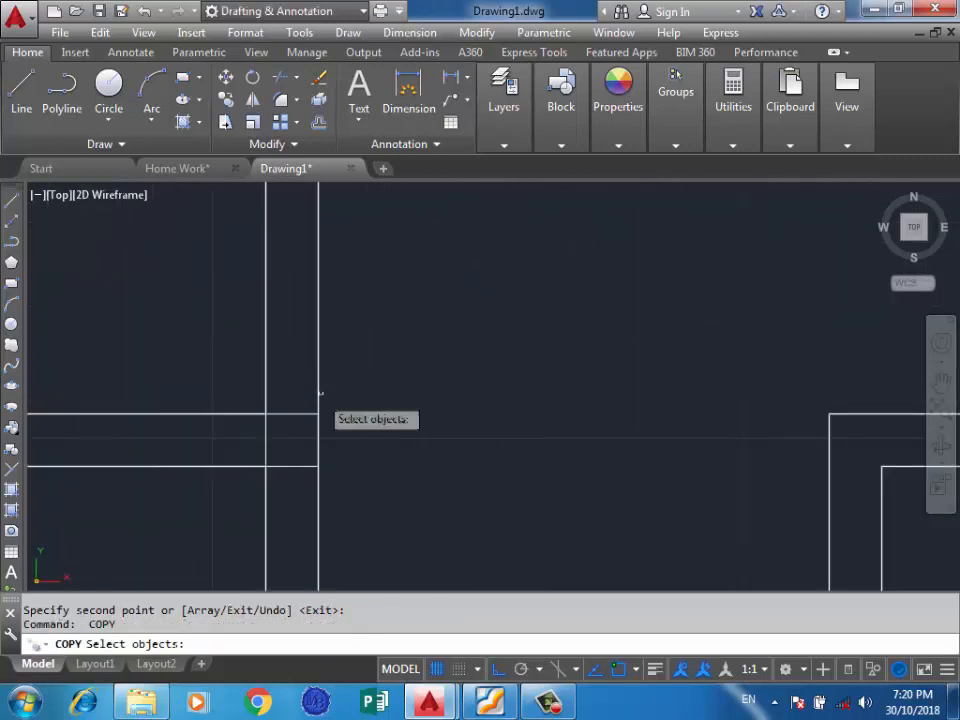
{"action": "left_click", "coordinate": [279, 435]}
{"action": "left_click", "coordinate": [210, 456]}
{"action": "key", "text": "Return"}
{"action": "left_click", "coordinate": [262, 414]}
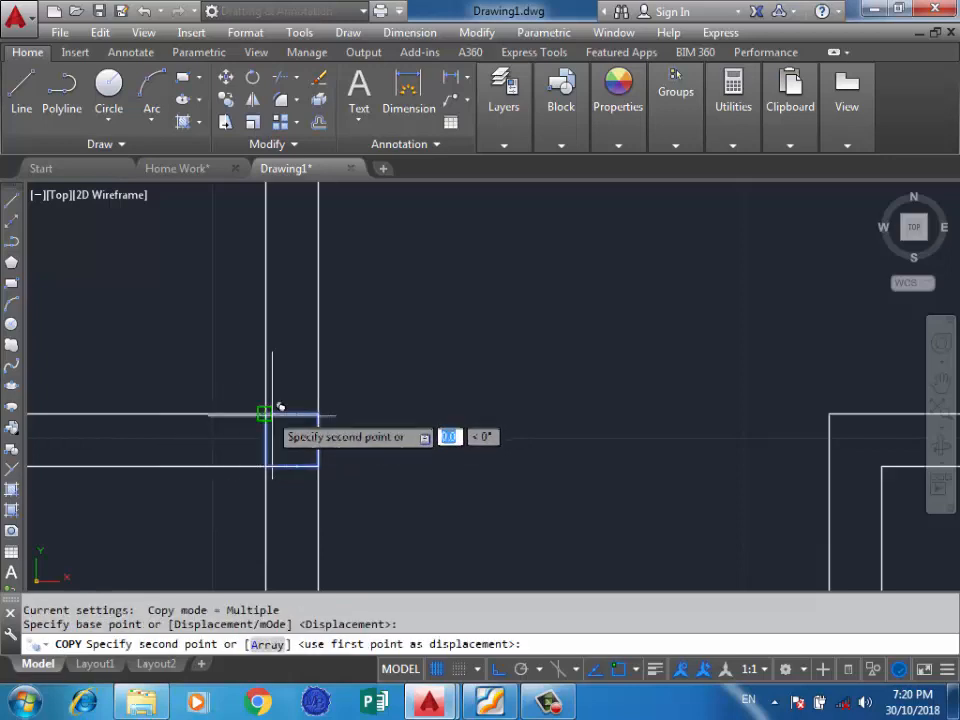
{"action": "scroll", "coordinate": [369, 343], "scroll_direction": "down", "scroll_amount": 5}
{"action": "middle_click_drag", "start_coordinate": [369, 343], "coordinate": [414, 274]}
{"action": "scroll", "coordinate": [457, 219], "scroll_direction": "up", "scroll_amount": 5}
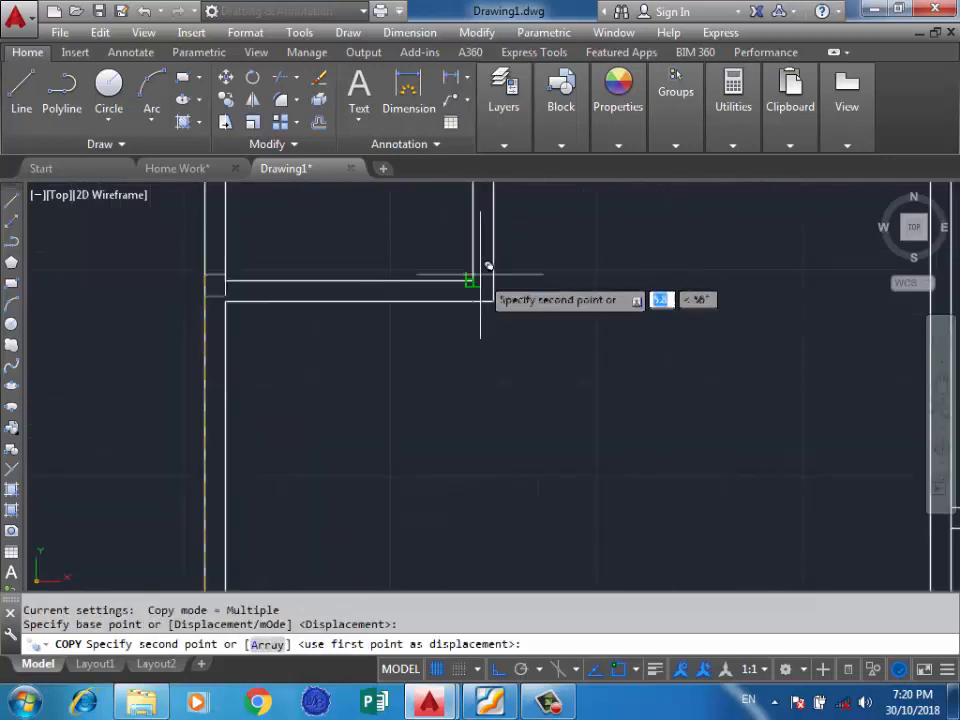
{"action": "left_click", "coordinate": [477, 280]}
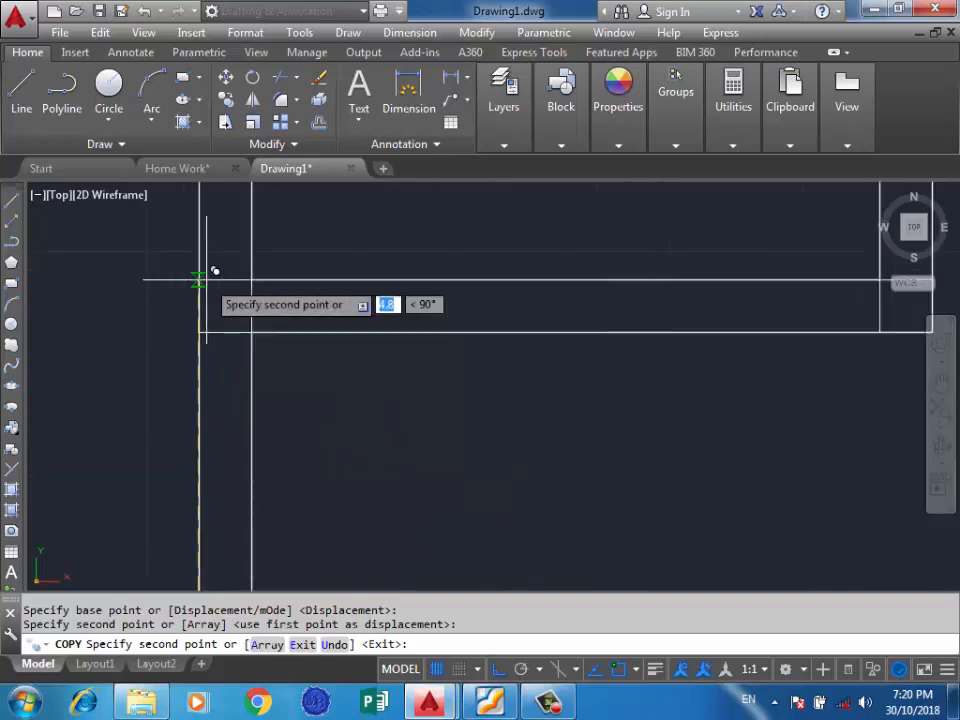
{"action": "left_click", "coordinate": [212, 276]}
{"action": "key", "text": "Return"}
Step: Switch to FOOTING PLAN.pdf in Foxit Reader to check the column positions along the grid axes, and return to the AutoCAD drawing
{"action": "scroll", "coordinate": [212, 278], "scroll_direction": "up", "scroll_amount": 4}
{"action": "scroll", "coordinate": [390, 248], "scroll_direction": "down", "scroll_amount": 5}
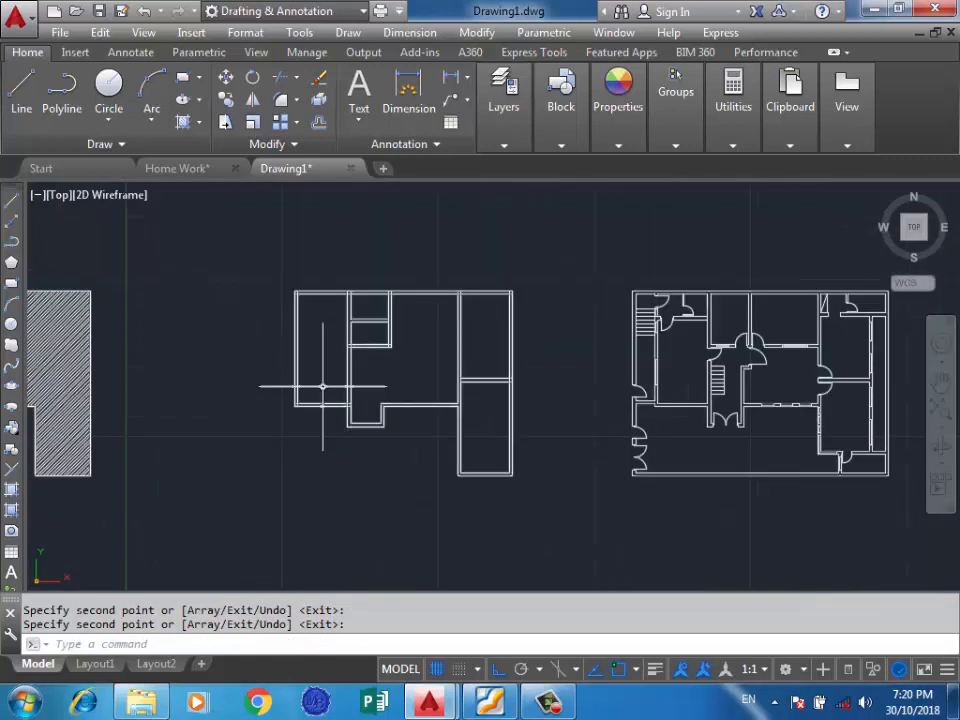
{"action": "scroll", "coordinate": [428, 341], "scroll_direction": "up", "scroll_amount": 3}
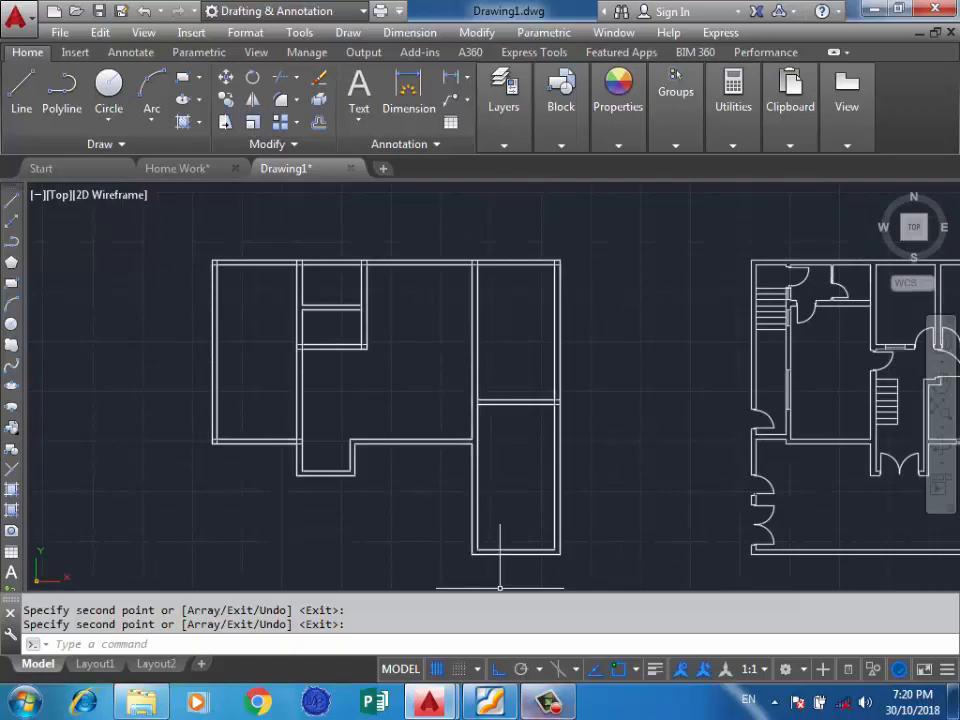
{"action": "key", "text": "alt+Tab"}
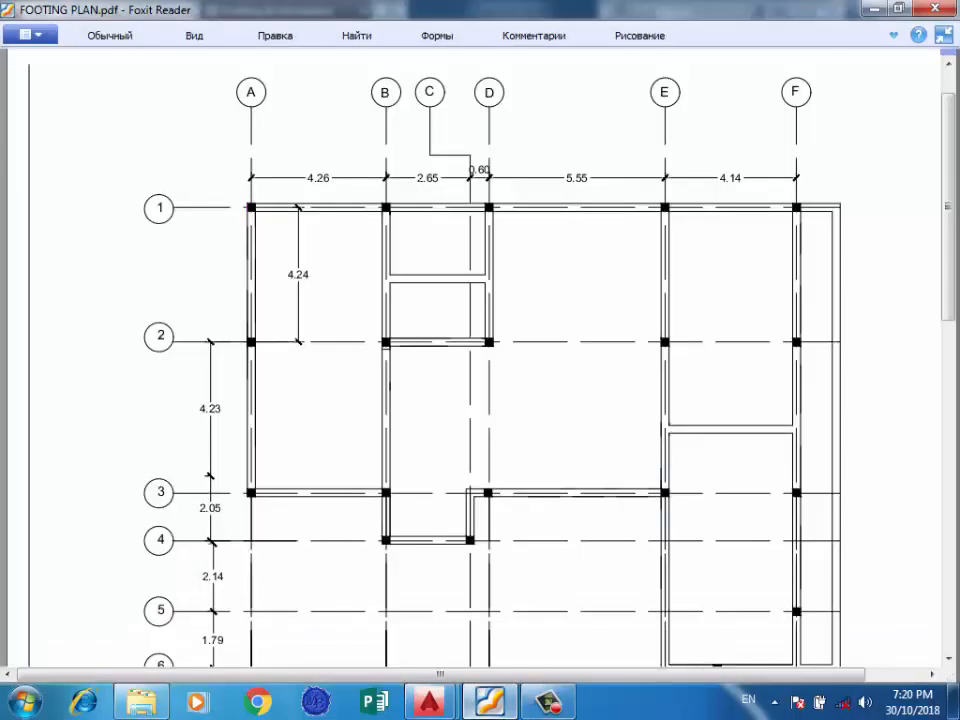
{"action": "key", "text": "alt+Tab"}
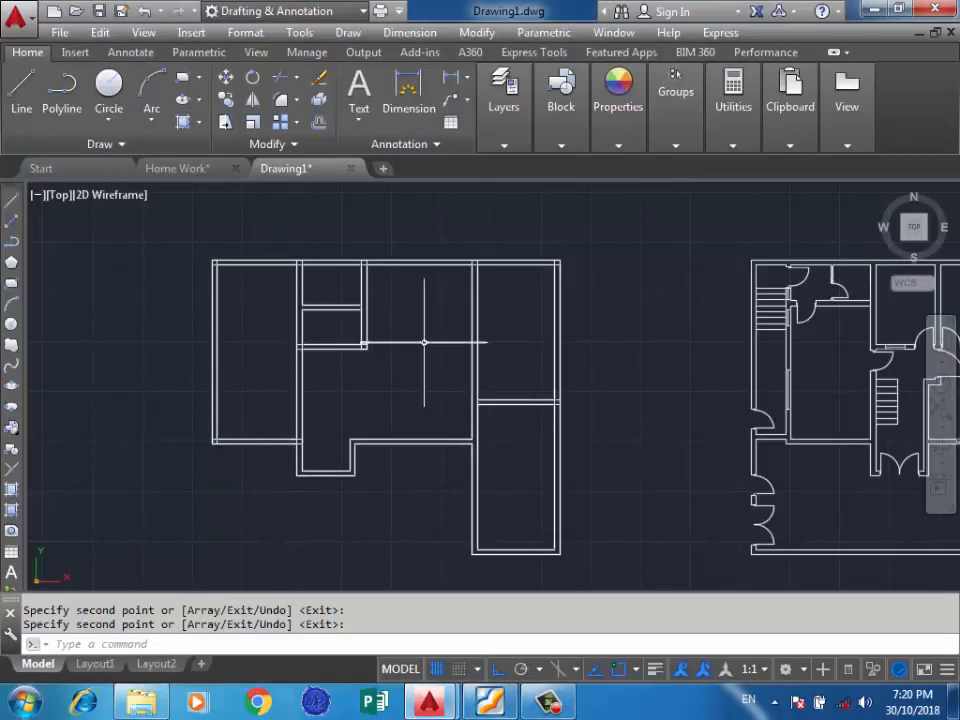
Step: Draw a horizontal axis line through the middle of the column at the small rooms' lower-right corner, extending beyond both outer walls
{"action": "left_click", "coordinate": [21, 85]}
{"action": "scroll", "coordinate": [490, 358], "scroll_direction": "up", "scroll_amount": 3}
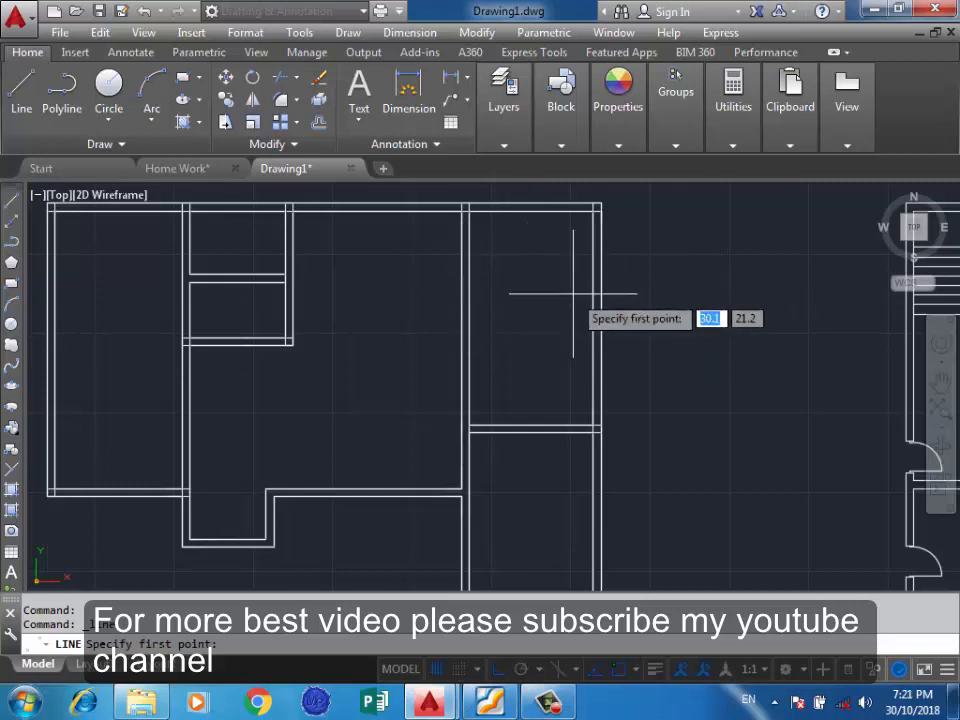
{"action": "scroll", "coordinate": [560, 334], "scroll_direction": "down", "scroll_amount": 2}
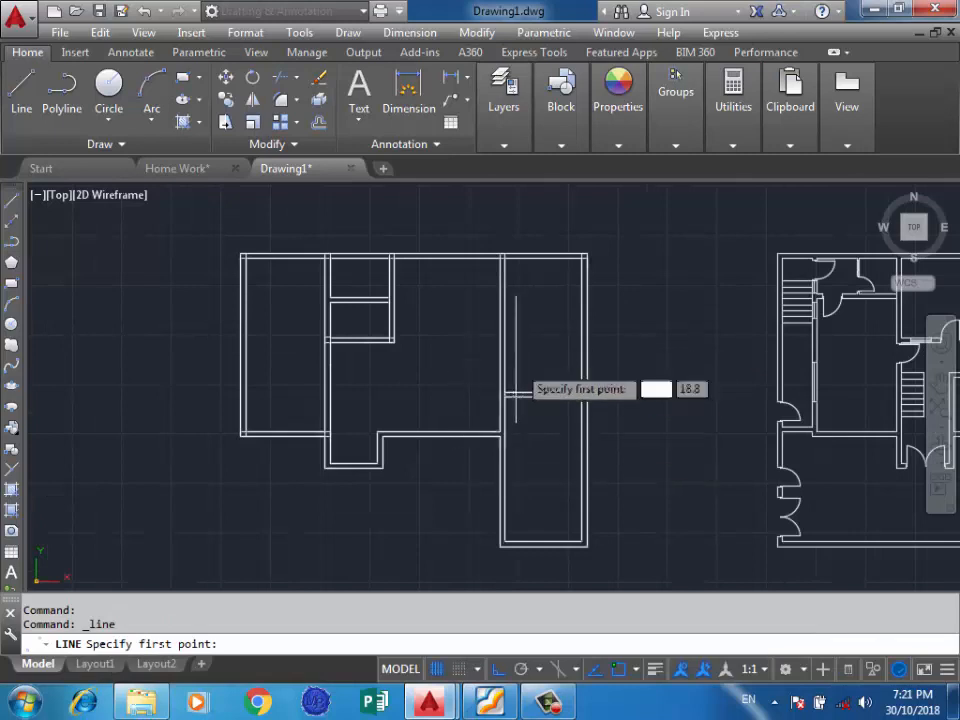
{"action": "scroll", "coordinate": [521, 300], "scroll_direction": "up", "scroll_amount": 2}
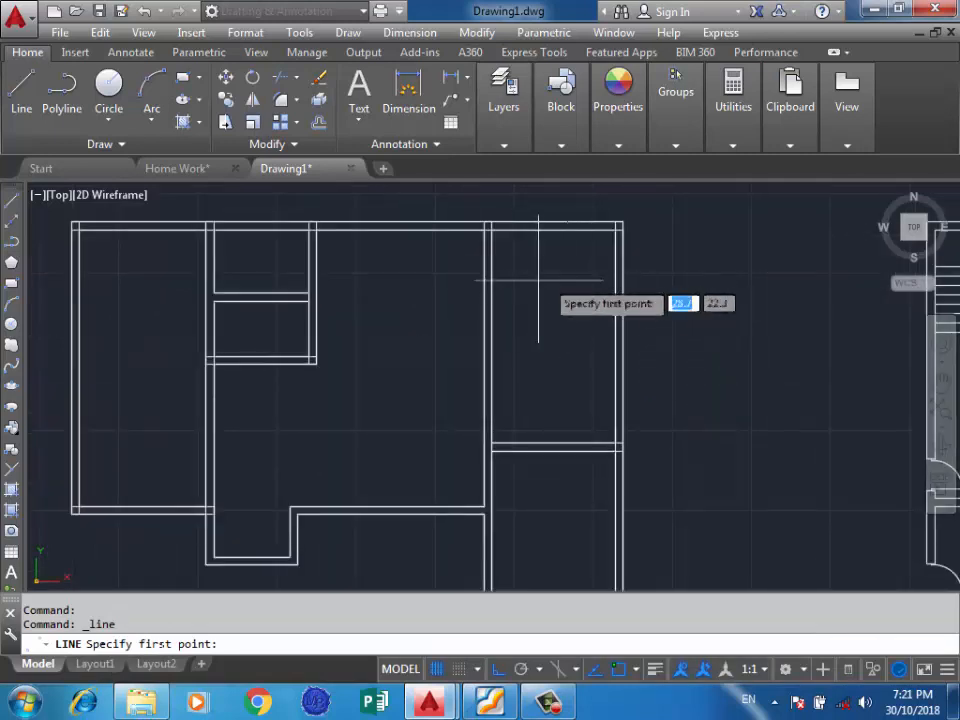
{"action": "scroll", "coordinate": [281, 336], "scroll_direction": "up", "scroll_amount": 3}
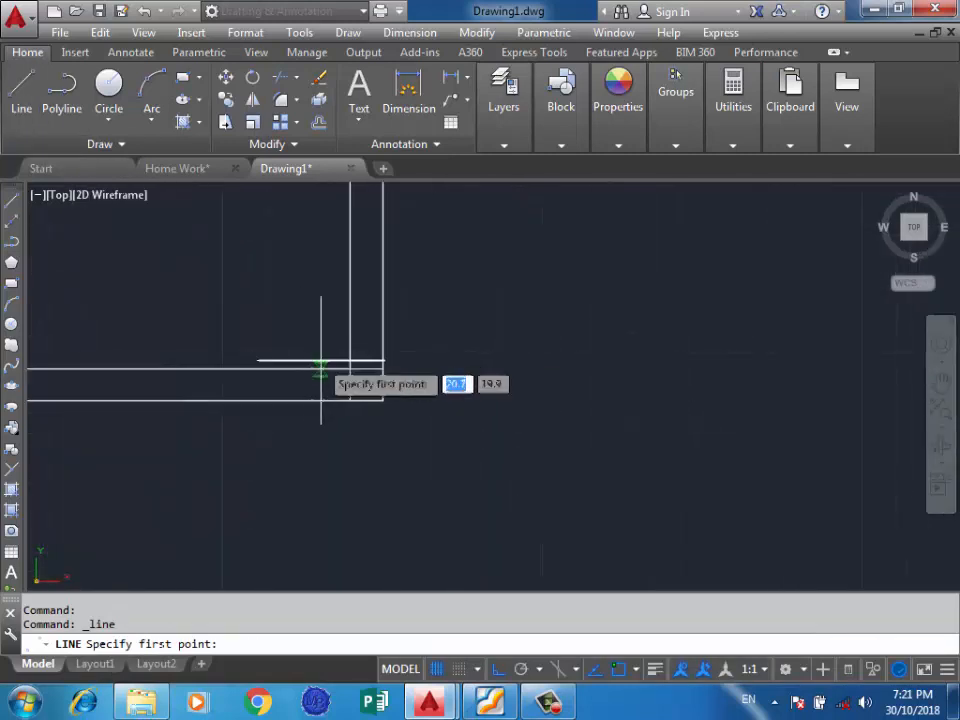
{"action": "left_click", "coordinate": [358, 385]}
{"action": "scroll", "coordinate": [212, 332], "scroll_direction": "down", "scroll_amount": 3}
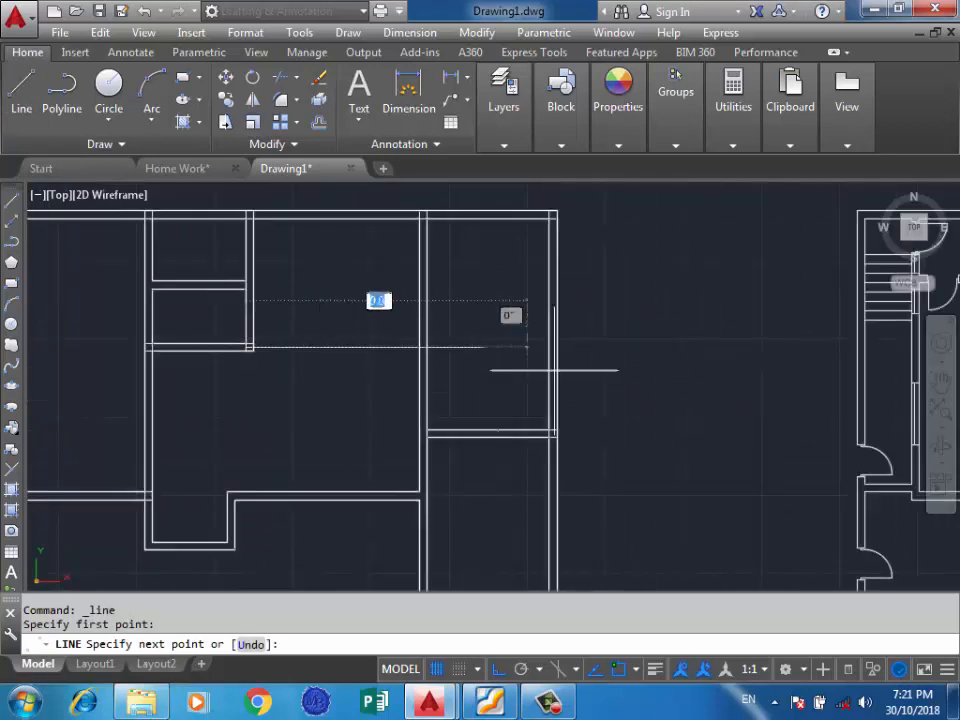
{"action": "left_click", "coordinate": [634, 356]}
{"action": "scroll", "coordinate": [739, 340], "scroll_direction": "down", "scroll_amount": 2}
{"action": "left_click", "coordinate": [399, 343]}
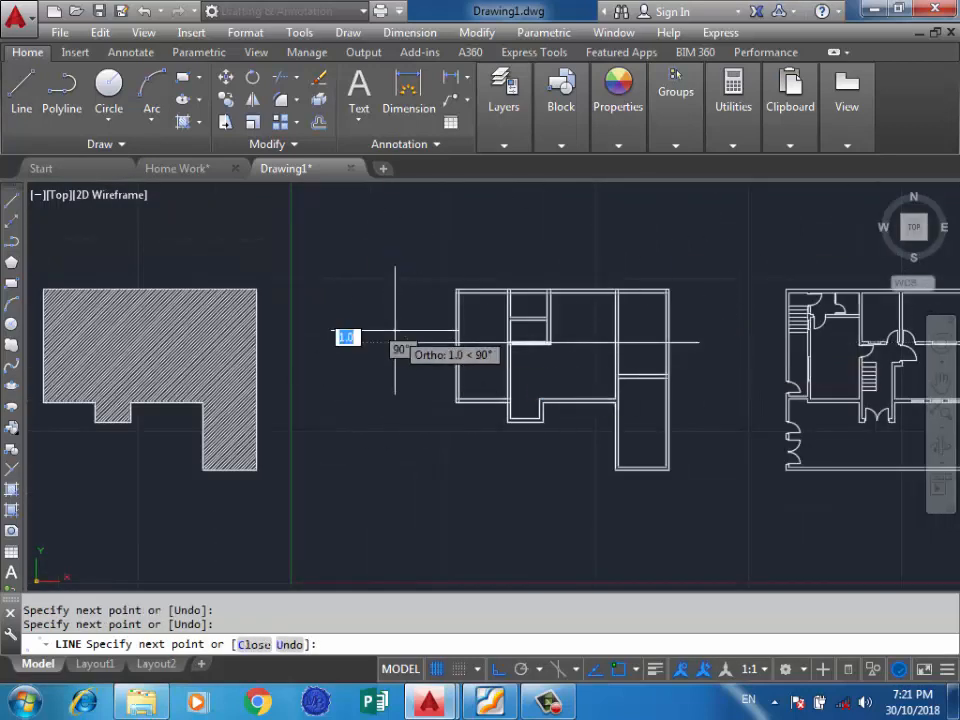
{"action": "key", "text": "Return"}
Step: Copy the column at the left end of the small rooms' lower wall to the crossing of the axis line and the left outer wall
{"action": "scroll", "coordinate": [435, 343], "scroll_direction": "up", "scroll_amount": 4}
{"action": "scroll", "coordinate": [746, 346], "scroll_direction": "up", "scroll_amount": 4}
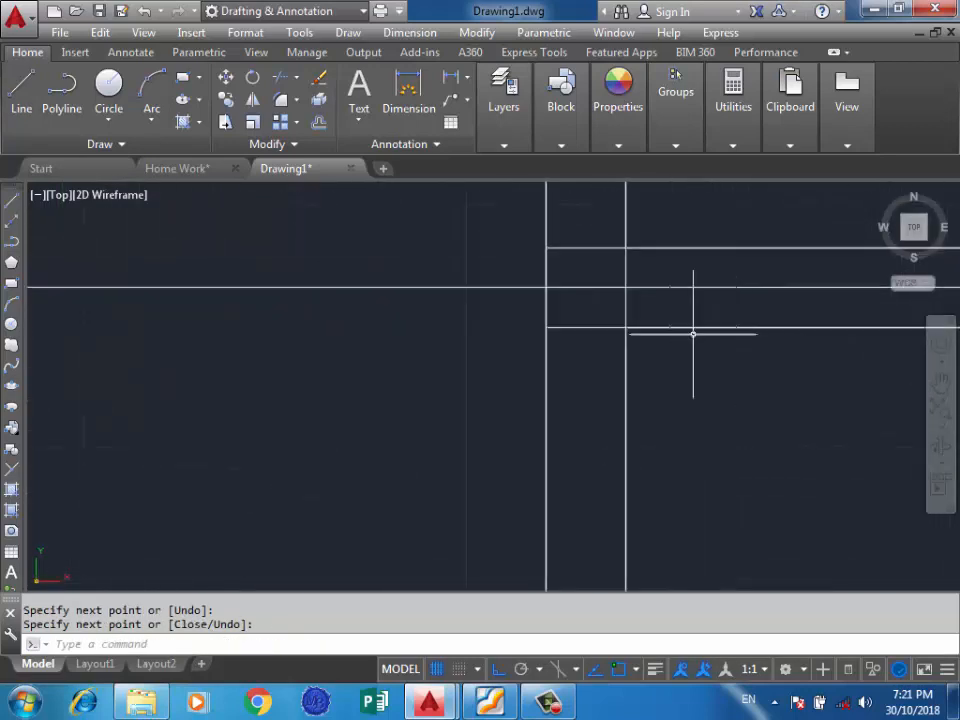
{"action": "left_click", "coordinate": [599, 311]}
{"action": "left_click", "coordinate": [591, 337]}
{"action": "type", "text": "c"}
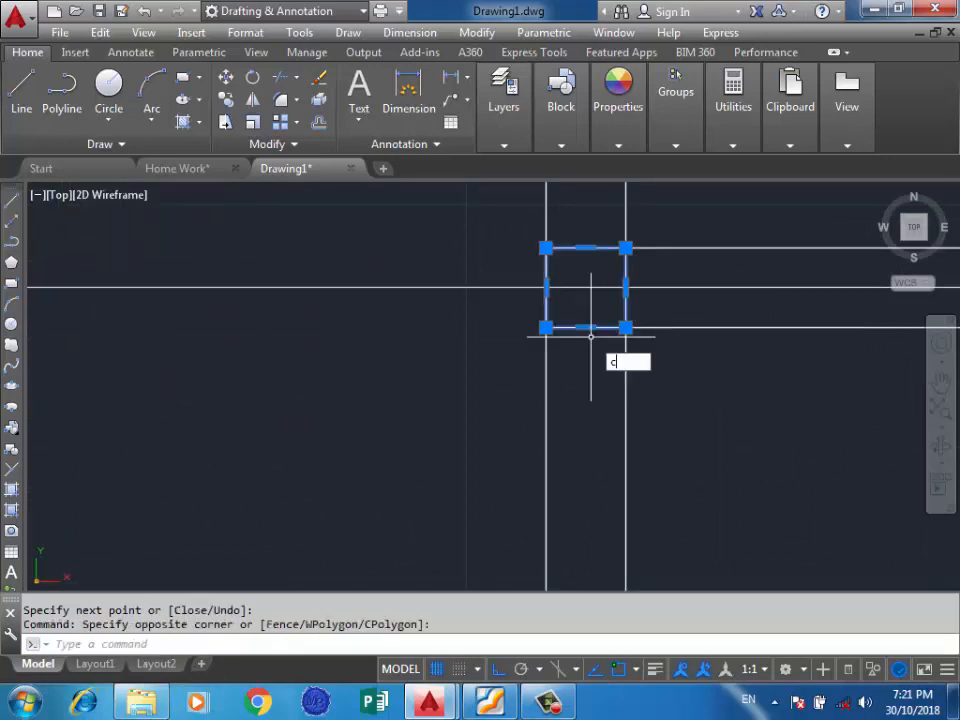
{"action": "type", "text": "o"}
{"action": "key", "text": "Return"}
{"action": "left_click", "coordinate": [546, 327]}
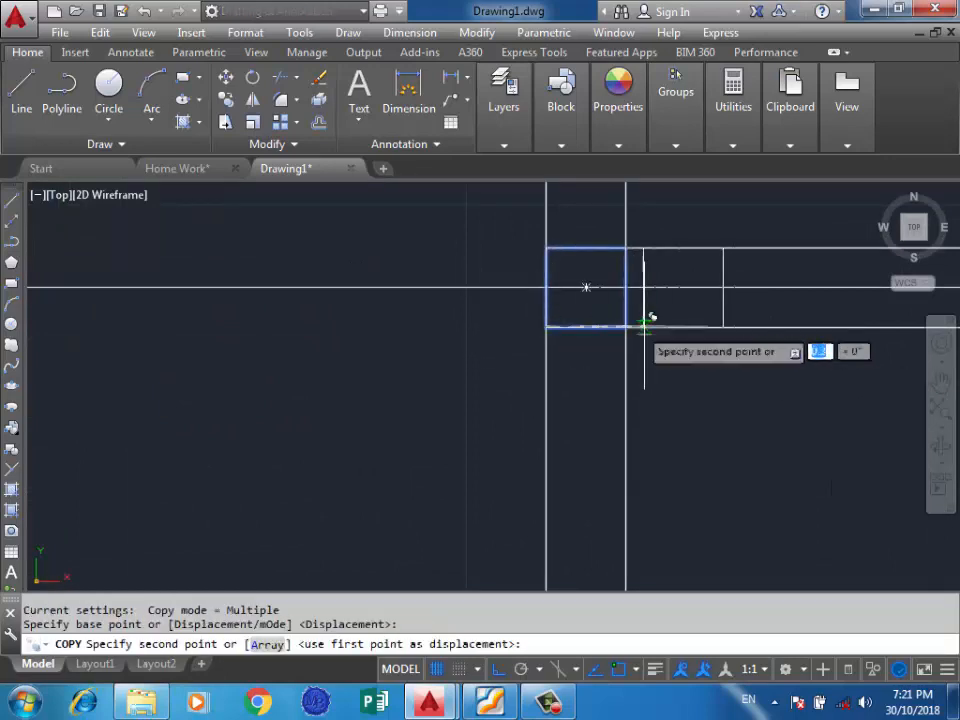
{"action": "scroll", "coordinate": [364, 321], "scroll_direction": "down", "scroll_amount": 4}
{"action": "scroll", "coordinate": [475, 313], "scroll_direction": "up", "scroll_amount": 3}
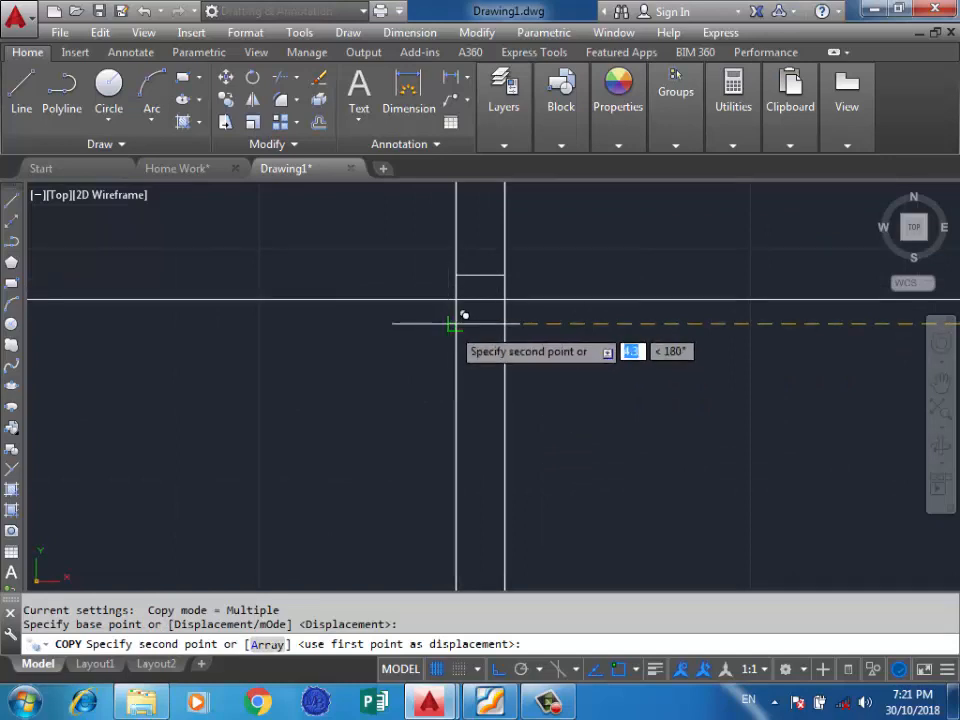
{"action": "left_click", "coordinate": [458, 318]}
Step: Copy the same column along the axis line to the right-hand room's left wall and the right outer wall
{"action": "scroll", "coordinate": [343, 300], "scroll_direction": "up", "scroll_amount": 3}
{"action": "scroll", "coordinate": [551, 309], "scroll_direction": "up", "scroll_amount": 3}
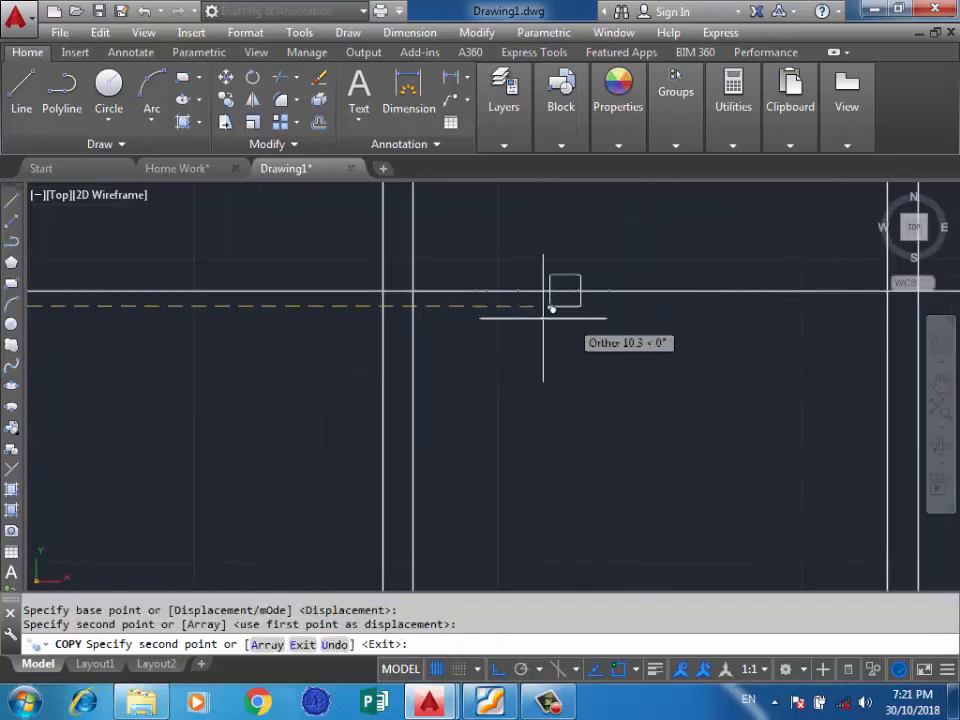
{"action": "left_click", "coordinate": [390, 297]}
{"action": "scroll", "coordinate": [236, 266], "scroll_direction": "down", "scroll_amount": 2}
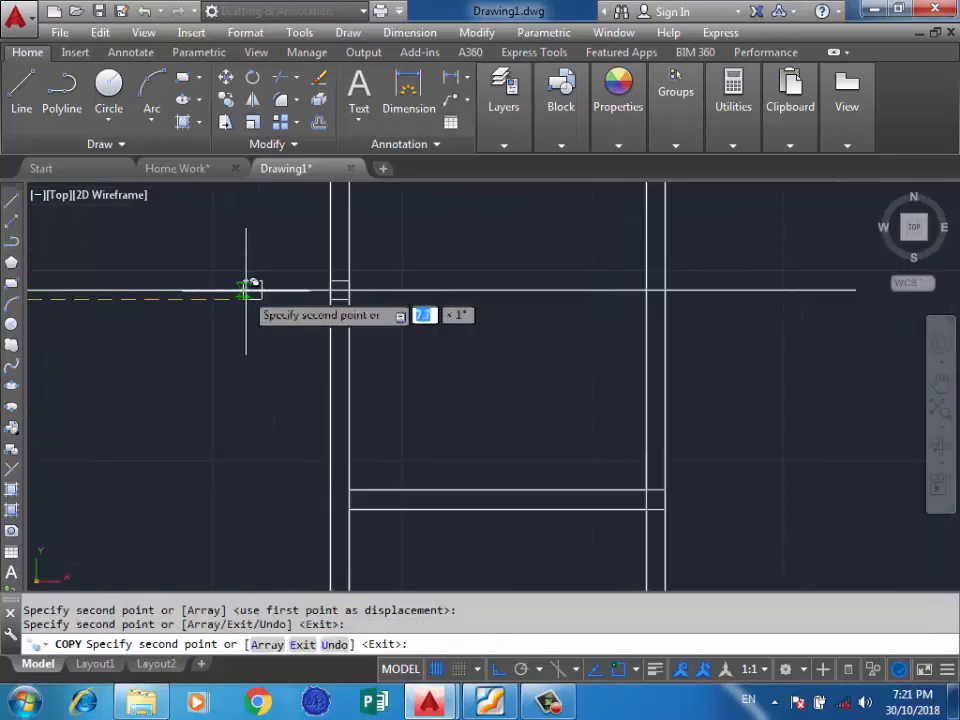
{"action": "scroll", "coordinate": [603, 275], "scroll_direction": "up", "scroll_amount": 4}
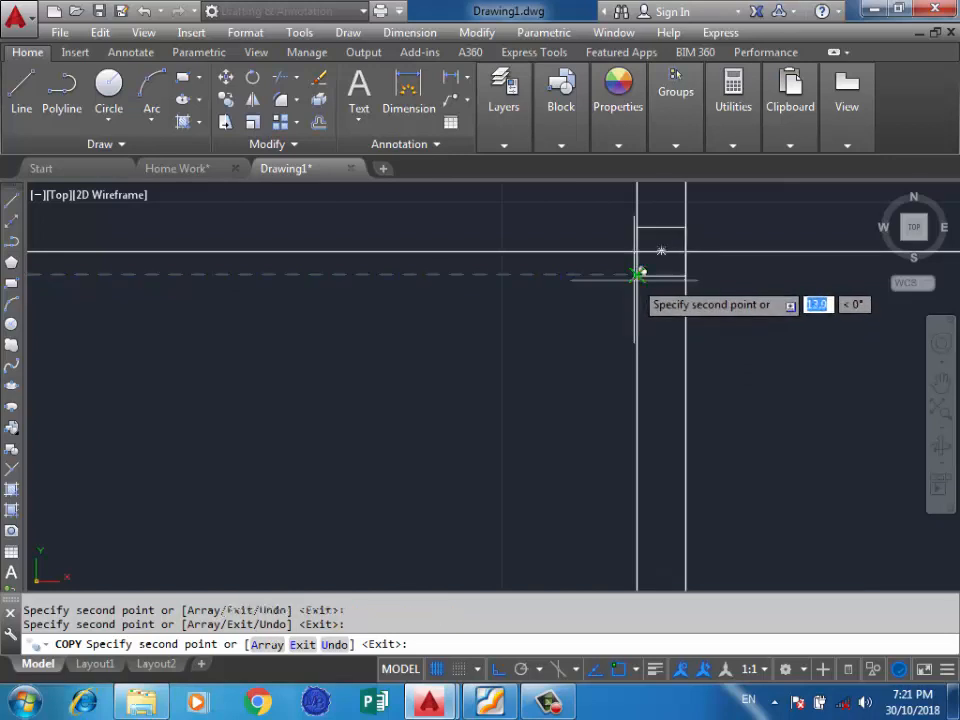
{"action": "key", "text": "Return"}
Step: Delete the horizontal axis line segments running through the small rooms' lower wall
{"action": "scroll", "coordinate": [572, 285], "scroll_direction": "down", "scroll_amount": 3}
{"action": "scroll", "coordinate": [640, 285], "scroll_direction": "up", "scroll_amount": 2}
{"action": "left_click", "coordinate": [645, 265]}
{"action": "left_click", "coordinate": [621, 309]}
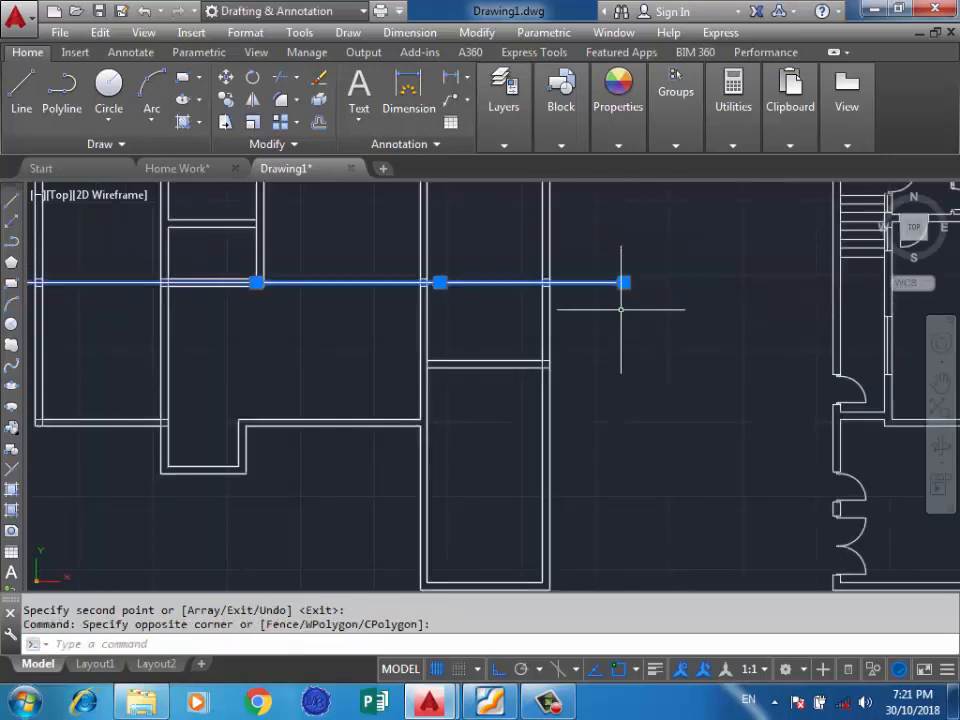
{"action": "scroll", "coordinate": [336, 256], "scroll_direction": "down", "scroll_amount": 2}
{"action": "scroll", "coordinate": [285, 274], "scroll_direction": "up", "scroll_amount": 3}
{"action": "left_click", "coordinate": [311, 242]}
{"action": "left_click", "coordinate": [436, 270]}
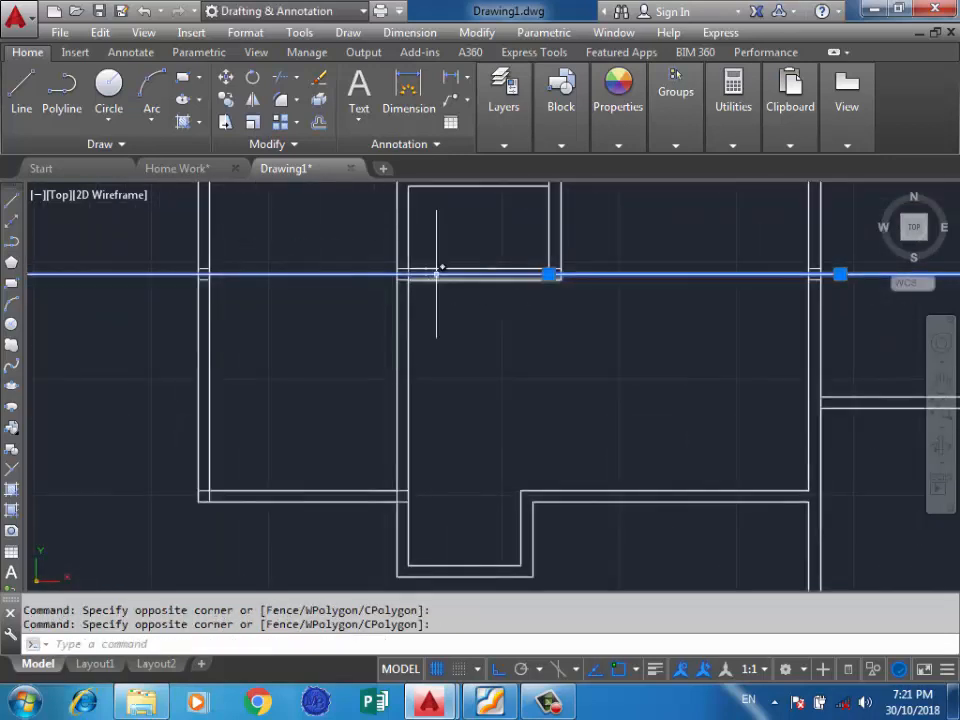
{"action": "scroll", "coordinate": [436, 270], "scroll_direction": "up", "scroll_amount": 3}
{"action": "key", "text": "Delete"}
{"action": "scroll", "coordinate": [489, 341], "scroll_direction": "down", "scroll_amount": 6}
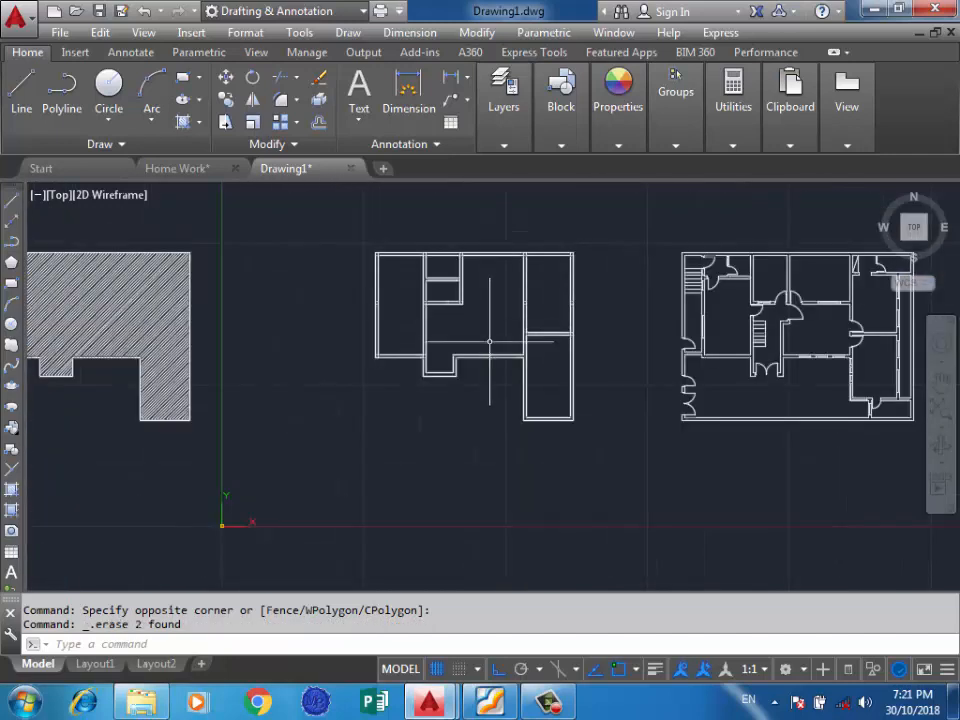
Step: Draw a horizontal axis line about 19.1 long from the column at the right end of the right-hand rooms' dividing wall past the left outer wall
{"action": "scroll", "coordinate": [489, 341], "scroll_direction": "up", "scroll_amount": 6}
{"action": "key", "text": "Return"}
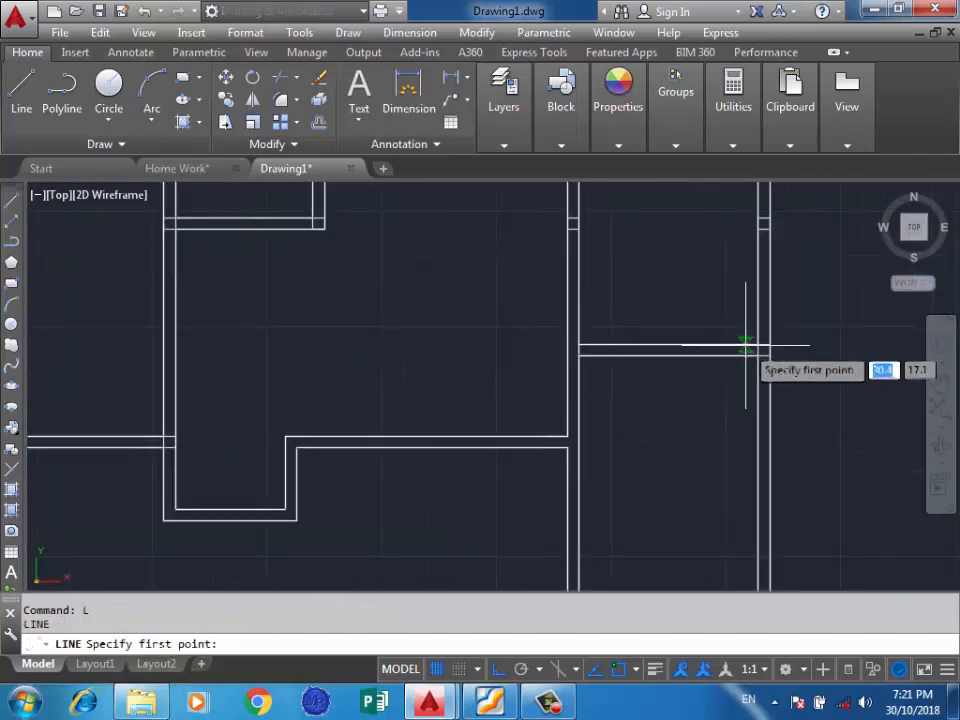
{"action": "scroll", "coordinate": [746, 345], "scroll_direction": "up", "scroll_amount": 2}
{"action": "left_click", "coordinate": [765, 354]}
{"action": "scroll", "coordinate": [889, 332], "scroll_direction": "down", "scroll_amount": 3}
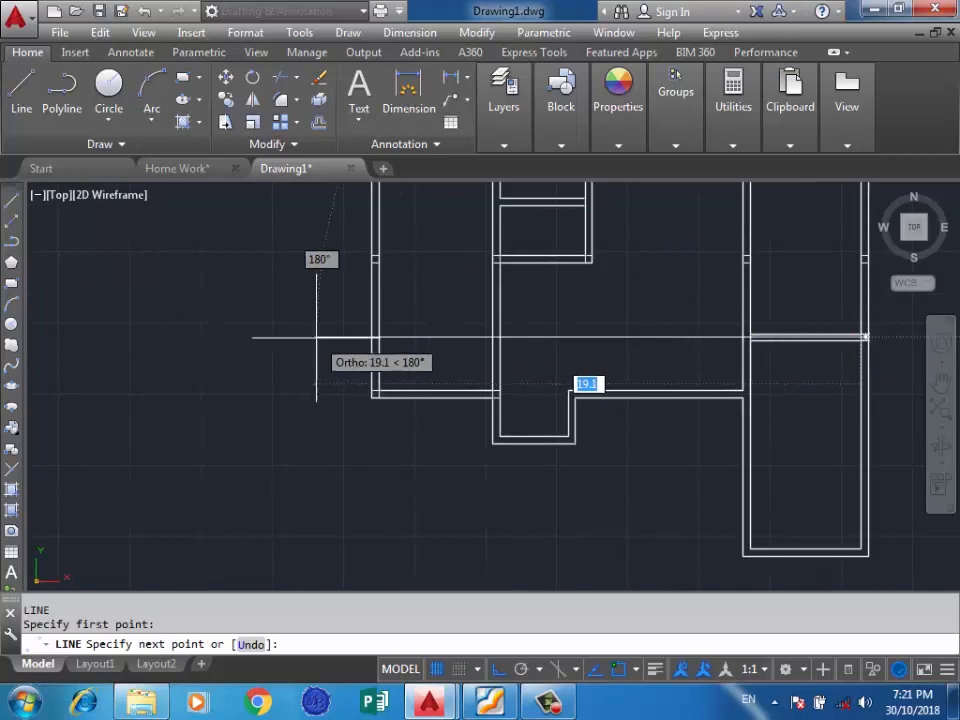
{"action": "left_click", "coordinate": [316, 337]}
{"action": "key", "text": "Return"}
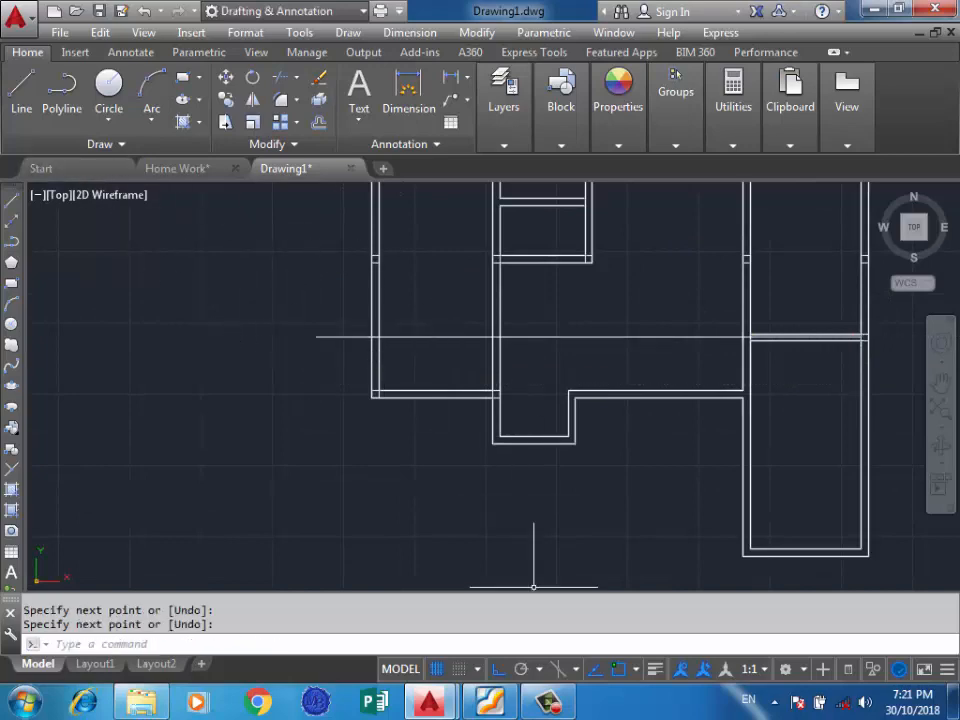
Step: Switch to FOOTING PLAN.pdf in Foxit Reader to check the columns around the right-hand rooms' dividing wall, and return to the AutoCAD drawing
{"action": "left_click", "coordinate": [489, 703]}
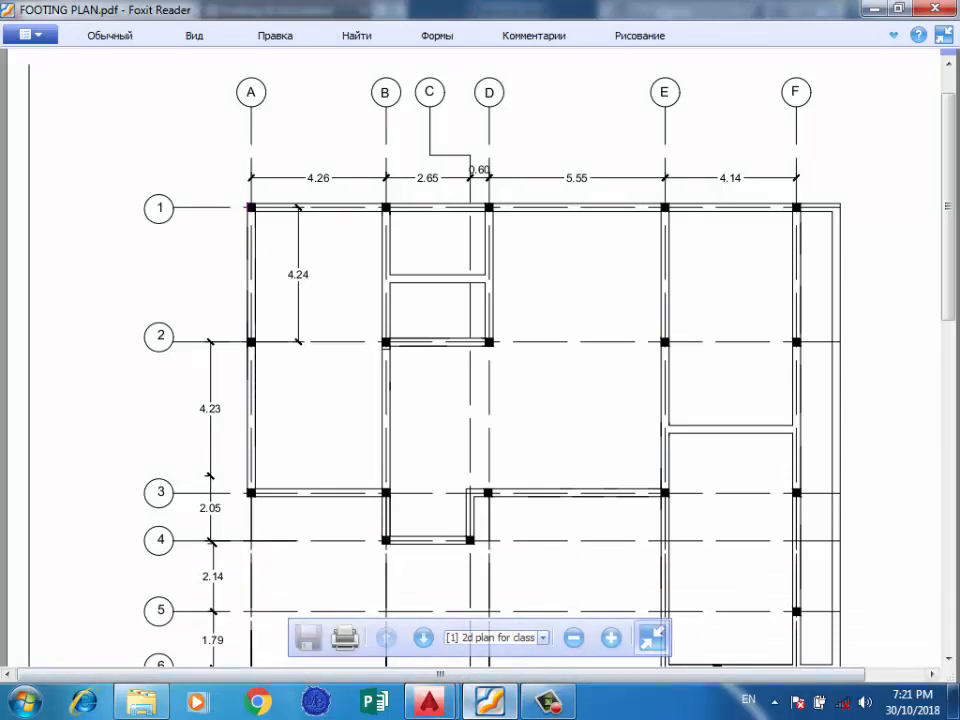
{"action": "mouse_move", "coordinate": [489, 703]}
{"action": "mouse_move", "coordinate": [430, 703]}
{"action": "left_click", "coordinate": [541, 605]}
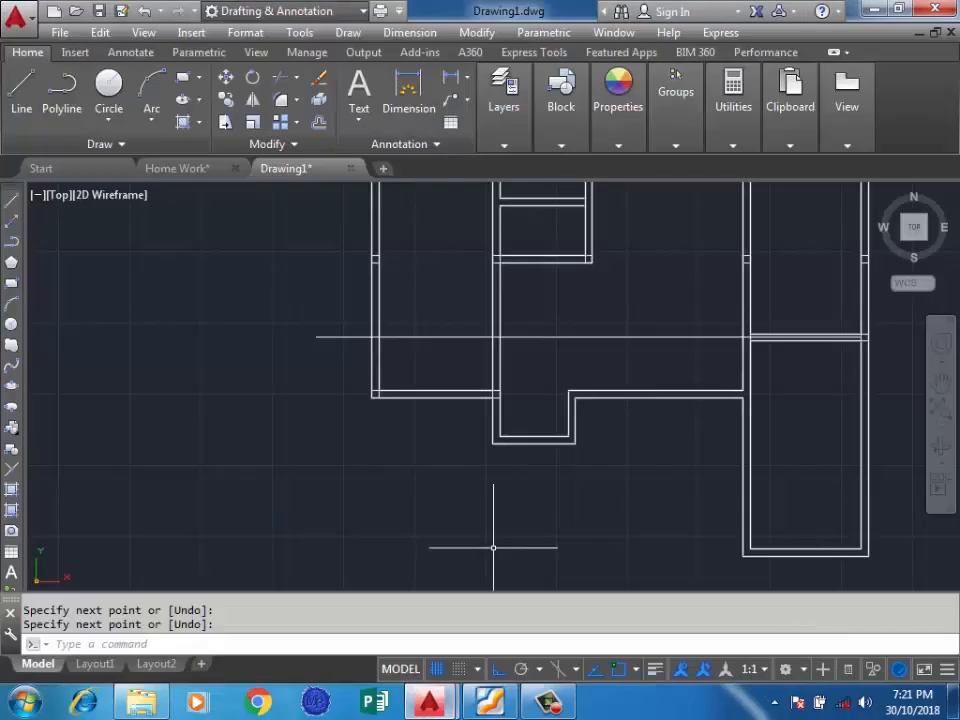
Step: Erase the column at the right end of the right-hand rooms' dividing wall and the axis line through it
{"action": "scroll", "coordinate": [304, 425], "scroll_direction": "down", "scroll_amount": 3}
{"action": "scroll", "coordinate": [499, 377], "scroll_direction": "up", "scroll_amount": 8}
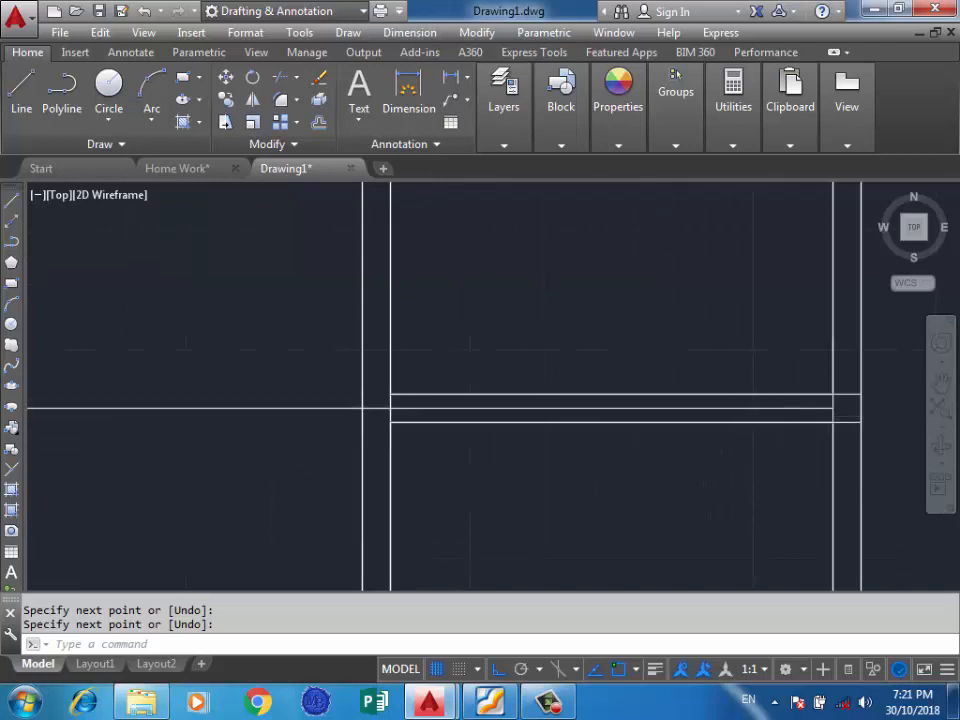
{"action": "scroll", "coordinate": [886, 413], "scroll_direction": "up", "scroll_amount": 2}
{"action": "left_click", "coordinate": [792, 437]}
{"action": "key", "text": "Delete"}
{"action": "scroll", "coordinate": [805, 398], "scroll_direction": "down", "scroll_amount": 3}
{"action": "left_click", "coordinate": [432, 355]}
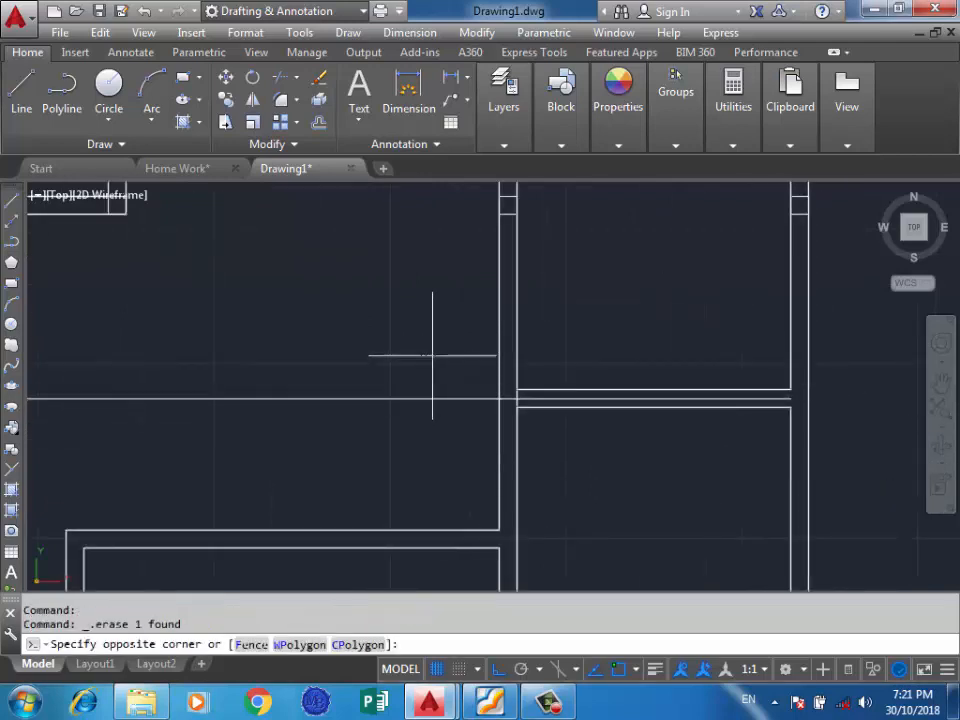
{"action": "left_click", "coordinate": [407, 399]}
{"action": "scroll", "coordinate": [410, 432], "scroll_direction": "down", "scroll_amount": 3}
{"action": "scroll", "coordinate": [511, 455], "scroll_direction": "up", "scroll_amount": 5}
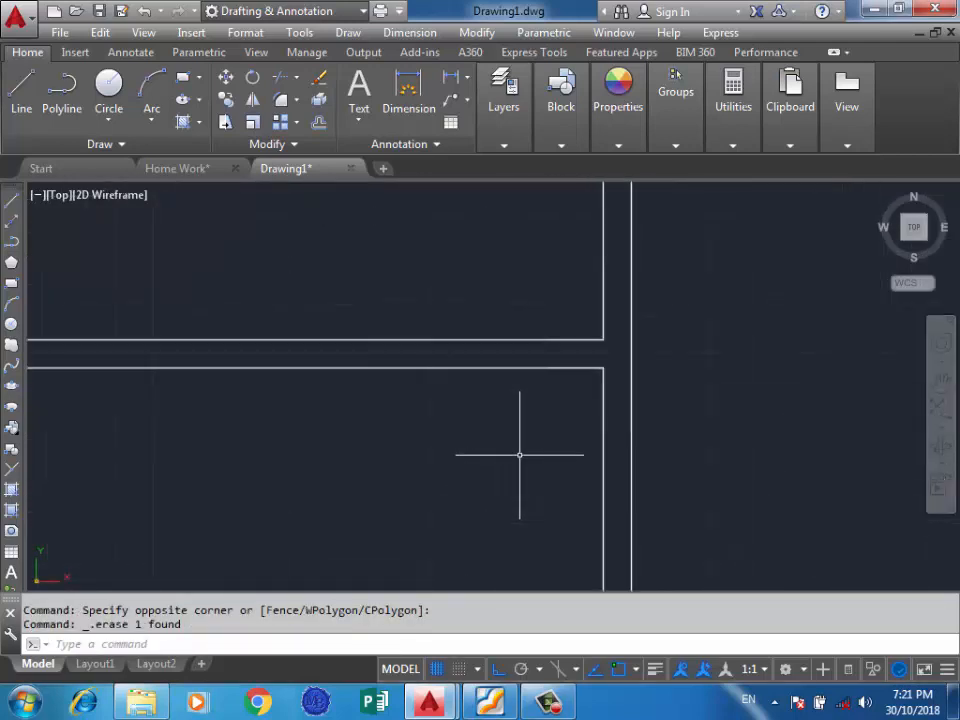
Step: Draw a column rectangle filling the junction of the central room's bottom wall and the right-hand rooms' left wall
{"action": "left_click", "coordinate": [183, 77]}
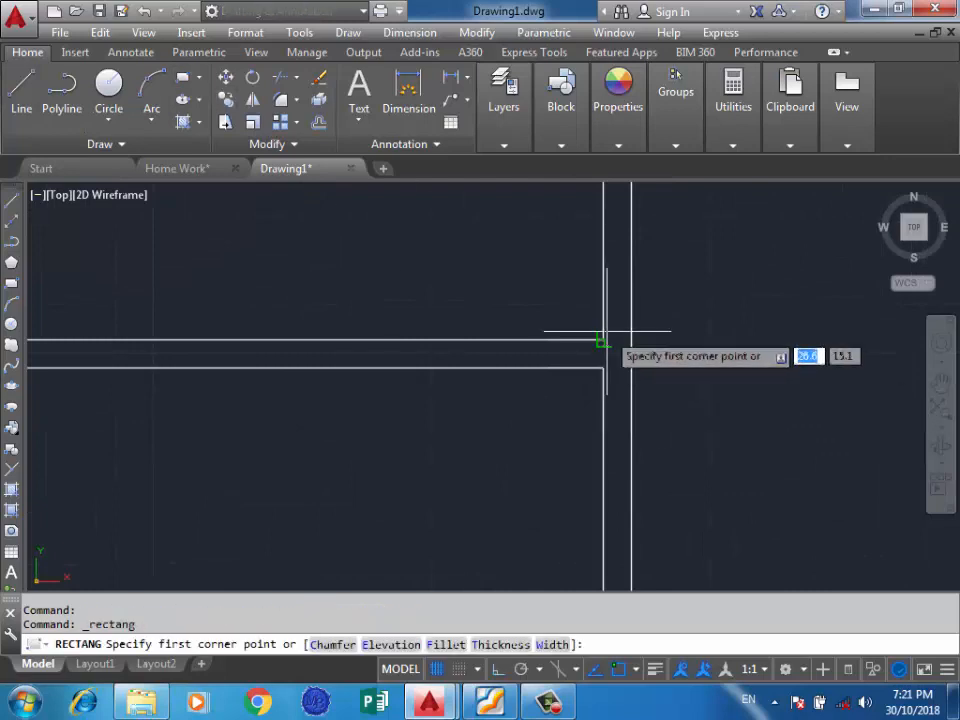
{"action": "left_click", "coordinate": [601, 341]}
{"action": "scroll", "coordinate": [601, 341], "scroll_direction": "up", "scroll_amount": 2}
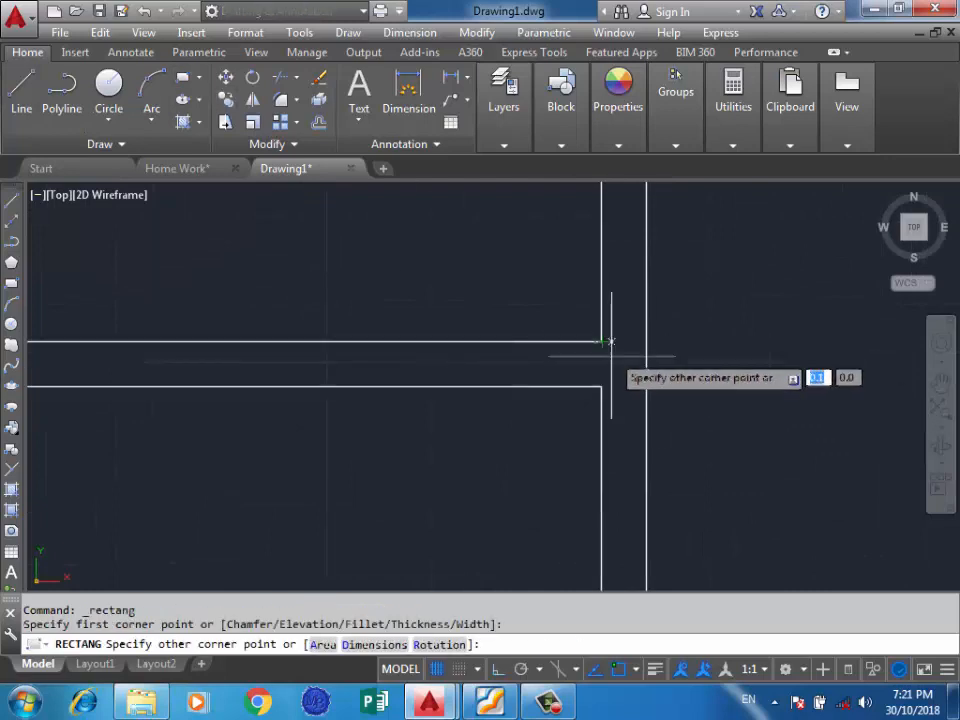
{"action": "left_click", "coordinate": [646, 386]}
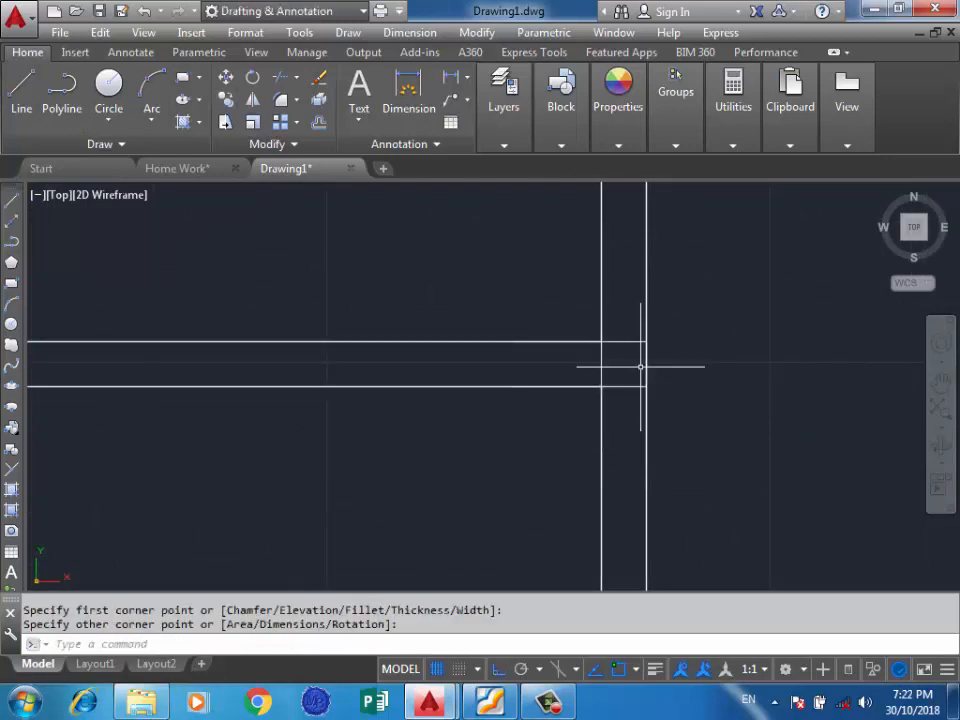
Step: Copy the new junction column by its lower-left corner to the upper-right corner of the projecting bay
{"action": "type", "text": "co"}
{"action": "key", "text": "Return"}
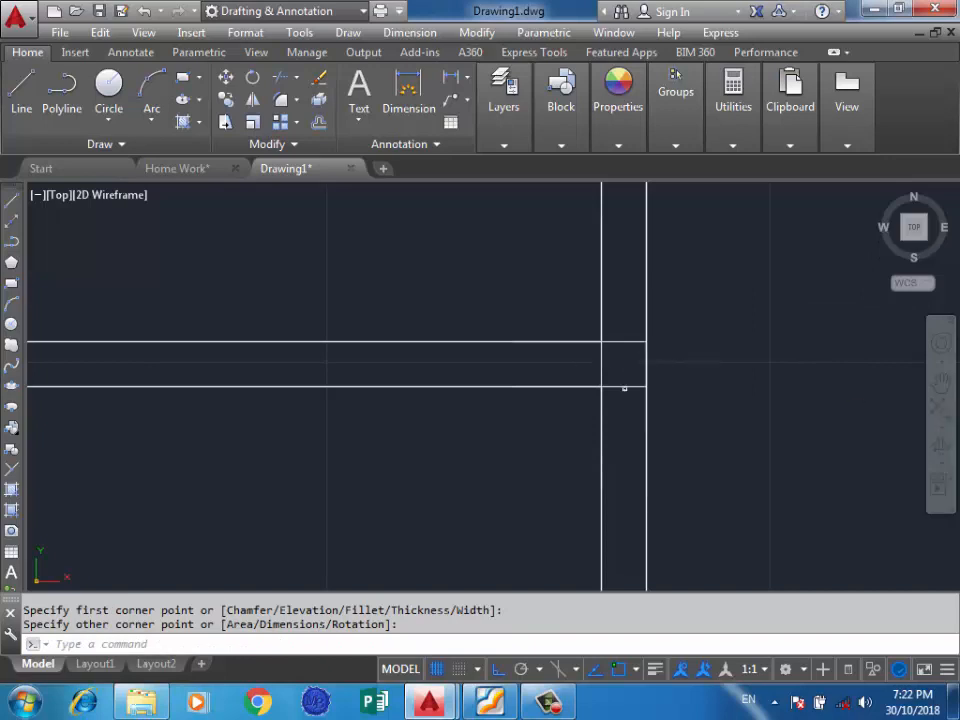
{"action": "left_click", "coordinate": [622, 386]}
{"action": "left_click", "coordinate": [624, 394]}
{"action": "key", "text": "Return"}
{"action": "left_click", "coordinate": [623, 377]}
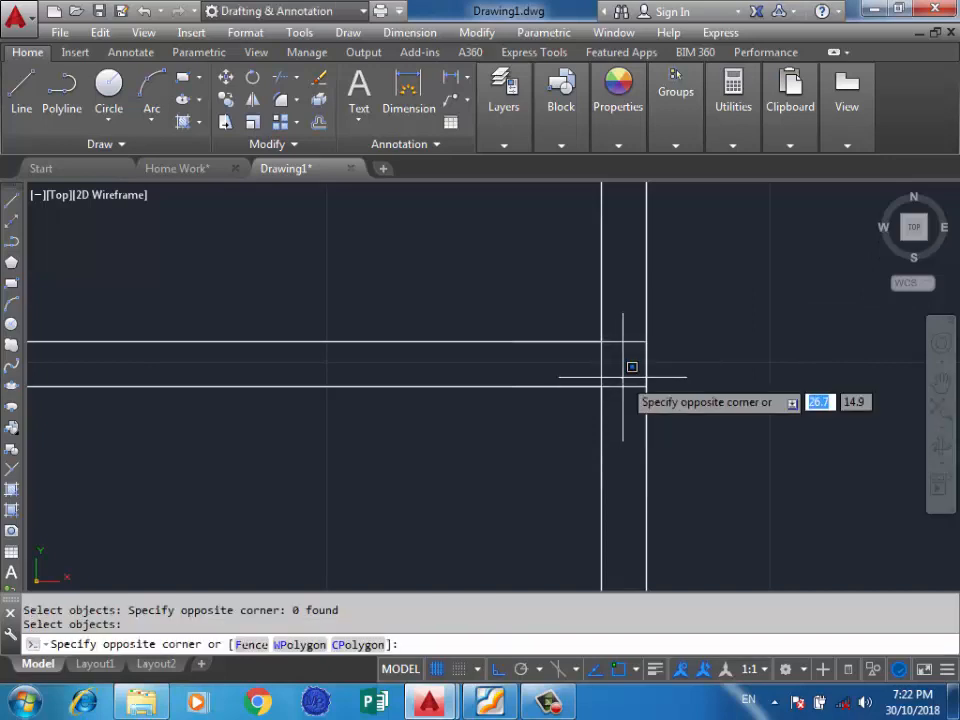
{"action": "left_click", "coordinate": [623, 375]}
{"action": "key", "text": "Return"}
{"action": "left_click", "coordinate": [621, 387]}
{"action": "key", "text": "Return"}
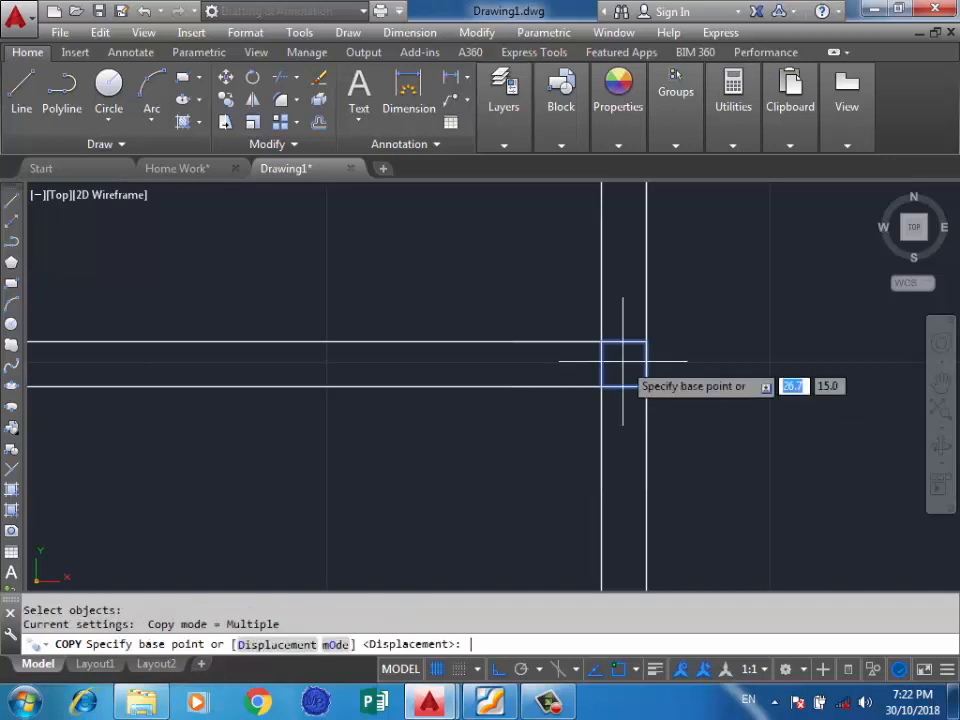
{"action": "left_click", "coordinate": [601, 386]}
{"action": "scroll", "coordinate": [708, 344], "scroll_direction": "down", "scroll_amount": 3}
{"action": "scroll", "coordinate": [427, 366], "scroll_direction": "up", "scroll_amount": 4}
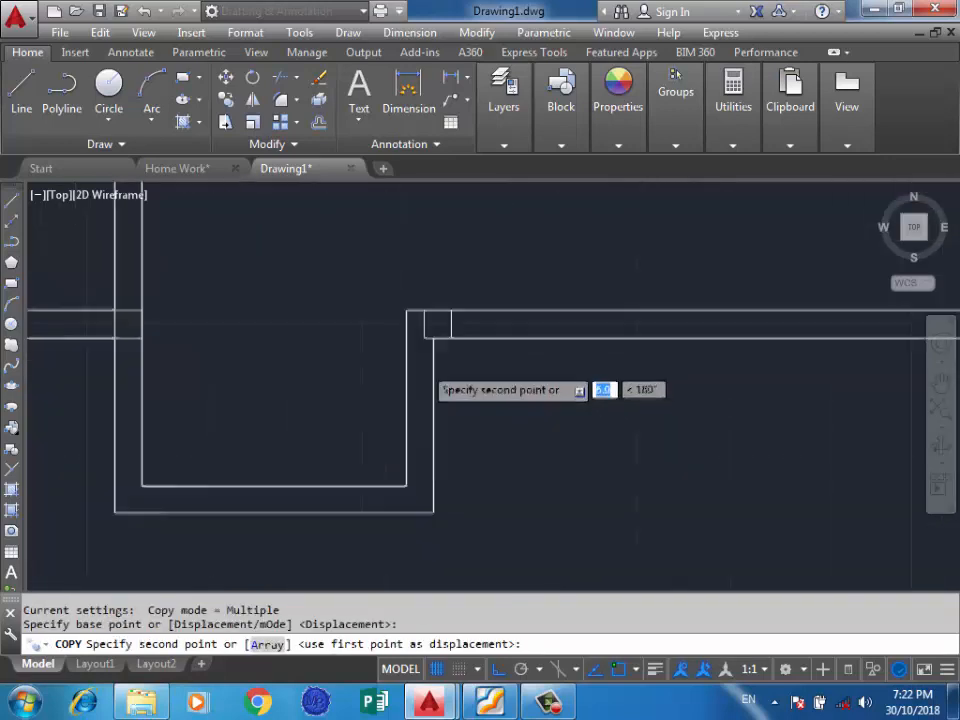
{"action": "left_click", "coordinate": [376, 294]}
Step: Copy the same junction column horizontally across to the right outer wall
{"action": "scroll", "coordinate": [707, 310], "scroll_direction": "down", "scroll_amount": 3}
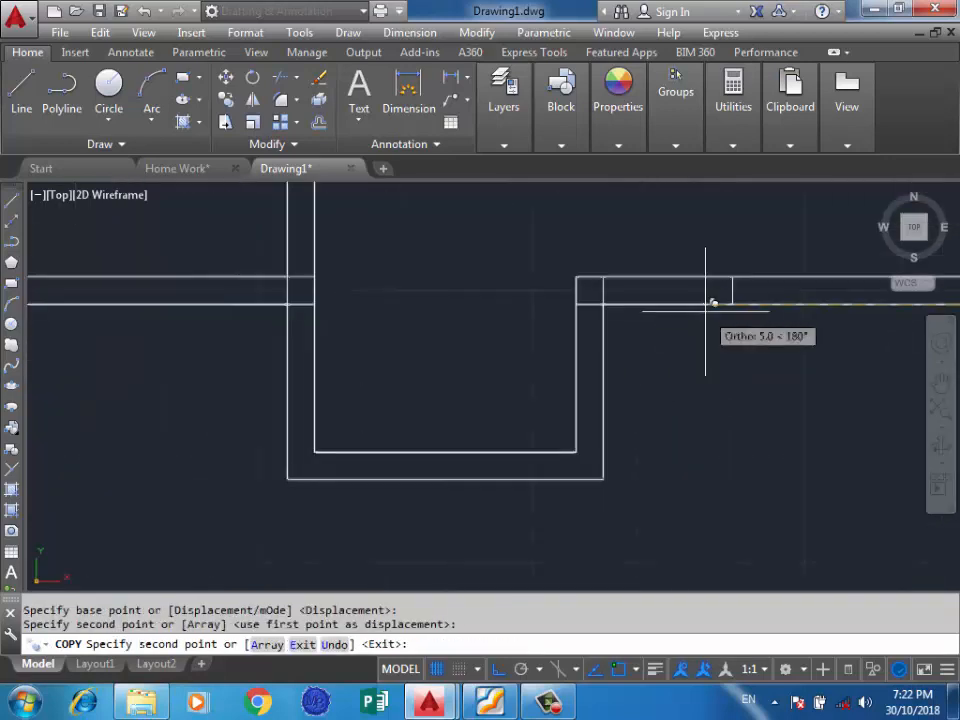
{"action": "left_click", "coordinate": [154, 306]}
{"action": "scroll", "coordinate": [112, 301], "scroll_direction": "down", "scroll_amount": 4}
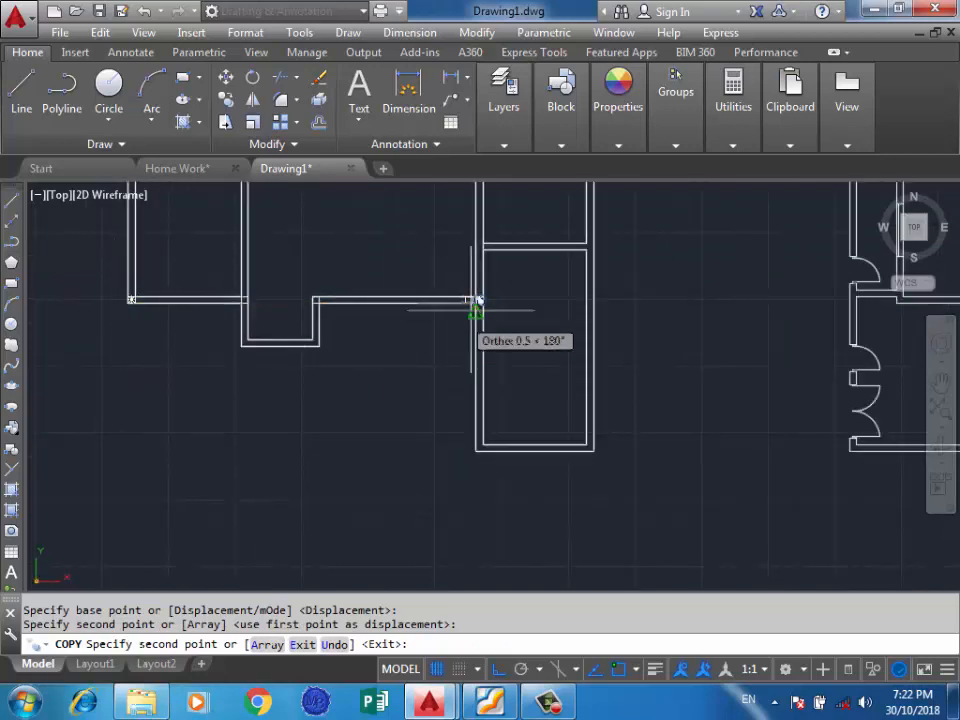
{"action": "scroll", "coordinate": [538, 296], "scroll_direction": "up", "scroll_amount": 5}
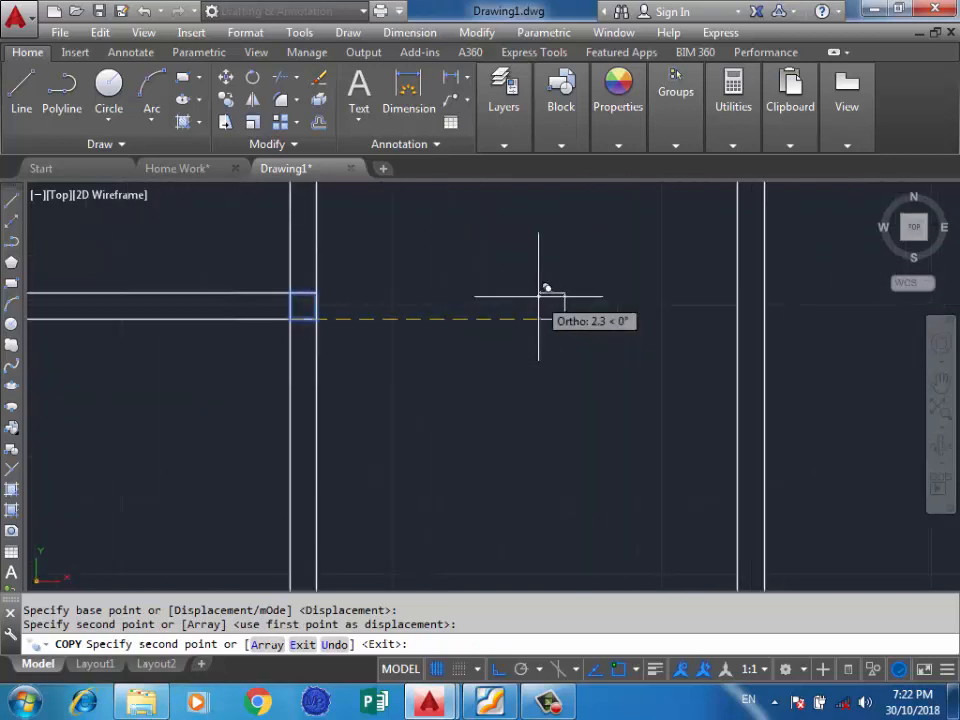
{"action": "left_click", "coordinate": [738, 318]}
{"action": "key", "text": "Return"}
{"action": "scroll", "coordinate": [671, 354], "scroll_direction": "down", "scroll_amount": 4}
{"action": "scroll", "coordinate": [632, 281], "scroll_direction": "up", "scroll_amount": 2}
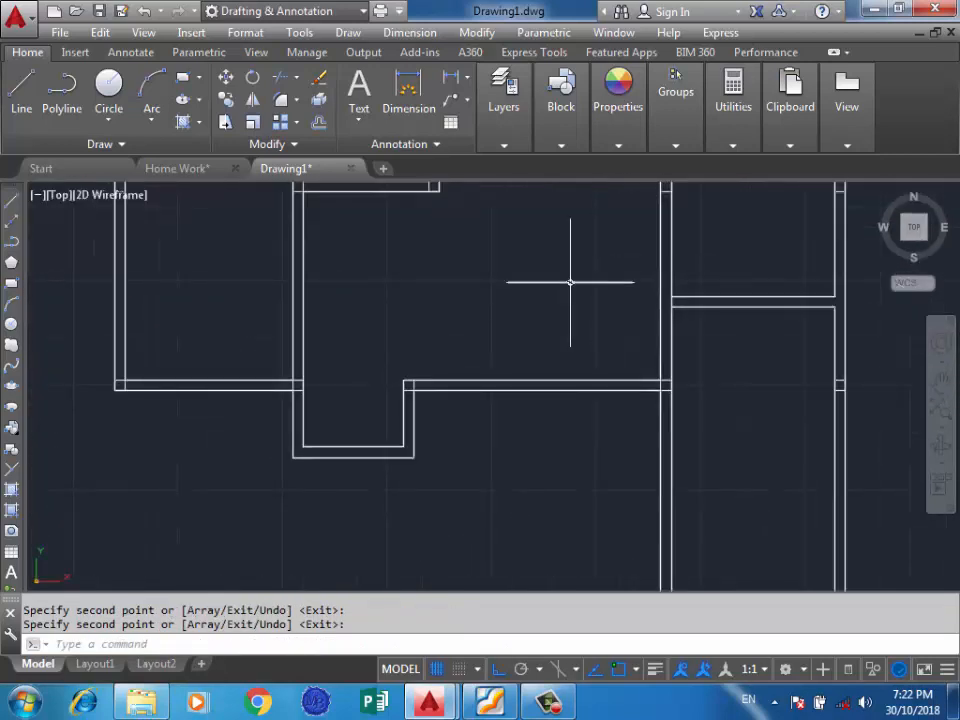
Step: Check the column positions around the projecting bay in FOOTING PLAN.pdf, and return to the AutoCAD drawing
{"action": "scroll", "coordinate": [577, 293], "scroll_direction": "down", "scroll_amount": 2}
{"action": "scroll", "coordinate": [508, 351], "scroll_direction": "up", "scroll_amount": 4}
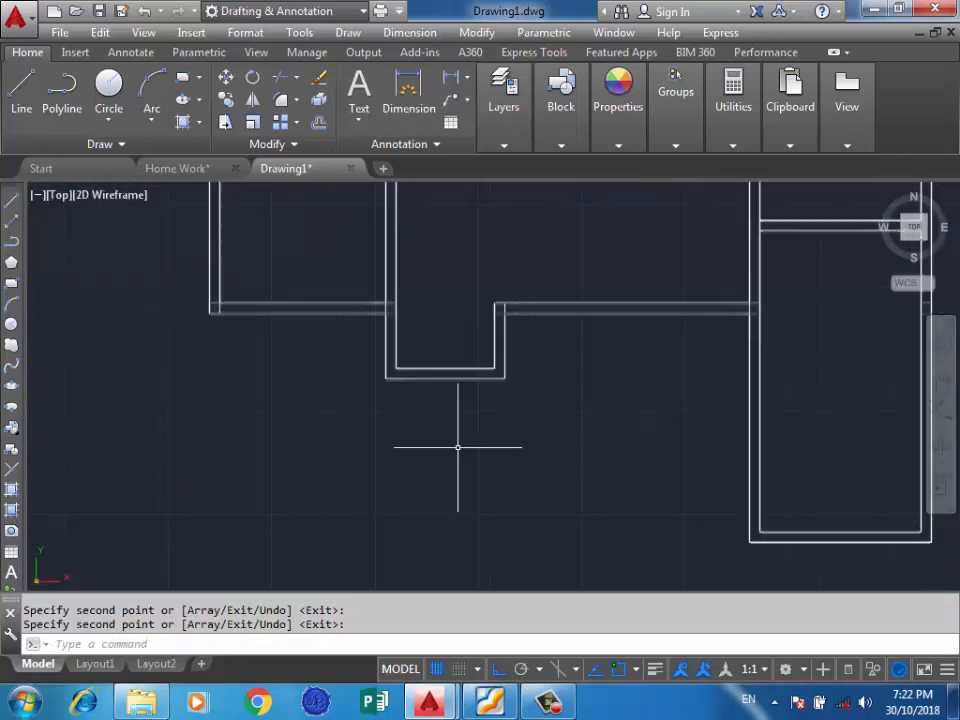
{"action": "scroll", "coordinate": [474, 400], "scroll_direction": "down", "scroll_amount": 4}
{"action": "scroll", "coordinate": [516, 395], "scroll_direction": "up", "scroll_amount": 4}
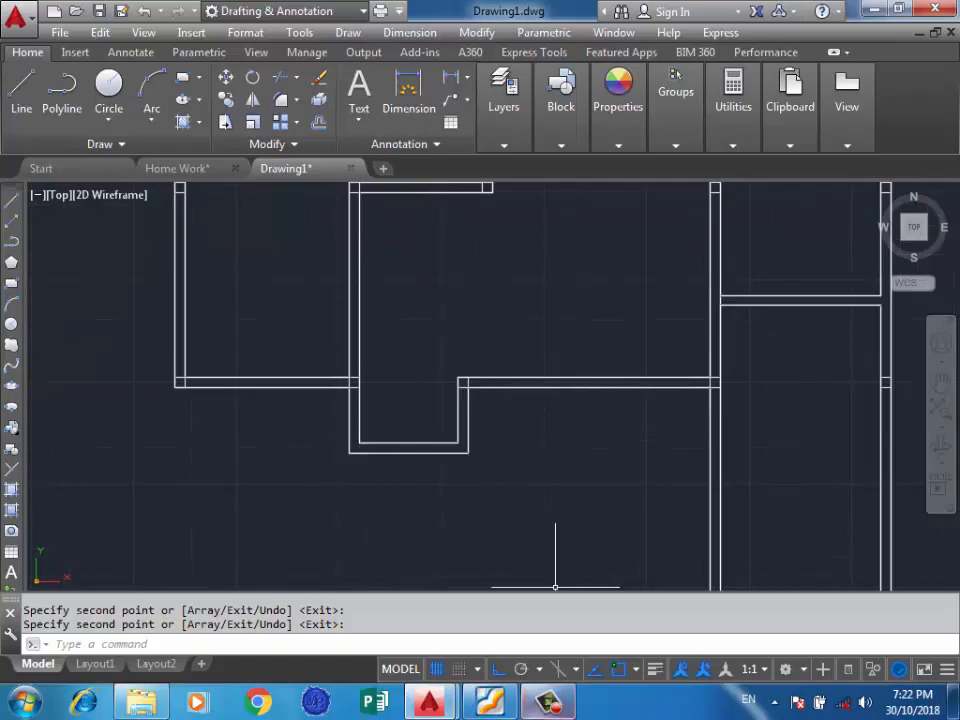
{"action": "key", "text": "alt+Tab"}
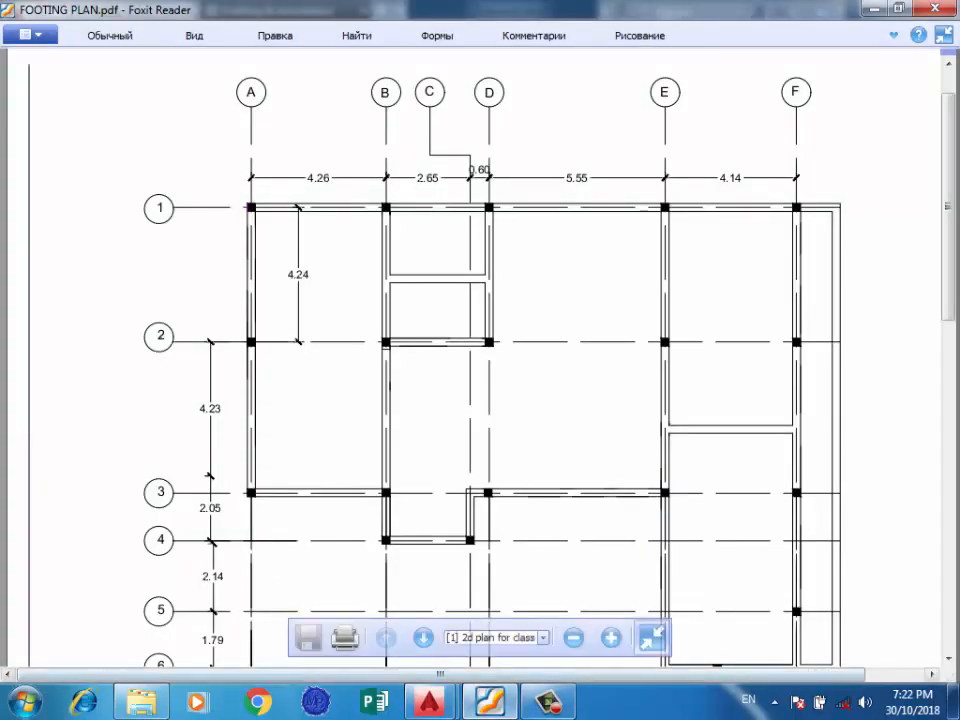
{"action": "key", "text": "alt+Tab"}
Step: Move the column at the projecting bay's upper-right corner straight down to the bay's lower-right corner
{"action": "scroll", "coordinate": [456, 396], "scroll_direction": "up", "scroll_amount": 5}
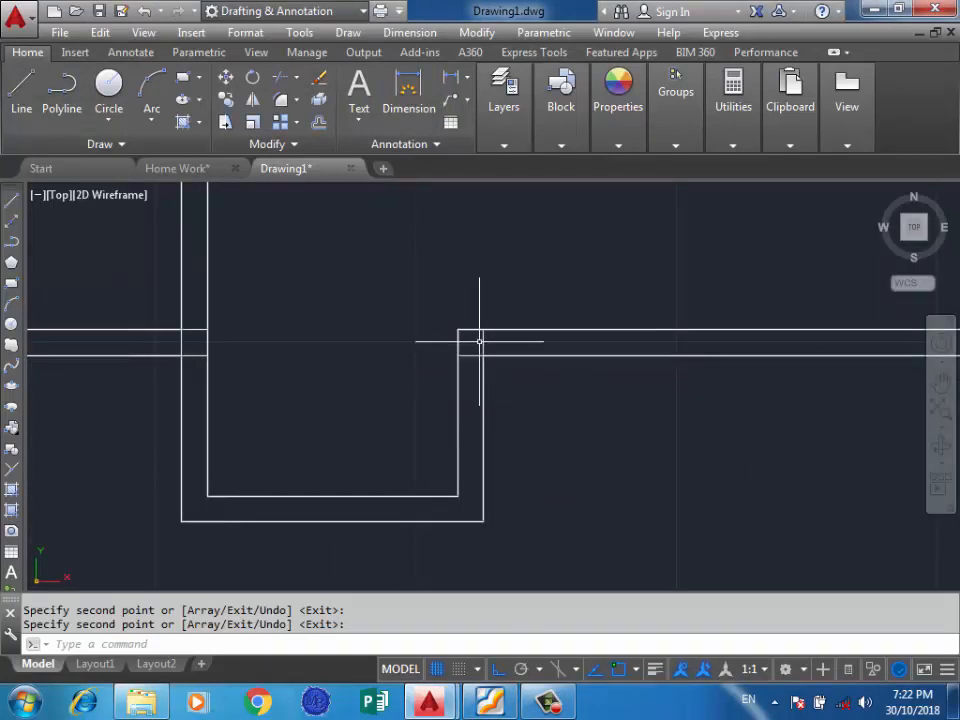
{"action": "left_click", "coordinate": [488, 339]}
{"action": "left_click", "coordinate": [463, 348]}
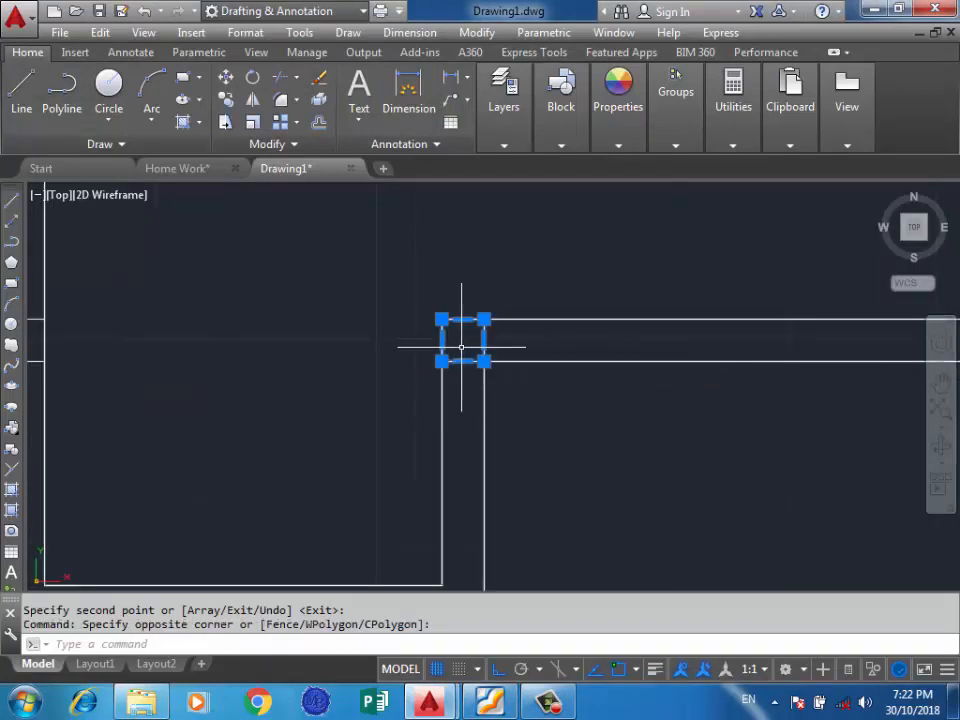
{"action": "type", "text": "m"}
{"action": "key", "text": "Return"}
{"action": "left_click", "coordinate": [463, 339]}
{"action": "scroll", "coordinate": [504, 300], "scroll_direction": "down", "scroll_amount": 3}
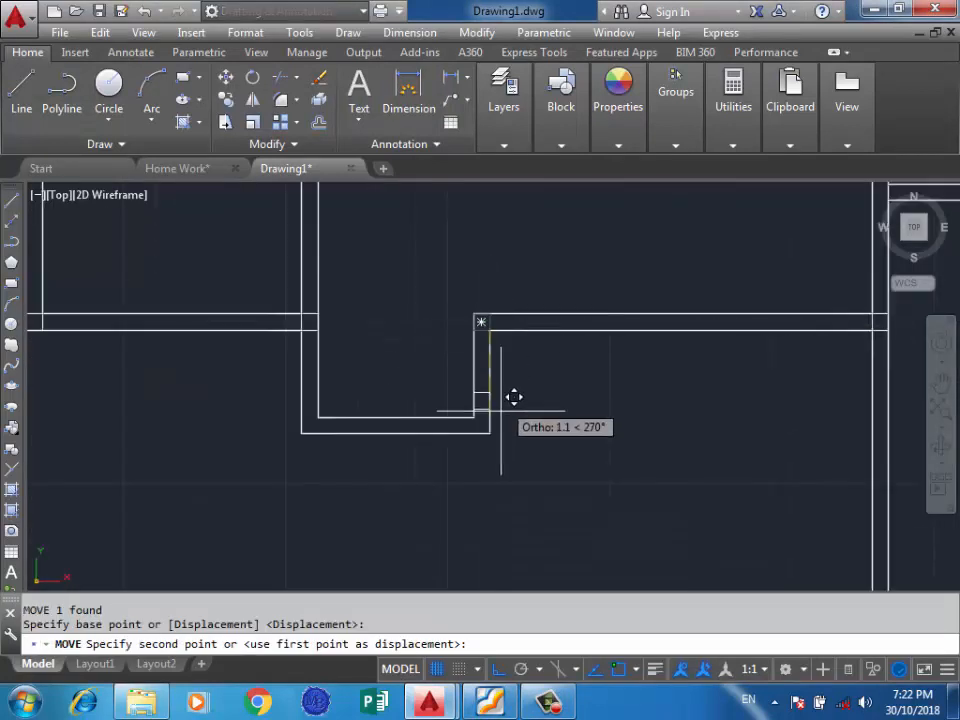
{"action": "left_click", "coordinate": [495, 324]}
{"action": "scroll", "coordinate": [475, 433], "scroll_direction": "up", "scroll_amount": 2}
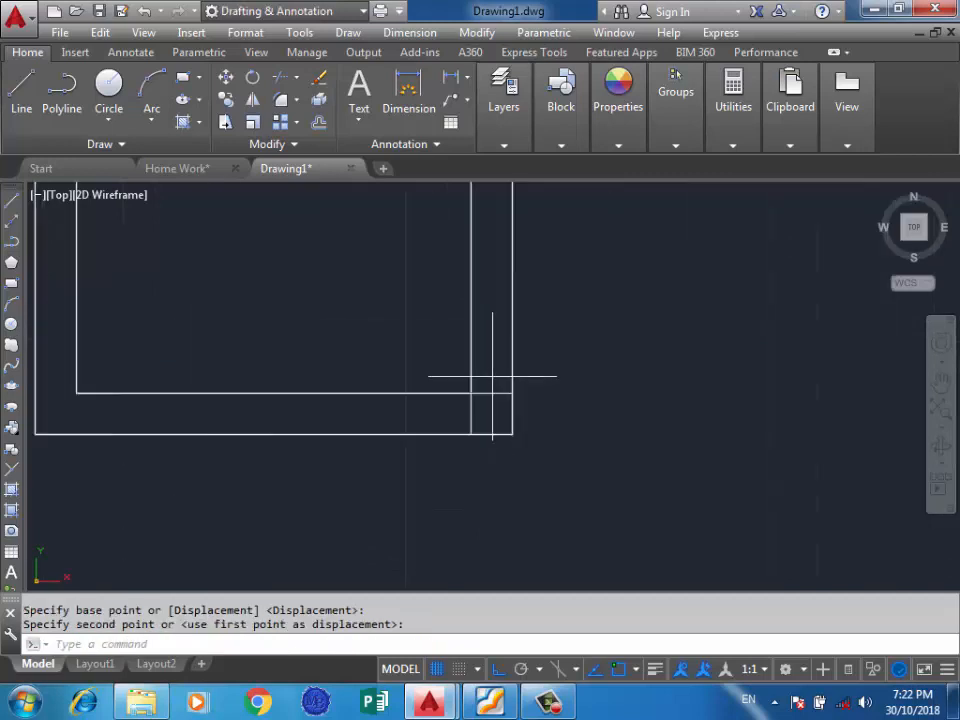
Step: Copy the bay's lower-right column by its bottom-right corner horizontally to the bay's lower-left corner
{"action": "left_click", "coordinate": [491, 377]}
{"action": "left_click", "coordinate": [490, 411]}
{"action": "type", "text": "o"}
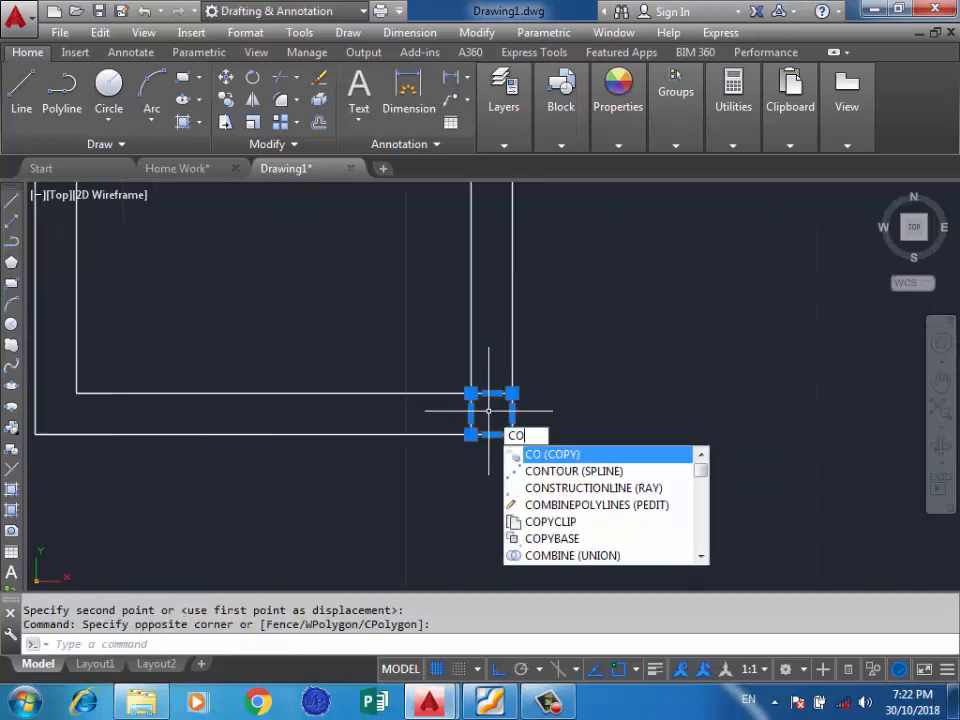
{"action": "key", "text": "Return"}
{"action": "left_click", "coordinate": [512, 433]}
{"action": "scroll", "coordinate": [621, 398], "scroll_direction": "down", "scroll_amount": 2}
{"action": "scroll", "coordinate": [428, 419], "scroll_direction": "up", "scroll_amount": 3}
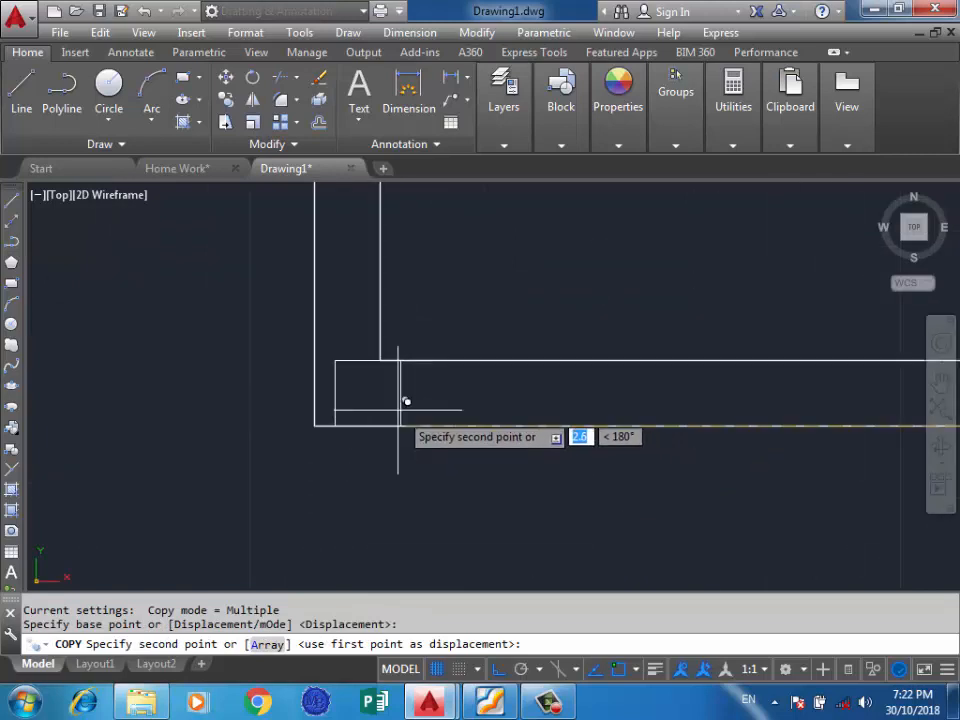
{"action": "left_click", "coordinate": [379, 413]}
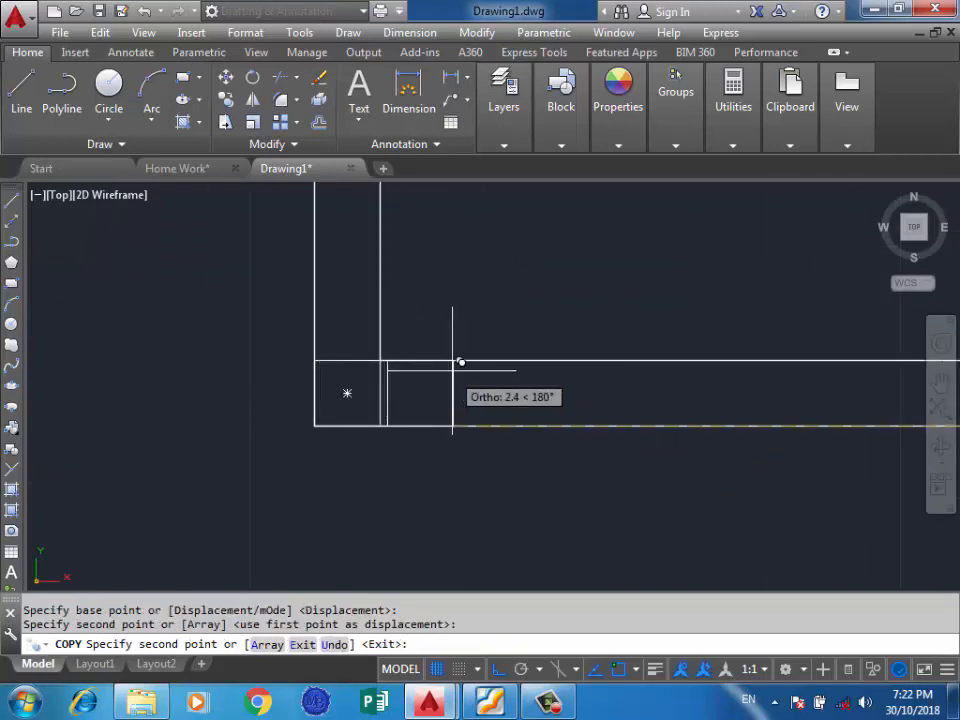
{"action": "key", "text": "Return"}
{"action": "scroll", "coordinate": [366, 456], "scroll_direction": "down", "scroll_amount": 4}
{"action": "scroll", "coordinate": [486, 437], "scroll_direction": "down", "scroll_amount": 1}
{"action": "scroll", "coordinate": [476, 403], "scroll_direction": "up", "scroll_amount": 2}
{"action": "scroll", "coordinate": [470, 419], "scroll_direction": "down", "scroll_amount": 4}
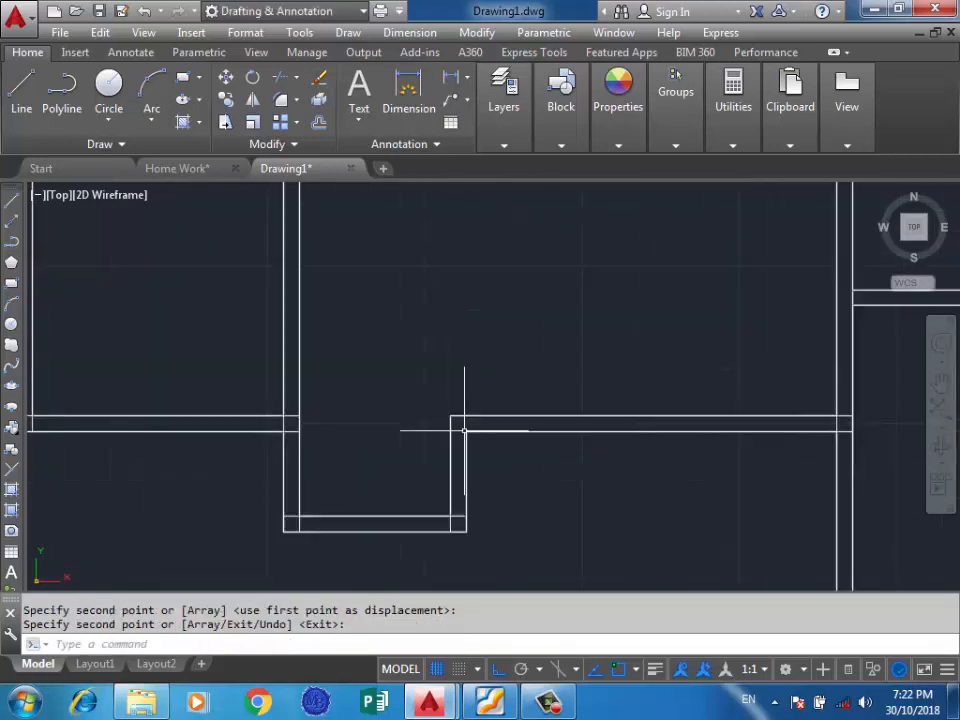
{"action": "scroll", "coordinate": [480, 391], "scroll_direction": "up", "scroll_amount": 4}
{"action": "key", "text": "Return"}
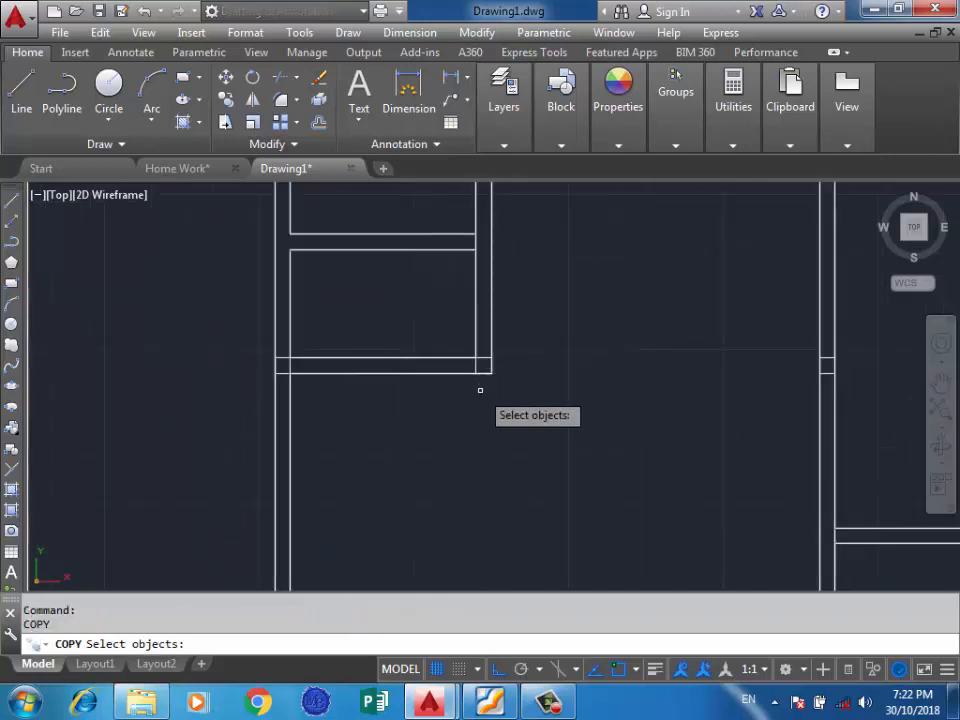
{"action": "key", "text": "Return"}
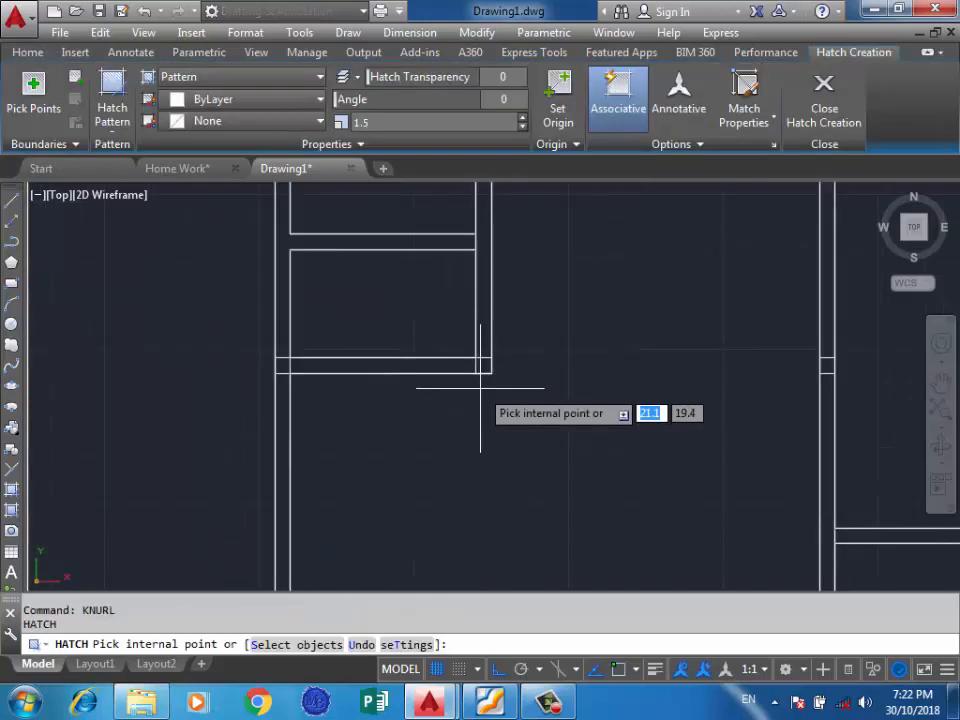
{"action": "key", "text": "Escape"}
Step: Draw a vertical construction line from the column at the small room's lower-right corner down past the central room's bottom wall
{"action": "type", "text": "l"}
{"action": "key", "text": "Return"}
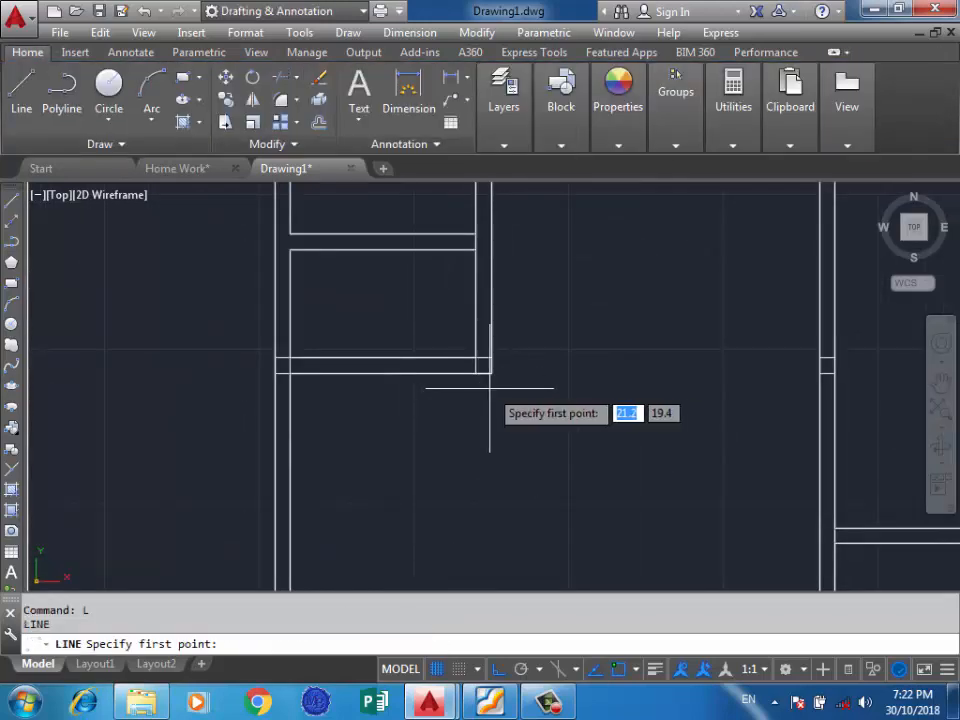
{"action": "scroll", "coordinate": [485, 380], "scroll_direction": "up", "scroll_amount": 3}
{"action": "left_click", "coordinate": [475, 321]}
{"action": "scroll", "coordinate": [470, 320], "scroll_direction": "down", "scroll_amount": 5}
{"action": "scroll", "coordinate": [467, 505], "scroll_direction": "up", "scroll_amount": 4}
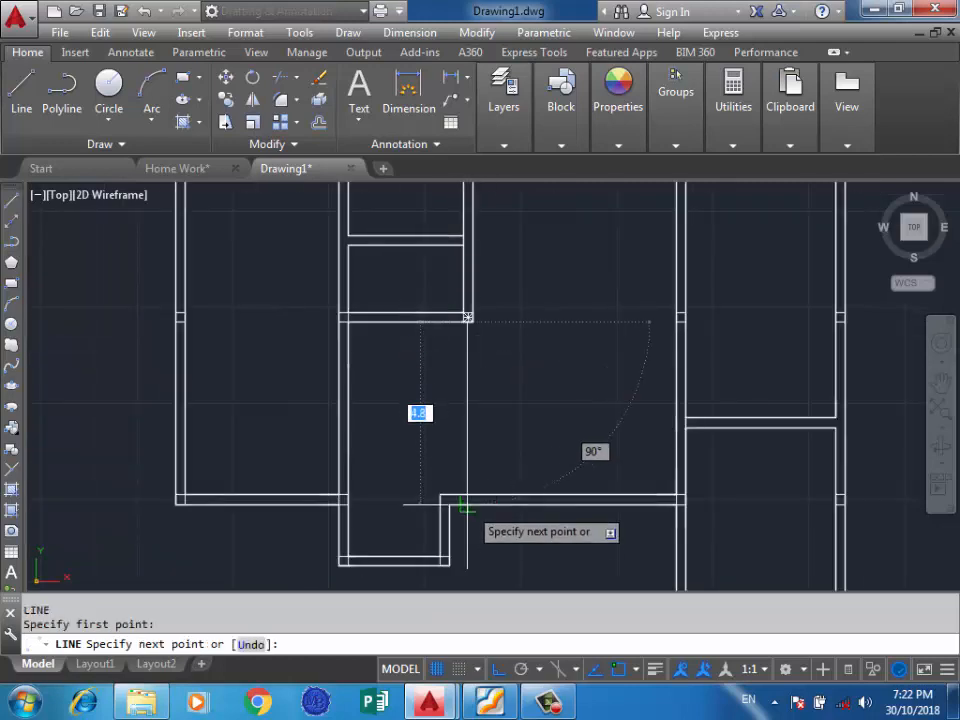
{"action": "left_click", "coordinate": [463, 531]}
{"action": "scroll", "coordinate": [470, 520], "scroll_direction": "down", "scroll_amount": 4}
{"action": "key", "text": "Return"}
{"action": "scroll", "coordinate": [526, 386], "scroll_direction": "down", "scroll_amount": 3}
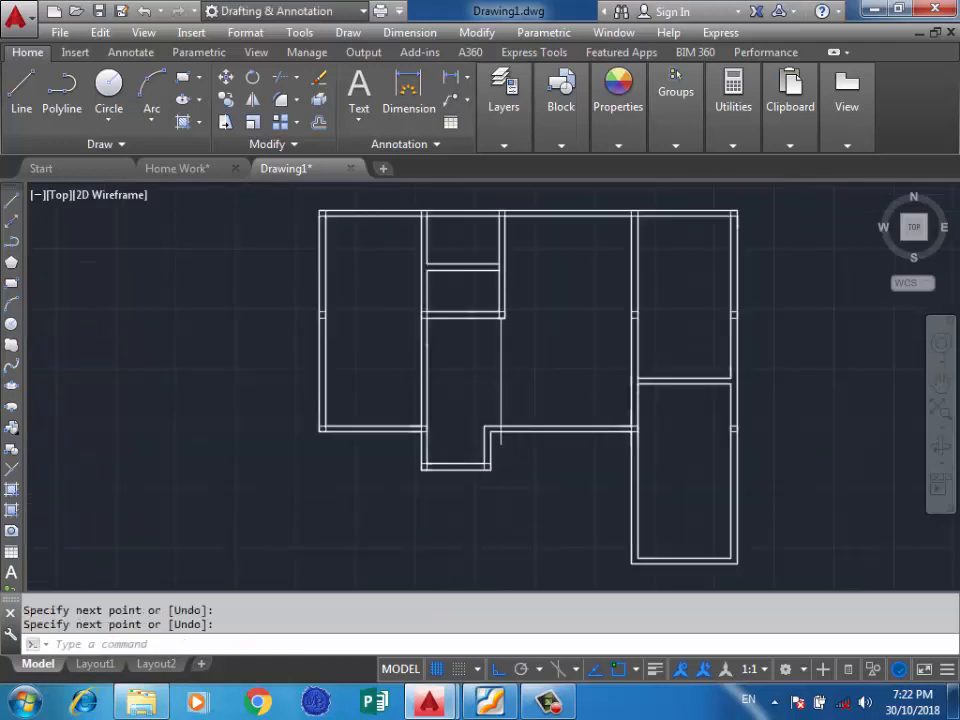
Step: Copy the bay's lower-right column by its top-edge midpoint to where the vertical construction line crosses the central room's bottom wall
{"action": "scroll", "coordinate": [395, 525], "scroll_direction": "up", "scroll_amount": 6}
{"action": "type", "text": "co"}
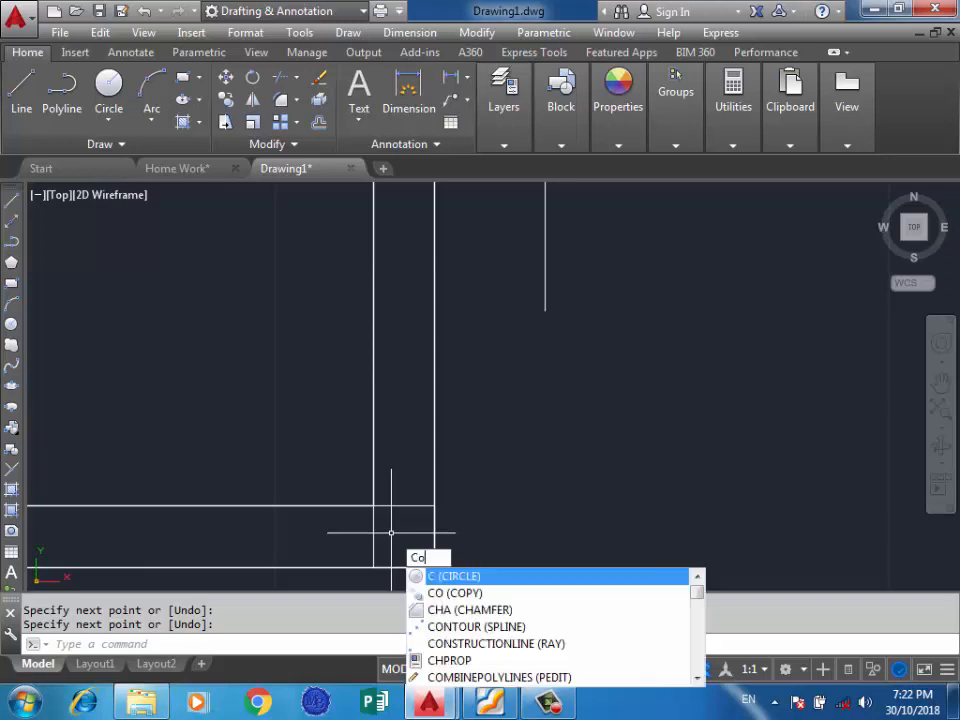
{"action": "key", "text": "Return"}
{"action": "left_click", "coordinate": [399, 507]}
{"action": "key", "text": "Return"}
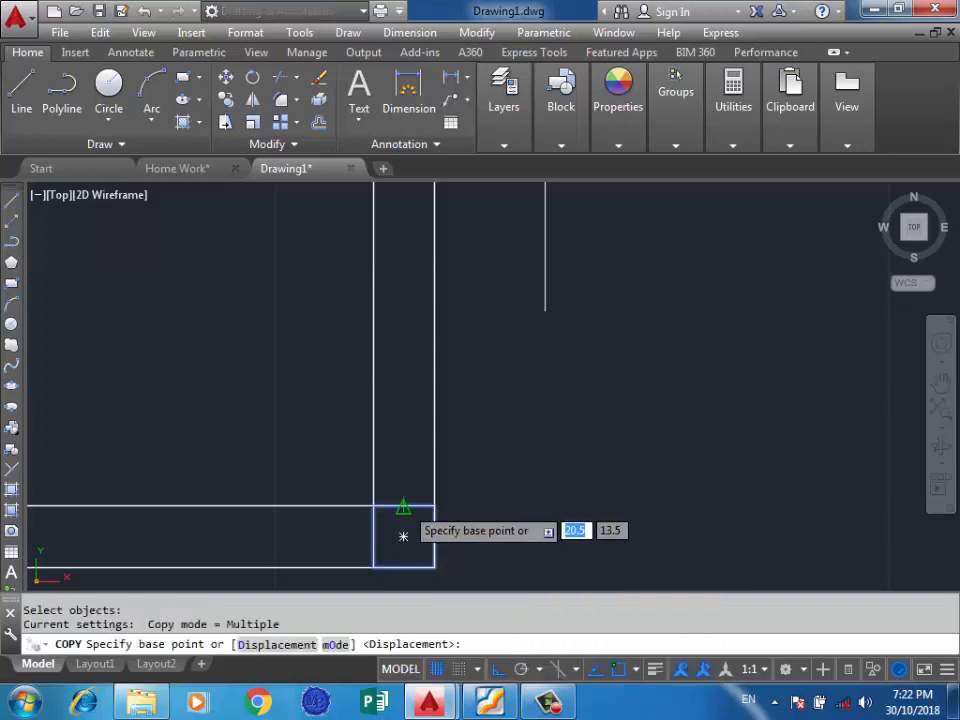
{"action": "left_click", "coordinate": [405, 504]}
{"action": "scroll", "coordinate": [427, 504], "scroll_direction": "down", "scroll_amount": 6}
{"action": "scroll", "coordinate": [458, 412], "scroll_direction": "up", "scroll_amount": 6}
{"action": "left_click", "coordinate": [439, 388]}
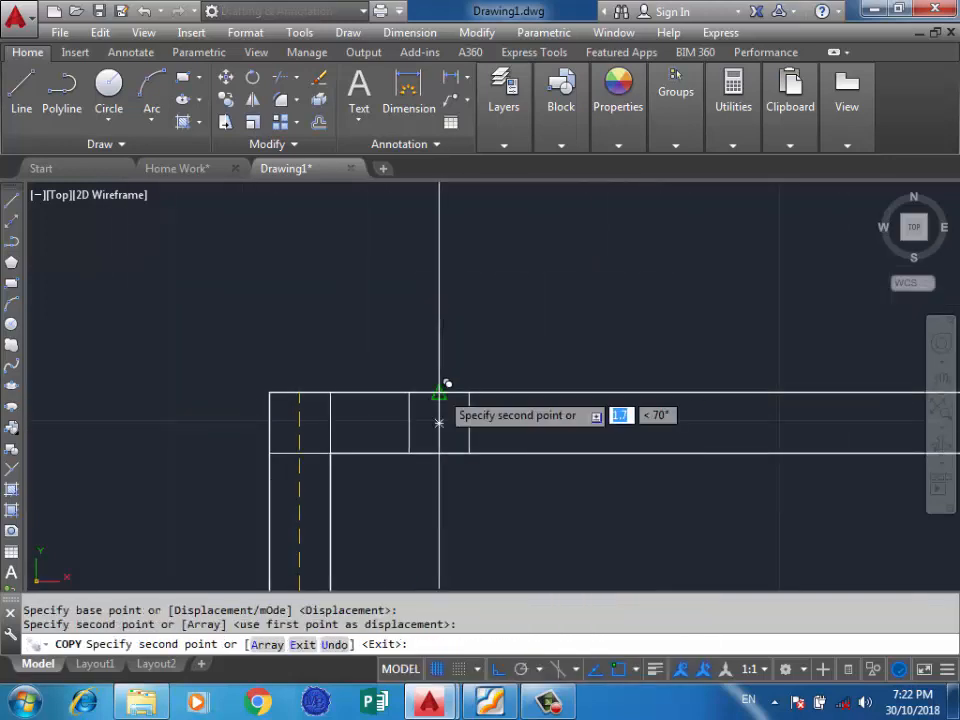
{"action": "key", "text": "Return"}
Step: Erase the vertical construction line above the central room's bottom wall
{"action": "scroll", "coordinate": [510, 338], "scroll_direction": "down", "scroll_amount": 5}
{"action": "left_click", "coordinate": [522, 293]}
{"action": "left_click", "coordinate": [478, 298]}
{"action": "key", "text": "Delete"}
{"action": "scroll", "coordinate": [437, 293], "scroll_direction": "down", "scroll_amount": 5}
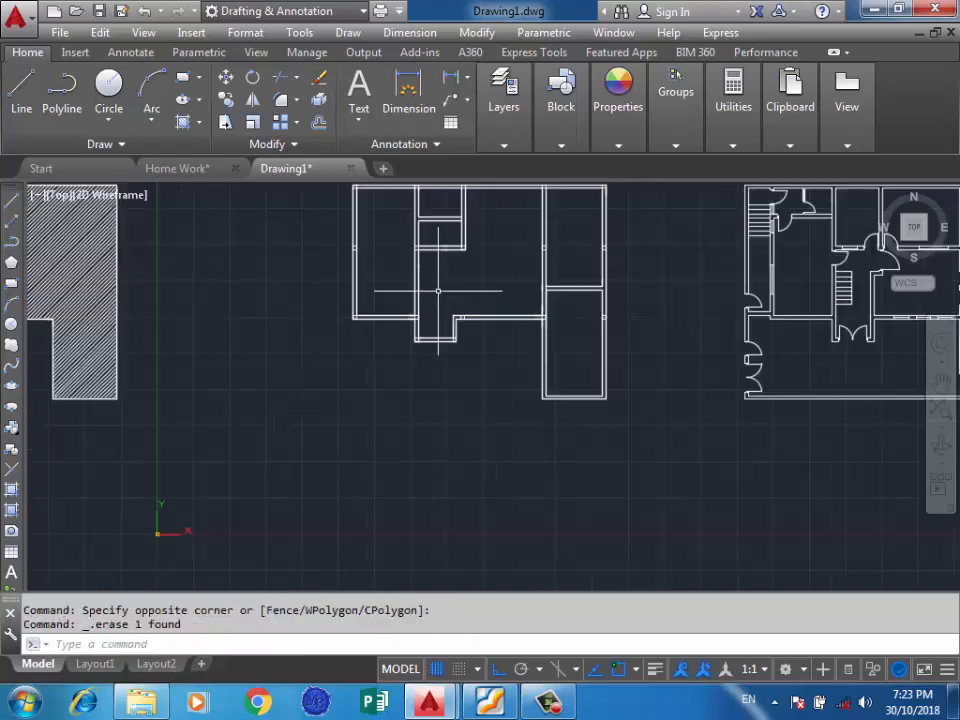
Step: Check the spacing of axes 3 to 6 and the remaining columns in FOOTING PLAN.pdf, and return to the AutoCAD drawing
{"action": "scroll", "coordinate": [400, 264], "scroll_direction": "up", "scroll_amount": 4}
{"action": "scroll", "coordinate": [434, 378], "scroll_direction": "down", "scroll_amount": 3}
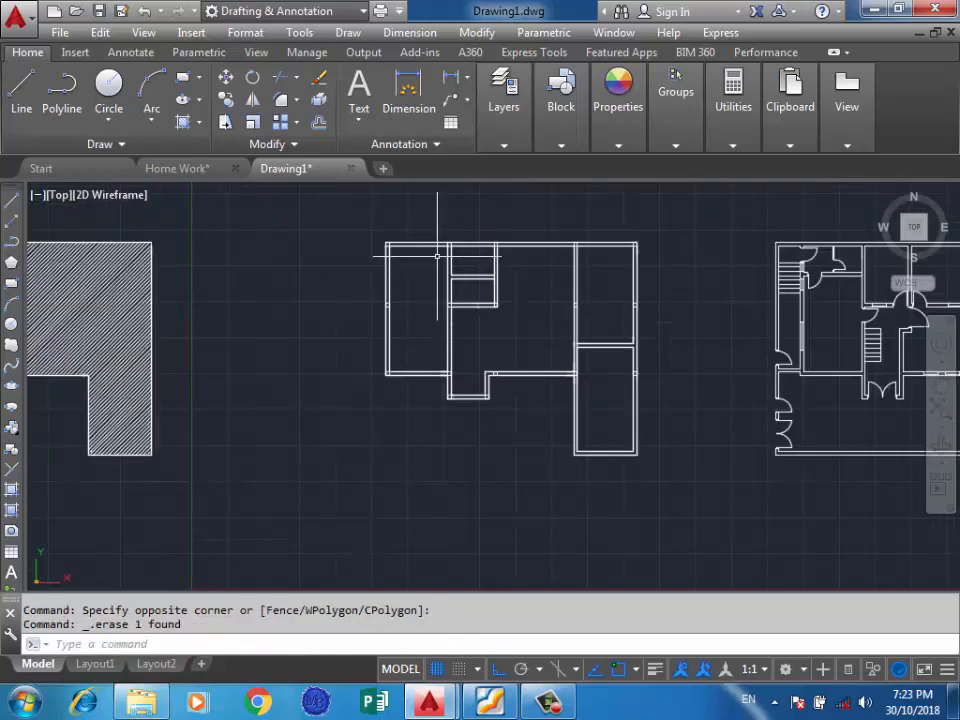
{"action": "scroll", "coordinate": [440, 247], "scroll_direction": "up", "scroll_amount": 3}
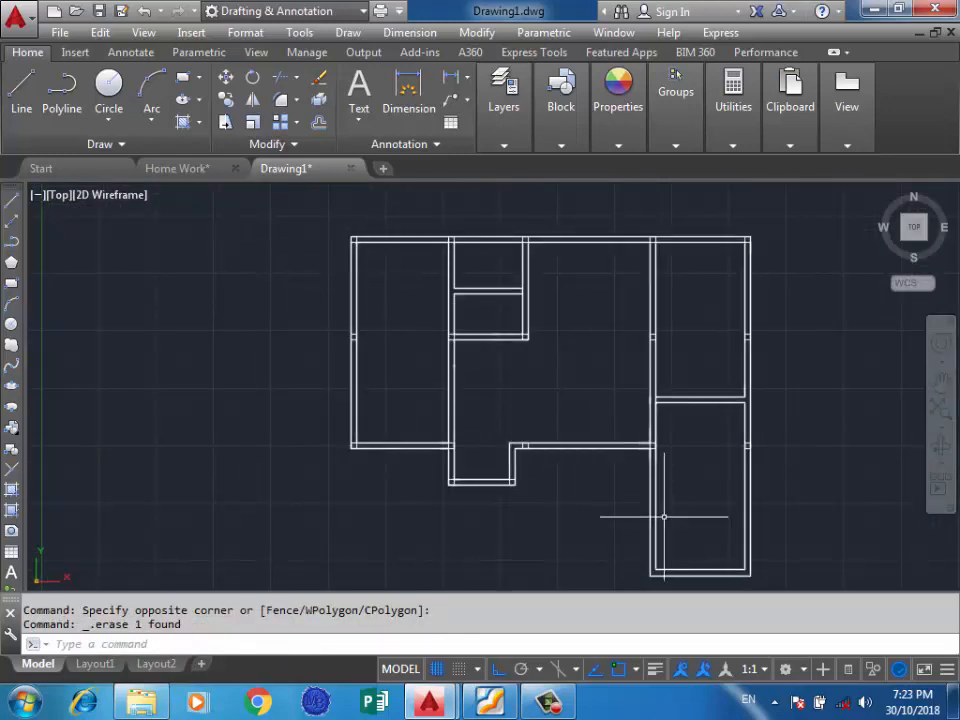
{"action": "scroll", "coordinate": [574, 456], "scroll_direction": "down", "scroll_amount": 2}
{"action": "scroll", "coordinate": [611, 497], "scroll_direction": "up", "scroll_amount": 4}
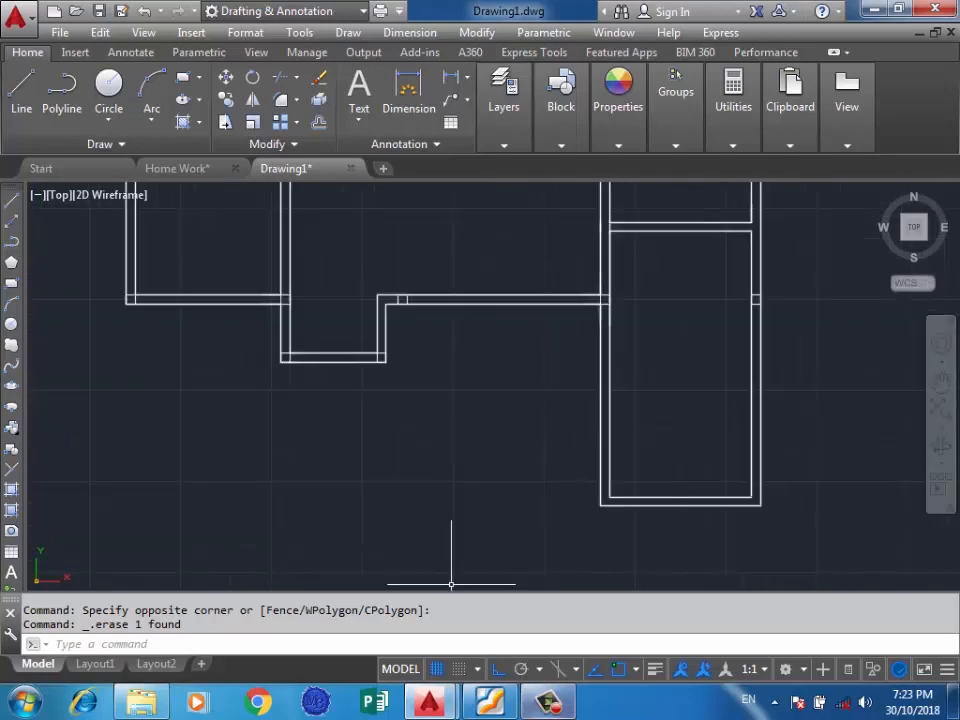
{"action": "left_click", "coordinate": [489, 702]}
{"action": "scroll", "coordinate": [480, 360], "scroll_direction": "down", "scroll_amount": 2}
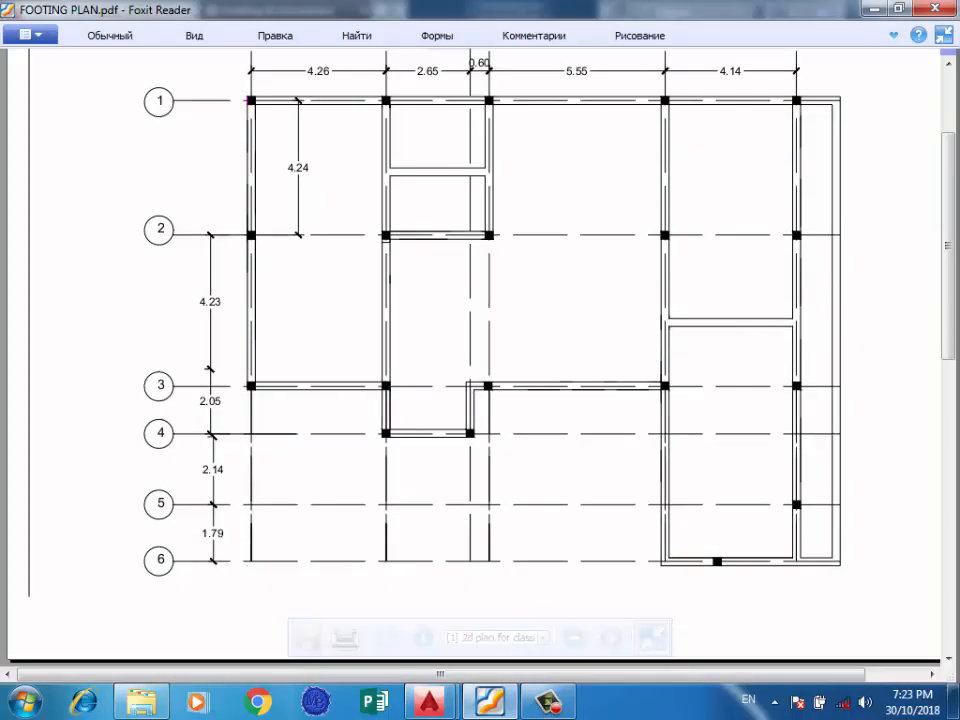
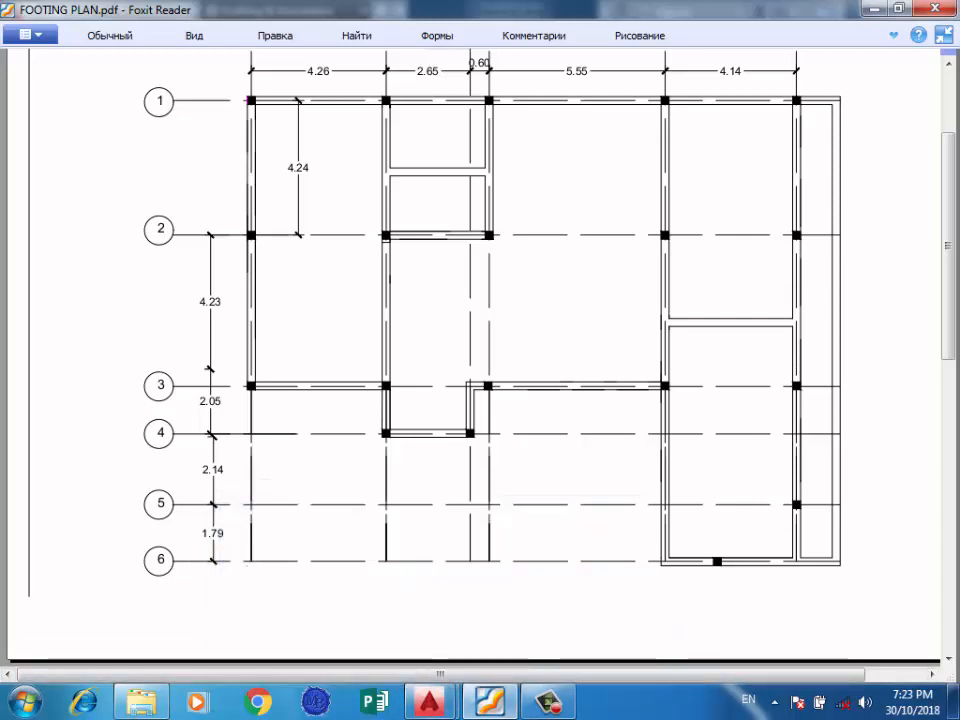
{"action": "mouse_move", "coordinate": [489, 701]}
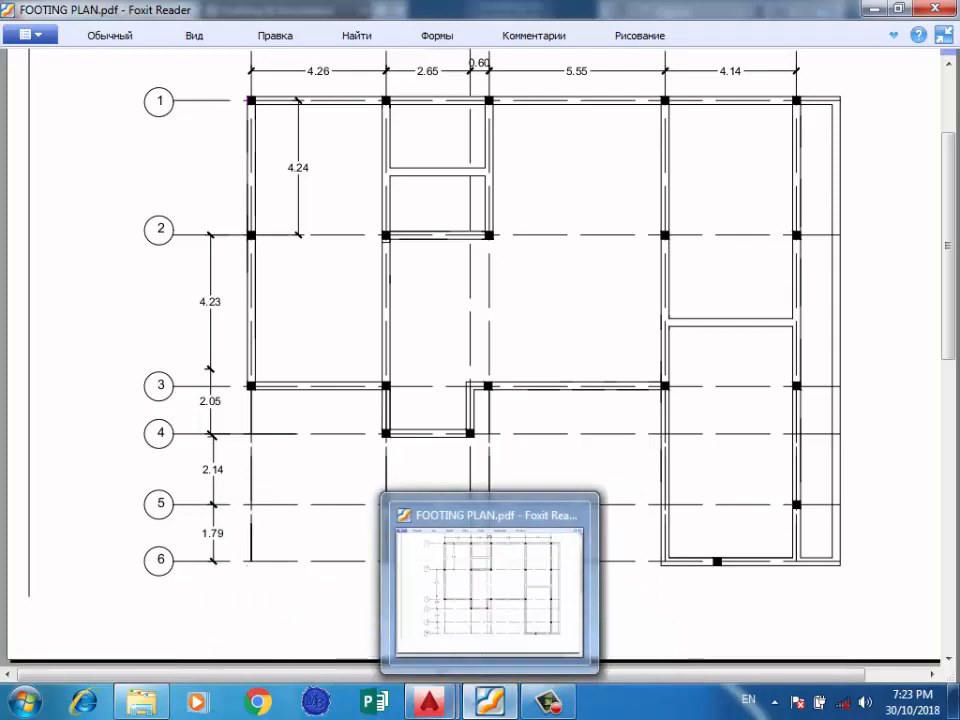
{"action": "mouse_move", "coordinate": [429, 701]}
{"action": "left_click", "coordinate": [536, 604]}
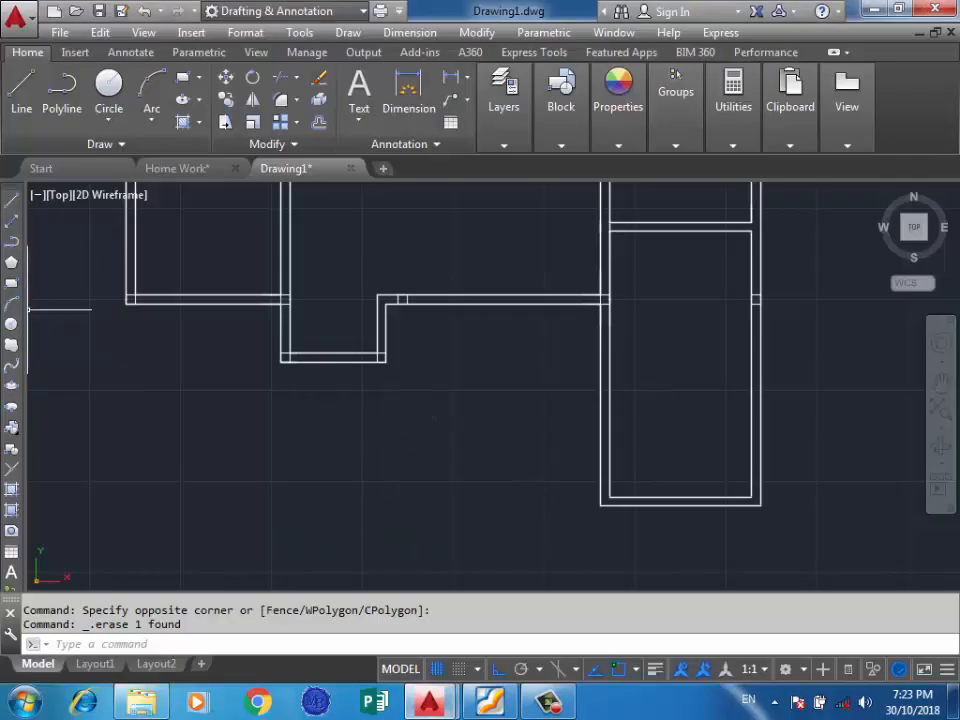
Step: Draw a construction line from the lower-left column's left-edge midpoint 2.14 down, and about 19.3 horizontally past the right outer wall
{"action": "type", "text": "l"}
{"action": "key", "text": "Return"}
{"action": "scroll", "coordinate": [60, 310], "scroll_direction": "up", "scroll_amount": 2}
{"action": "left_click", "coordinate": [169, 290]}
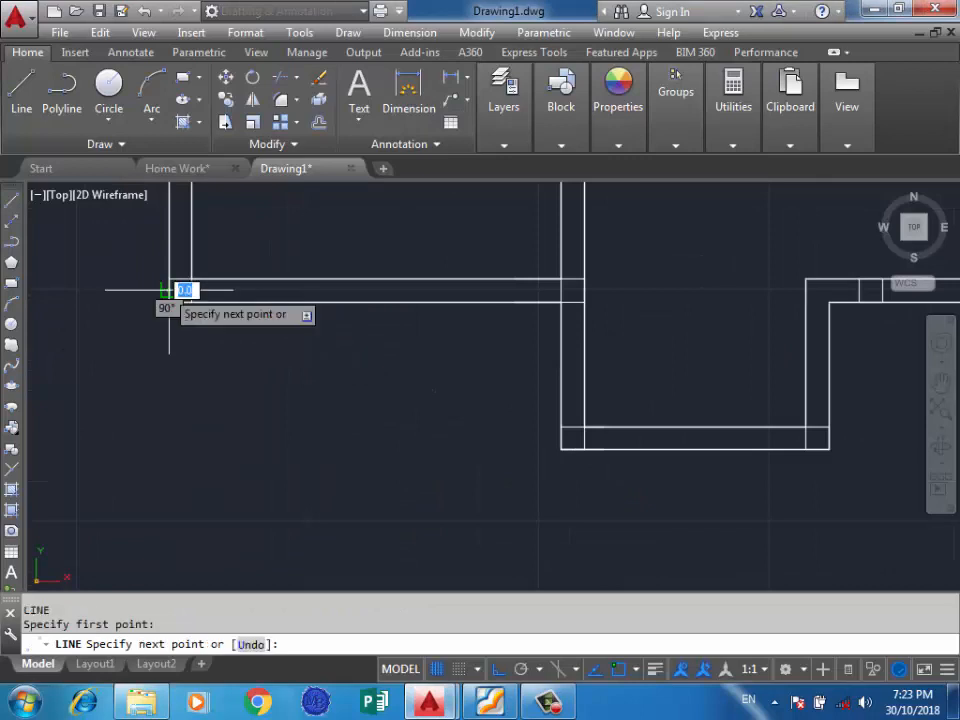
{"action": "type", "text": "2.1"}
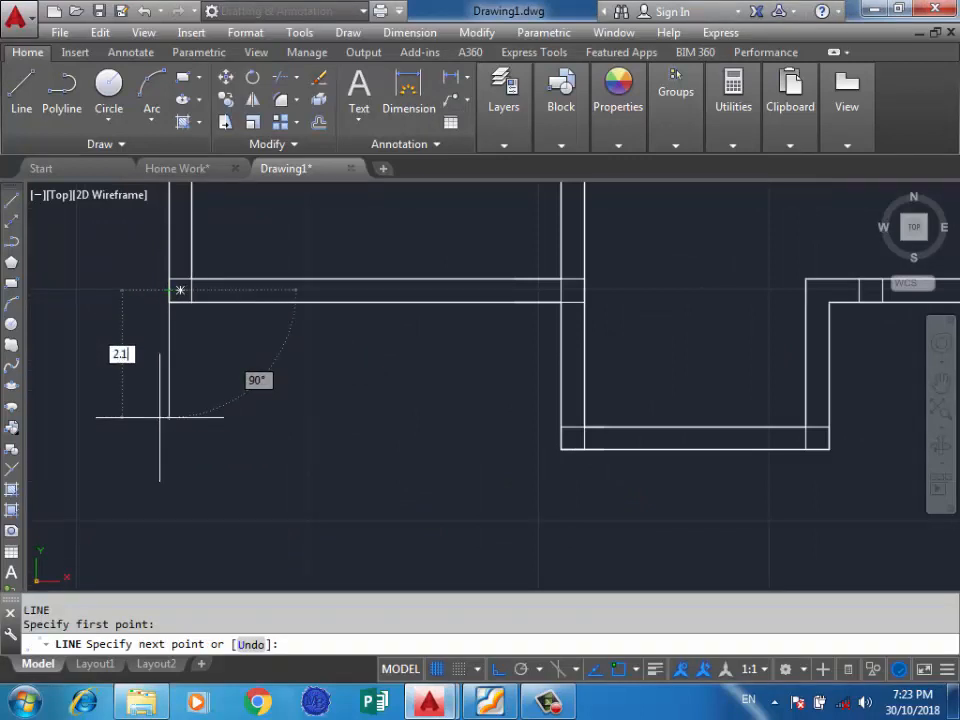
{"action": "type", "text": "4"}
{"action": "key", "text": "Return"}
{"action": "scroll", "coordinate": [140, 430], "scroll_direction": "down", "scroll_amount": 2}
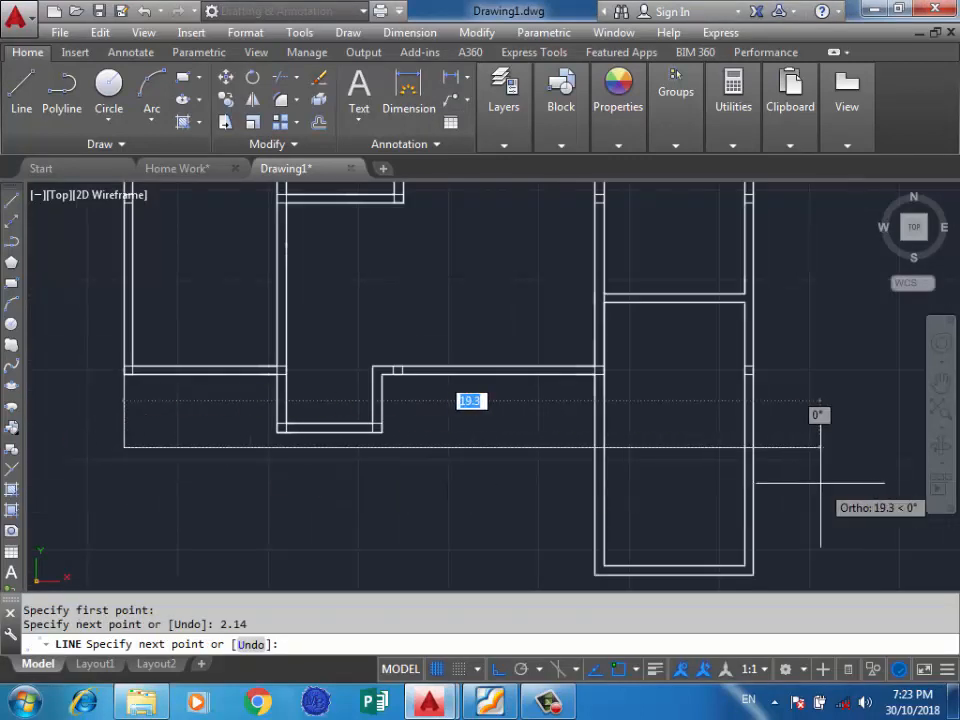
{"action": "left_click", "coordinate": [820, 447]}
{"action": "key", "text": "Return"}
Step: Copy the right outer wall's lower column by its centre straight down to the horizontal construction line
{"action": "scroll", "coordinate": [750, 386], "scroll_direction": "up", "scroll_amount": 5}
{"action": "left_click", "coordinate": [733, 299]}
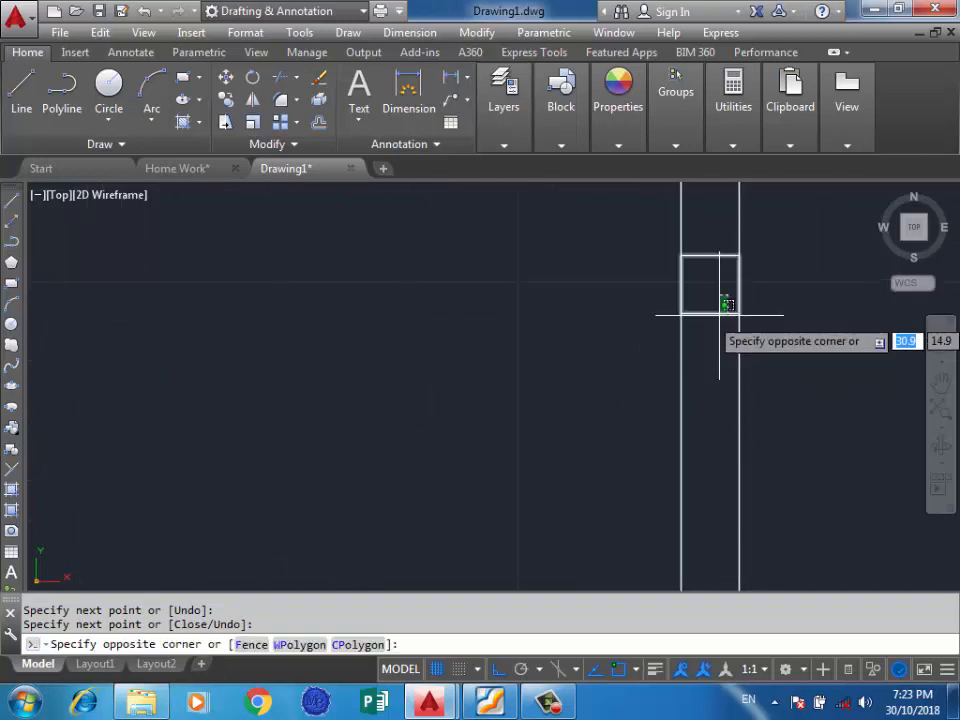
{"action": "left_click", "coordinate": [717, 318]}
{"action": "type", "text": "co"}
{"action": "key", "text": "Return"}
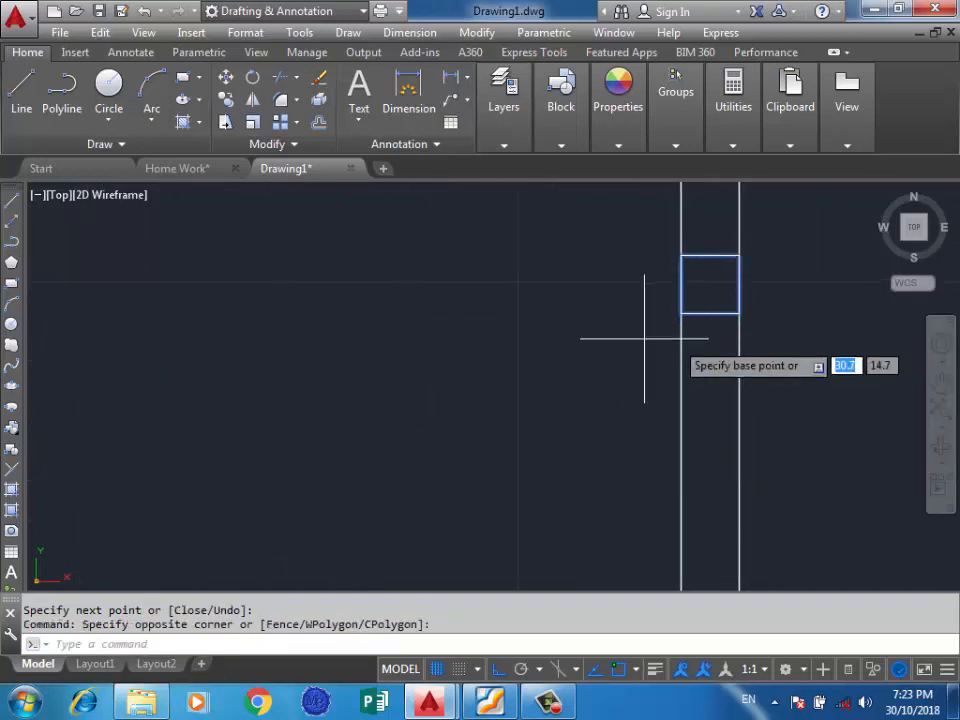
{"action": "left_click", "coordinate": [709, 284]}
{"action": "scroll", "coordinate": [705, 350], "scroll_direction": "down", "scroll_amount": 4}
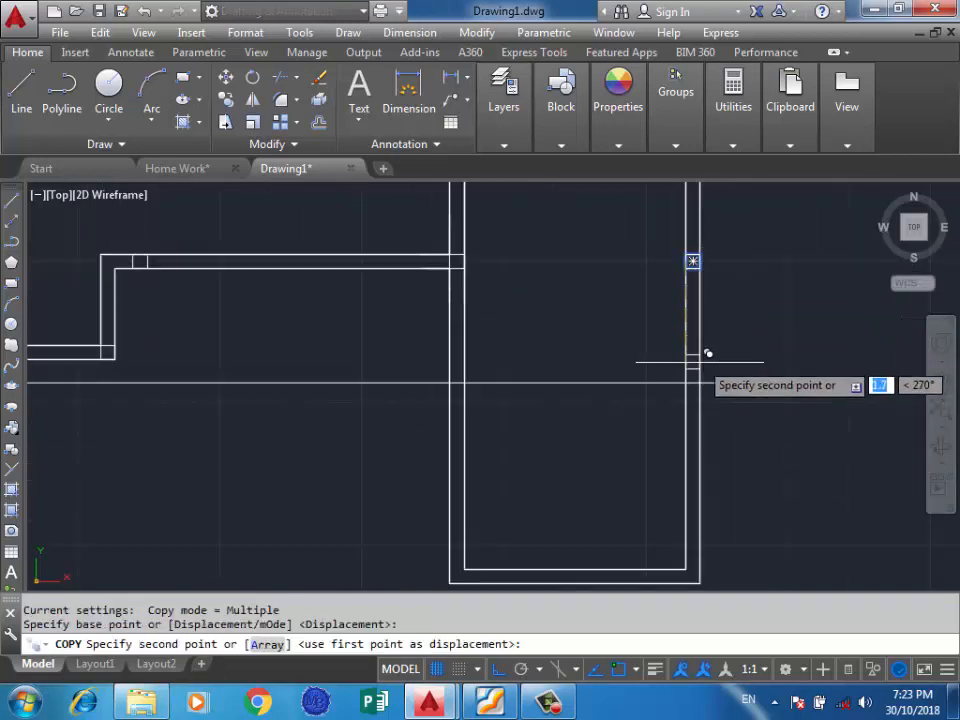
{"action": "scroll", "coordinate": [696, 370], "scroll_direction": "up", "scroll_amount": 3}
{"action": "left_click", "coordinate": [676, 386]}
{"action": "key", "text": "Return"}
Step: Erase the horizontal construction line crossing the lower-right room
{"action": "scroll", "coordinate": [611, 343], "scroll_direction": "up", "scroll_amount": 3}
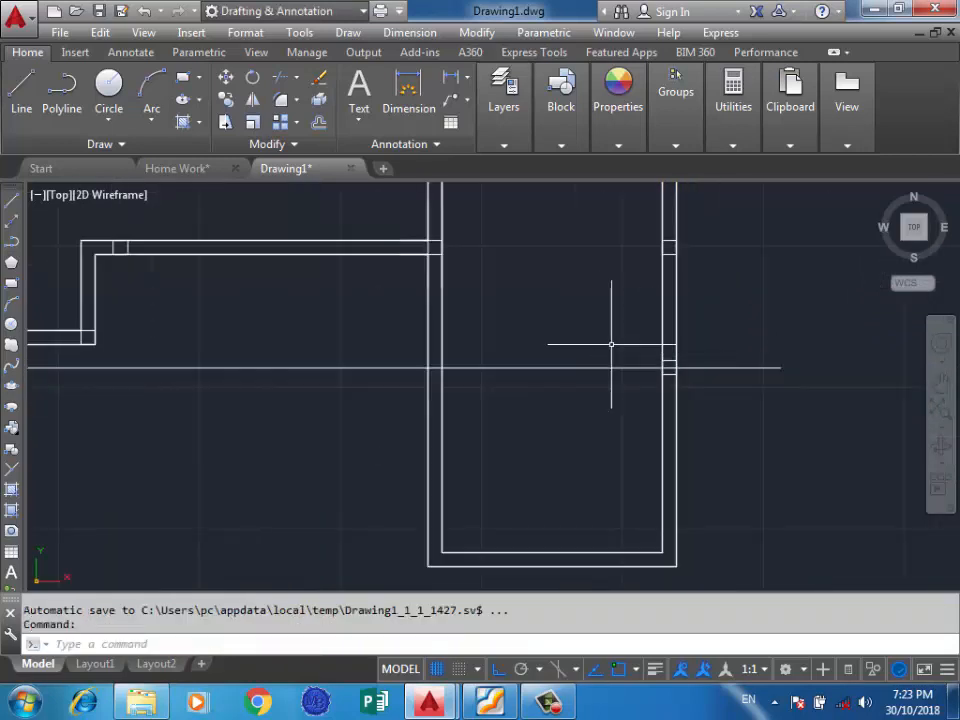
{"action": "left_click", "coordinate": [600, 336]}
{"action": "left_click", "coordinate": [557, 404]}
{"action": "key", "text": "Delete"}
{"action": "scroll", "coordinate": [579, 300], "scroll_direction": "down", "scroll_amount": 3}
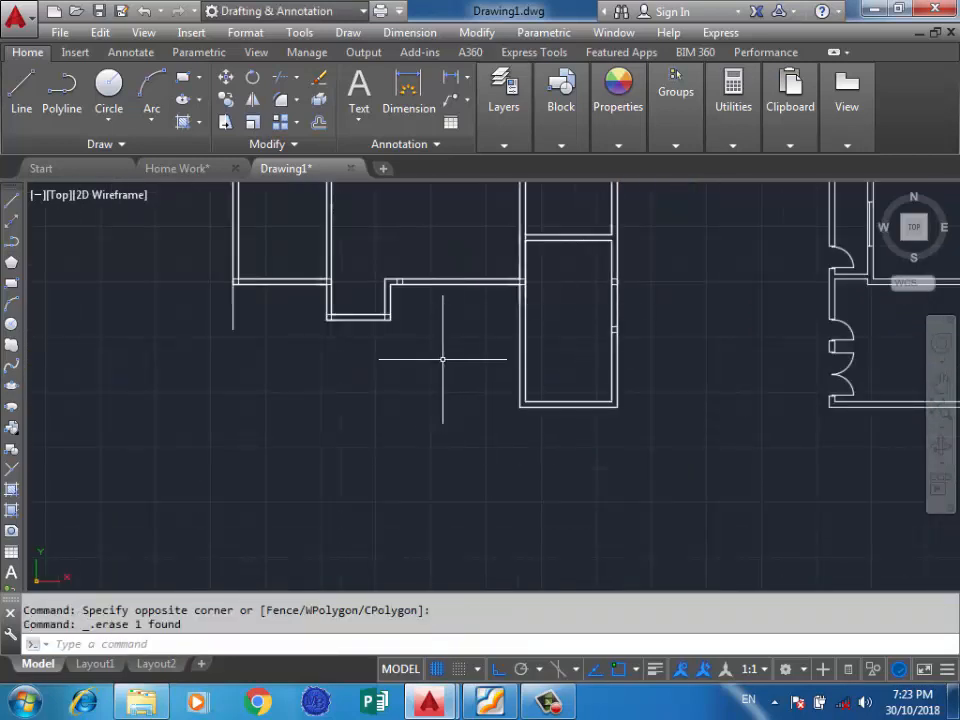
Step: Check the remaining column on axis 6 and the grid dimensions in FOOTING PLAN.pdf
{"action": "scroll", "coordinate": [467, 348], "scroll_direction": "up", "scroll_amount": 1}
{"action": "key", "text": "alt+Tab"}
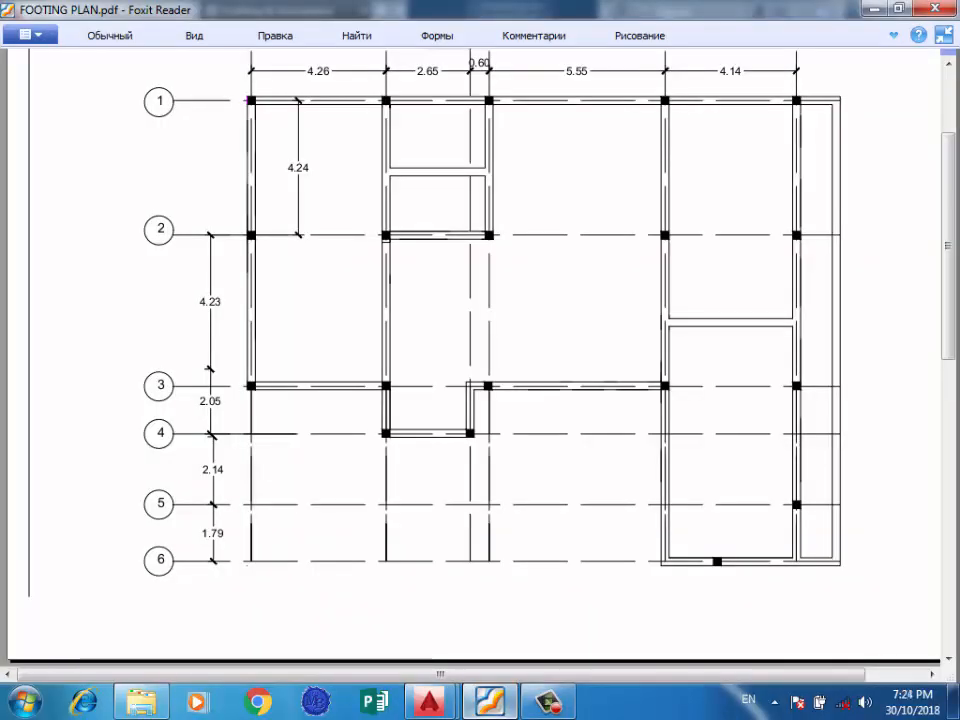
{"action": "scroll", "coordinate": [480, 360], "scroll_direction": "up", "scroll_amount": 3}
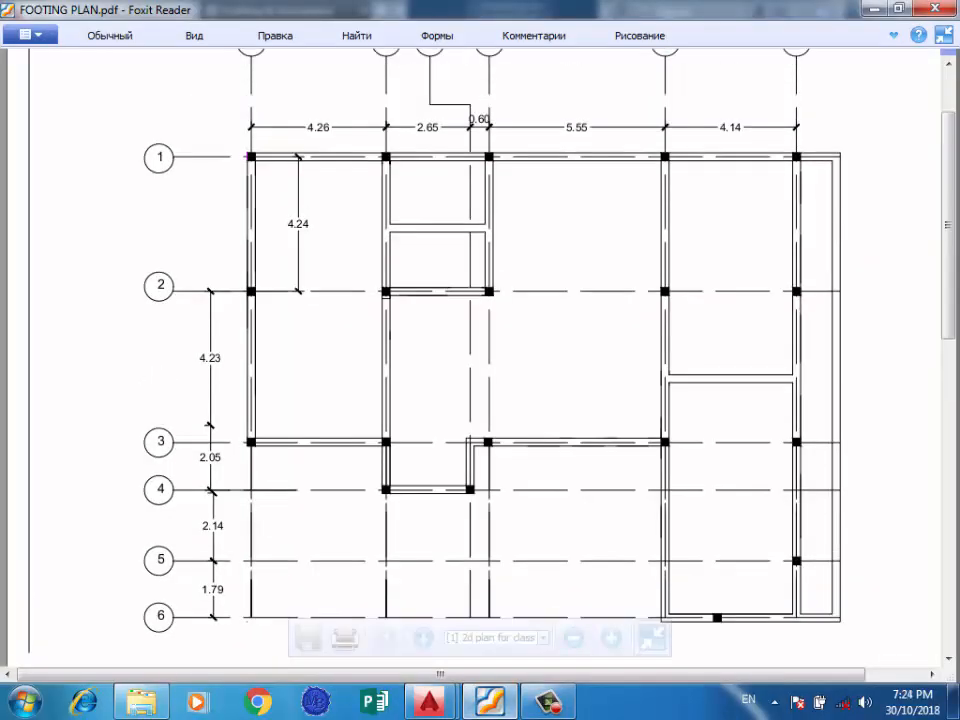
{"action": "scroll", "coordinate": [480, 360], "scroll_direction": "down", "scroll_amount": 3}
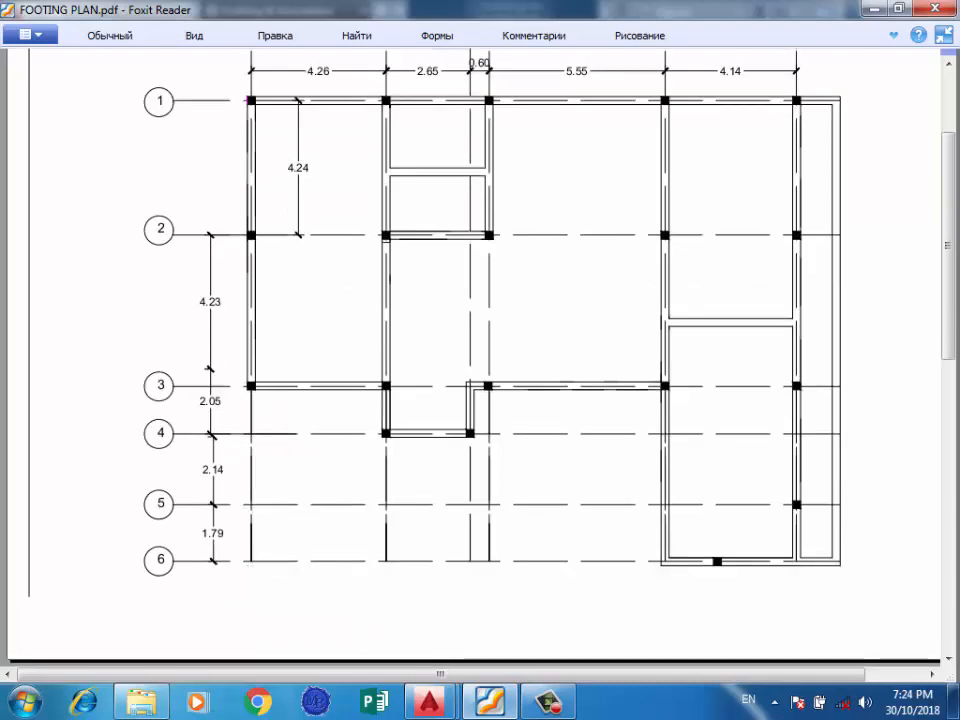
Step: Examine the column positions and dimensions in the footing plan PDF, and return to the AutoCAD drawing
{"action": "scroll", "coordinate": [480, 360], "scroll_direction": "up", "scroll_amount": 3}
{"action": "scroll", "coordinate": [480, 360], "scroll_direction": "down", "scroll_amount": 5}
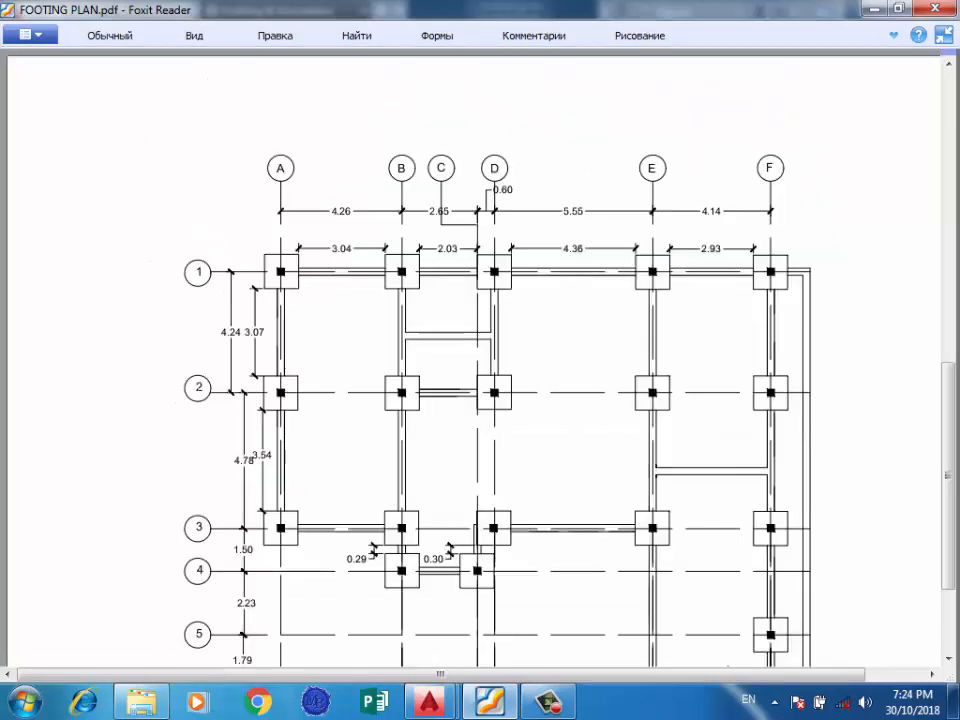
{"action": "scroll", "coordinate": [480, 360], "scroll_direction": "down", "scroll_amount": 3}
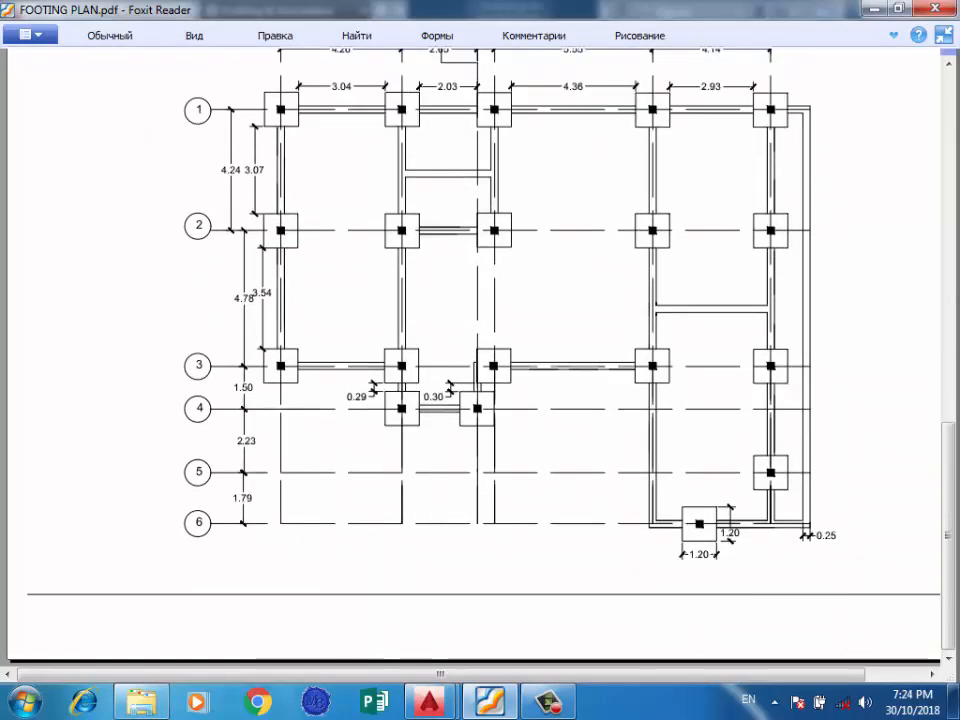
{"action": "scroll", "coordinate": [480, 360], "scroll_direction": "up", "scroll_amount": 2}
{"action": "scroll", "coordinate": [480, 360], "scroll_direction": "down", "scroll_amount": 5}
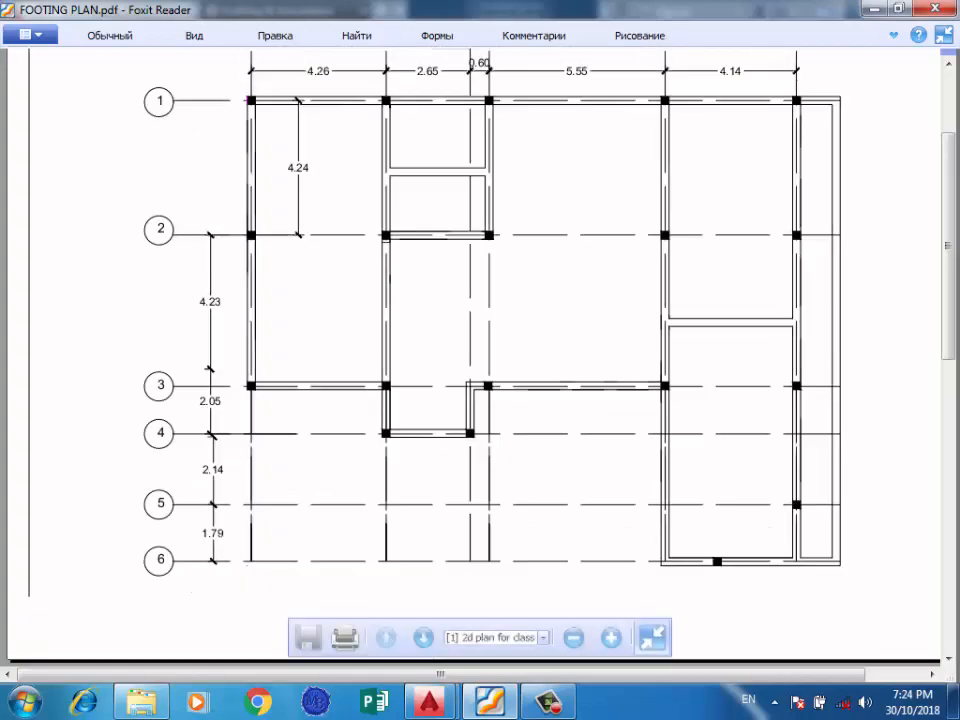
{"action": "key", "text": "alt+Tab"}
Step: Draw a 0.25-wide column outline across the lower-right room's bottom wall, running the line 1.5 along from the inner left corner first
{"action": "scroll", "coordinate": [634, 435], "scroll_direction": "up", "scroll_amount": 2}
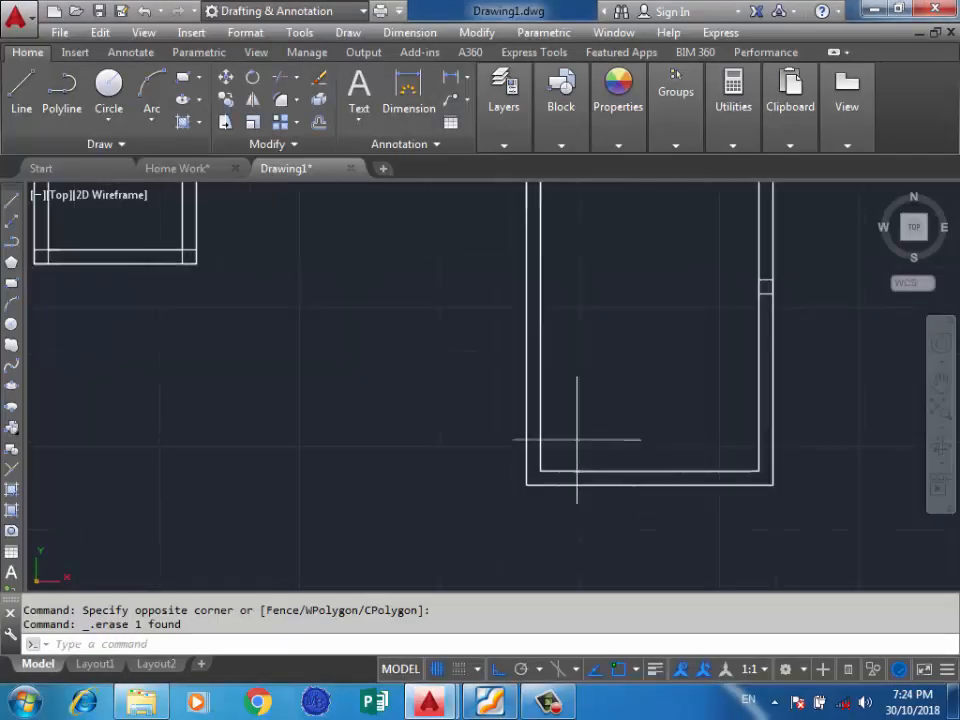
{"action": "type", "text": "l"}
{"action": "key", "text": "Return"}
{"action": "left_click", "coordinate": [540, 471]}
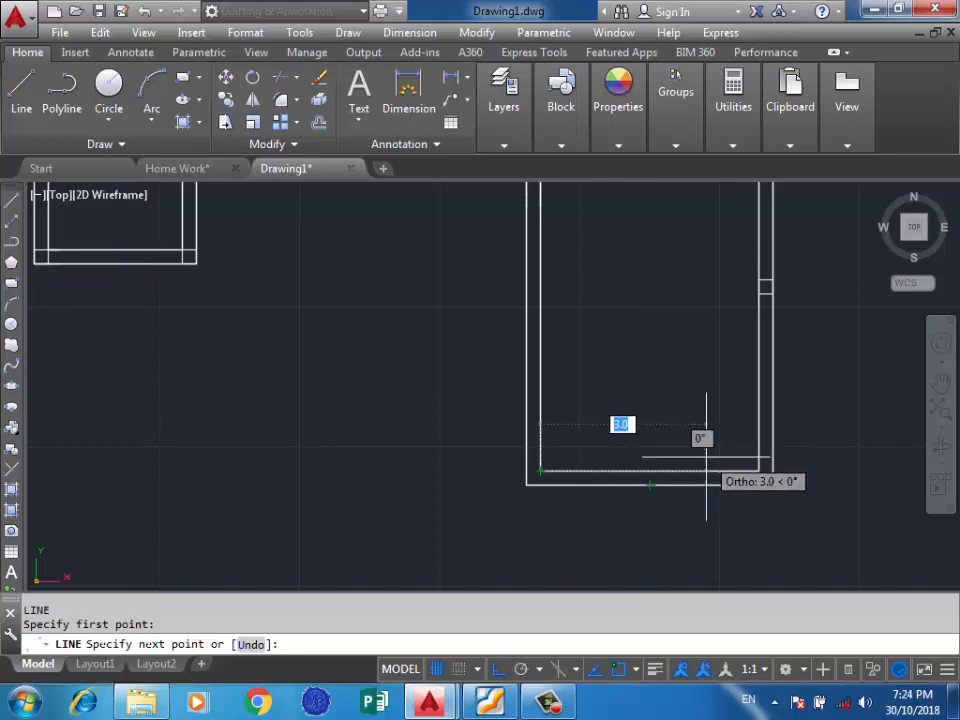
{"action": "type", "text": "5"}
{"action": "key", "text": "Return"}
{"action": "scroll", "coordinate": [620, 466], "scroll_direction": "up", "scroll_amount": 4}
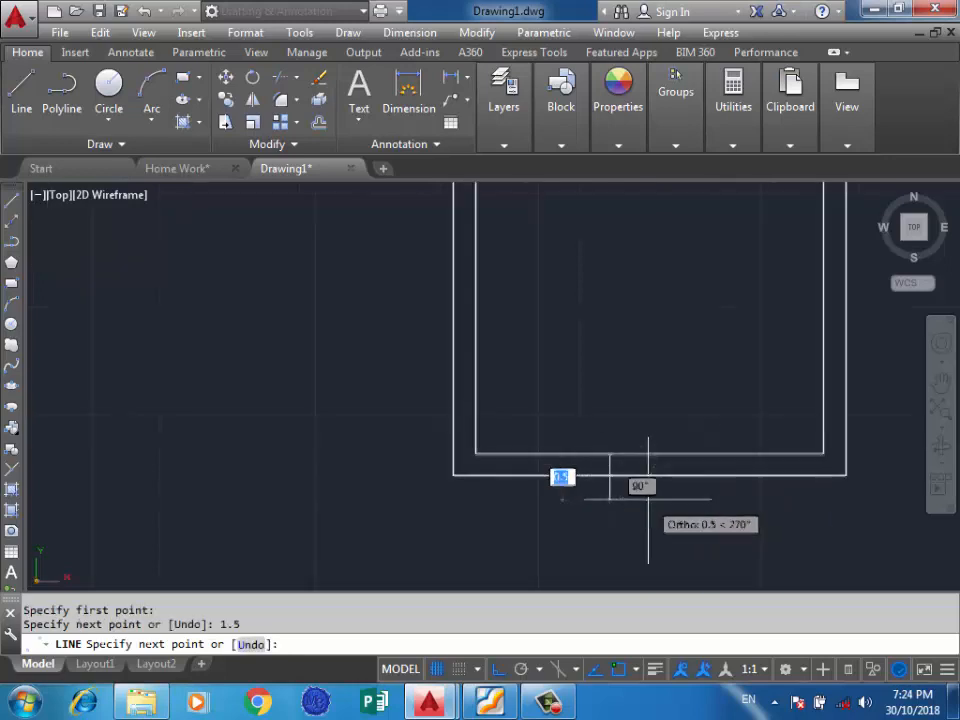
{"action": "left_click", "coordinate": [586, 428]}
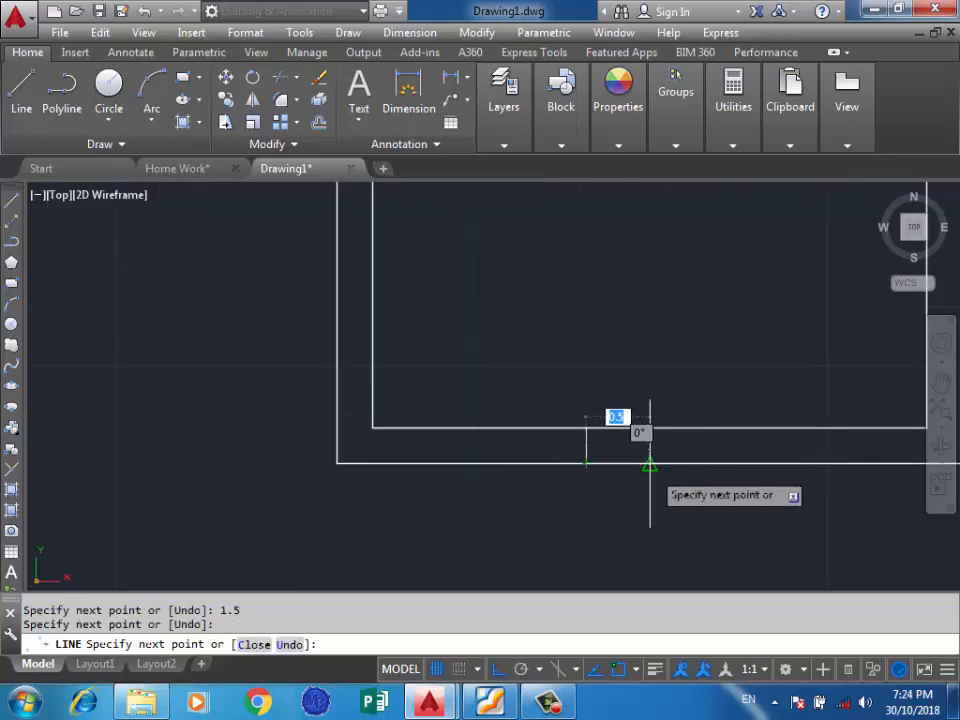
{"action": "type", "text": "0.25"}
{"action": "key", "text": "Return"}
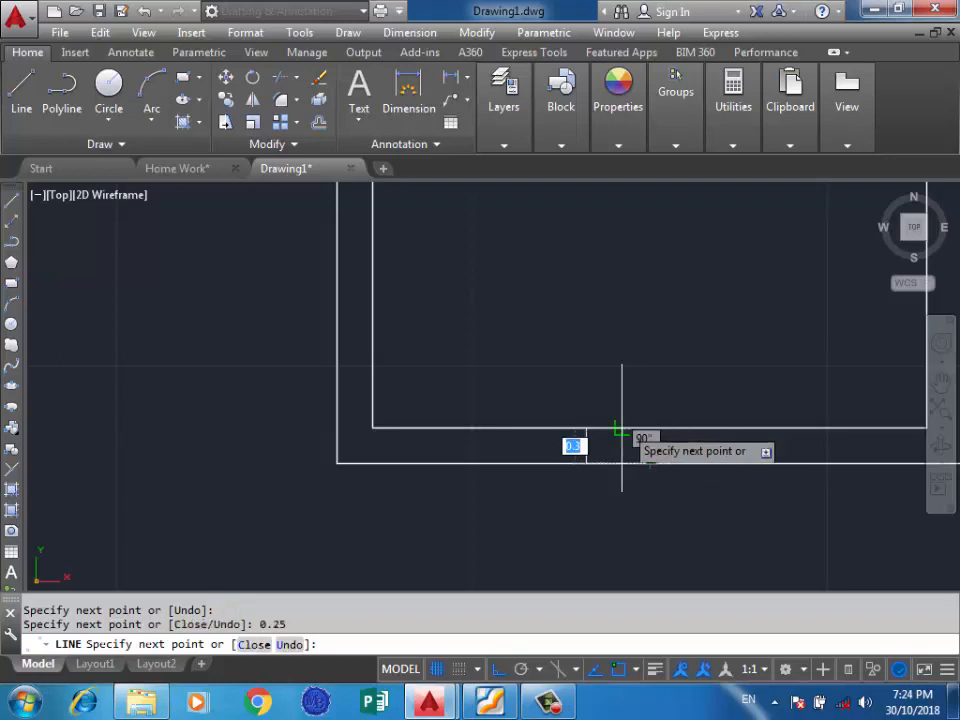
{"action": "key", "text": "Return"}
Step: Delete the stray vertical line hanging below the plan's lower-left corner
{"action": "scroll", "coordinate": [690, 428], "scroll_direction": "down", "scroll_amount": 5}
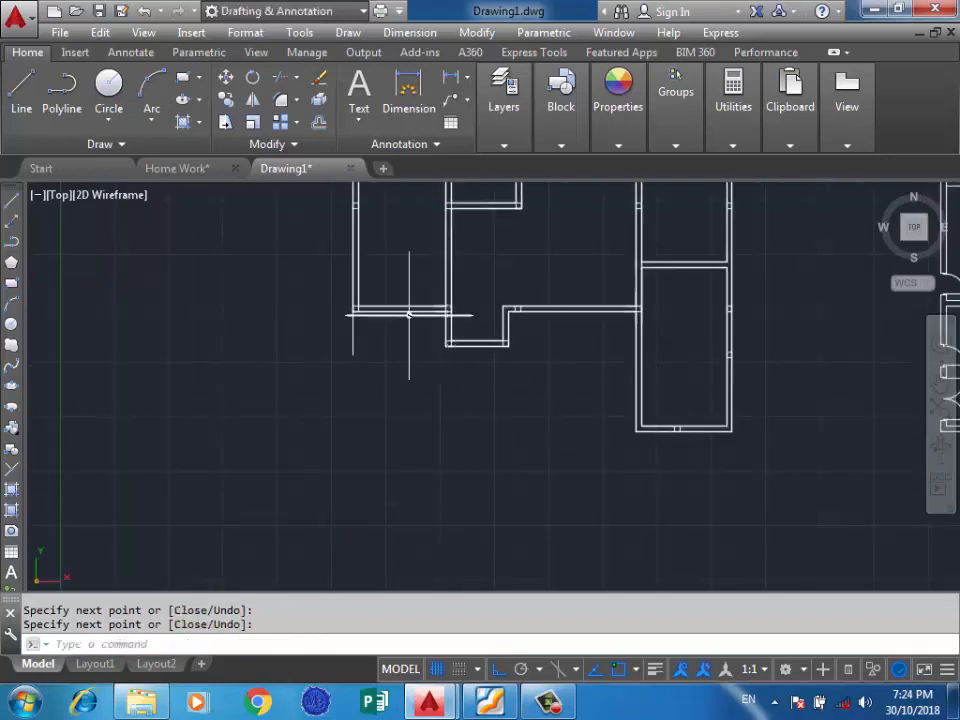
{"action": "scroll", "coordinate": [364, 332], "scroll_direction": "down", "scroll_amount": 2}
{"action": "left_click_drag", "start_coordinate": [364, 332], "coordinate": [343, 381]}
{"action": "key", "text": "Delete"}
{"action": "scroll", "coordinate": [346, 433], "scroll_direction": "down", "scroll_amount": 2}
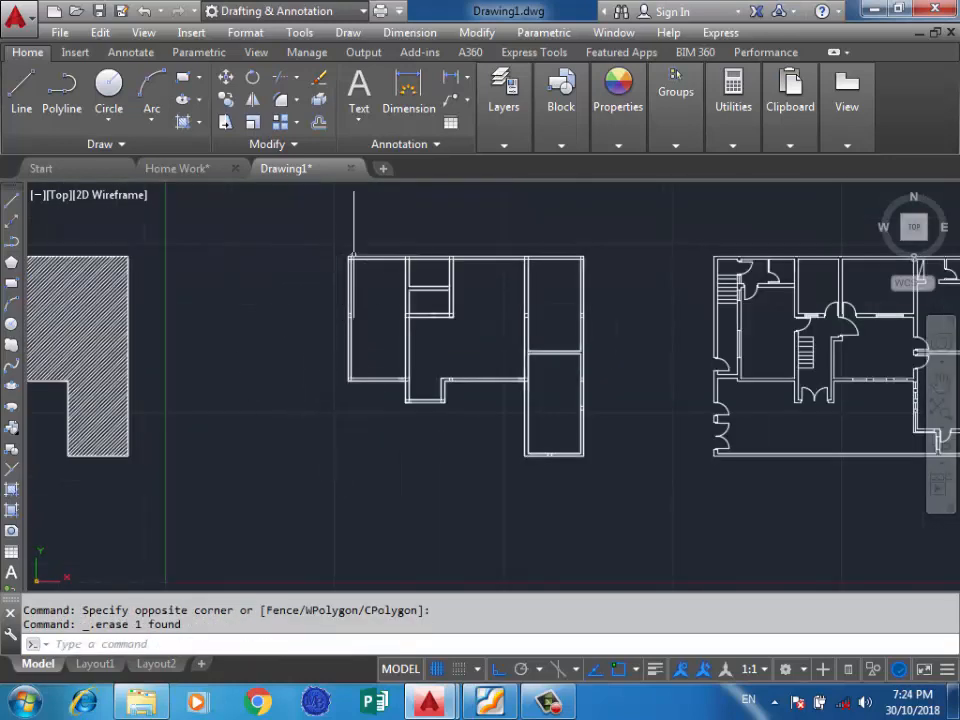
Step: Start a Hatch with the Solid type and the White index colour
{"action": "scroll", "coordinate": [382, 233], "scroll_direction": "up", "scroll_amount": 2}
{"action": "type", "text": "h"}
{"action": "key", "text": "Return"}
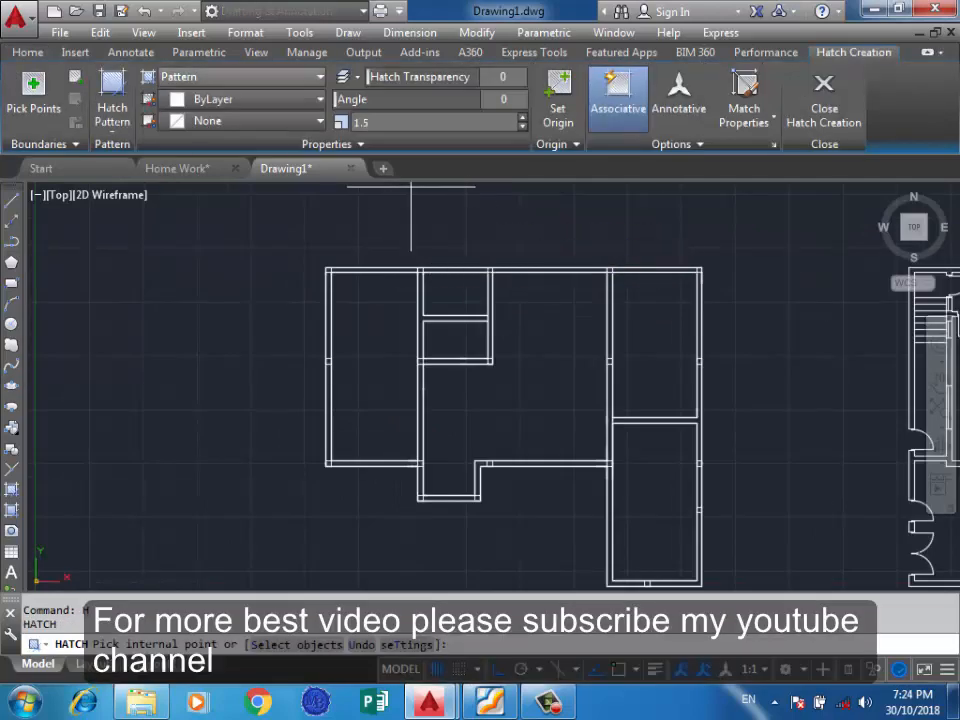
{"action": "left_click", "coordinate": [240, 76]}
{"action": "left_click", "coordinate": [180, 97]}
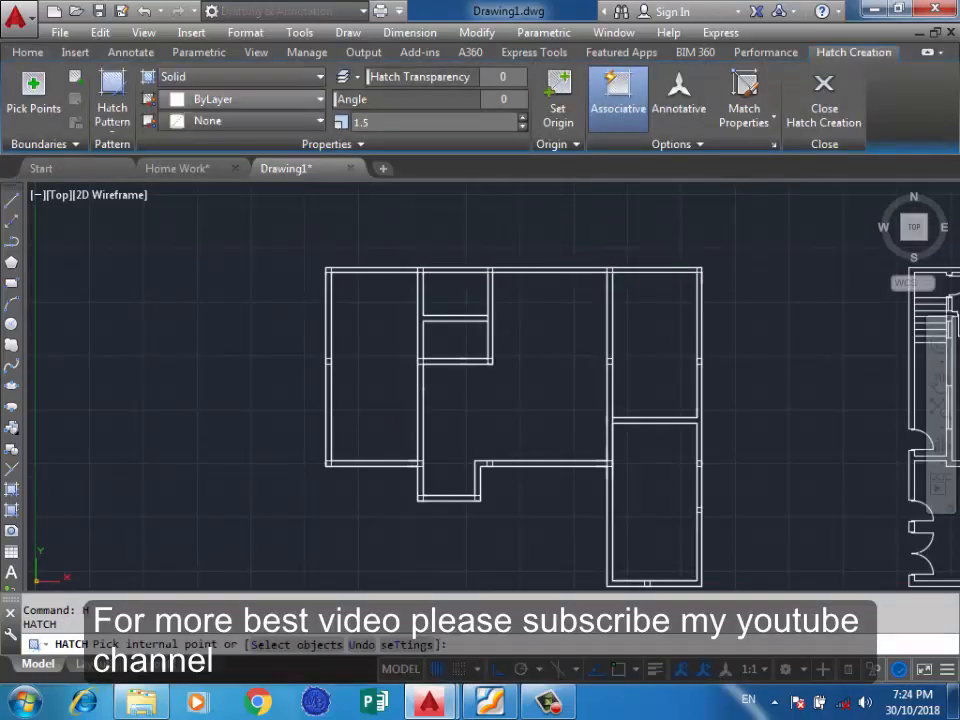
{"action": "left_click", "coordinate": [240, 99]}
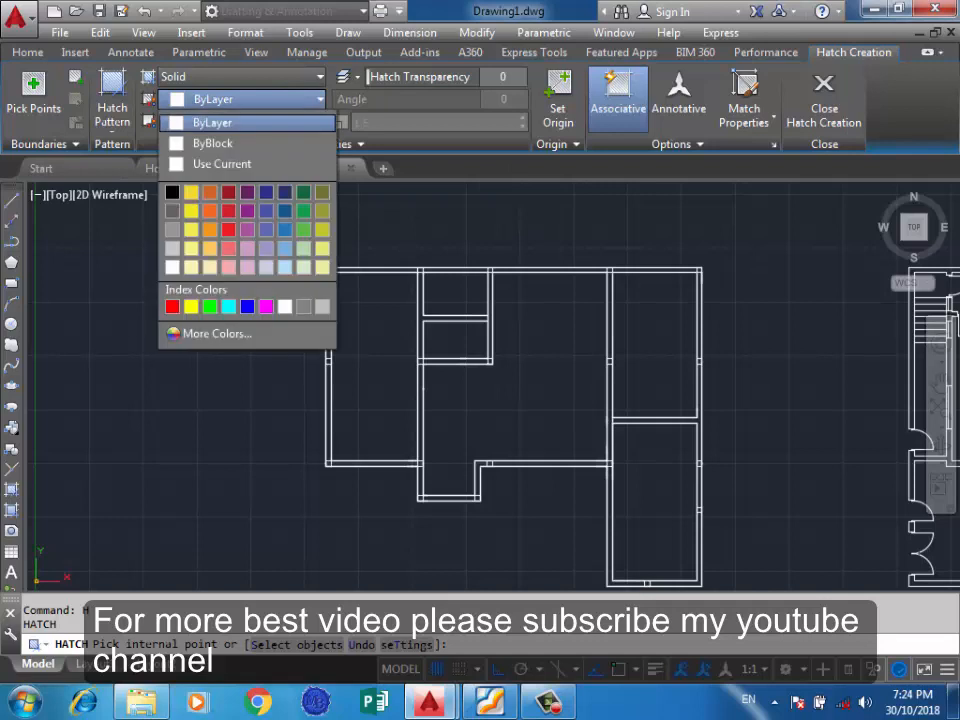
{"action": "left_click", "coordinate": [285, 306]}
Step: Fill the top wall's first two columns, the remaining left-wall columns and the columns around the lower projection with the hatch
{"action": "scroll", "coordinate": [310, 280], "scroll_direction": "up", "scroll_amount": 5}
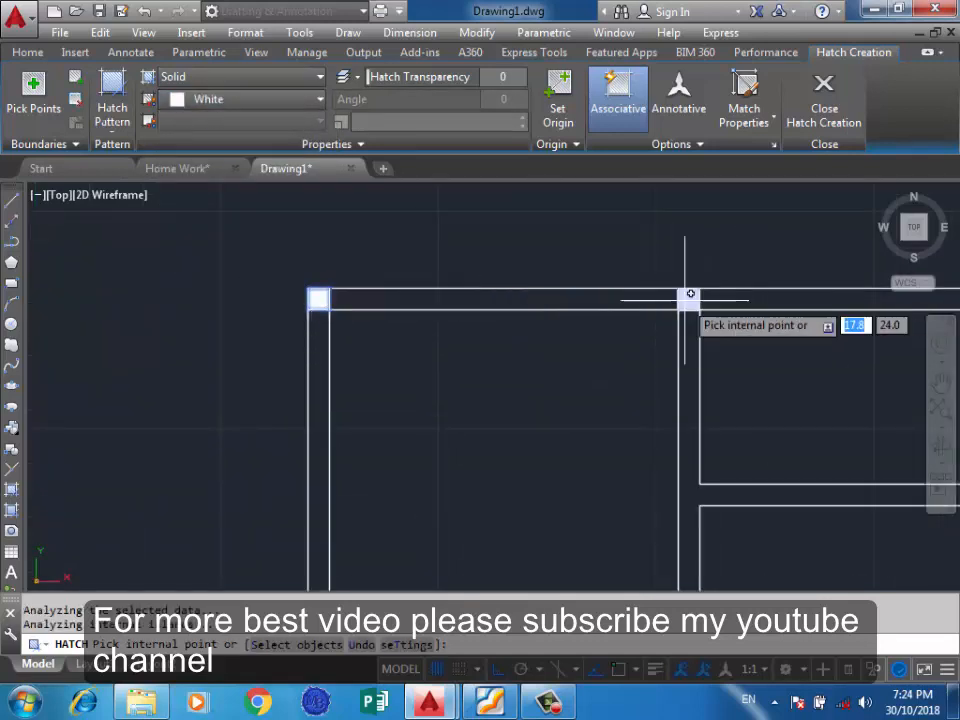
{"action": "scroll", "coordinate": [680, 216], "scroll_direction": "down", "scroll_amount": 3}
{"action": "scroll", "coordinate": [530, 385], "scroll_direction": "up", "scroll_amount": 3}
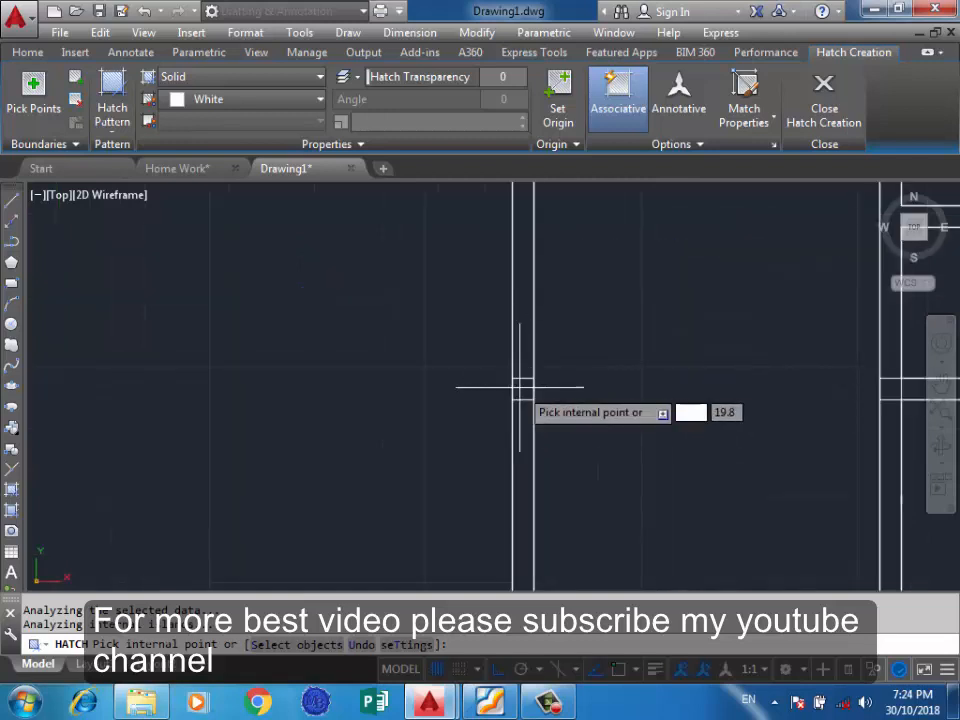
{"action": "scroll", "coordinate": [460, 400], "scroll_direction": "down", "scroll_amount": 3}
{"action": "scroll", "coordinate": [454, 427], "scroll_direction": "up", "scroll_amount": 3}
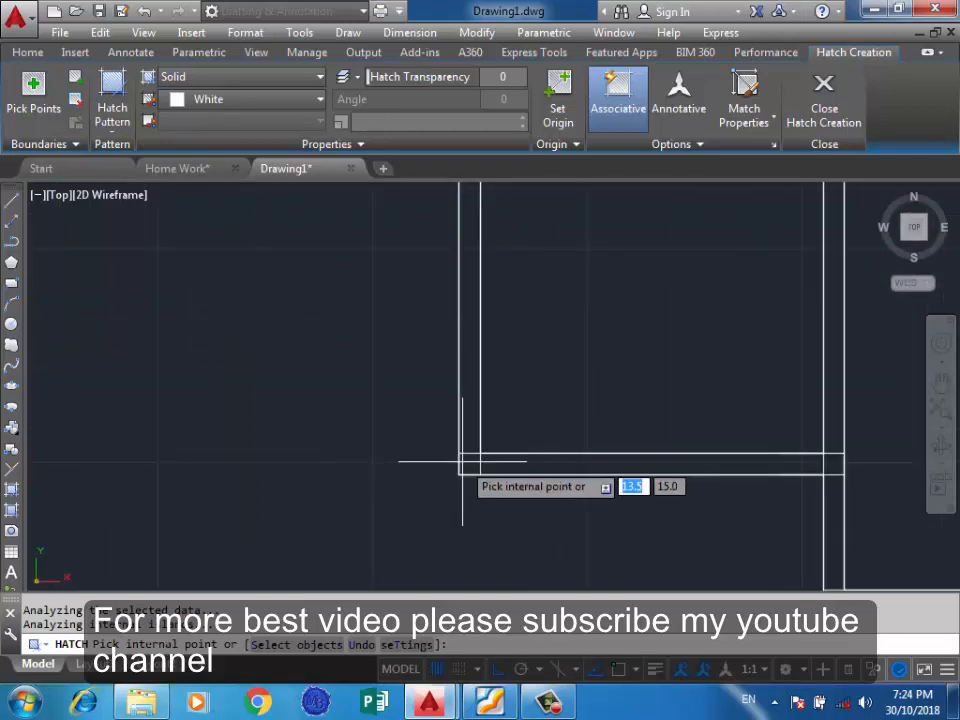
{"action": "scroll", "coordinate": [472, 440], "scroll_direction": "down", "scroll_amount": 3}
{"action": "scroll", "coordinate": [530, 390], "scroll_direction": "up", "scroll_amount": 3}
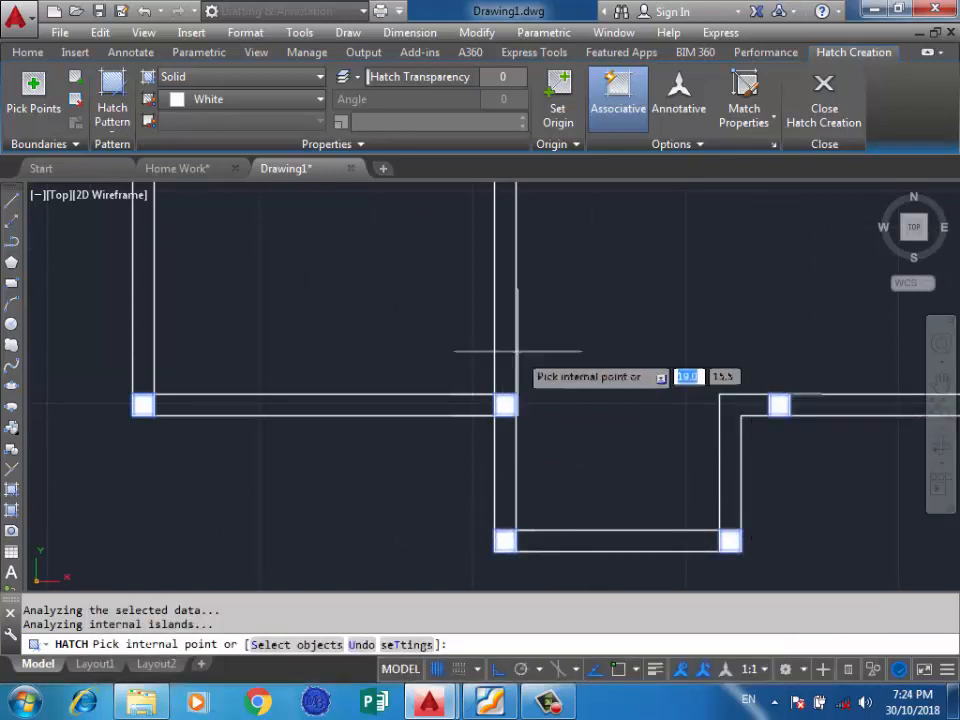
Step: Hatch the lower-right room's columns: one in the bottom wall, two in the outer wall and one at the inner wall junction
{"action": "scroll", "coordinate": [514, 354], "scroll_direction": "down", "scroll_amount": 4}
{"action": "scroll", "coordinate": [789, 484], "scroll_direction": "up", "scroll_amount": 2}
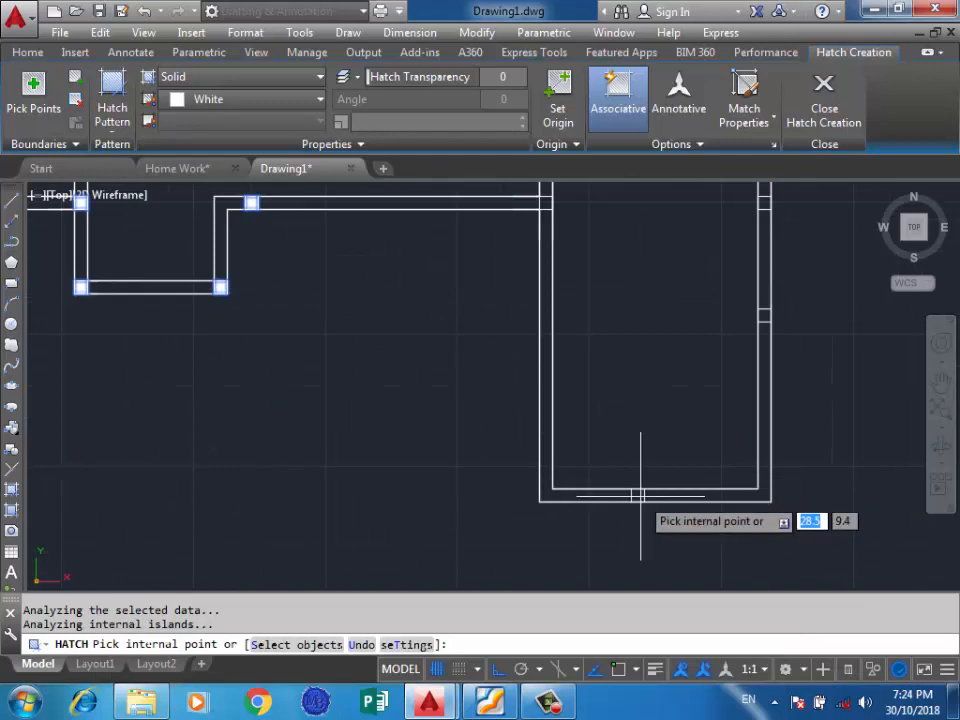
{"action": "scroll", "coordinate": [785, 310], "scroll_direction": "up", "scroll_amount": 2}
{"action": "scroll", "coordinate": [785, 310], "scroll_direction": "up", "scroll_amount": 2}
{"action": "scroll", "coordinate": [739, 321], "scroll_direction": "down", "scroll_amount": 4}
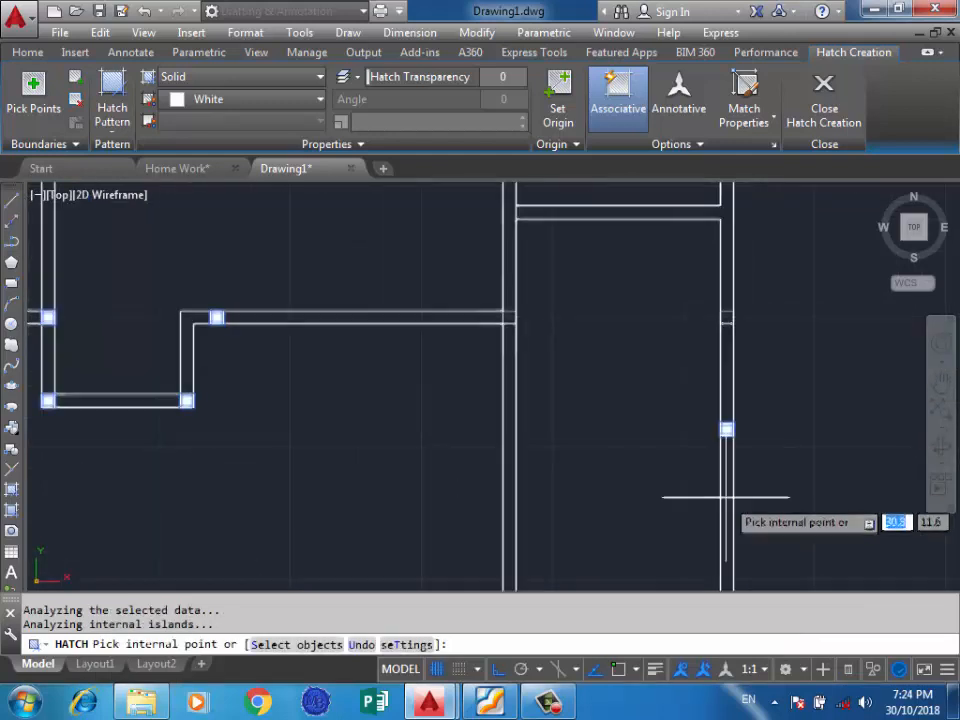
{"action": "scroll", "coordinate": [701, 326], "scroll_direction": "up", "scroll_amount": 2}
{"action": "left_click", "coordinate": [736, 325]}
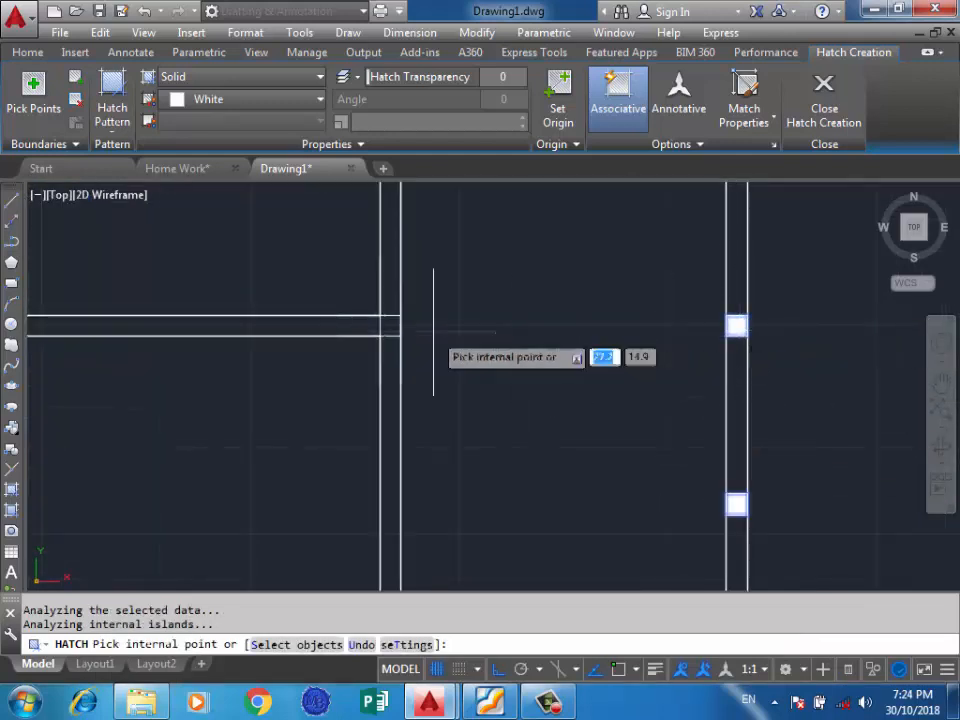
{"action": "left_click", "coordinate": [390, 325]}
Step: Hatch the two mid-height columns on either side of the upper-right room
{"action": "scroll", "coordinate": [619, 317], "scroll_direction": "down", "scroll_amount": 3}
{"action": "scroll", "coordinate": [589, 261], "scroll_direction": "up", "scroll_amount": 4}
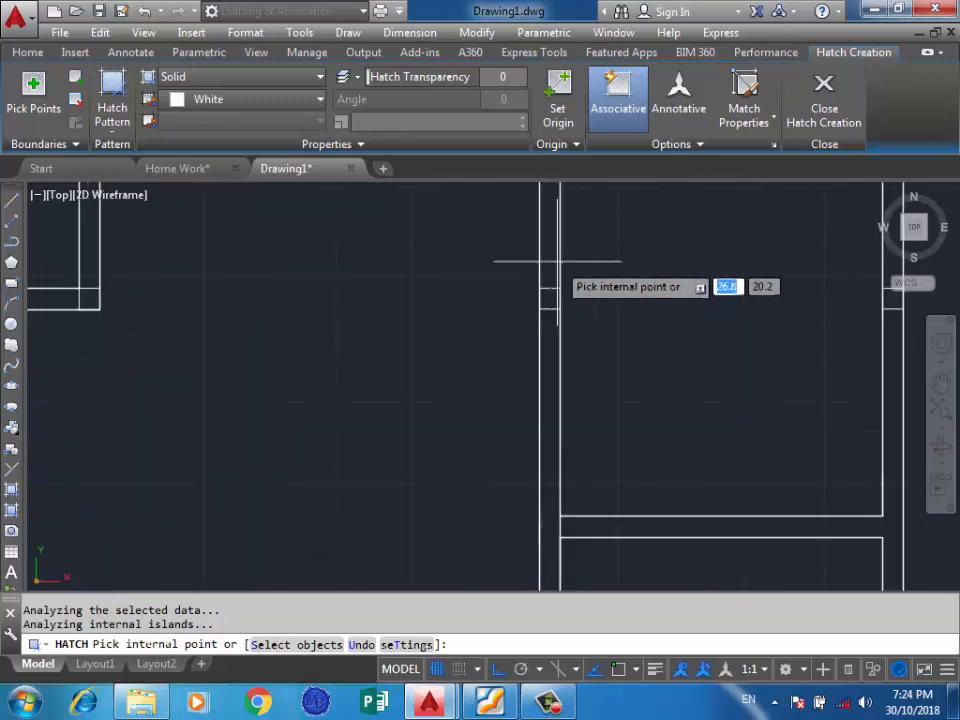
{"action": "scroll", "coordinate": [461, 347], "scroll_direction": "down", "scroll_amount": 2}
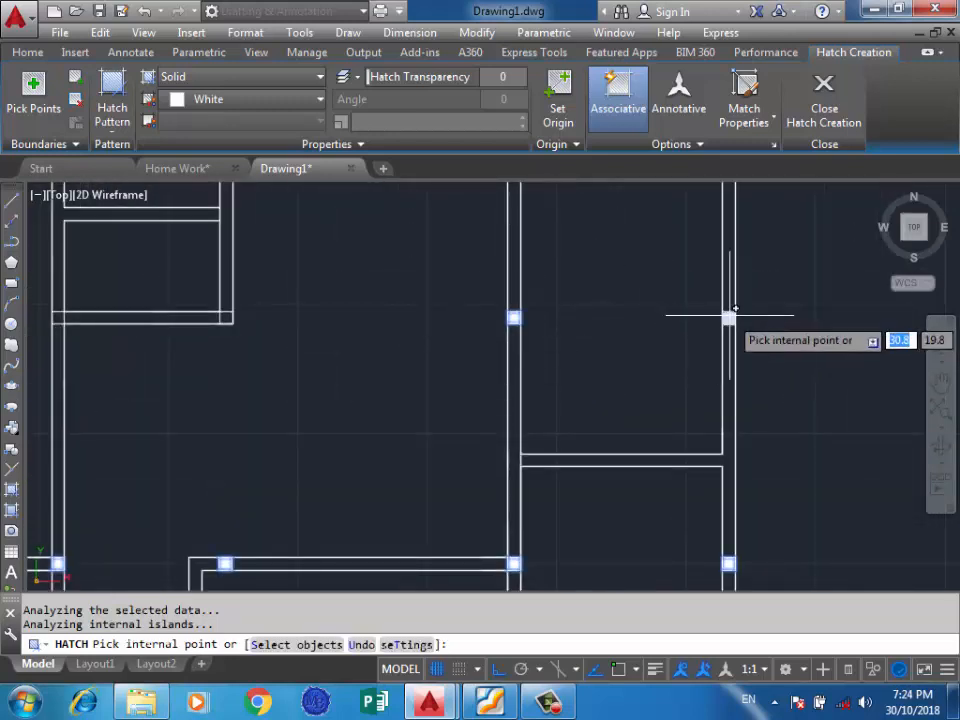
Step: Hatch the two columns at the bottom corners of the small rooms near the plan's upper middle
{"action": "scroll", "coordinate": [729, 318], "scroll_direction": "down", "scroll_amount": 2}
{"action": "scroll", "coordinate": [690, 392], "scroll_direction": "down", "scroll_amount": 2}
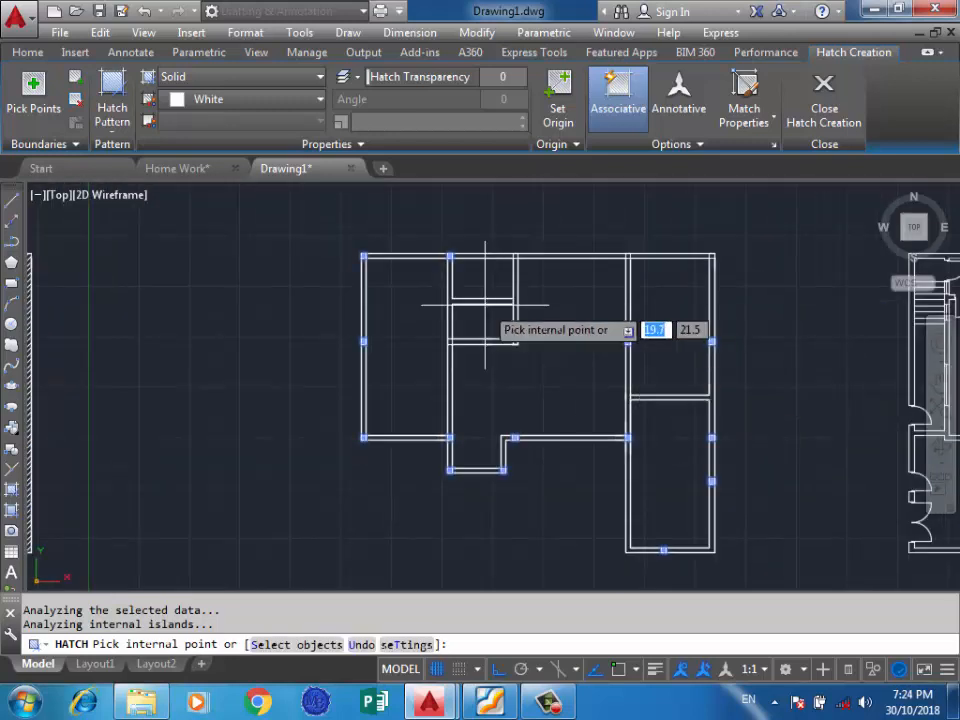
{"action": "scroll", "coordinate": [474, 306], "scroll_direction": "up", "scroll_amount": 2}
{"action": "scroll", "coordinate": [555, 379], "scroll_direction": "up", "scroll_amount": 2}
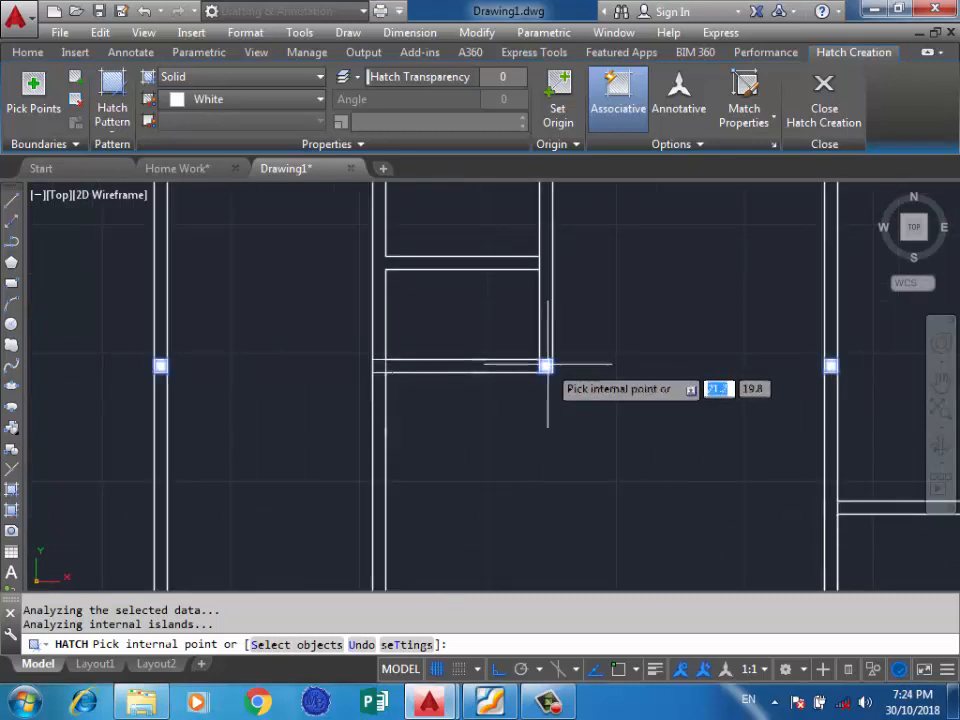
{"action": "scroll", "coordinate": [383, 363], "scroll_direction": "up", "scroll_amount": 2}
{"action": "scroll", "coordinate": [370, 366], "scroll_direction": "down", "scroll_amount": 1}
{"action": "scroll", "coordinate": [535, 385], "scroll_direction": "down", "scroll_amount": 3}
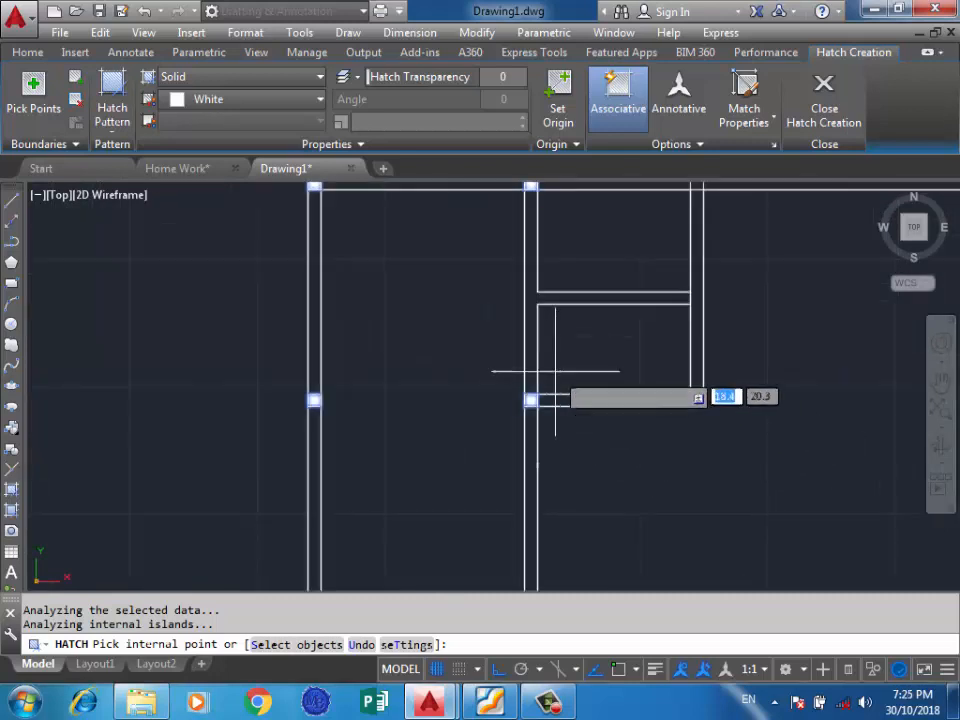
Step: Hatch the remaining three columns along the top wall, up to the upper-right corner
{"action": "scroll", "coordinate": [560, 252], "scroll_direction": "up", "scroll_amount": 4}
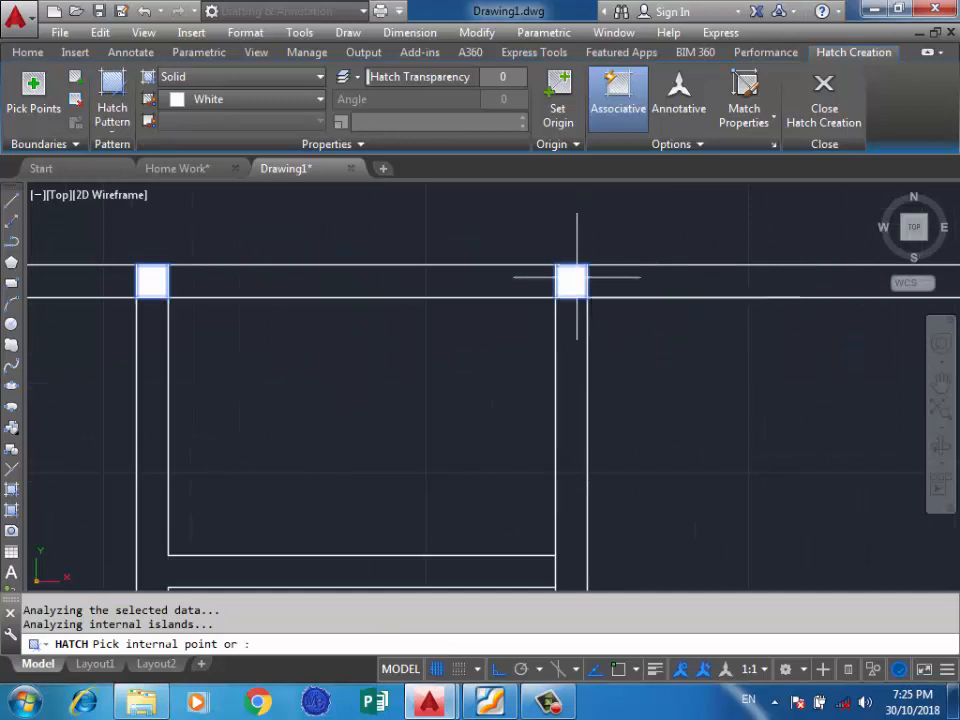
{"action": "scroll", "coordinate": [649, 296], "scroll_direction": "down", "scroll_amount": 3}
{"action": "scroll", "coordinate": [735, 288], "scroll_direction": "up", "scroll_amount": 3}
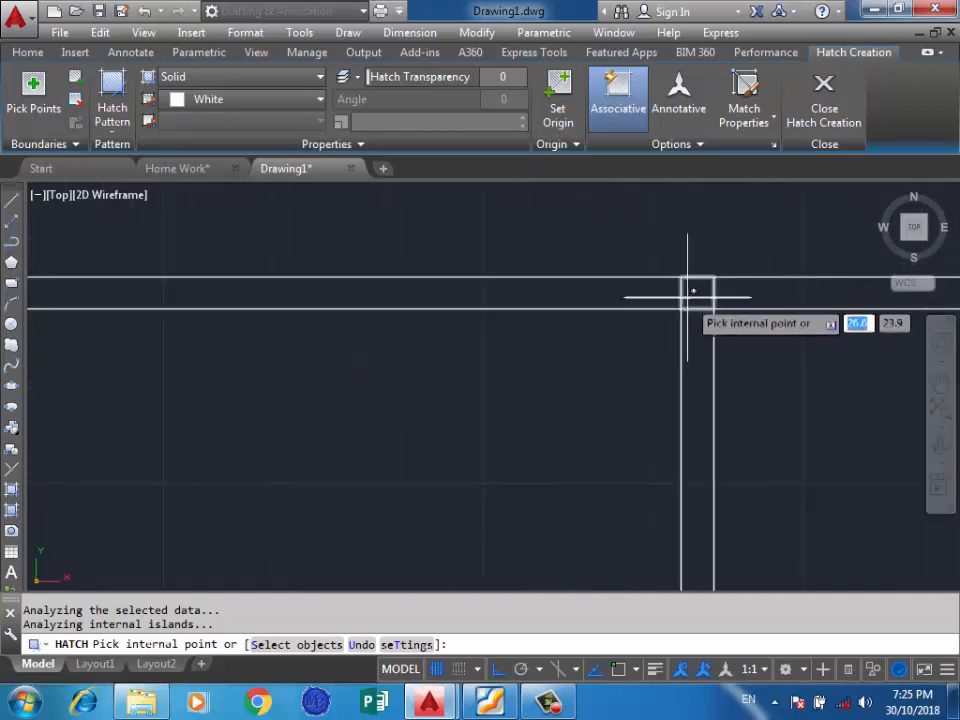
{"action": "scroll", "coordinate": [697, 293], "scroll_direction": "down", "scroll_amount": 2}
{"action": "scroll", "coordinate": [591, 294], "scroll_direction": "down", "scroll_amount": 2}
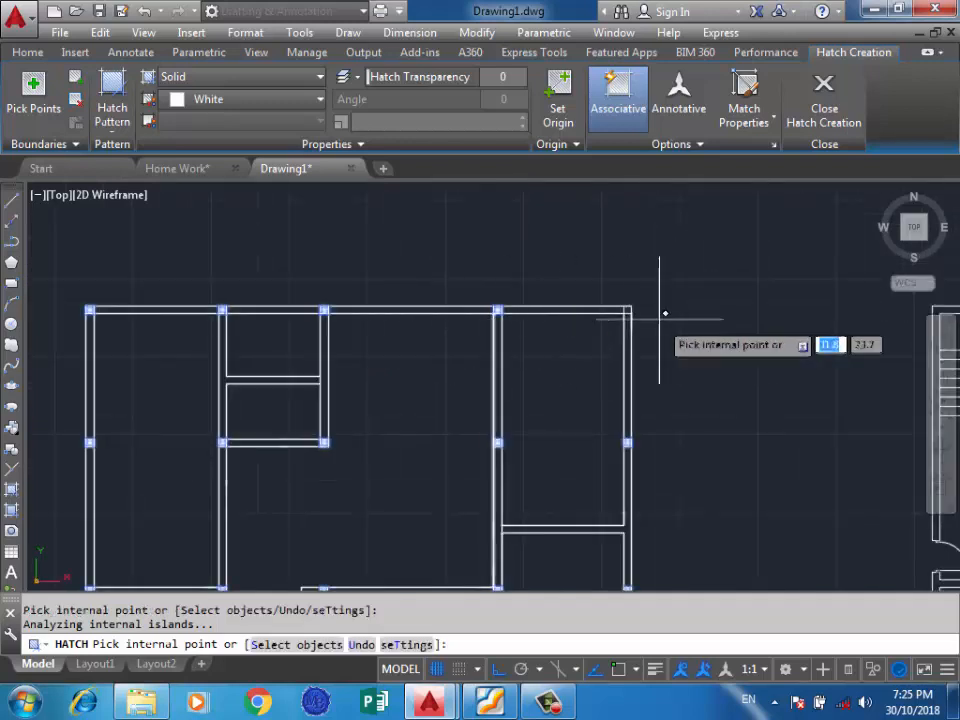
{"action": "scroll", "coordinate": [660, 313], "scroll_direction": "up", "scroll_amount": 4}
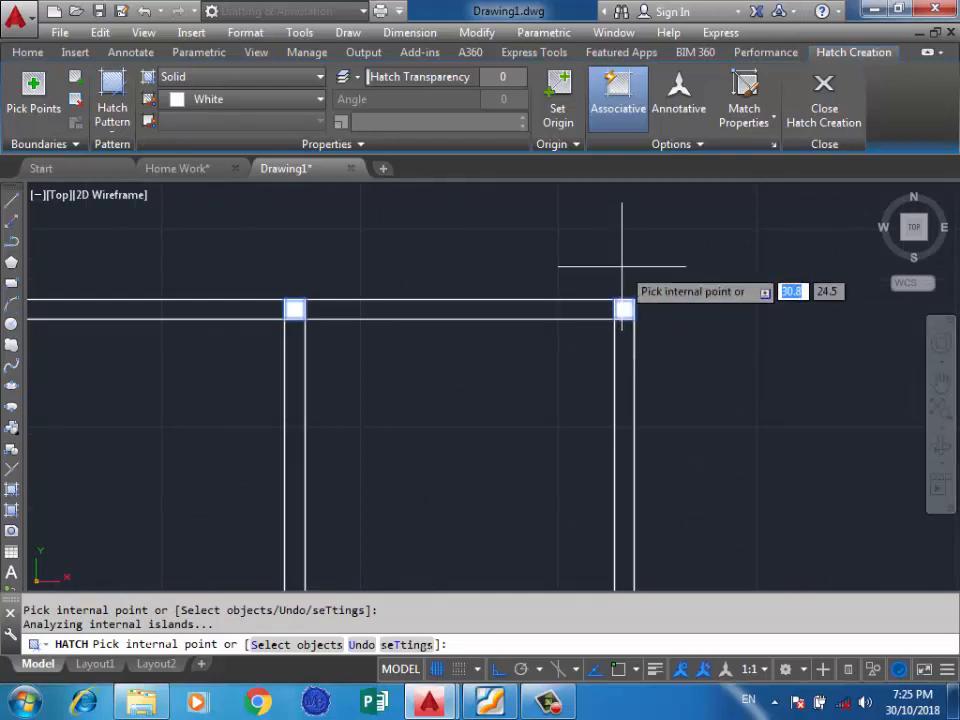
Step: Inspect the hatched columns across the whole plan against the wall junctions
{"action": "scroll", "coordinate": [622, 266], "scroll_direction": "down", "scroll_amount": 3}
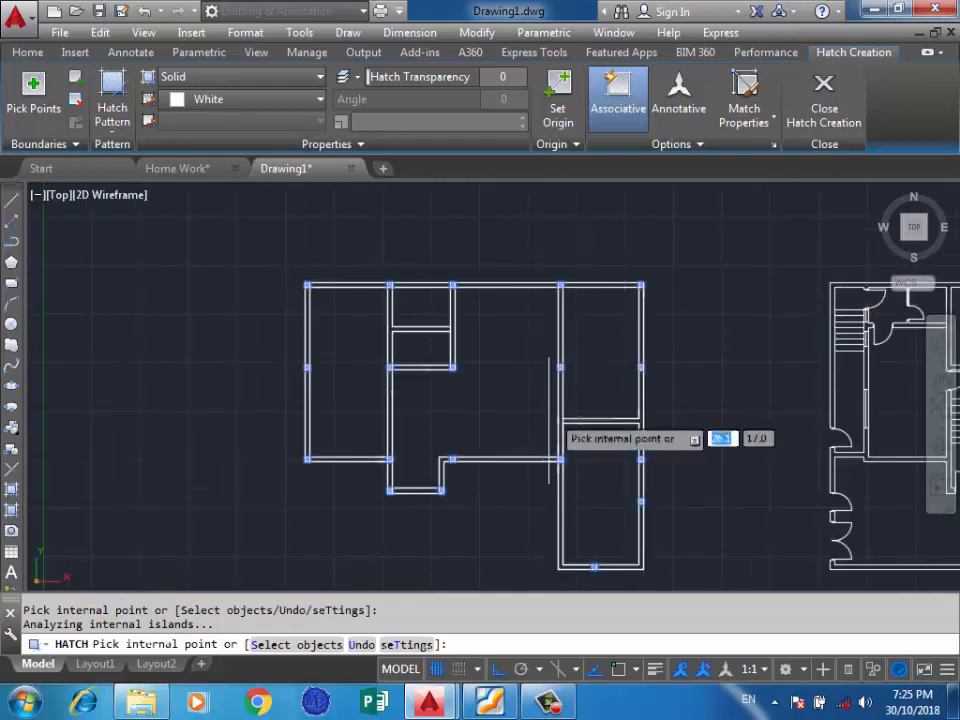
{"action": "scroll", "coordinate": [597, 585], "scroll_direction": "up", "scroll_amount": 3}
{"action": "scroll", "coordinate": [597, 585], "scroll_direction": "up", "scroll_amount": 2}
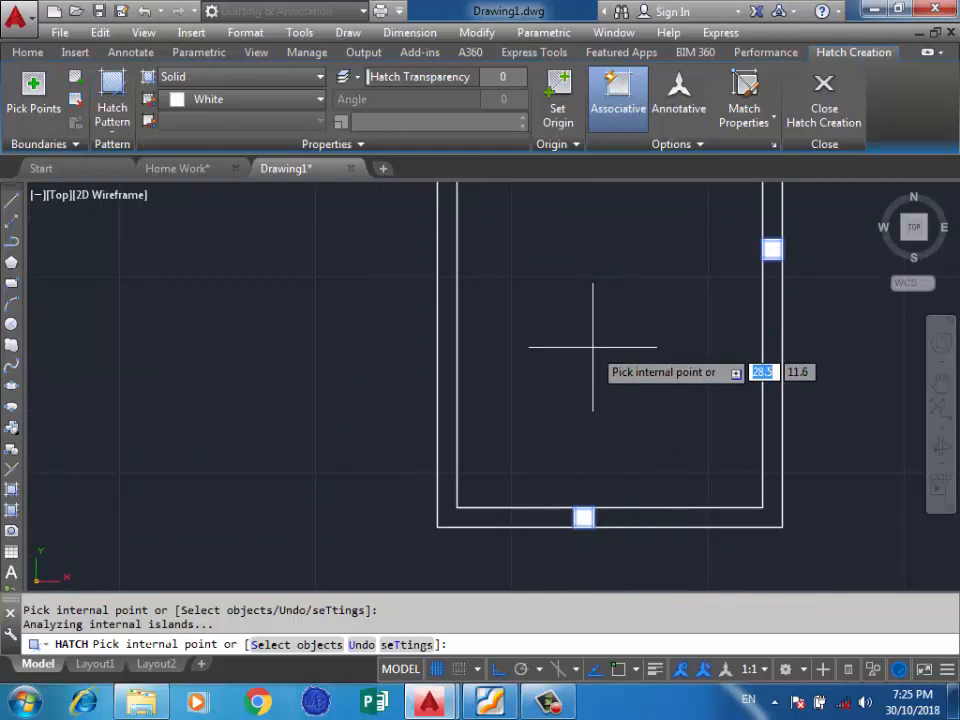
{"action": "scroll", "coordinate": [675, 462], "scroll_direction": "down", "scroll_amount": 4}
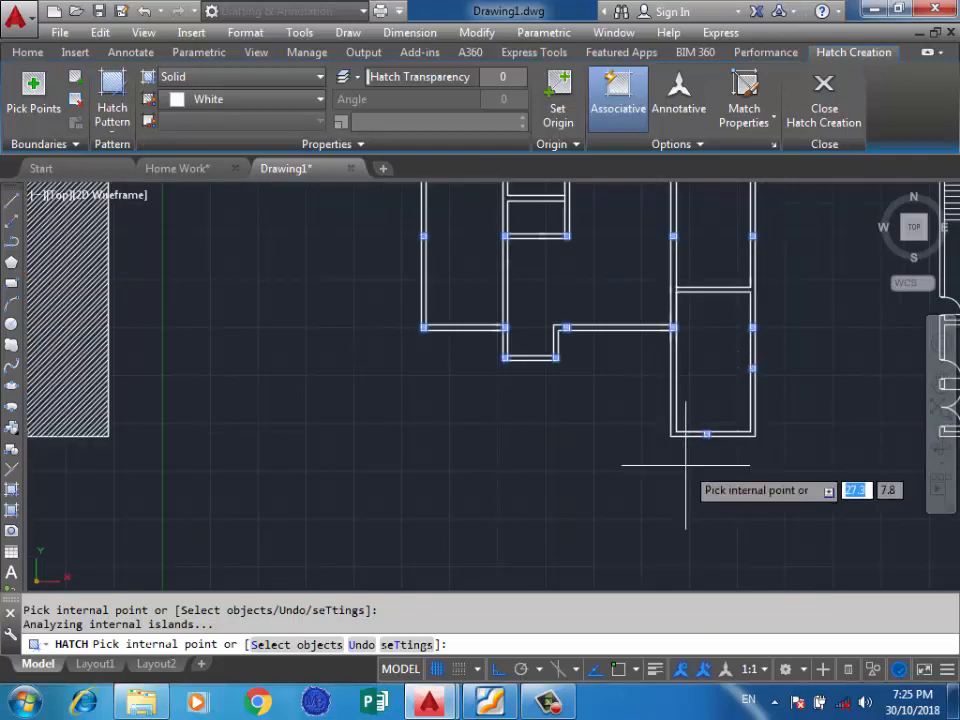
{"action": "scroll", "coordinate": [725, 323], "scroll_direction": "up", "scroll_amount": 4}
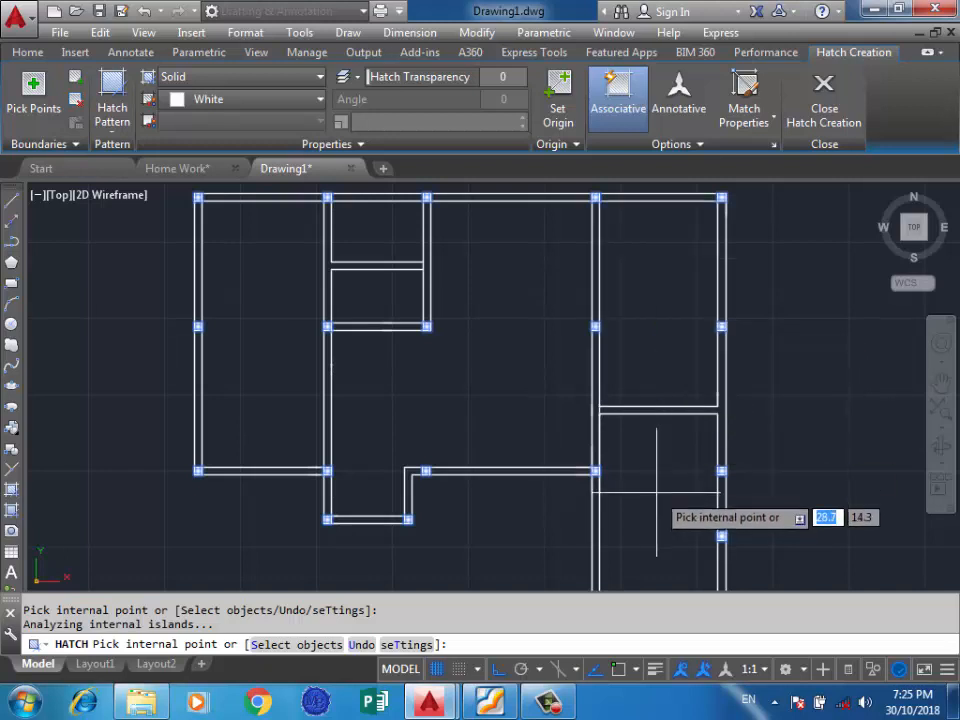
{"action": "scroll", "coordinate": [722, 192], "scroll_direction": "up", "scroll_amount": 6}
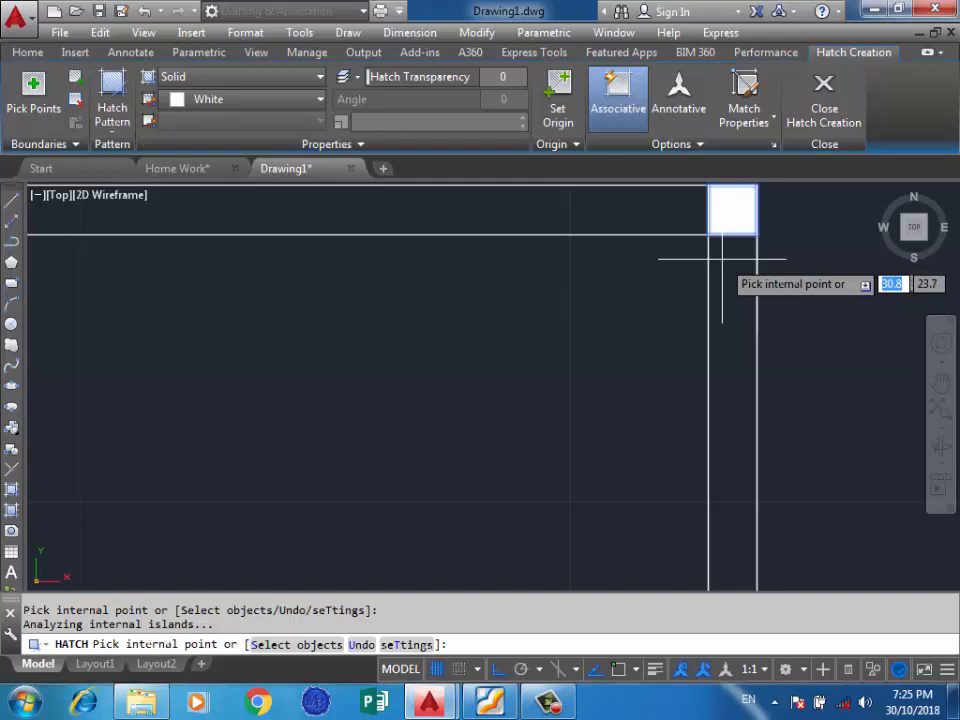
{"action": "scroll", "coordinate": [707, 279], "scroll_direction": "down", "scroll_amount": 5}
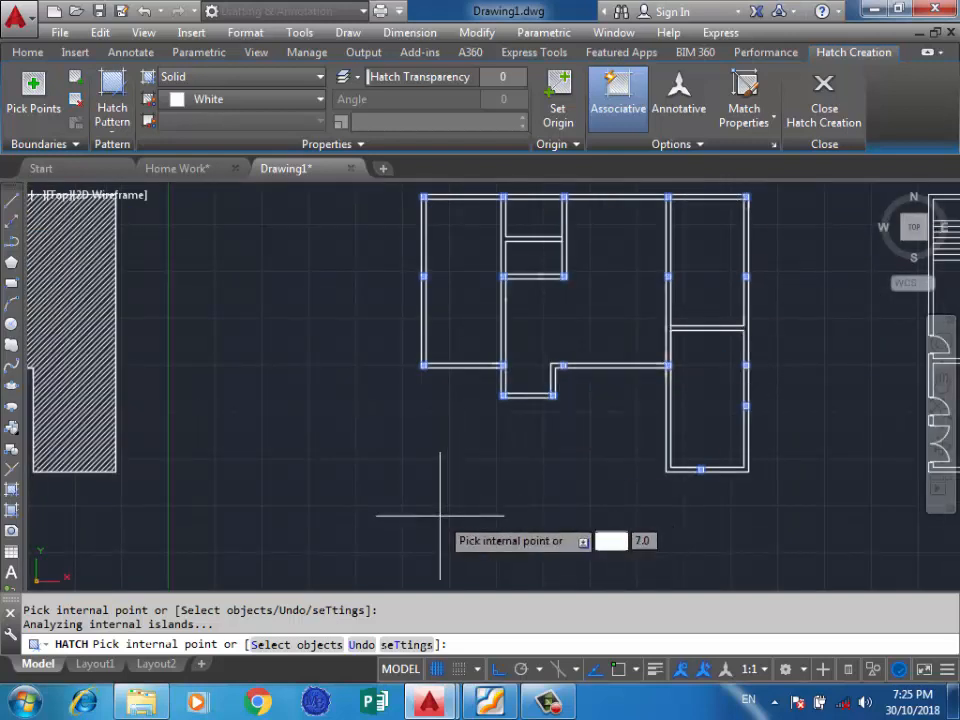
Step: Finish the column hatch and review the completed column layout across the footing plan
{"action": "key", "text": "Return"}
{"action": "scroll", "coordinate": [663, 311], "scroll_direction": "up", "scroll_amount": 4}
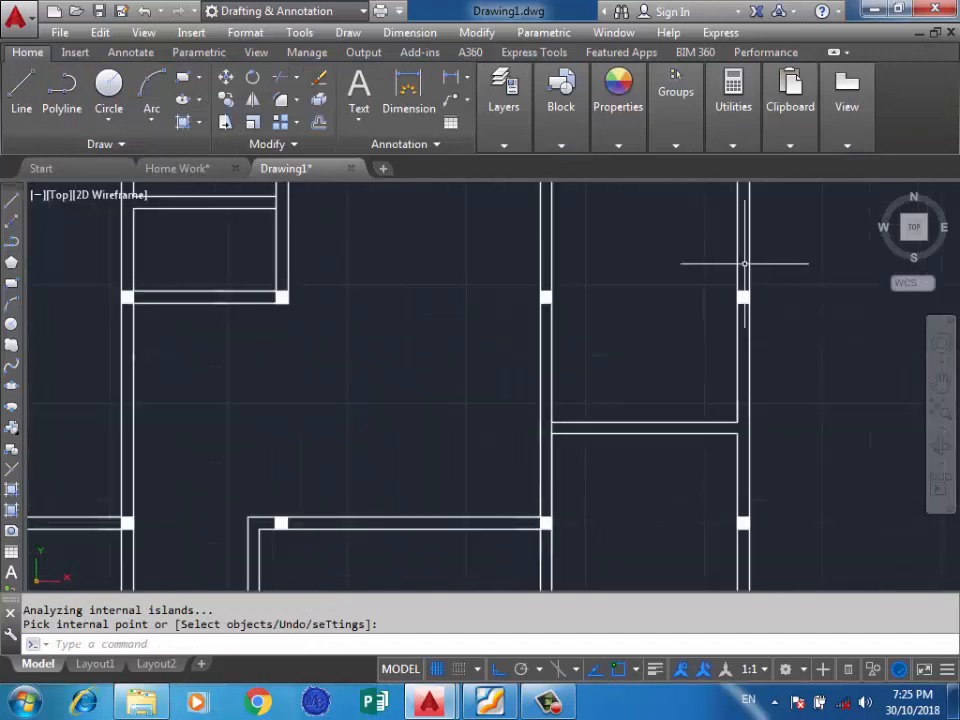
{"action": "scroll", "coordinate": [689, 264], "scroll_direction": "down", "scroll_amount": 4}
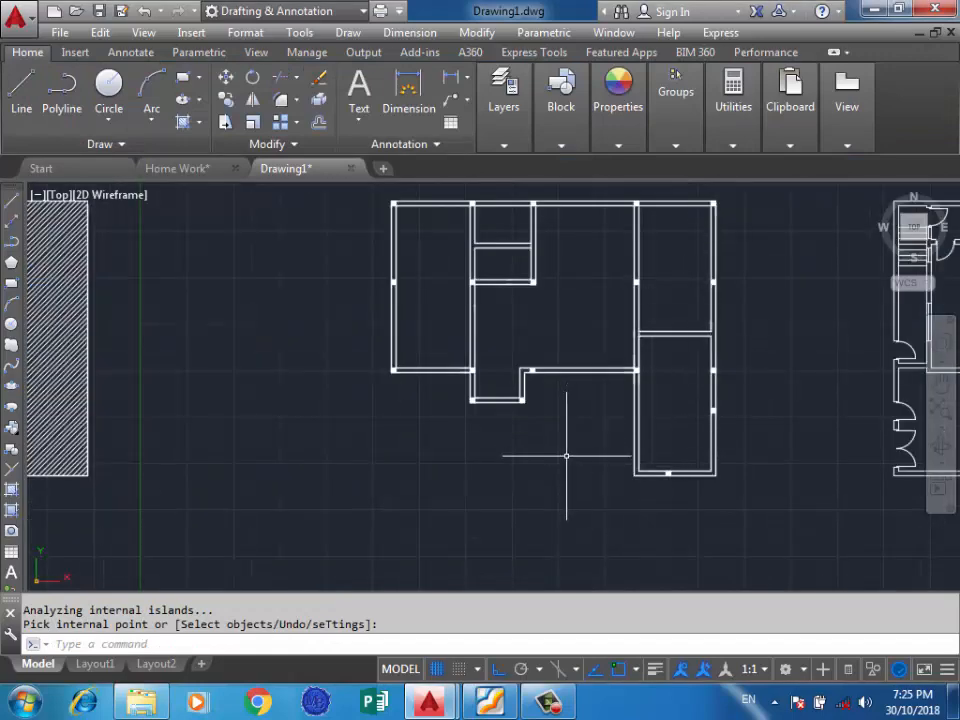
{"action": "scroll", "coordinate": [510, 300], "scroll_direction": "down", "scroll_amount": 4}
{"action": "scroll", "coordinate": [514, 332], "scroll_direction": "up", "scroll_amount": 6}
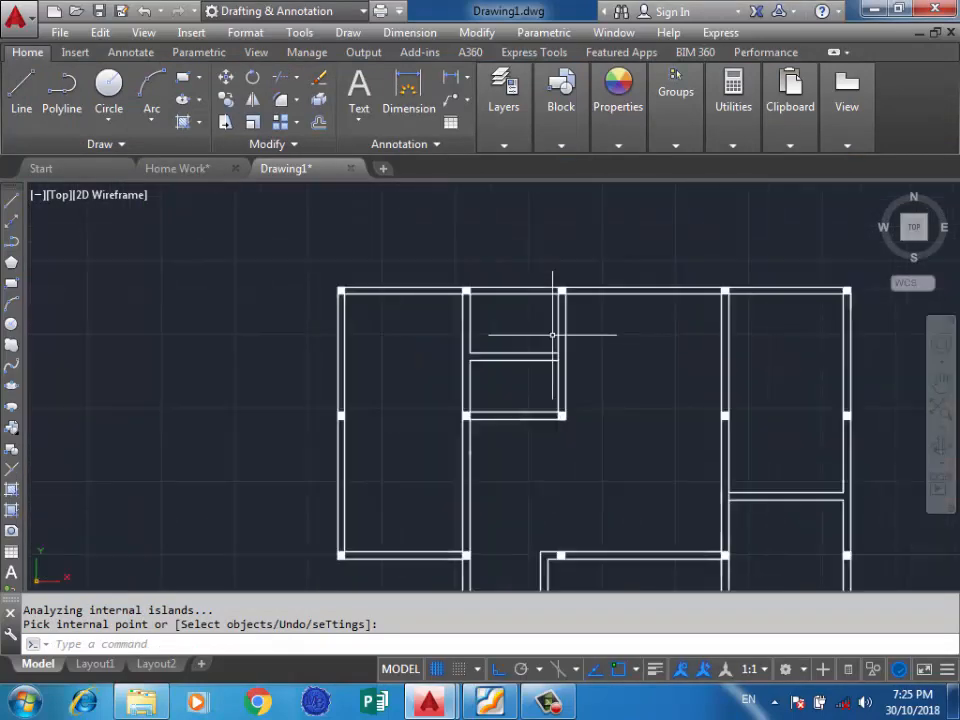
{"action": "scroll", "coordinate": [552, 334], "scroll_direction": "down", "scroll_amount": 4}
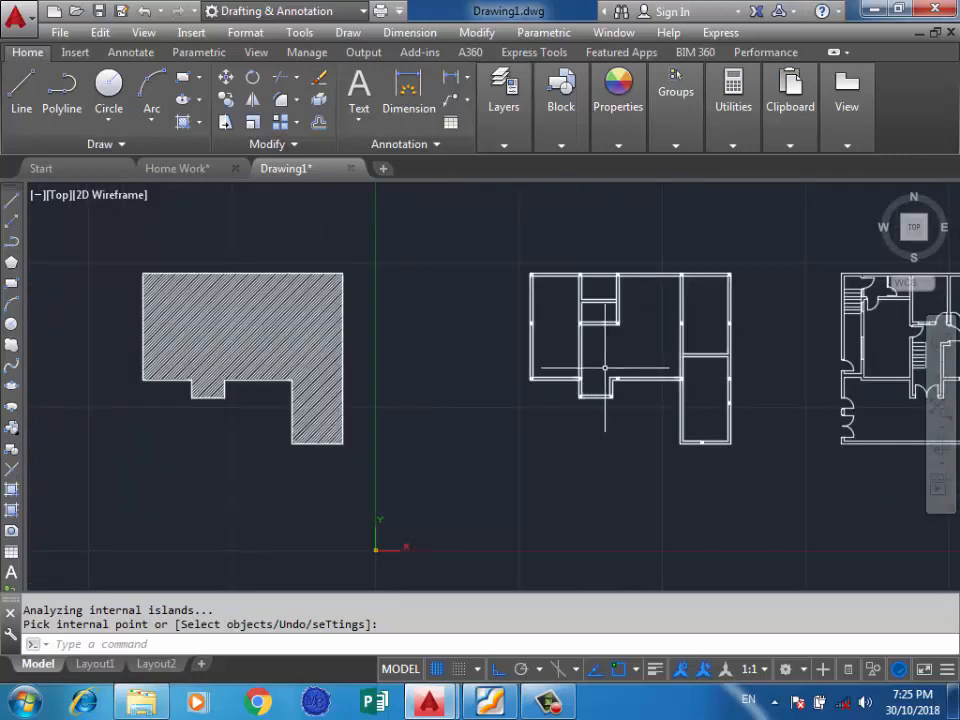
{"action": "scroll", "coordinate": [528, 282], "scroll_direction": "up", "scroll_amount": 2}
{"action": "scroll", "coordinate": [525, 295], "scroll_direction": "down", "scroll_amount": 2}
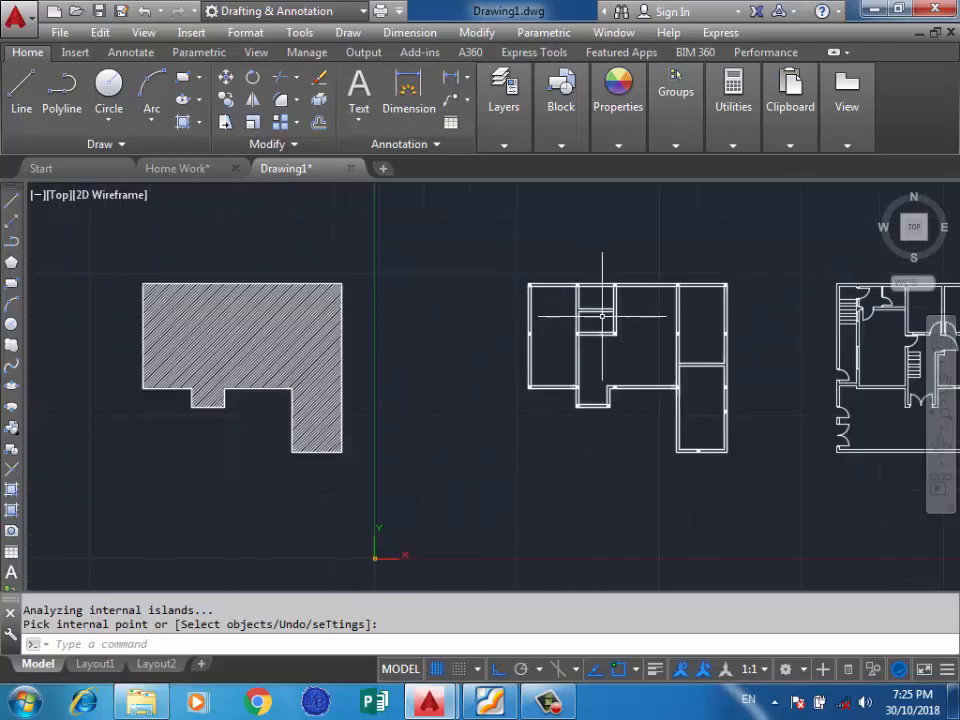
{"action": "scroll", "coordinate": [677, 273], "scroll_direction": "up", "scroll_amount": 2}
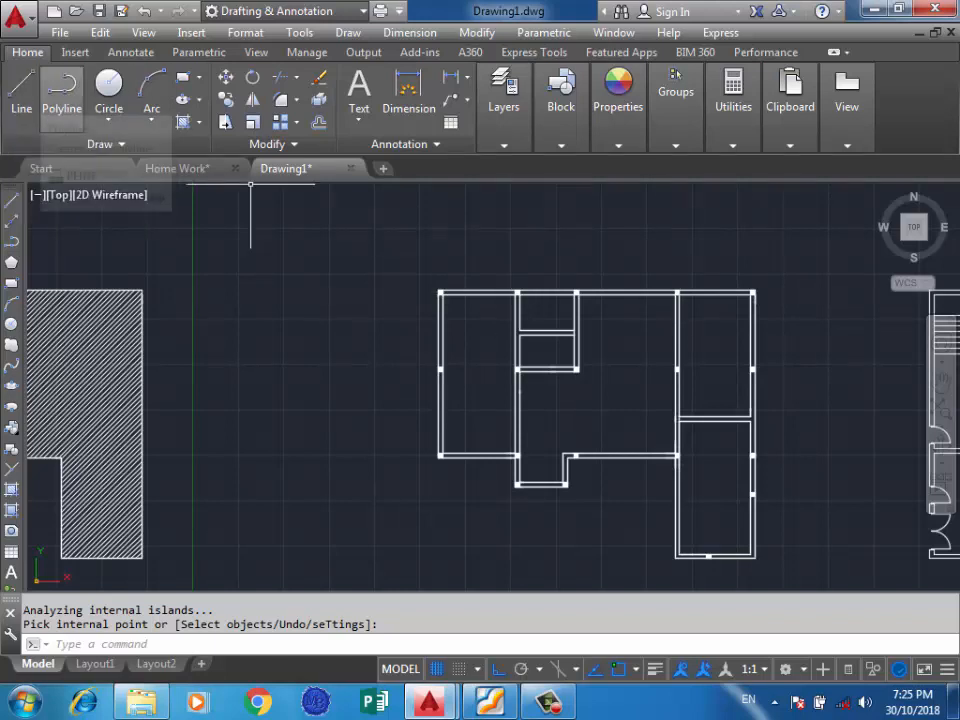
Step: Draw a horizontal polyline about 19.0 units long along the top wall's centre, from the upper-right column to beyond the upper-left column
{"action": "left_click", "coordinate": [61, 90]}
{"action": "mouse_move", "coordinate": [561, 100]}
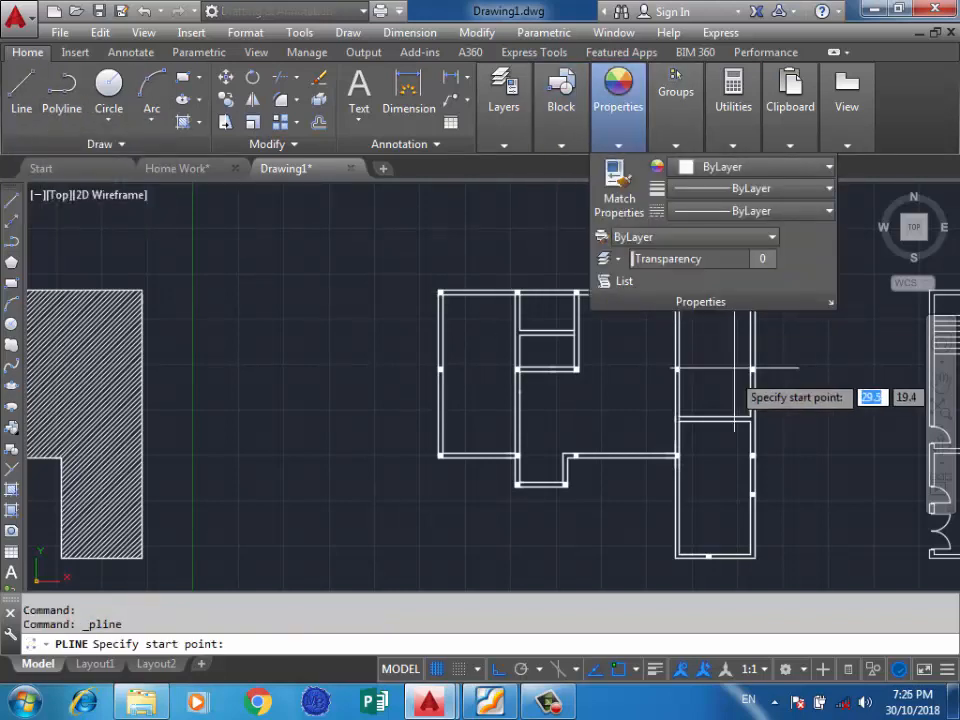
{"action": "scroll", "coordinate": [752, 294], "scroll_direction": "up", "scroll_amount": 5}
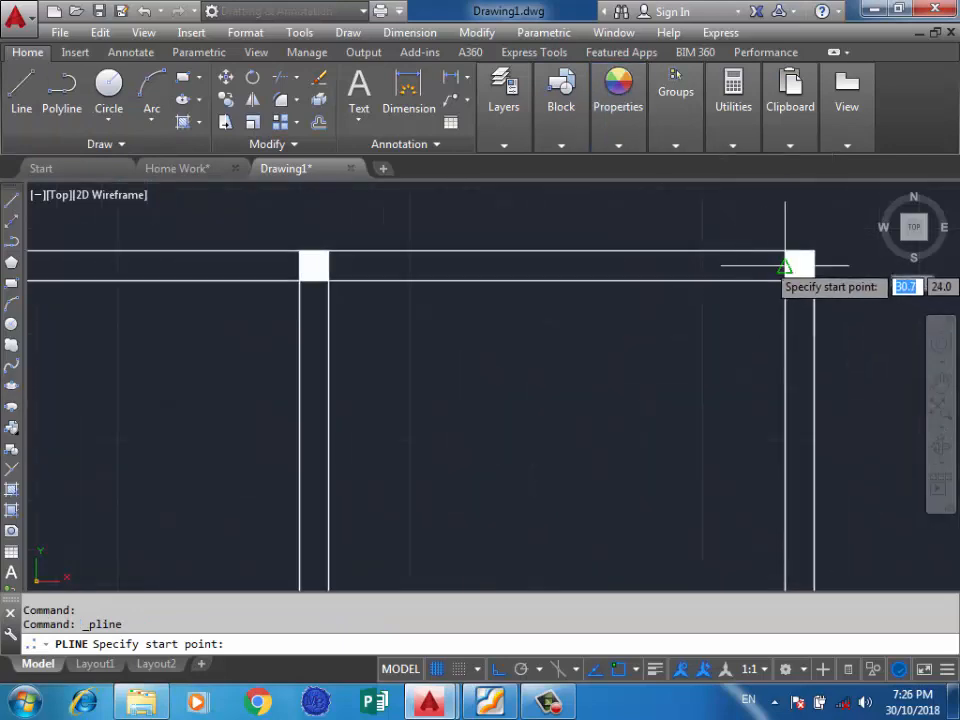
{"action": "left_click", "coordinate": [790, 266]}
{"action": "scroll", "coordinate": [636, 274], "scroll_direction": "down", "scroll_amount": 4}
{"action": "scroll", "coordinate": [364, 274], "scroll_direction": "down", "scroll_amount": 2}
{"action": "scroll", "coordinate": [386, 274], "scroll_direction": "up", "scroll_amount": 4}
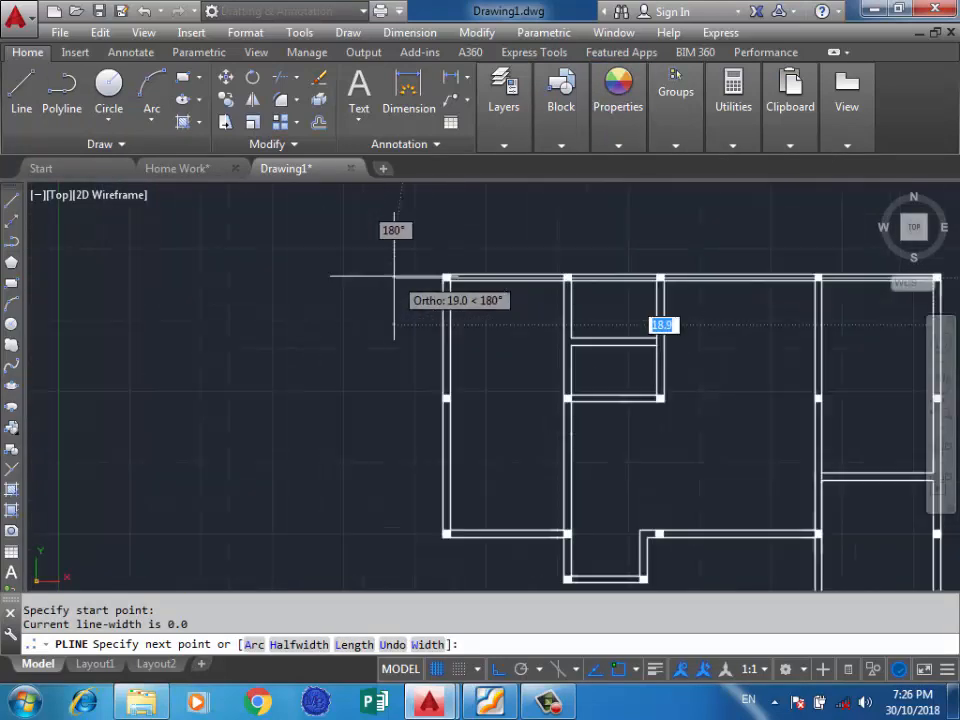
{"action": "left_click", "coordinate": [390, 279]}
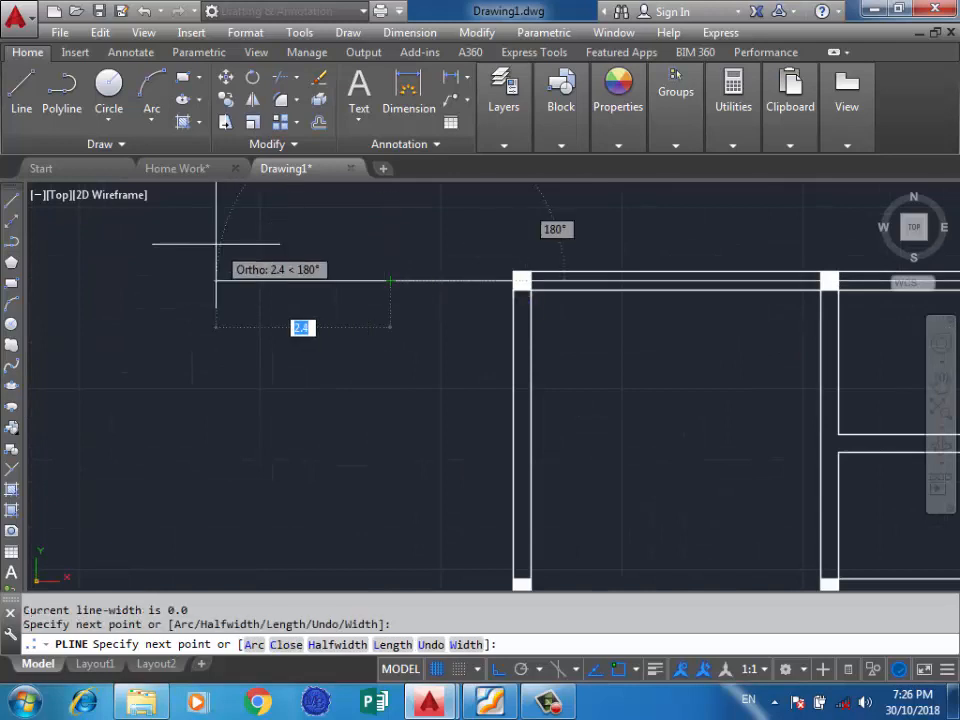
{"action": "key", "text": "Return"}
Step: Load the ACAD_ISO03W100 dashed linetype into the drawing through the Linetype Manager
{"action": "left_click", "coordinate": [437, 268]}
{"action": "left_click", "coordinate": [365, 309]}
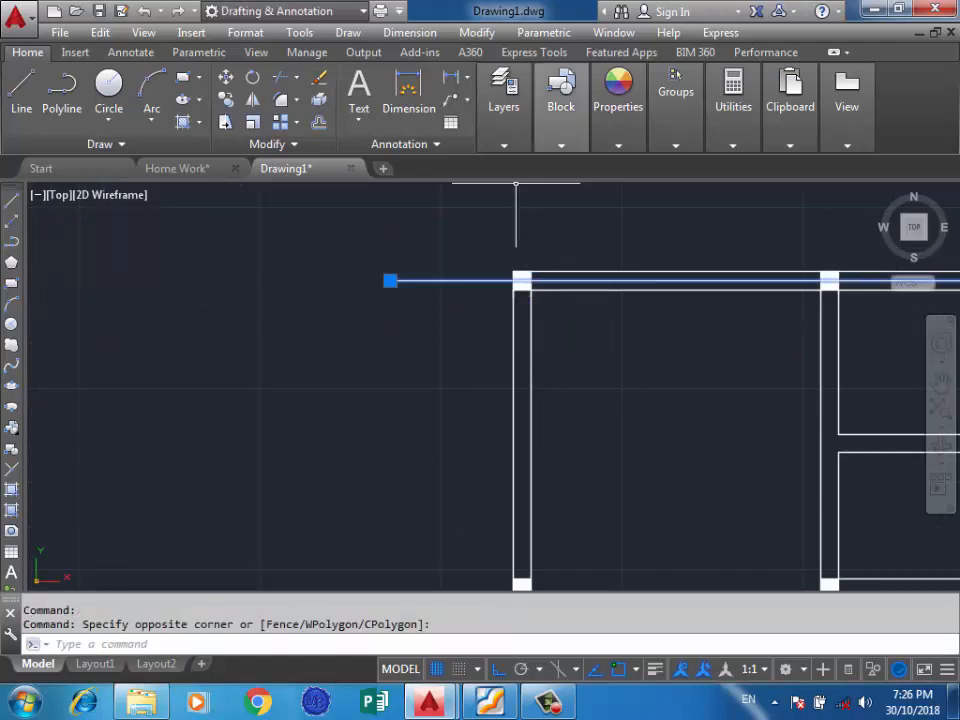
{"action": "left_click", "coordinate": [618, 90]}
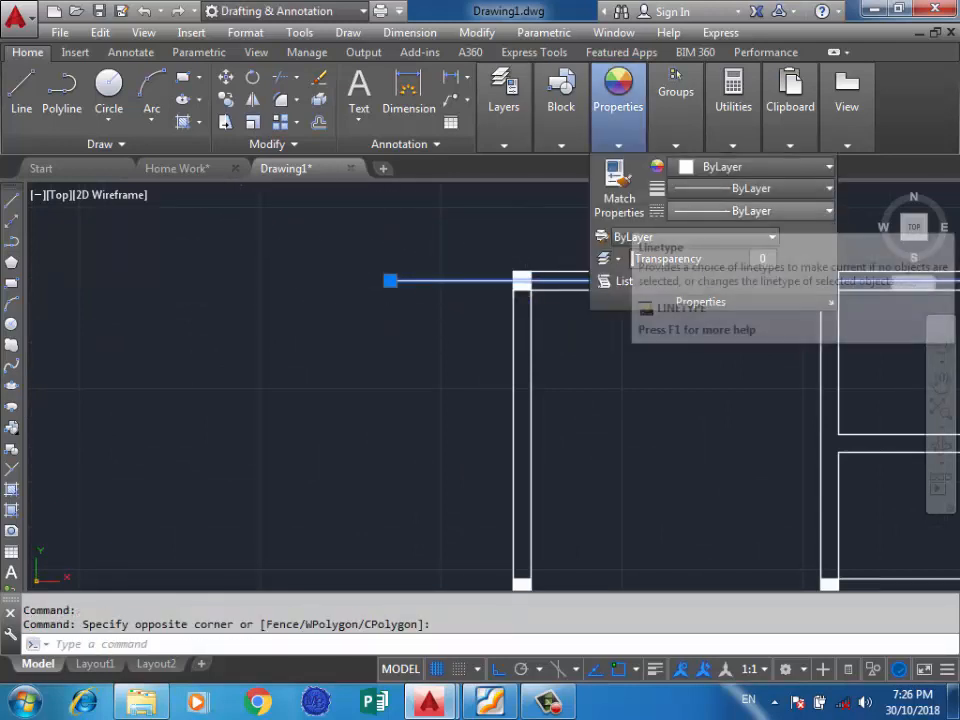
{"action": "left_click", "coordinate": [750, 211]}
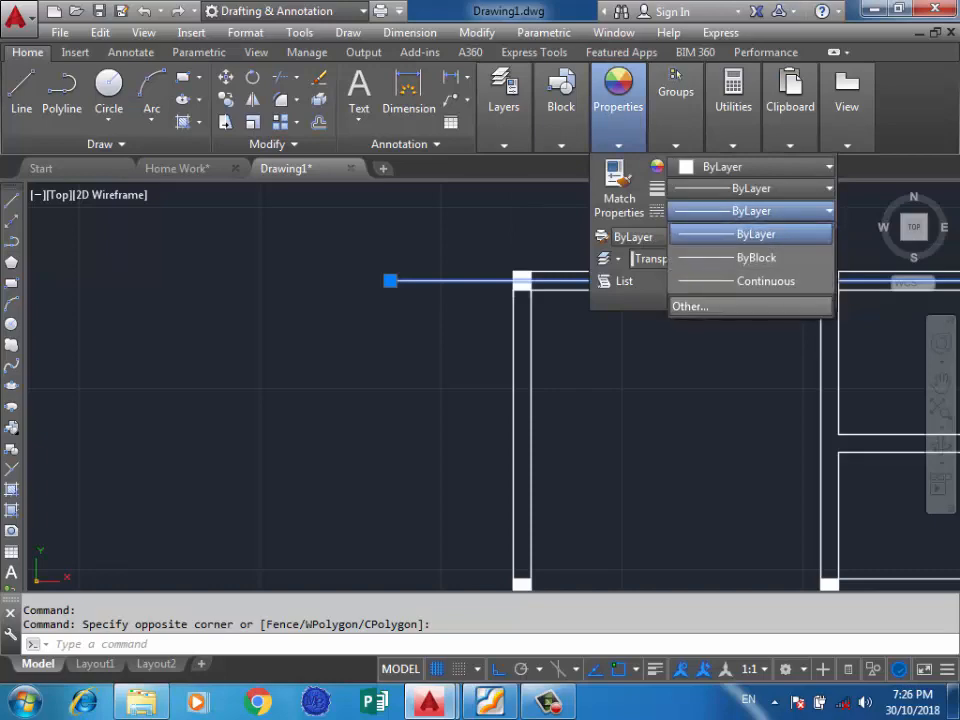
{"action": "left_click", "coordinate": [690, 304]}
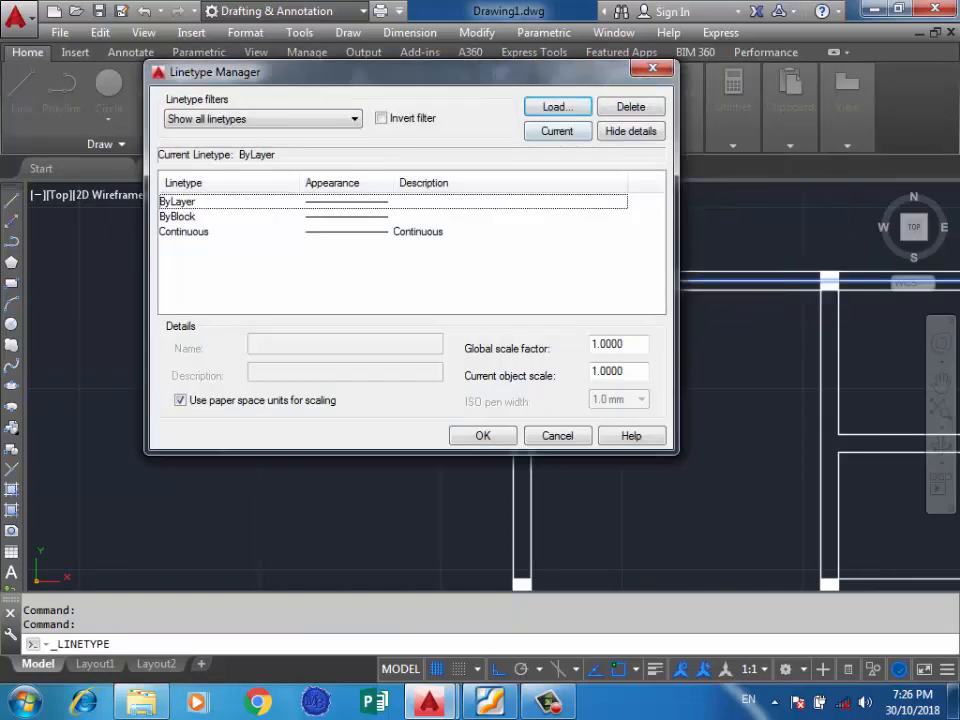
{"action": "left_click", "coordinate": [557, 106]}
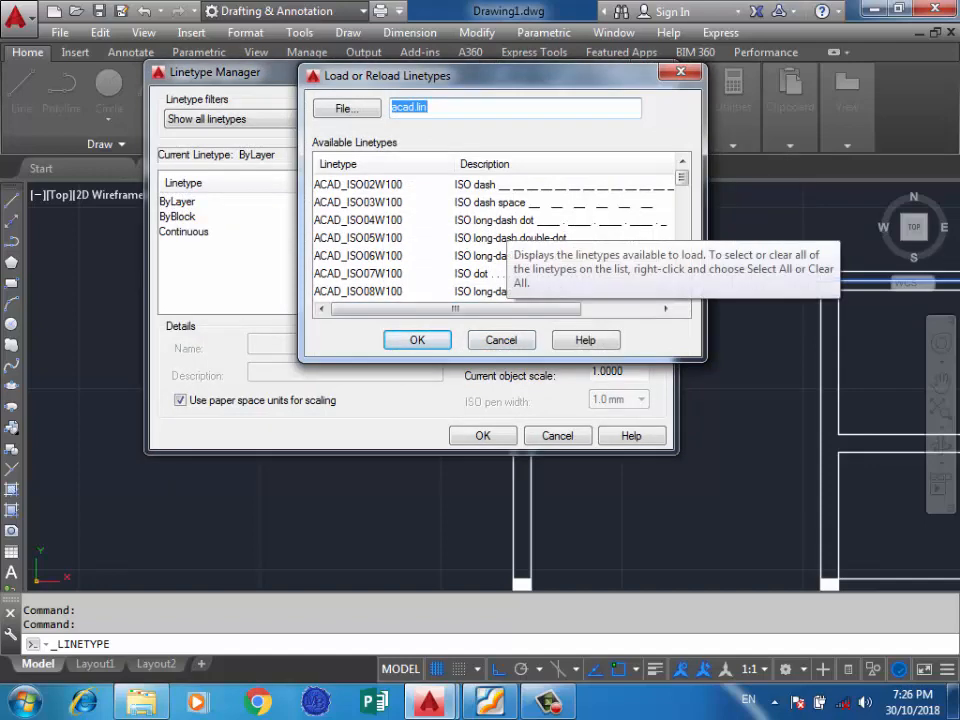
{"action": "left_click", "coordinate": [358, 202]}
{"action": "left_click", "coordinate": [417, 340]}
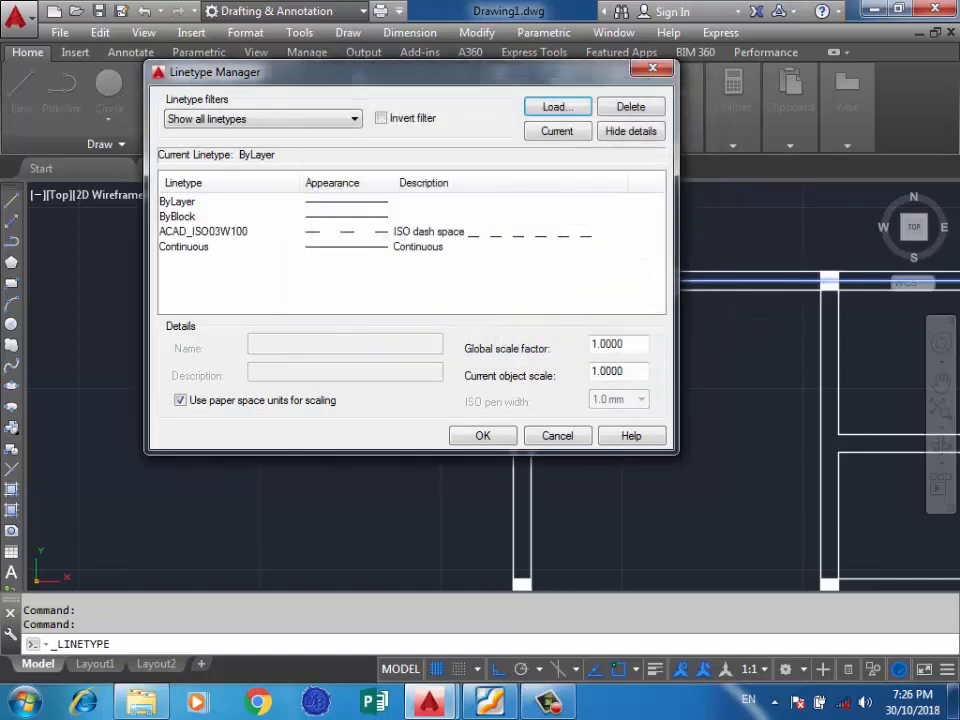
{"action": "left_click", "coordinate": [482, 435]}
Step: Assign the ACAD_ISO03W100 linetype to the centreline along the top wall
{"action": "left_click", "coordinate": [420, 253]}
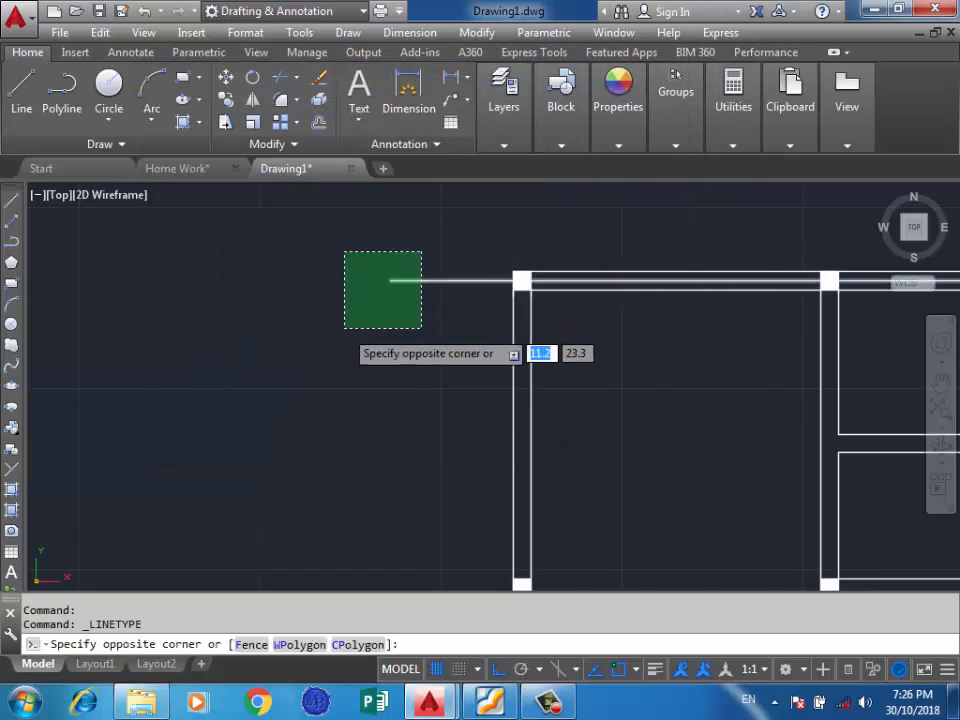
{"action": "left_click", "coordinate": [343, 330]}
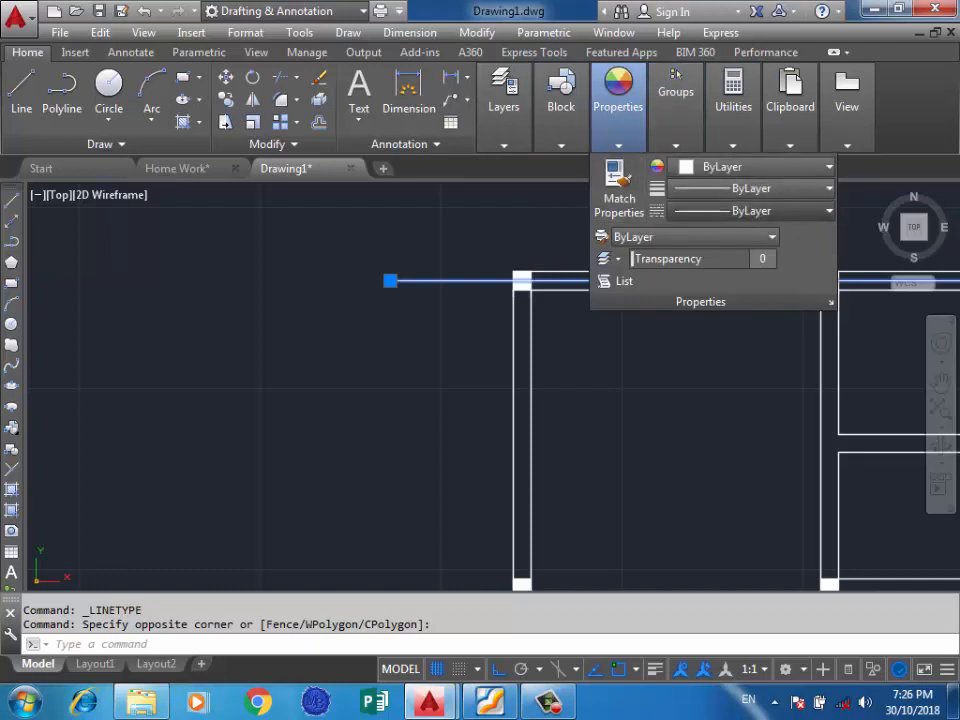
{"action": "left_click", "coordinate": [700, 211]}
{"action": "left_click", "coordinate": [781, 281]}
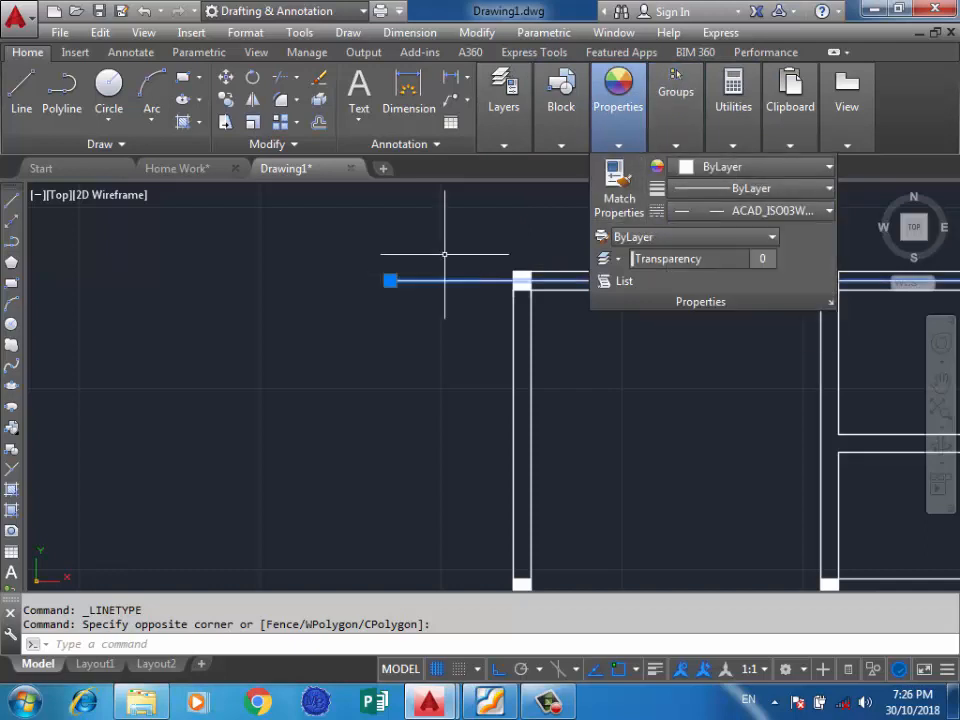
{"action": "scroll", "coordinate": [546, 248], "scroll_direction": "up", "scroll_amount": 4}
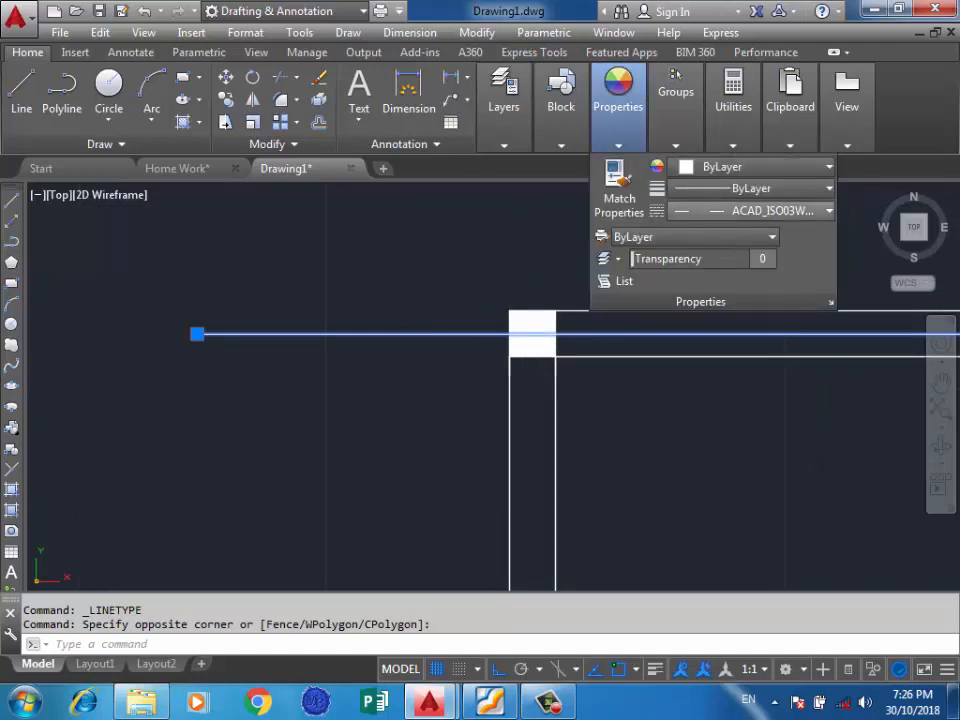
Step: Set the global linetype scale factor to 0.2
{"action": "left_click", "coordinate": [760, 211]}
{"action": "left_click", "coordinate": [690, 329]}
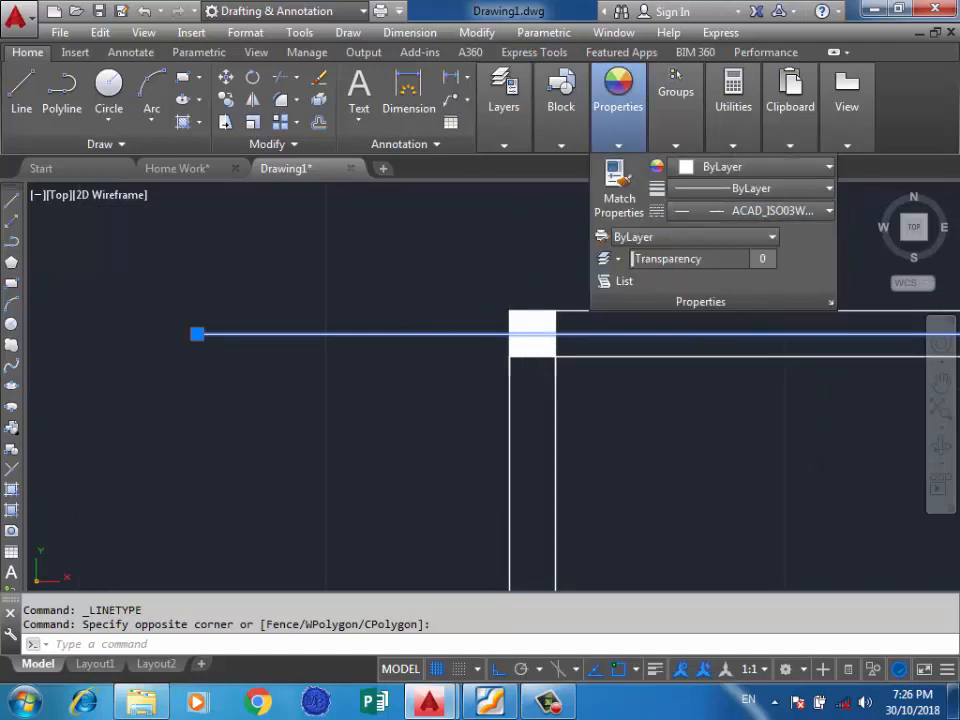
{"action": "left_click", "coordinate": [623, 344]}
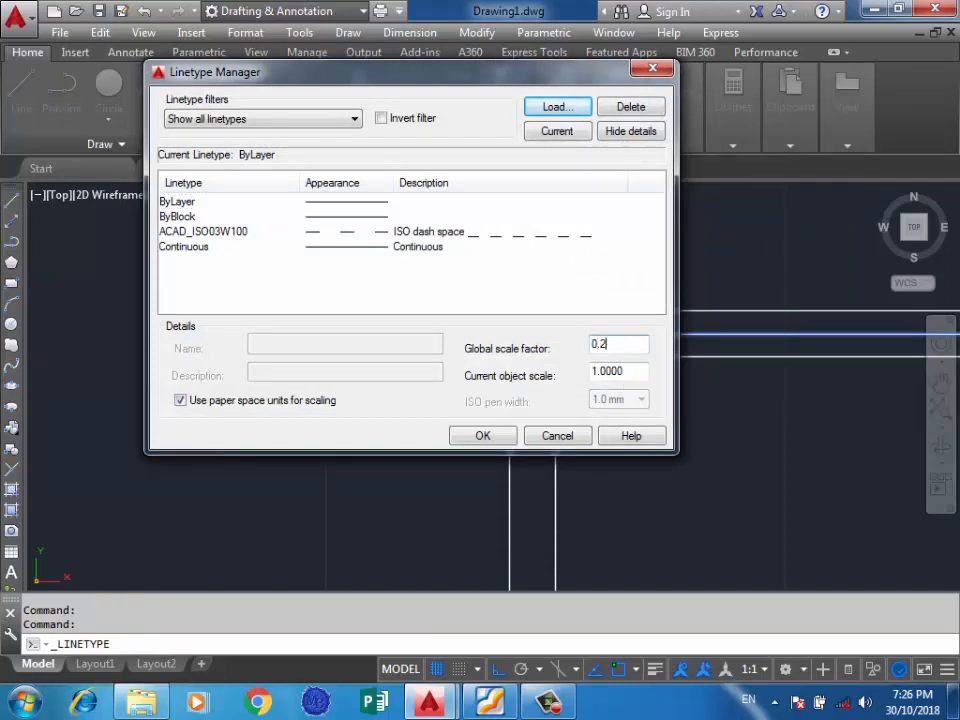
{"action": "key", "text": "Return"}
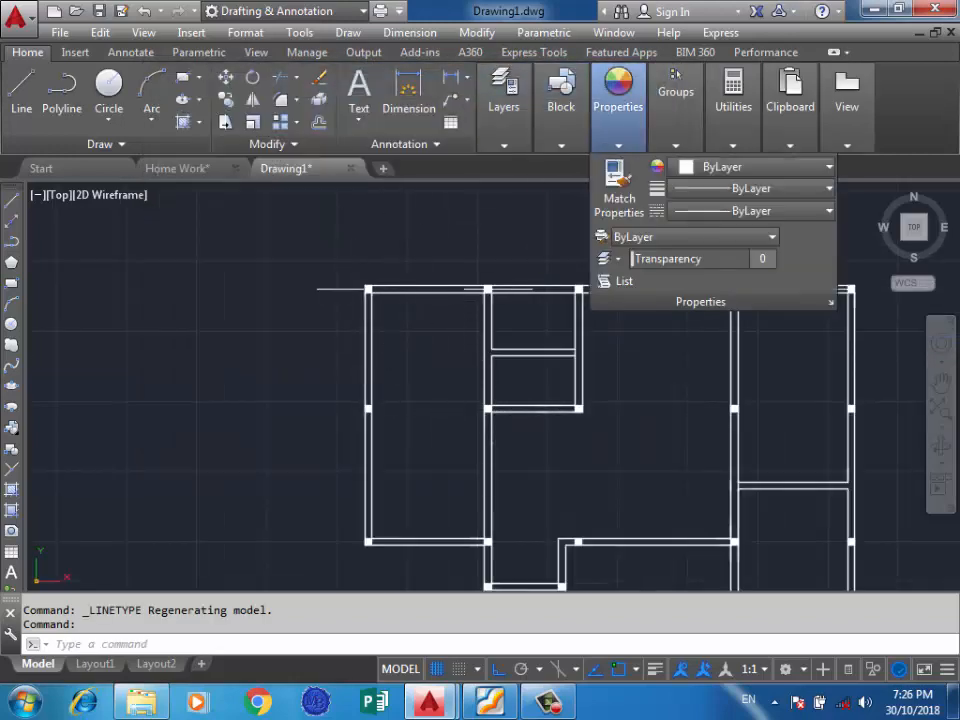
Step: Set the global linetype scale factor to 0.5 with ACAD_ISO03W100 selected in the Linetype Manager
{"action": "mouse_move", "coordinate": [618, 110]}
{"action": "left_click", "coordinate": [751, 211]}
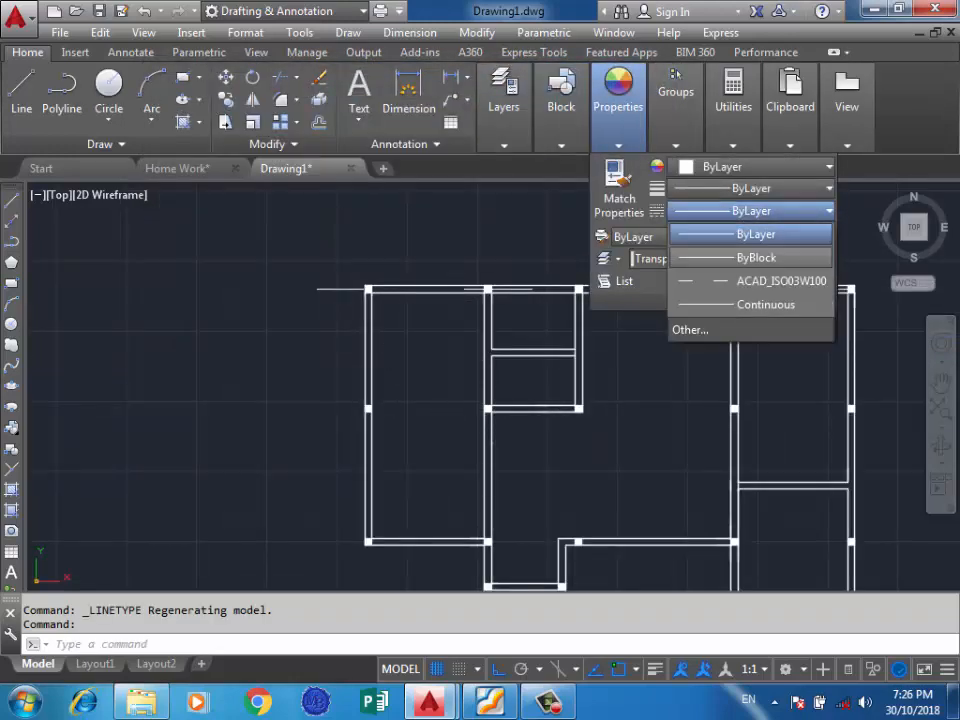
{"action": "left_click", "coordinate": [690, 330]}
{"action": "left_click", "coordinate": [210, 231]}
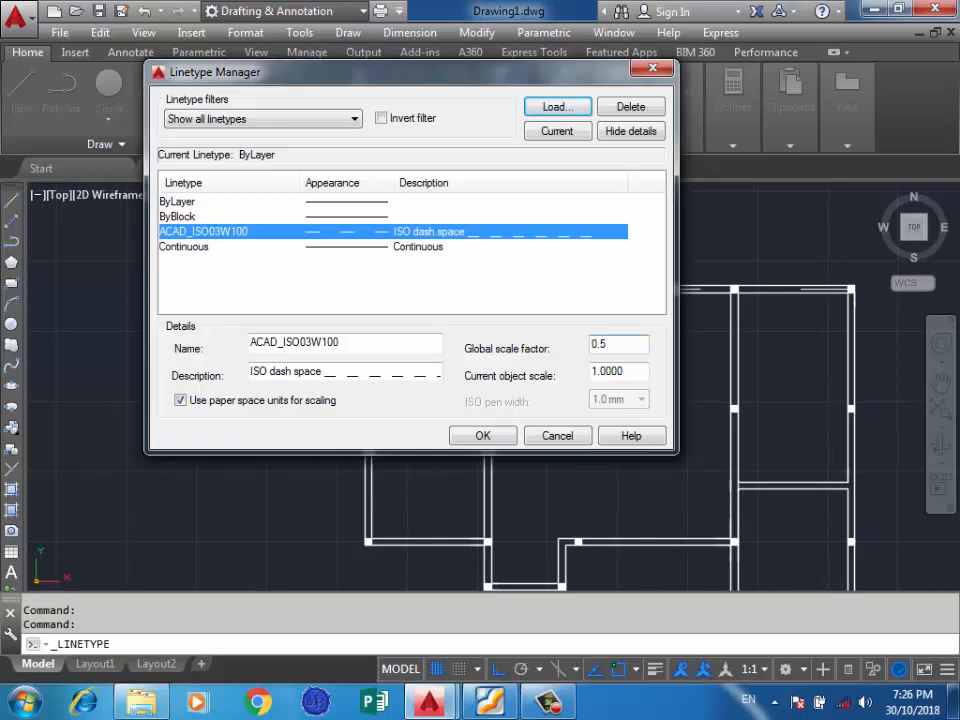
{"action": "left_click", "coordinate": [472, 432]}
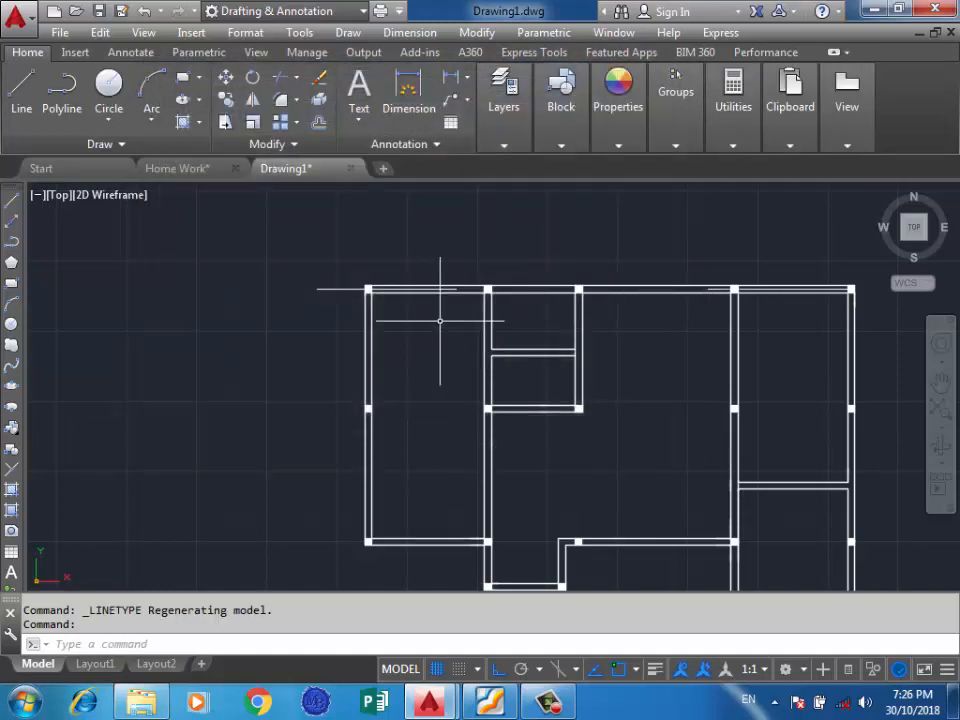
Step: Reduce the global linetype scale factor to 0.05 for the top wall's centreline
{"action": "left_click", "coordinate": [336, 270]}
{"action": "left_click", "coordinate": [277, 322]}
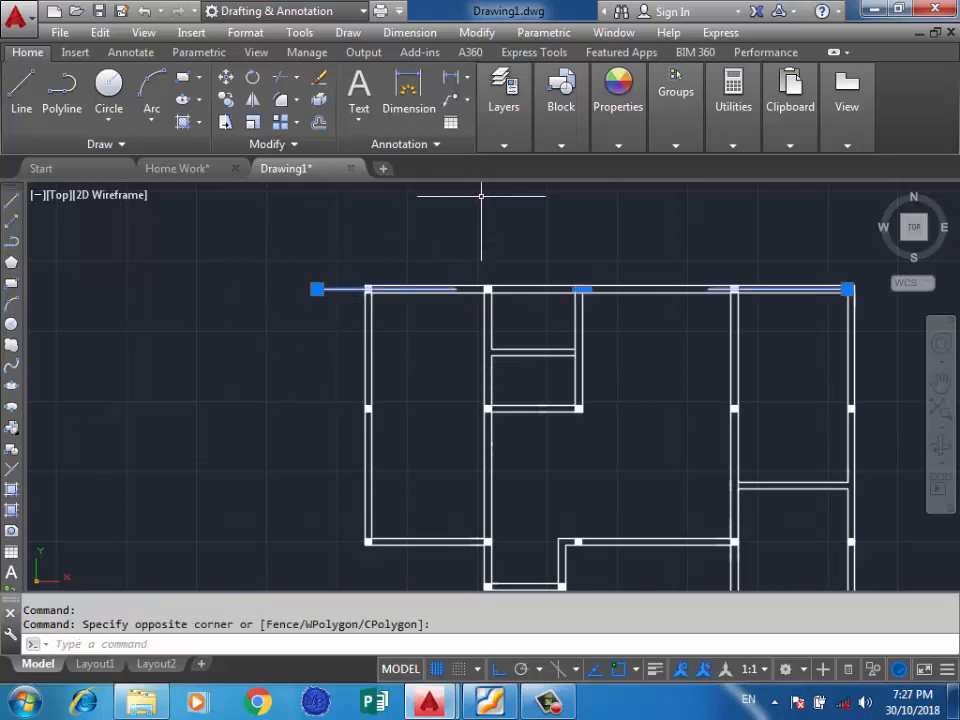
{"action": "mouse_move", "coordinate": [618, 95]}
{"action": "left_click", "coordinate": [750, 210]}
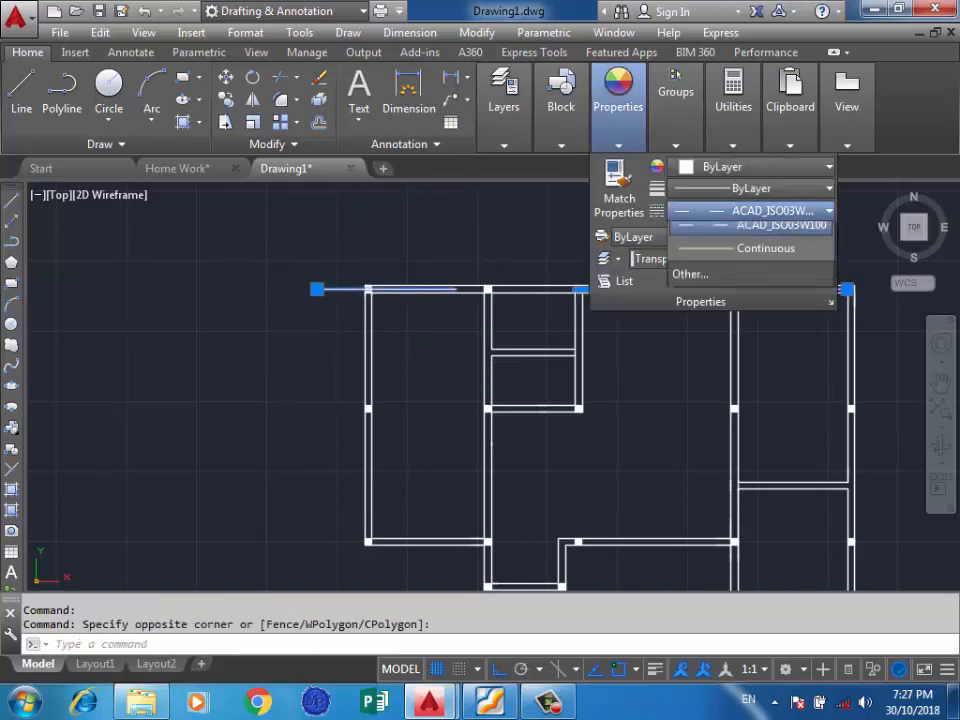
{"action": "left_click", "coordinate": [690, 328]}
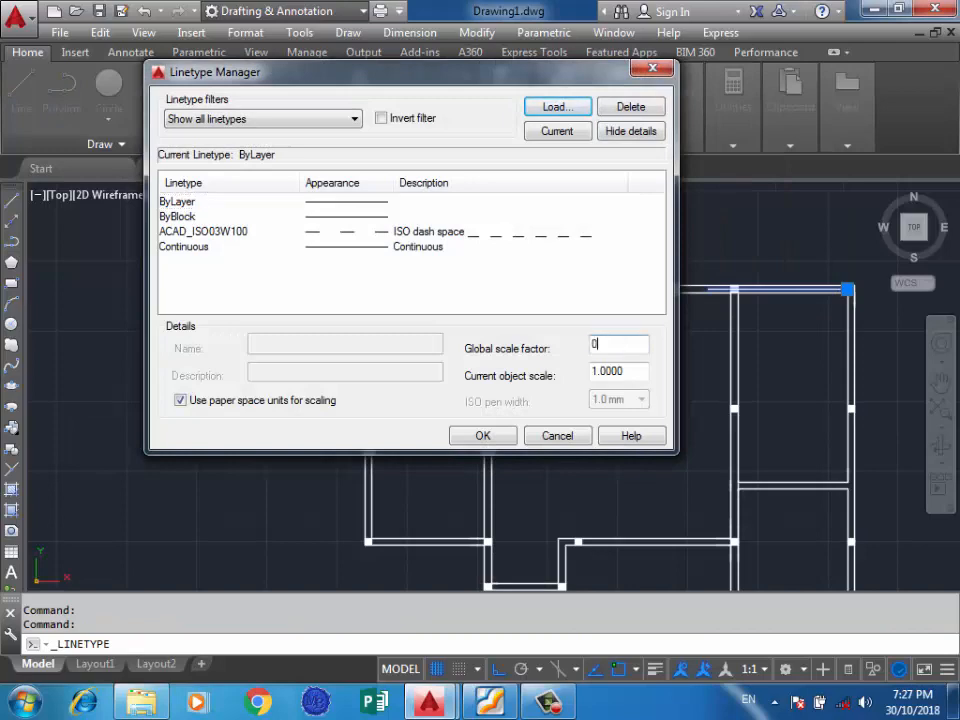
{"action": "key", "text": "Return"}
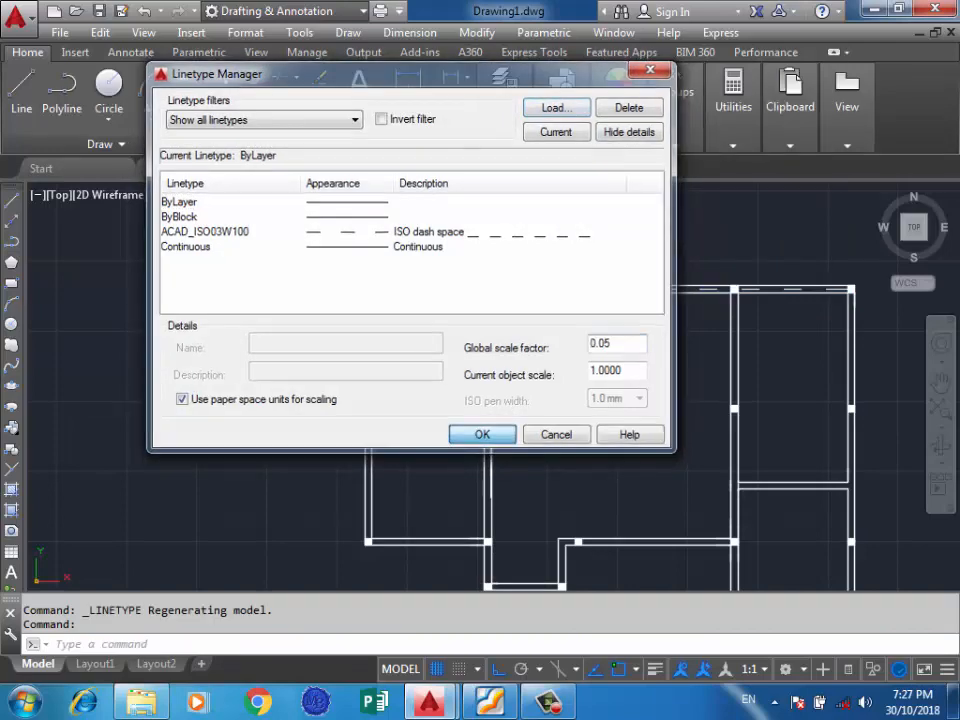
Step: Set the global linetype scale factor to 0.01 so the top wall's centreline shows short dashes
{"action": "left_click", "coordinate": [332, 263]}
{"action": "left_click", "coordinate": [292, 318]}
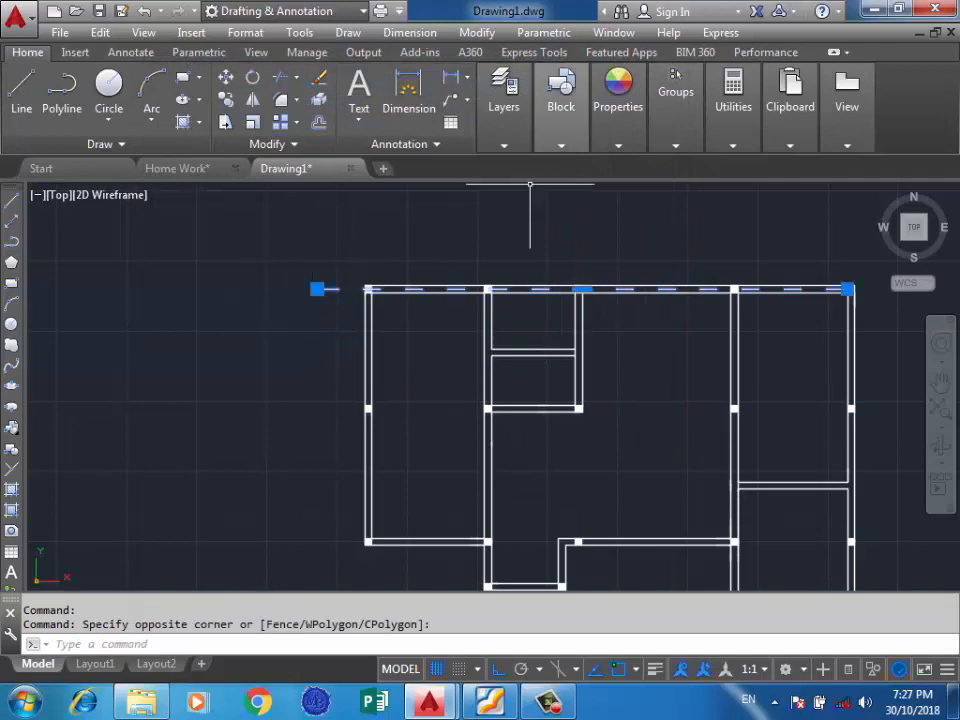
{"action": "mouse_move", "coordinate": [618, 95]}
{"action": "left_click", "coordinate": [750, 210]}
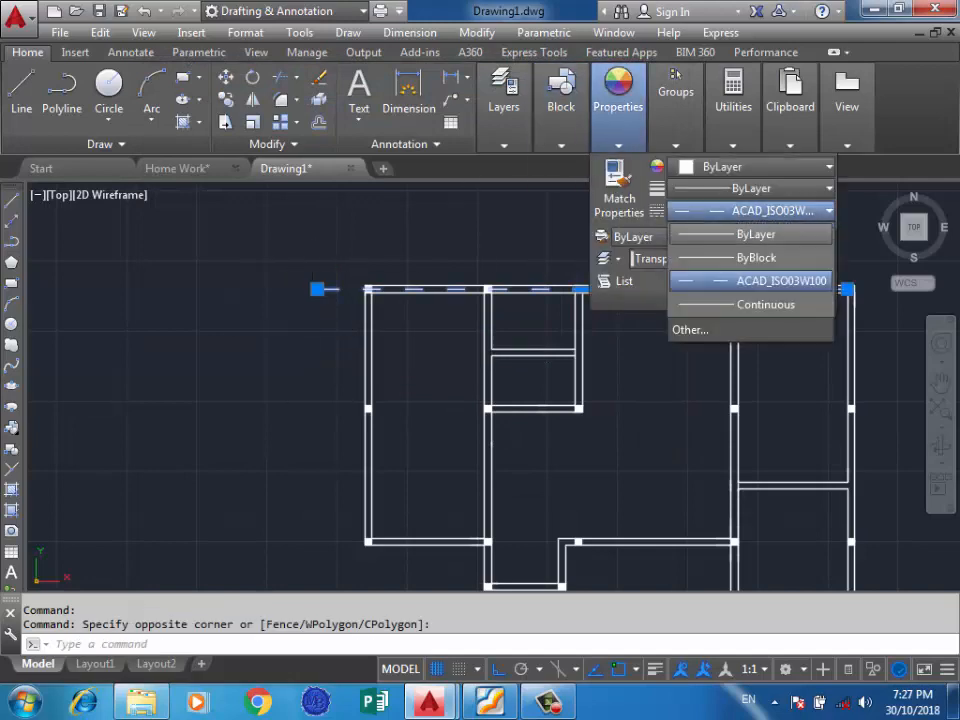
{"action": "left_click", "coordinate": [690, 328]}
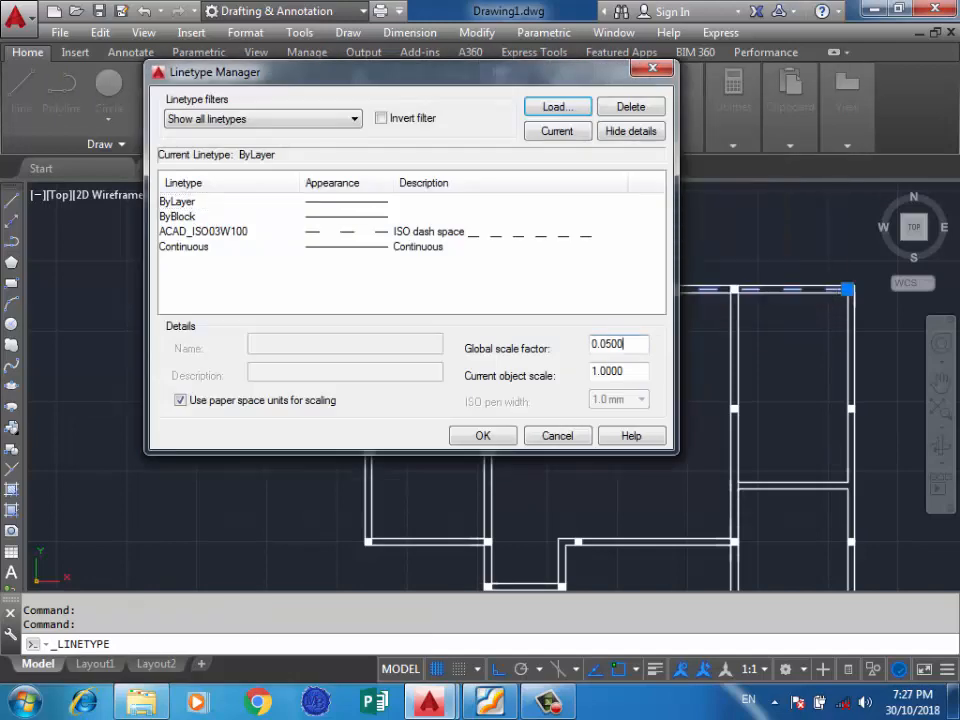
{"action": "type", "text": "0.01"}
{"action": "left_click", "coordinate": [483, 435]}
Step: Erase the top wall's dashed centreline and undo the erasure
{"action": "scroll", "coordinate": [396, 274], "scroll_direction": "up", "scroll_amount": 4}
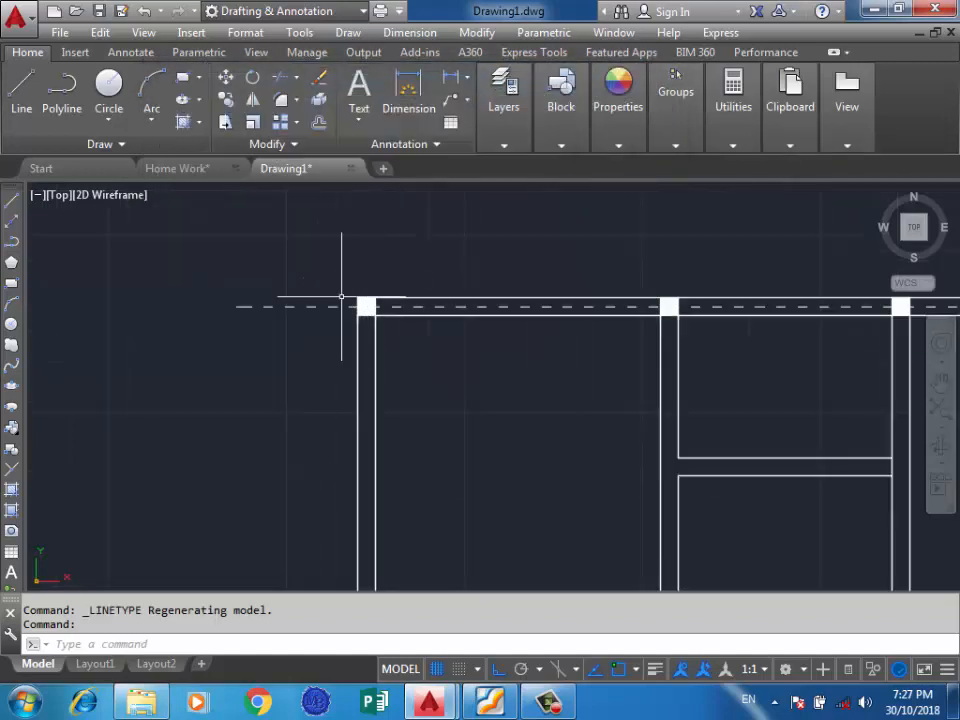
{"action": "scroll", "coordinate": [361, 298], "scroll_direction": "down", "scroll_amount": 4}
{"action": "scroll", "coordinate": [309, 288], "scroll_direction": "up", "scroll_amount": 3}
{"action": "left_click", "coordinate": [259, 371]}
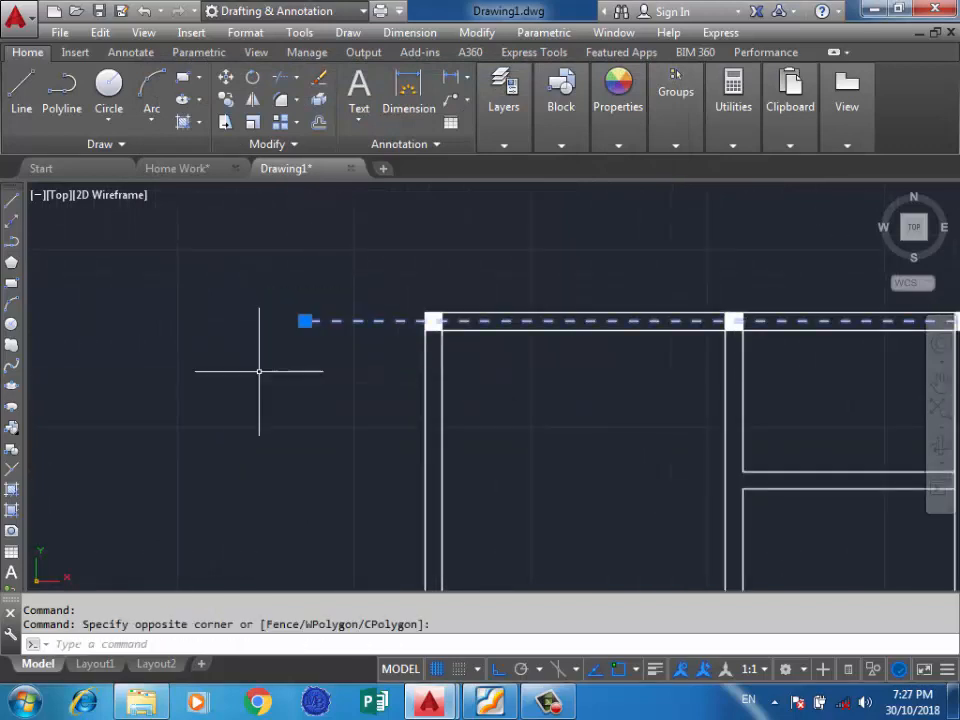
{"action": "key", "text": "Delete"}
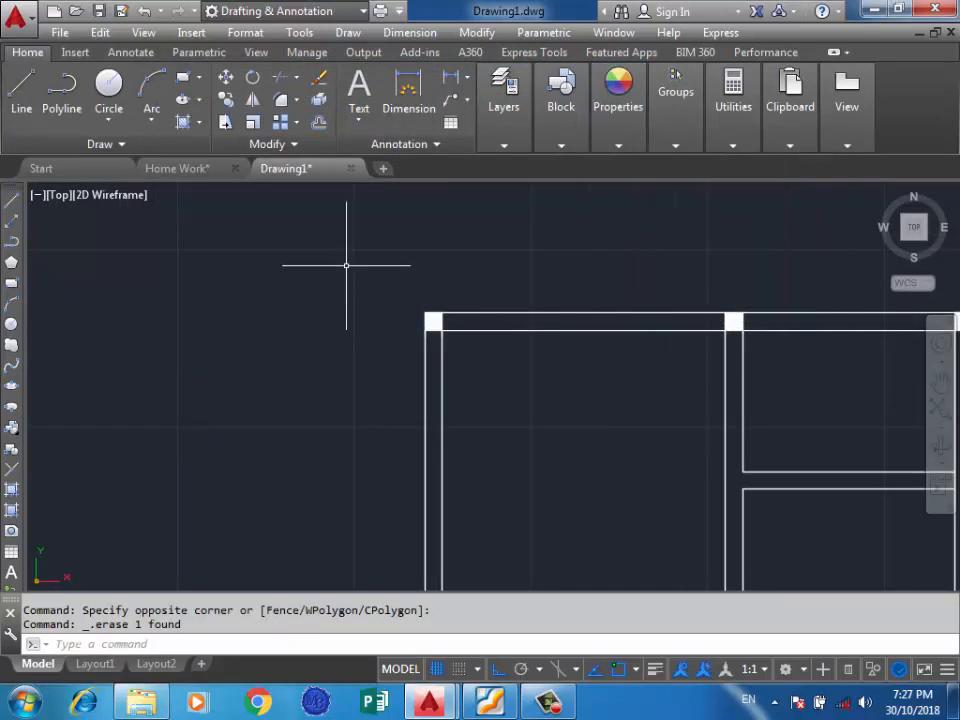
{"action": "key", "text": "ctrl+z"}
Step: Load the ACAD_ISO02W100 linetype from acad.lin in the Linetype Manager
{"action": "left_click", "coordinate": [618, 145]}
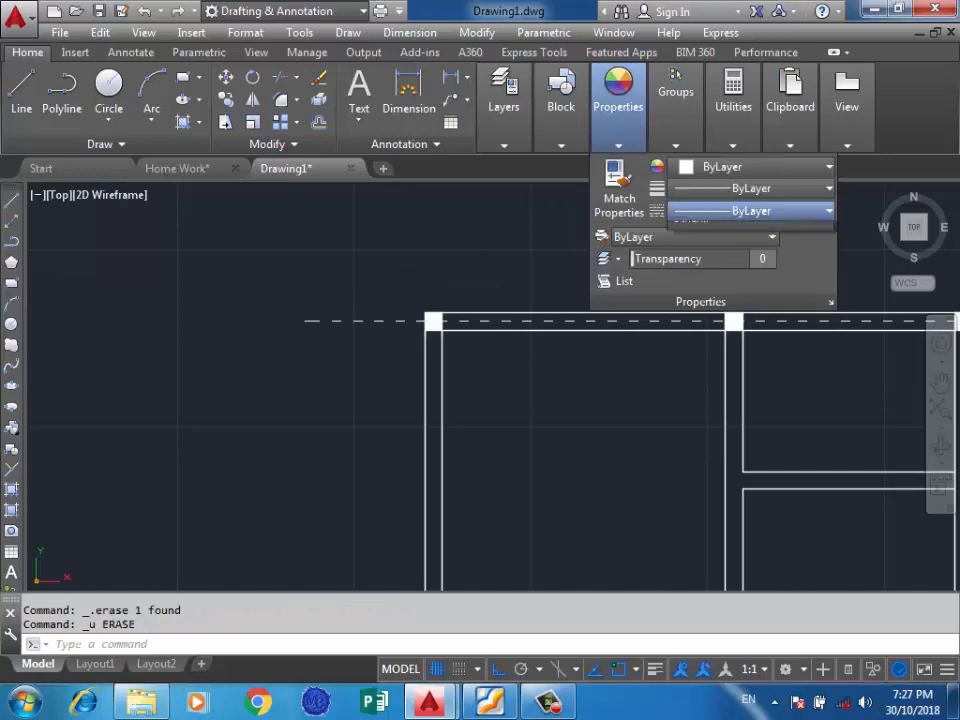
{"action": "left_click", "coordinate": [750, 211]}
{"action": "left_click", "coordinate": [690, 329]}
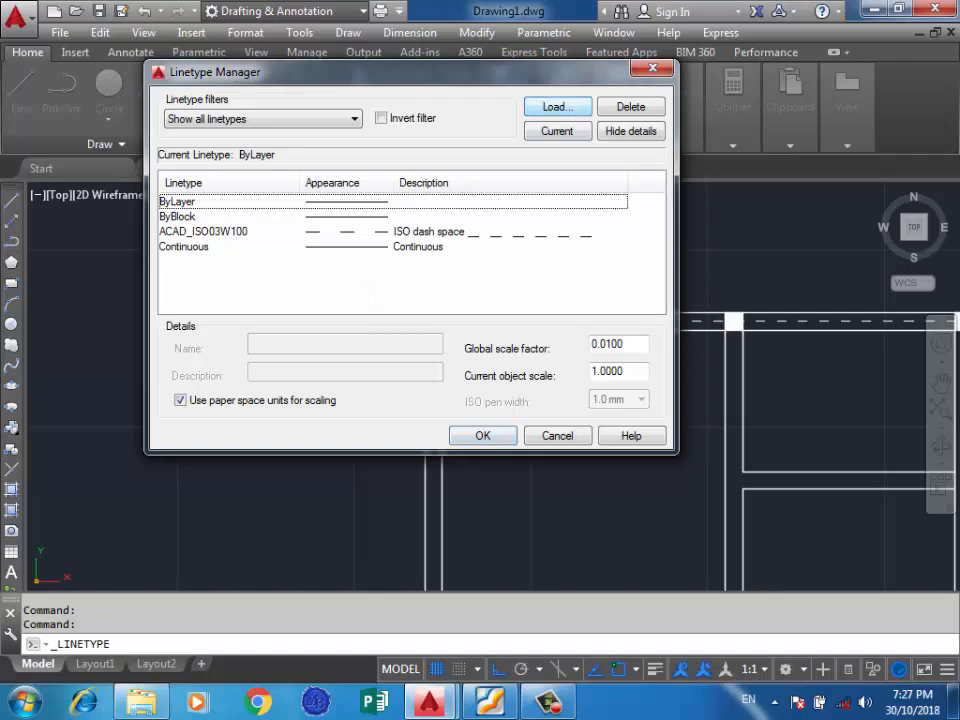
{"action": "left_click", "coordinate": [557, 106]}
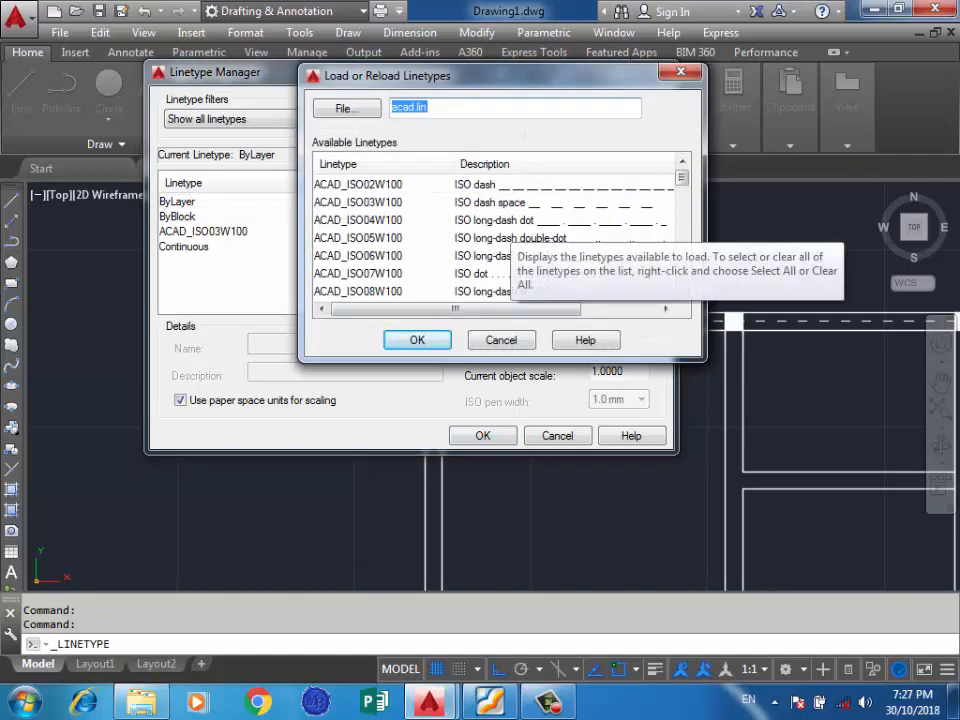
{"action": "left_click", "coordinate": [358, 202]}
{"action": "scroll", "coordinate": [465, 262], "scroll_direction": "down", "scroll_amount": 1}
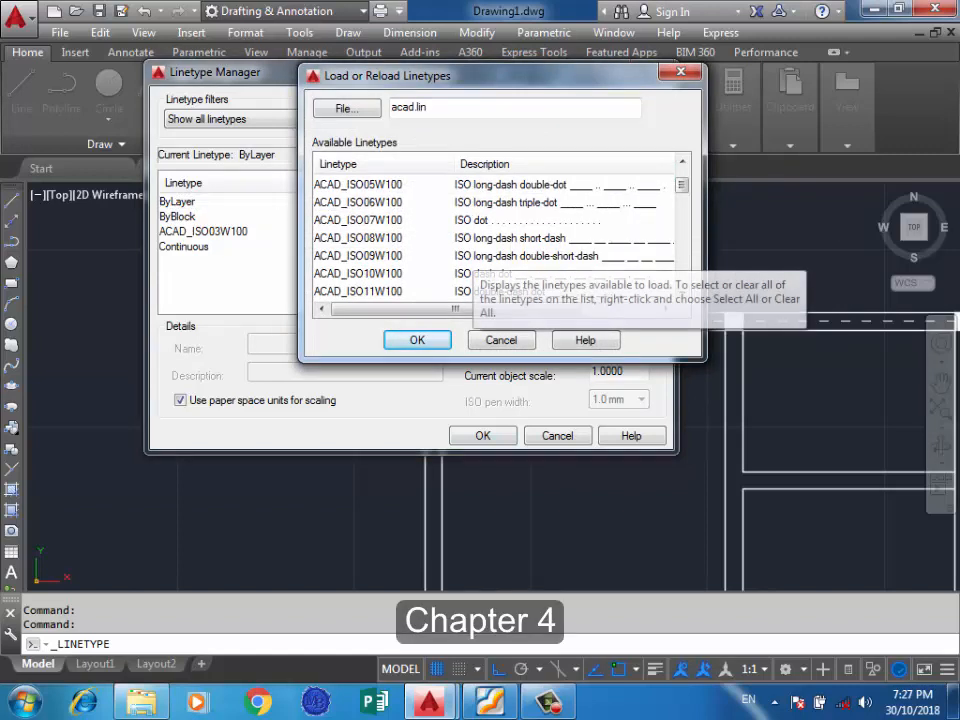
{"action": "scroll", "coordinate": [465, 262], "scroll_direction": "up", "scroll_amount": 1}
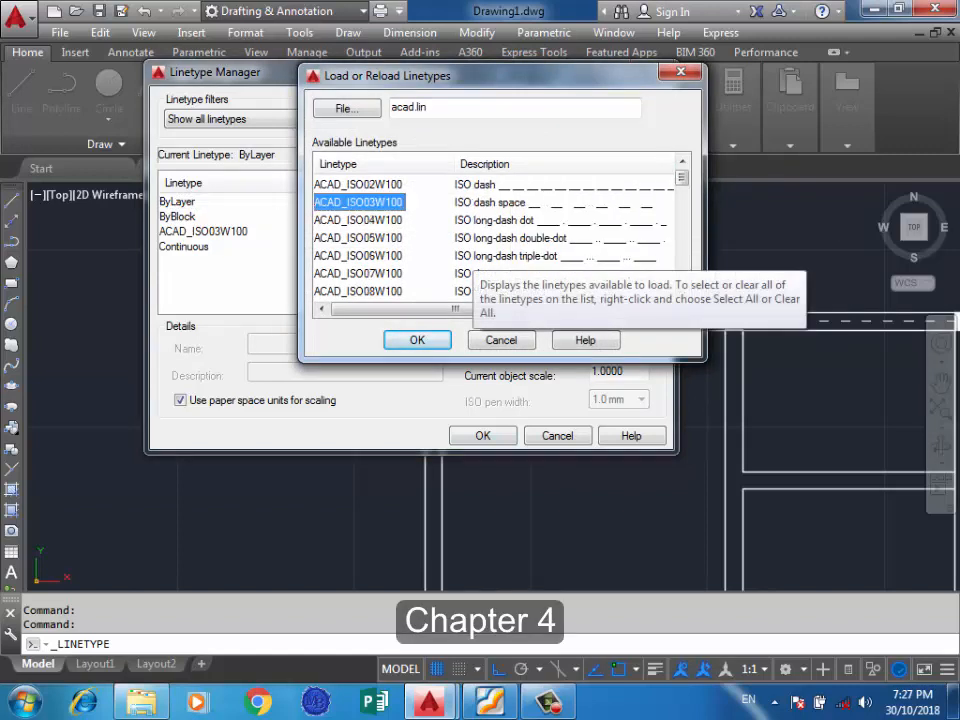
{"action": "key", "text": "Up"}
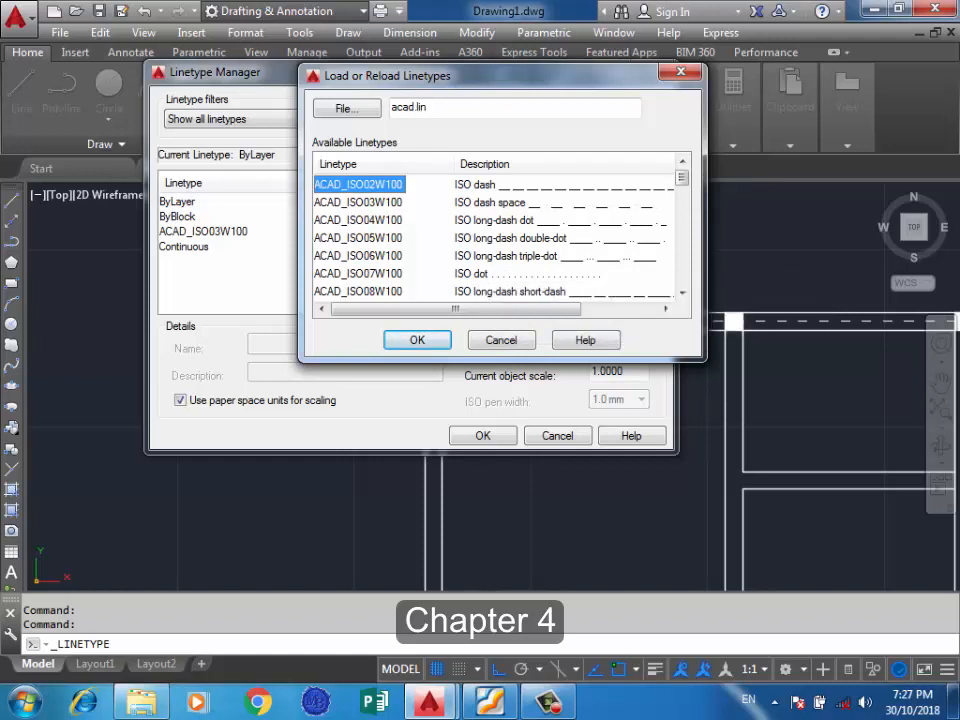
{"action": "key", "text": "Return"}
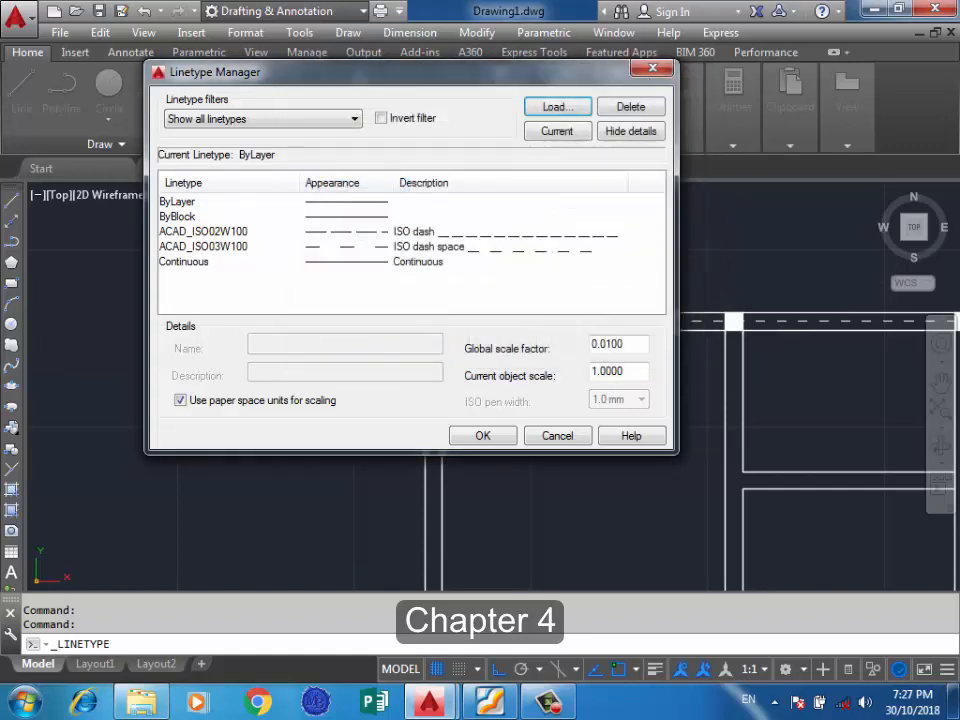
{"action": "left_click", "coordinate": [483, 435]}
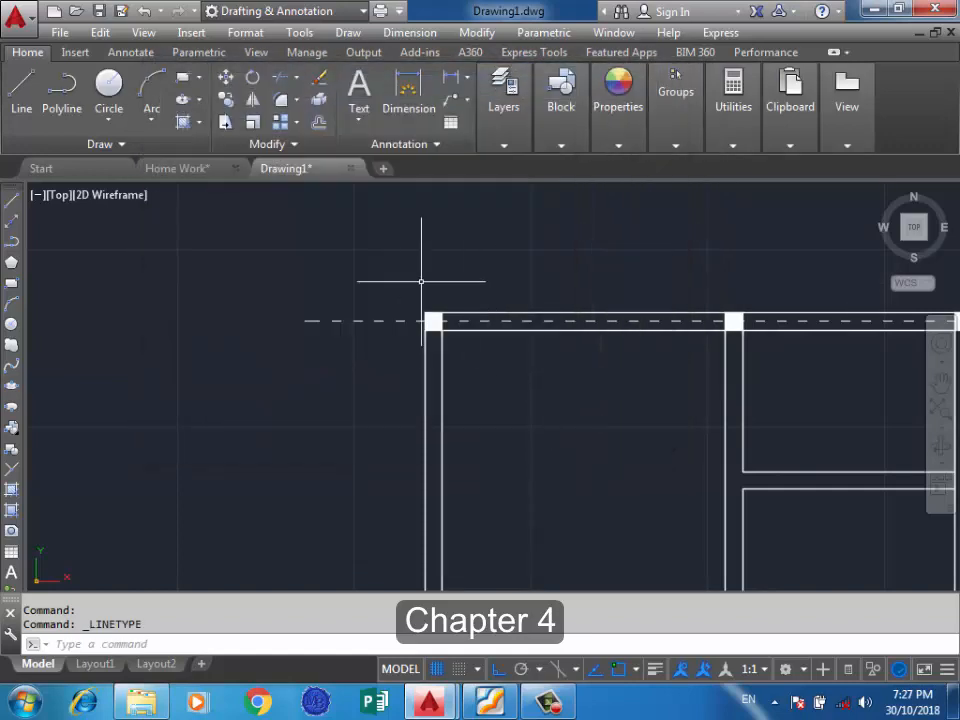
Step: Assign the ACAD_ISO02W100 linetype to the top wall's centreline
{"action": "left_click", "coordinate": [398, 273]}
{"action": "left_click", "coordinate": [321, 364]}
{"action": "mouse_move", "coordinate": [618, 106]}
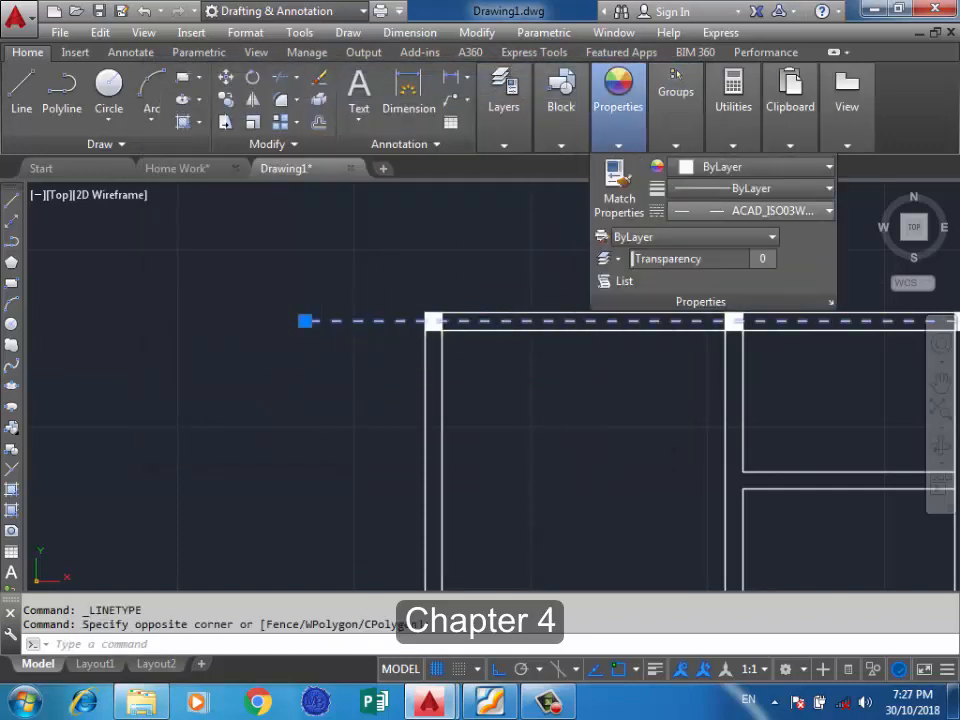
{"action": "left_click", "coordinate": [780, 210]}
{"action": "left_click", "coordinate": [782, 304]}
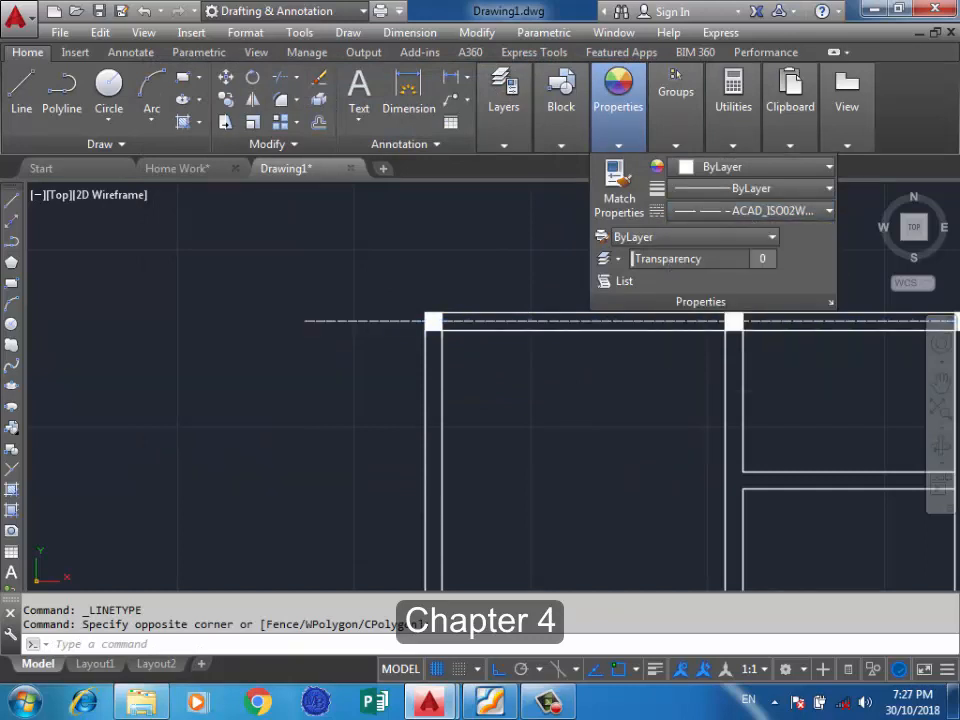
{"action": "left_click", "coordinate": [297, 270]}
{"action": "key", "text": "Escape"}
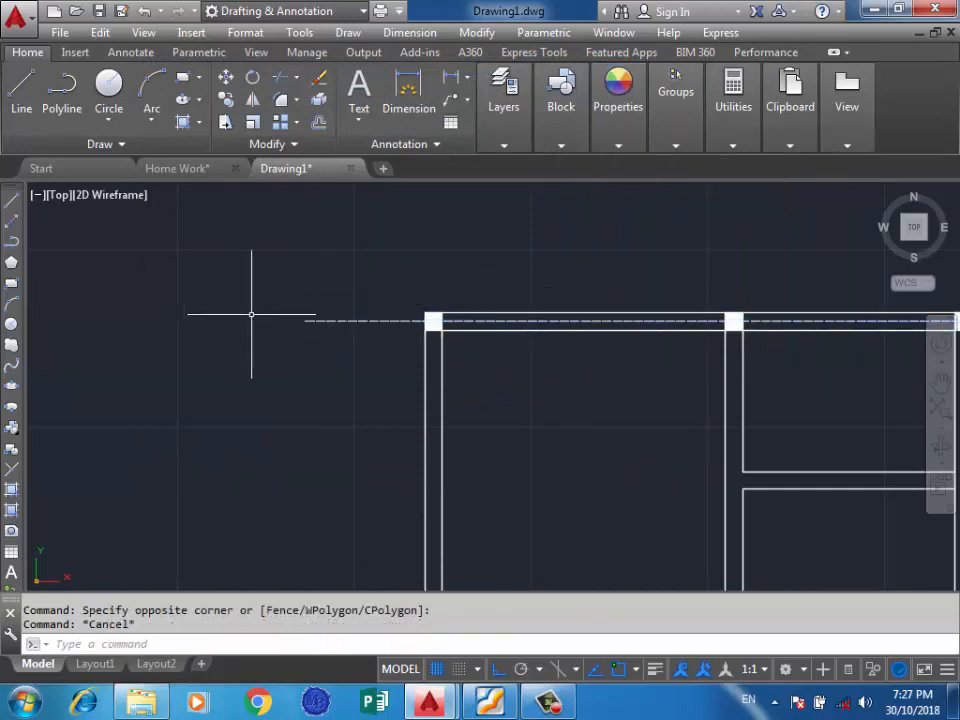
Step: Examine the dash pattern of the top wall's centreline, both close up and across the whole plan
{"action": "scroll", "coordinate": [285, 315], "scroll_direction": "down", "scroll_amount": 3}
{"action": "scroll", "coordinate": [289, 315], "scroll_direction": "up", "scroll_amount": 4}
{"action": "left_click", "coordinate": [249, 408]}
{"action": "left_click", "coordinate": [287, 261]}
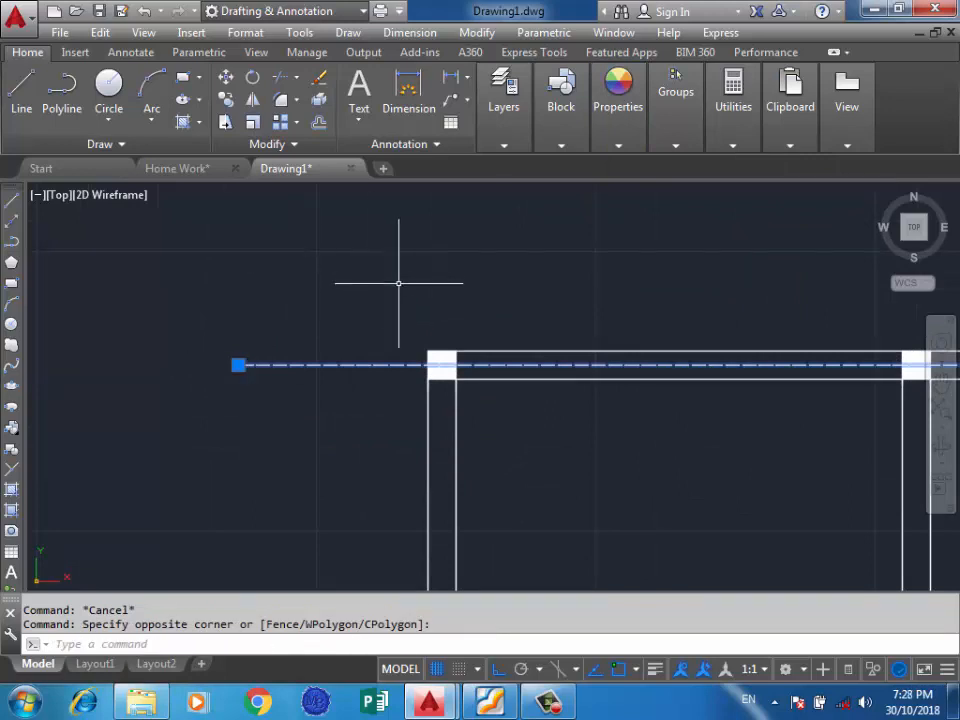
{"action": "scroll", "coordinate": [381, 268], "scroll_direction": "down", "scroll_amount": 4}
{"action": "scroll", "coordinate": [470, 300], "scroll_direction": "up", "scroll_amount": 4}
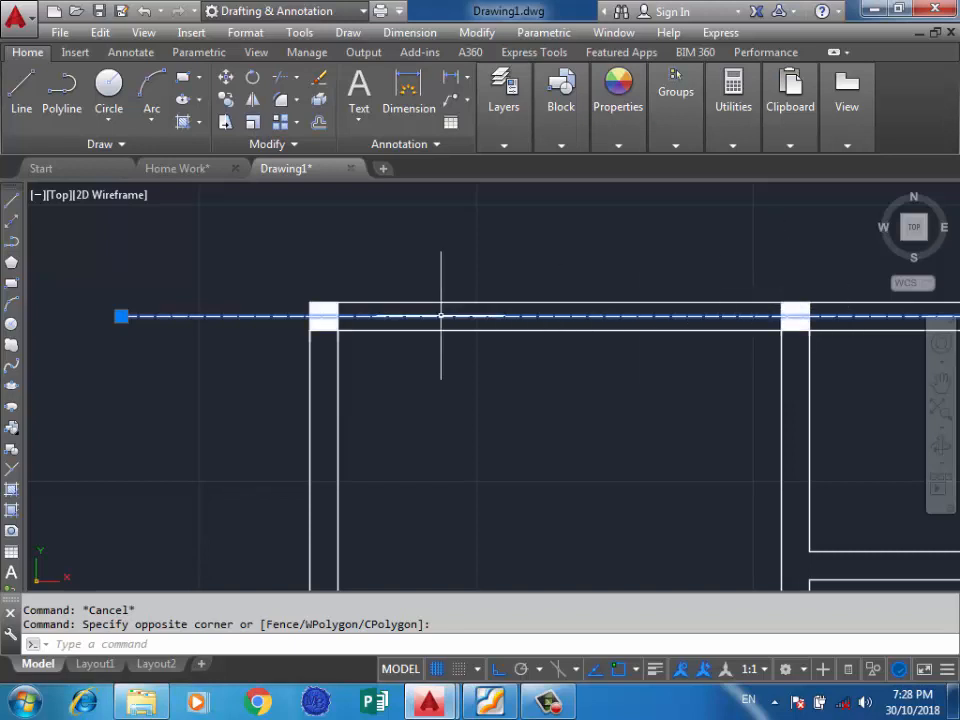
{"action": "scroll", "coordinate": [399, 360], "scroll_direction": "down", "scroll_amount": 4}
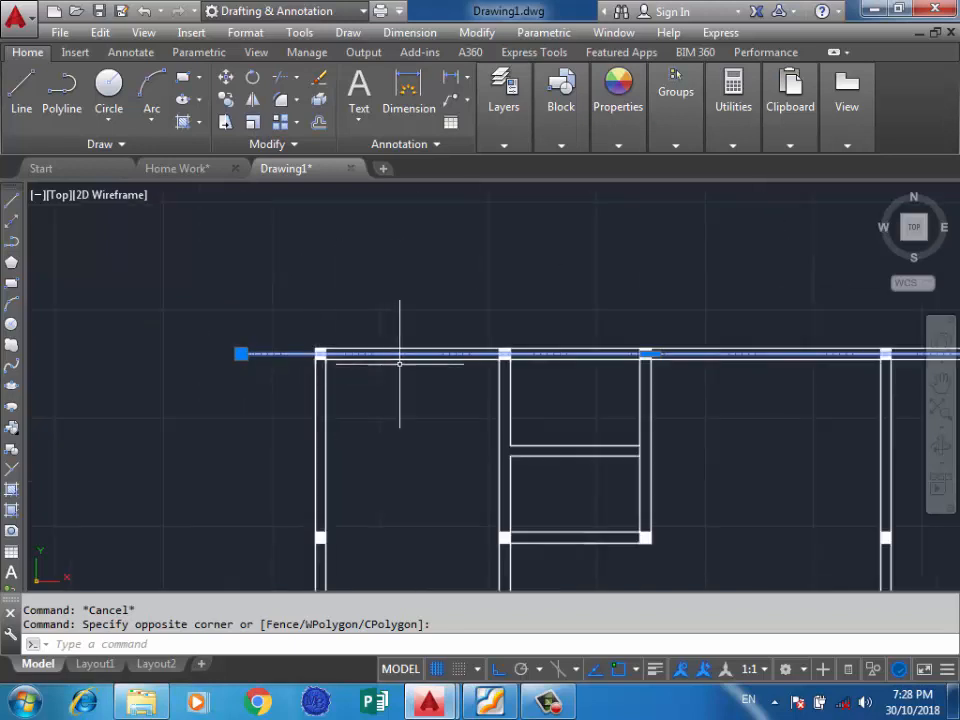
{"action": "scroll", "coordinate": [561, 354], "scroll_direction": "up", "scroll_amount": 2}
{"action": "scroll", "coordinate": [561, 354], "scroll_direction": "up", "scroll_amount": 2}
{"action": "scroll", "coordinate": [386, 349], "scroll_direction": "down", "scroll_amount": 3}
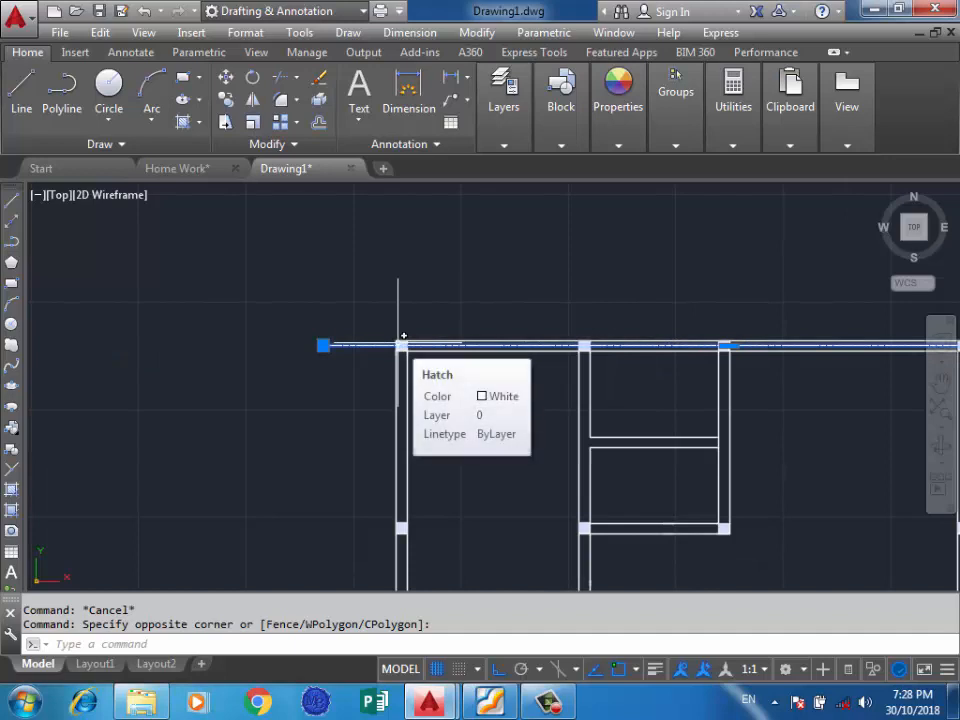
Step: Set the global linetype scale factor to 0.006 in the Linetype Manager
{"action": "left_click", "coordinate": [618, 95]}
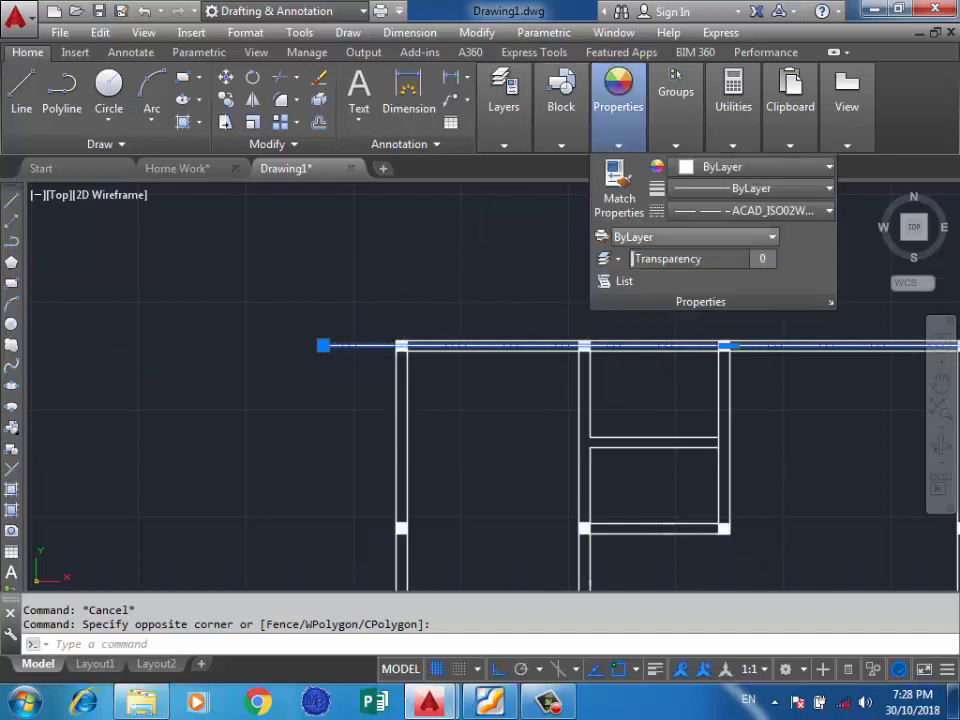
{"action": "left_click", "coordinate": [750, 210]}
{"action": "left_click", "coordinate": [690, 317]}
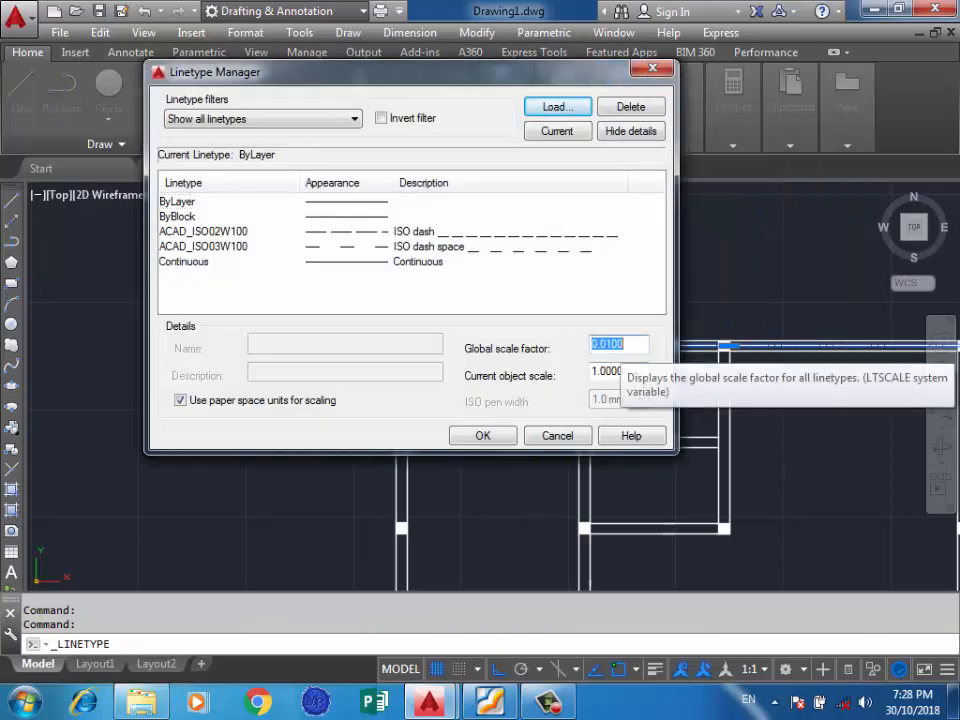
{"action": "type", "text": "0."}
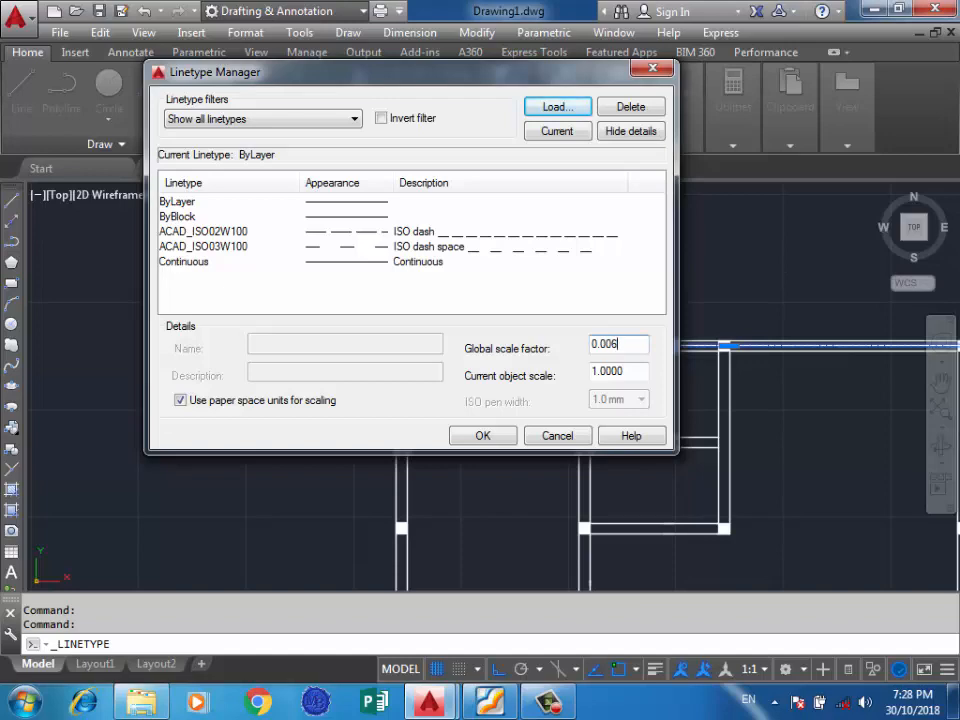
{"action": "left_click", "coordinate": [485, 433]}
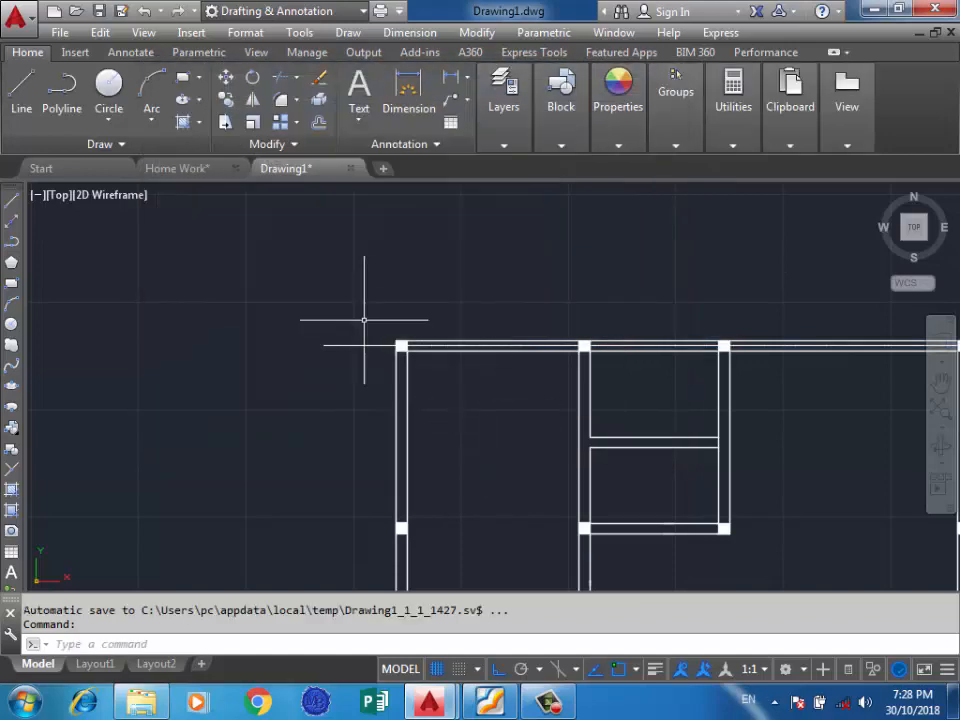
{"action": "scroll", "coordinate": [364, 320], "scroll_direction": "up", "scroll_amount": 5}
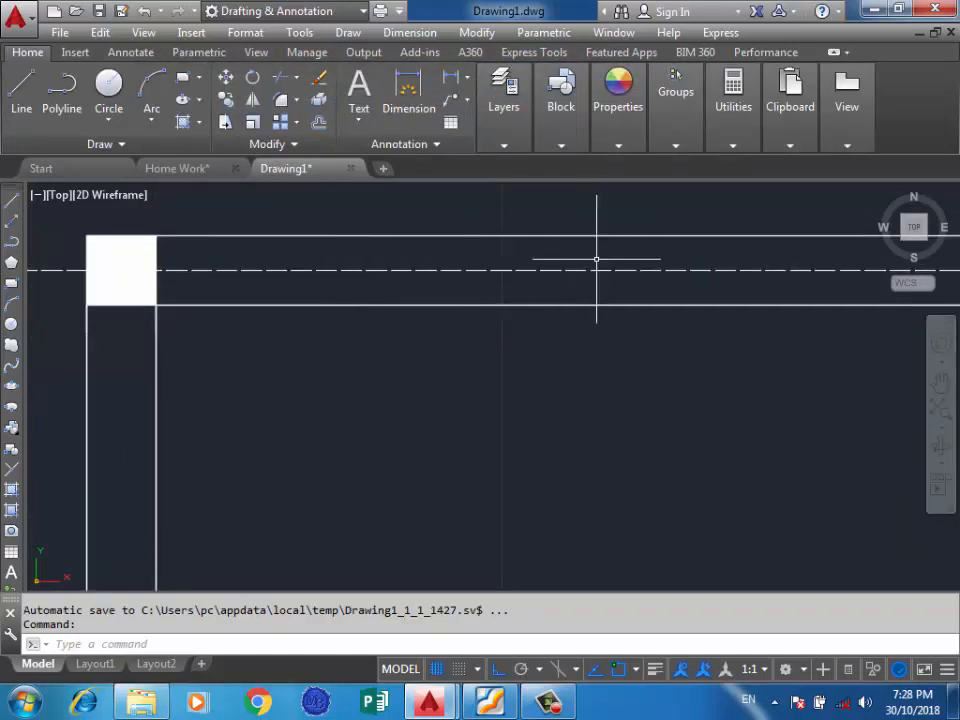
Step: Change the top wall centreline's linetype to ACAD_ISO03W100
{"action": "left_click", "coordinate": [596, 259]}
{"action": "left_click", "coordinate": [675, 100]}
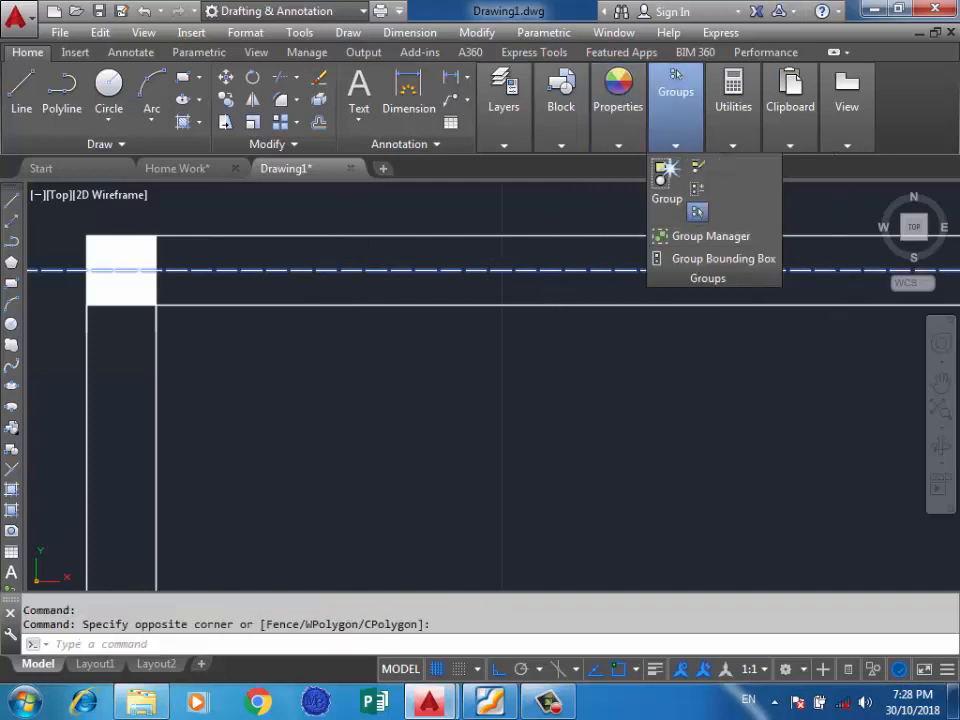
{"action": "left_click", "coordinate": [618, 145]}
{"action": "left_click", "coordinate": [770, 210]}
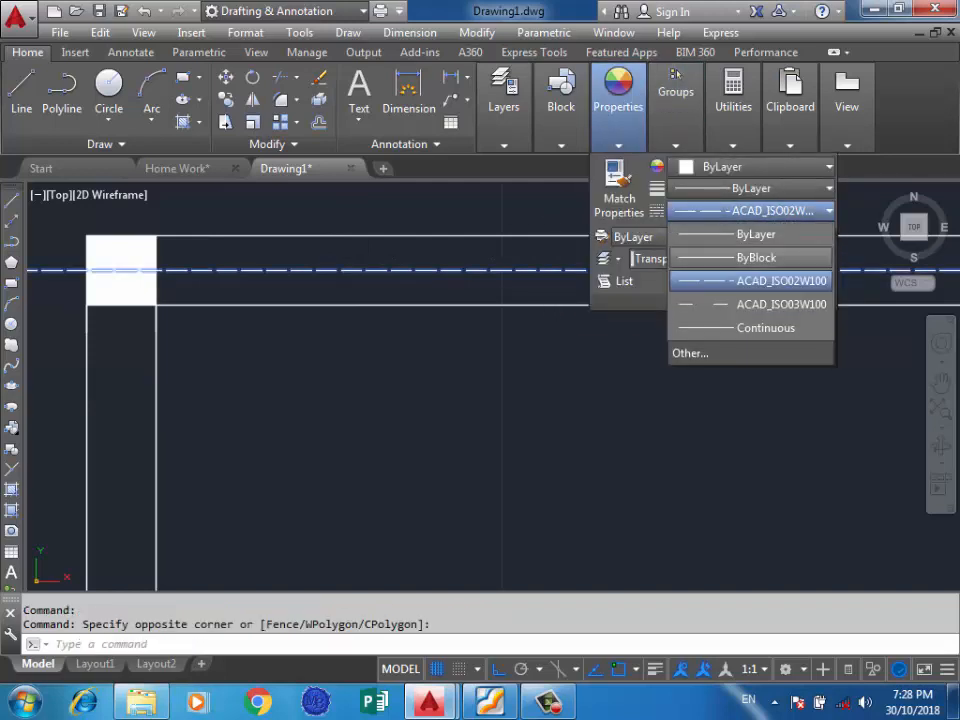
{"action": "left_click", "coordinate": [780, 280]}
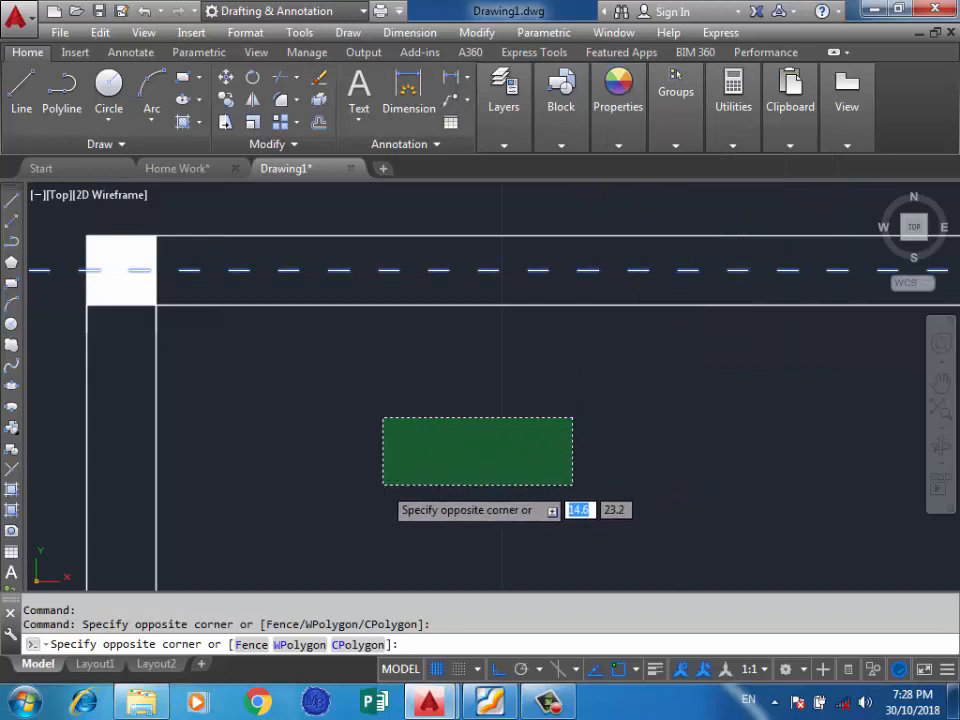
{"action": "key", "text": "Escape"}
Step: Copy the top wall's centreline from the outer edge midpoint of the upper-left corner column down to the middle column on the left wall
{"action": "scroll", "coordinate": [361, 365], "scroll_direction": "down", "scroll_amount": 2}
{"action": "scroll", "coordinate": [361, 365], "scroll_direction": "down", "scroll_amount": 4}
{"action": "left_click", "coordinate": [254, 403]}
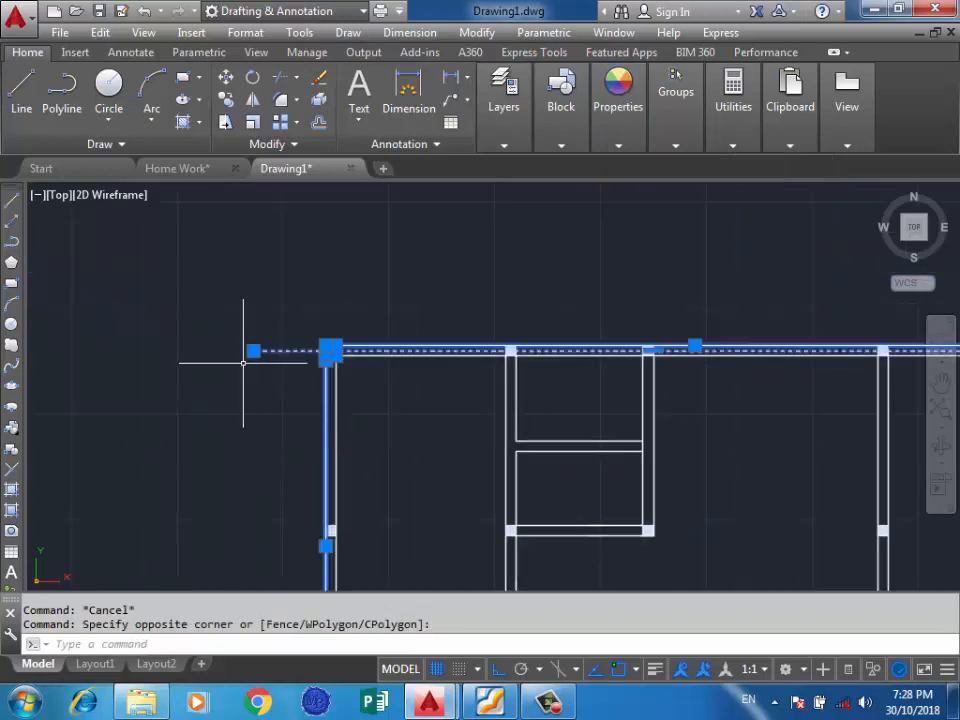
{"action": "key", "text": "Escape"}
{"action": "left_click", "coordinate": [266, 332]}
{"action": "left_click", "coordinate": [210, 388]}
{"action": "scroll", "coordinate": [277, 276], "scroll_direction": "down", "scroll_amount": 3}
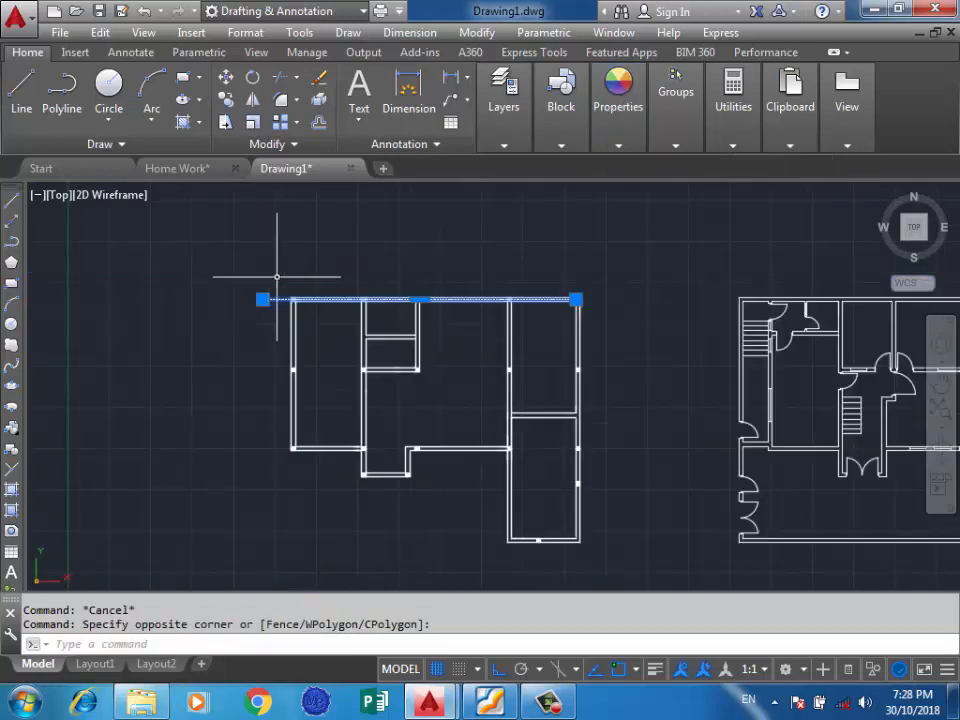
{"action": "scroll", "coordinate": [232, 305], "scroll_direction": "up", "scroll_amount": 5}
{"action": "type", "text": "c"}
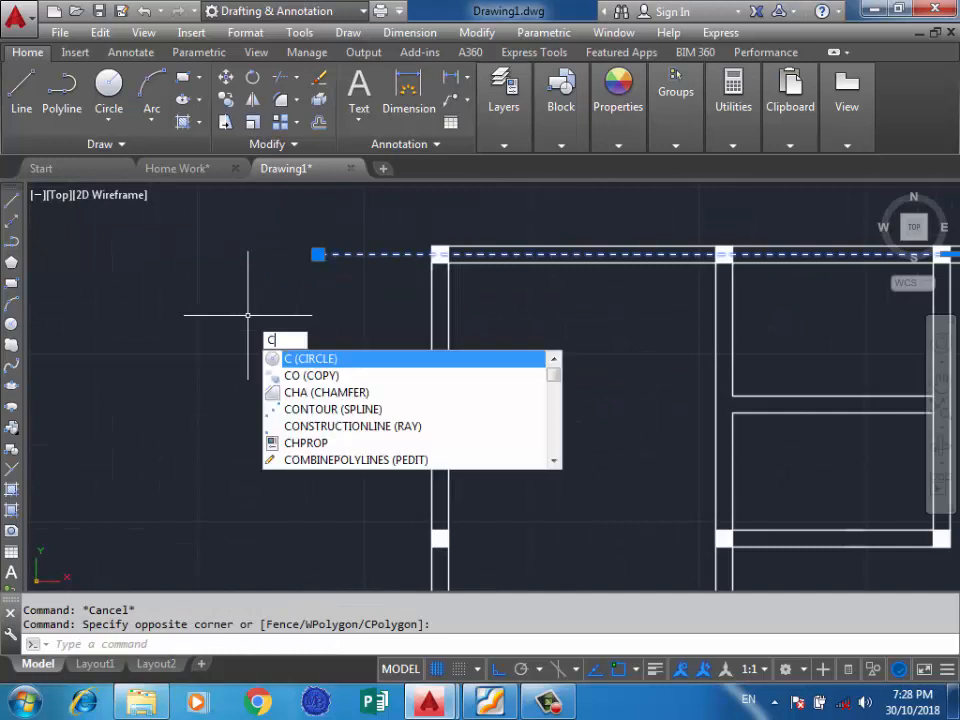
{"action": "type", "text": "o"}
{"action": "key", "text": "Return"}
{"action": "scroll", "coordinate": [440, 265], "scroll_direction": "up", "scroll_amount": 5}
{"action": "left_click", "coordinate": [447, 256]}
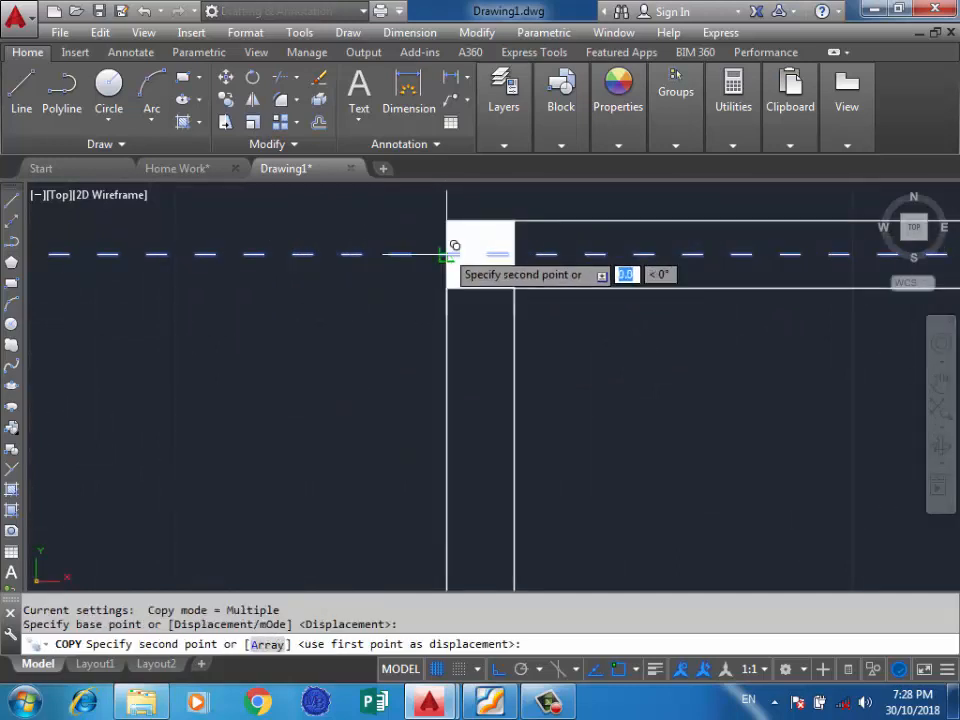
{"action": "scroll", "coordinate": [467, 306], "scroll_direction": "down", "scroll_amount": 3}
{"action": "scroll", "coordinate": [454, 414], "scroll_direction": "up", "scroll_amount": 4}
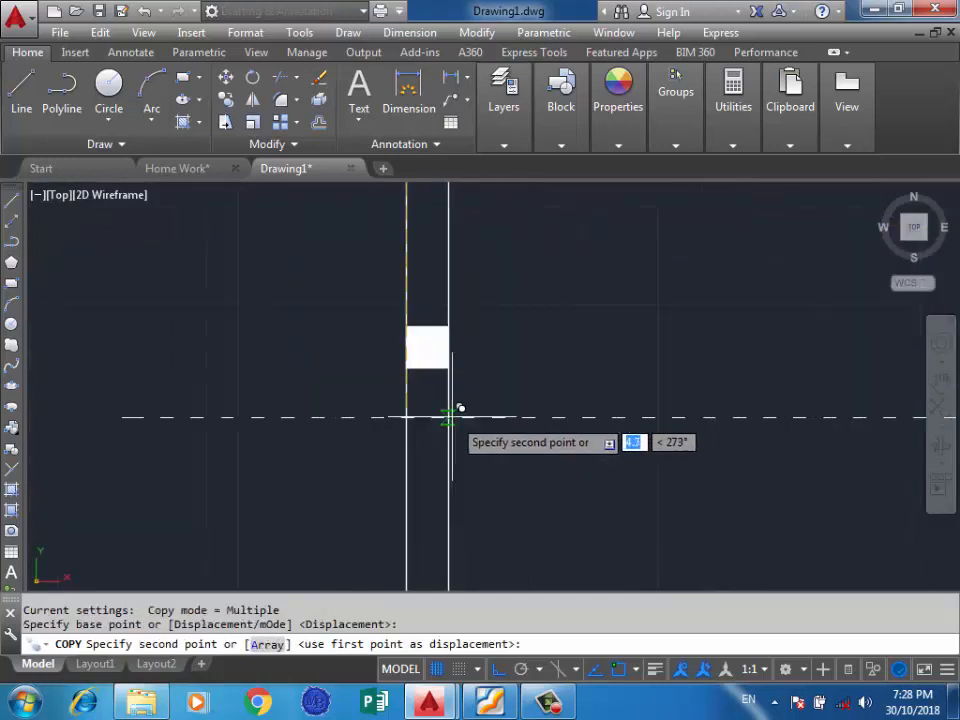
{"action": "left_click", "coordinate": [410, 334]}
Step: Place another copy of the centreline at the outer edge midpoint of the left wall's lower corner column and end the Copy command
{"action": "scroll", "coordinate": [471, 230], "scroll_direction": "down", "scroll_amount": 3}
{"action": "scroll", "coordinate": [461, 386], "scroll_direction": "up", "scroll_amount": 4}
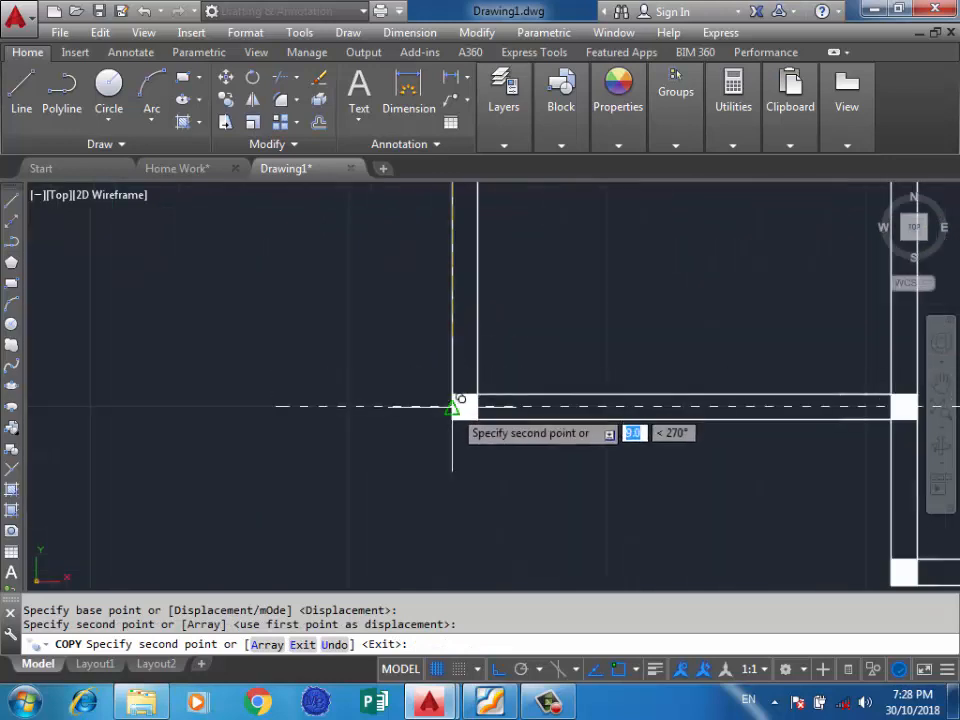
{"action": "left_click", "coordinate": [455, 405]}
{"action": "scroll", "coordinate": [328, 272], "scroll_direction": "down", "scroll_amount": 3}
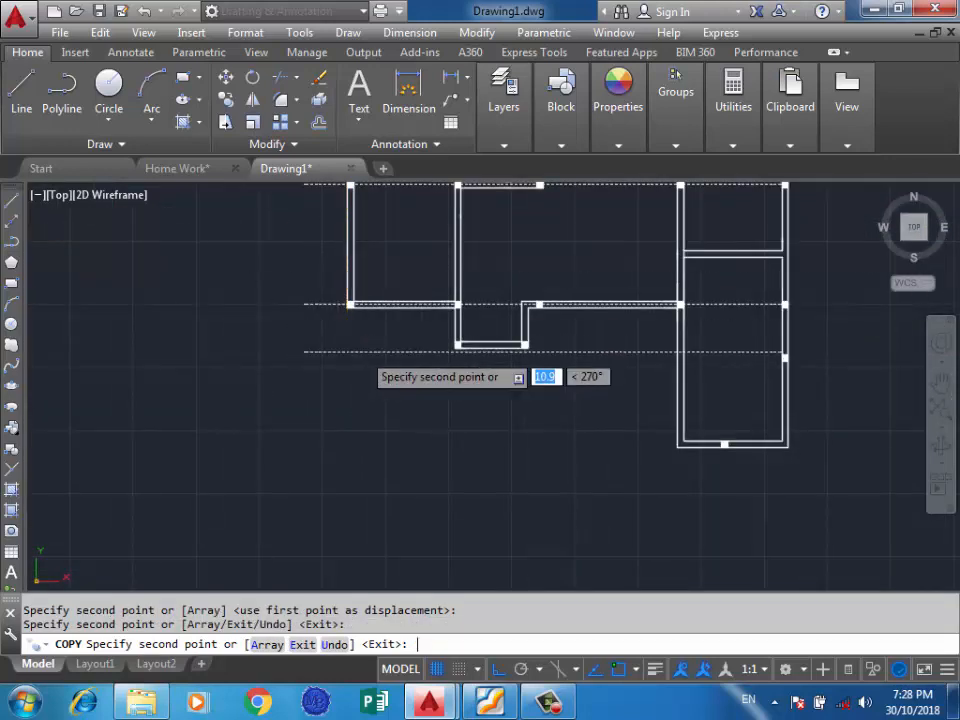
{"action": "key", "text": "Return"}
Step: Copy the lower row's centreline from the stepped wall's outer edge midpoint down to the lower corner column of the small wall projection
{"action": "scroll", "coordinate": [364, 311], "scroll_direction": "up", "scroll_amount": 4}
{"action": "scroll", "coordinate": [131, 318], "scroll_direction": "up", "scroll_amount": 2}
{"action": "scroll", "coordinate": [131, 318], "scroll_direction": "up", "scroll_amount": 2}
{"action": "left_click", "coordinate": [150, 290]}
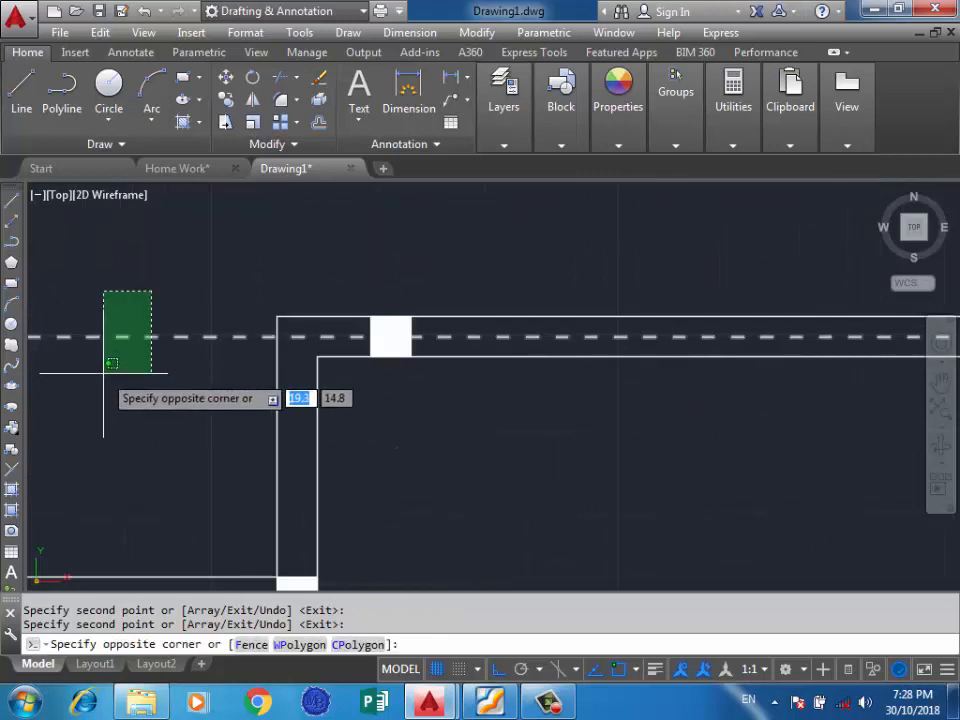
{"action": "left_click", "coordinate": [105, 371]}
{"action": "type", "text": "CO"}
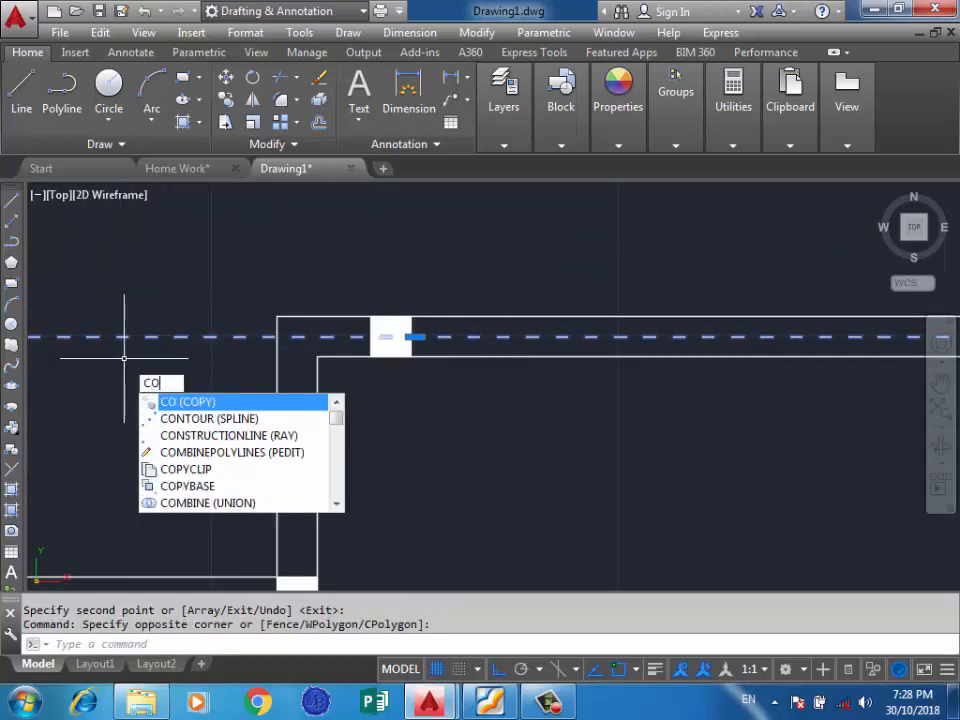
{"action": "key", "text": "Return"}
{"action": "left_click", "coordinate": [278, 337]}
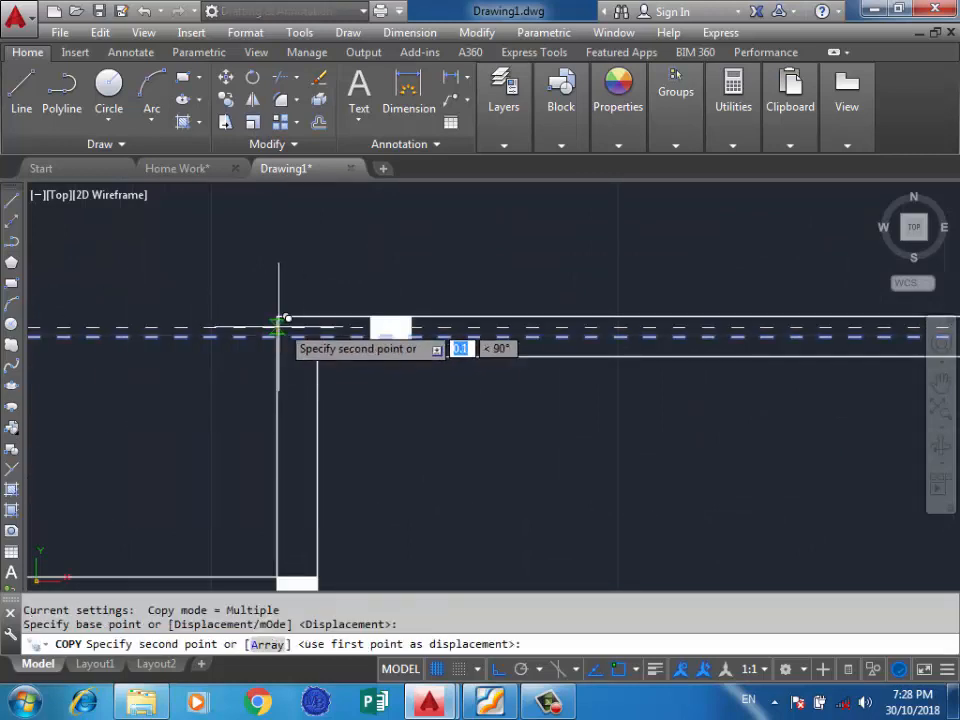
{"action": "scroll", "coordinate": [274, 386], "scroll_direction": "down", "scroll_amount": 4}
{"action": "scroll", "coordinate": [325, 380], "scroll_direction": "up", "scroll_amount": 6}
{"action": "left_click", "coordinate": [373, 388]}
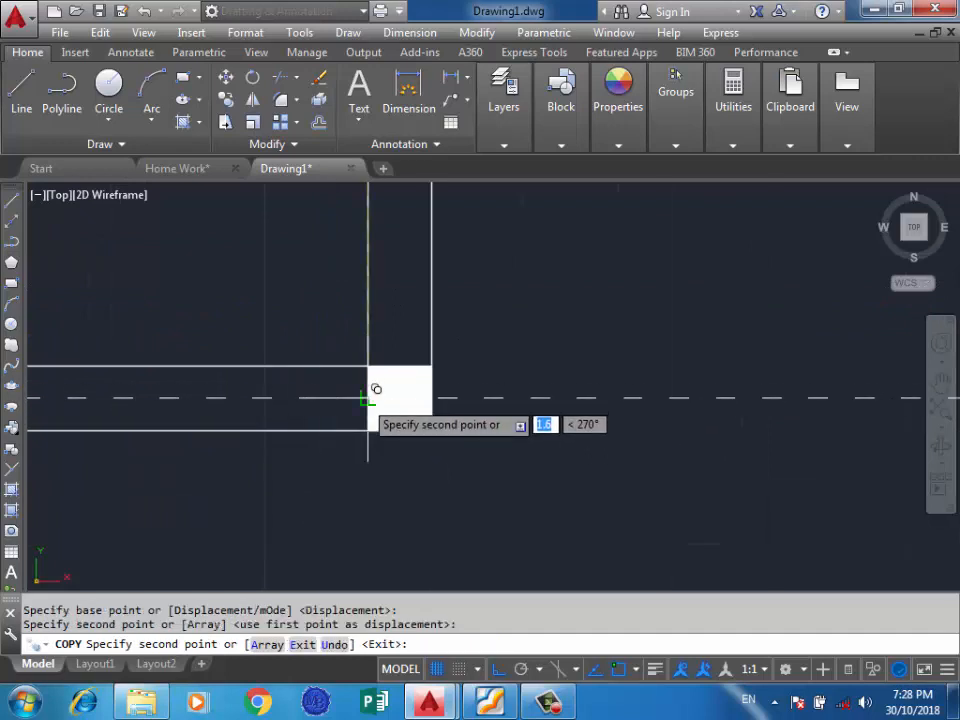
{"action": "scroll", "coordinate": [348, 272], "scroll_direction": "down", "scroll_amount": 3}
{"action": "key", "text": "Return"}
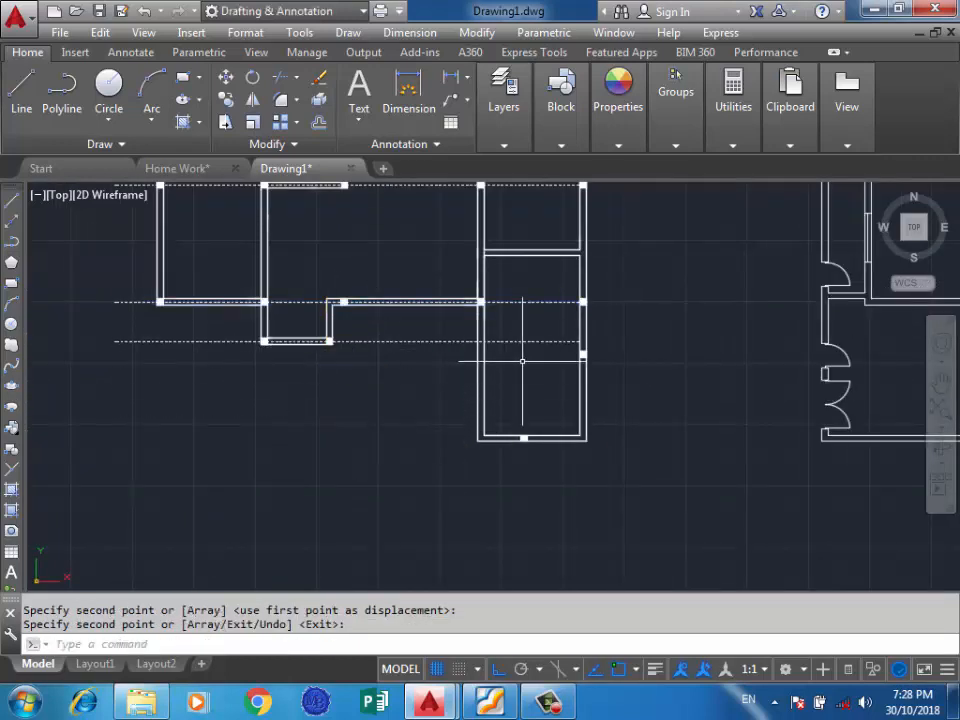
Step: Copy the wall projection's centreline straight down to the side midpoint of the column in the right wing's bottom wall
{"action": "scroll", "coordinate": [521, 358], "scroll_direction": "up", "scroll_amount": 5}
{"action": "left_click", "coordinate": [536, 332]}
{"action": "left_click", "coordinate": [479, 386]}
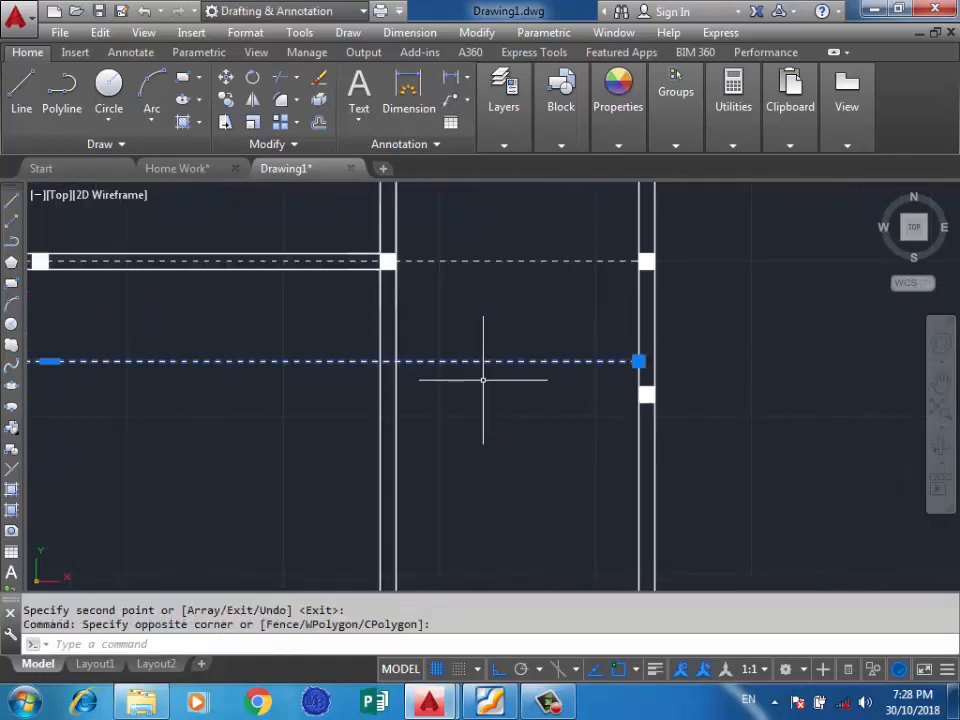
{"action": "type", "text": "co"}
{"action": "key", "text": "Return"}
{"action": "scroll", "coordinate": [520, 380], "scroll_direction": "down", "scroll_amount": 4}
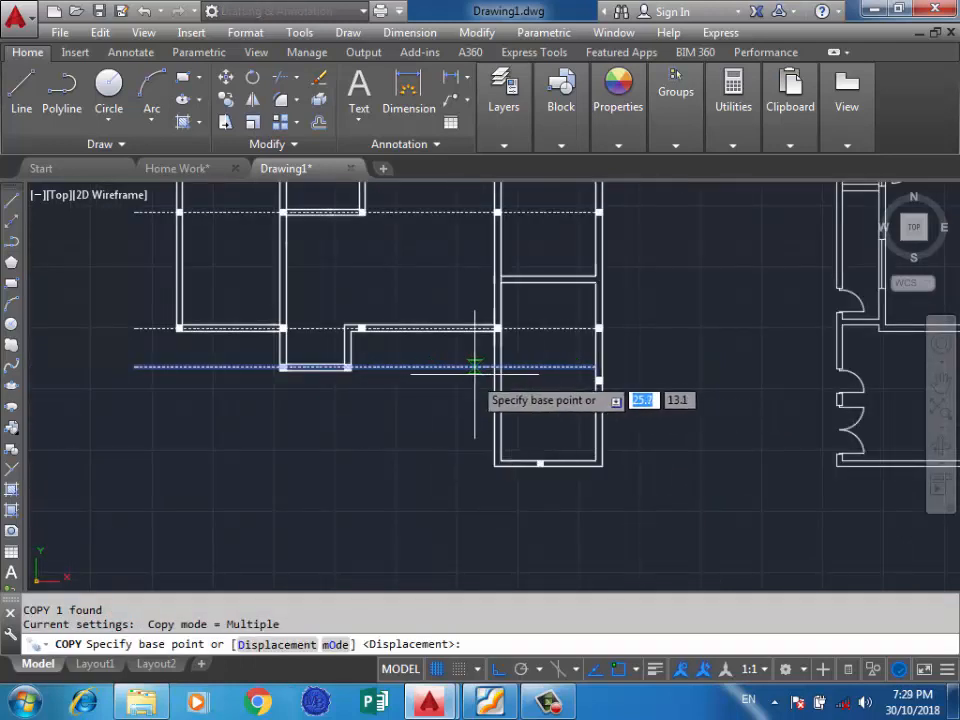
{"action": "scroll", "coordinate": [478, 370], "scroll_direction": "up", "scroll_amount": 2}
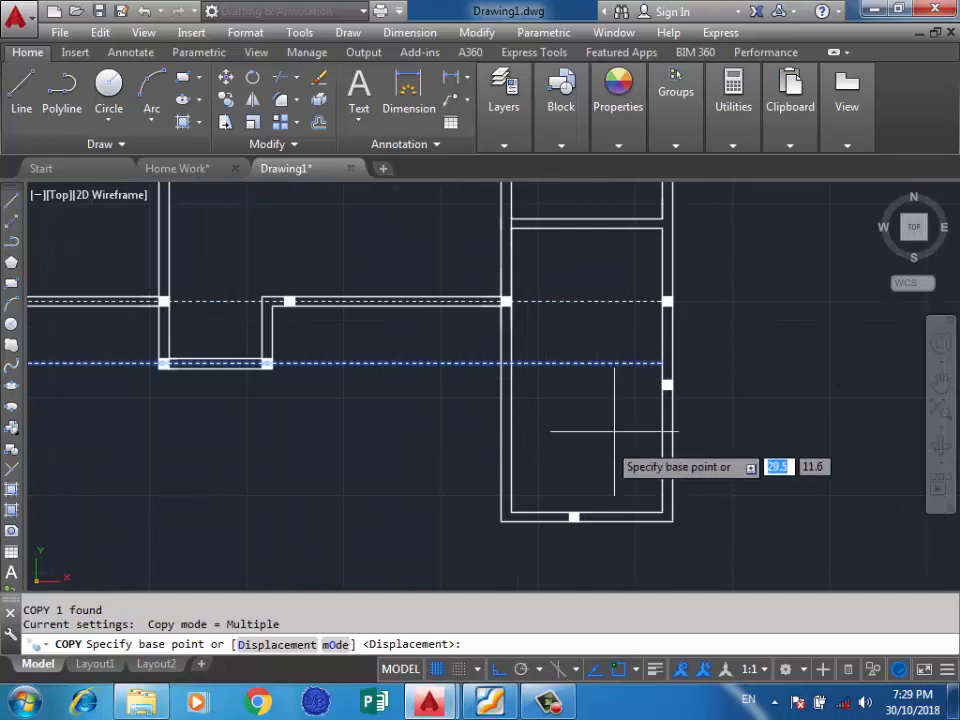
{"action": "scroll", "coordinate": [594, 396], "scroll_direction": "up", "scroll_amount": 2}
{"action": "scroll", "coordinate": [560, 345], "scroll_direction": "down", "scroll_amount": 2}
{"action": "left_click", "coordinate": [571, 344]}
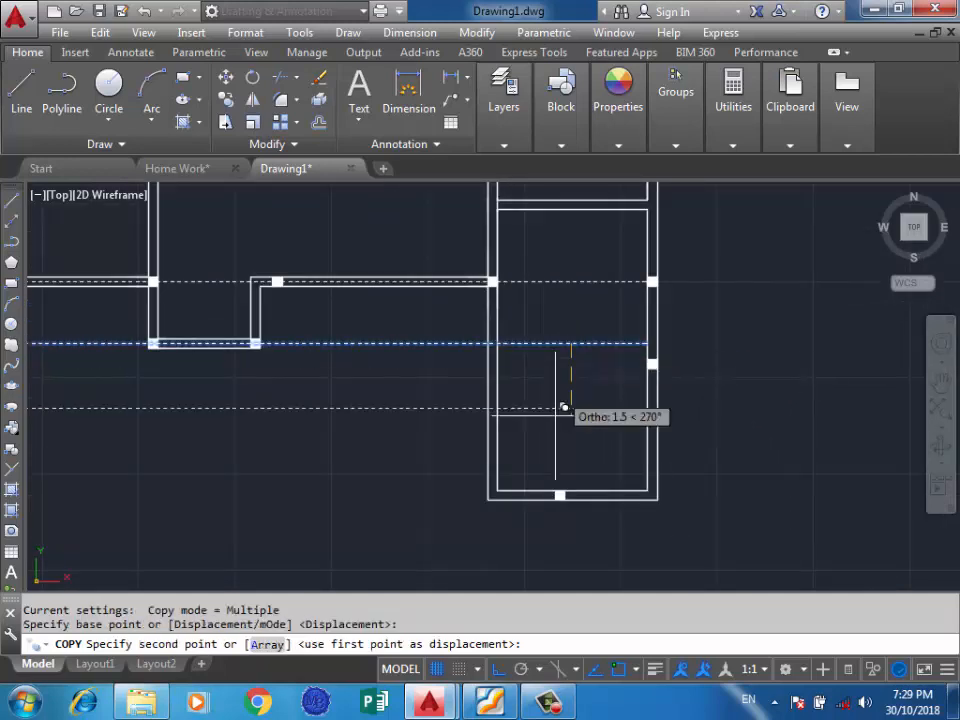
{"action": "scroll", "coordinate": [563, 440], "scroll_direction": "up", "scroll_amount": 6}
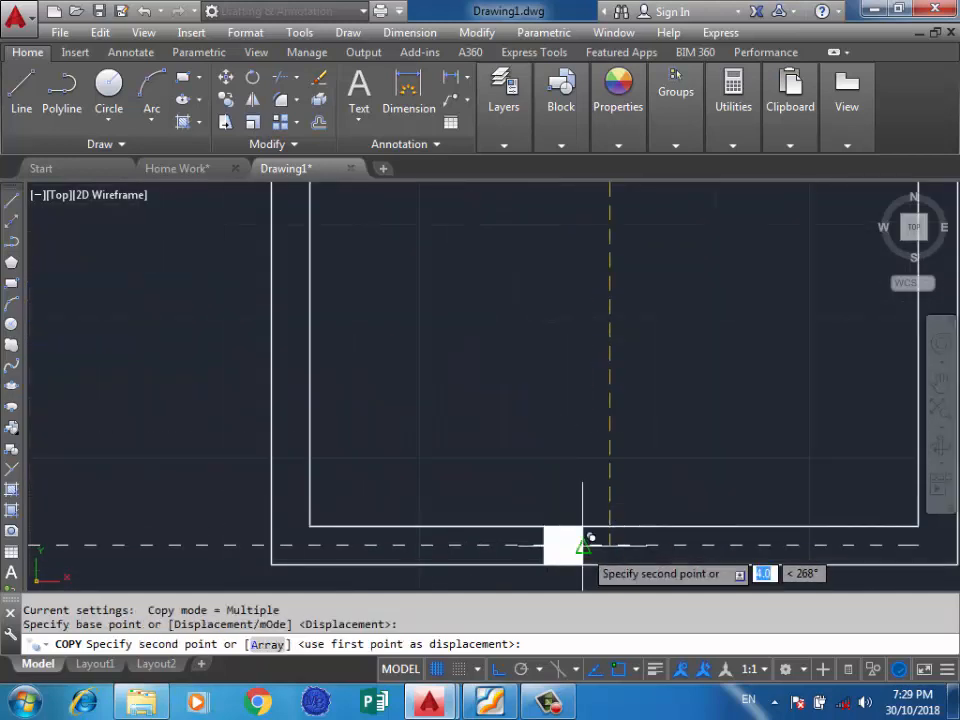
{"action": "left_click", "coordinate": [614, 543]}
{"action": "key", "text": "Return"}
{"action": "scroll", "coordinate": [681, 392], "scroll_direction": "down", "scroll_amount": 5}
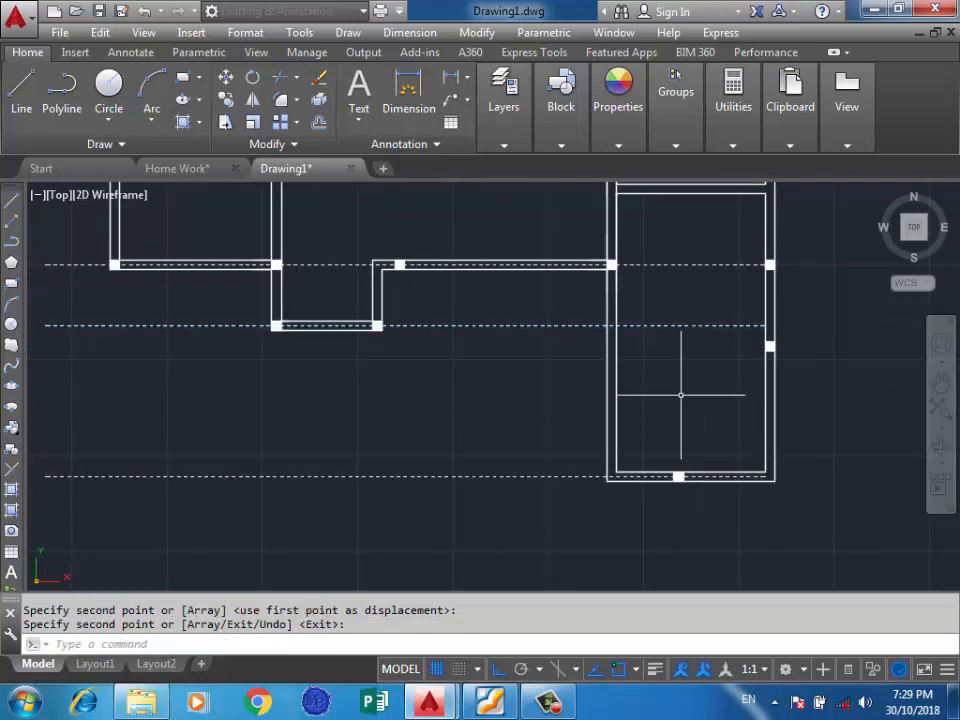
Step: Try to nudge the right wall's off-line column up towards the projection's centreline and undo the move
{"action": "scroll", "coordinate": [684, 420], "scroll_direction": "up", "scroll_amount": 5}
{"action": "left_click", "coordinate": [699, 391]}
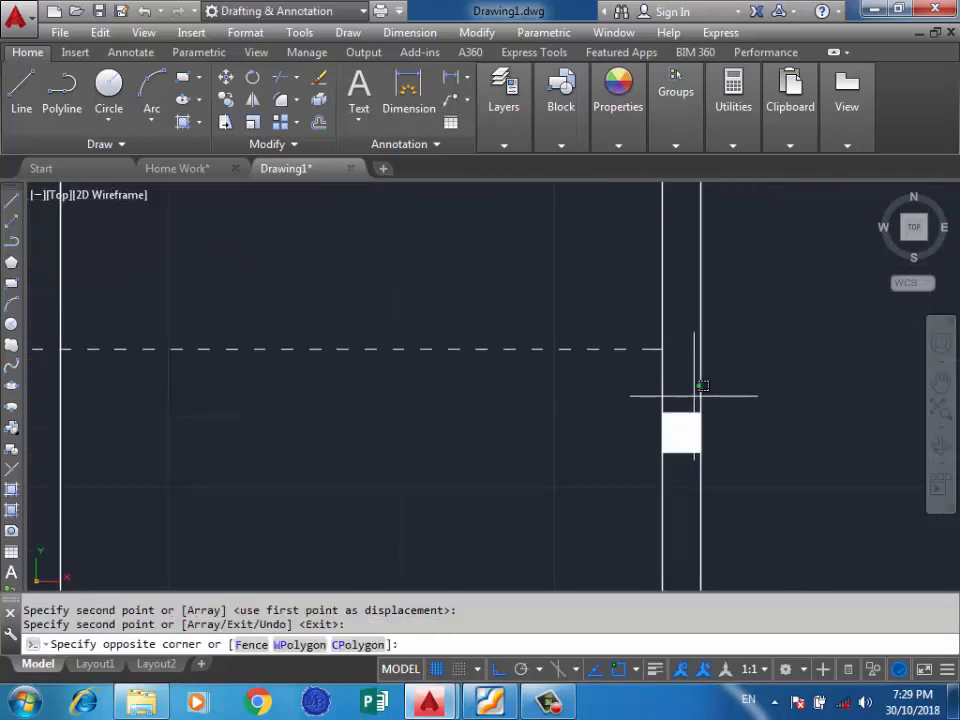
{"action": "left_click", "coordinate": [655, 453]}
{"action": "scroll", "coordinate": [632, 452], "scroll_direction": "down", "scroll_amount": 2}
{"action": "scroll", "coordinate": [650, 448], "scroll_direction": "down", "scroll_amount": 2}
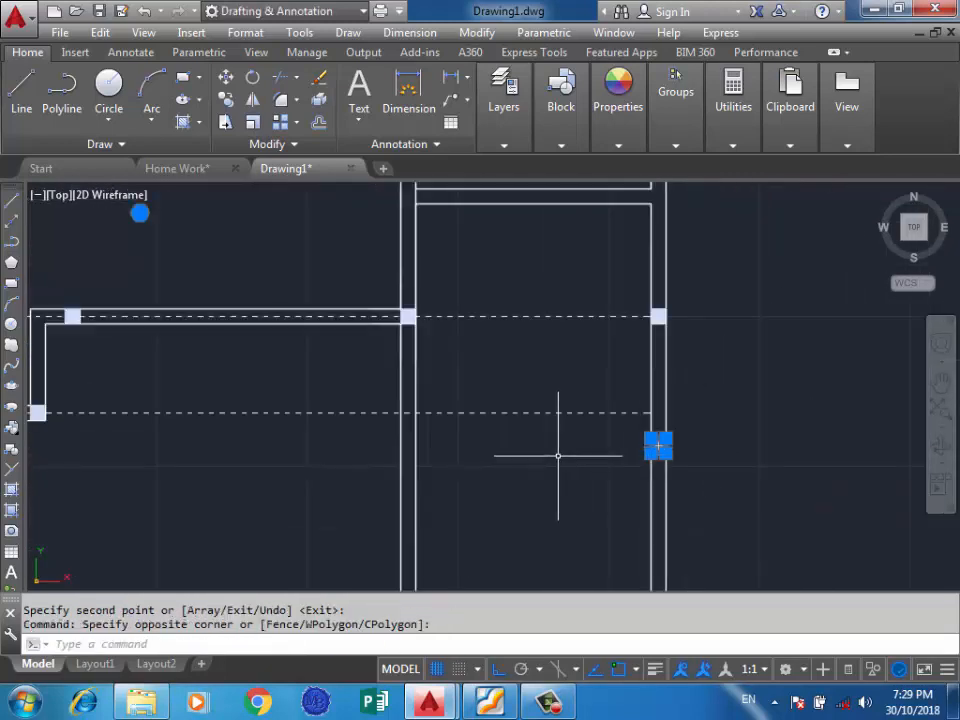
{"action": "key", "text": "ctrl+Up"}
{"action": "key", "text": "ctrl+Up"}
{"action": "key", "text": "ctrl+Up"}
{"action": "key", "text": "ctrl+Up"}
{"action": "key", "text": "ctrl+Up"}
{"action": "key", "text": "ctrl+Up"}
{"action": "key", "text": "ctrl+Up"}
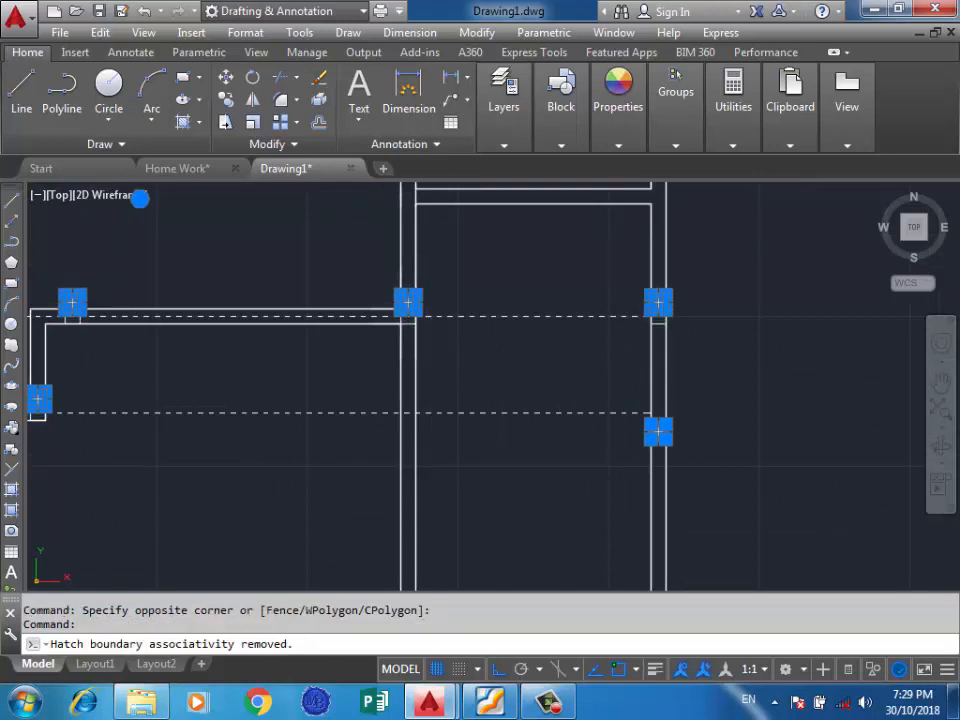
{"action": "key", "text": "ctrl+z"}
Step: Separate the columns' shared solid hatch into individual hatches
{"action": "scroll", "coordinate": [658, 450], "scroll_direction": "up", "scroll_amount": 4}
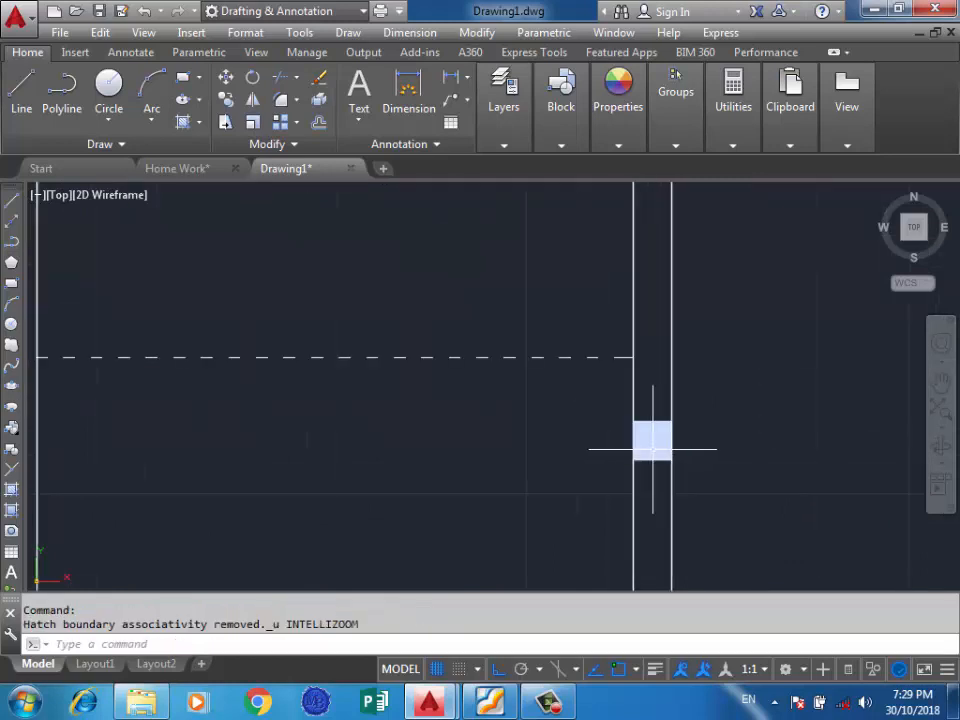
{"action": "left_click", "coordinate": [652, 449]}
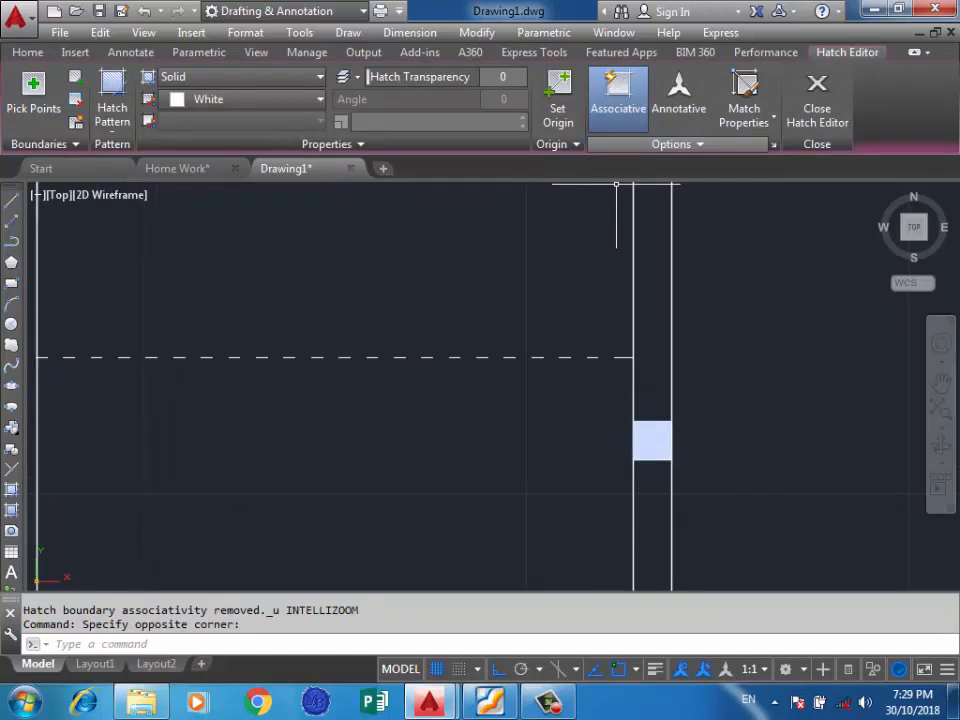
{"action": "left_click", "coordinate": [645, 144]}
{"action": "left_click", "coordinate": [652, 189]}
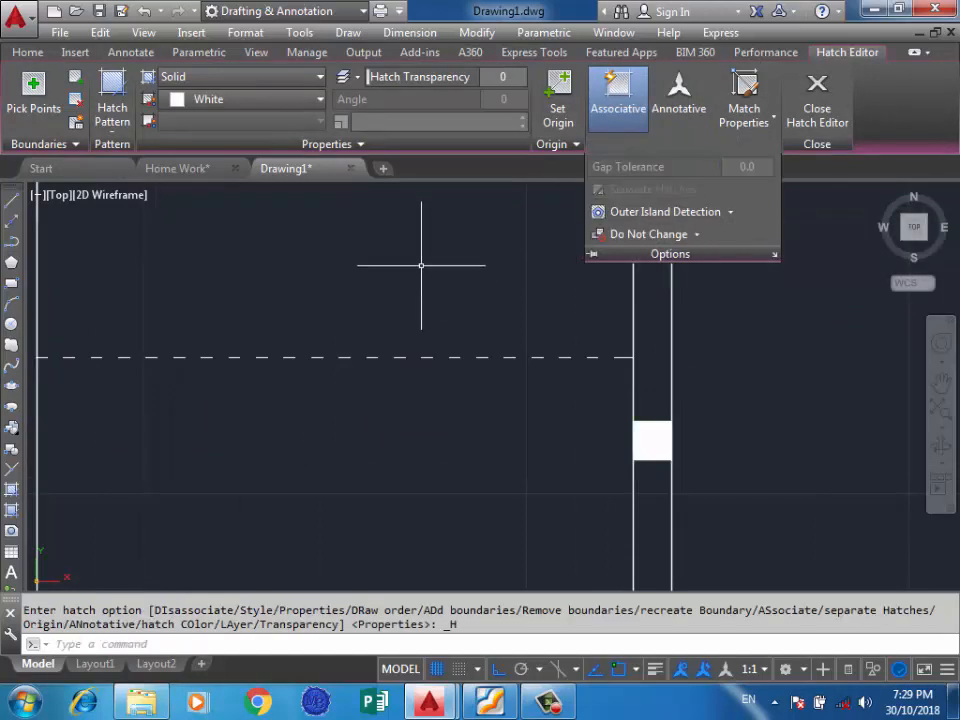
{"action": "key", "text": "Escape"}
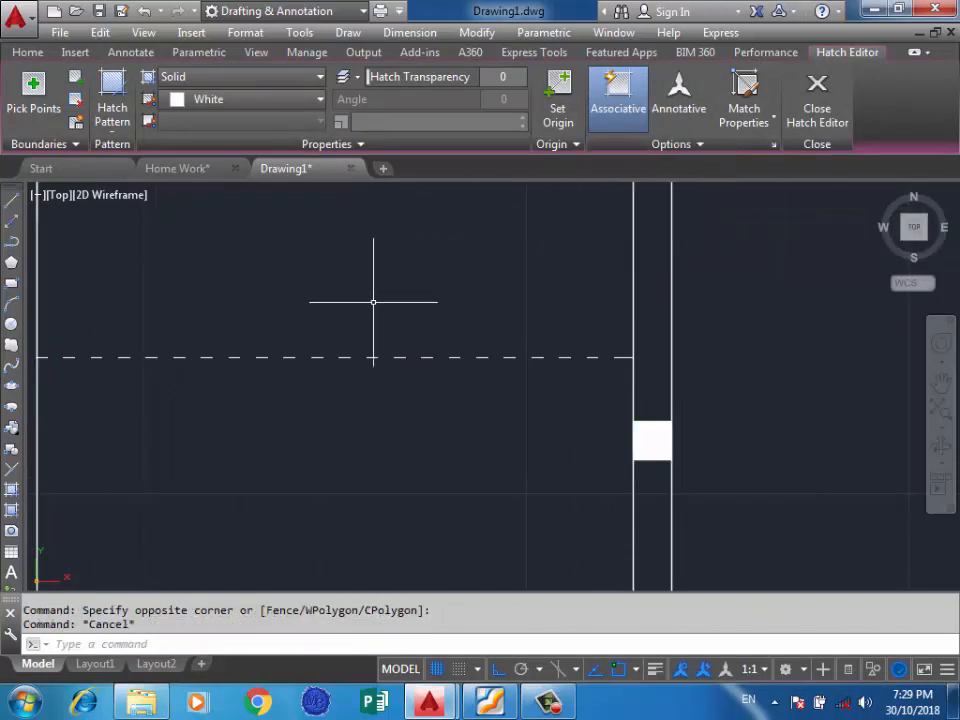
Step: Nudge the off-line column on the right outer wall, with its hatch, up until it is centred on the projection's centreline
{"action": "scroll", "coordinate": [670, 460], "scroll_direction": "up", "scroll_amount": 2}
{"action": "left_click", "coordinate": [662, 380]}
{"action": "left_click", "coordinate": [632, 493]}
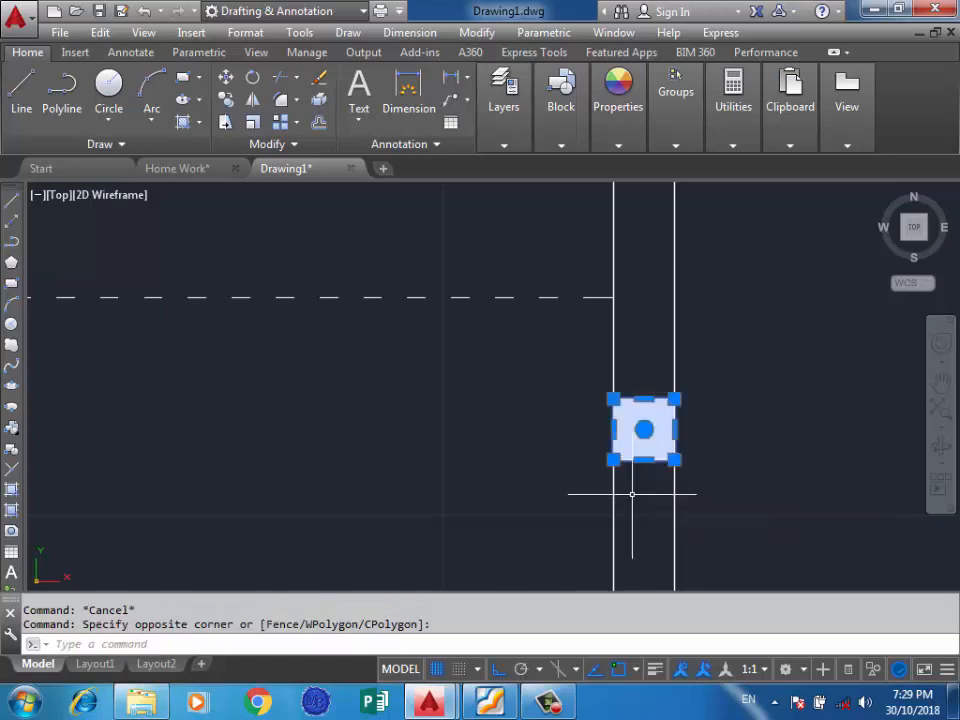
{"action": "key", "text": "ctrl+Up"}
{"action": "key", "text": "ctrl+Up"}
{"action": "key", "text": "ctrl+Up"}
{"action": "key", "text": "ctrl+Up"}
{"action": "key", "text": "ctrl+Up"}
{"action": "key", "text": "ctrl+Up"}
{"action": "key", "text": "ctrl+Up"}
{"action": "key", "text": "ctrl+Up"}
{"action": "key", "text": "ctrl+Up"}
{"action": "key", "text": "ctrl+Up"}
{"action": "key", "text": "ctrl+Up"}
{"action": "key", "text": "ctrl+Up"}
{"action": "key", "text": "ctrl+Up"}
{"action": "key", "text": "ctrl+Up"}
{"action": "key", "text": "ctrl+Up"}
{"action": "key", "text": "ctrl+Up"}
{"action": "key", "text": "ctrl+Up"}
{"action": "key", "text": "ctrl+Up"}
{"action": "key", "text": "ctrl+Up"}
{"action": "key", "text": "ctrl+Up"}
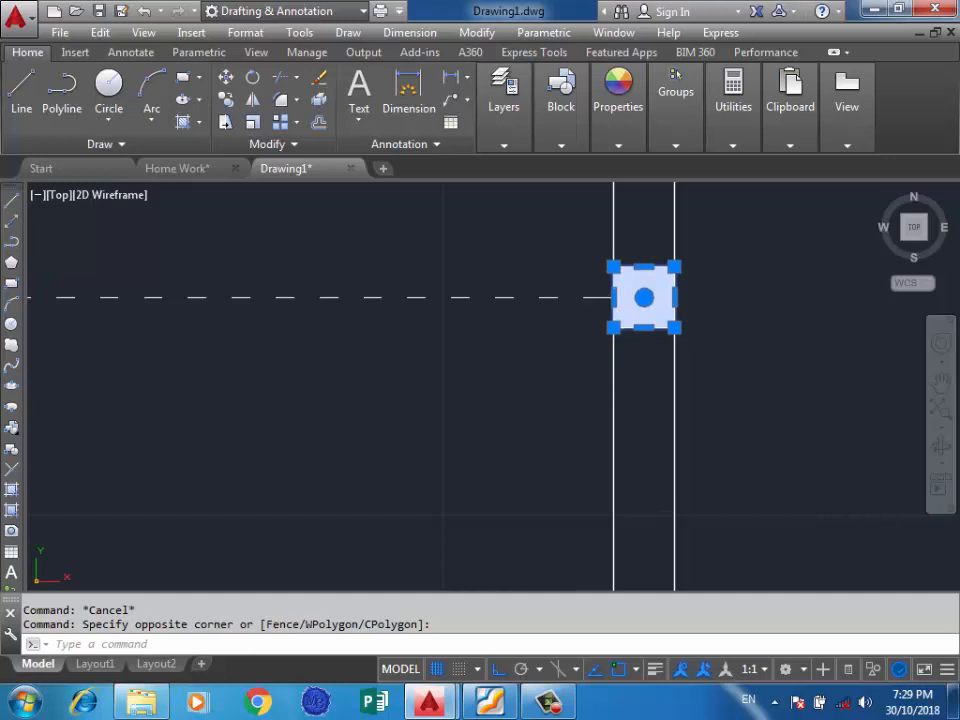
{"action": "key", "text": "Escape"}
Step: Draw a two-point circle extending horizontally outward from the left end of the top wall's centreline as a grid bubble
{"action": "scroll", "coordinate": [692, 343], "scroll_direction": "down", "scroll_amount": 6}
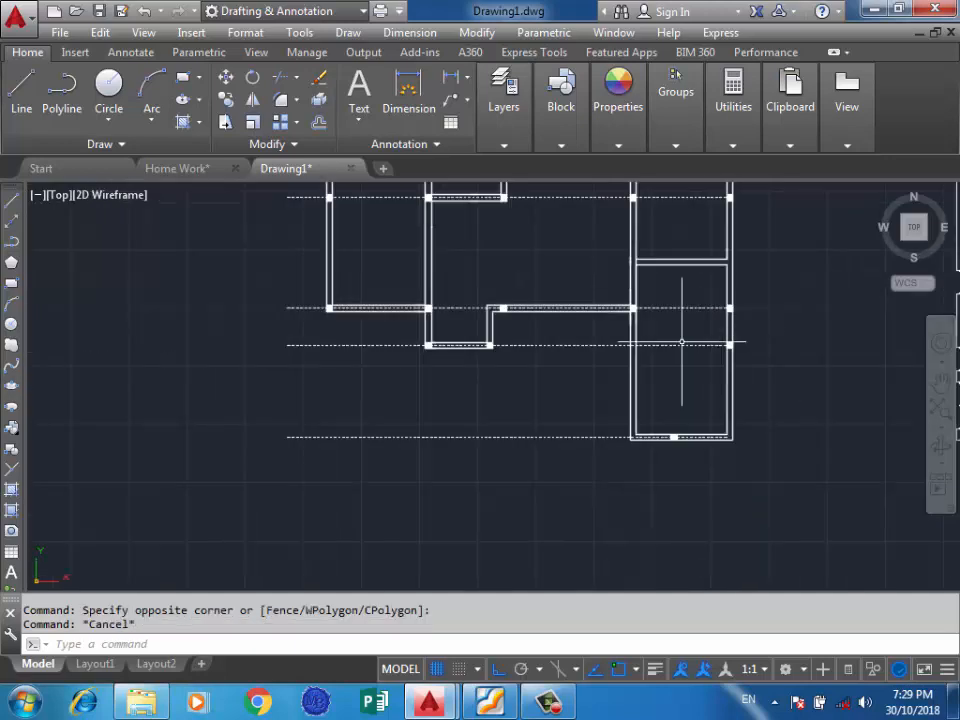
{"action": "scroll", "coordinate": [588, 499], "scroll_direction": "down", "scroll_amount": 2}
{"action": "scroll", "coordinate": [410, 218], "scroll_direction": "up", "scroll_amount": 4}
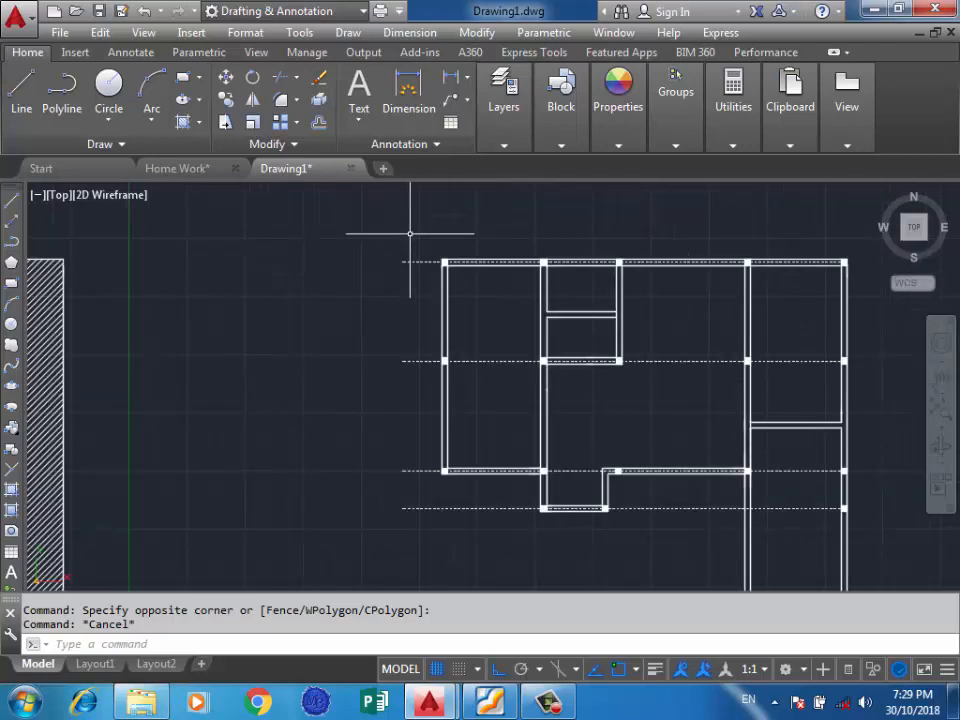
{"action": "scroll", "coordinate": [407, 225], "scroll_direction": "down", "scroll_amount": 2}
{"action": "scroll", "coordinate": [403, 216], "scroll_direction": "up", "scroll_amount": 2}
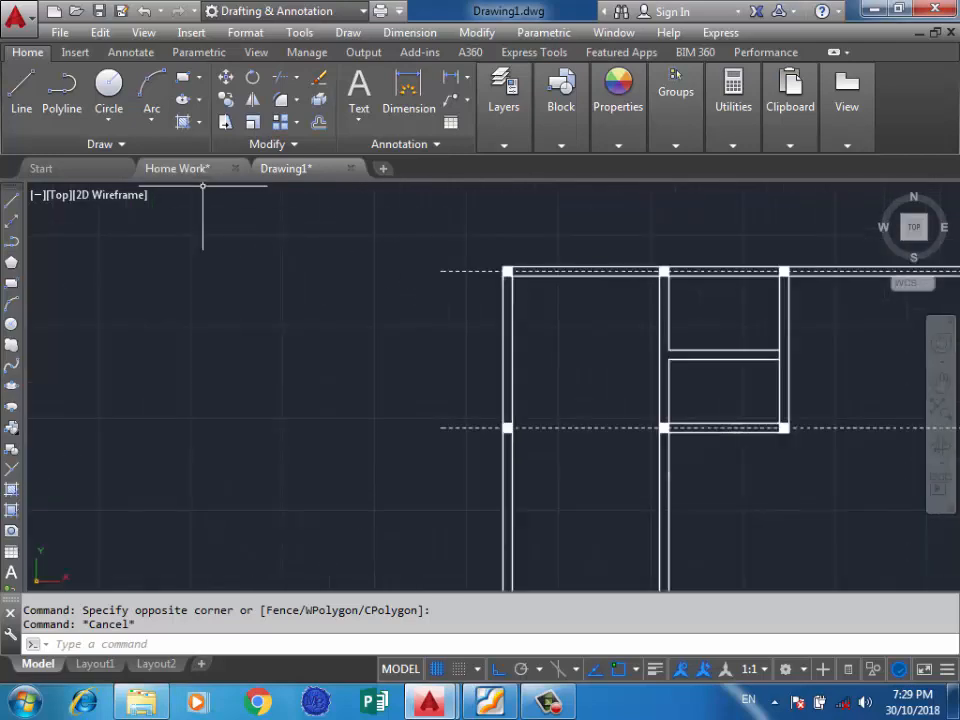
{"action": "left_click", "coordinate": [108, 86]}
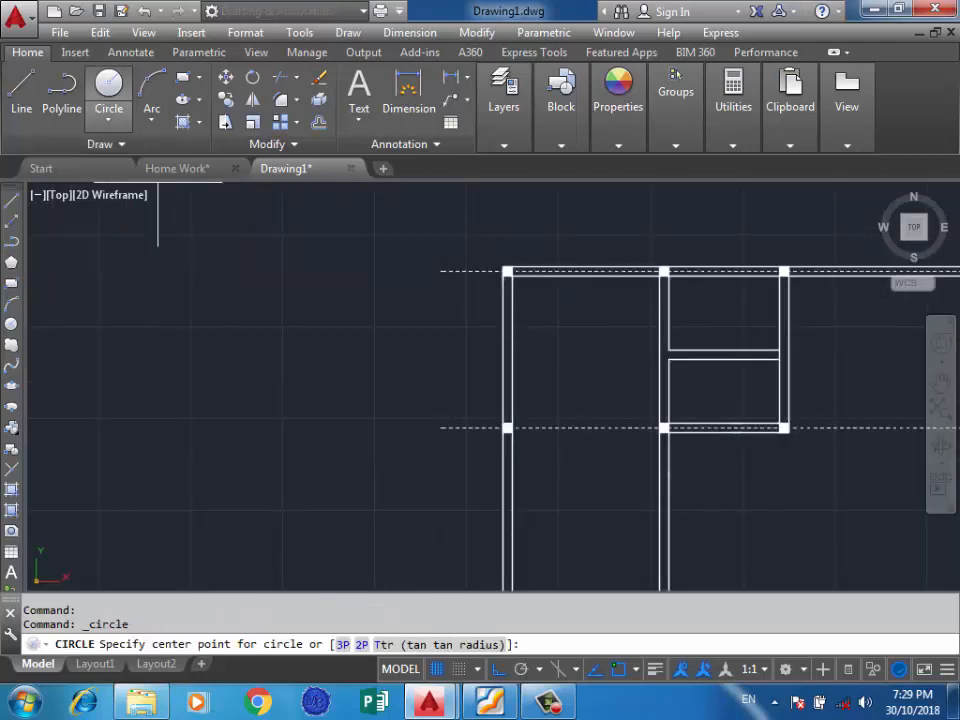
{"action": "left_click", "coordinate": [108, 120]}
{"action": "left_click", "coordinate": [128, 227]}
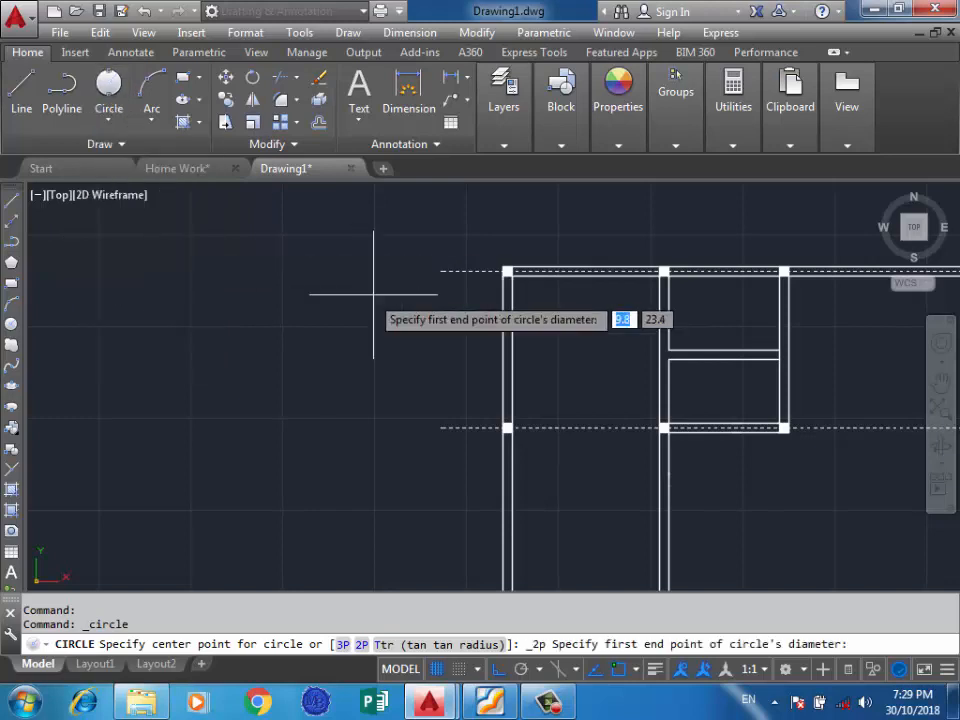
{"action": "left_click", "coordinate": [440, 270]}
{"action": "scroll", "coordinate": [418, 270], "scroll_direction": "up", "scroll_amount": 4}
{"action": "scroll", "coordinate": [418, 270], "scroll_direction": "up", "scroll_amount": 2}
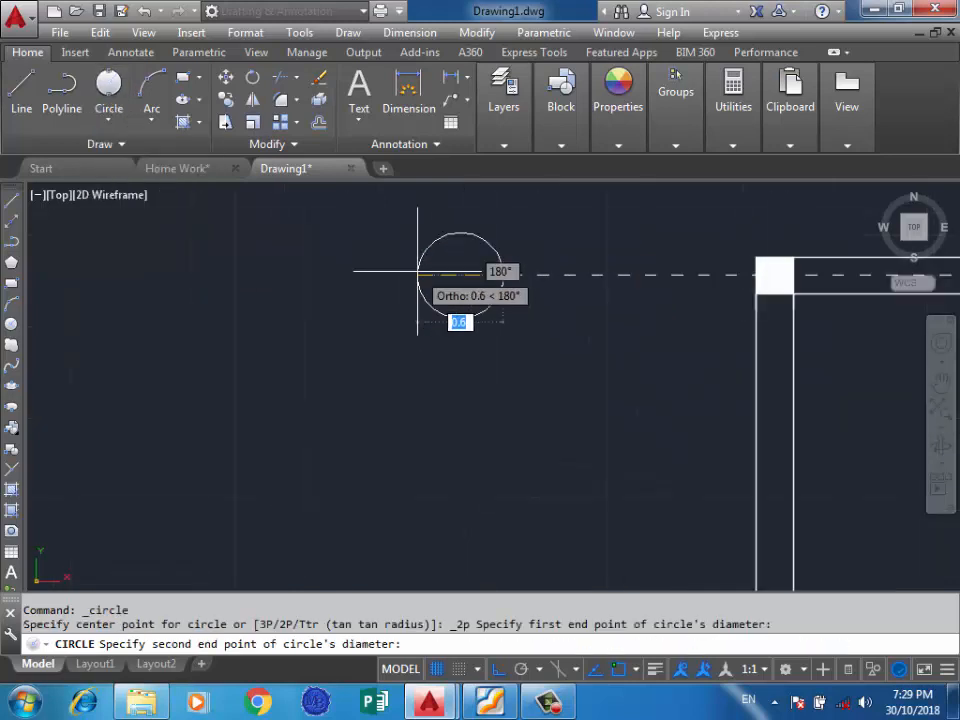
{"action": "left_click", "coordinate": [354, 273]}
Step: Add the multiline text "1" inside the grid bubble circle with a text height of 0.3
{"action": "scroll", "coordinate": [566, 290], "scroll_direction": "down", "scroll_amount": 6}
{"action": "scroll", "coordinate": [585, 241], "scroll_direction": "up", "scroll_amount": 2}
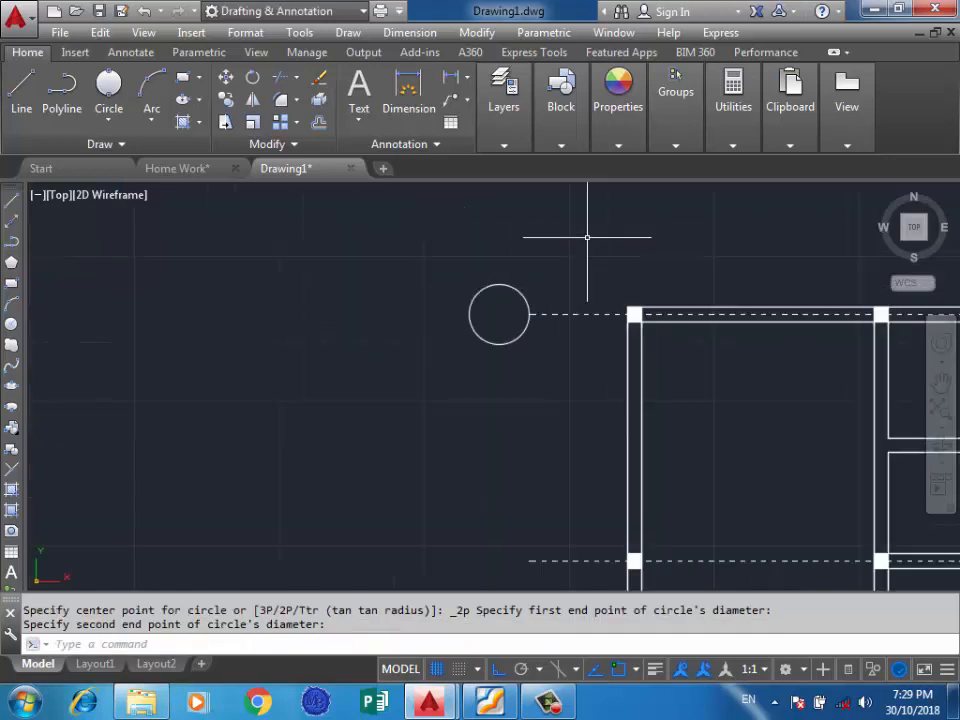
{"action": "key", "text": "Return"}
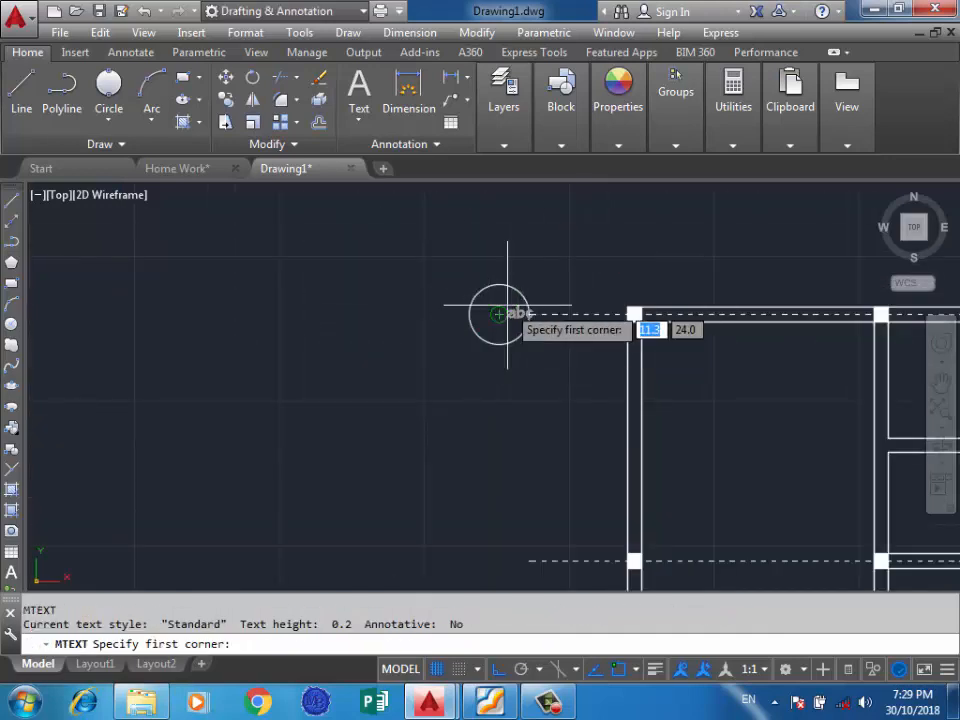
{"action": "scroll", "coordinate": [507, 313], "scroll_direction": "up", "scroll_amount": 3}
{"action": "left_click", "coordinate": [544, 266]}
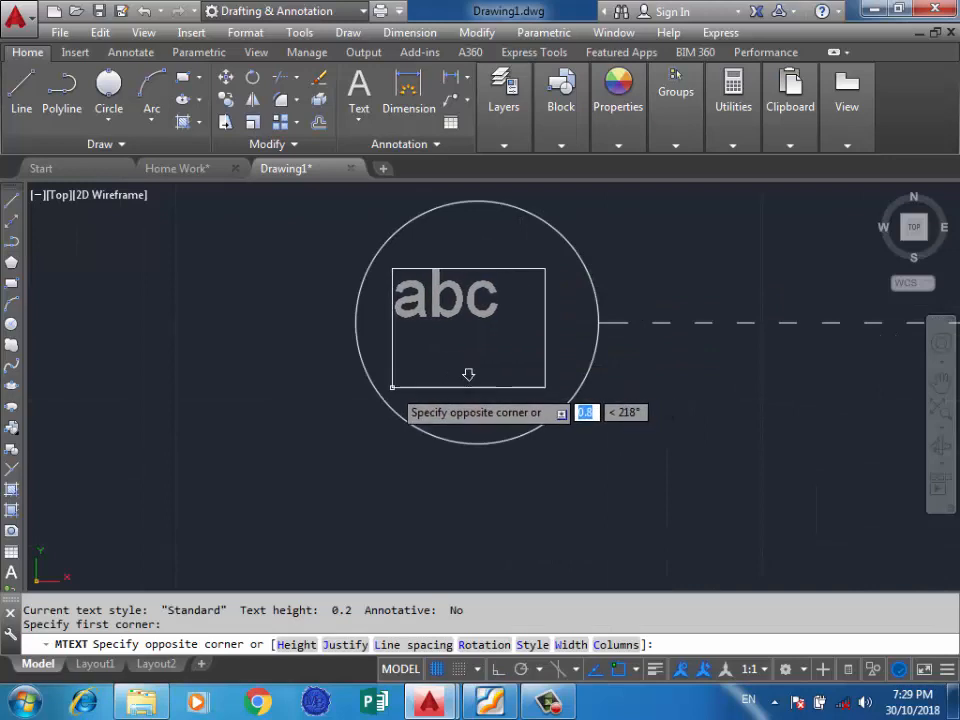
{"action": "left_click", "coordinate": [392, 348]}
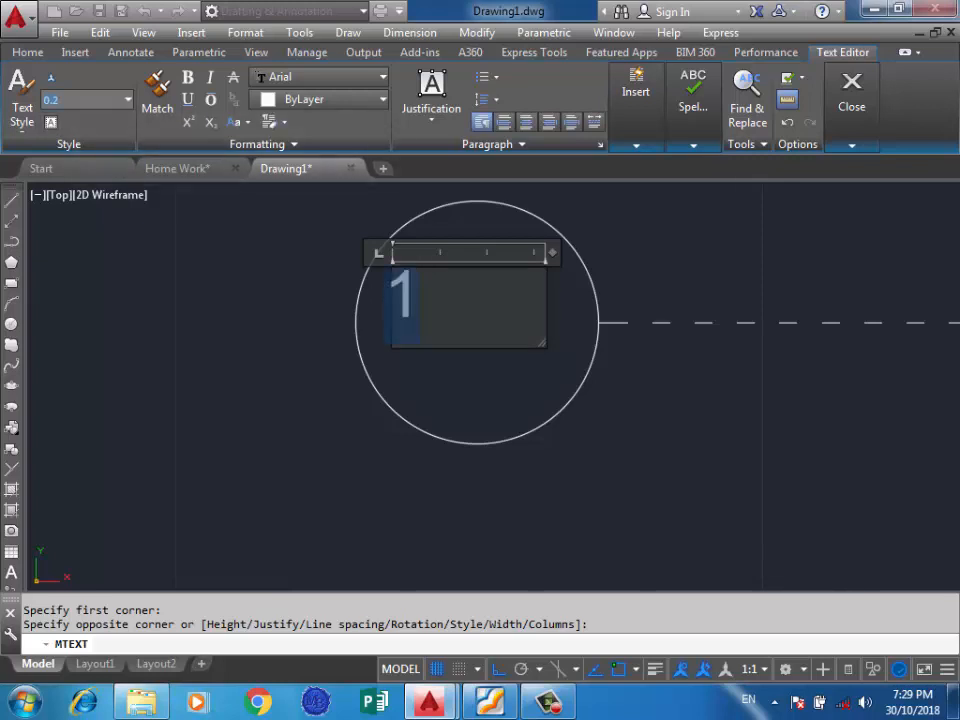
{"action": "key", "text": "Return"}
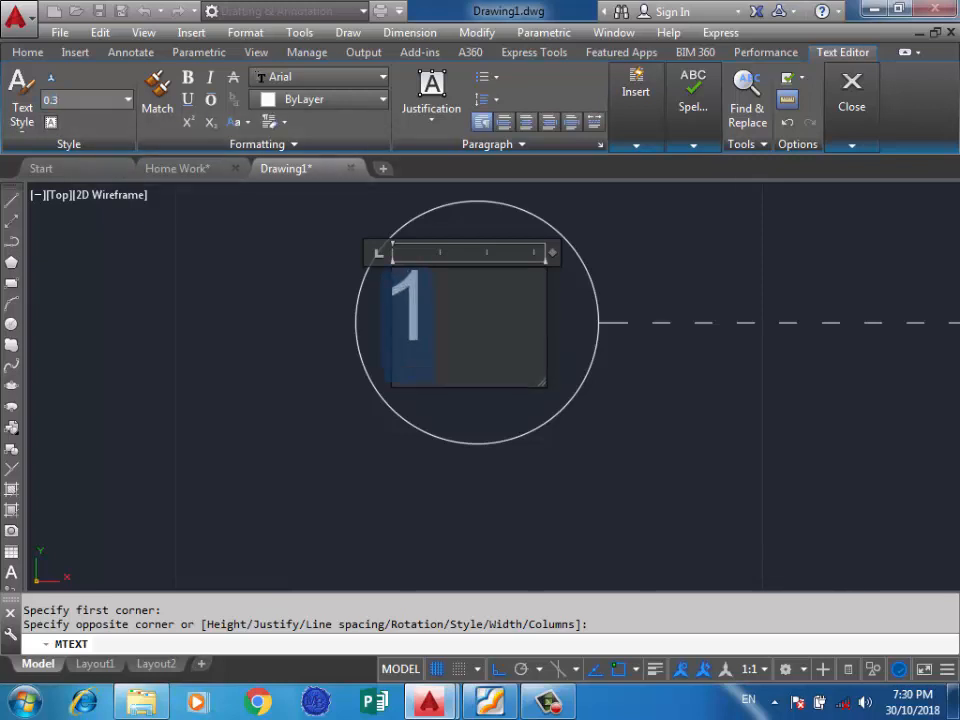
{"action": "left_click", "coordinate": [289, 300]}
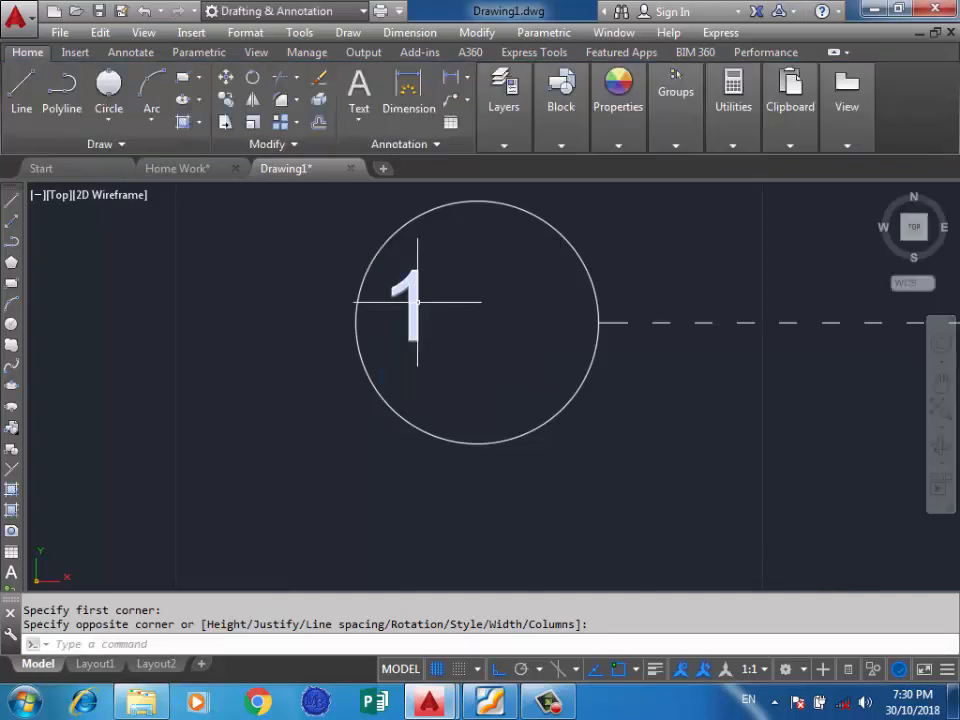
Step: Nudge the text "1" right and down to the centre of the grid bubble circle
{"action": "left_click", "coordinate": [418, 302]}
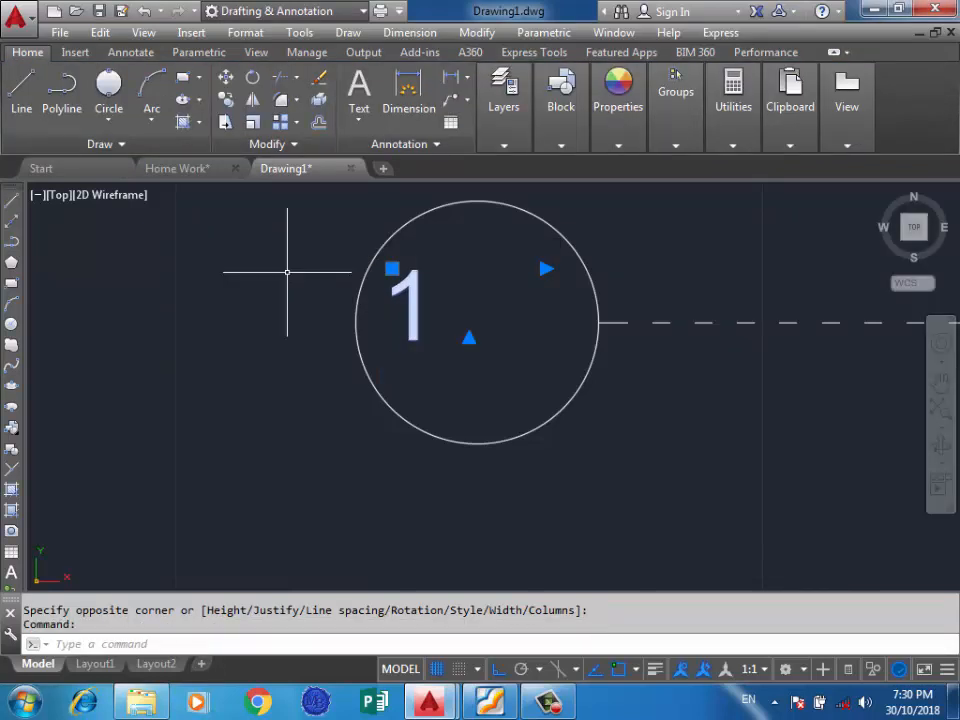
{"action": "key", "text": "ctrl+Right"}
{"action": "key", "text": "ctrl+Right"}
{"action": "key", "text": "ctrl+Right"}
{"action": "key", "text": "ctrl+Right"}
{"action": "key", "text": "ctrl+Right"}
{"action": "key", "text": "ctrl+Right"}
{"action": "key", "text": "ctrl+Right"}
{"action": "key", "text": "ctrl+Right"}
{"action": "key", "text": "ctrl+Right"}
{"action": "key", "text": "ctrl+Right"}
{"action": "key", "text": "ctrl+Right"}
{"action": "key", "text": "ctrl+Right"}
{"action": "key", "text": "ctrl+Right"}
{"action": "key", "text": "ctrl+Right"}
{"action": "key", "text": "ctrl+Right"}
{"action": "key", "text": "ctrl+Right"}
{"action": "key", "text": "ctrl+Right"}
{"action": "key", "text": "ctrl+Right"}
{"action": "key", "text": "ctrl+Right"}
{"action": "key", "text": "ctrl+Right"}
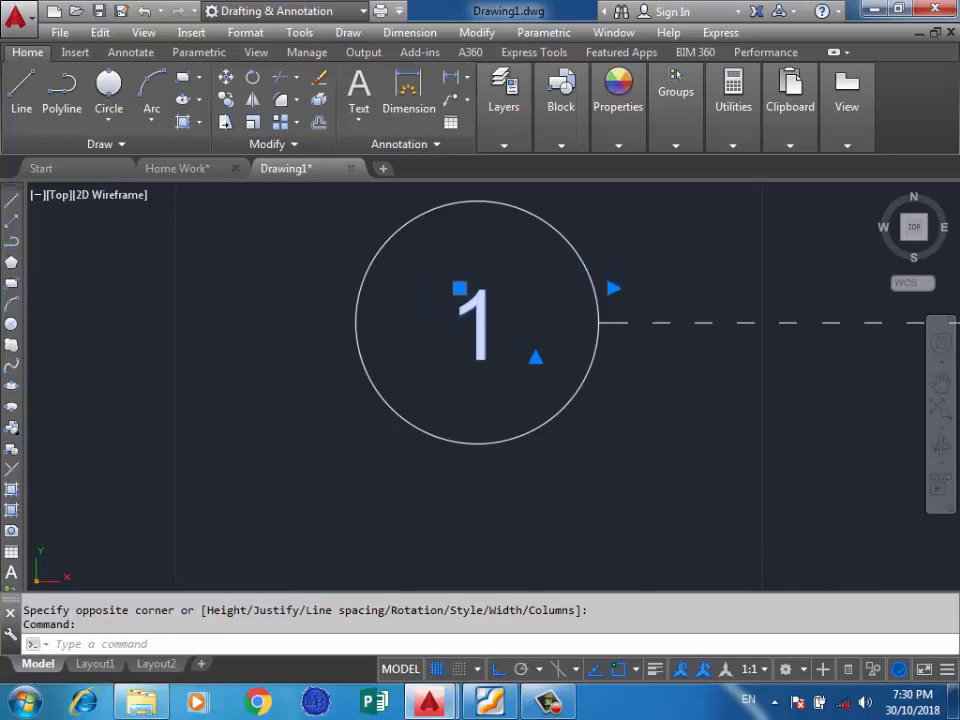
{"action": "left_click", "coordinate": [467, 325]}
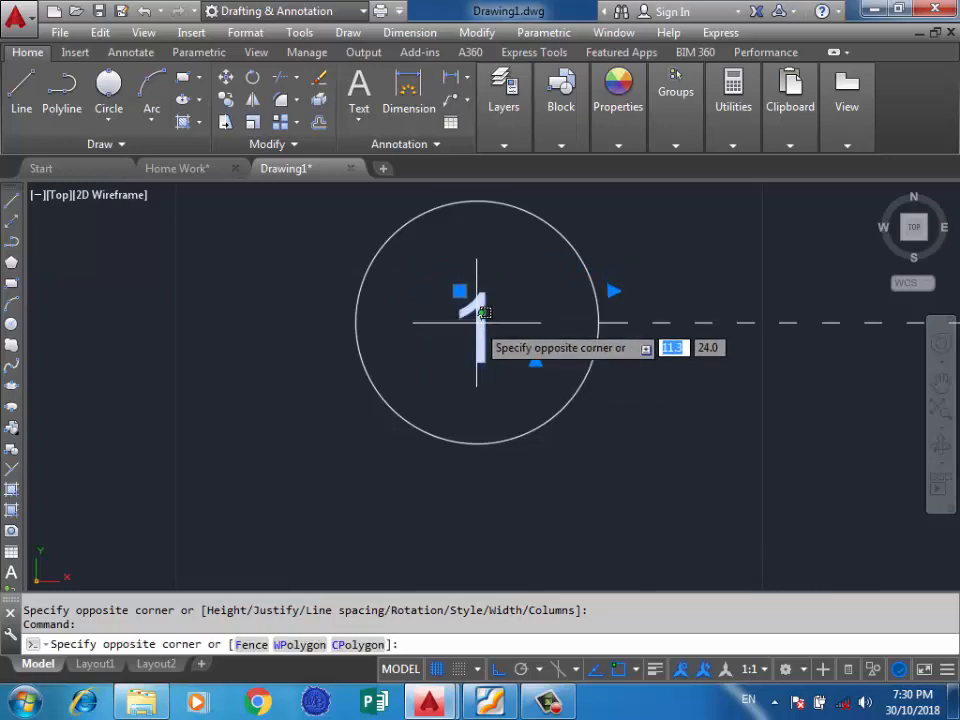
Step: Make the "1" in the grid bubble bold and set its text height to 0.4
{"action": "double_click", "coordinate": [483, 313]}
{"action": "left_click", "coordinate": [320, 188]}
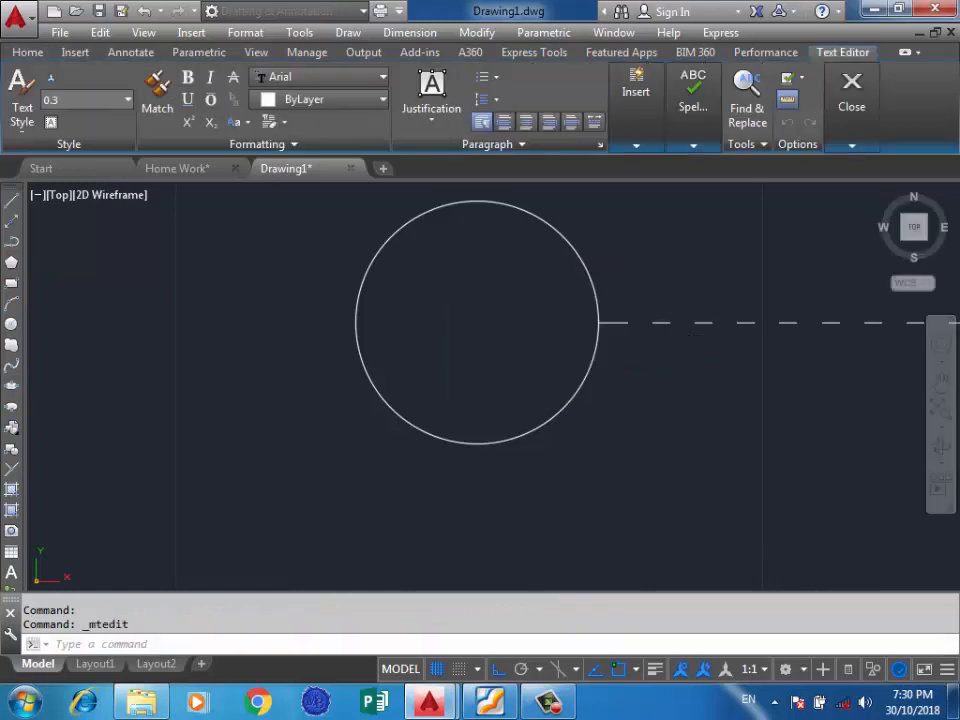
{"action": "double_click", "coordinate": [478, 326]}
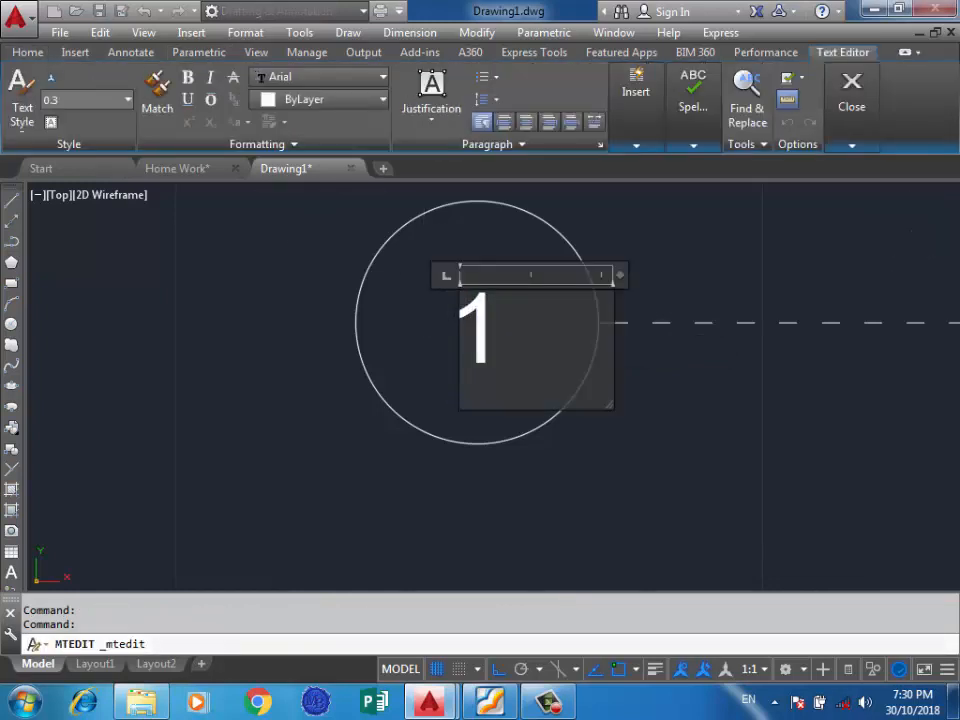
{"action": "key", "text": "ctrl+b"}
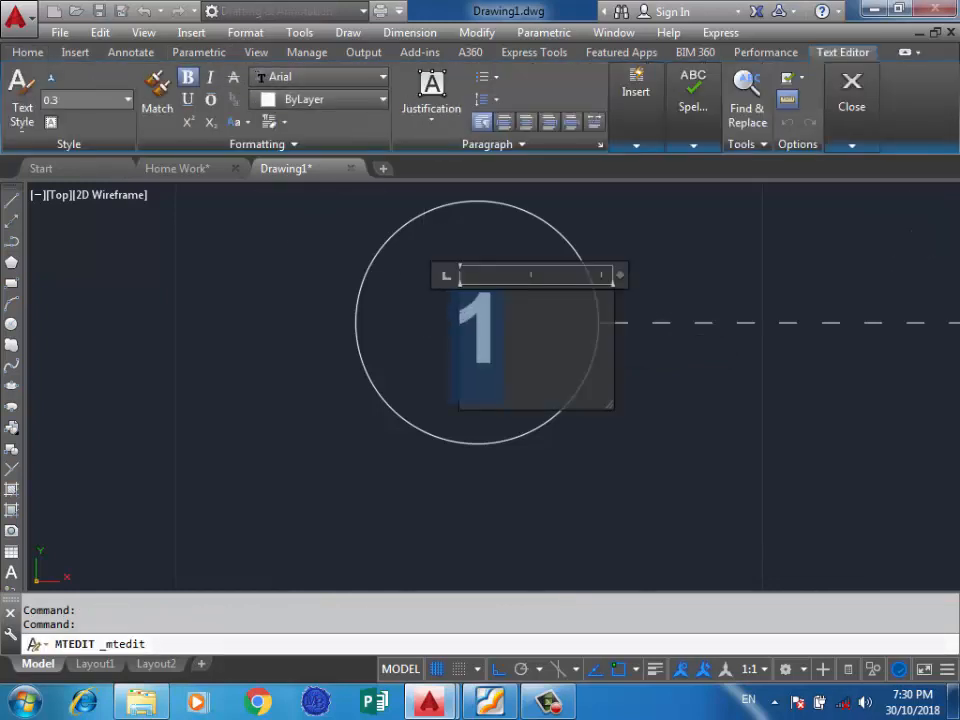
{"action": "left_click", "coordinate": [83, 99]}
{"action": "type", "text": "0.4"}
{"action": "key", "text": "Return"}
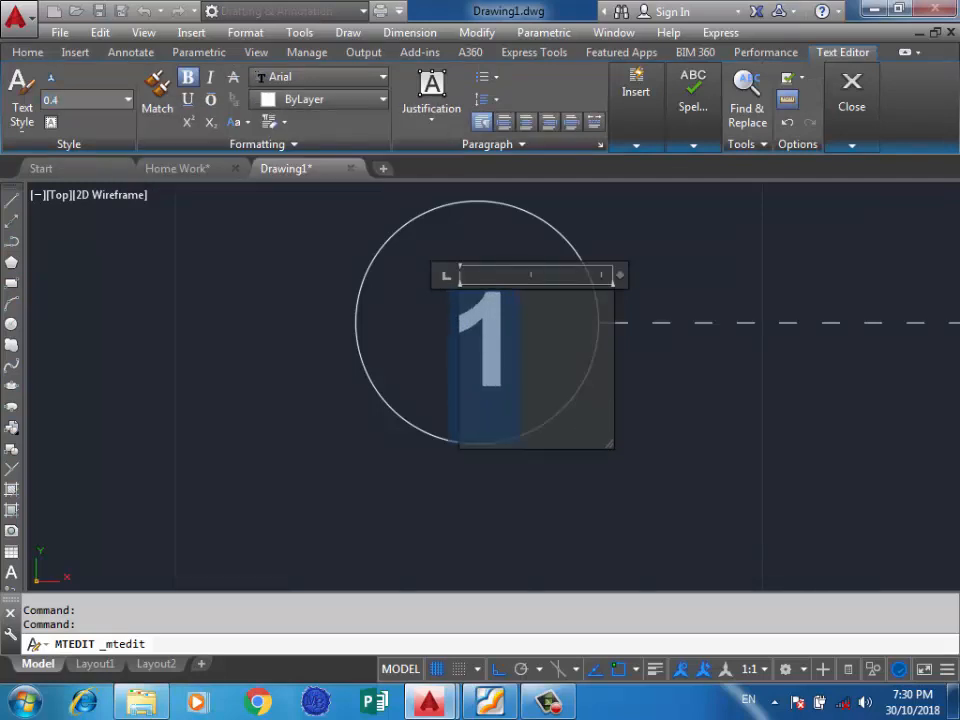
{"action": "left_click", "coordinate": [199, 281]}
Step: Copy the grid bubble with its "1" from the top centreline to the left ends of the second and third horizontal centrelines
{"action": "scroll", "coordinate": [342, 299], "scroll_direction": "down", "scroll_amount": 5}
{"action": "left_click", "coordinate": [376, 255]}
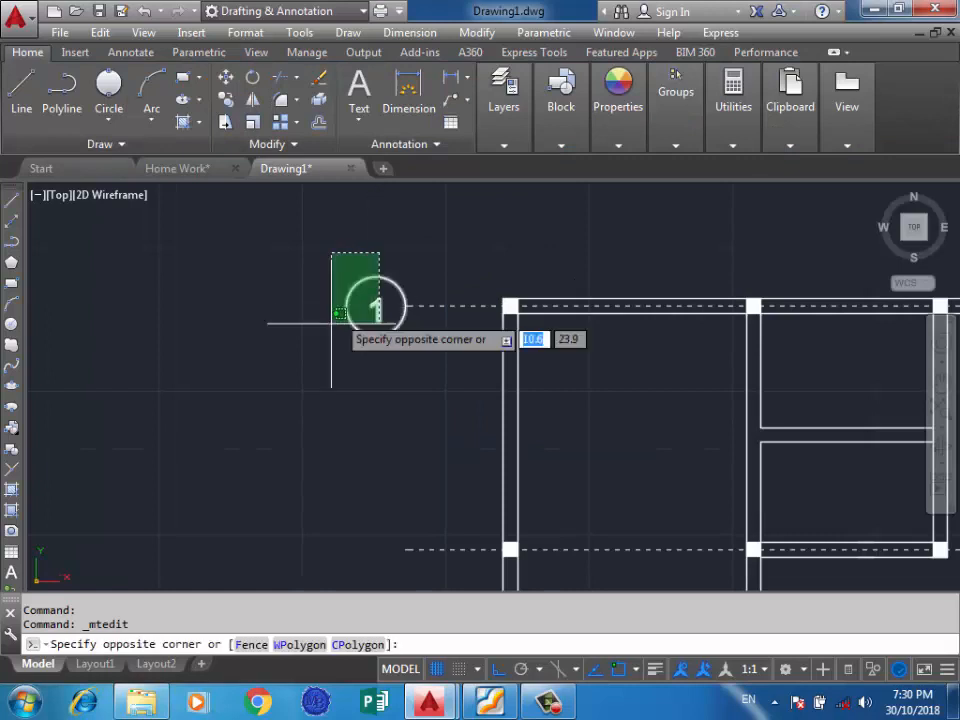
{"action": "left_click", "coordinate": [318, 356]}
{"action": "type", "text": "C"}
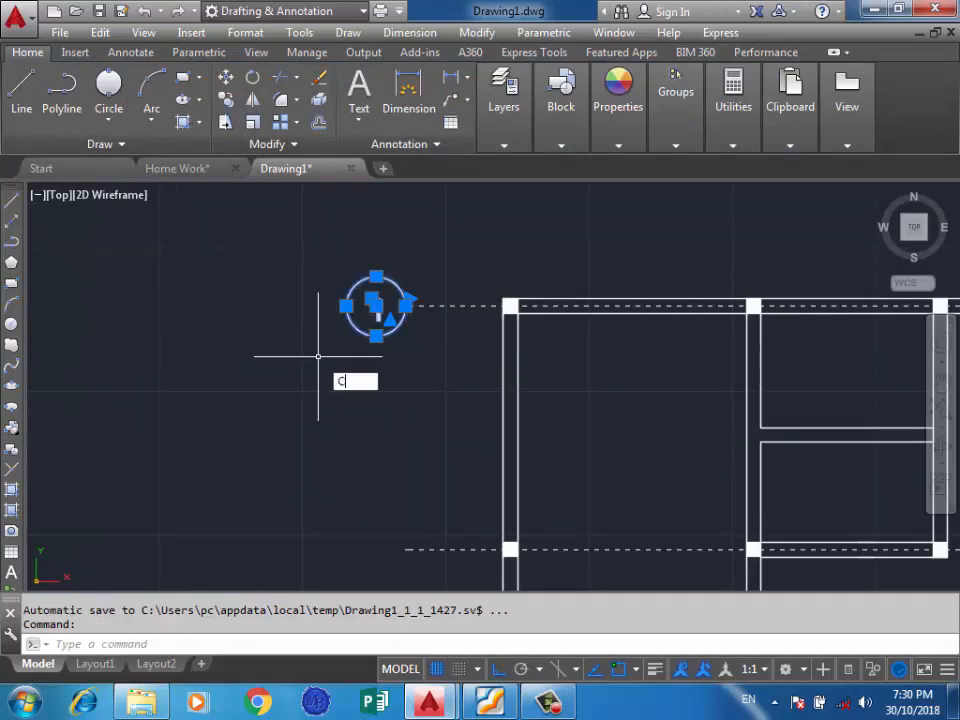
{"action": "type", "text": "o"}
{"action": "key", "text": "Return"}
{"action": "scroll", "coordinate": [420, 315], "scroll_direction": "up", "scroll_amount": 3}
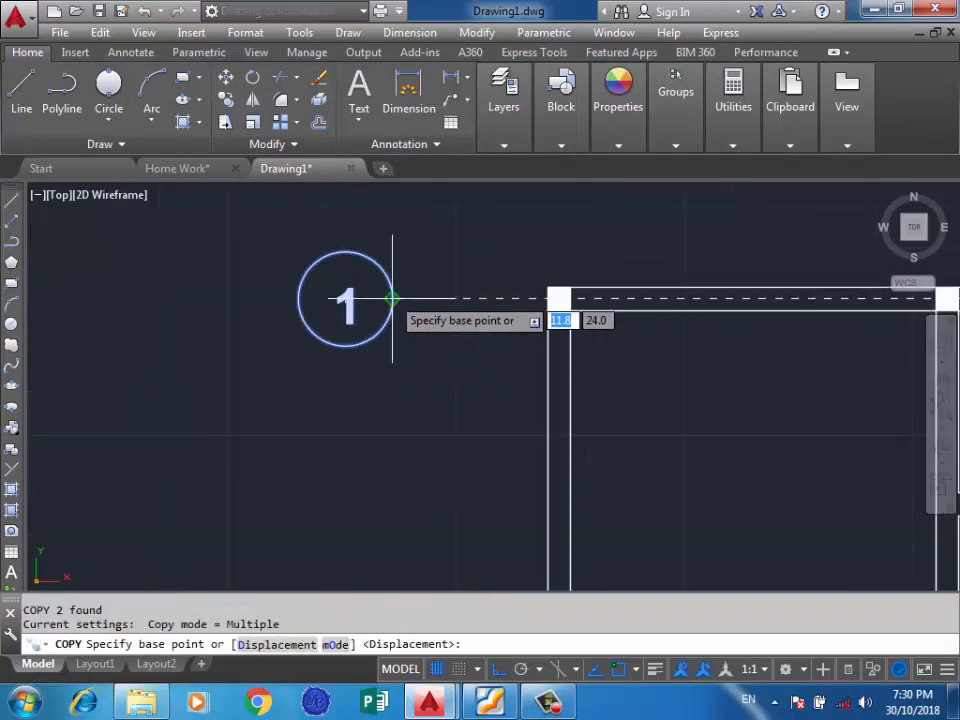
{"action": "left_click", "coordinate": [392, 298]}
{"action": "scroll", "coordinate": [392, 390], "scroll_direction": "down", "scroll_amount": 4}
{"action": "scroll", "coordinate": [380, 368], "scroll_direction": "up", "scroll_amount": 2}
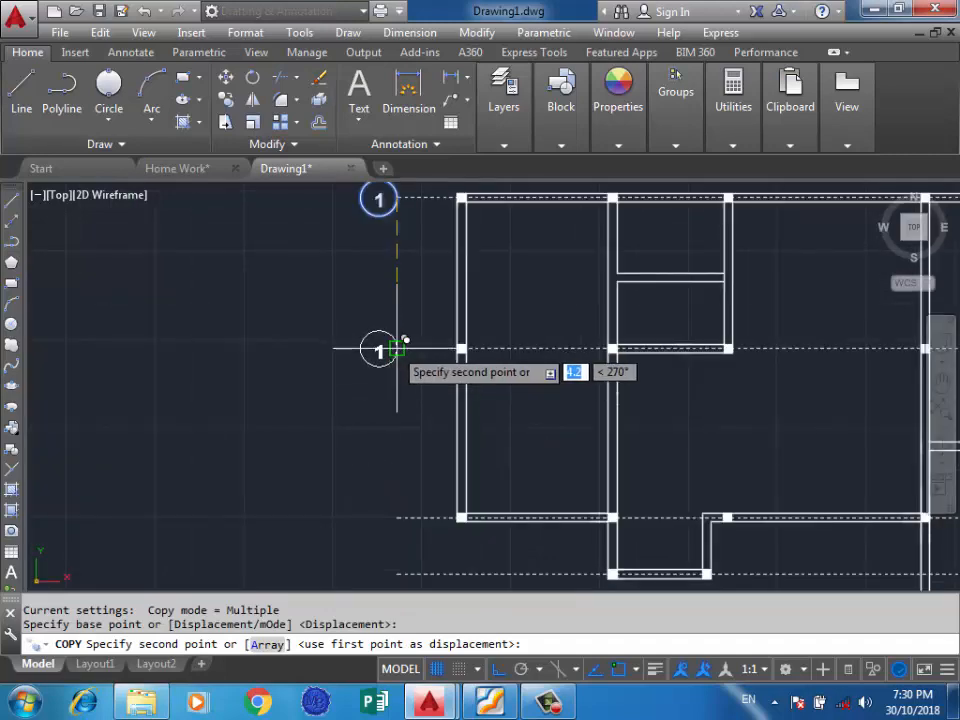
{"action": "scroll", "coordinate": [390, 350], "scroll_direction": "down", "scroll_amount": 3}
{"action": "scroll", "coordinate": [398, 380], "scroll_direction": "up", "scroll_amount": 4}
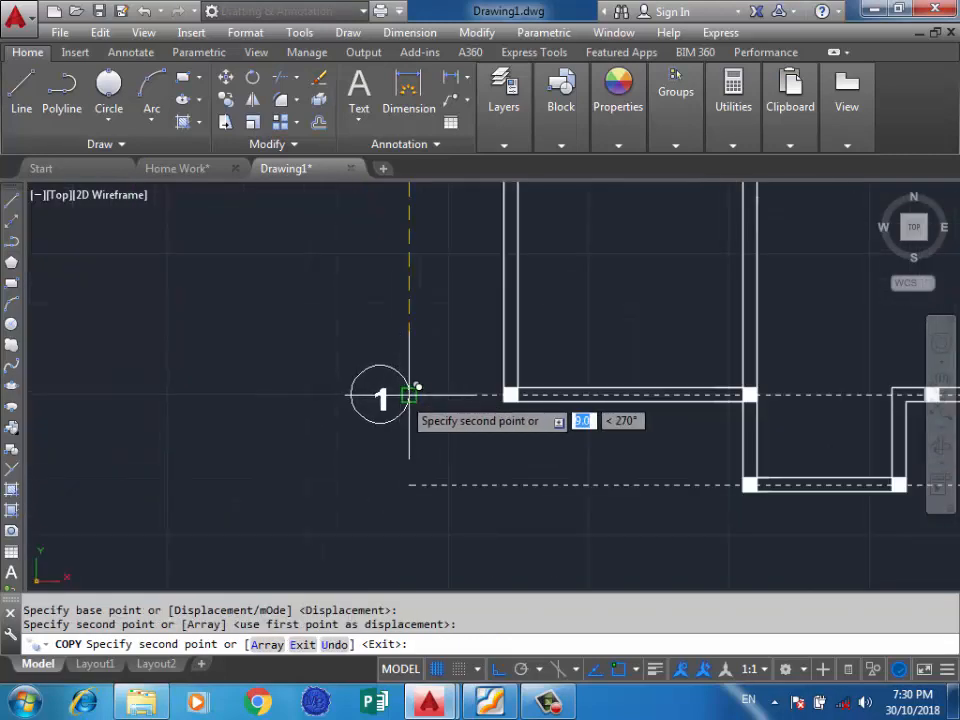
{"action": "left_click", "coordinate": [409, 395]}
Step: Place two more copies of the grid bubble at the left ends of the fourth and bottom horizontal centrelines and finish copying
{"action": "scroll", "coordinate": [401, 322], "scroll_direction": "down", "scroll_amount": 3}
{"action": "scroll", "coordinate": [401, 384], "scroll_direction": "up", "scroll_amount": 3}
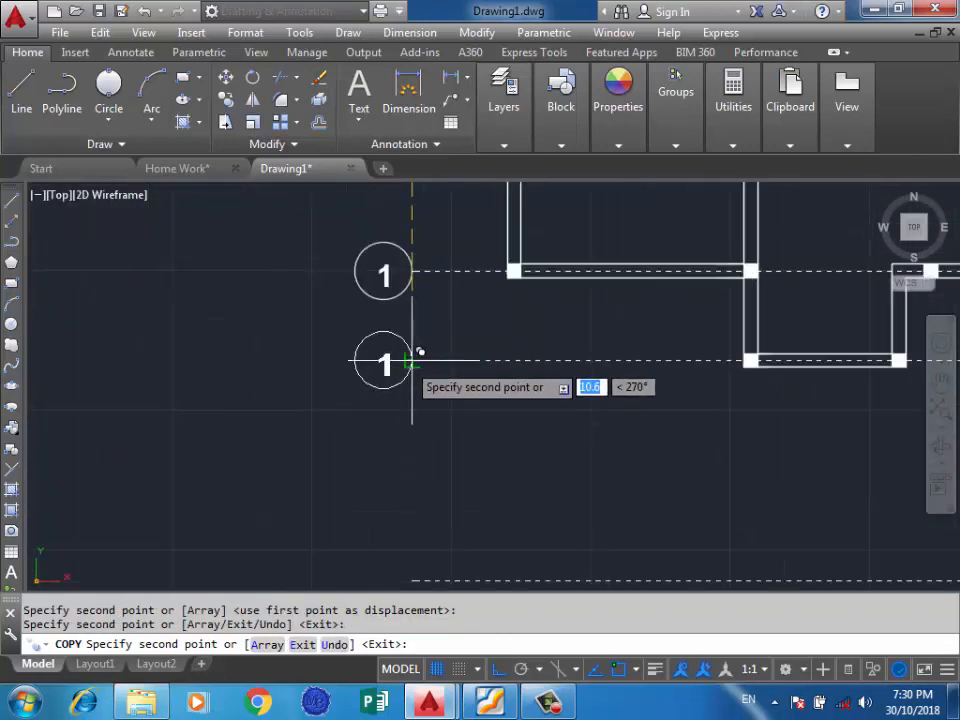
{"action": "left_click", "coordinate": [415, 356]}
{"action": "scroll", "coordinate": [406, 260], "scroll_direction": "down", "scroll_amount": 2}
{"action": "scroll", "coordinate": [405, 320], "scroll_direction": "down", "scroll_amount": 2}
{"action": "scroll", "coordinate": [405, 395], "scroll_direction": "up", "scroll_amount": 4}
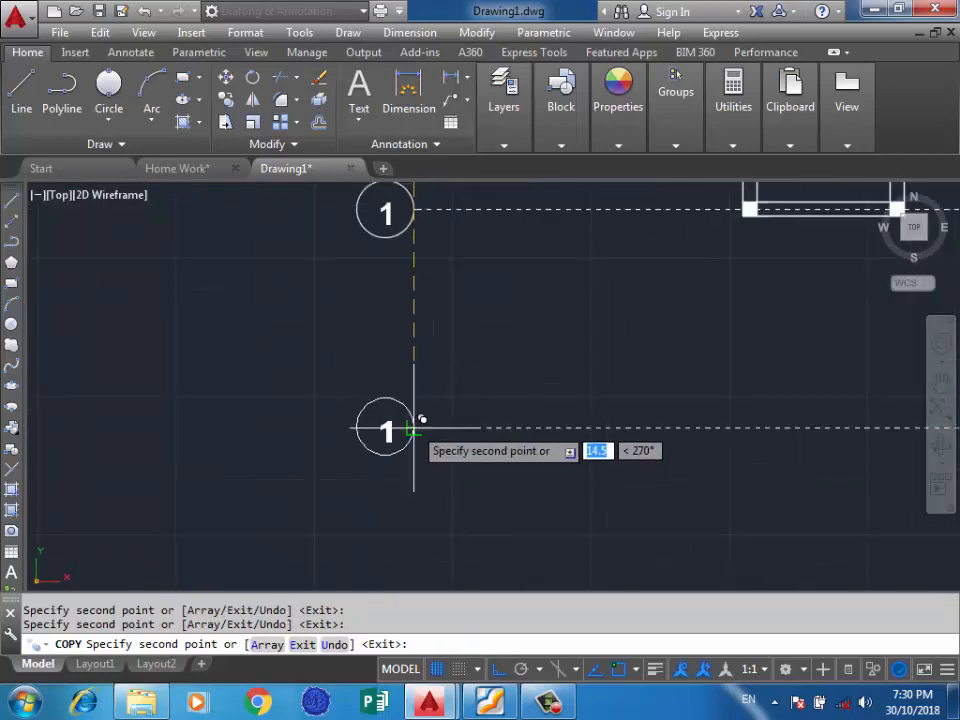
{"action": "scroll", "coordinate": [450, 375], "scroll_direction": "down", "scroll_amount": 5}
{"action": "key", "text": "Return"}
{"action": "scroll", "coordinate": [582, 190], "scroll_direction": "up", "scroll_amount": 4}
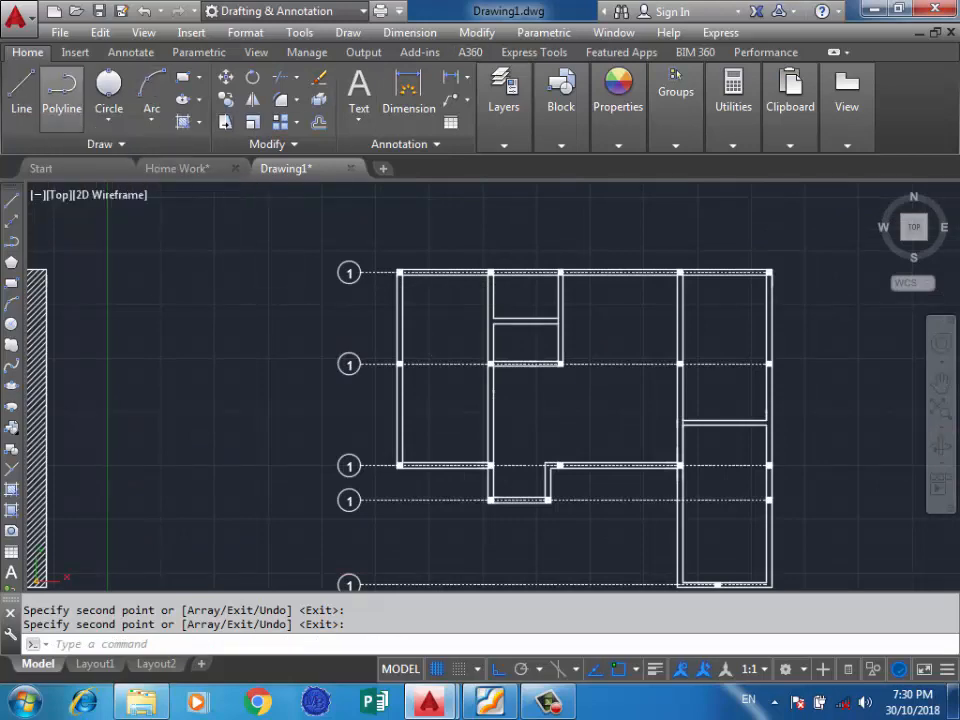
Step: Start a polyline at the lower edge midpoint of the top-right column and run it down the right outer wall to the bottom wall's centreline
{"action": "left_click", "coordinate": [62, 88]}
{"action": "scroll", "coordinate": [350, 265], "scroll_direction": "down", "scroll_amount": 2}
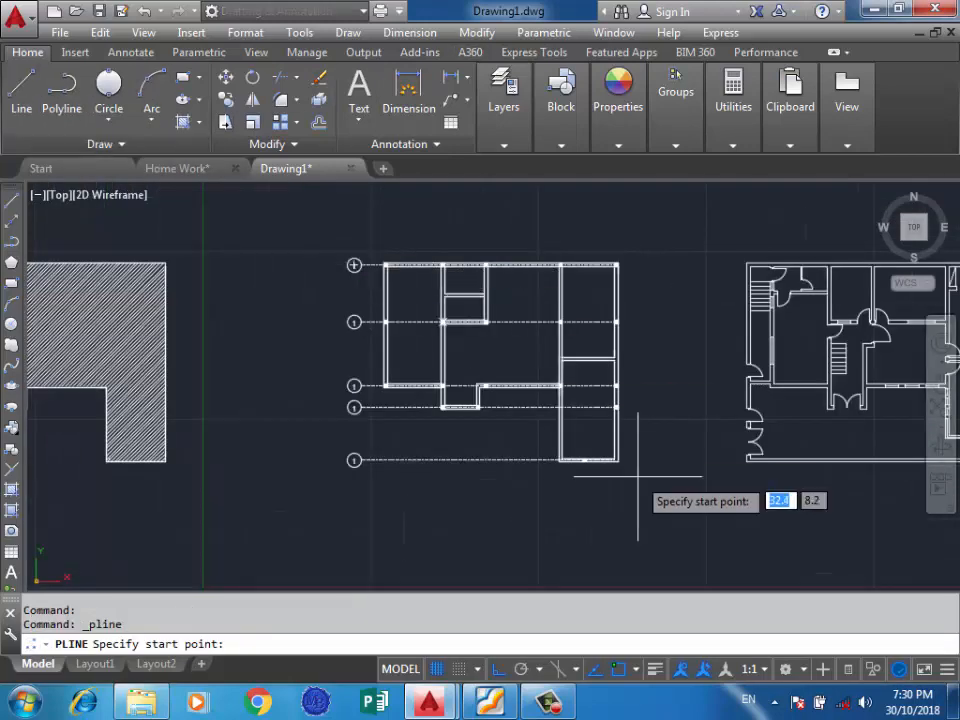
{"action": "scroll", "coordinate": [615, 440], "scroll_direction": "up", "scroll_amount": 6}
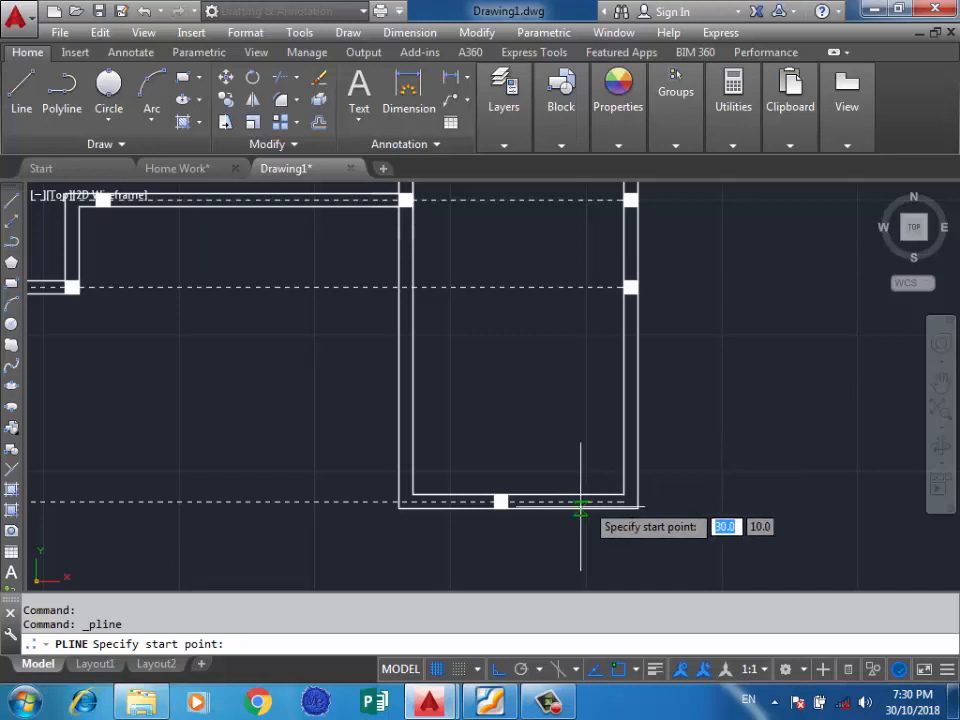
{"action": "scroll", "coordinate": [720, 498], "scroll_direction": "down", "scroll_amount": 3}
{"action": "scroll", "coordinate": [545, 540], "scroll_direction": "down", "scroll_amount": 2}
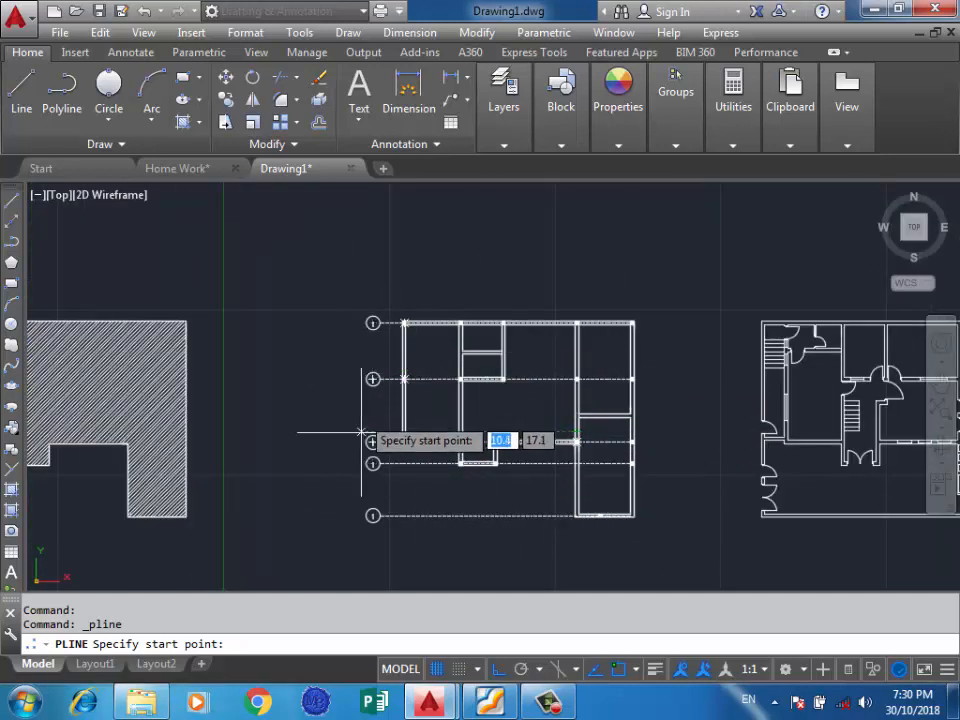
{"action": "scroll", "coordinate": [577, 550], "scroll_direction": "up", "scroll_amount": 5}
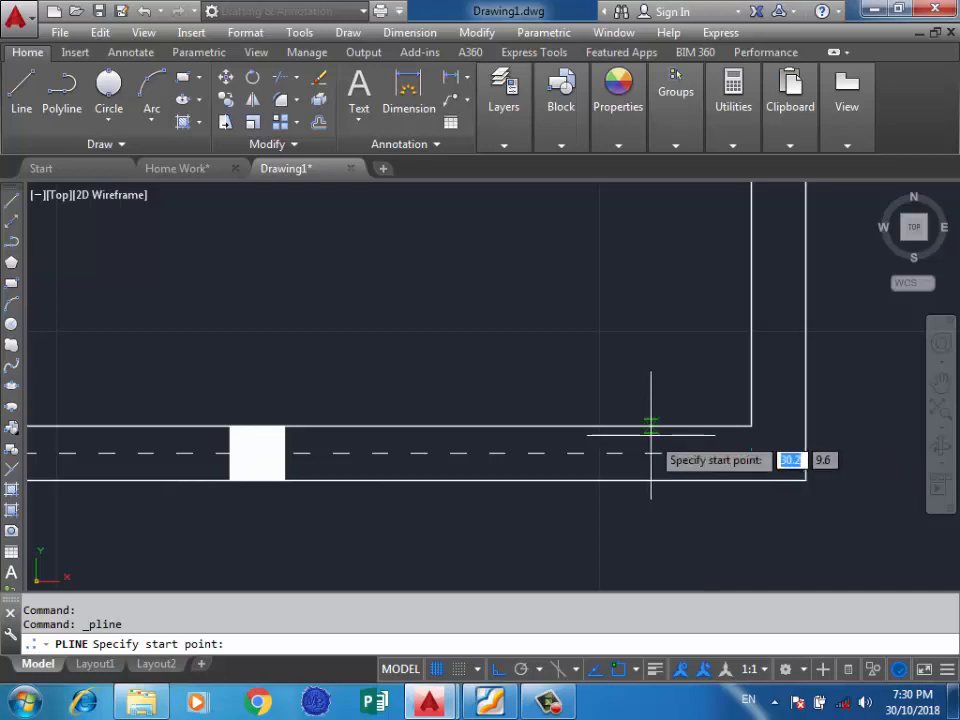
{"action": "scroll", "coordinate": [680, 487], "scroll_direction": "down", "scroll_amount": 6}
{"action": "scroll", "coordinate": [683, 240], "scroll_direction": "up", "scroll_amount": 4}
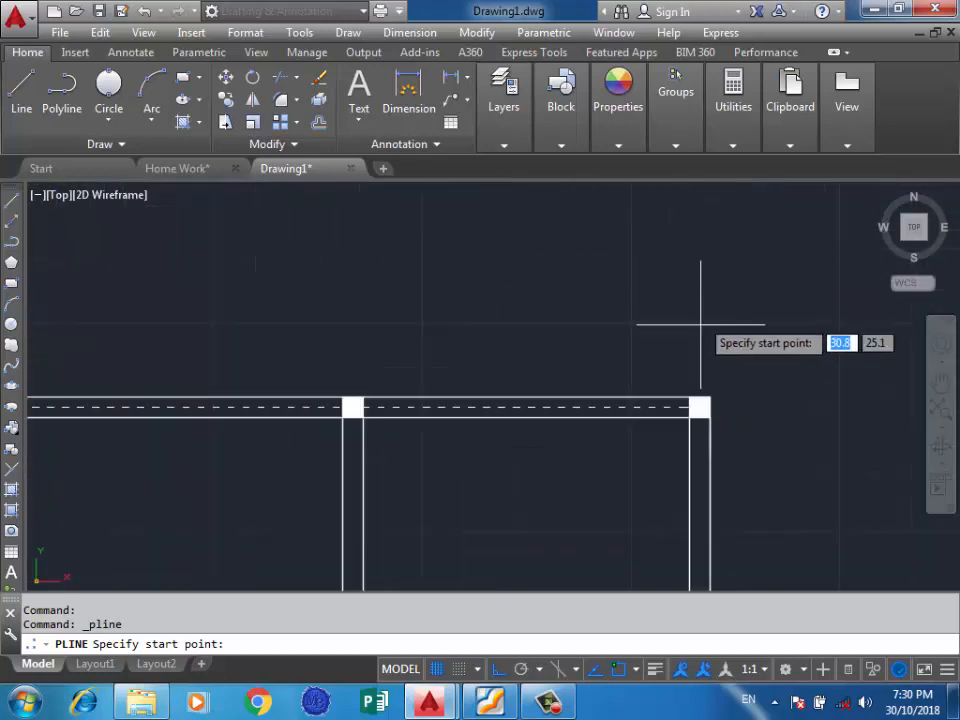
{"action": "left_click", "coordinate": [699, 417]}
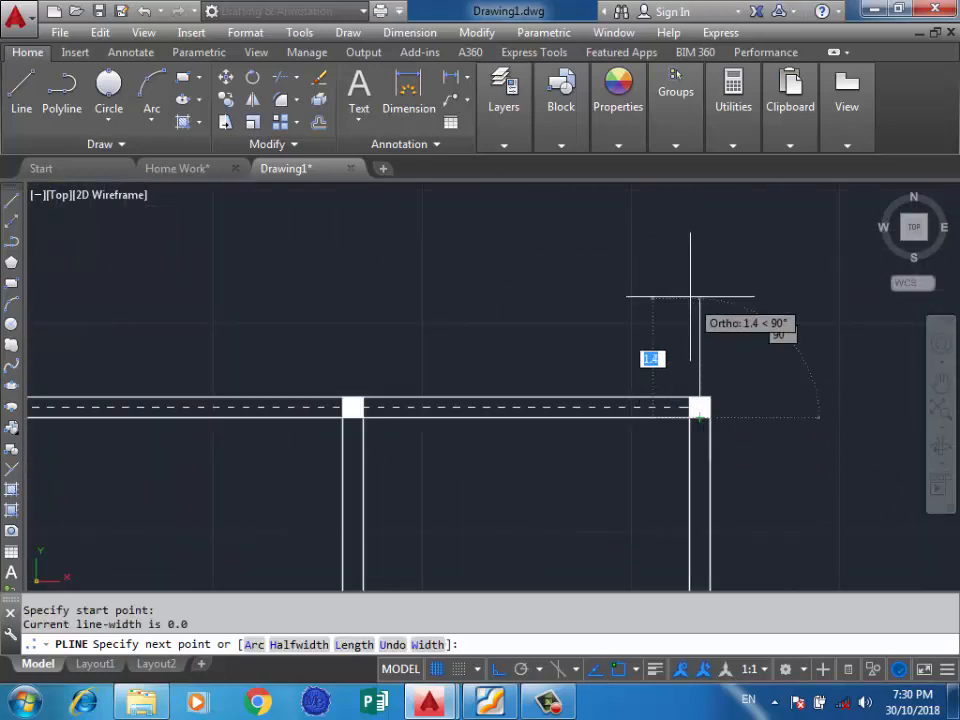
{"action": "scroll", "coordinate": [690, 501], "scroll_direction": "down", "scroll_amount": 4}
{"action": "scroll", "coordinate": [690, 505], "scroll_direction": "up", "scroll_amount": 4}
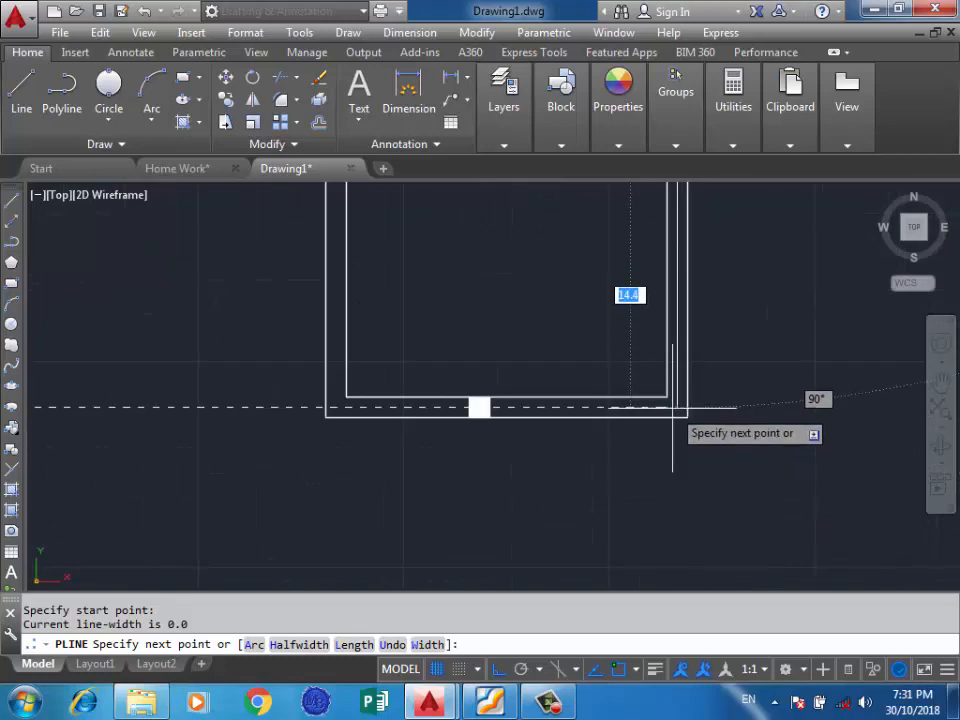
{"action": "scroll", "coordinate": [677, 415], "scroll_direction": "up", "scroll_amount": 4}
{"action": "left_click", "coordinate": [681, 453]}
Step: Continue the polyline vertically upward about 17.1 units to a point above the top wall and finish it
{"action": "scroll", "coordinate": [677, 491], "scroll_direction": "down", "scroll_amount": 4}
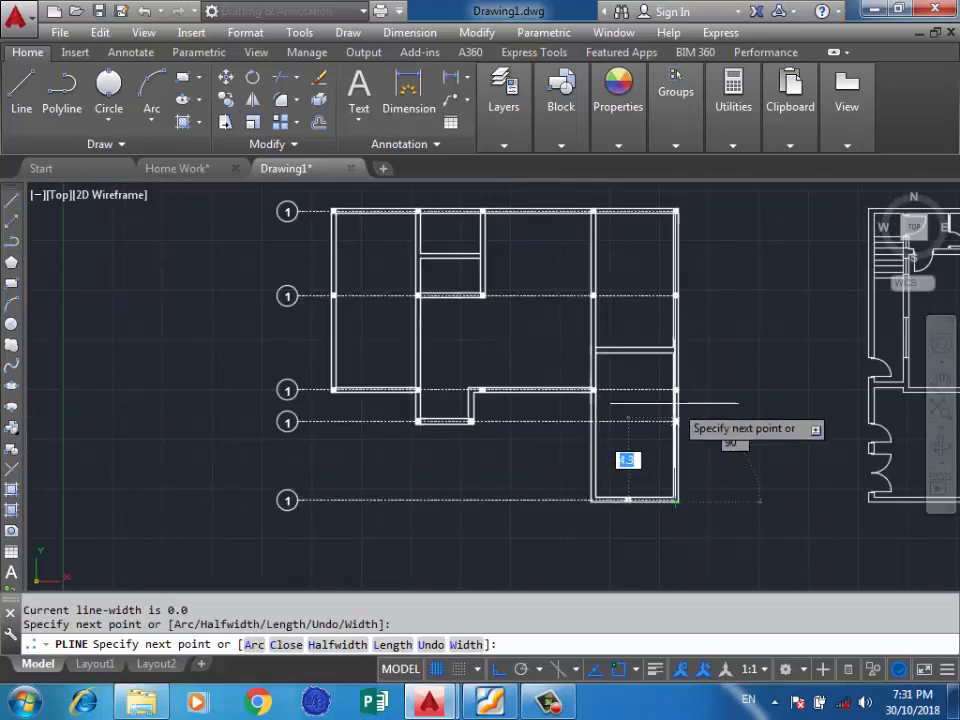
{"action": "scroll", "coordinate": [675, 272], "scroll_direction": "down", "scroll_amount": 3}
{"action": "scroll", "coordinate": [661, 375], "scroll_direction": "up", "scroll_amount": 4}
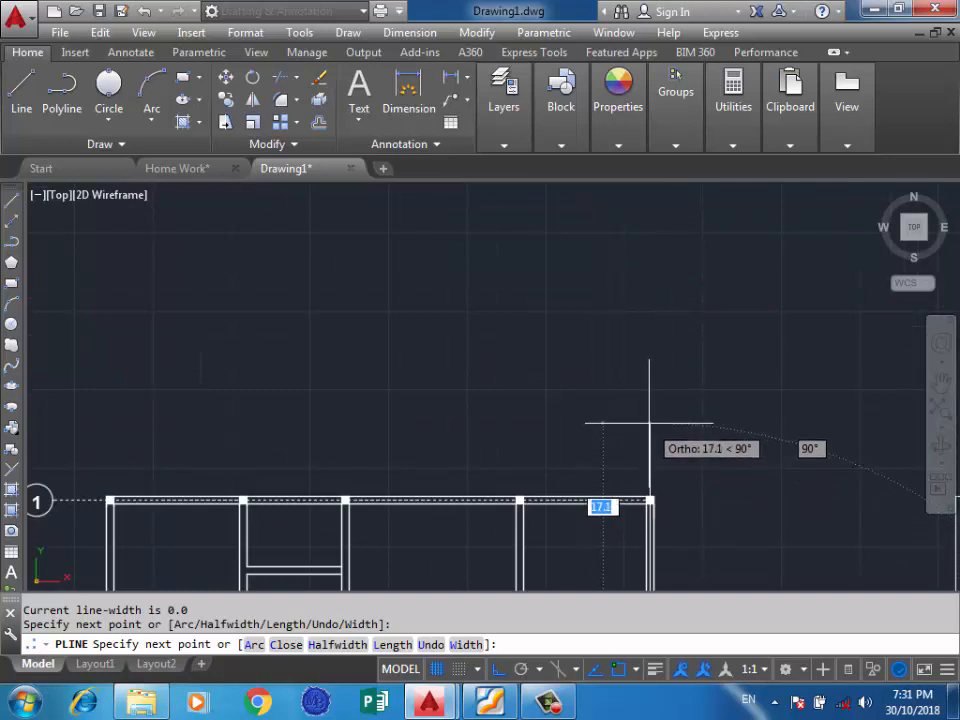
{"action": "left_click", "coordinate": [650, 421]}
{"action": "key", "text": "Return"}
Step: Set the linetype of the right outer wall's new vertical centreline to ACAD_ISO03W100
{"action": "left_click", "coordinate": [714, 400]}
{"action": "left_click", "coordinate": [590, 441]}
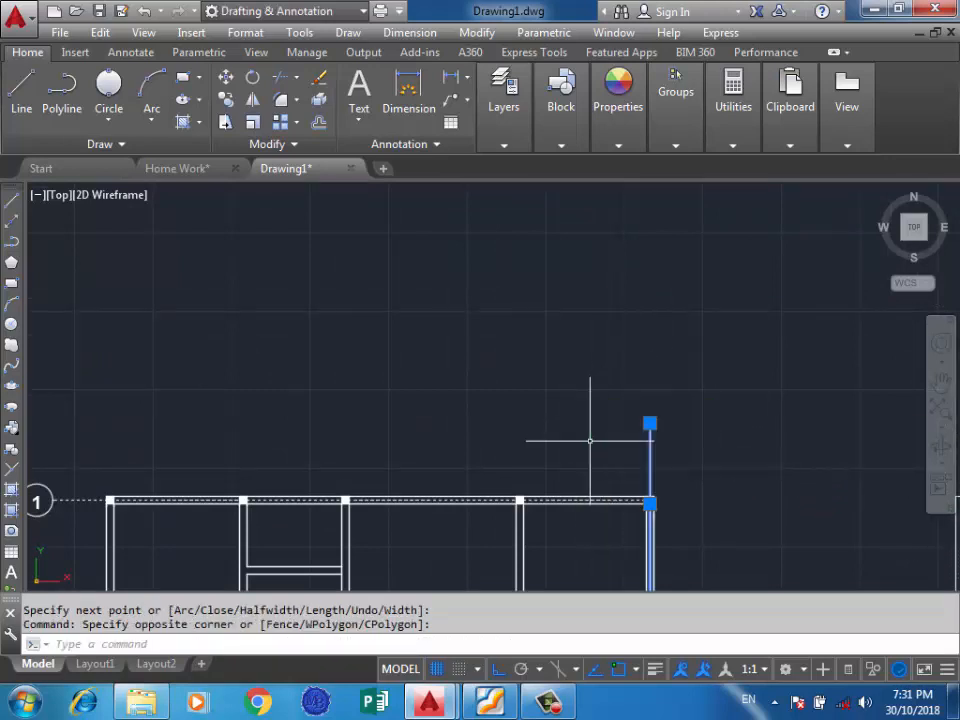
{"action": "mouse_move", "coordinate": [618, 106]}
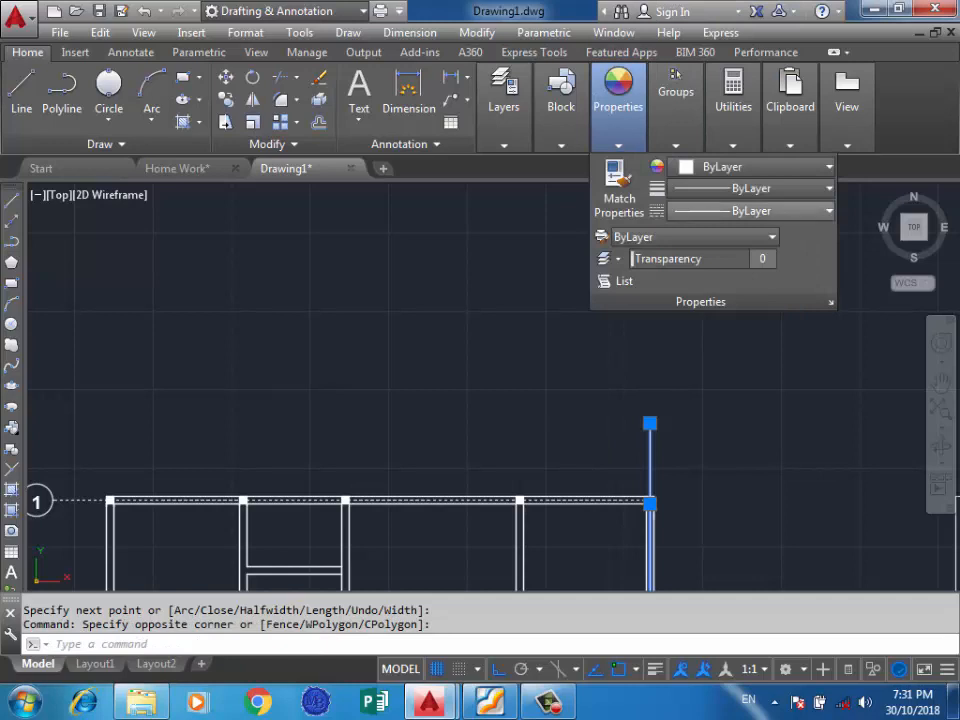
{"action": "left_click", "coordinate": [750, 211]}
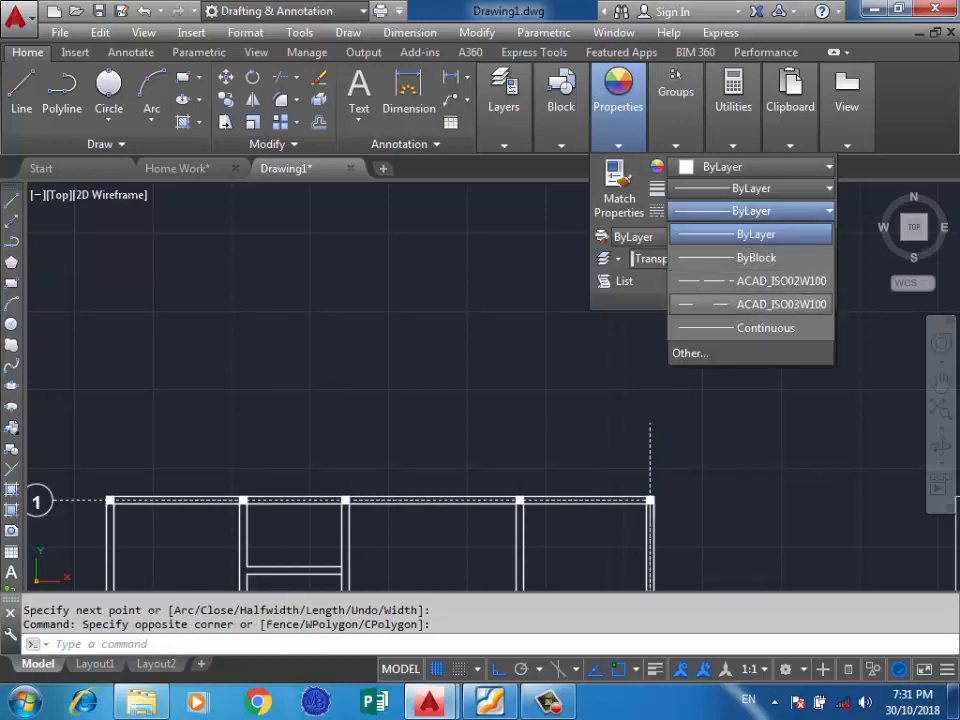
{"action": "left_click", "coordinate": [781, 304]}
{"action": "key", "text": "Escape"}
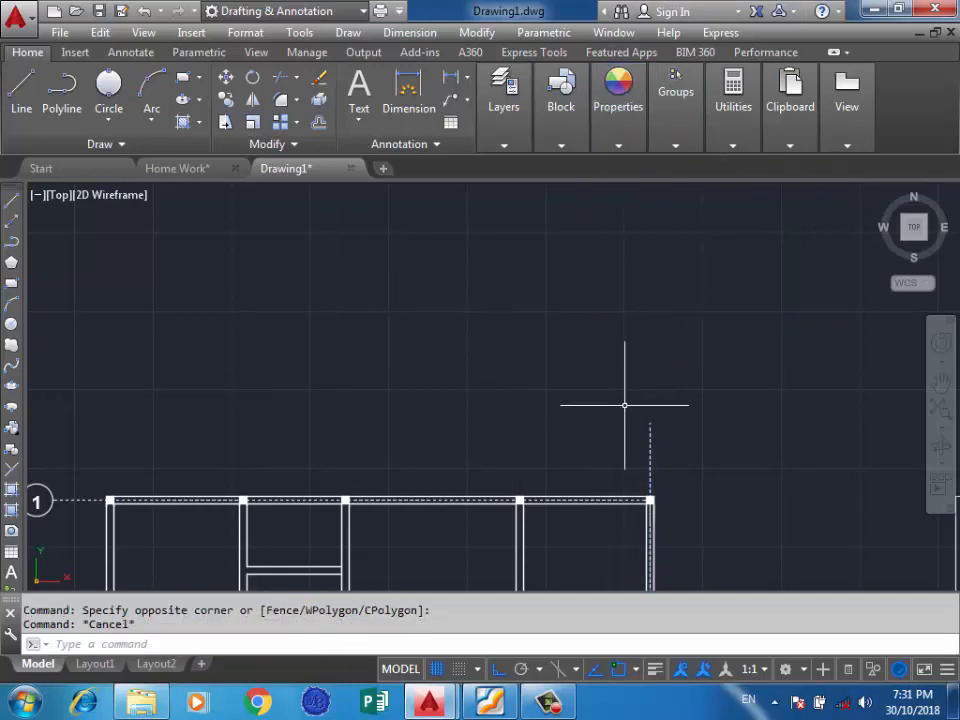
Step: Copy the right outer wall's dashed centreline from the top-right column's upper midpoint to the next column on the left along the top wall
{"action": "scroll", "coordinate": [624, 405], "scroll_direction": "down", "scroll_amount": 4}
{"action": "left_click", "coordinate": [733, 388]}
{"action": "left_click", "coordinate": [661, 410]}
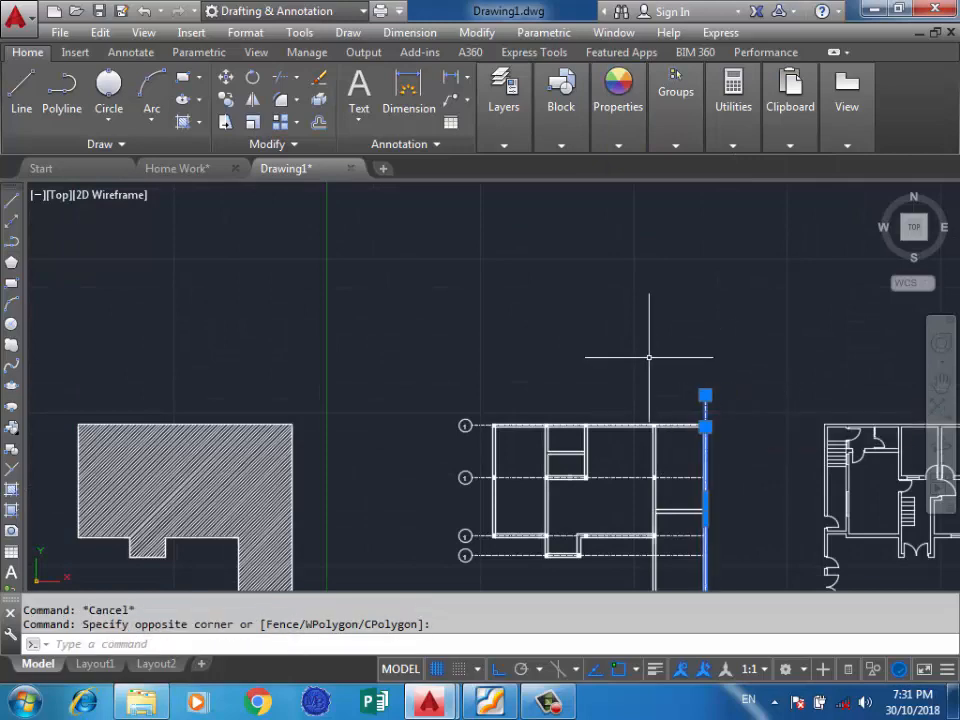
{"action": "type", "text": "o"}
{"action": "key", "text": "Return"}
{"action": "scroll", "coordinate": [660, 425], "scroll_direction": "up", "scroll_amount": 5}
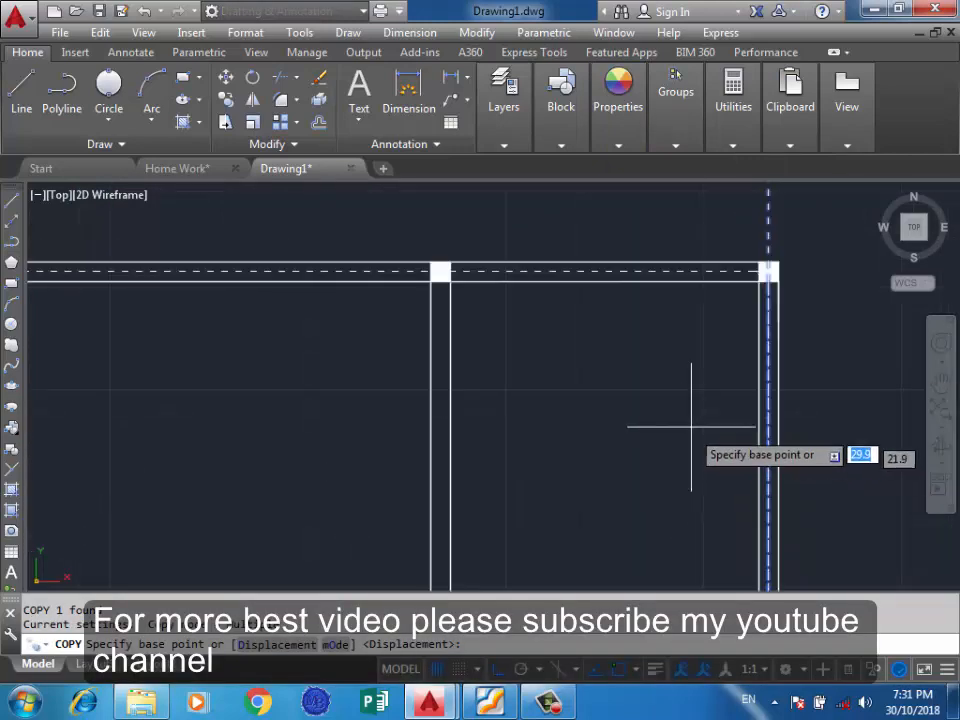
{"action": "scroll", "coordinate": [755, 270], "scroll_direction": "up", "scroll_amount": 3}
{"action": "left_click", "coordinate": [739, 257]}
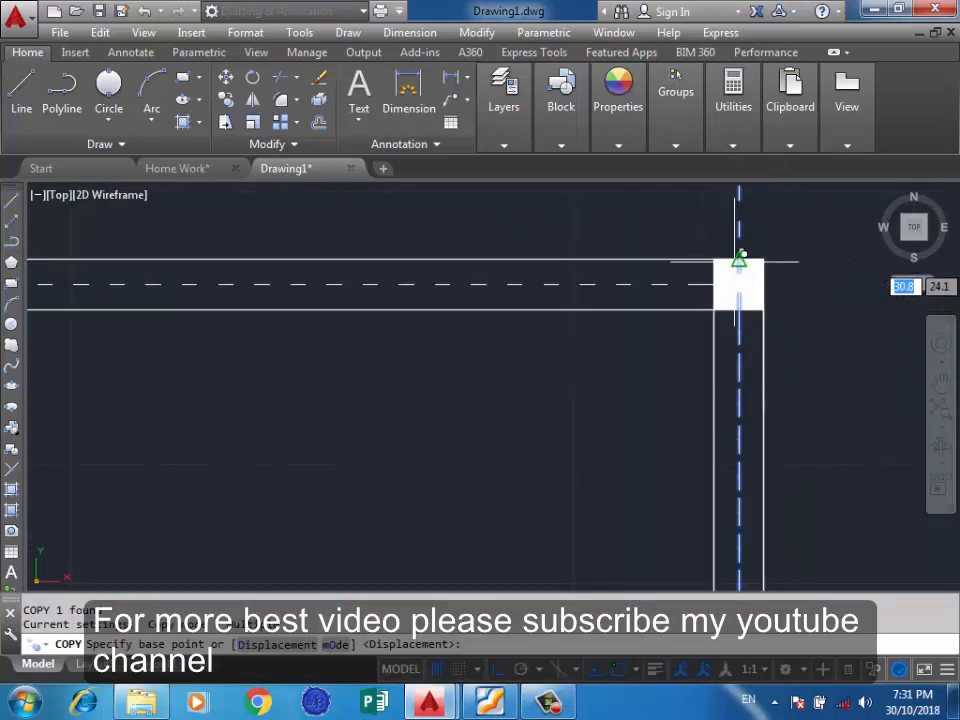
{"action": "scroll", "coordinate": [800, 275], "scroll_direction": "down", "scroll_amount": 4}
{"action": "scroll", "coordinate": [606, 268], "scroll_direction": "up", "scroll_amount": 3}
{"action": "scroll", "coordinate": [598, 347], "scroll_direction": "up", "scroll_amount": 3}
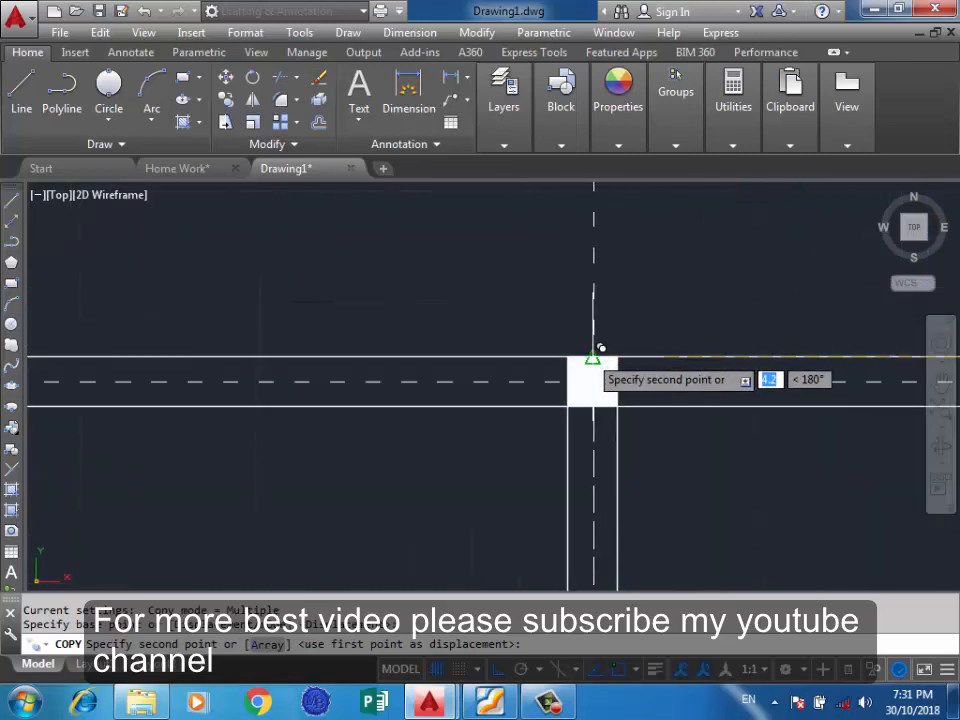
{"action": "left_click", "coordinate": [598, 347]}
Step: Place two more copies of the vertical centreline on the third and fourth top-wall columns from the right and end the copying
{"action": "scroll", "coordinate": [809, 291], "scroll_direction": "down", "scroll_amount": 4}
{"action": "scroll", "coordinate": [809, 291], "scroll_direction": "up", "scroll_amount": 3}
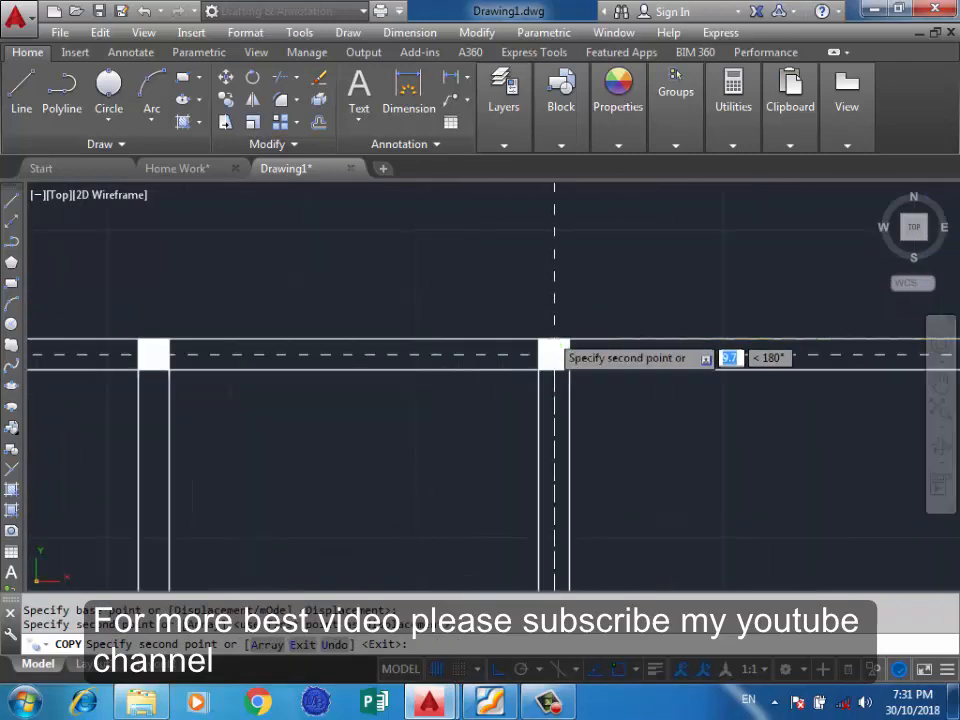
{"action": "left_click", "coordinate": [554, 343]}
{"action": "scroll", "coordinate": [554, 343], "scroll_direction": "down", "scroll_amount": 4}
{"action": "scroll", "coordinate": [519, 279], "scroll_direction": "up", "scroll_amount": 3}
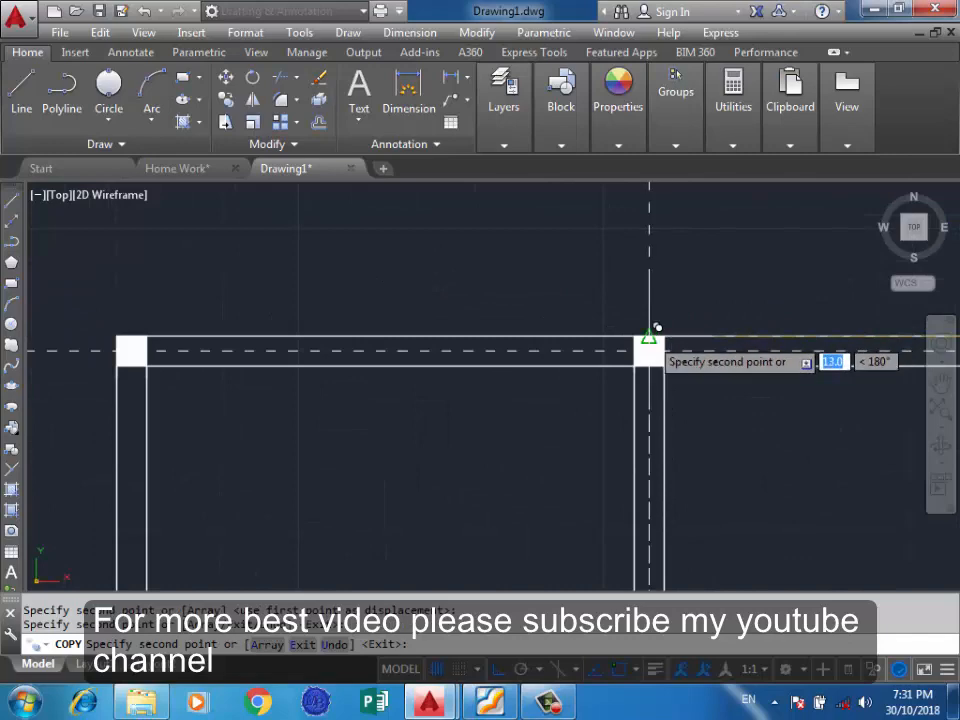
{"action": "left_click", "coordinate": [649, 336]}
{"action": "scroll", "coordinate": [550, 246], "scroll_direction": "down", "scroll_amount": 3}
{"action": "key", "text": "Escape"}
{"action": "scroll", "coordinate": [569, 316], "scroll_direction": "down", "scroll_amount": 1}
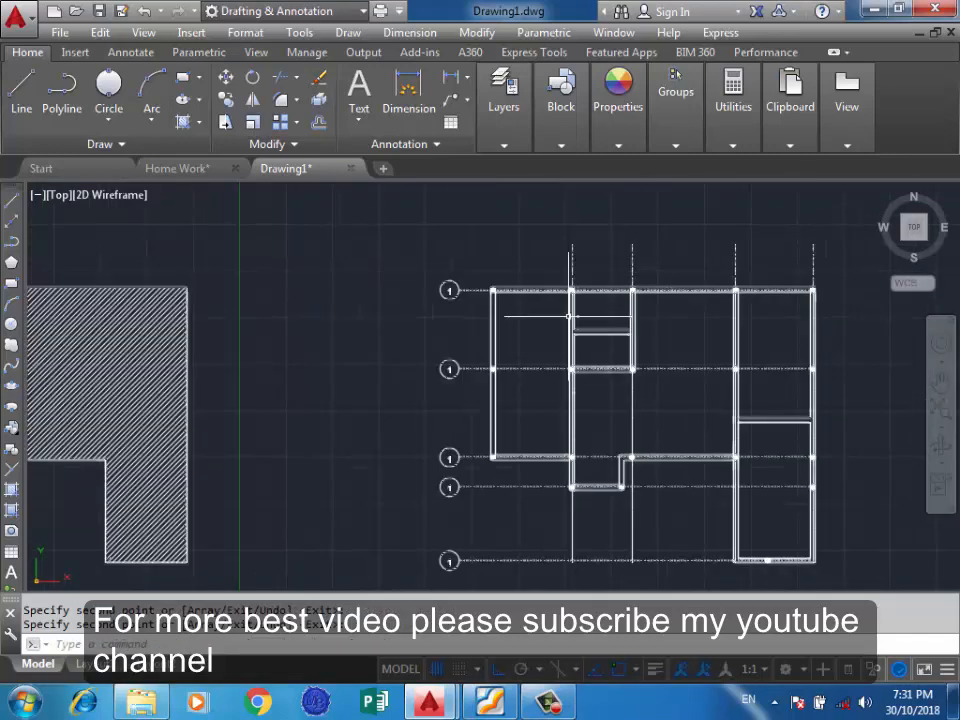
Step: Copy the dashed vertical centreline beside the lower wall jog onto the lower-right column of the small projecting bay
{"action": "scroll", "coordinate": [622, 487], "scroll_direction": "up", "scroll_amount": 4}
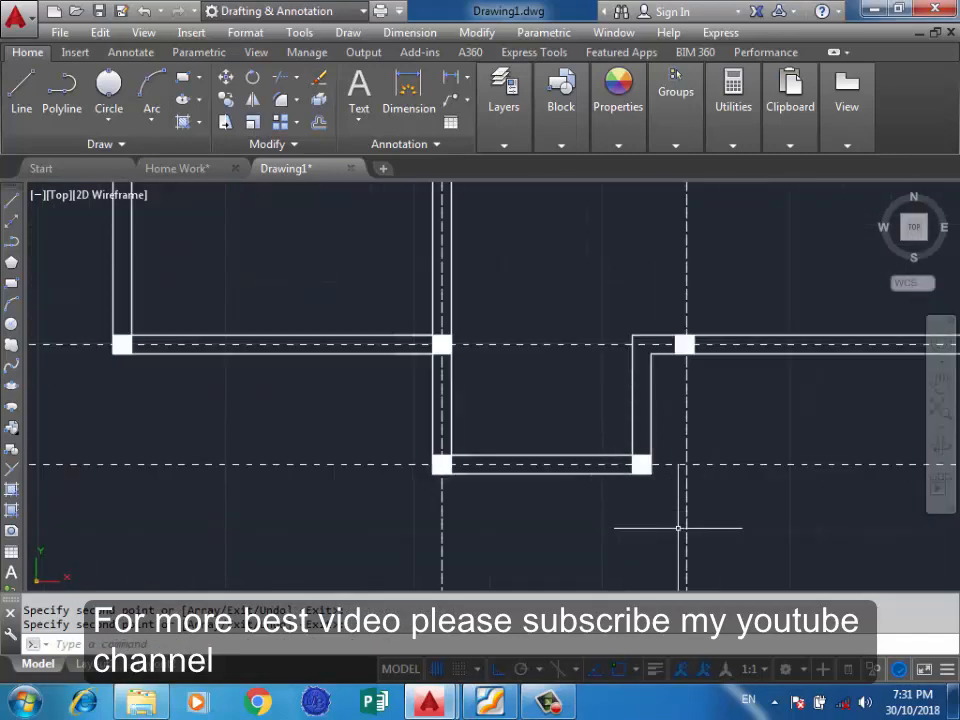
{"action": "left_click", "coordinate": [719, 520]}
{"action": "left_click", "coordinate": [551, 537]}
{"action": "type", "text": "c"}
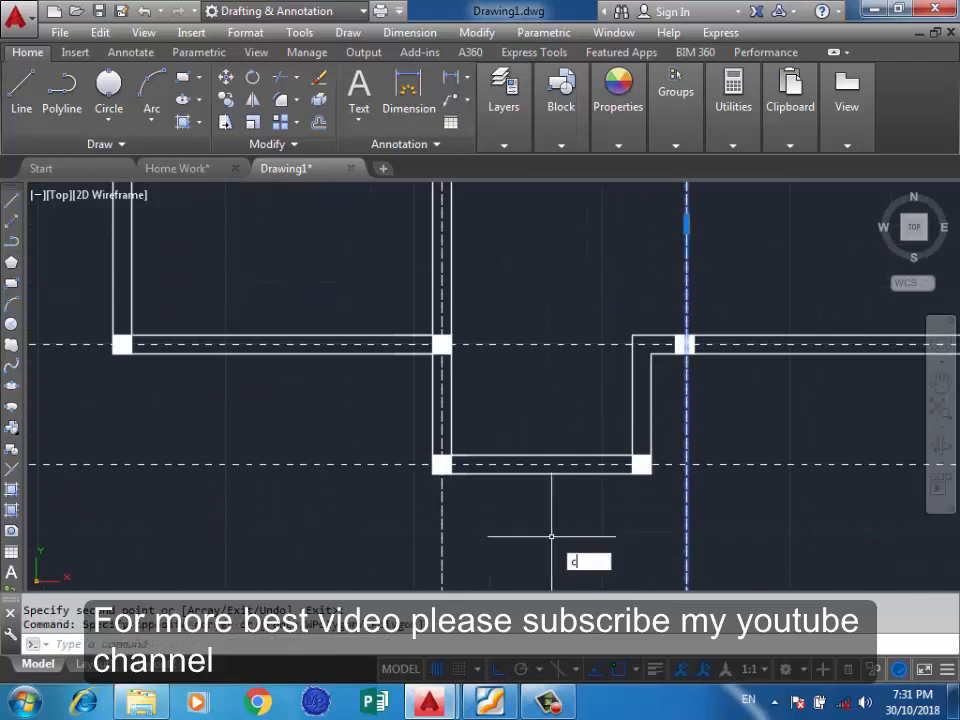
{"action": "type", "text": "o"}
{"action": "key", "text": "Return"}
{"action": "scroll", "coordinate": [662, 534], "scroll_direction": "up", "scroll_amount": 2}
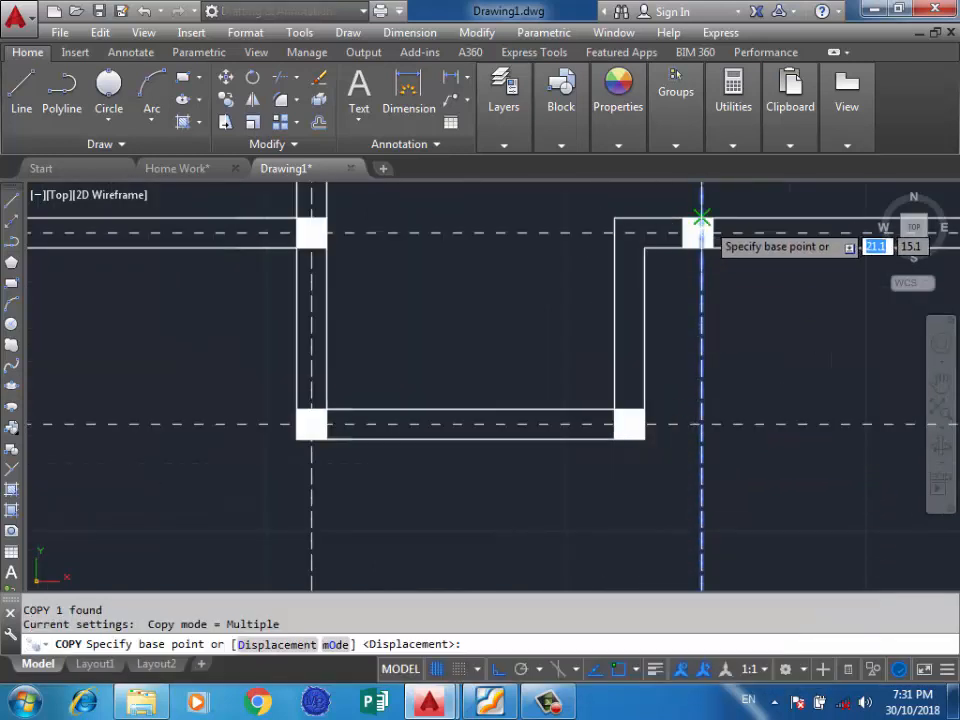
{"action": "left_click", "coordinate": [701, 218]}
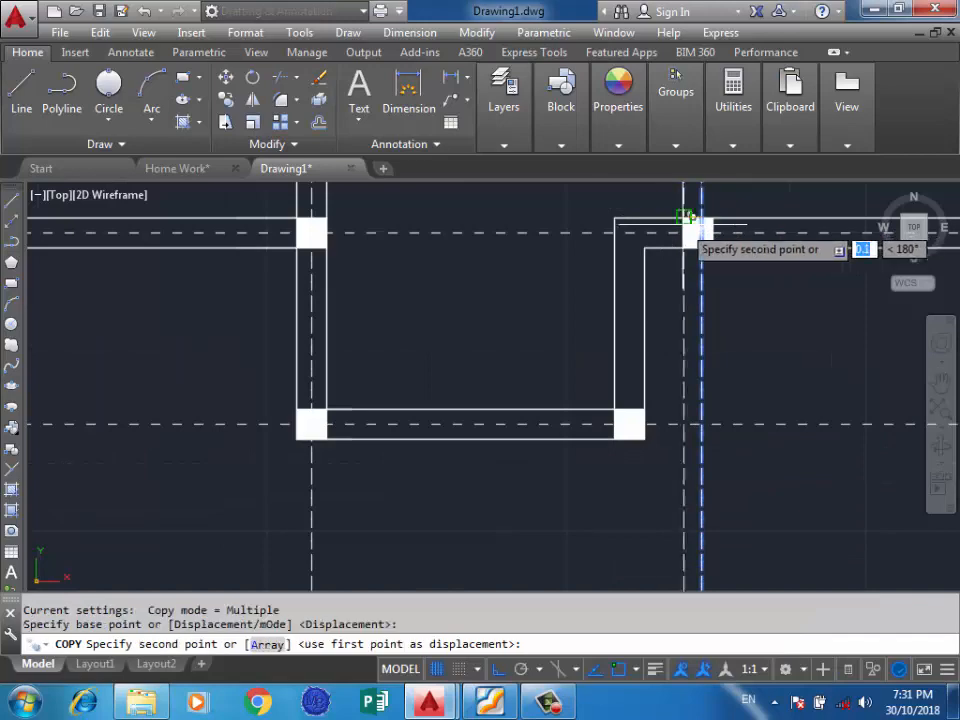
{"action": "left_click", "coordinate": [632, 208]}
{"action": "scroll", "coordinate": [707, 343], "scroll_direction": "down", "scroll_amount": 5}
{"action": "key", "text": "Return"}
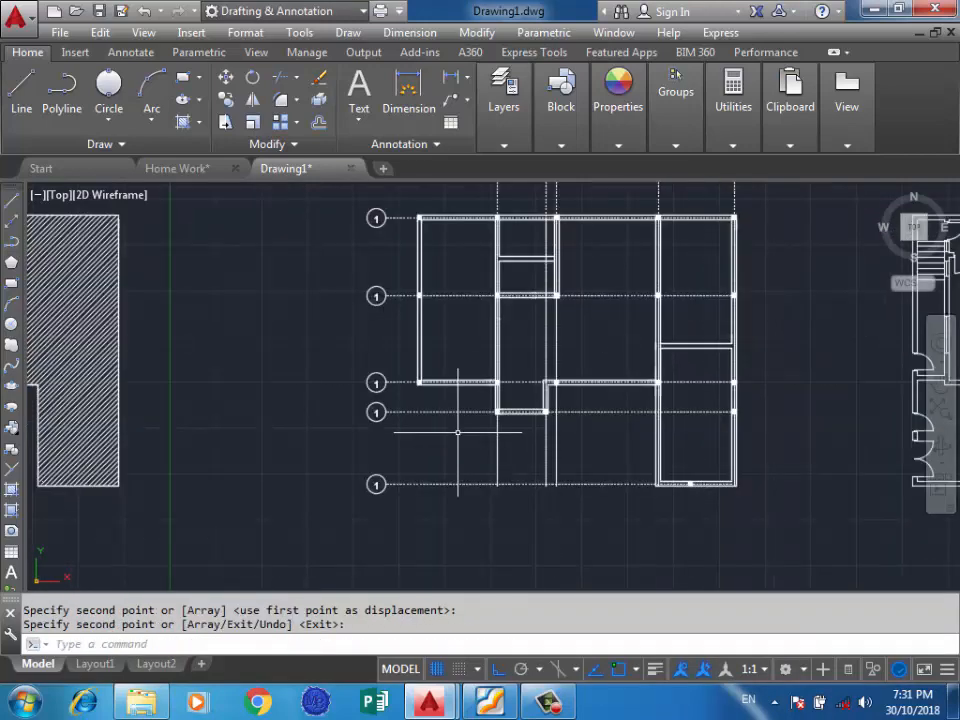
Step: Examine the footing plan for columns and walls that still lack a vertical centreline
{"action": "scroll", "coordinate": [457, 432], "scroll_direction": "down", "scroll_amount": 2}
{"action": "scroll", "coordinate": [629, 437], "scroll_direction": "up", "scroll_amount": 4}
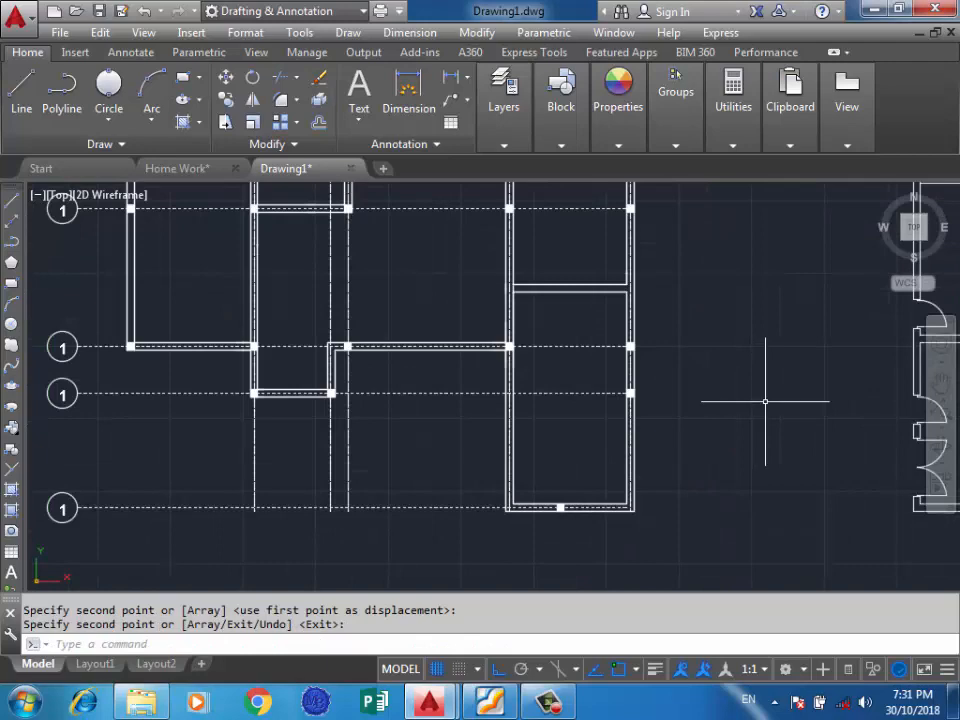
{"action": "scroll", "coordinate": [752, 340], "scroll_direction": "down", "scroll_amount": 2}
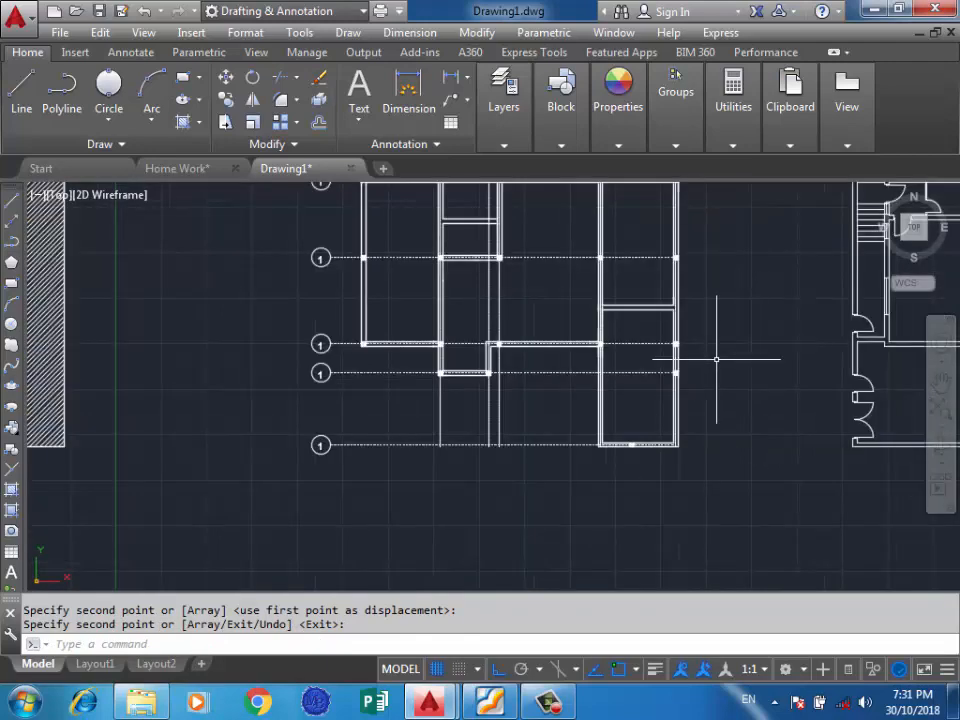
{"action": "scroll", "coordinate": [628, 242], "scroll_direction": "up", "scroll_amount": 2}
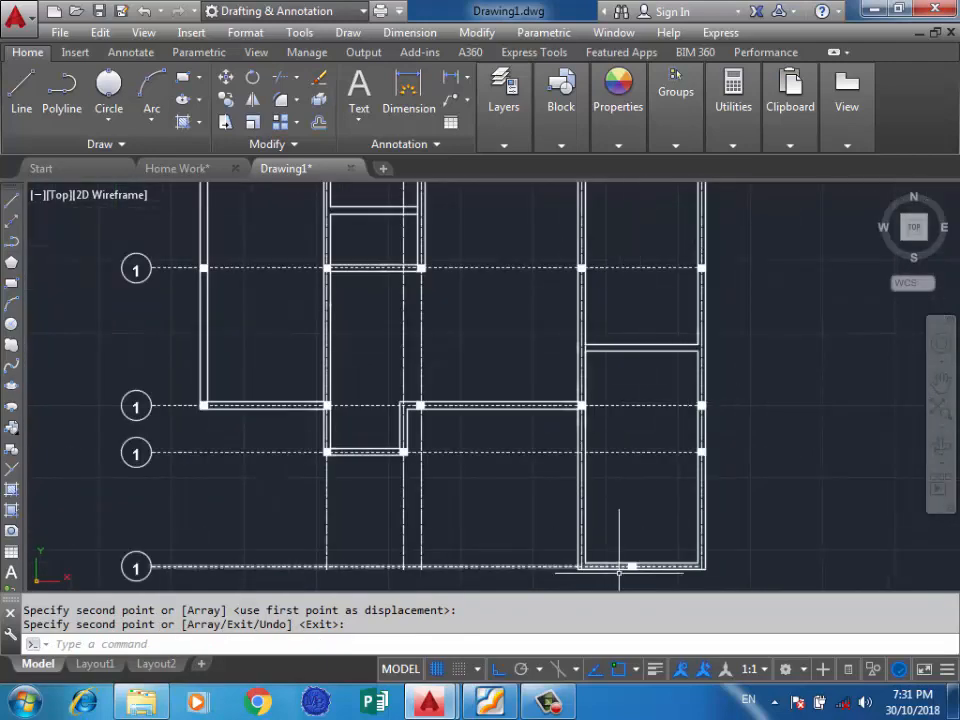
{"action": "scroll", "coordinate": [619, 540], "scroll_direction": "up", "scroll_amount": 2}
{"action": "scroll", "coordinate": [619, 570], "scroll_direction": "down", "scroll_amount": 5}
{"action": "scroll", "coordinate": [643, 406], "scroll_direction": "up", "scroll_amount": 5}
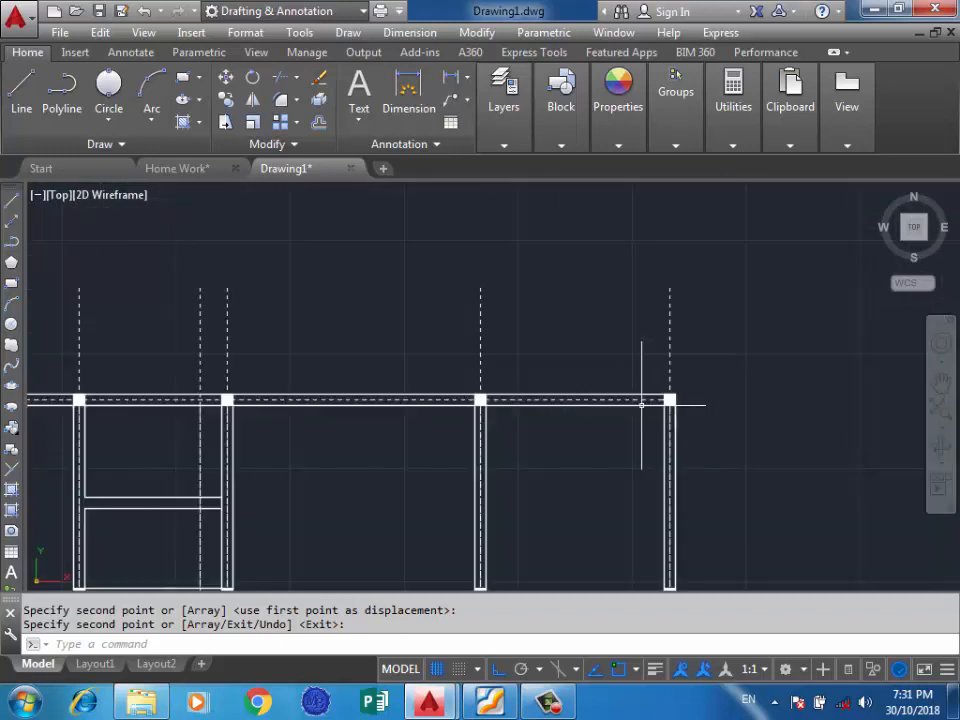
{"action": "scroll", "coordinate": [681, 351], "scroll_direction": "down", "scroll_amount": 4}
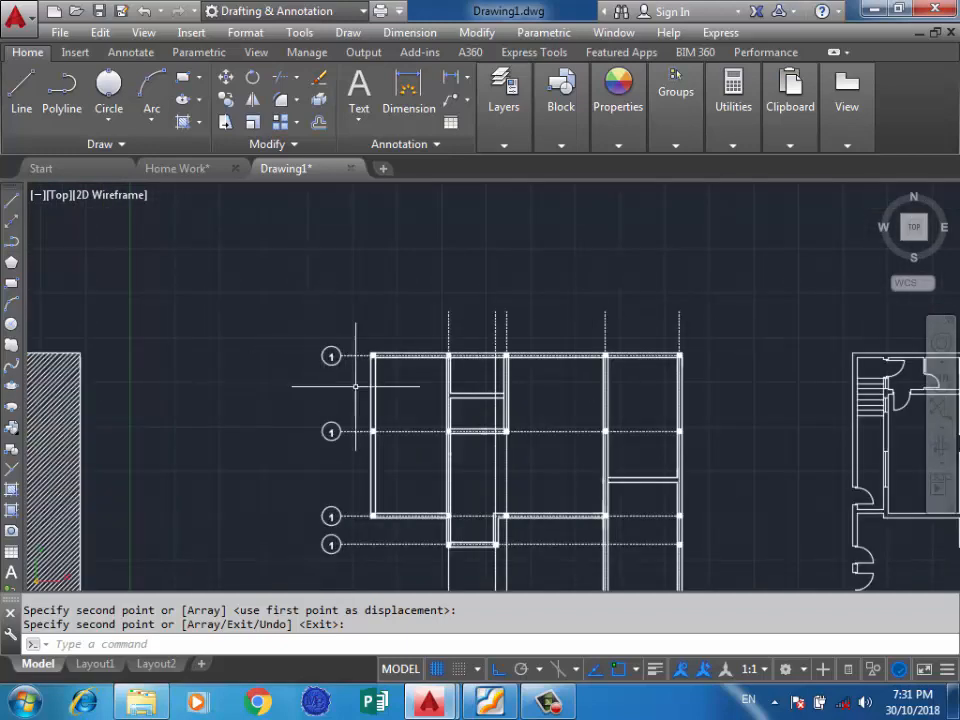
Step: Copy the leftmost dashed vertical centreline from its column's lower-left corner onto the left outer wall at the top-left column
{"action": "scroll", "coordinate": [446, 343], "scroll_direction": "up", "scroll_amount": 3}
{"action": "key", "text": "Return"}
{"action": "left_click", "coordinate": [480, 287]}
{"action": "left_click", "coordinate": [391, 289]}
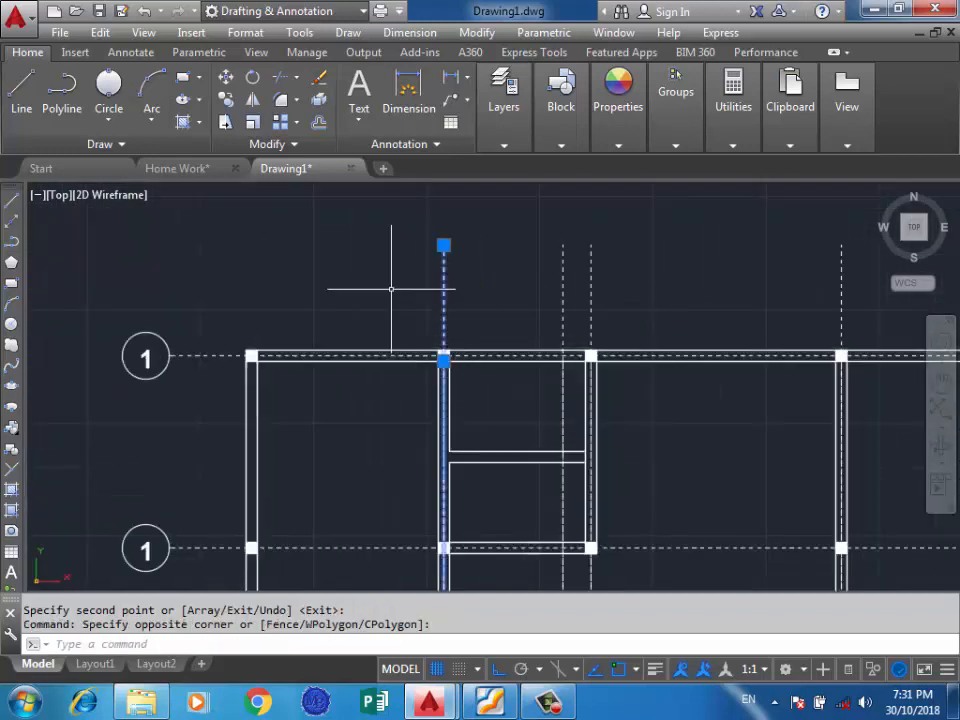
{"action": "type", "text": "co"}
{"action": "key", "text": "Return"}
{"action": "scroll", "coordinate": [440, 345], "scroll_direction": "up", "scroll_amount": 4}
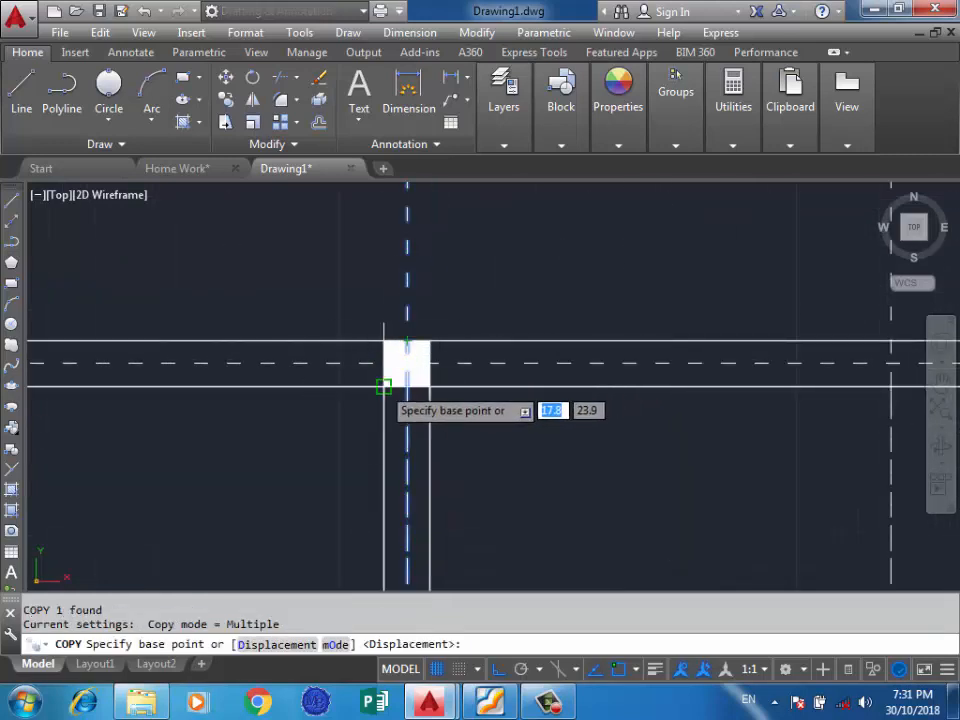
{"action": "left_click", "coordinate": [384, 386]}
{"action": "scroll", "coordinate": [582, 361], "scroll_direction": "down", "scroll_amount": 3}
{"action": "scroll", "coordinate": [207, 356], "scroll_direction": "up", "scroll_amount": 4}
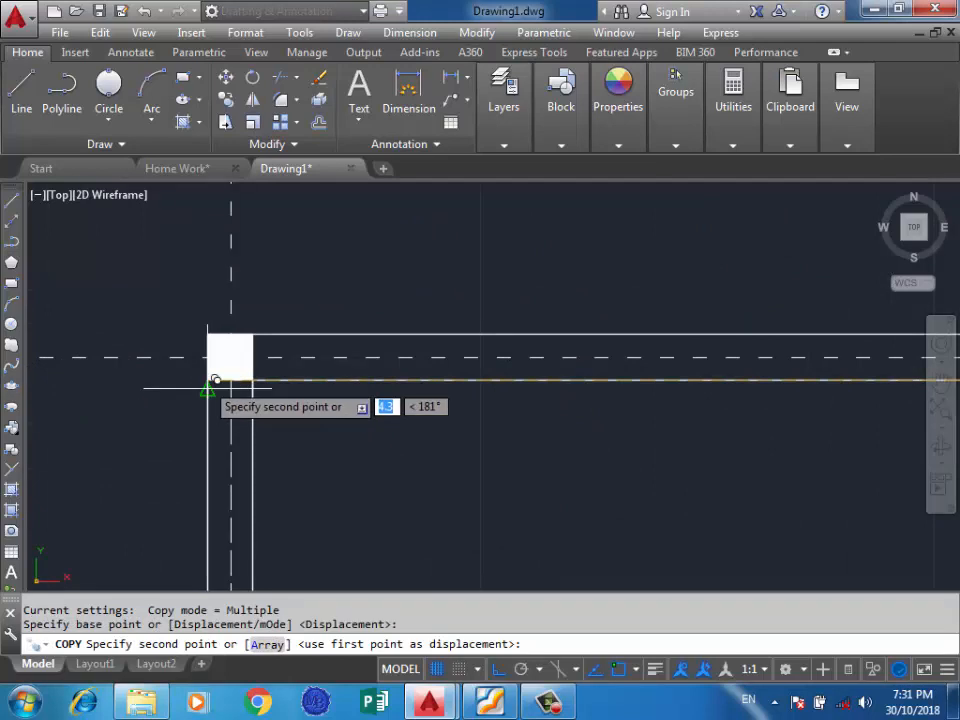
{"action": "left_click", "coordinate": [377, 340]}
{"action": "key", "text": "Return"}
{"action": "scroll", "coordinate": [377, 340], "scroll_direction": "down", "scroll_amount": 4}
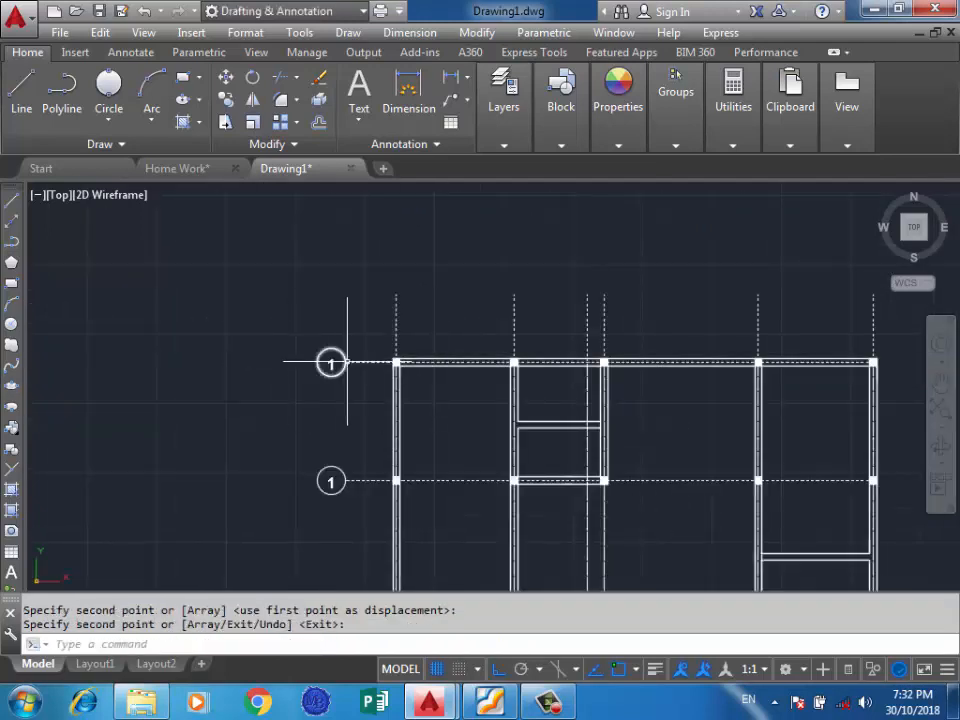
{"action": "scroll", "coordinate": [332, 360], "scroll_direction": "up", "scroll_amount": 4}
{"action": "left_click", "coordinate": [310, 308]}
{"action": "left_click", "coordinate": [263, 375]}
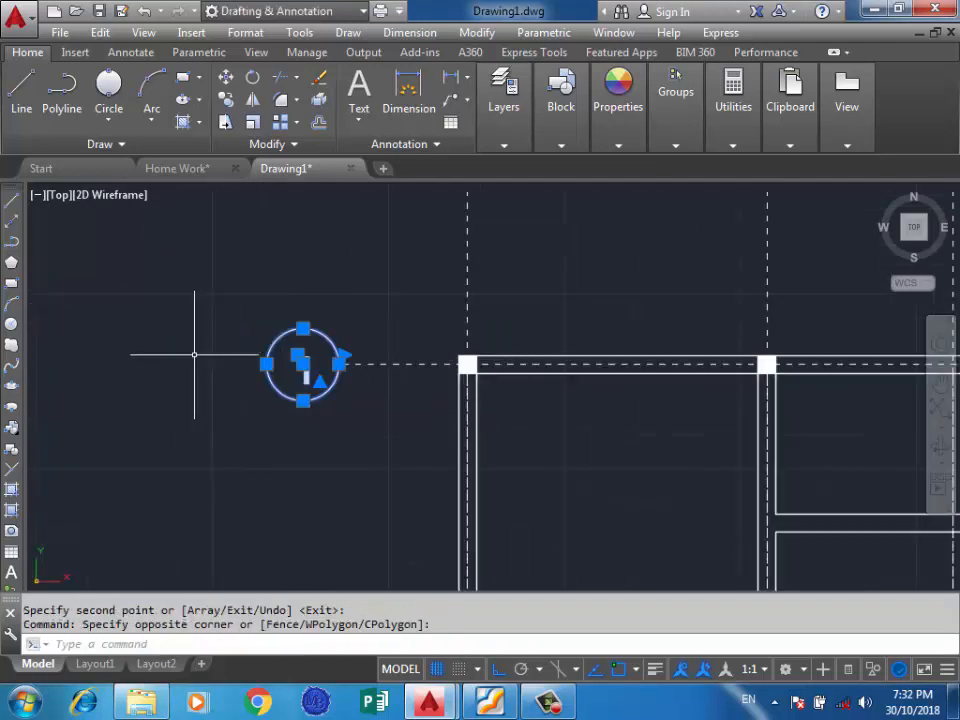
{"action": "scroll", "coordinate": [194, 354], "scroll_direction": "down", "scroll_amount": 5}
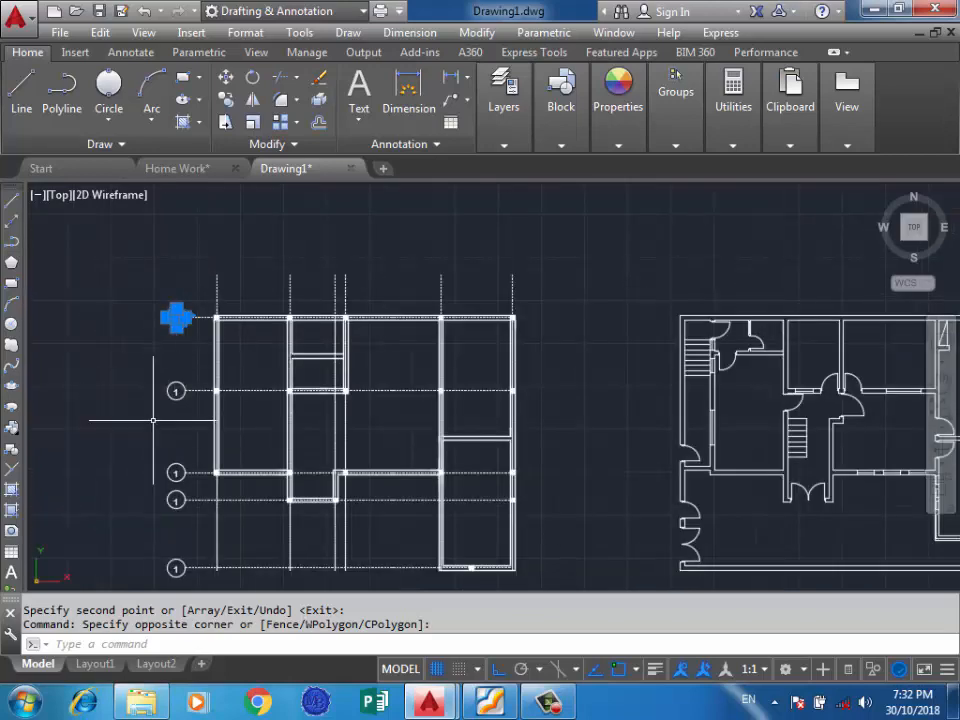
{"action": "scroll", "coordinate": [211, 496], "scroll_direction": "up", "scroll_amount": 4}
{"action": "scroll", "coordinate": [473, 367], "scroll_direction": "down", "scroll_amount": 2}
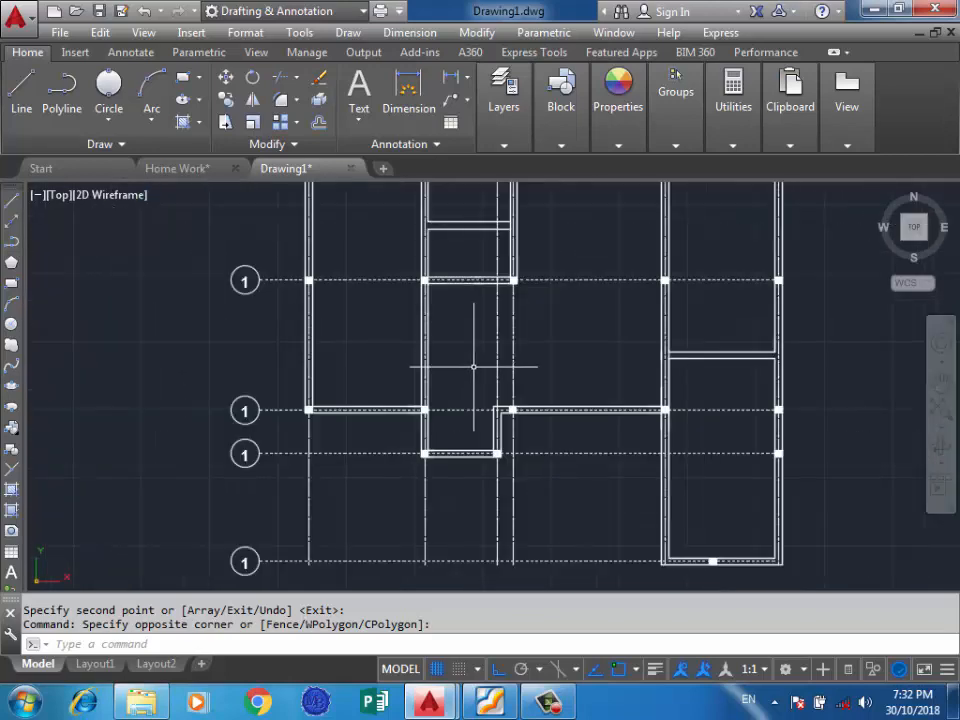
{"action": "scroll", "coordinate": [473, 367], "scroll_direction": "down", "scroll_amount": 2}
{"action": "scroll", "coordinate": [405, 409], "scroll_direction": "up", "scroll_amount": 2}
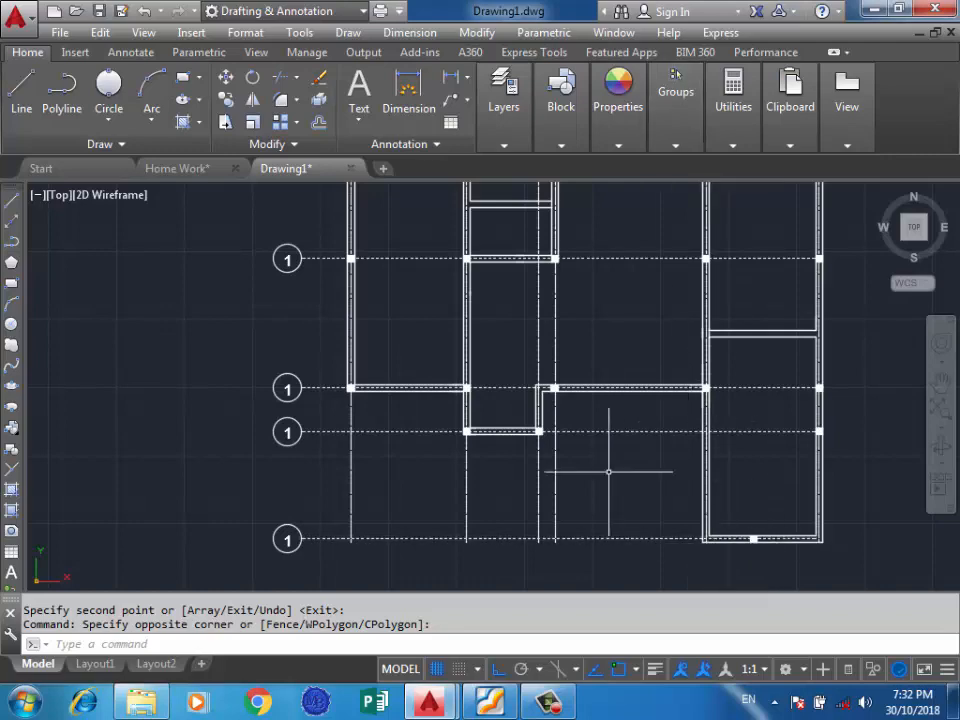
{"action": "scroll", "coordinate": [584, 577], "scroll_direction": "down", "scroll_amount": 2}
{"action": "scroll", "coordinate": [705, 532], "scroll_direction": "up", "scroll_amount": 5}
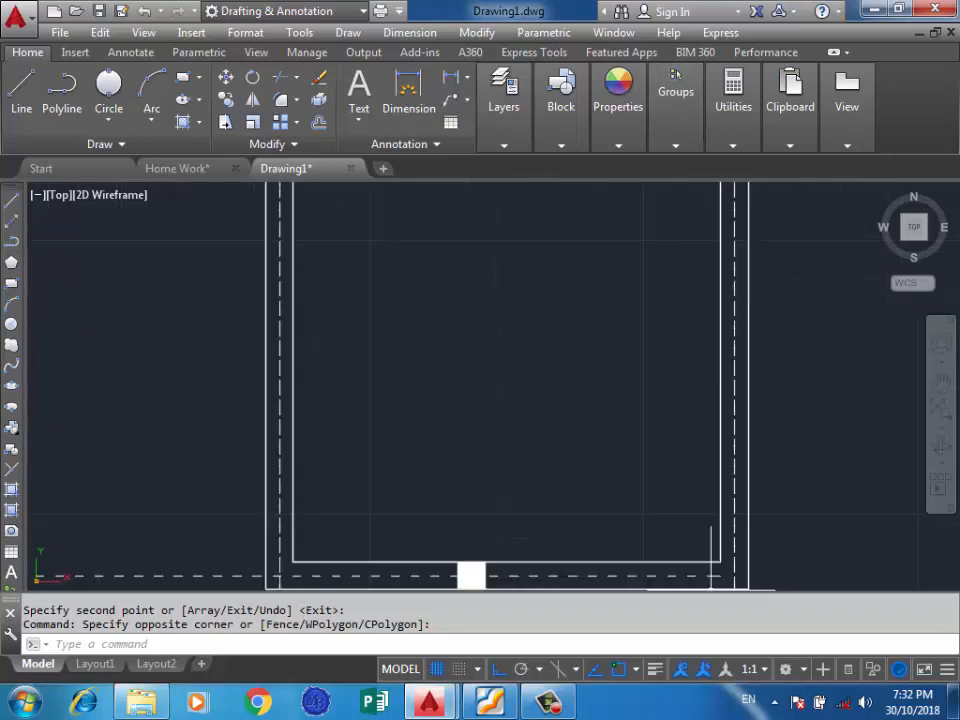
{"action": "scroll", "coordinate": [707, 493], "scroll_direction": "down", "scroll_amount": 2}
{"action": "scroll", "coordinate": [680, 440], "scroll_direction": "up", "scroll_amount": 2}
{"action": "key", "text": "Escape"}
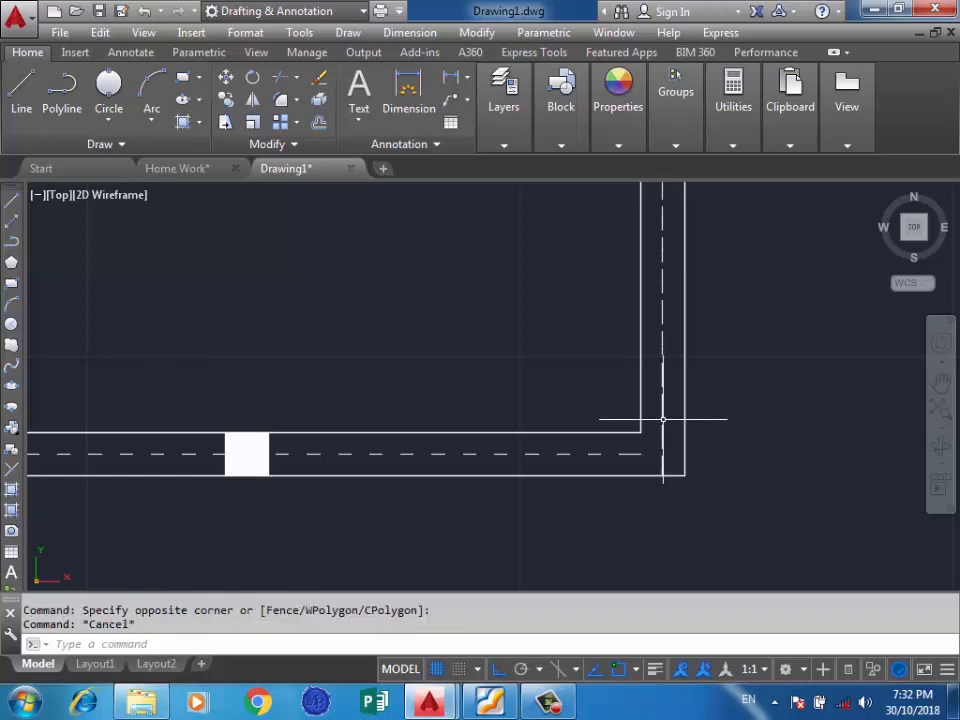
Step: Copy the right outer wall's dashed centreline from its lower end to the lower midpoint of the bottom-wall column
{"action": "left_click", "coordinate": [677, 420]}
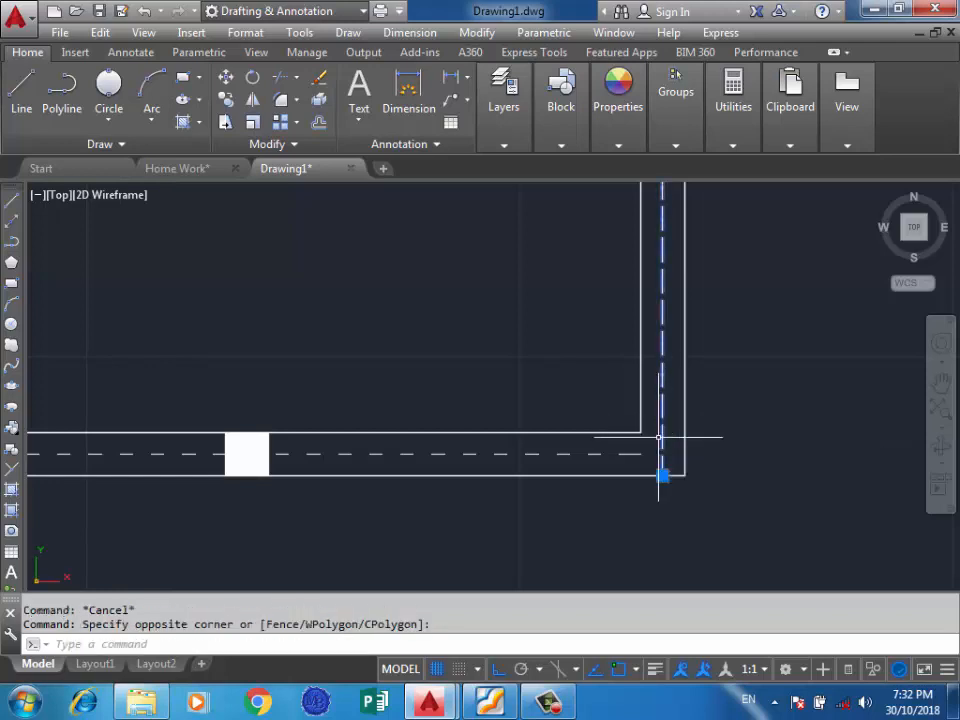
{"action": "type", "text": "co"}
{"action": "key", "text": "Return"}
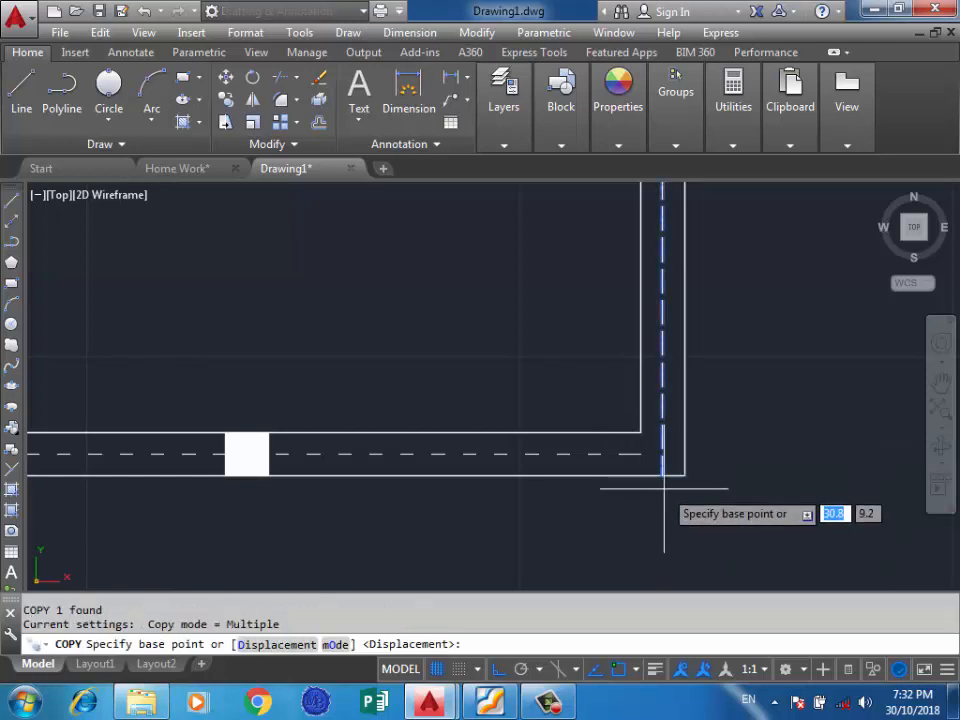
{"action": "left_click", "coordinate": [662, 475]}
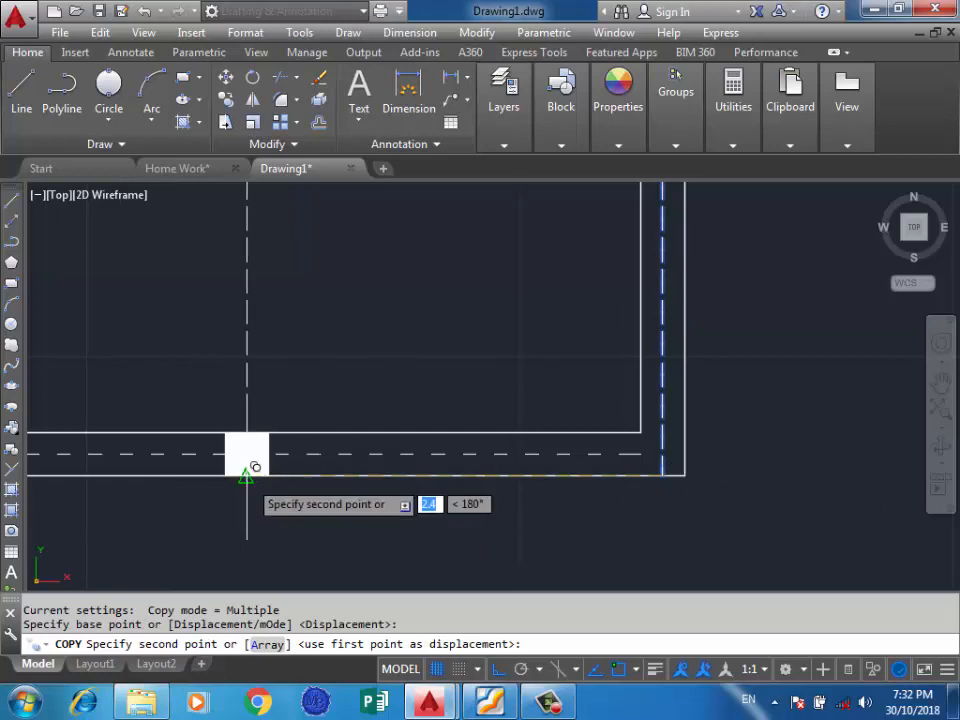
{"action": "left_click", "coordinate": [247, 475]}
{"action": "key", "text": "Return"}
{"action": "scroll", "coordinate": [630, 505], "scroll_direction": "down", "scroll_amount": 6}
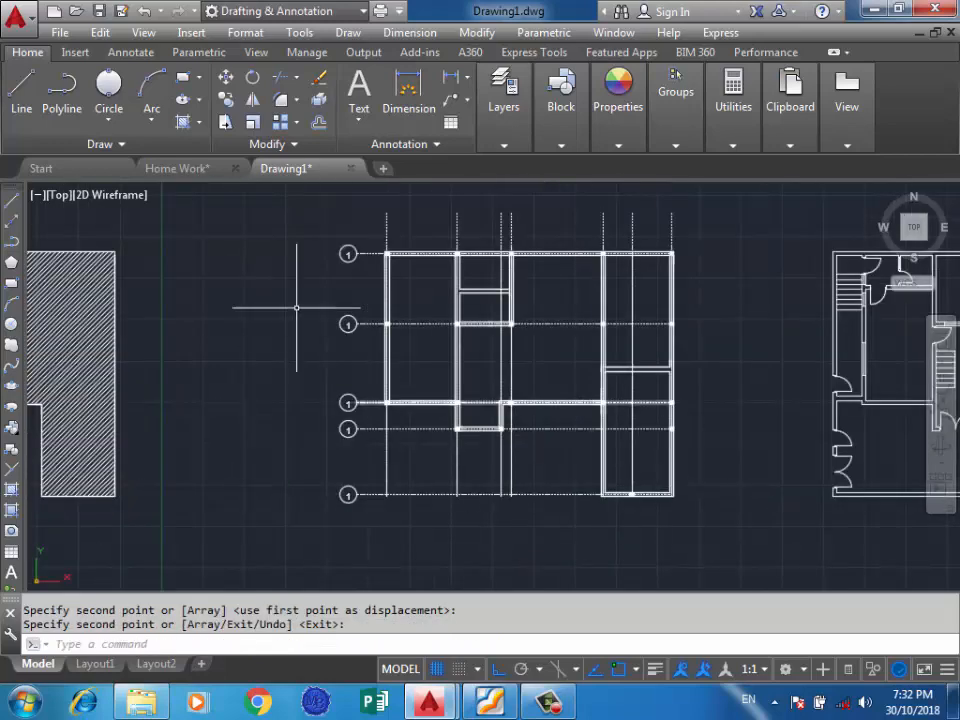
{"action": "scroll", "coordinate": [350, 258], "scroll_direction": "up", "scroll_amount": 6}
{"action": "scroll", "coordinate": [336, 295], "scroll_direction": "up", "scroll_amount": 4}
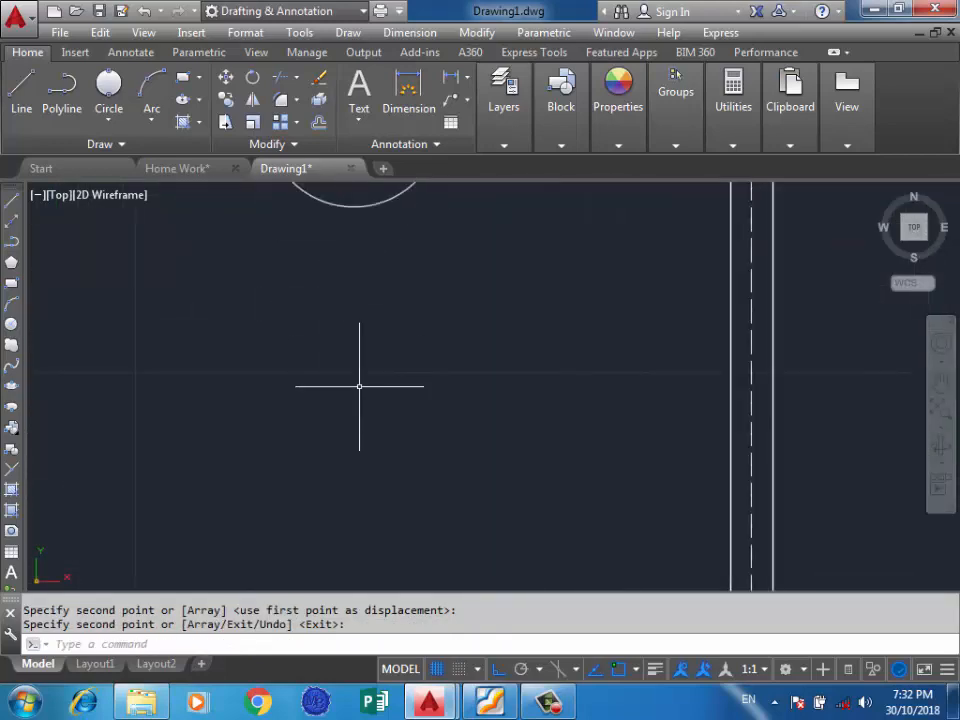
{"action": "scroll", "coordinate": [359, 386], "scroll_direction": "down", "scroll_amount": 4}
{"action": "scroll", "coordinate": [362, 290], "scroll_direction": "up", "scroll_amount": 4}
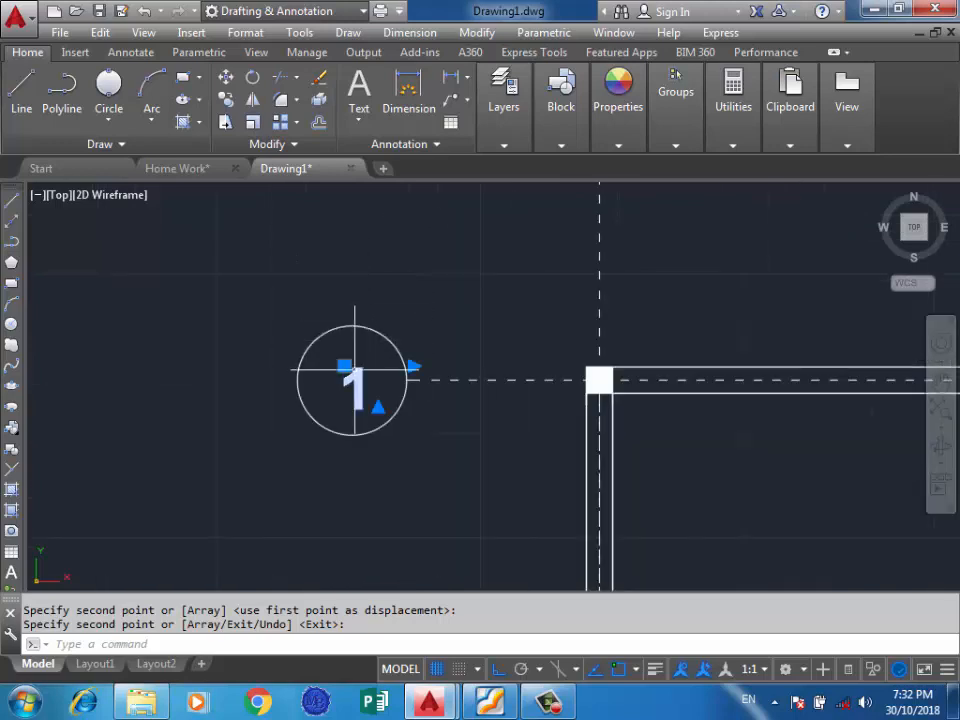
{"action": "key", "text": "Escape"}
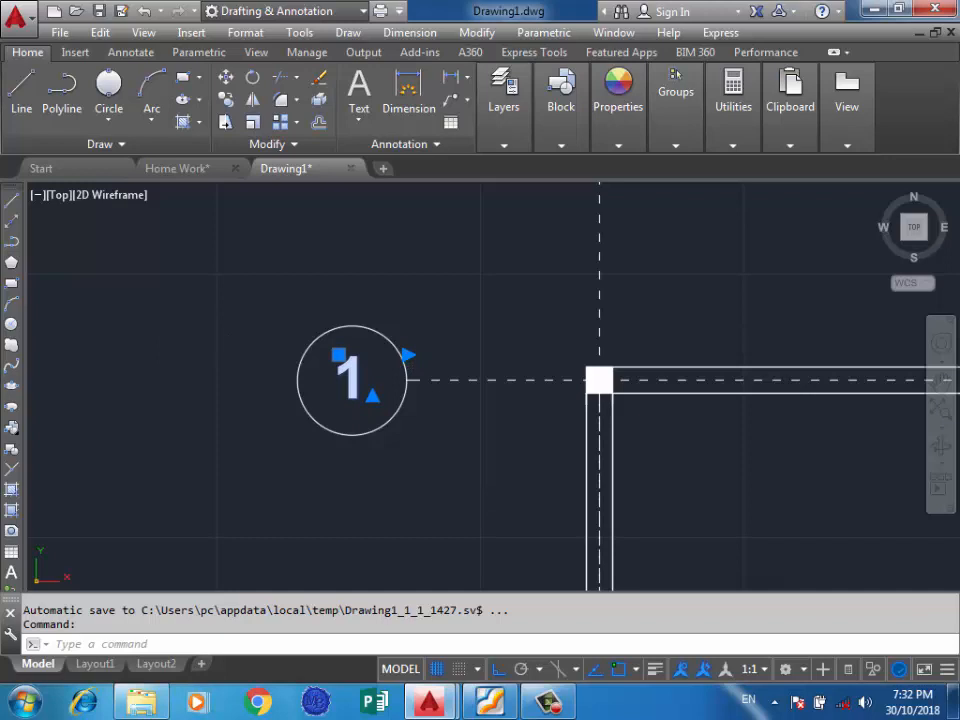
{"action": "key", "text": "Escape"}
{"action": "left_click", "coordinate": [356, 296]}
{"action": "left_click", "coordinate": [223, 505]}
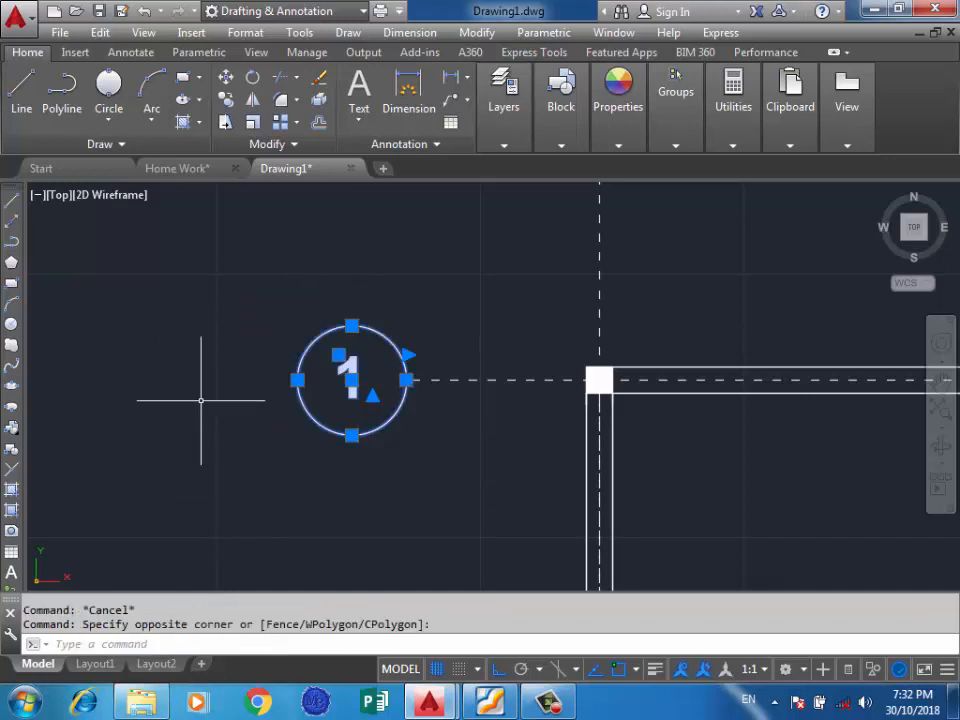
{"action": "type", "text": "io"}
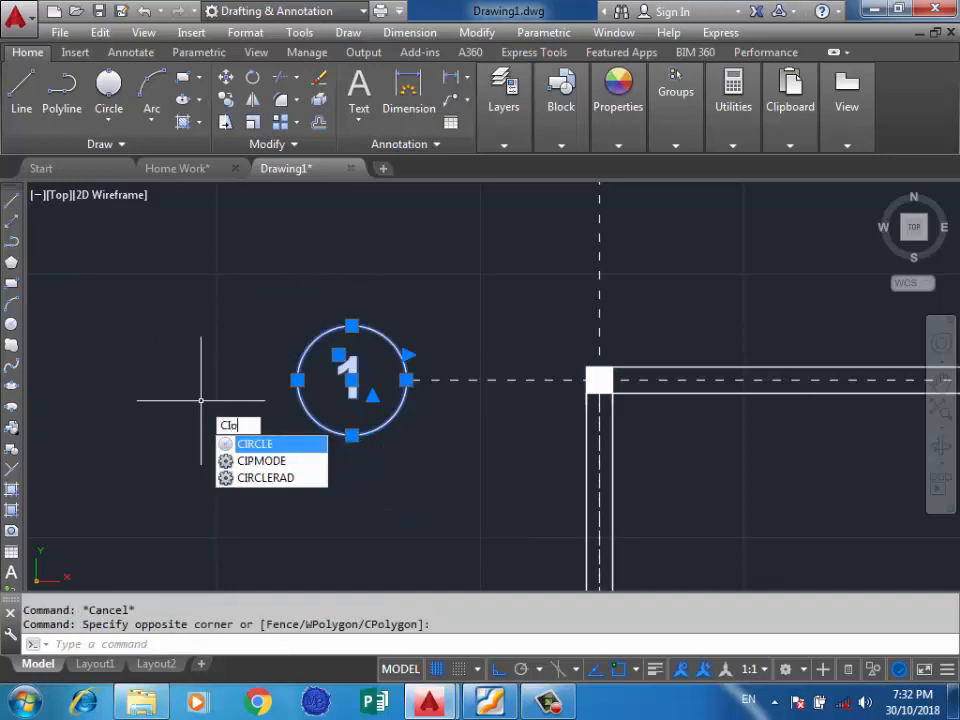
{"action": "key", "text": "Return"}
{"action": "type", "text": "co"}
{"action": "key", "text": "Return"}
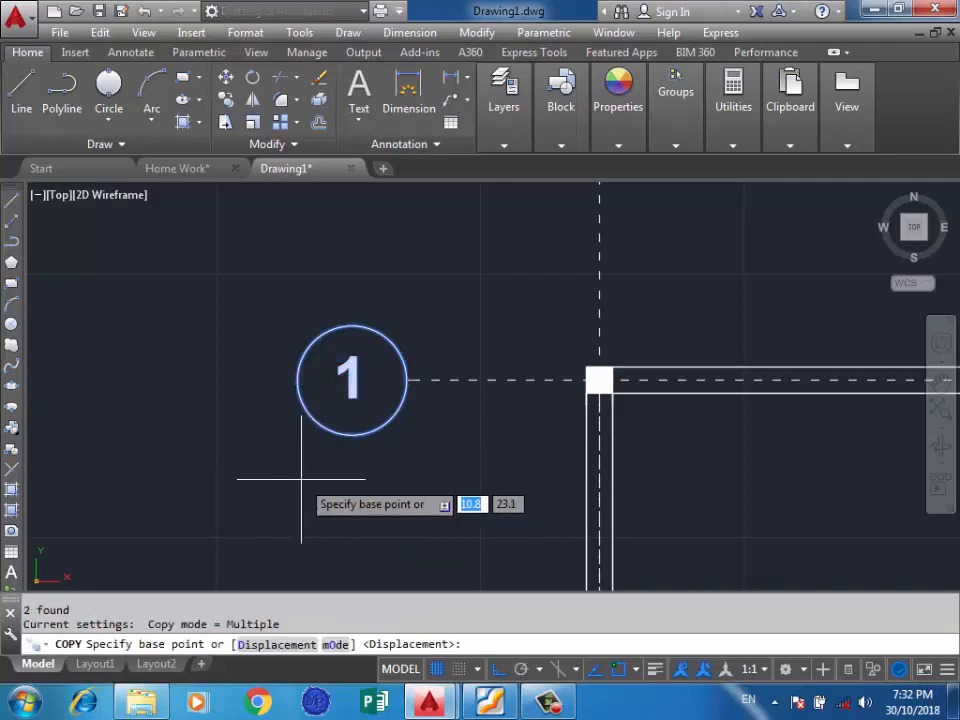
{"action": "key", "text": "Escape"}
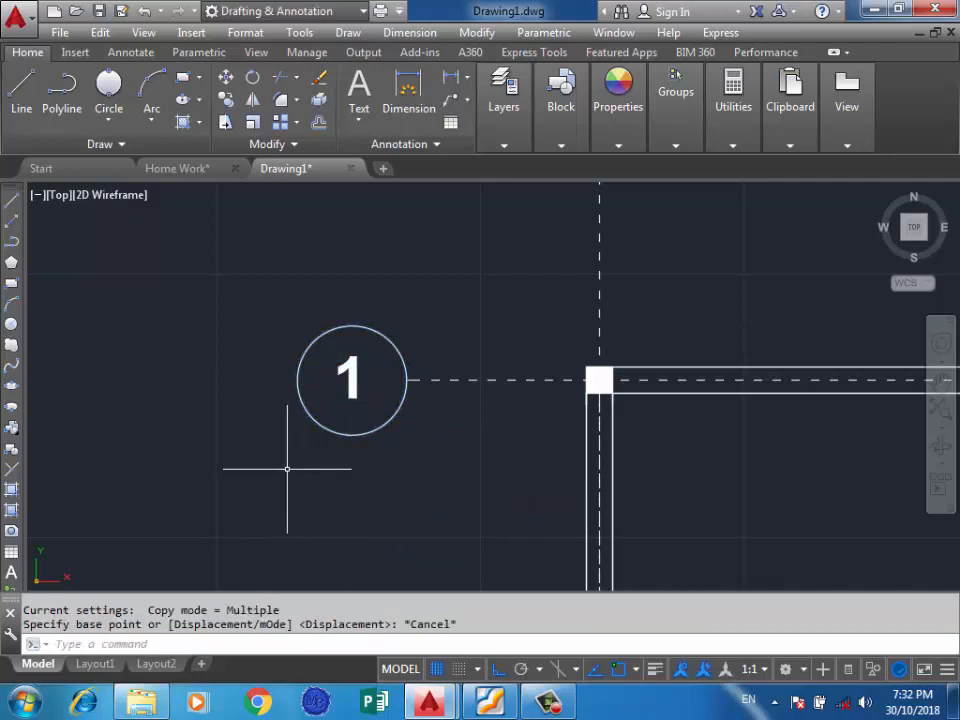
Step: Copy the top row's numbered grid bubble from its bottom quadrant onto the upper end of the leftmost vertical centreline
{"action": "type", "text": "co"}
{"action": "key", "text": "Return"}
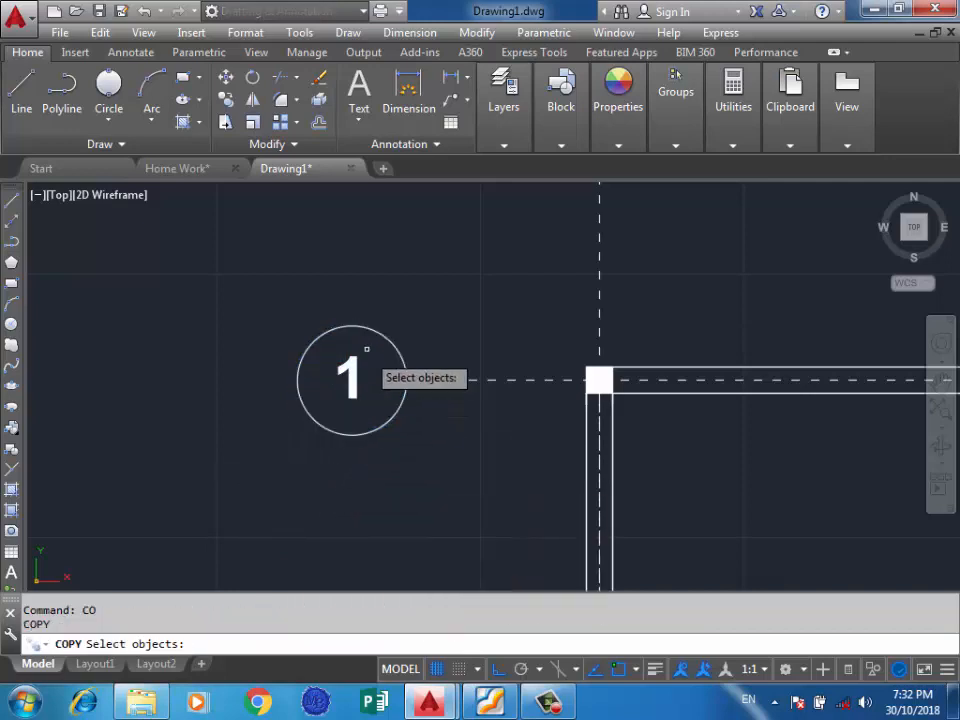
{"action": "left_click", "coordinate": [377, 321]}
{"action": "left_click", "coordinate": [315, 495]}
{"action": "key", "text": "Return"}
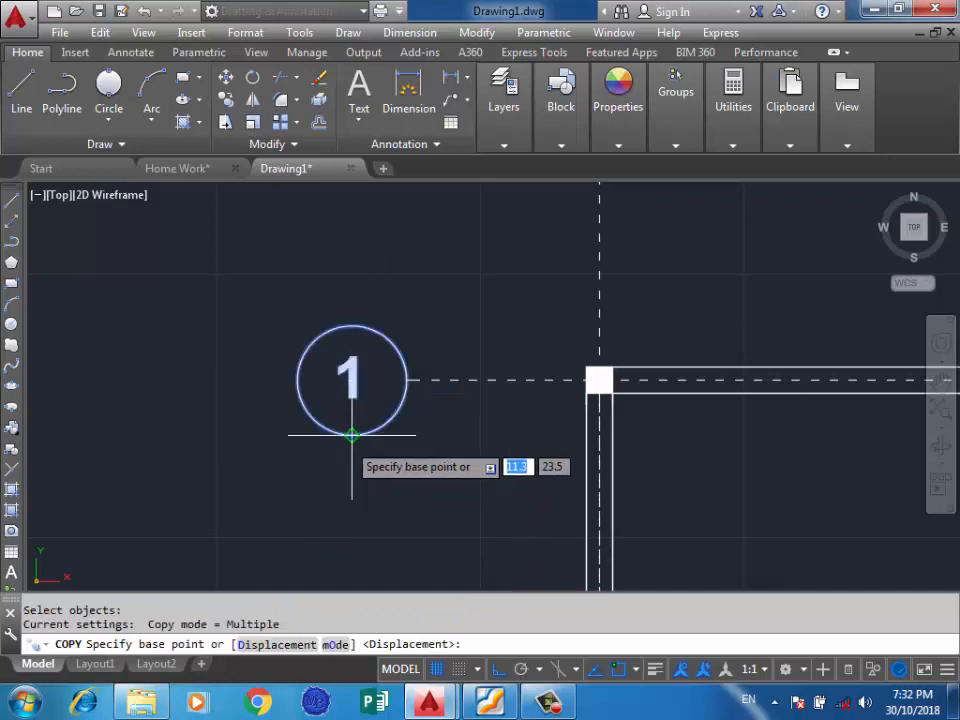
{"action": "left_click", "coordinate": [352, 435]}
{"action": "scroll", "coordinate": [403, 381], "scroll_direction": "down", "scroll_amount": 8}
{"action": "scroll", "coordinate": [400, 405], "scroll_direction": "up", "scroll_amount": 8}
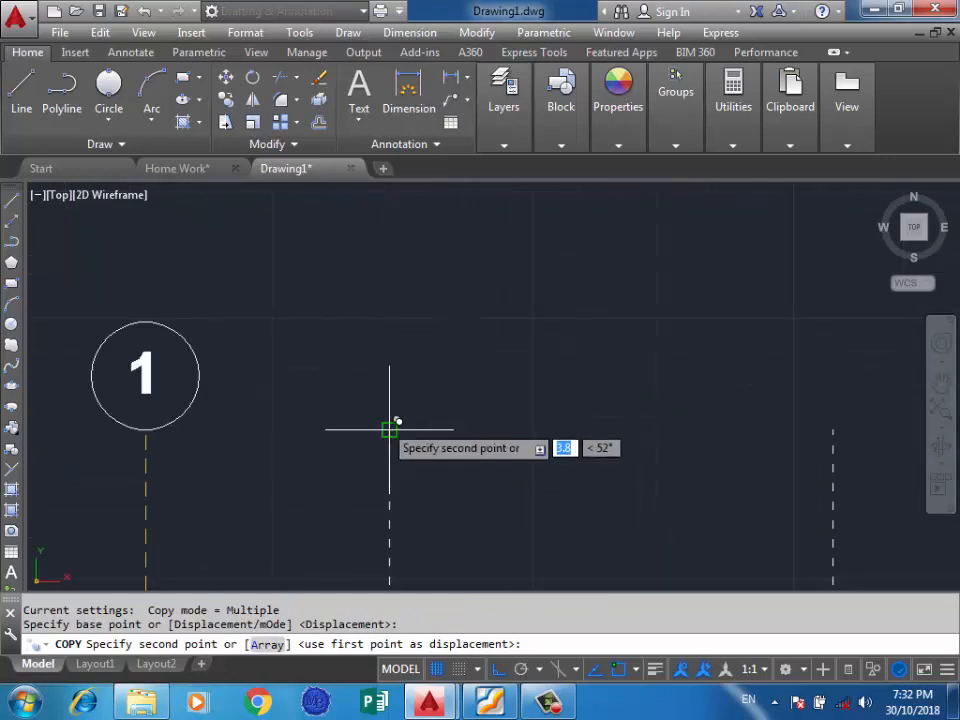
{"action": "scroll", "coordinate": [330, 380], "scroll_direction": "down", "scroll_amount": 4}
{"action": "scroll", "coordinate": [360, 370], "scroll_direction": "up", "scroll_amount": 2}
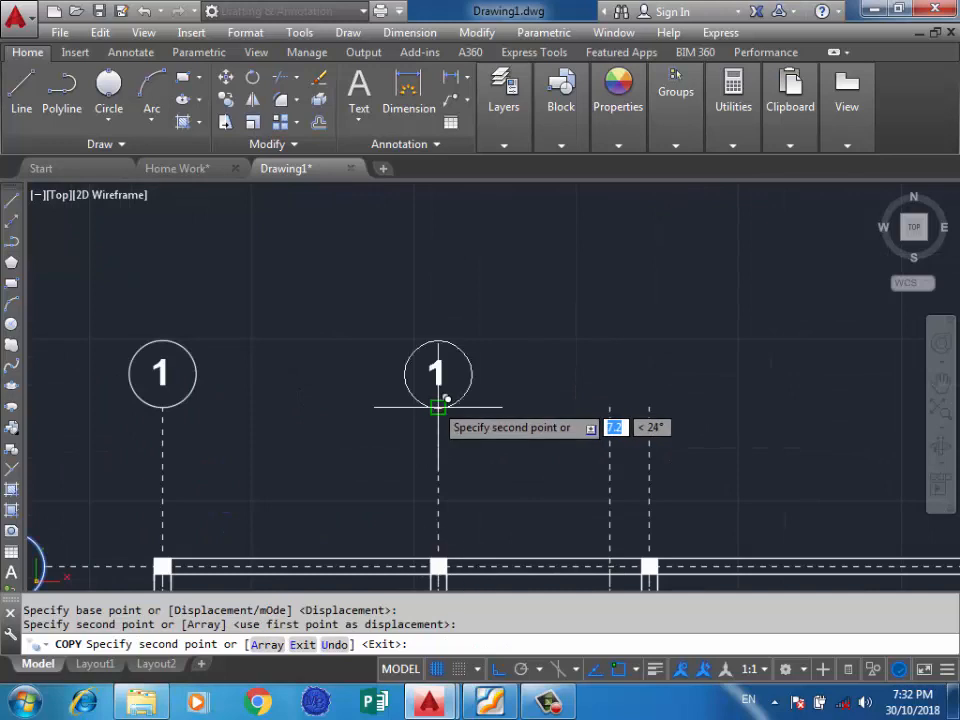
Step: Place further bubble copies on the remaining vertical centrelines' upper ends, skipping the one closely spaced beside the third column
{"action": "left_click", "coordinate": [438, 407]}
{"action": "left_click", "coordinate": [649, 406]}
{"action": "scroll", "coordinate": [460, 370], "scroll_direction": "down", "scroll_amount": 2}
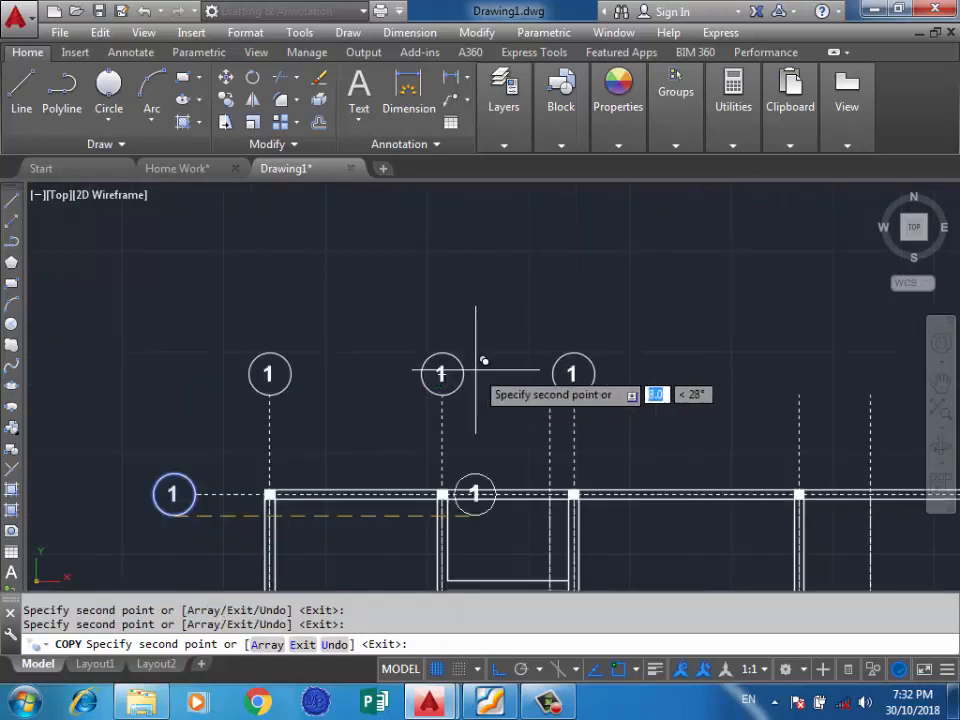
{"action": "left_click", "coordinate": [799, 395]}
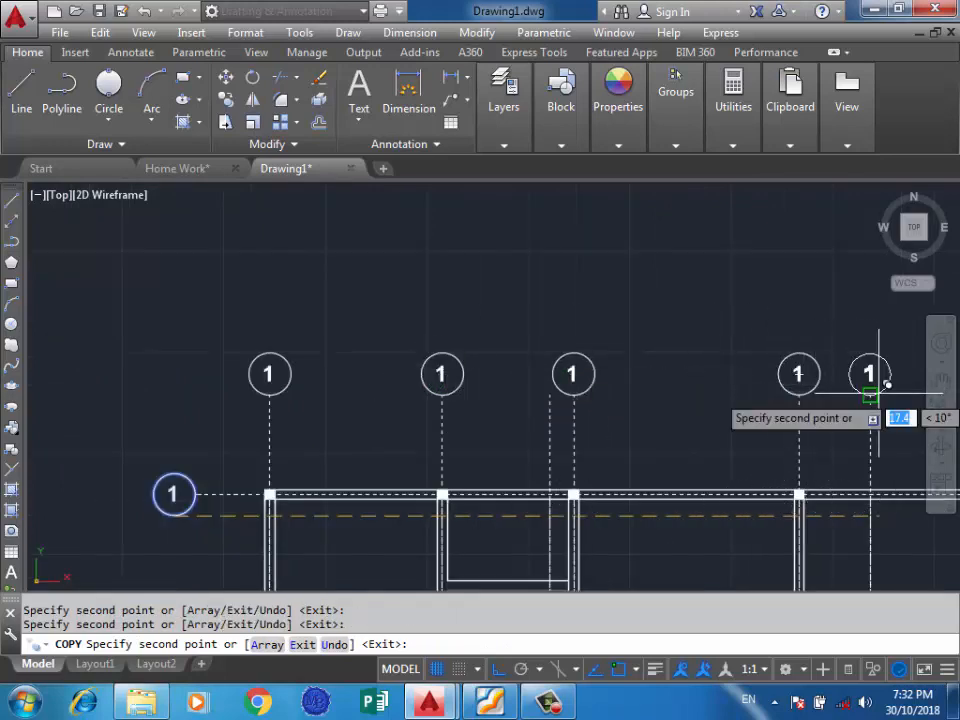
{"action": "scroll", "coordinate": [621, 336], "scroll_direction": "down", "scroll_amount": 4}
{"action": "scroll", "coordinate": [724, 366], "scroll_direction": "up", "scroll_amount": 6}
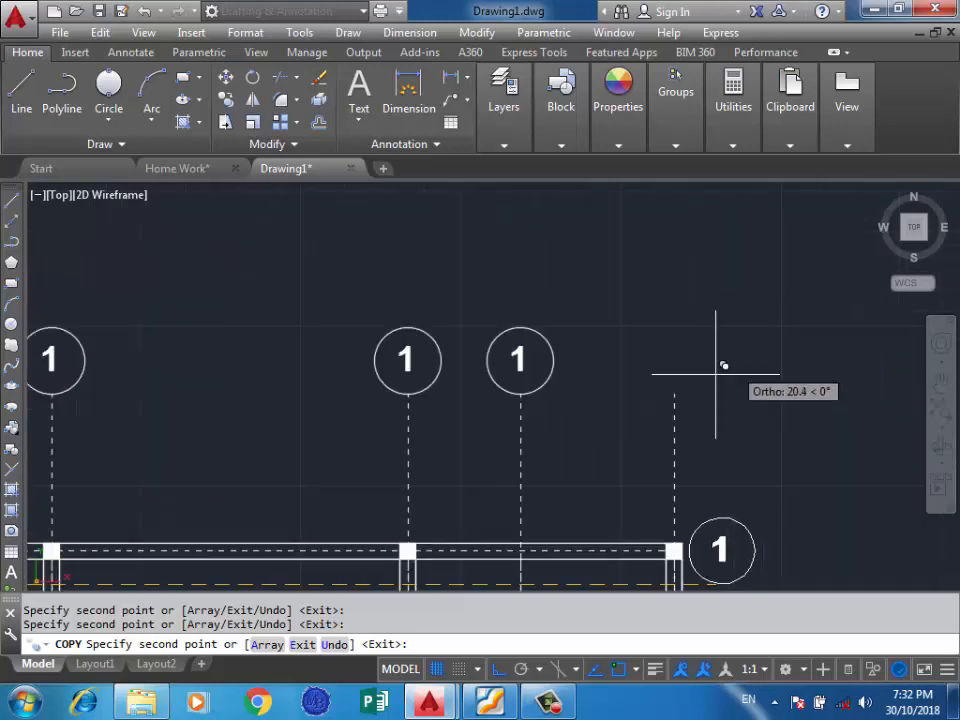
{"action": "left_click", "coordinate": [673, 392]}
{"action": "scroll", "coordinate": [660, 370], "scroll_direction": "down", "scroll_amount": 3}
{"action": "key", "text": "Return"}
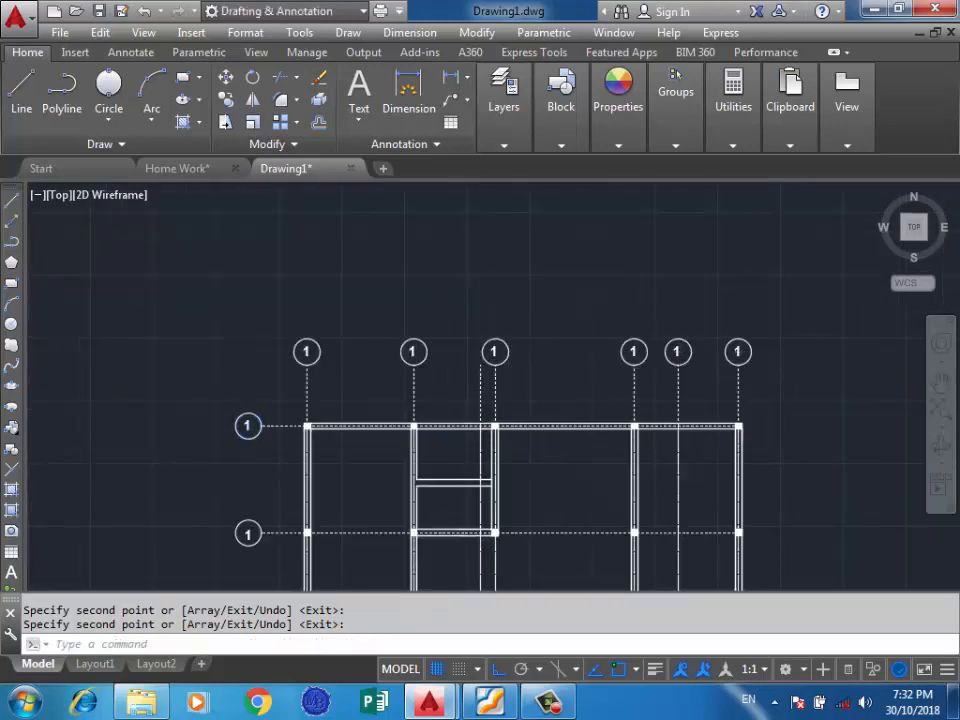
Step: Shorten the unlabelled vertical centreline beside the third column so its upper end sits a little above the top wall
{"action": "scroll", "coordinate": [464, 361], "scroll_direction": "up", "scroll_amount": 6}
{"action": "left_click", "coordinate": [531, 420]}
{"action": "left_click", "coordinate": [500, 370]}
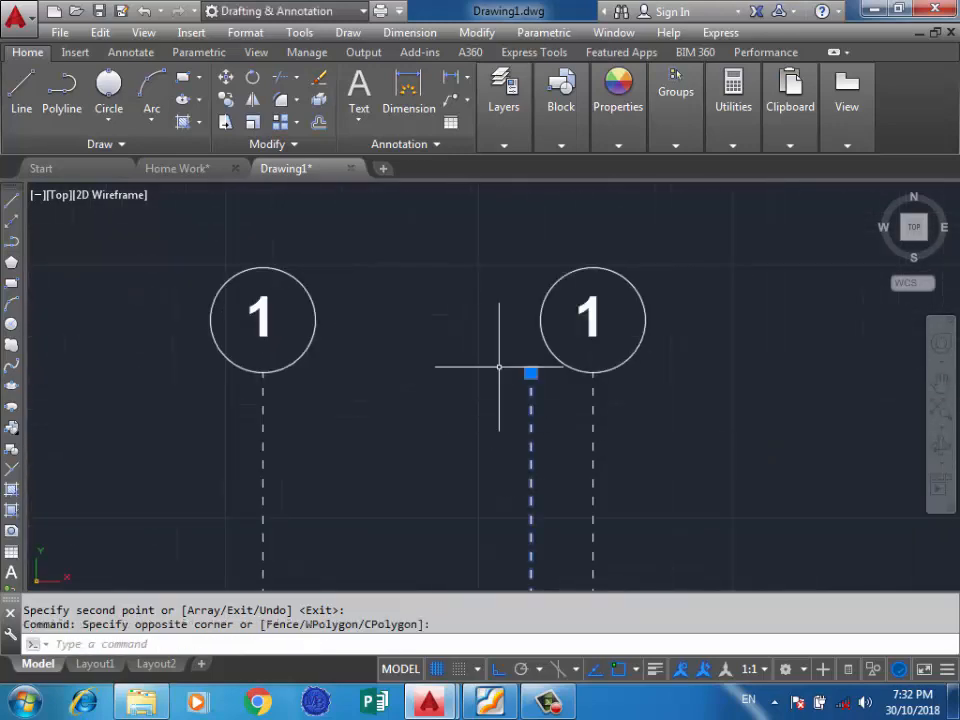
{"action": "scroll", "coordinate": [549, 295], "scroll_direction": "down", "scroll_amount": 2}
{"action": "left_click", "coordinate": [538, 343]}
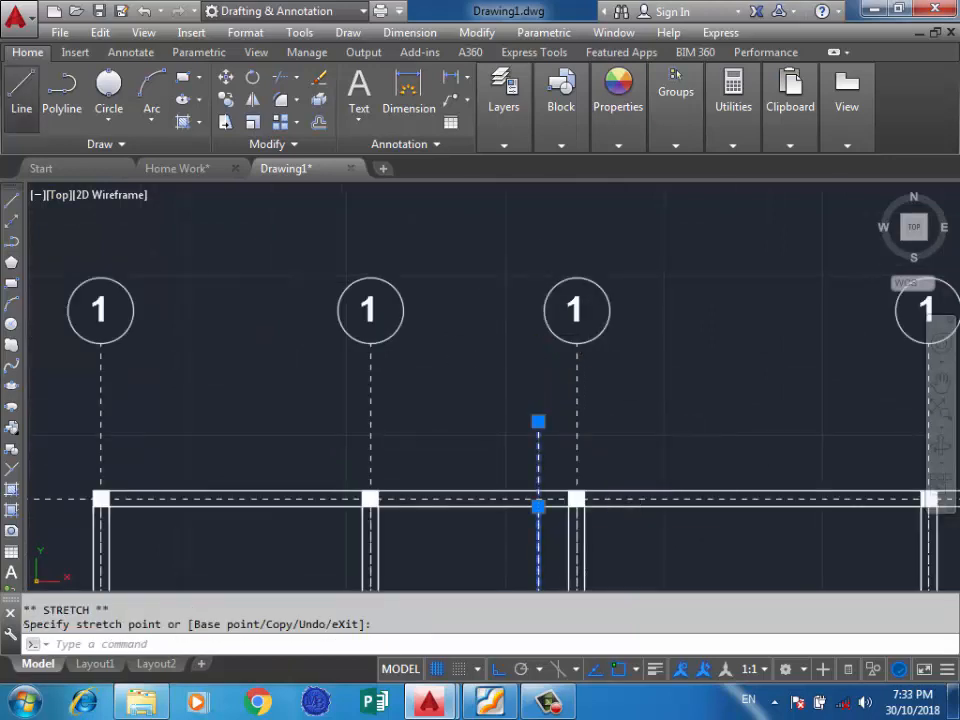
Step: Draw a jogged line from the shortened centreline's upper end, about 0.9 to the left and straight up to bubble height
{"action": "left_click", "coordinate": [21, 88]}
{"action": "left_click", "coordinate": [538, 421]}
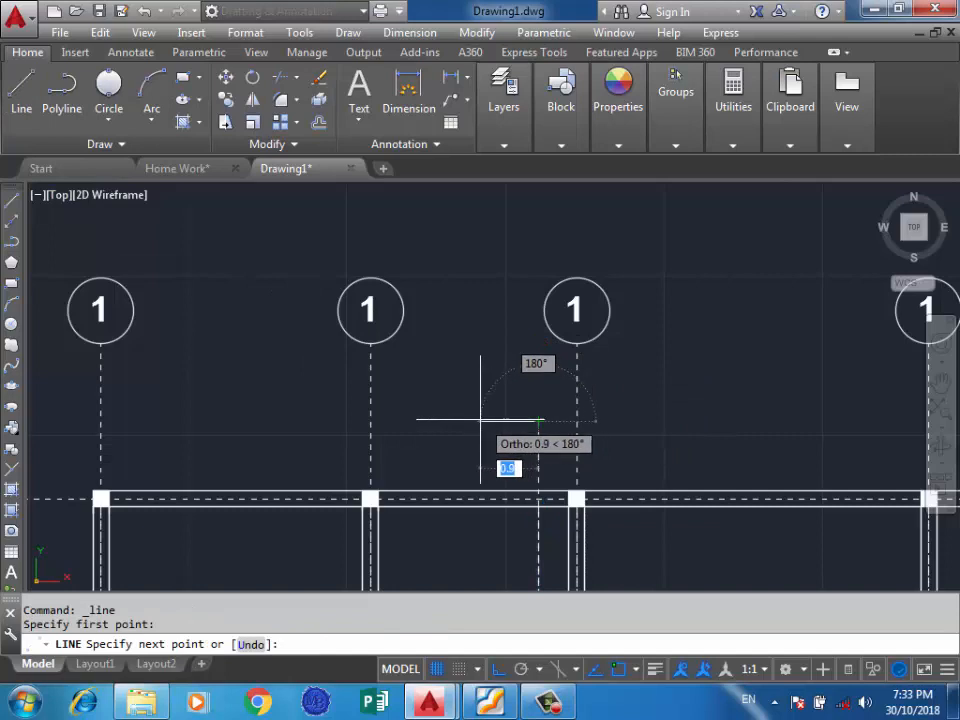
{"action": "left_click", "coordinate": [478, 421]}
{"action": "left_click", "coordinate": [478, 296]}
{"action": "key", "text": "Return"}
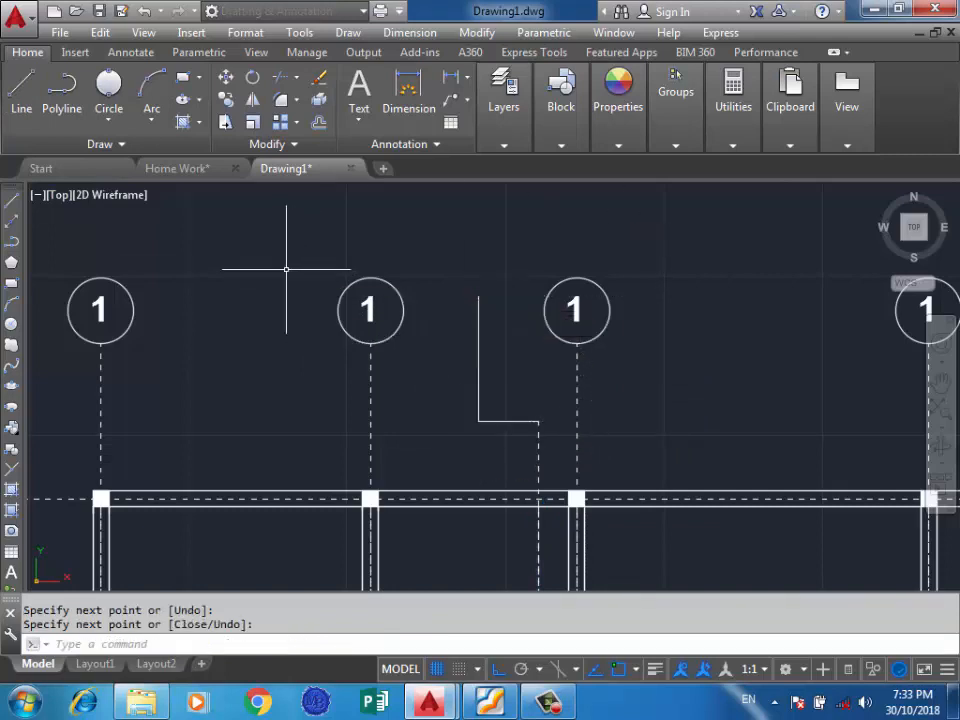
Step: Set the linetype of both jog segments to ACAD_ISO03W100
{"action": "left_click", "coordinate": [502, 388]}
{"action": "left_click", "coordinate": [474, 432]}
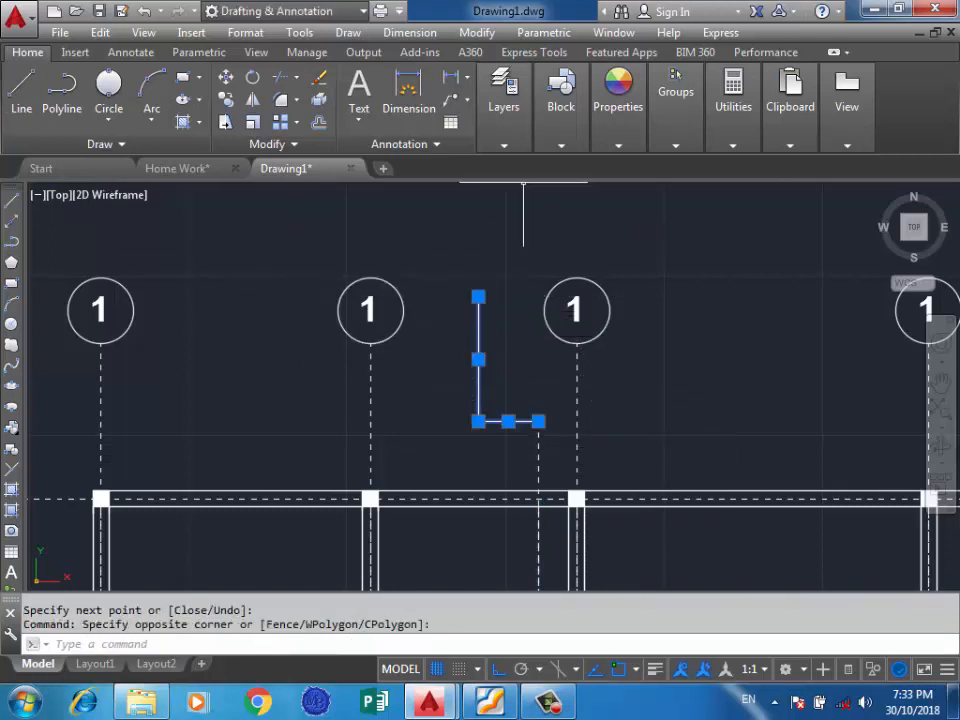
{"action": "mouse_move", "coordinate": [618, 110]}
{"action": "left_click", "coordinate": [750, 211]}
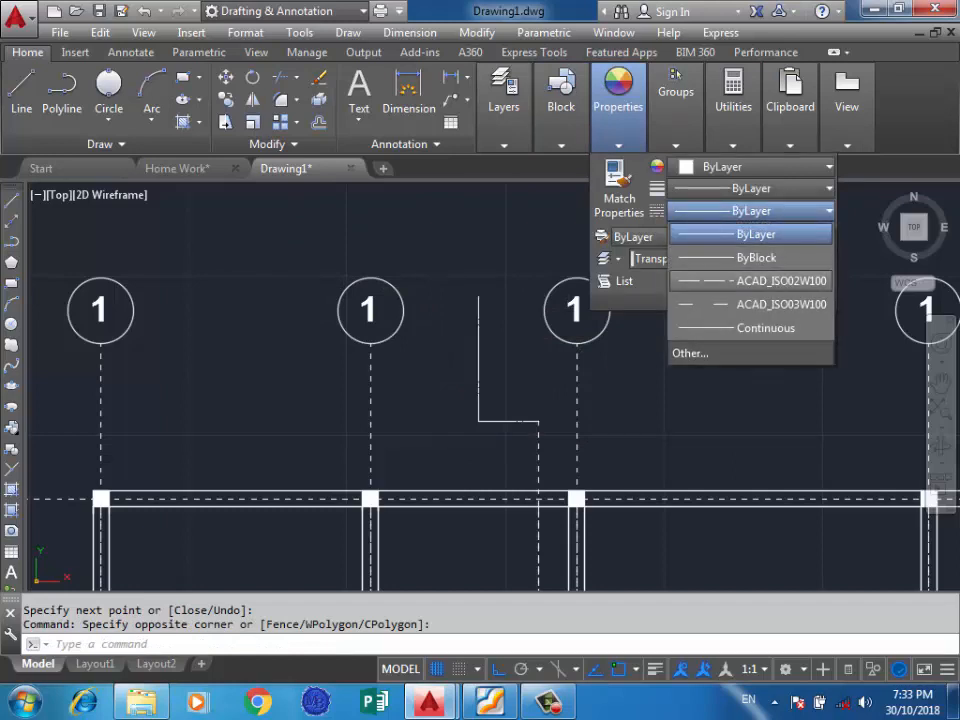
{"action": "left_click", "coordinate": [780, 304]}
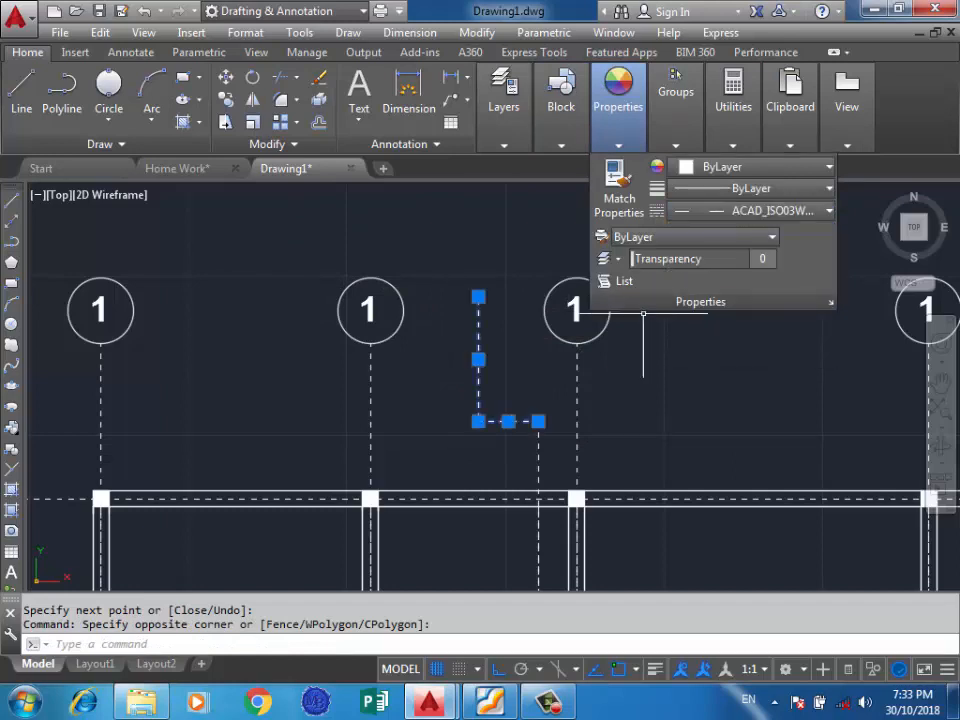
{"action": "key", "text": "Escape"}
Step: Copy the second column's grid bubble from its bottom quadrant horizontally onto the jogged centreline
{"action": "left_click", "coordinate": [422, 262]}
{"action": "left_click", "coordinate": [328, 311]}
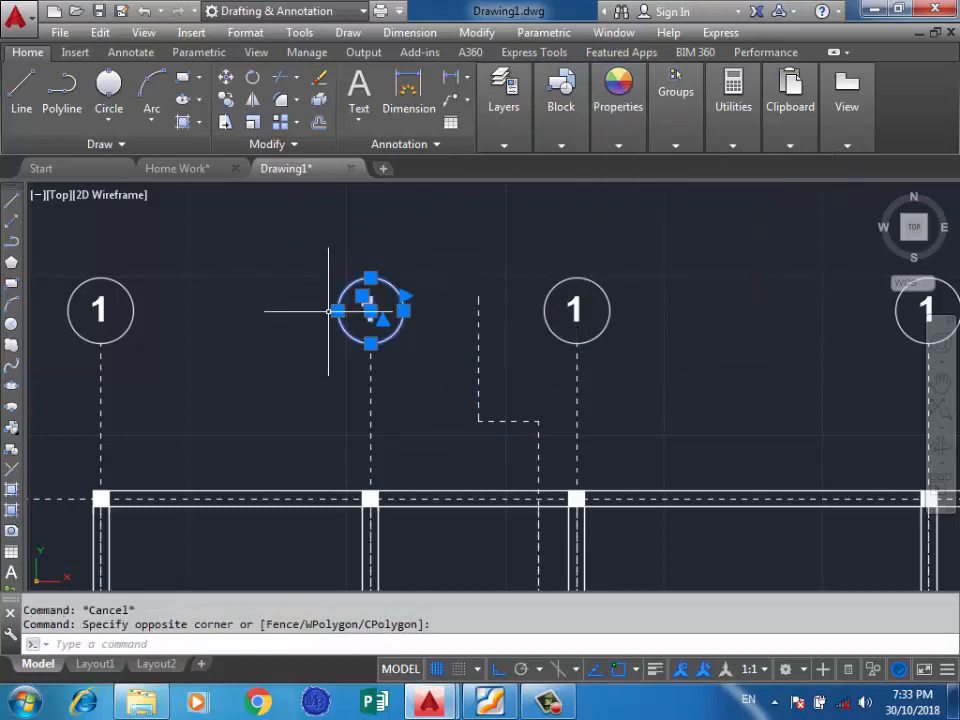
{"action": "type", "text": "co"}
{"action": "key", "text": "Return"}
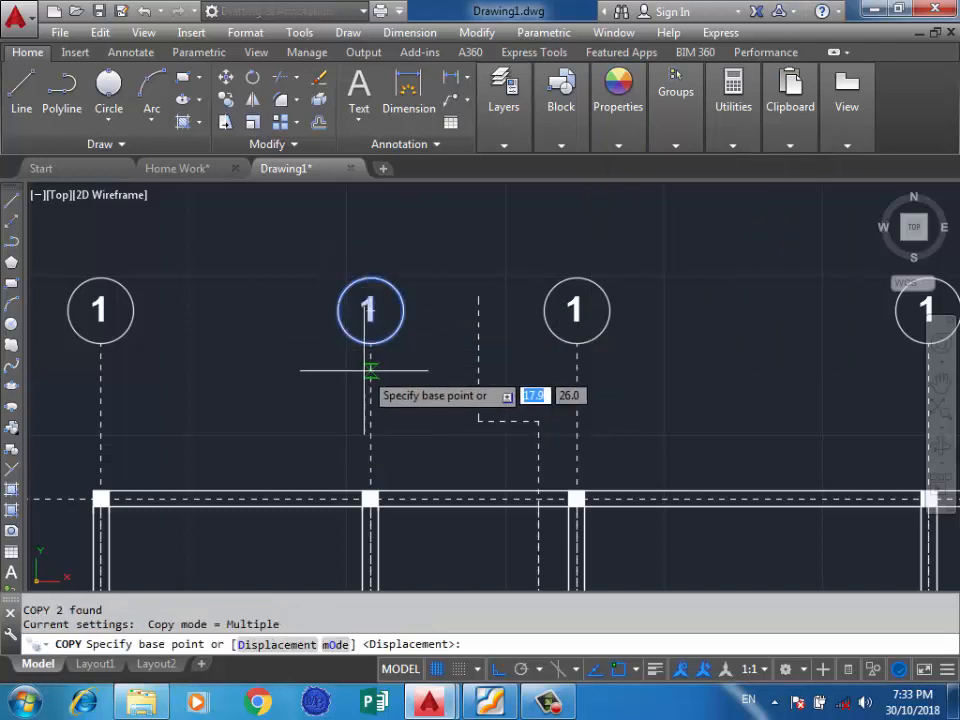
{"action": "left_click", "coordinate": [370, 342]}
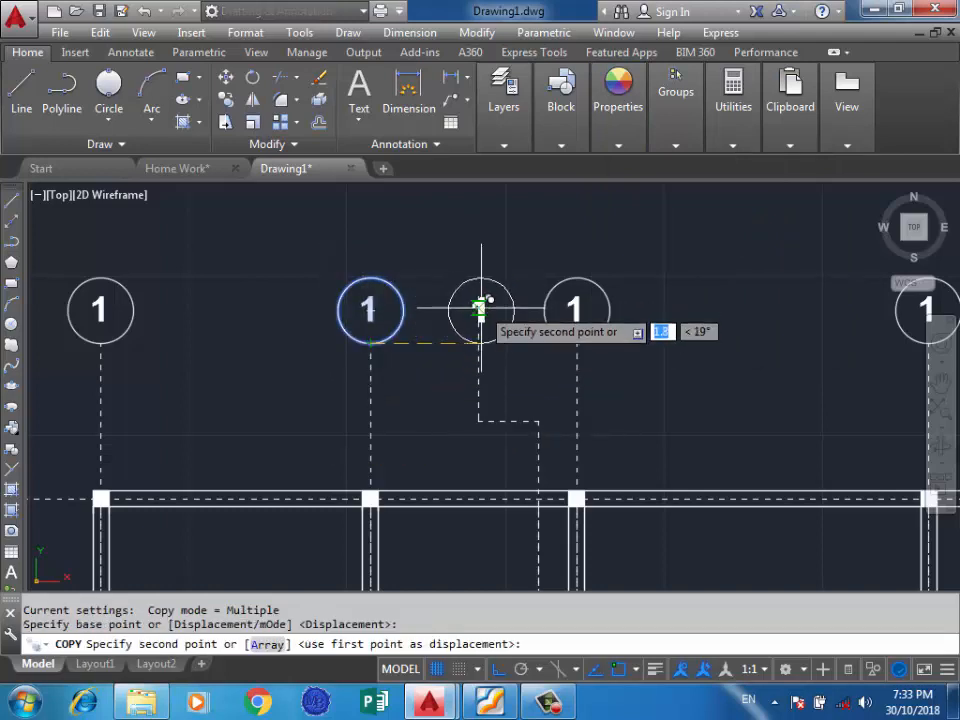
{"action": "left_click", "coordinate": [478, 342]}
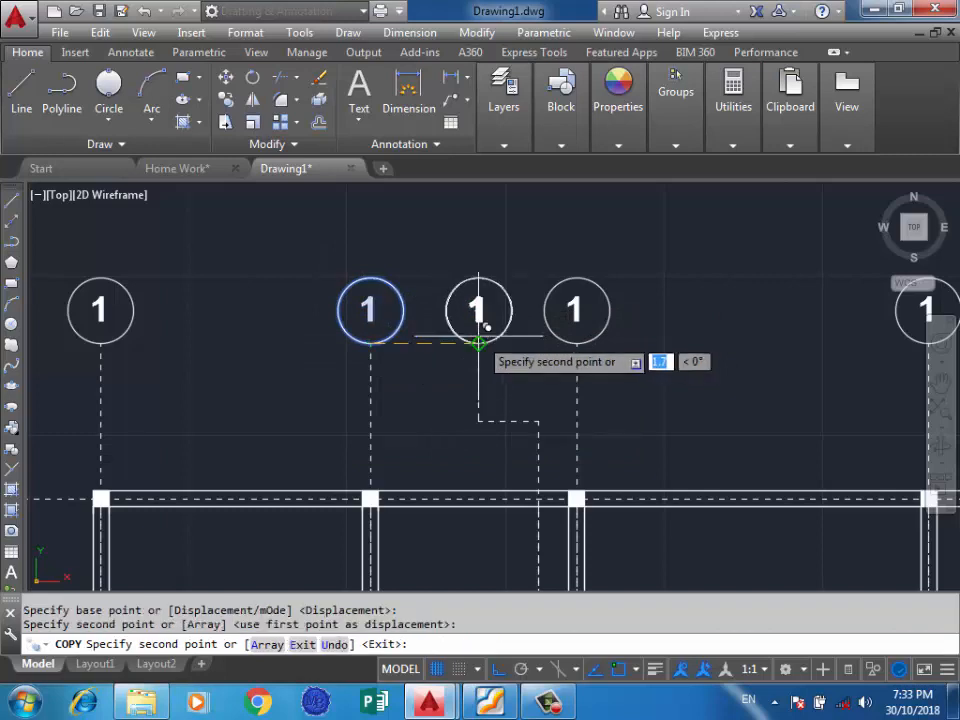
{"action": "key", "text": "Escape"}
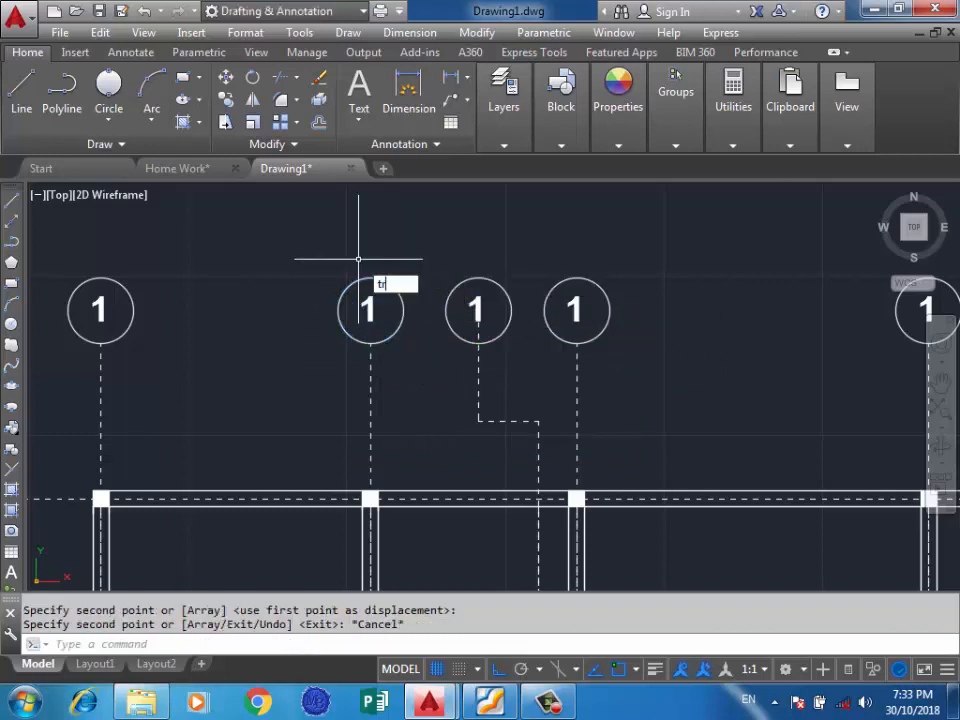
Step: Trim the jogged centreline at its grid bubble and delete the leftover segment inside the circle
{"action": "type", "text": "tr"}
{"action": "key", "text": "Return"}
{"action": "key", "text": "Return"}
{"action": "scroll", "coordinate": [487, 327], "scroll_direction": "up", "scroll_amount": 4}
{"action": "left_click", "coordinate": [489, 328]}
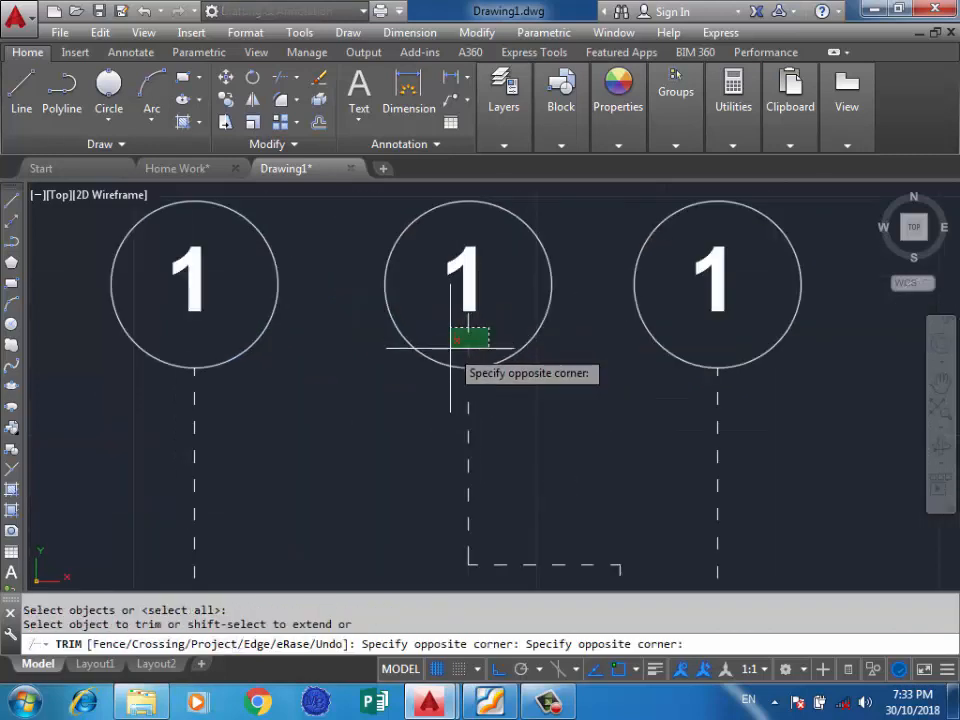
{"action": "left_click", "coordinate": [451, 348]}
{"action": "key", "text": "Return"}
{"action": "left_click", "coordinate": [467, 322]}
{"action": "left_click", "coordinate": [451, 336]}
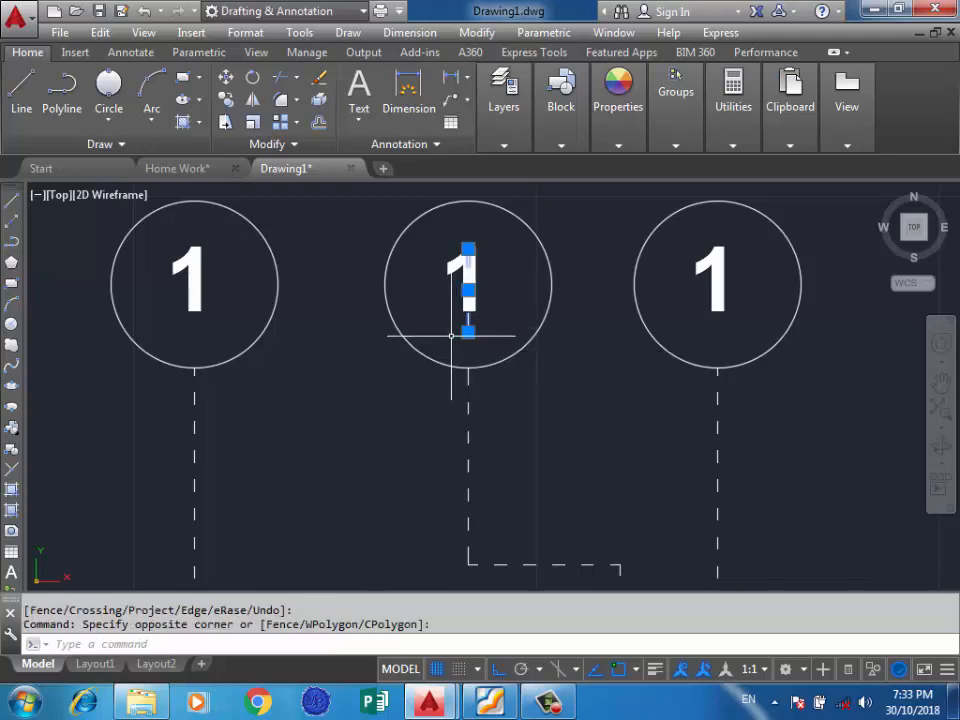
{"action": "key", "text": "Delete"}
Step: Check the row bubble numbering against the reference FOOTING PLAN.pdf in Foxit Reader
{"action": "scroll", "coordinate": [547, 270], "scroll_direction": "down", "scroll_amount": 3}
{"action": "scroll", "coordinate": [480, 271], "scroll_direction": "down", "scroll_amount": 4}
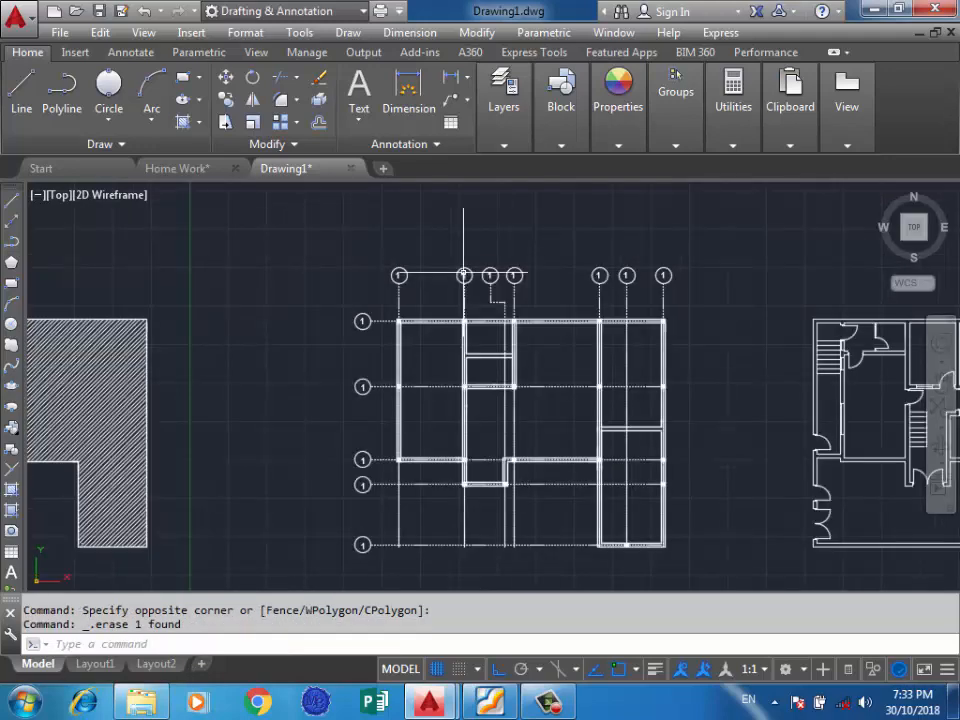
{"action": "scroll", "coordinate": [344, 352], "scroll_direction": "up", "scroll_amount": 2}
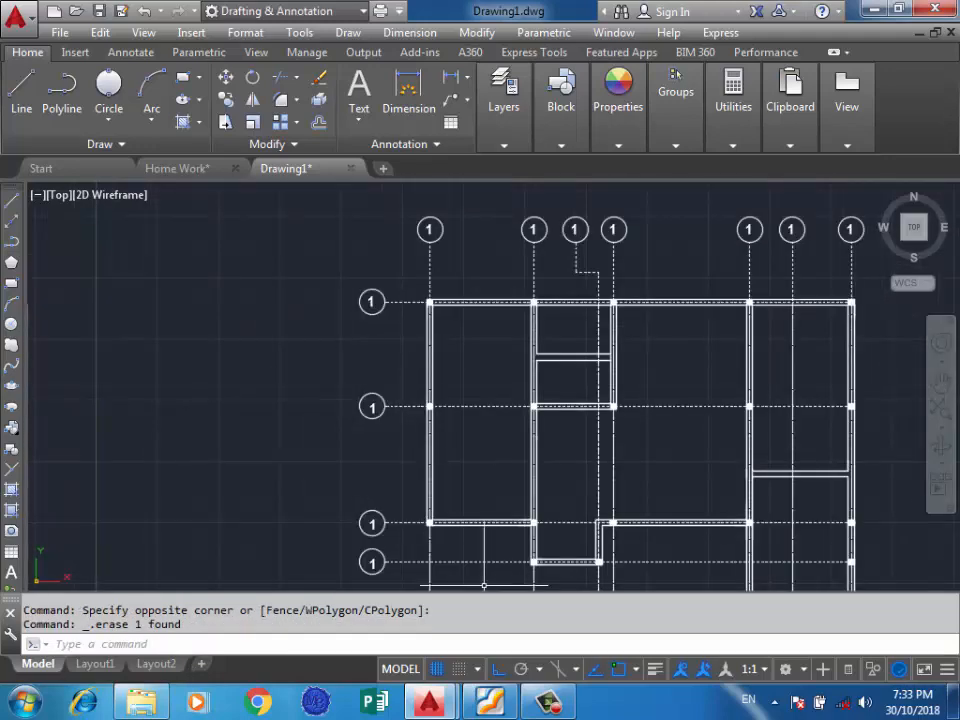
{"action": "left_click", "coordinate": [490, 702]}
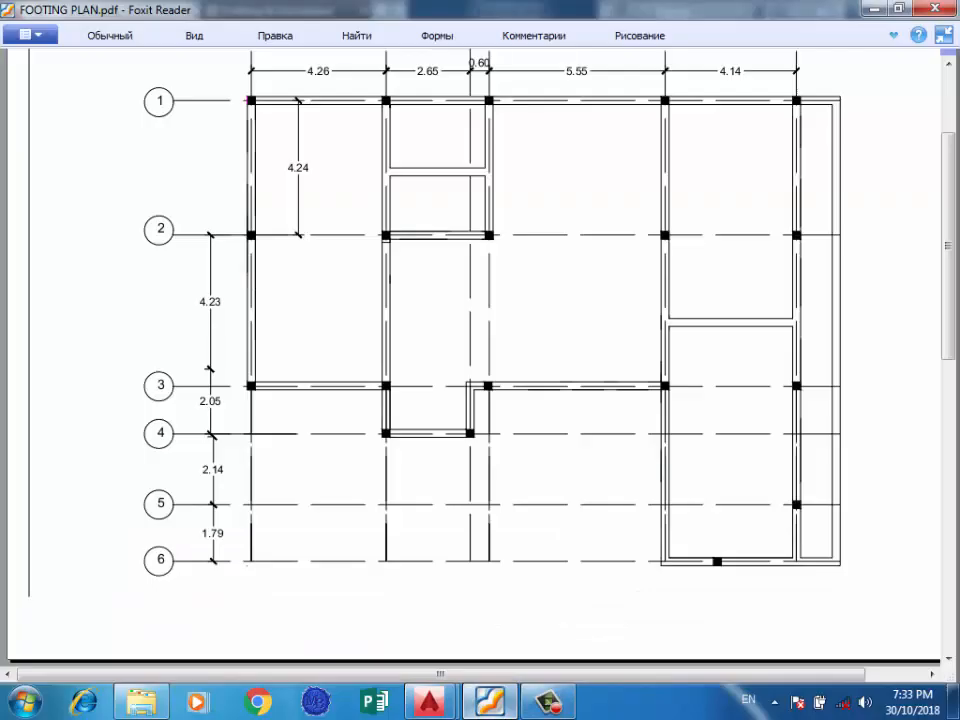
{"action": "left_click", "coordinate": [490, 702]}
Step: Change the number in the second row's grid bubble to 2
{"action": "scroll", "coordinate": [370, 406], "scroll_direction": "up", "scroll_amount": 4}
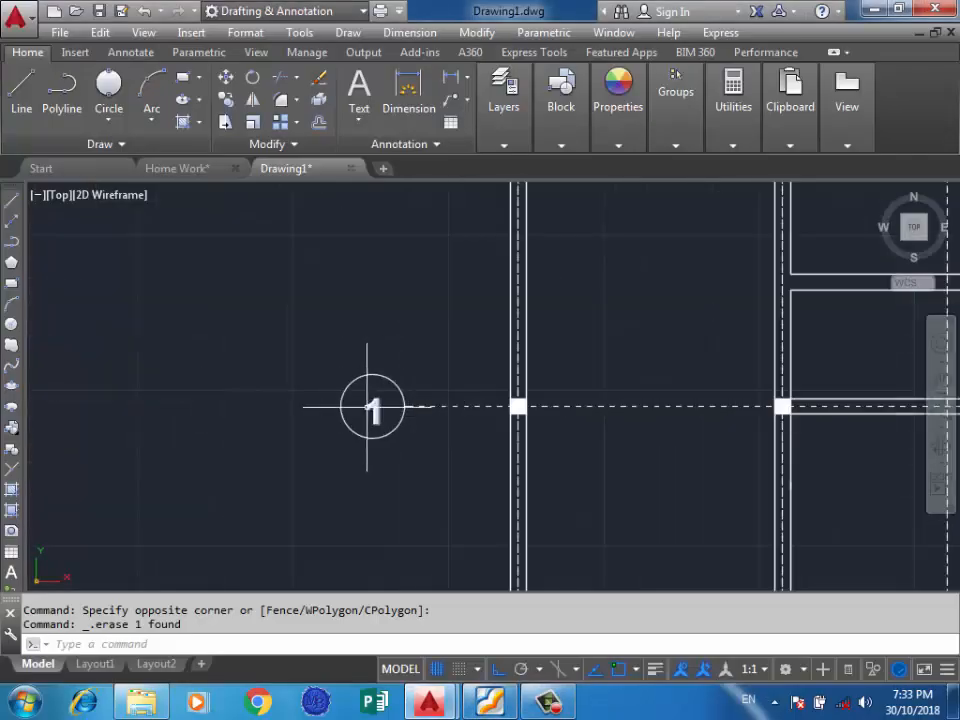
{"action": "double_click", "coordinate": [373, 407]}
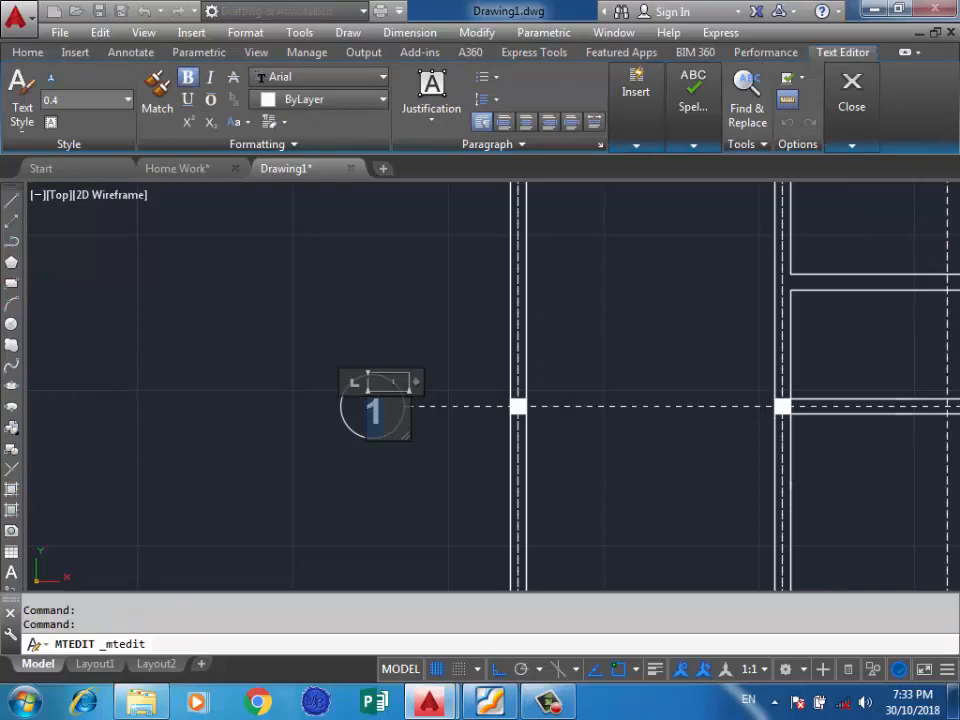
{"action": "left_click", "coordinate": [257, 332]}
{"action": "scroll", "coordinate": [311, 343], "scroll_direction": "down", "scroll_amount": 5}
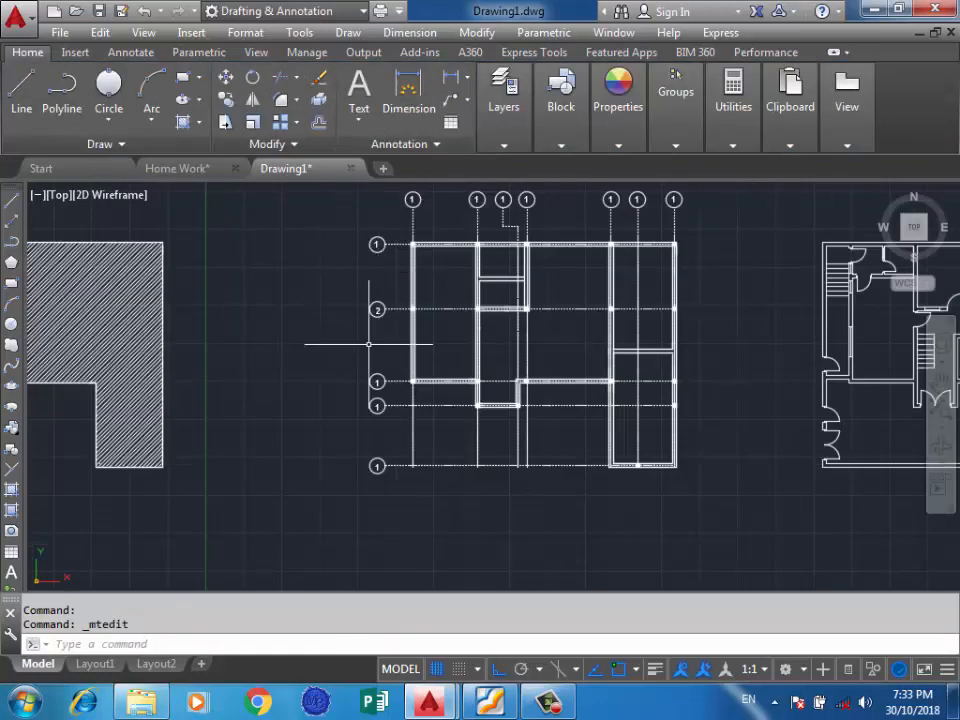
Step: Renumber the third and fourth row grid bubbles as 3 and 4
{"action": "scroll", "coordinate": [371, 358], "scroll_direction": "up", "scroll_amount": 5}
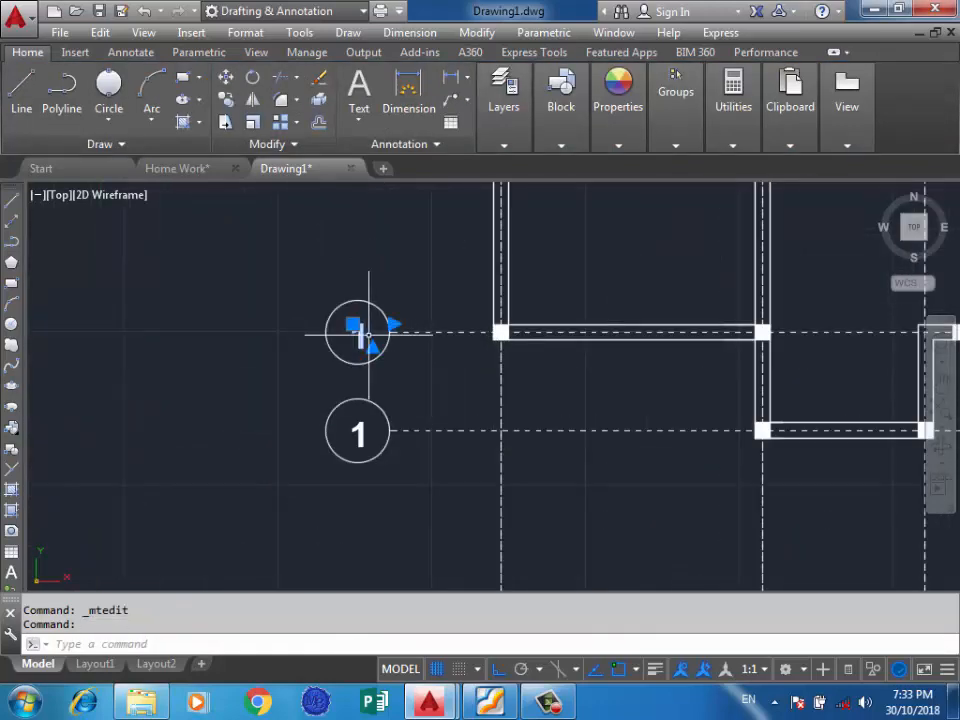
{"action": "double_click", "coordinate": [358, 336]}
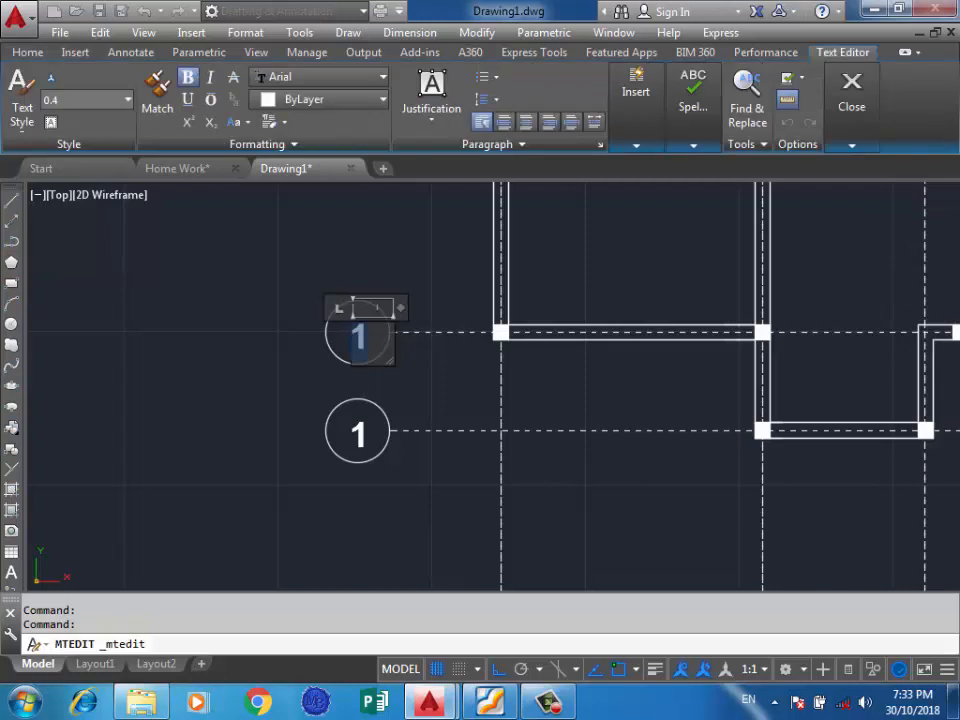
{"action": "left_click", "coordinate": [320, 416]}
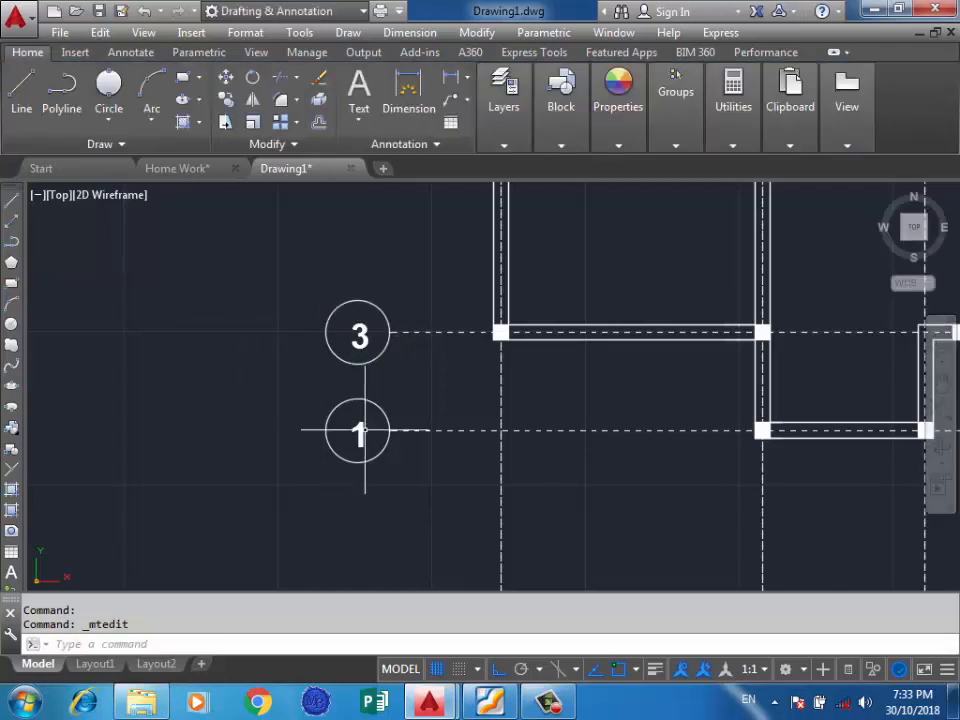
{"action": "double_click", "coordinate": [358, 432]}
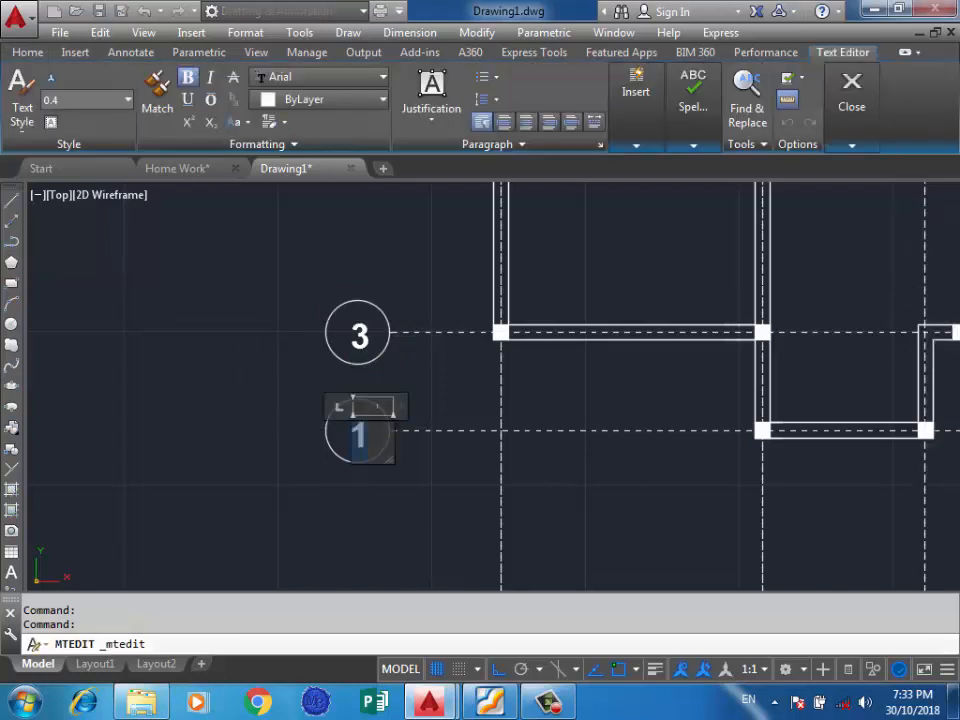
{"action": "left_click", "coordinate": [246, 343]}
{"action": "scroll", "coordinate": [435, 276], "scroll_direction": "down", "scroll_amount": 3}
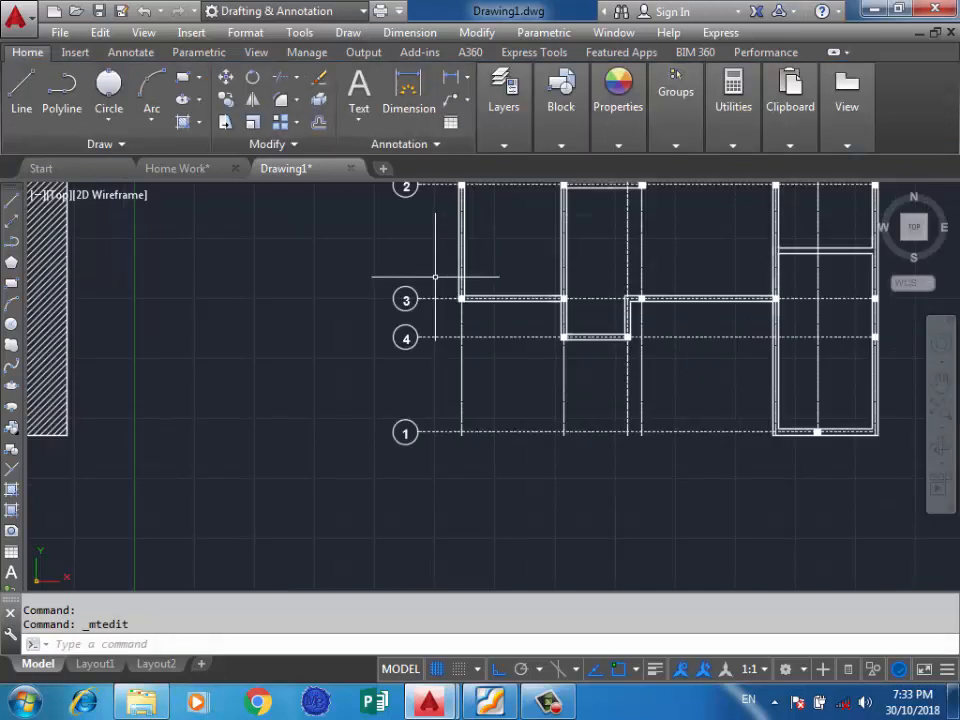
Step: Change the number in the fifth row's grid bubble to 5
{"action": "scroll", "coordinate": [399, 437], "scroll_direction": "up", "scroll_amount": 5}
{"action": "left_click", "coordinate": [418, 418]}
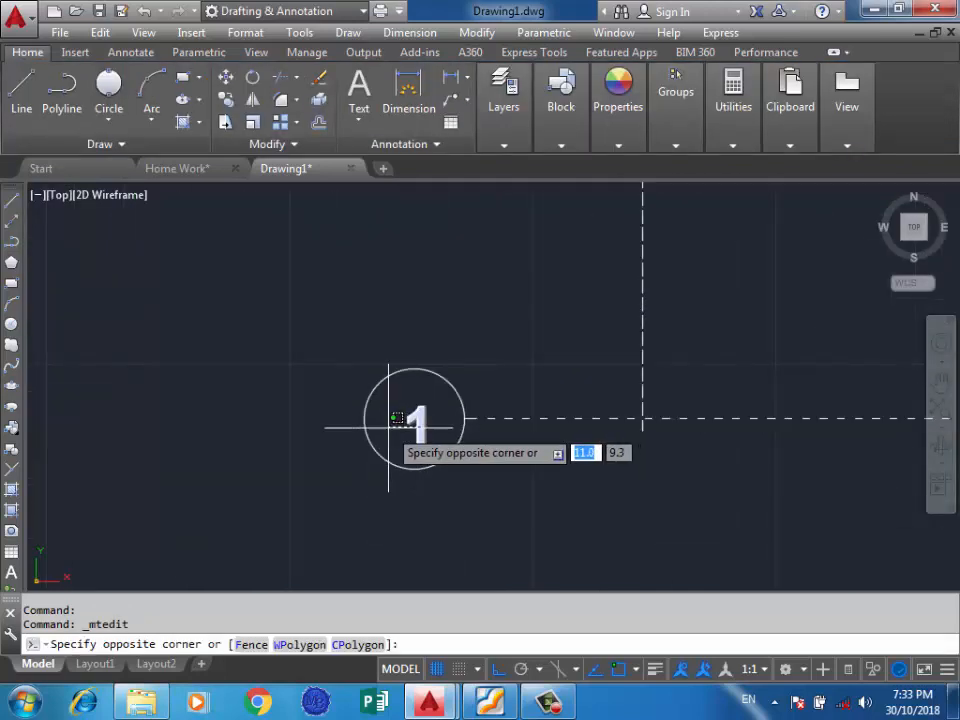
{"action": "left_click", "coordinate": [418, 415]}
{"action": "left_click", "coordinate": [418, 416]}
{"action": "left_click", "coordinate": [419, 418]}
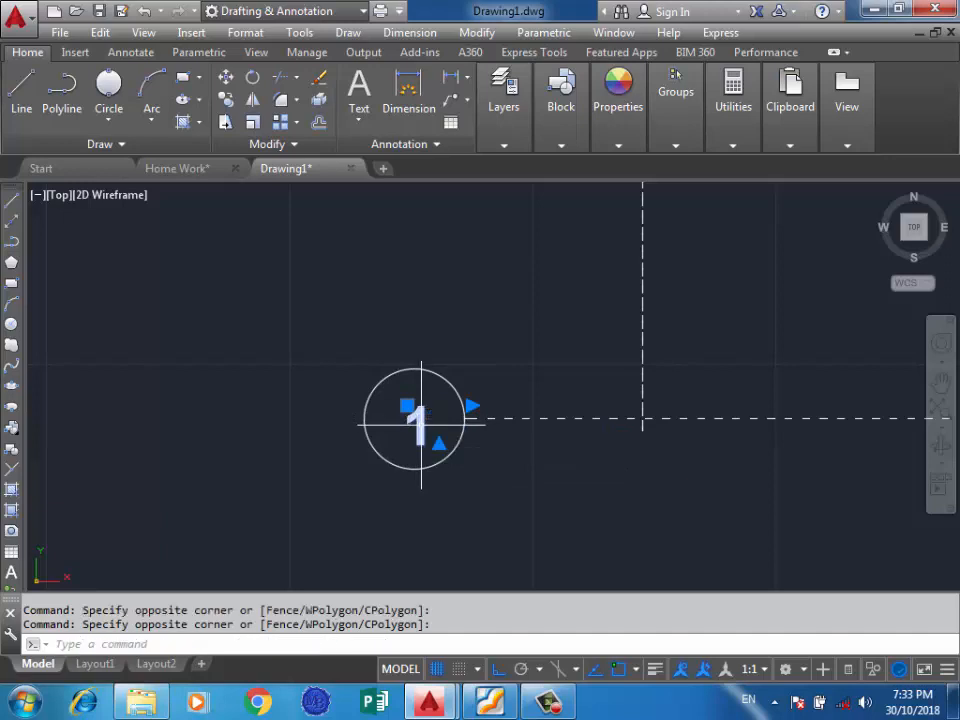
{"action": "left_click", "coordinate": [421, 422]}
{"action": "left_click", "coordinate": [416, 430]}
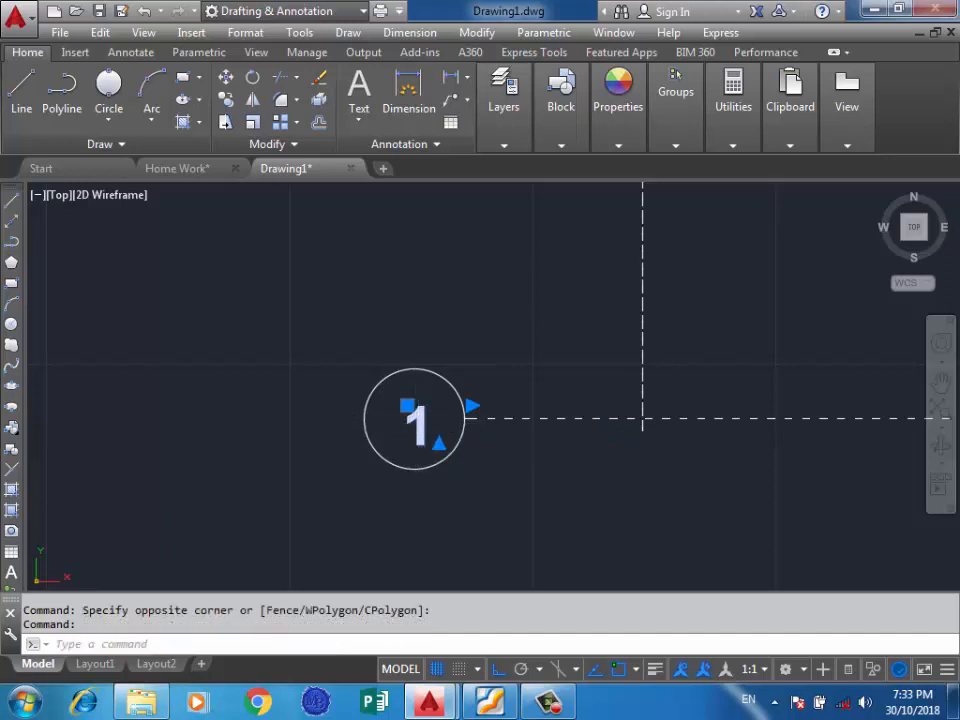
{"action": "double_click", "coordinate": [416, 424]}
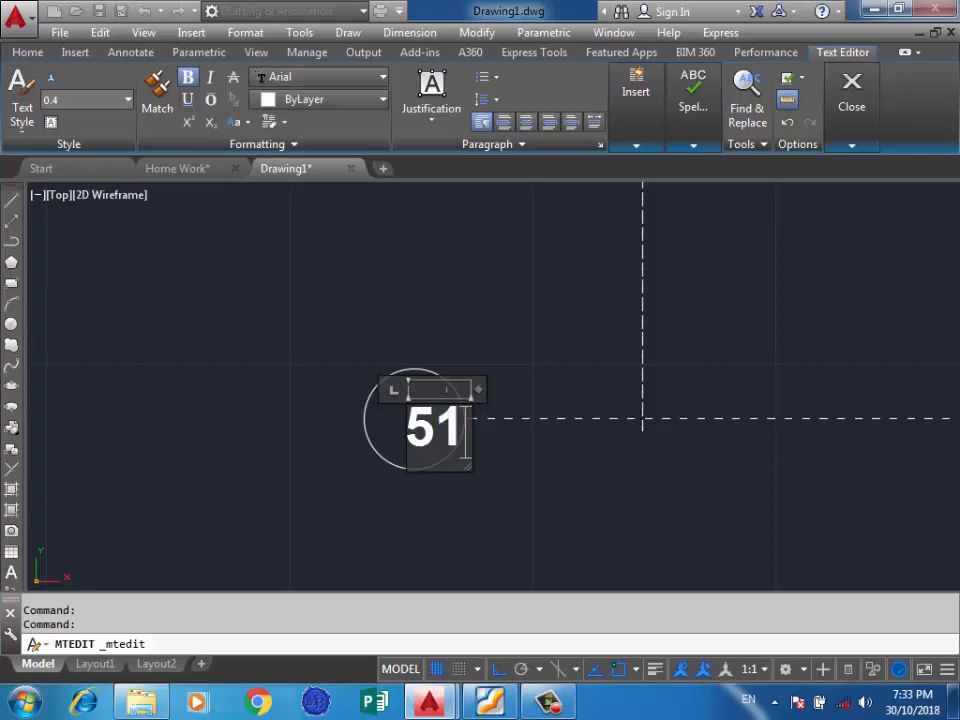
{"action": "left_click", "coordinate": [493, 456]}
{"action": "scroll", "coordinate": [495, 456], "scroll_direction": "down", "scroll_amount": 5}
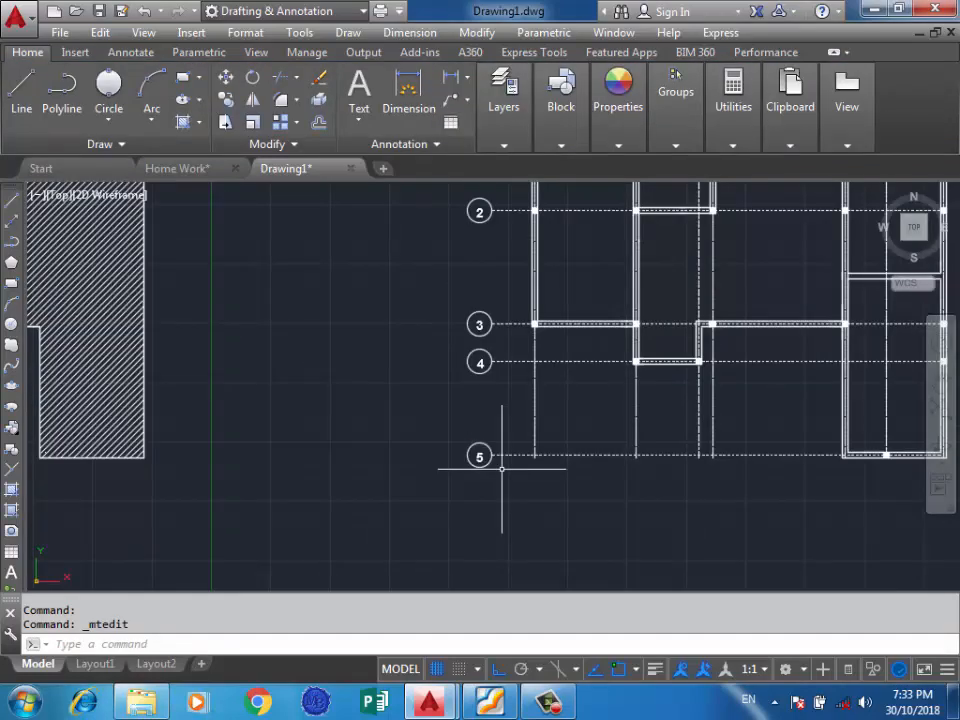
Step: Change the label in the first column's grid bubble to A
{"action": "scroll", "coordinate": [440, 205], "scroll_direction": "up", "scroll_amount": 8}
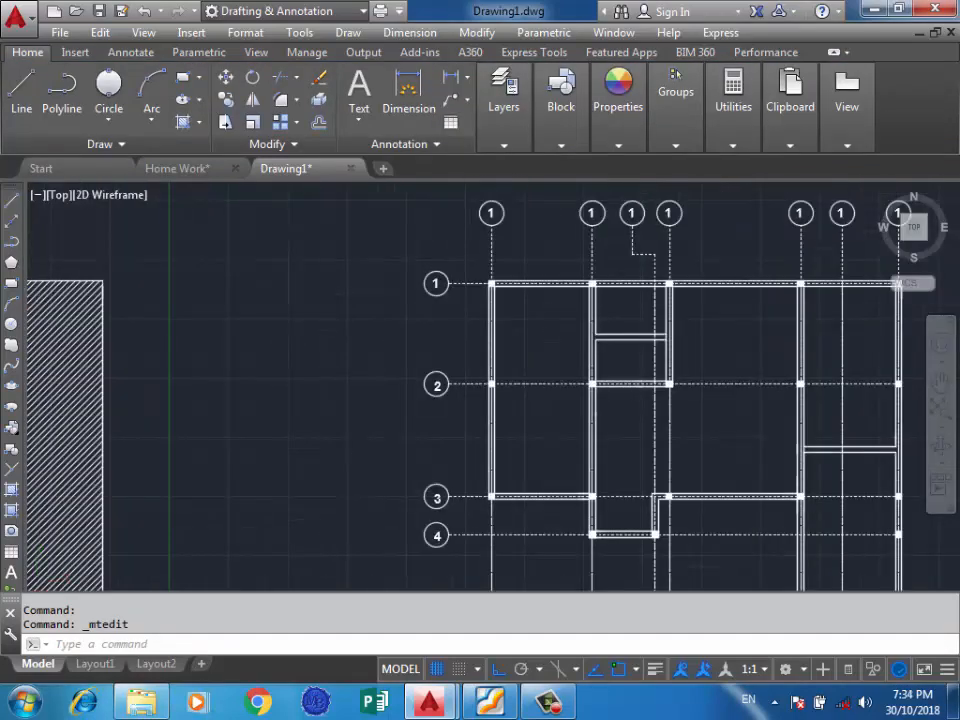
{"action": "left_click", "coordinate": [427, 283]}
{"action": "left_click", "coordinate": [423, 274]}
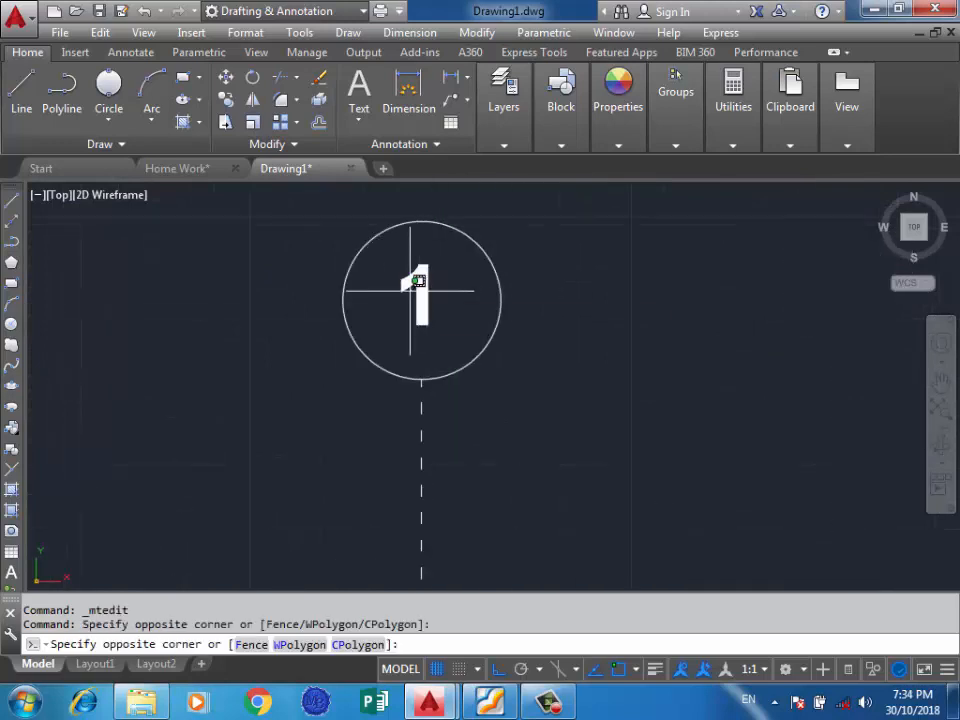
{"action": "left_click", "coordinate": [420, 274]}
{"action": "left_click", "coordinate": [421, 316]}
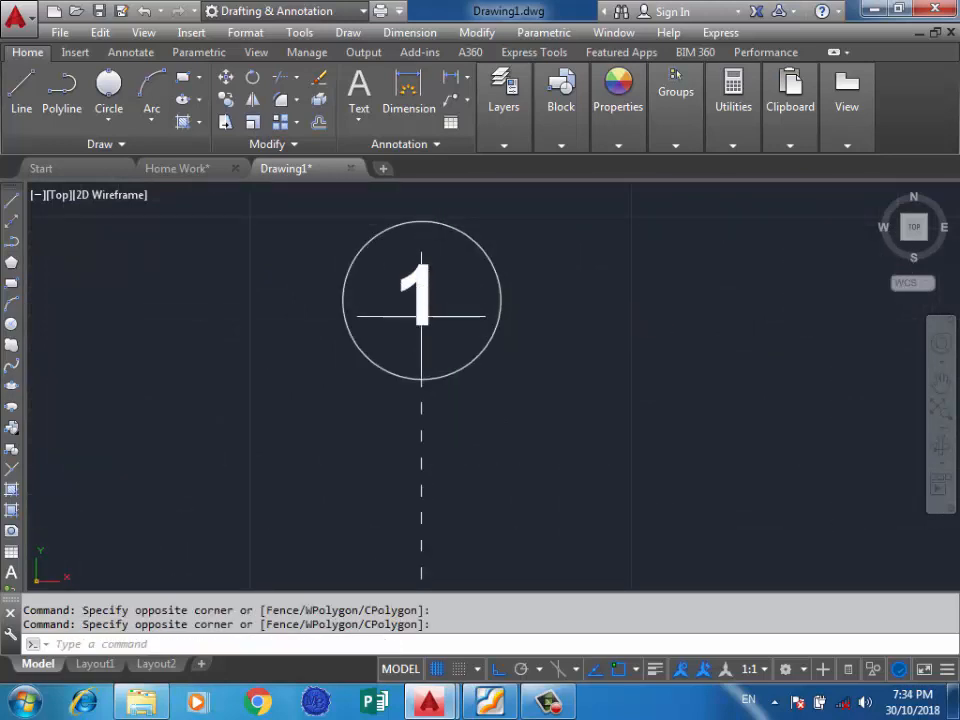
{"action": "left_click", "coordinate": [430, 275]}
{"action": "double_click", "coordinate": [430, 275]}
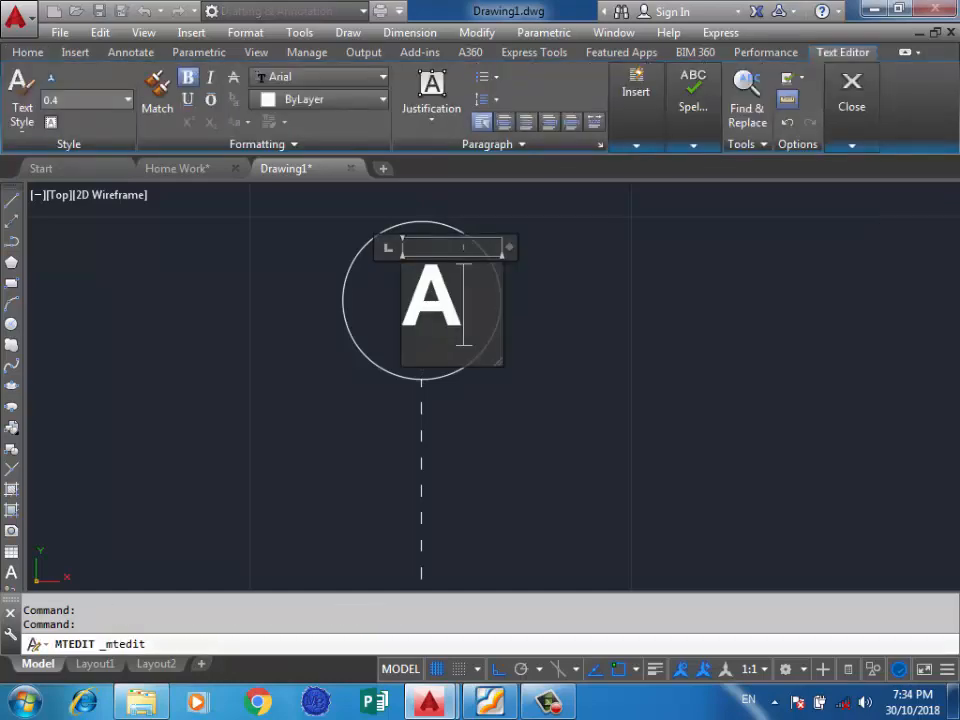
{"action": "left_click", "coordinate": [296, 304]}
Step: Change the label in the second column's grid bubble to B
{"action": "scroll", "coordinate": [354, 317], "scroll_direction": "down", "scroll_amount": 2}
{"action": "scroll", "coordinate": [474, 268], "scroll_direction": "up", "scroll_amount": 5}
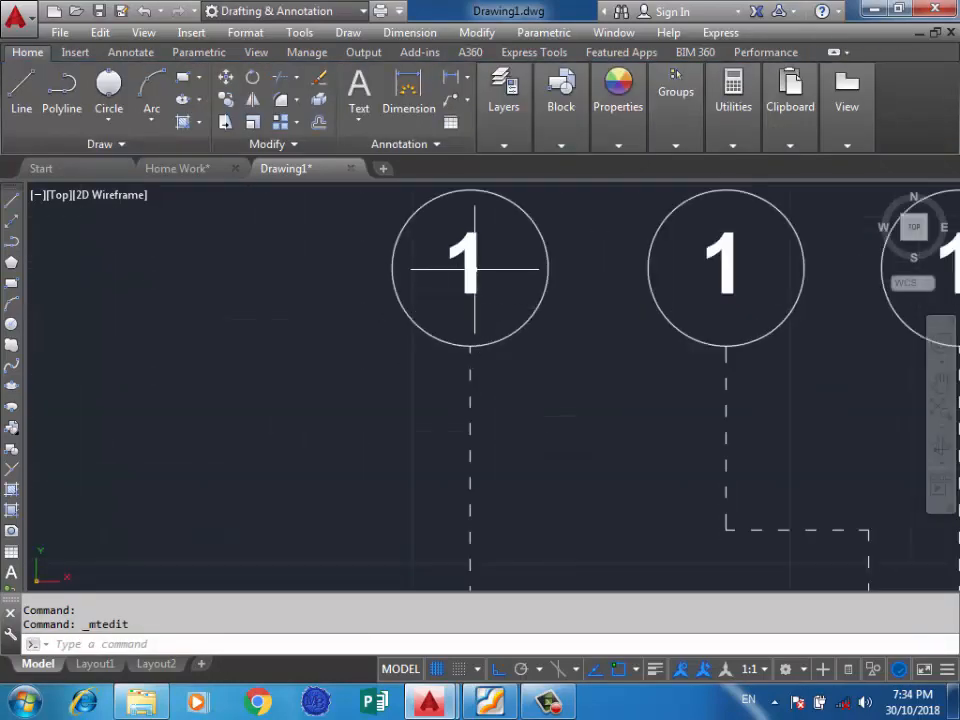
{"action": "left_click", "coordinate": [472, 267]}
{"action": "left_click", "coordinate": [446, 279]}
{"action": "left_click", "coordinate": [450, 275]}
{"action": "left_click", "coordinate": [470, 262]}
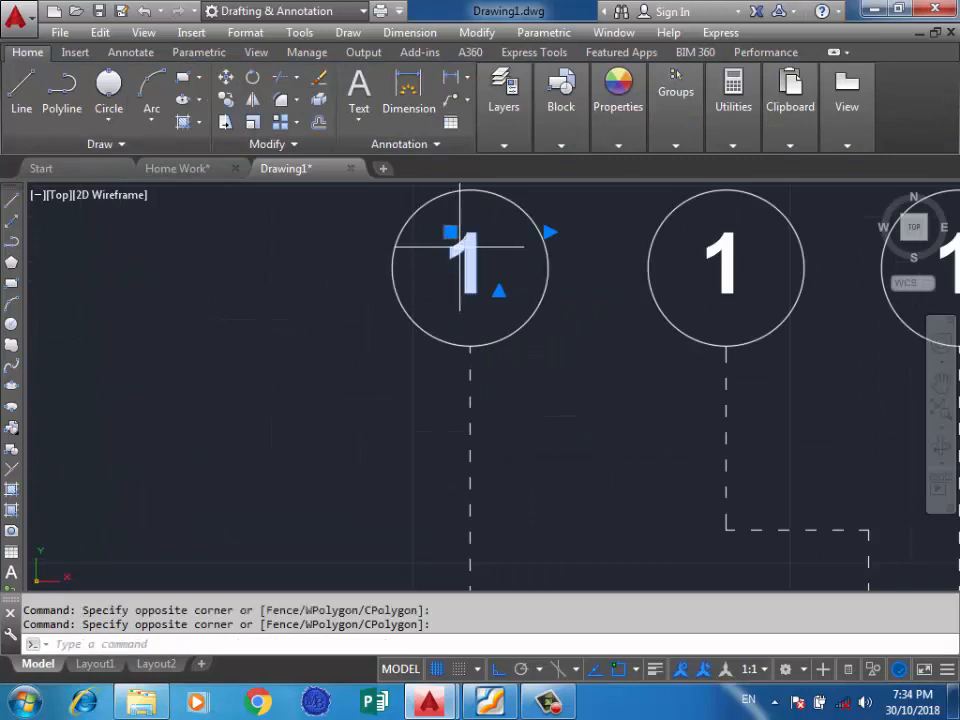
{"action": "left_click", "coordinate": [468, 237]}
{"action": "left_click", "coordinate": [480, 232]}
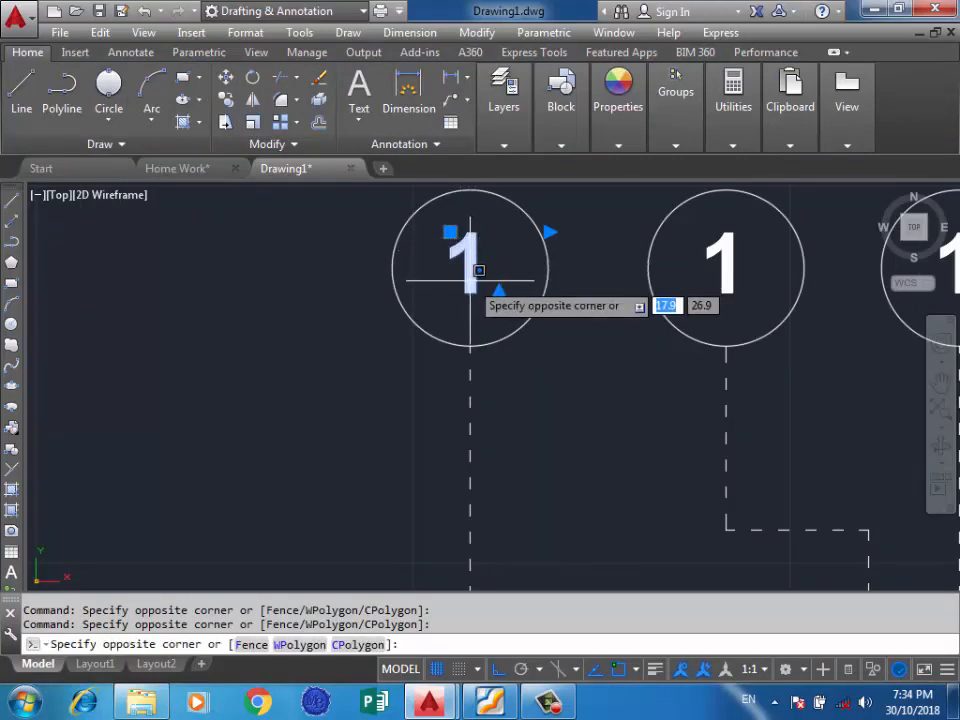
{"action": "key", "text": "Escape"}
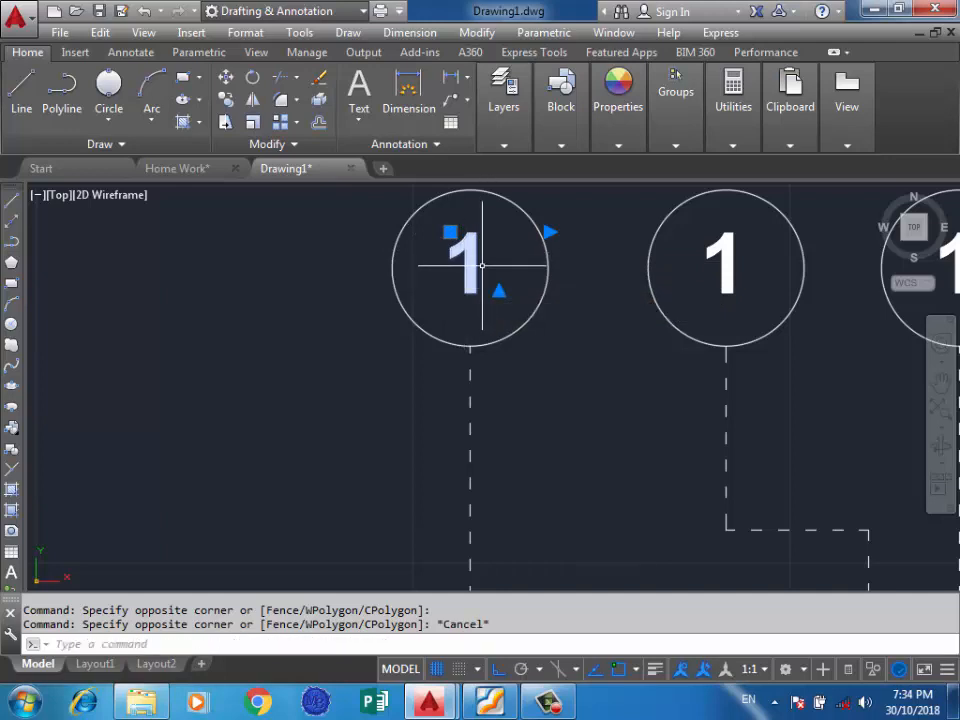
{"action": "key", "text": "Escape"}
{"action": "double_click", "coordinate": [475, 252]}
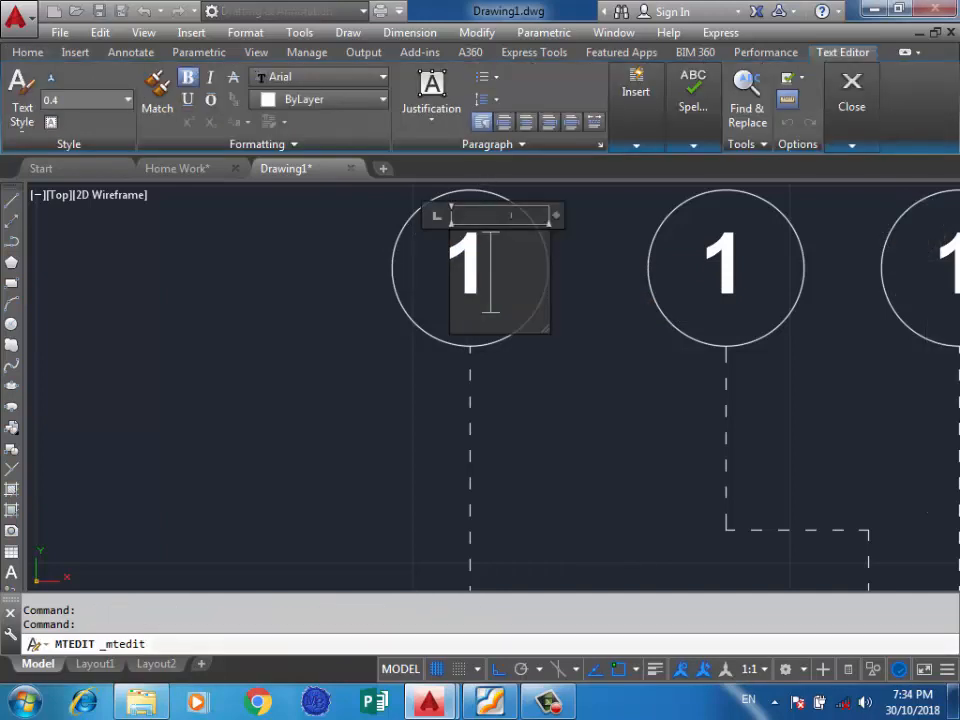
{"action": "type", "text": "B"}
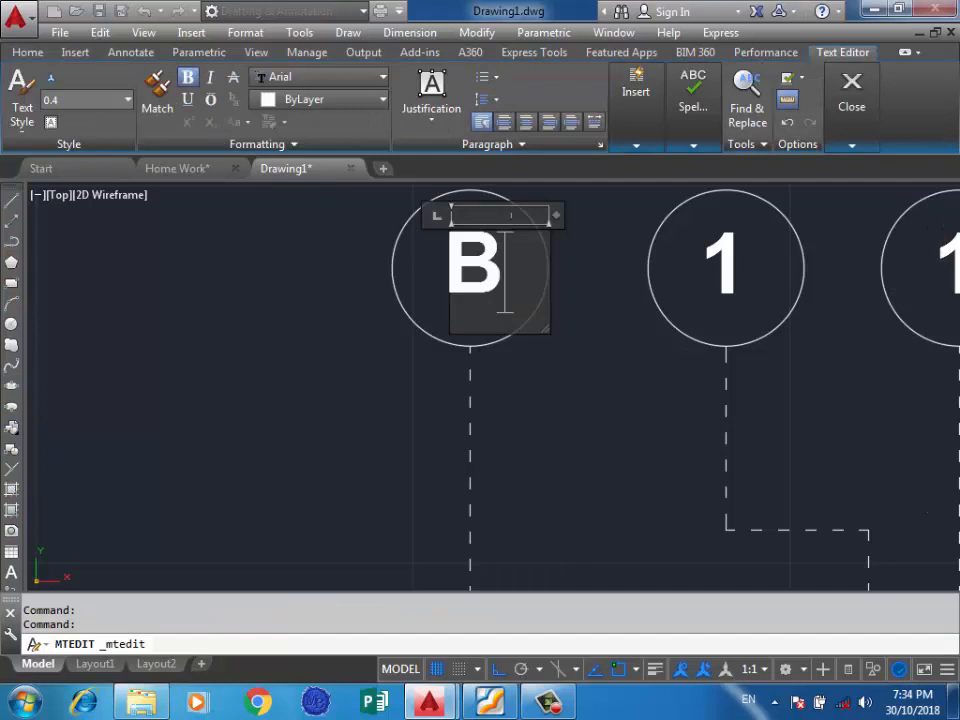
{"action": "left_click", "coordinate": [324, 214]}
Step: Relabel the grid bubble on the jogged centreline as C
{"action": "scroll", "coordinate": [392, 250], "scroll_direction": "down", "scroll_amount": 3}
{"action": "scroll", "coordinate": [405, 262], "scroll_direction": "up", "scroll_amount": 5}
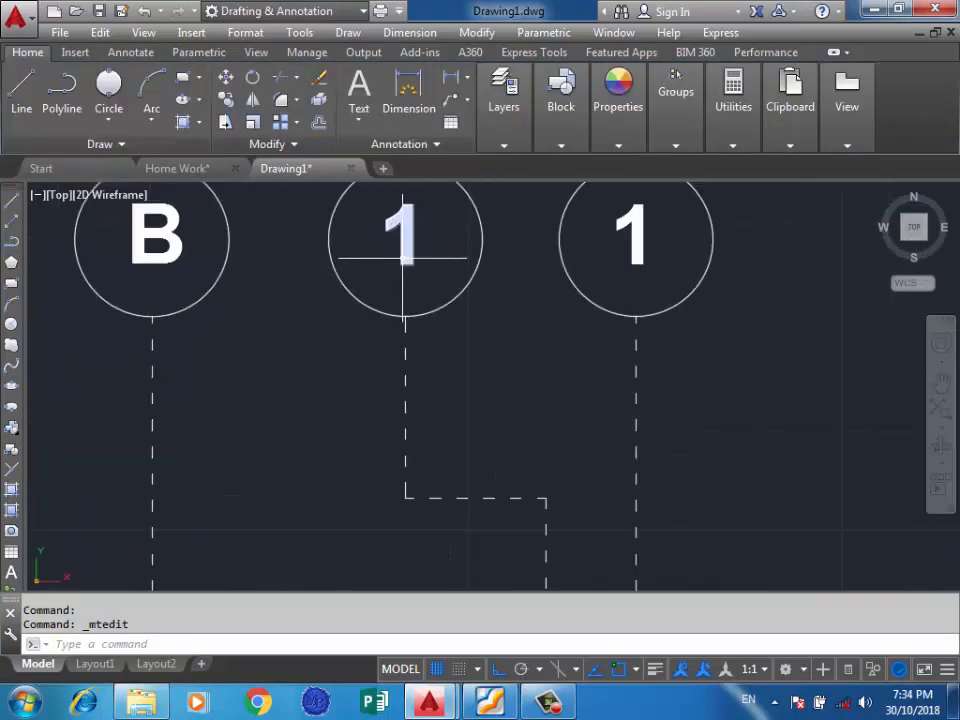
{"action": "double_click", "coordinate": [404, 252]}
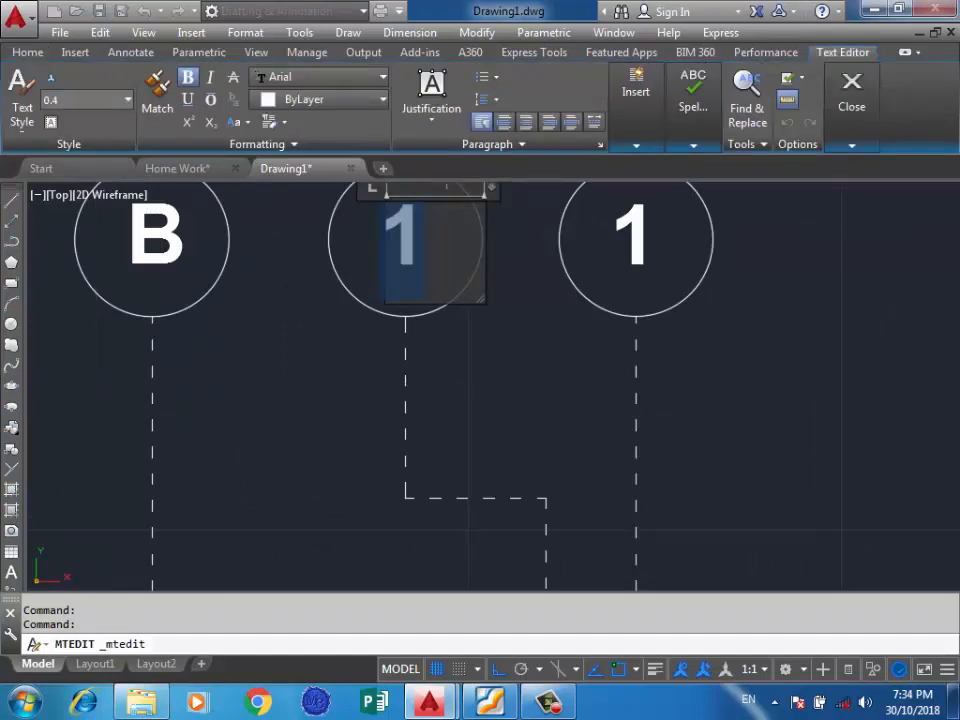
{"action": "type", "text": "C"}
{"action": "left_click", "coordinate": [279, 321]}
Step: Relabel the fourth column's grid bubble, just beyond the jogged centreline, as D
{"action": "scroll", "coordinate": [279, 321], "scroll_direction": "down", "scroll_amount": 2}
{"action": "scroll", "coordinate": [398, 288], "scroll_direction": "up", "scroll_amount": 3}
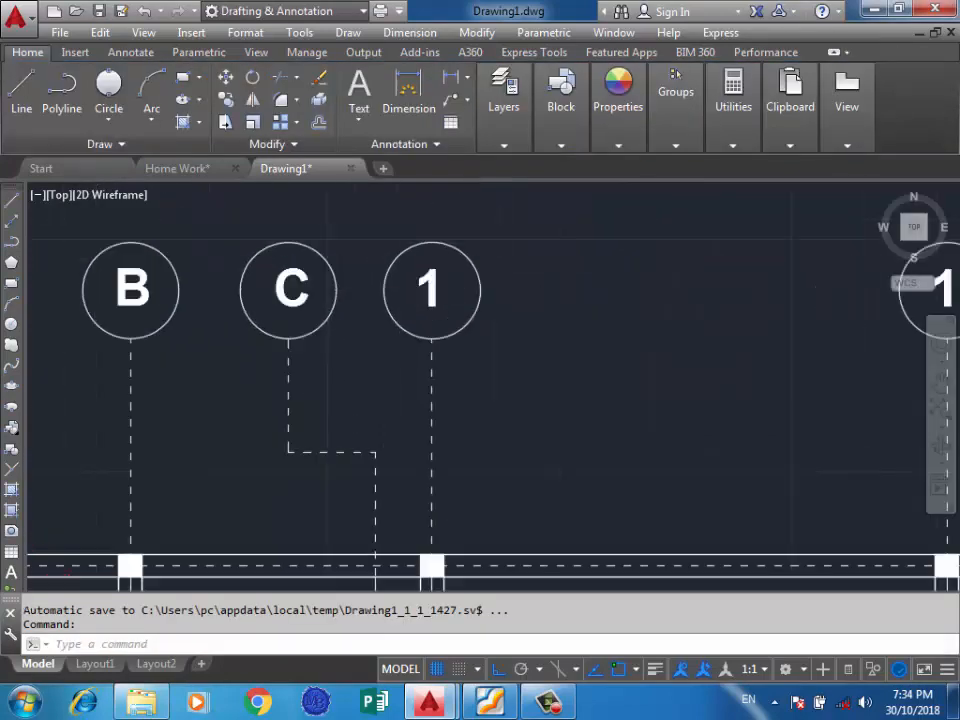
{"action": "left_click", "coordinate": [488, 257]}
{"action": "double_click", "coordinate": [488, 257]}
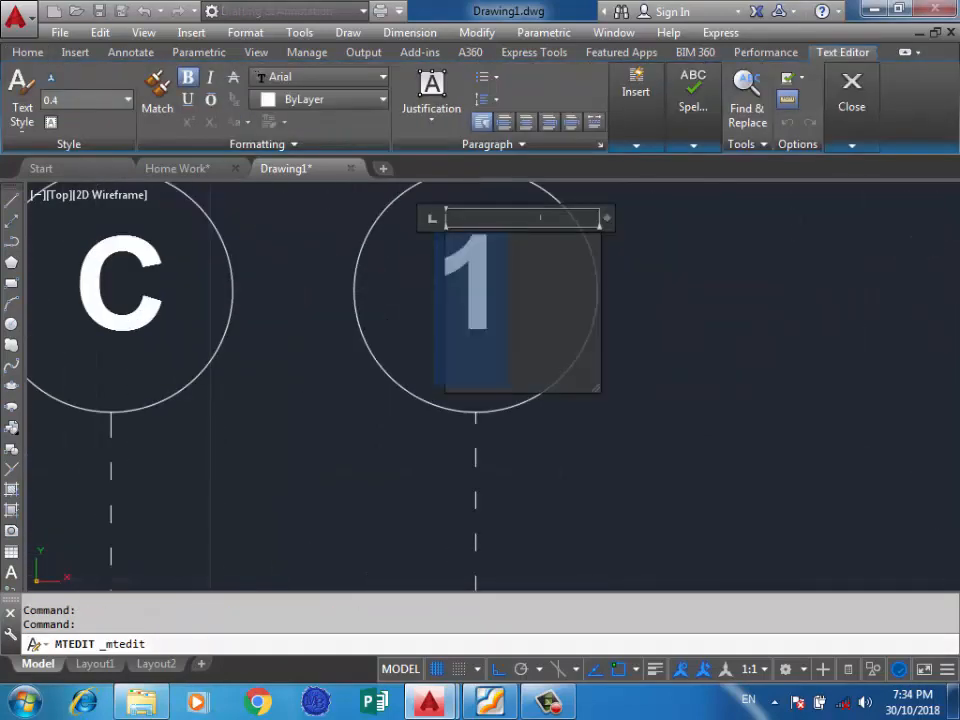
{"action": "type", "text": "D"}
{"action": "left_click", "coordinate": [317, 370]}
Step: Change the label in the fifth column's grid bubble to E
{"action": "scroll", "coordinate": [317, 370], "scroll_direction": "down", "scroll_amount": 3}
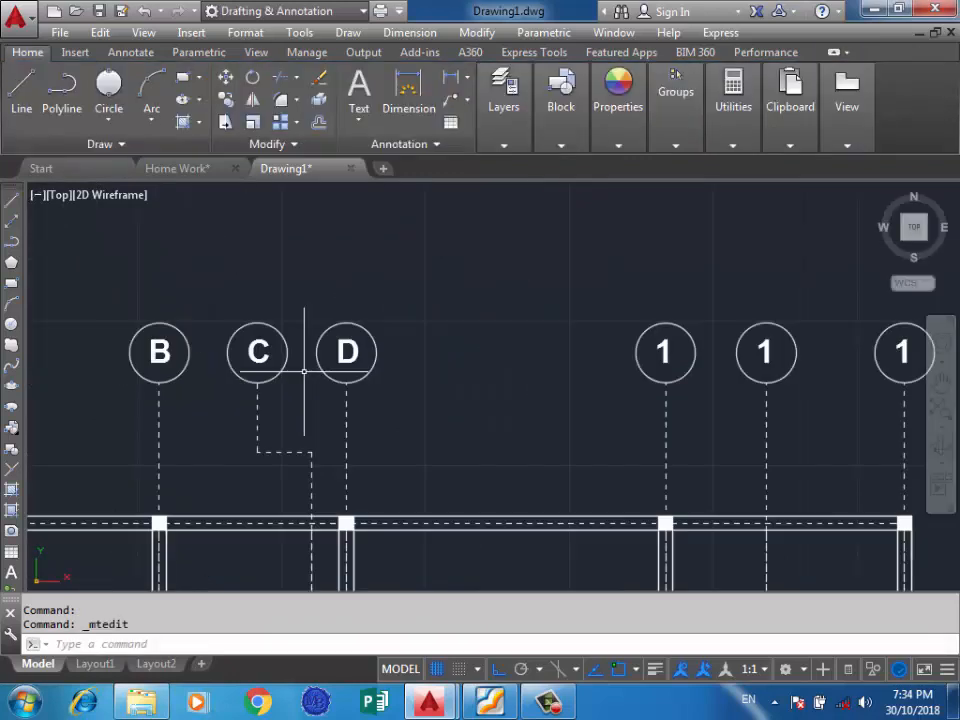
{"action": "scroll", "coordinate": [664, 354], "scroll_direction": "up", "scroll_amount": 3}
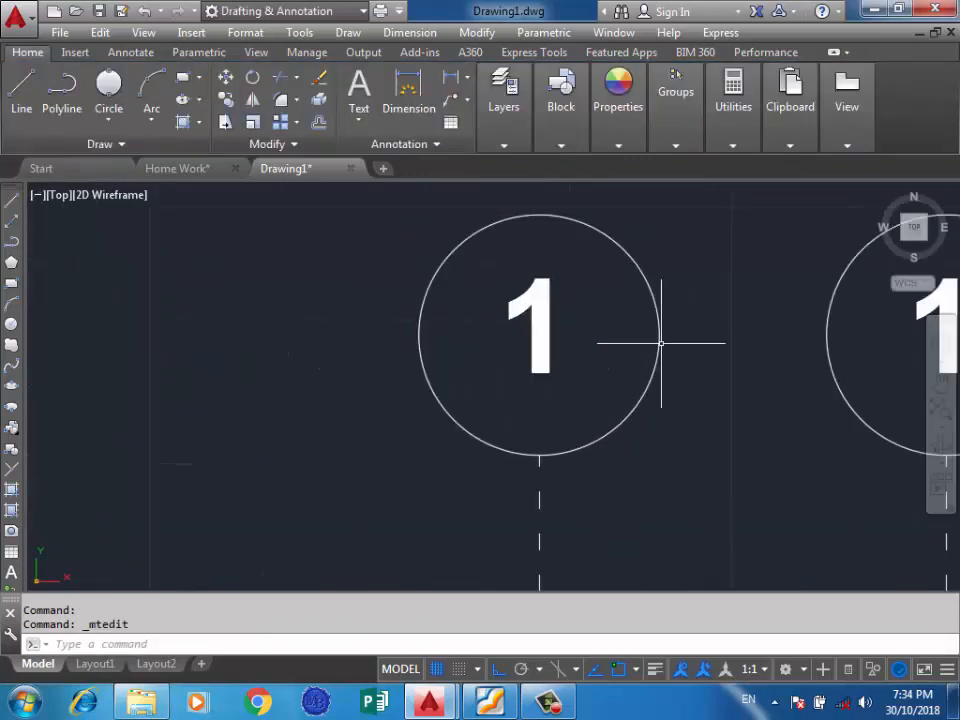
{"action": "double_click", "coordinate": [545, 310]}
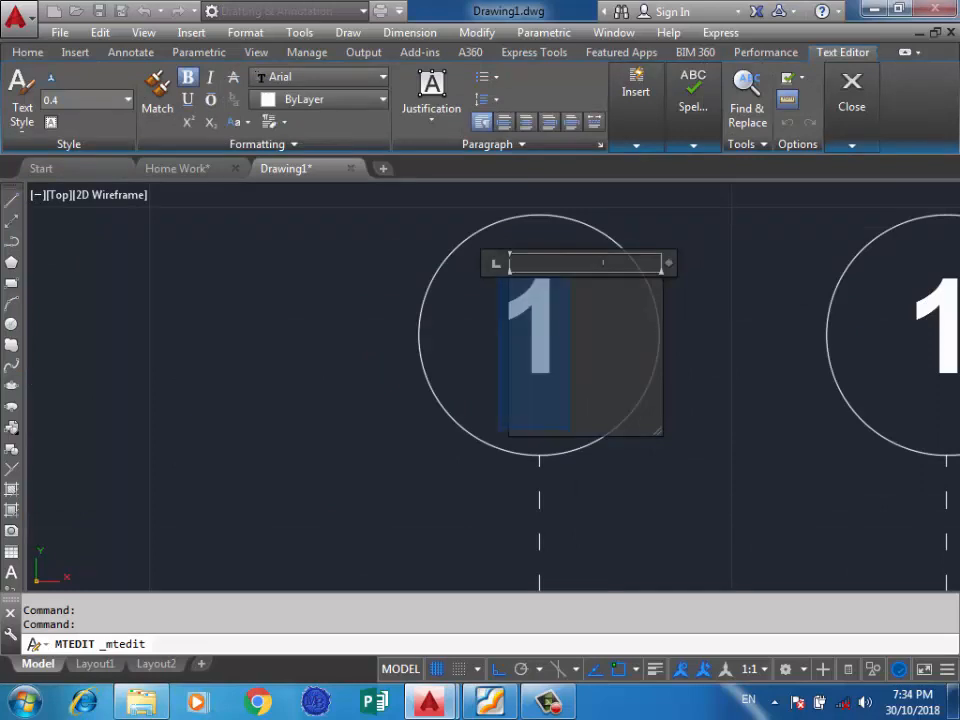
{"action": "type", "text": "E"}
{"action": "left_click", "coordinate": [439, 349]}
Step: Change the label in the sixth column's grid bubble to F
{"action": "scroll", "coordinate": [450, 349], "scroll_direction": "down", "scroll_amount": 4}
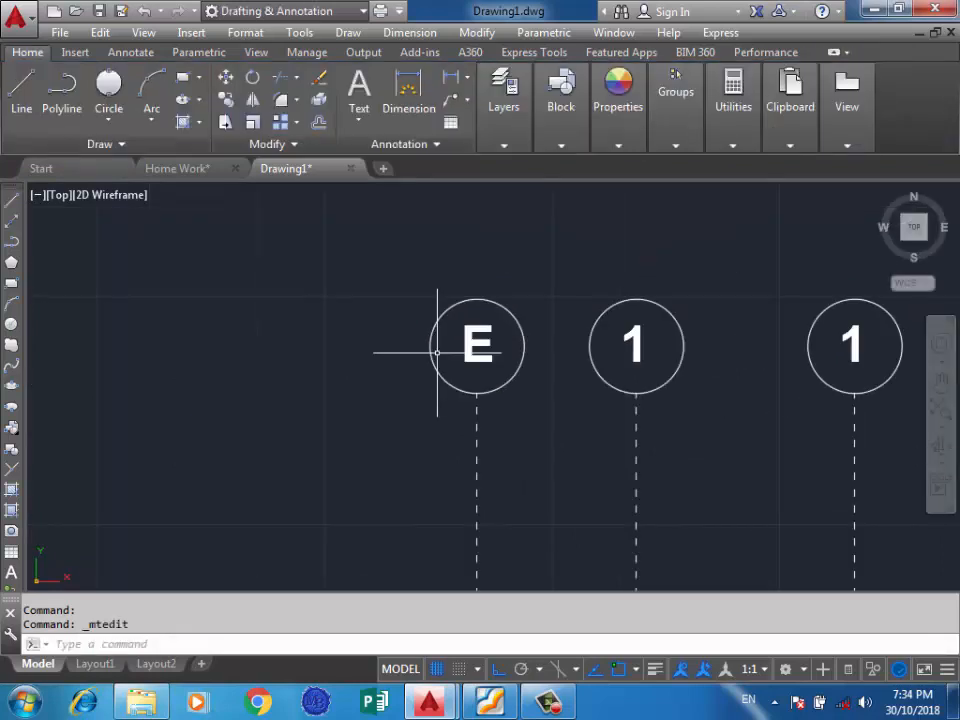
{"action": "scroll", "coordinate": [519, 328], "scroll_direction": "up", "scroll_amount": 4}
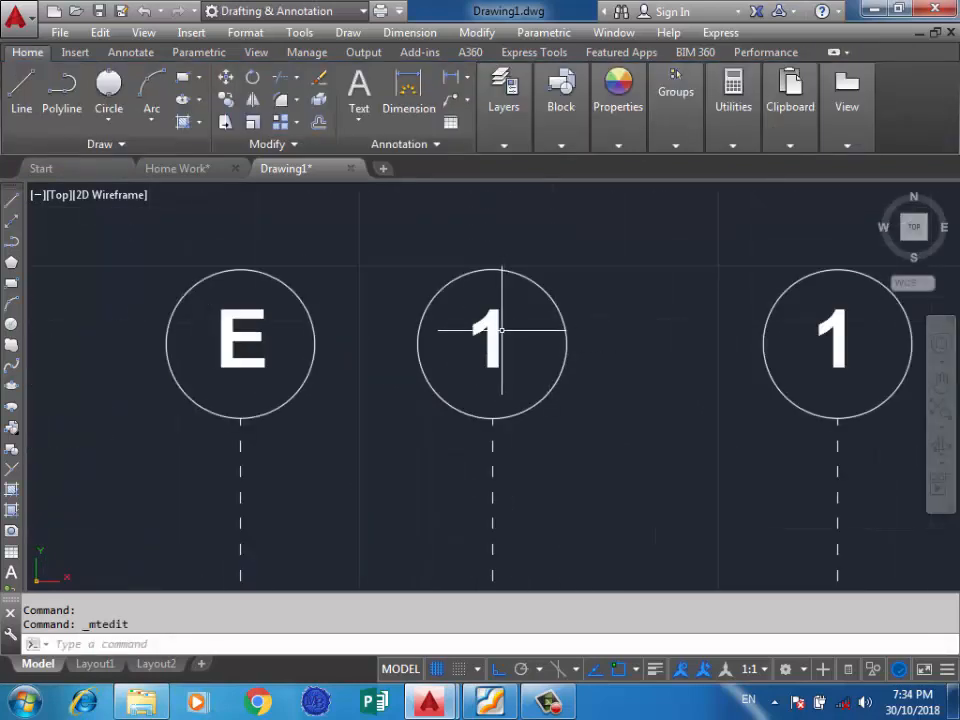
{"action": "double_click", "coordinate": [501, 329]}
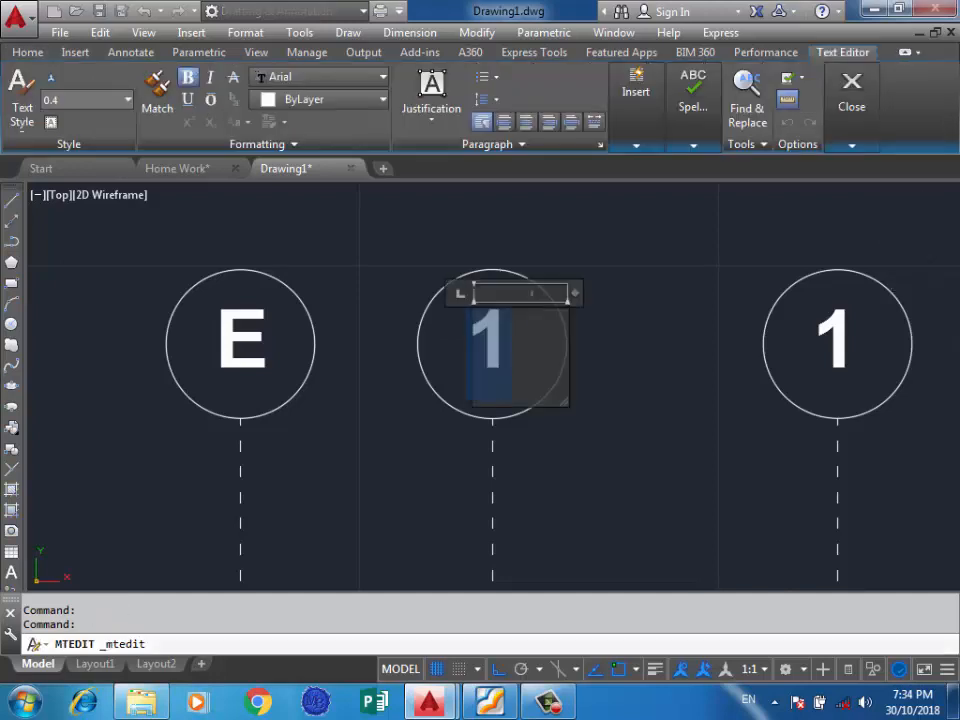
{"action": "type", "text": "F"}
{"action": "left_click", "coordinate": [375, 279]}
Step: Change the label in the last column's grid bubble to G
{"action": "scroll", "coordinate": [375, 279], "scroll_direction": "down", "scroll_amount": 2}
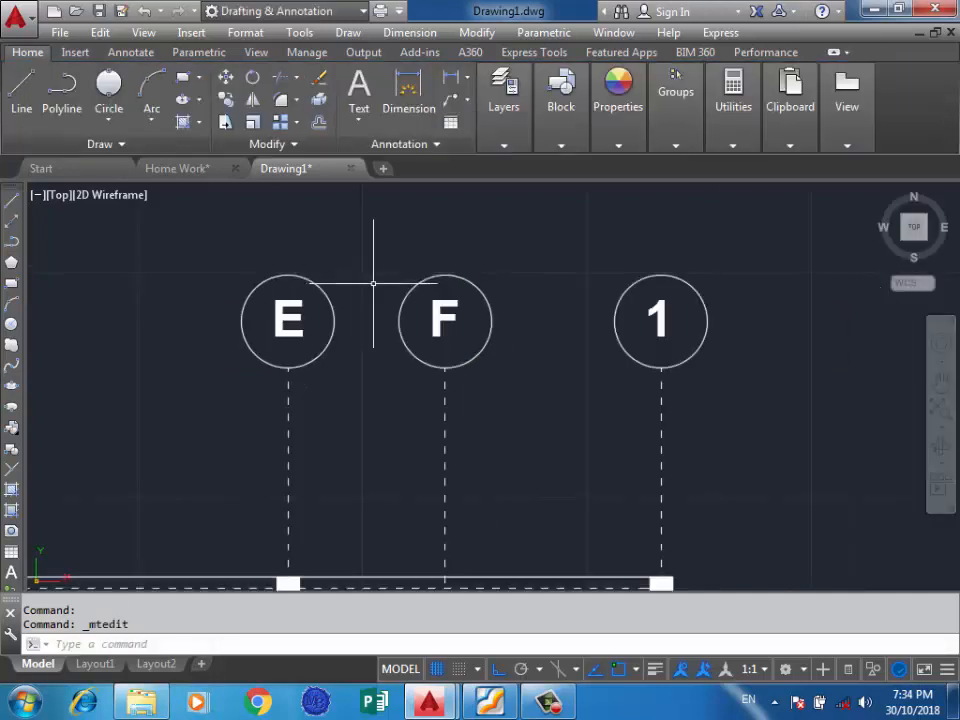
{"action": "scroll", "coordinate": [701, 317], "scroll_direction": "up", "scroll_amount": 2}
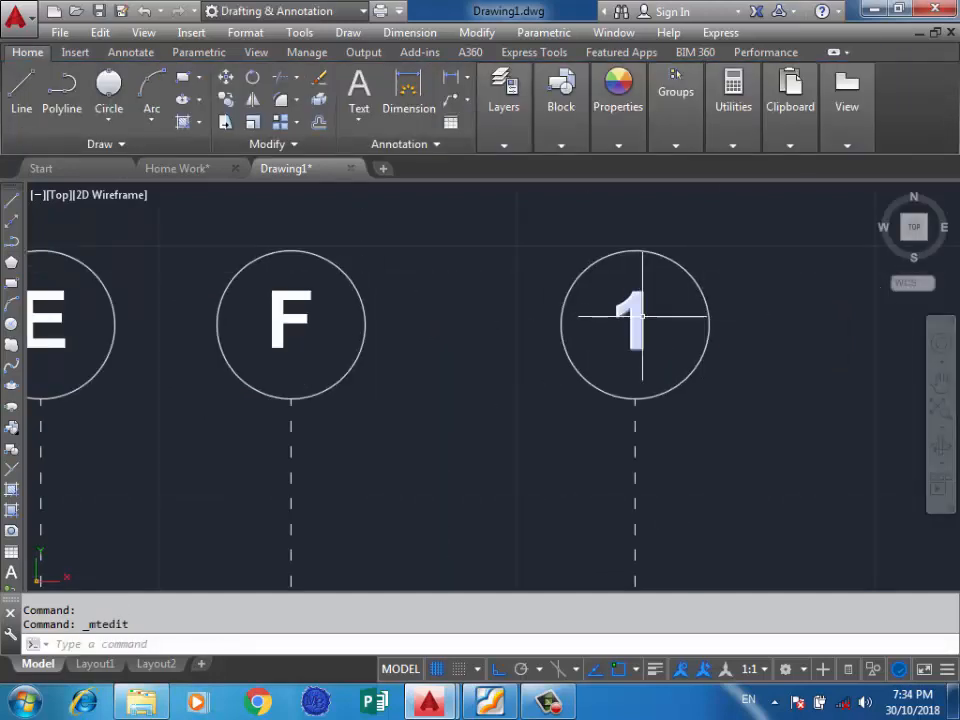
{"action": "double_click", "coordinate": [642, 316]}
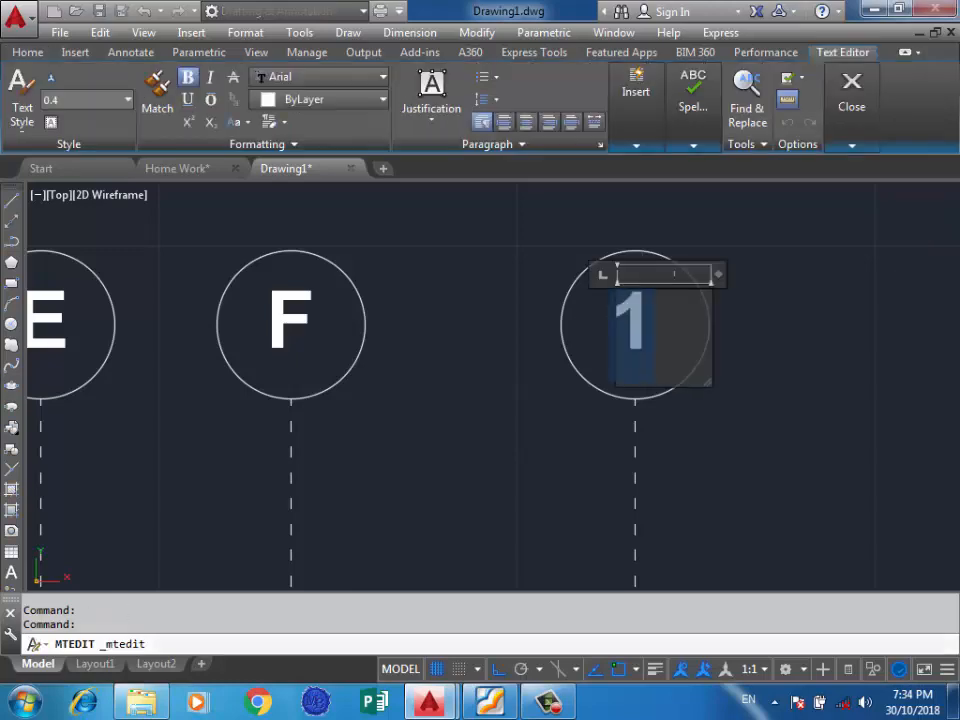
{"action": "type", "text": "G"}
{"action": "left_click", "coordinate": [495, 259]}
Step: Copy the entire gridded footing plan with its bubbles straight up from its lower-right corner into clear space
{"action": "scroll", "coordinate": [612, 262], "scroll_direction": "down", "scroll_amount": 4}
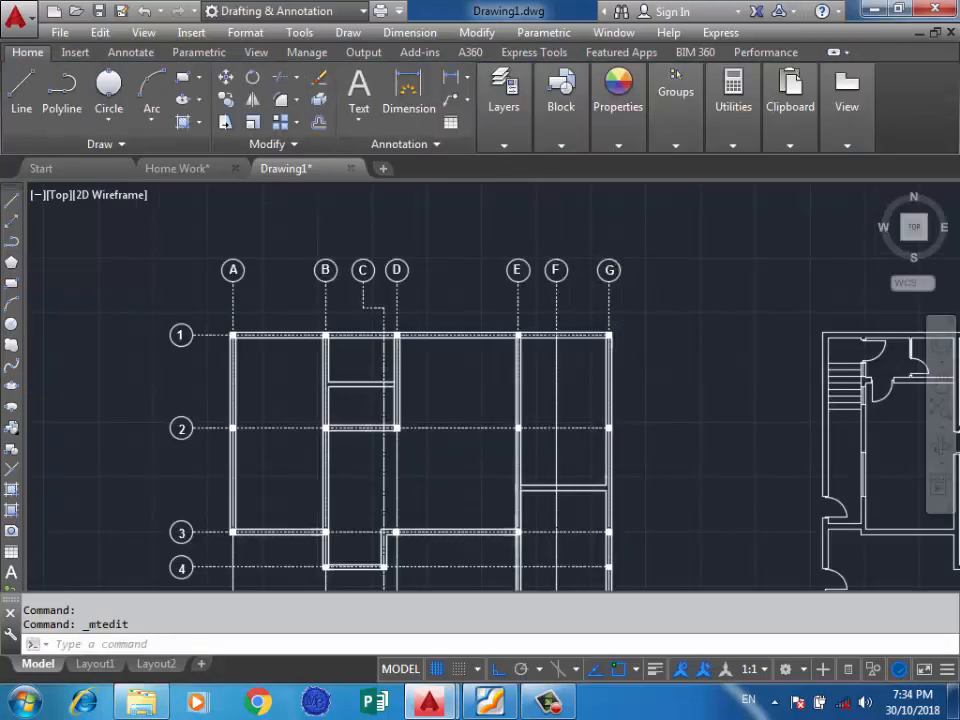
{"action": "scroll", "coordinate": [634, 256], "scroll_direction": "down", "scroll_amount": 4}
{"action": "scroll", "coordinate": [560, 298], "scroll_direction": "up", "scroll_amount": 4}
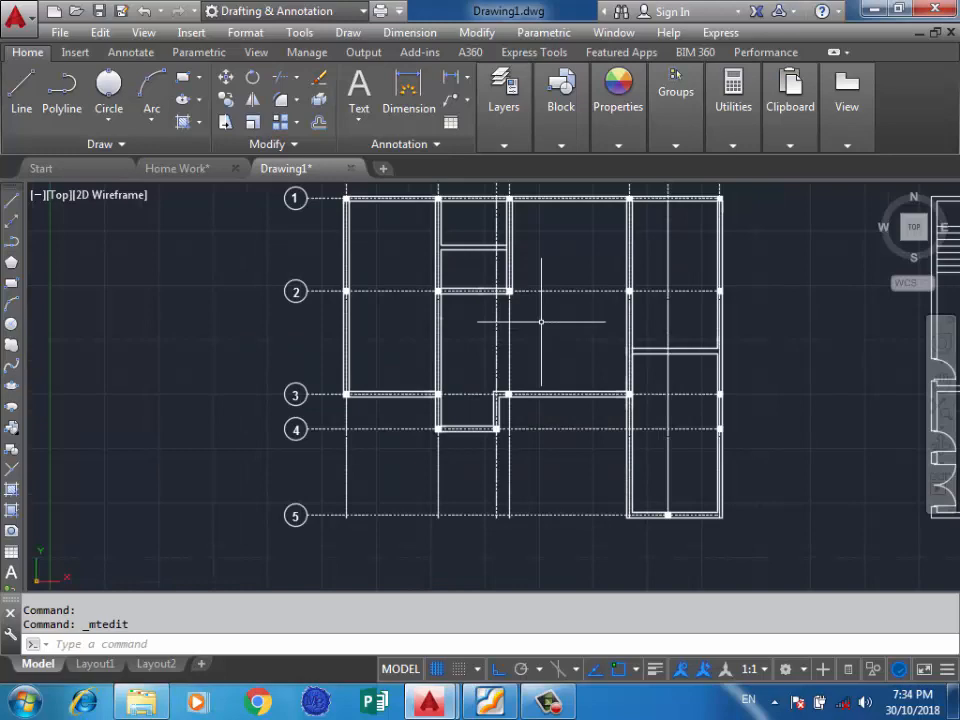
{"action": "scroll", "coordinate": [512, 418], "scroll_direction": "down", "scroll_amount": 4}
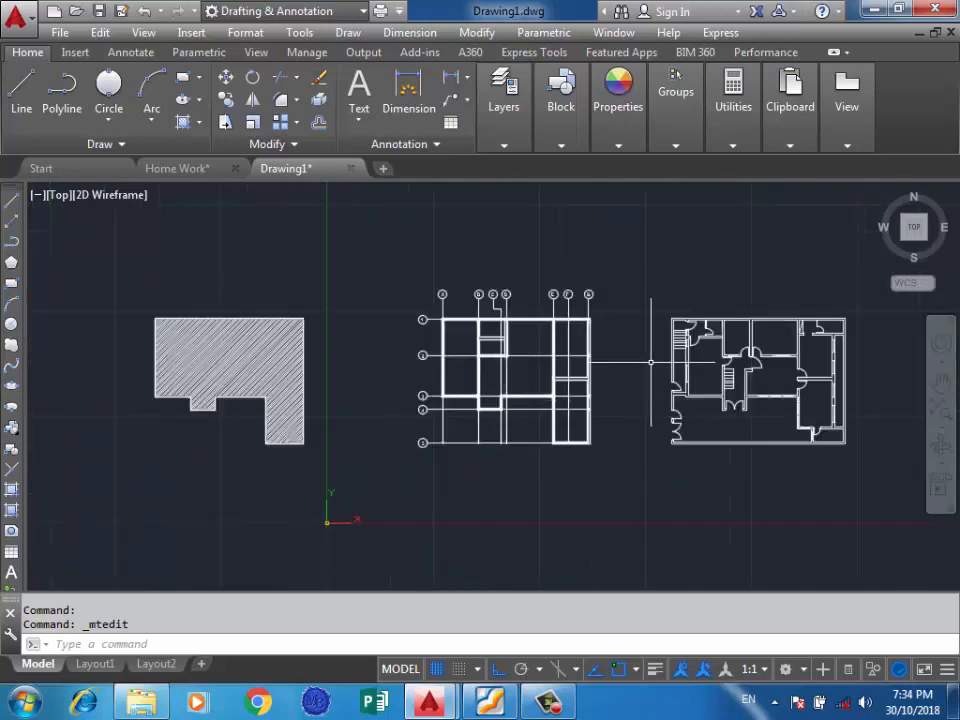
{"action": "scroll", "coordinate": [651, 362], "scroll_direction": "up", "scroll_amount": 2}
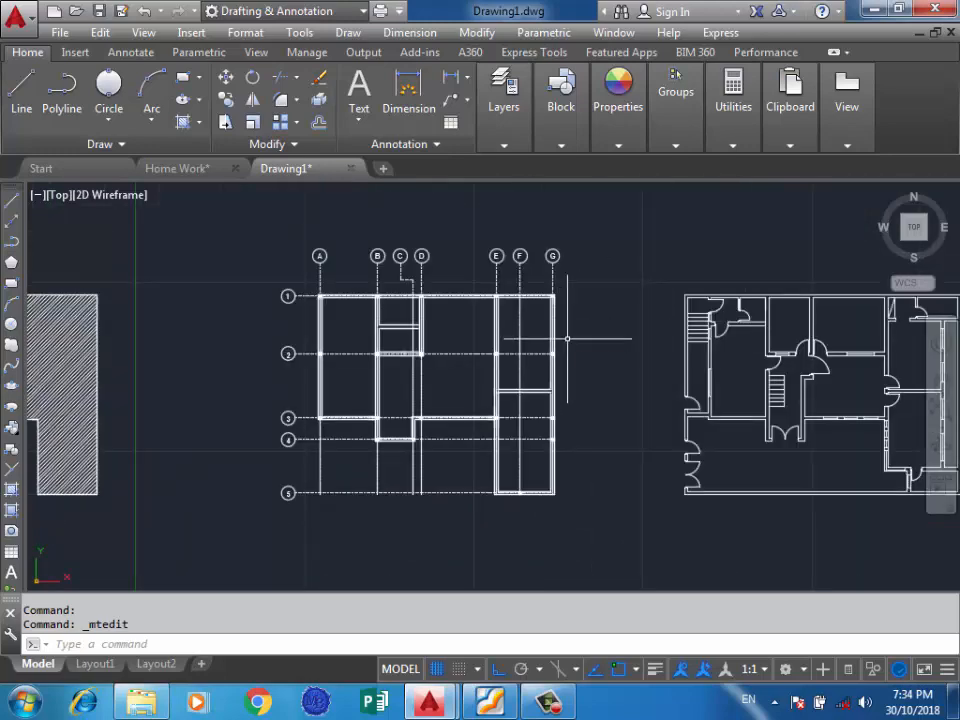
{"action": "type", "text": "c"}
{"action": "key", "text": "Return"}
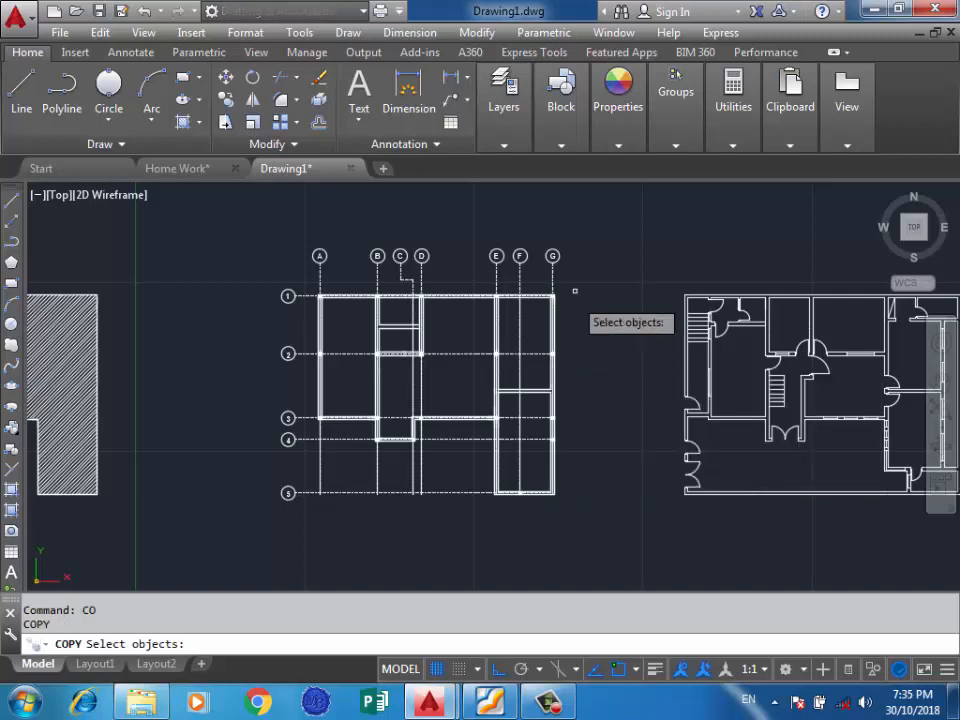
{"action": "left_click", "coordinate": [586, 212]}
{"action": "left_click", "coordinate": [265, 527]}
{"action": "key", "text": "Return"}
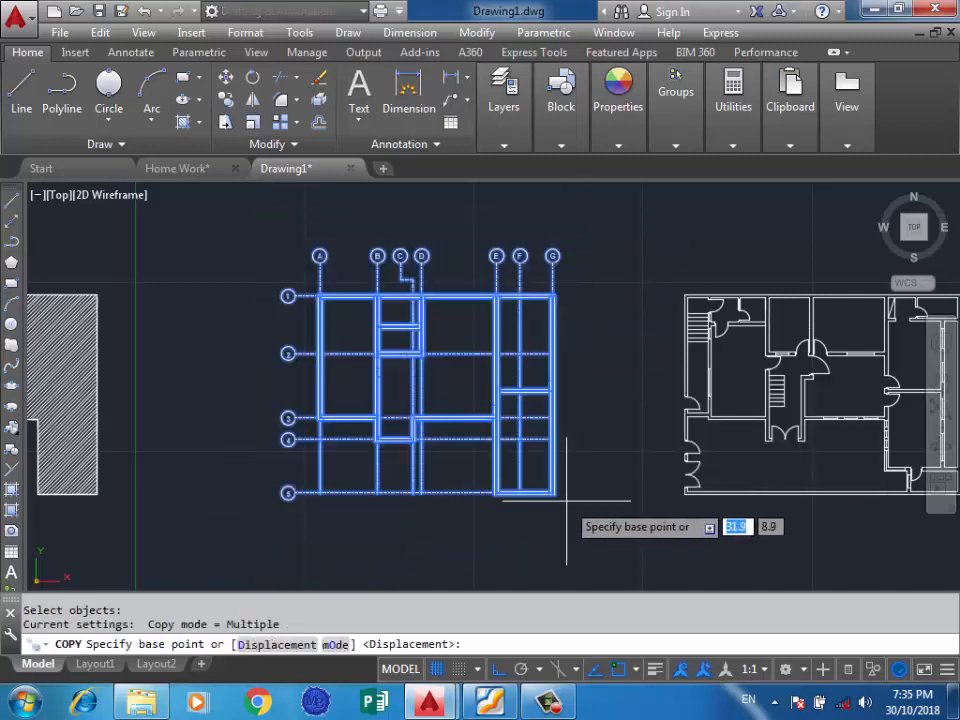
{"action": "left_click", "coordinate": [555, 493]}
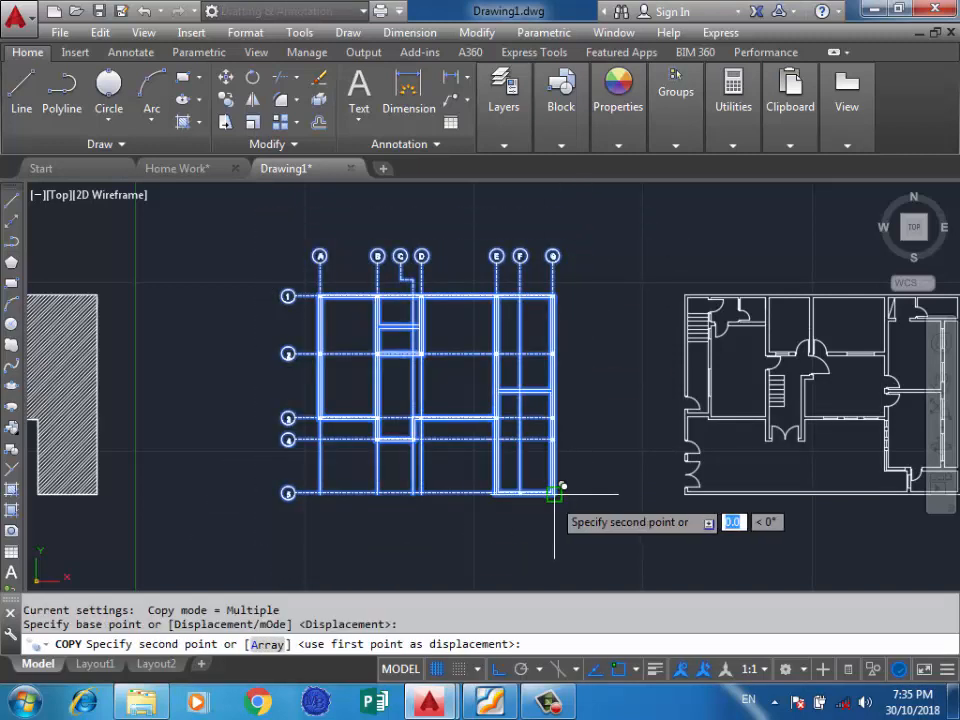
{"action": "scroll", "coordinate": [555, 493], "scroll_direction": "down", "scroll_amount": 5}
{"action": "left_click", "coordinate": [554, 337]}
{"action": "key", "text": "Return"}
{"action": "scroll", "coordinate": [537, 515], "scroll_direction": "up", "scroll_amount": 8}
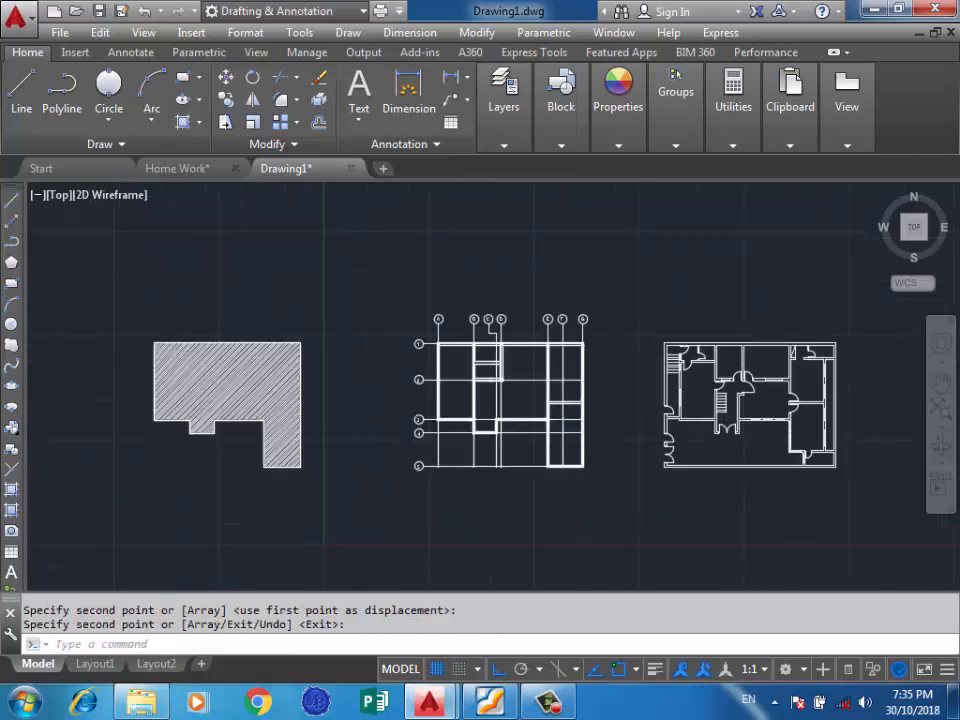
Step: Examine the original footing plan's columns, centrelines and grid bubbles along lines 1–5 and A–G
{"action": "scroll", "coordinate": [629, 375], "scroll_direction": "up", "scroll_amount": 2}
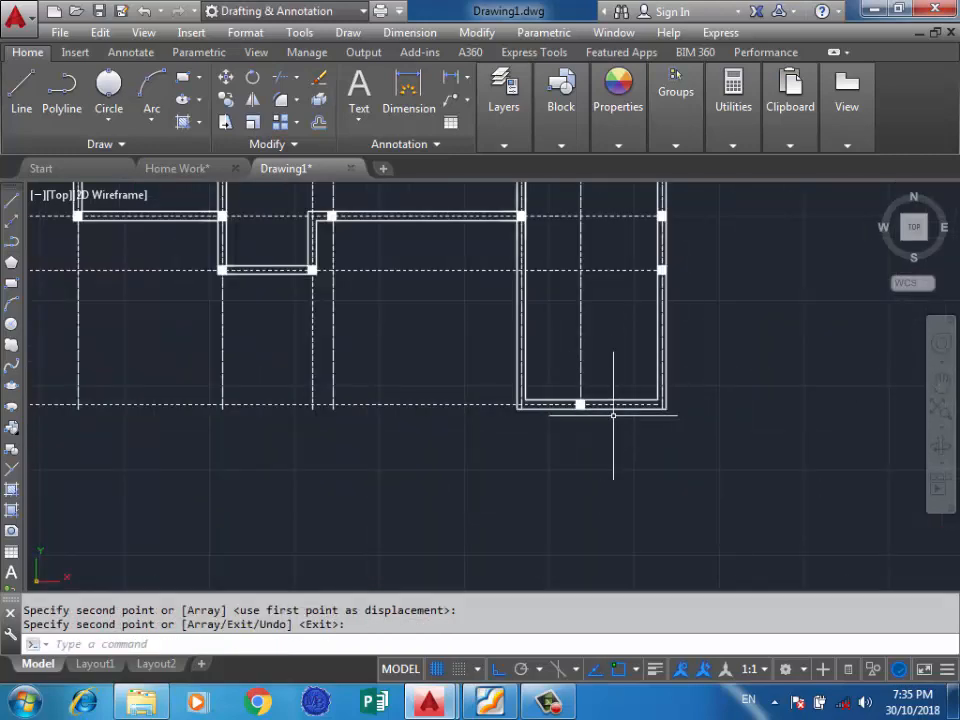
{"action": "scroll", "coordinate": [613, 414], "scroll_direction": "down", "scroll_amount": 4}
{"action": "scroll", "coordinate": [577, 493], "scroll_direction": "down", "scroll_amount": 2}
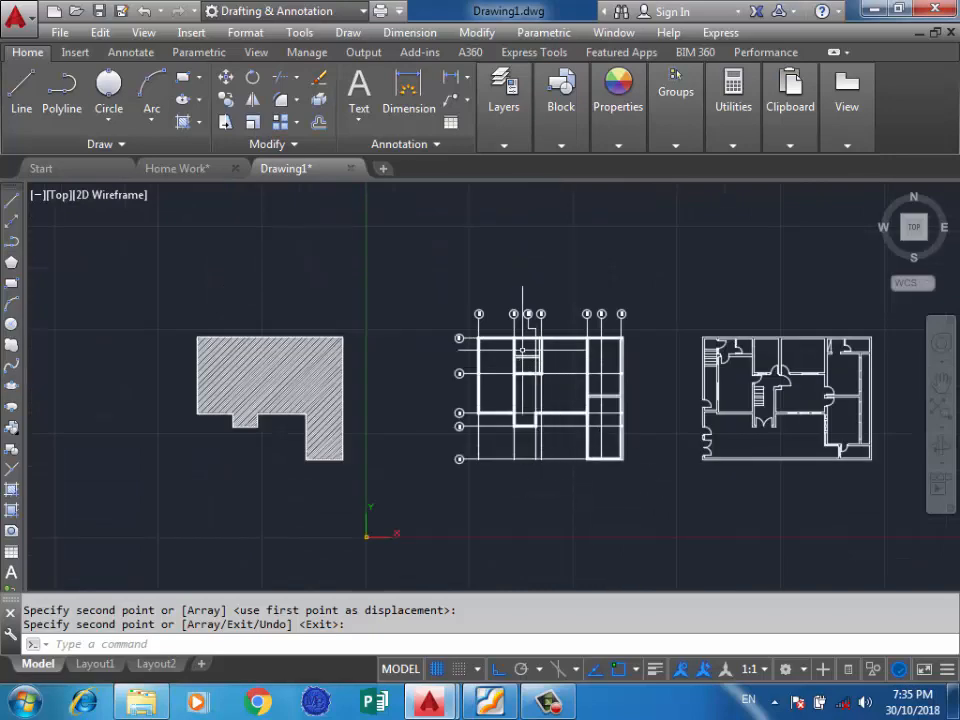
{"action": "scroll", "coordinate": [578, 345], "scroll_direction": "up", "scroll_amount": 4}
{"action": "scroll", "coordinate": [590, 285], "scroll_direction": "down", "scroll_amount": 2}
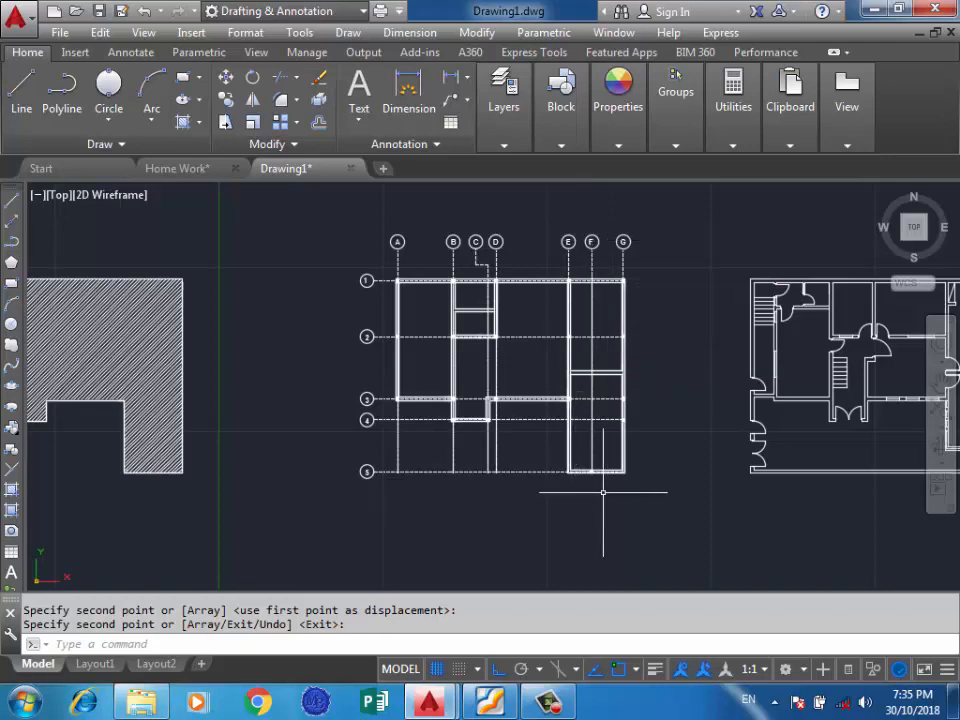
{"action": "scroll", "coordinate": [590, 472], "scroll_direction": "up", "scroll_amount": 4}
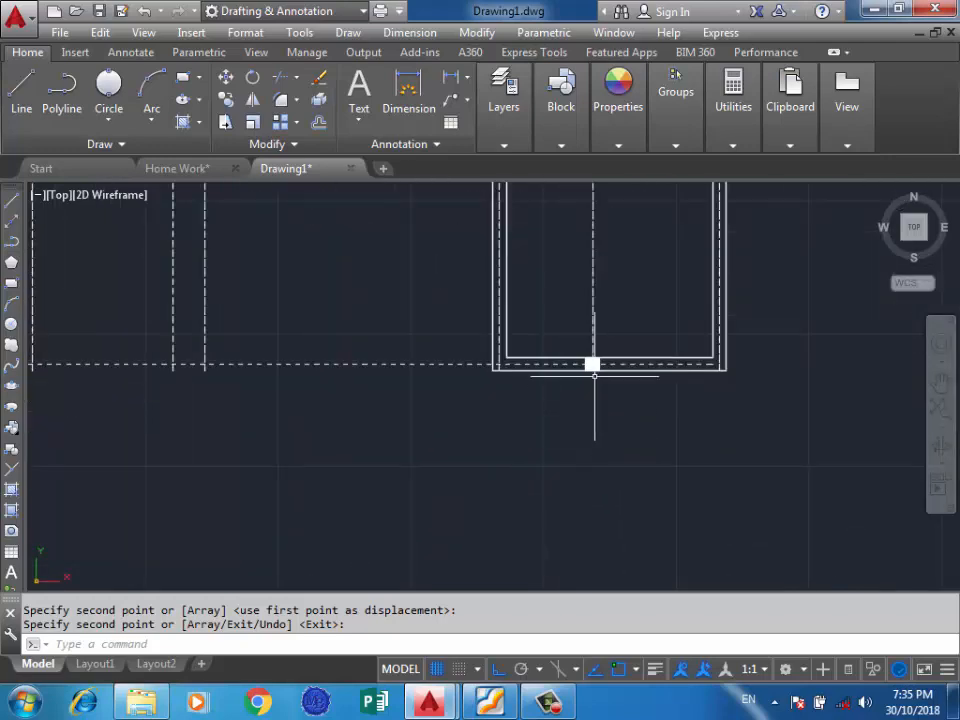
{"action": "scroll", "coordinate": [612, 380], "scroll_direction": "down", "scroll_amount": 5}
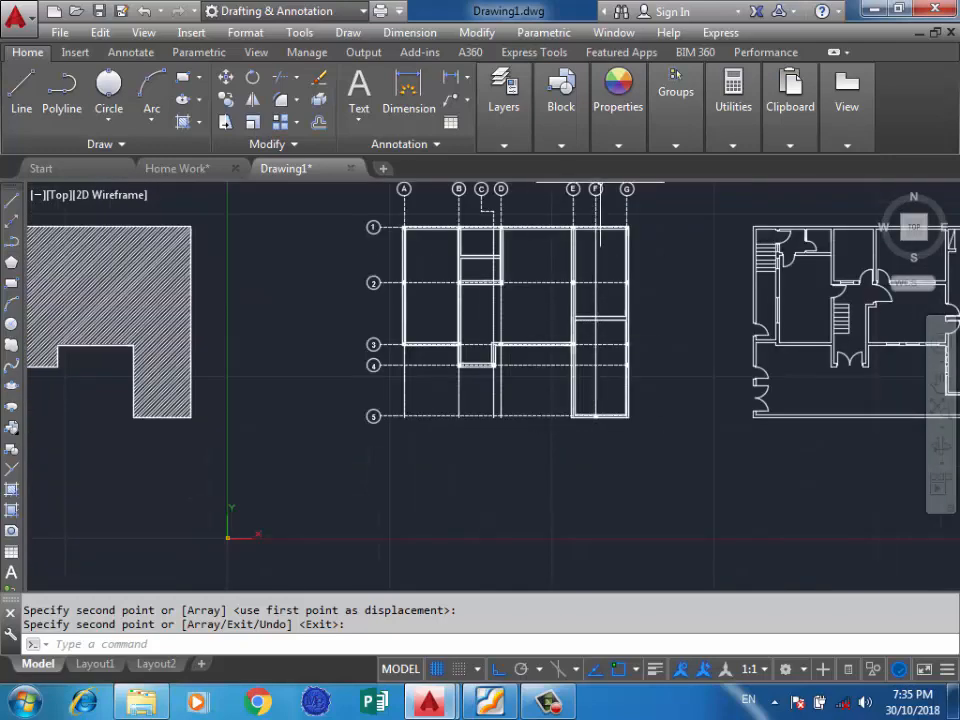
{"action": "scroll", "coordinate": [617, 314], "scroll_direction": "up", "scroll_amount": 3}
{"action": "scroll", "coordinate": [627, 396], "scroll_direction": "down", "scroll_amount": 2}
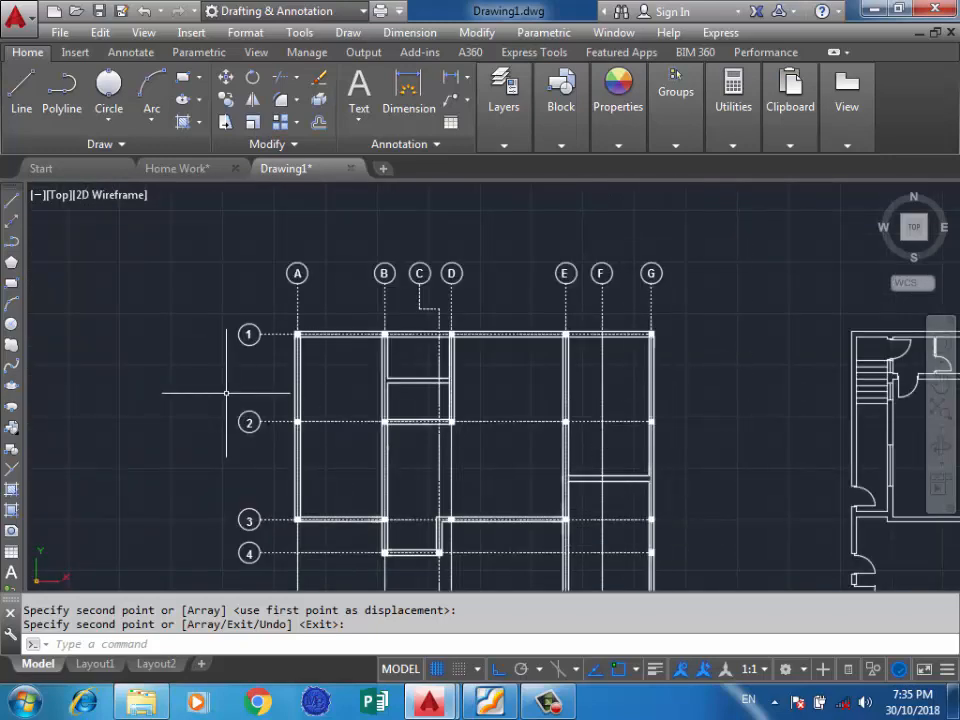
{"action": "scroll", "coordinate": [482, 188], "scroll_direction": "down", "scroll_amount": 4}
{"action": "scroll", "coordinate": [376, 409], "scroll_direction": "up", "scroll_amount": 2}
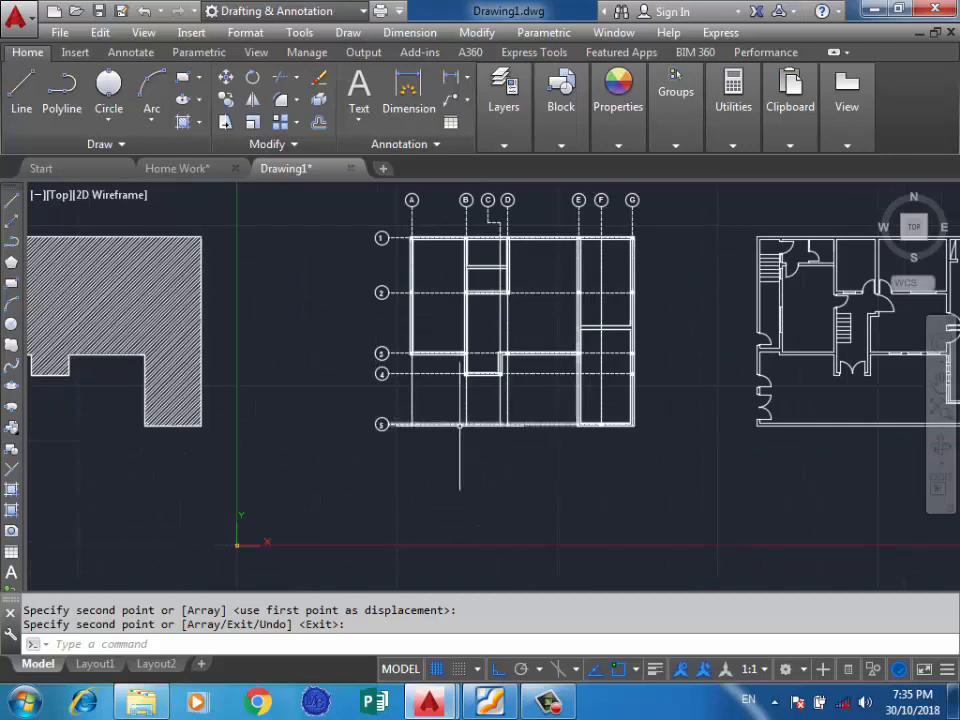
{"action": "scroll", "coordinate": [385, 423], "scroll_direction": "up", "scroll_amount": 5}
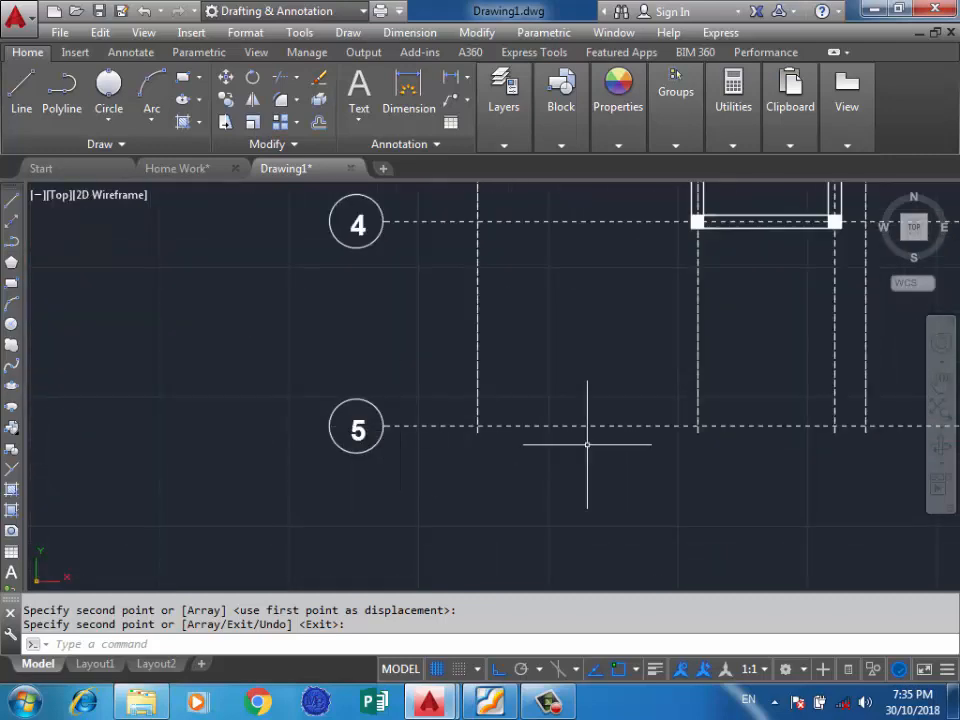
{"action": "scroll", "coordinate": [600, 440], "scroll_direction": "down", "scroll_amount": 3}
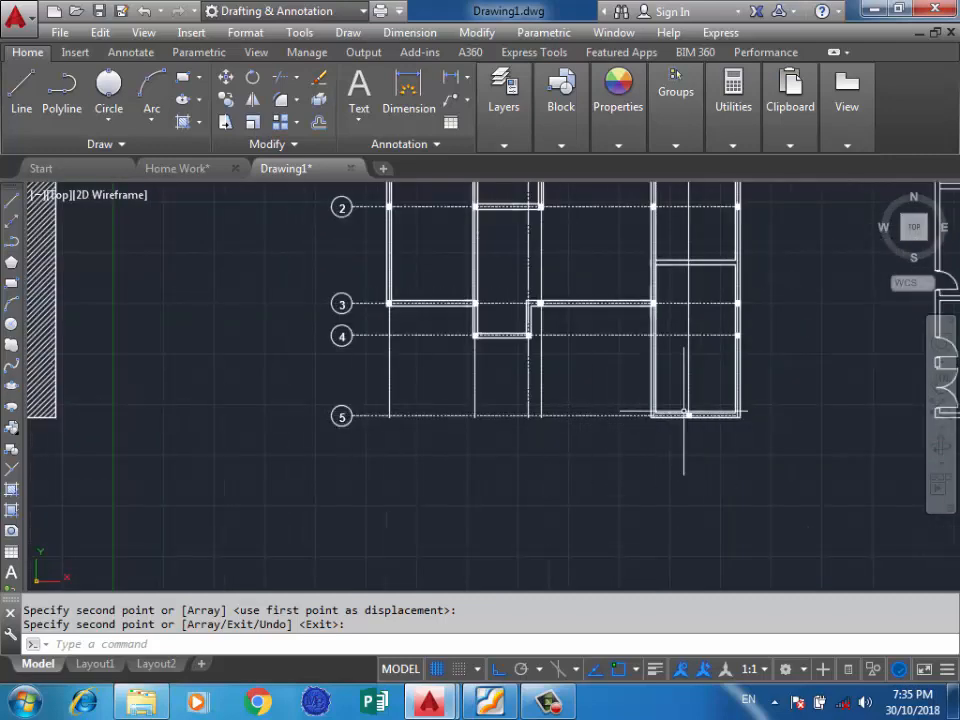
{"action": "scroll", "coordinate": [336, 414], "scroll_direction": "down", "scroll_amount": 3}
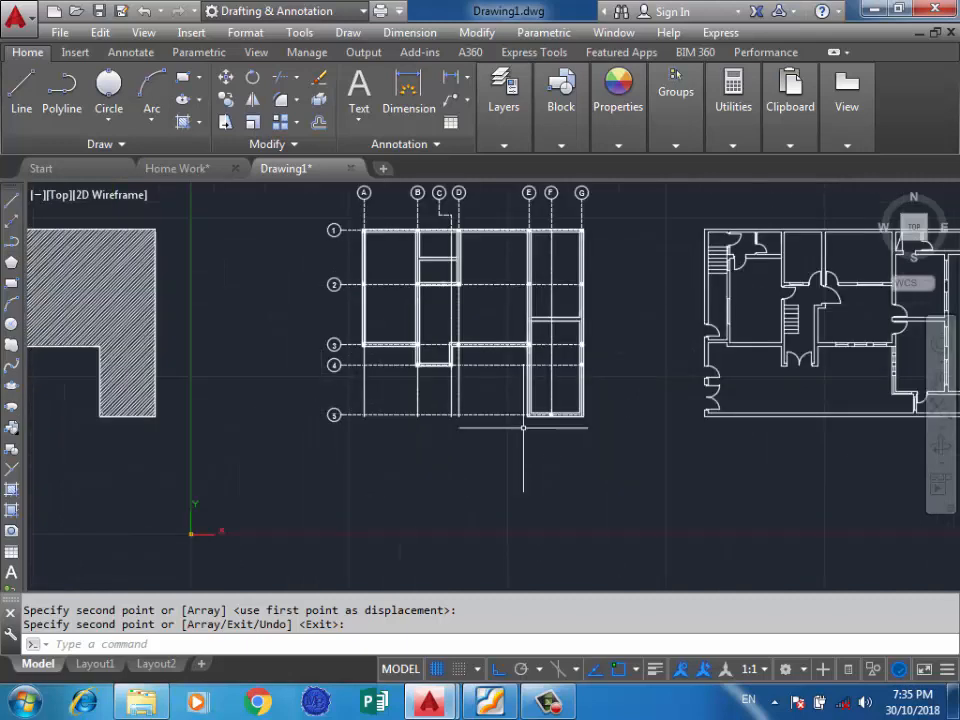
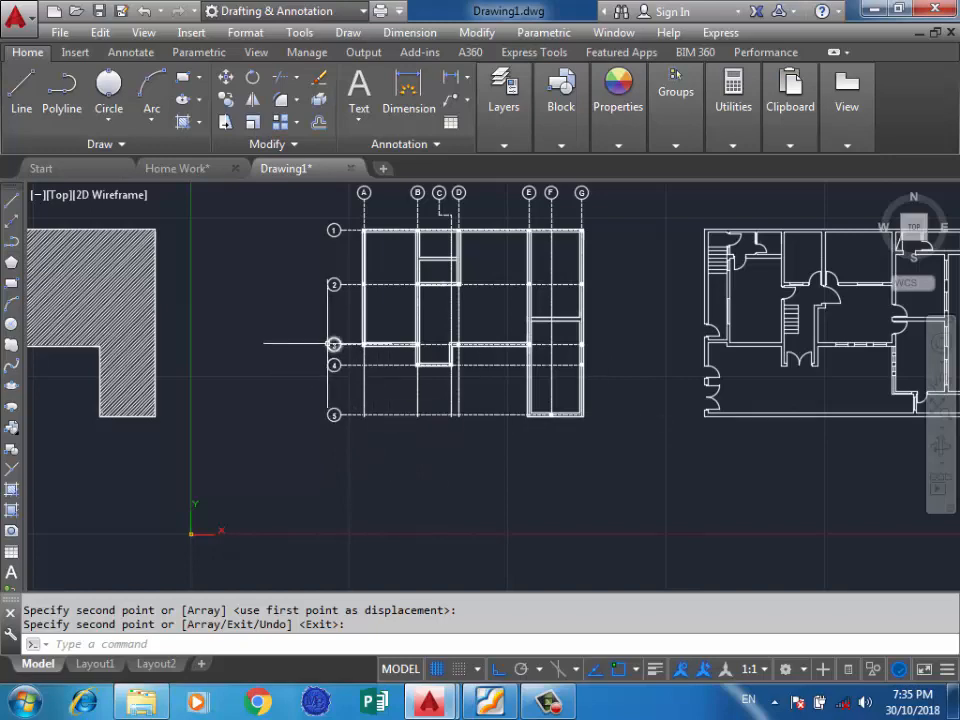
{"action": "scroll", "coordinate": [388, 236], "scroll_direction": "up", "scroll_amount": 6}
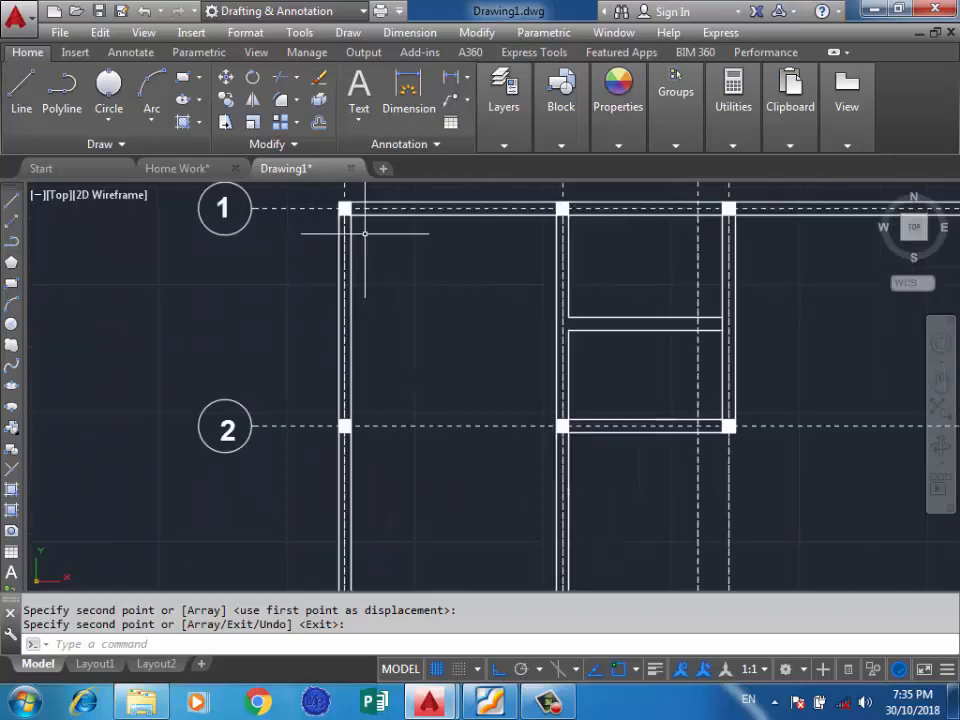
{"action": "scroll", "coordinate": [358, 260], "scroll_direction": "down", "scroll_amount": 4}
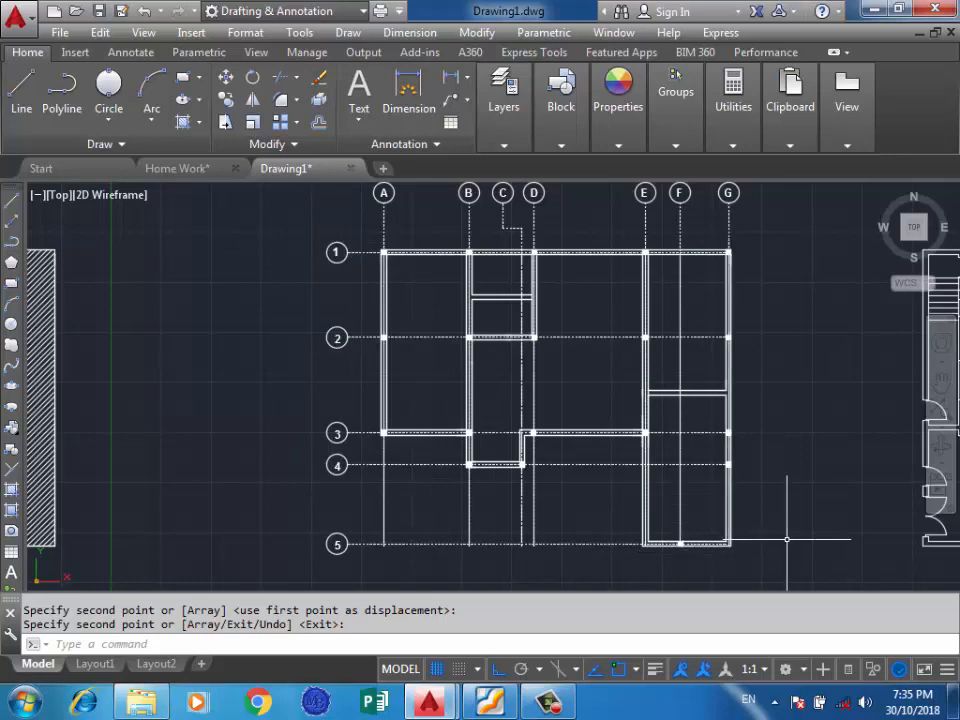
{"action": "scroll", "coordinate": [746, 532], "scroll_direction": "down", "scroll_amount": 2}
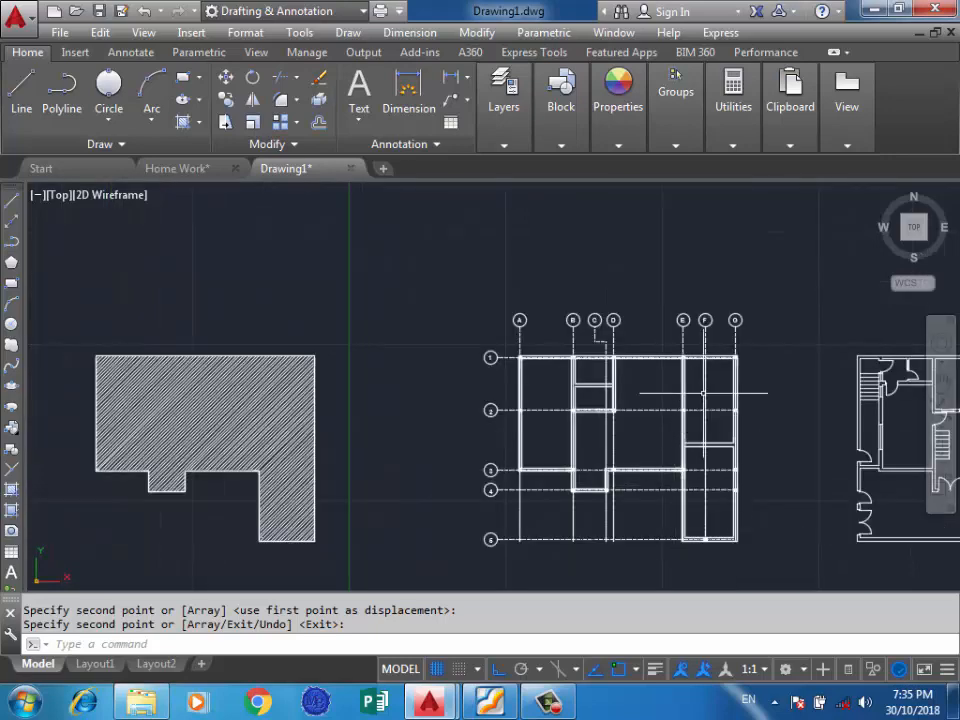
{"action": "scroll", "coordinate": [559, 345], "scroll_direction": "up", "scroll_amount": 1}
{"action": "scroll", "coordinate": [514, 210], "scroll_direction": "down", "scroll_amount": 1}
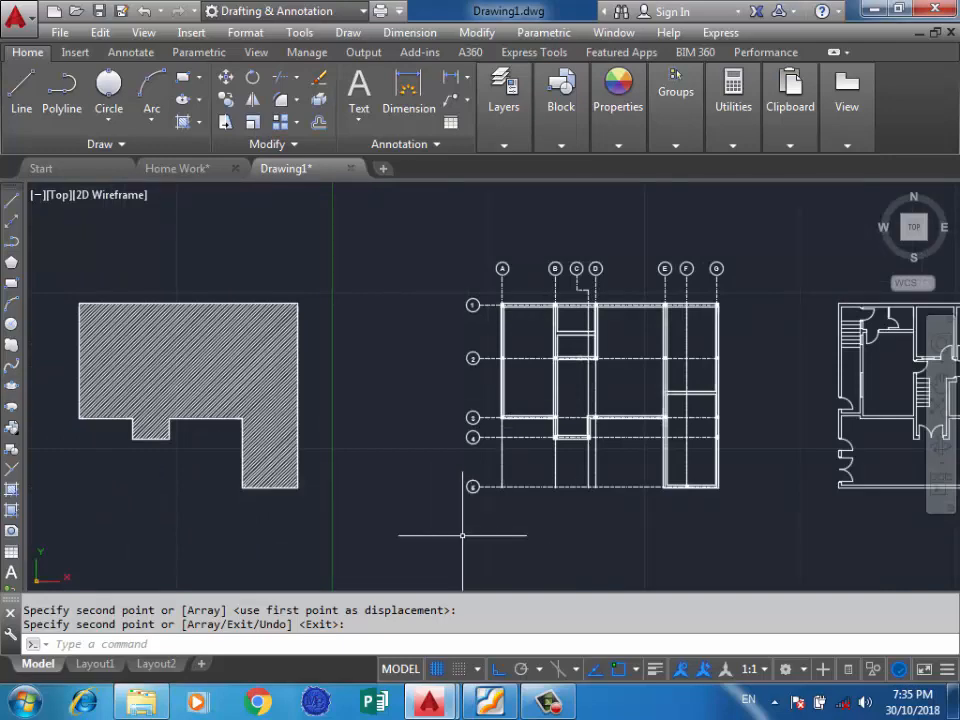
{"action": "scroll", "coordinate": [496, 406], "scroll_direction": "down", "scroll_amount": 1}
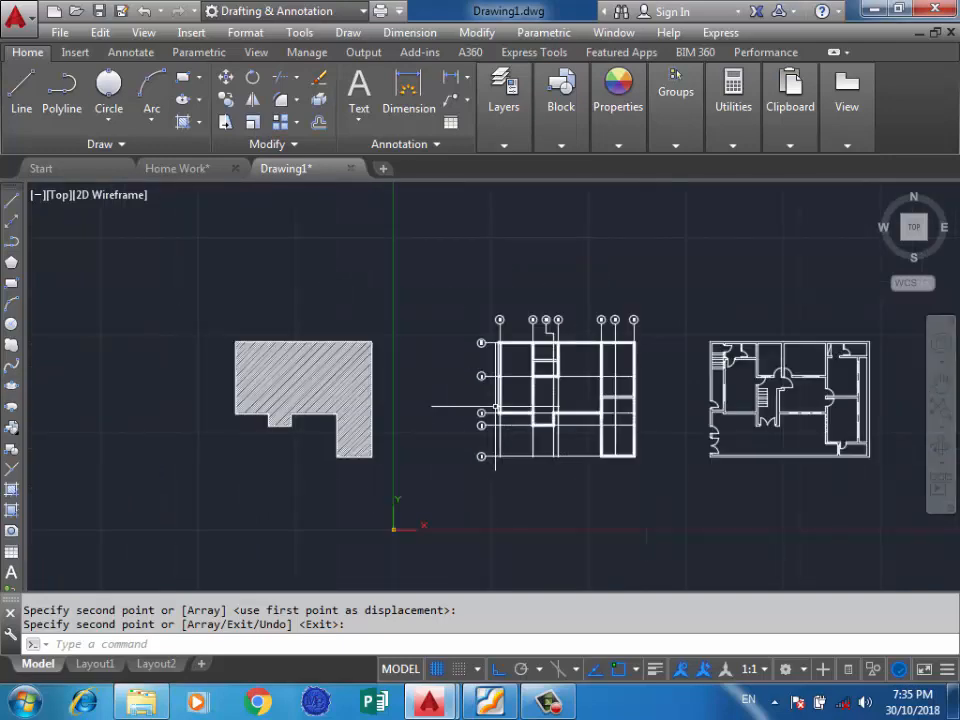
{"action": "scroll", "coordinate": [601, 322], "scroll_direction": "up", "scroll_amount": 2}
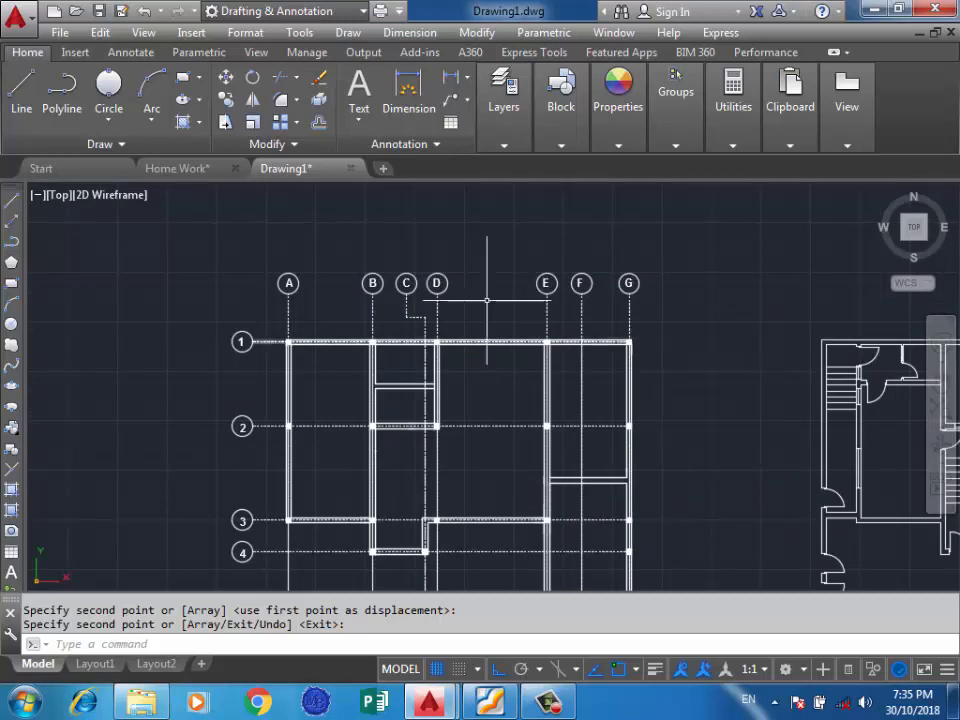
Step: Add a horizontal linear dimension between gridlines G and F, just above the plan's upper wall
{"action": "mouse_move", "coordinate": [504, 100]}
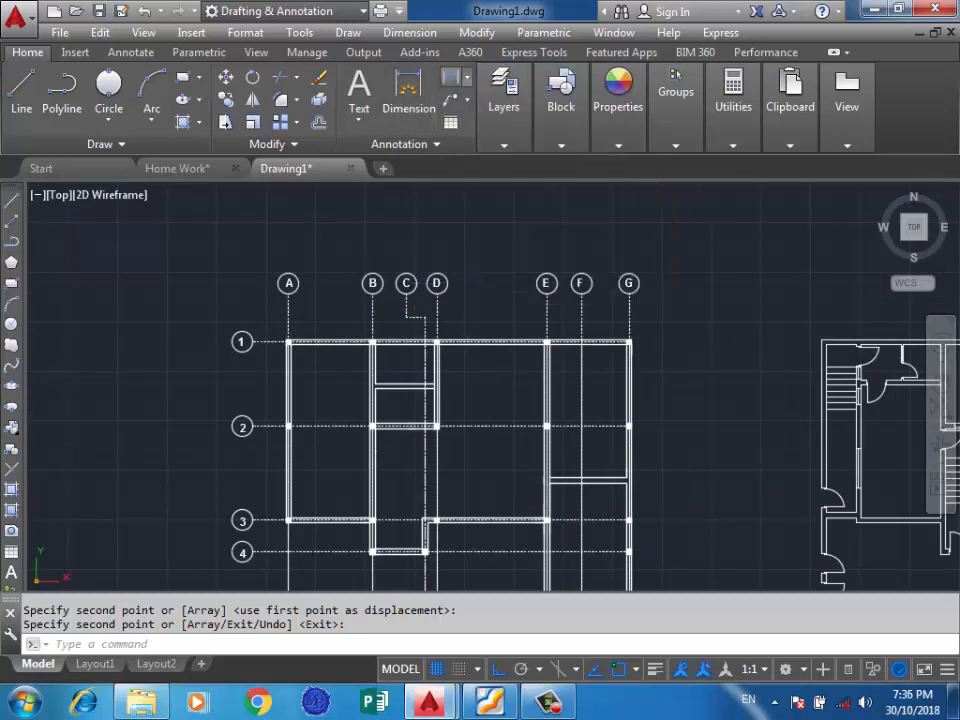
{"action": "left_click", "coordinate": [451, 77]}
{"action": "left_click", "coordinate": [409, 32]}
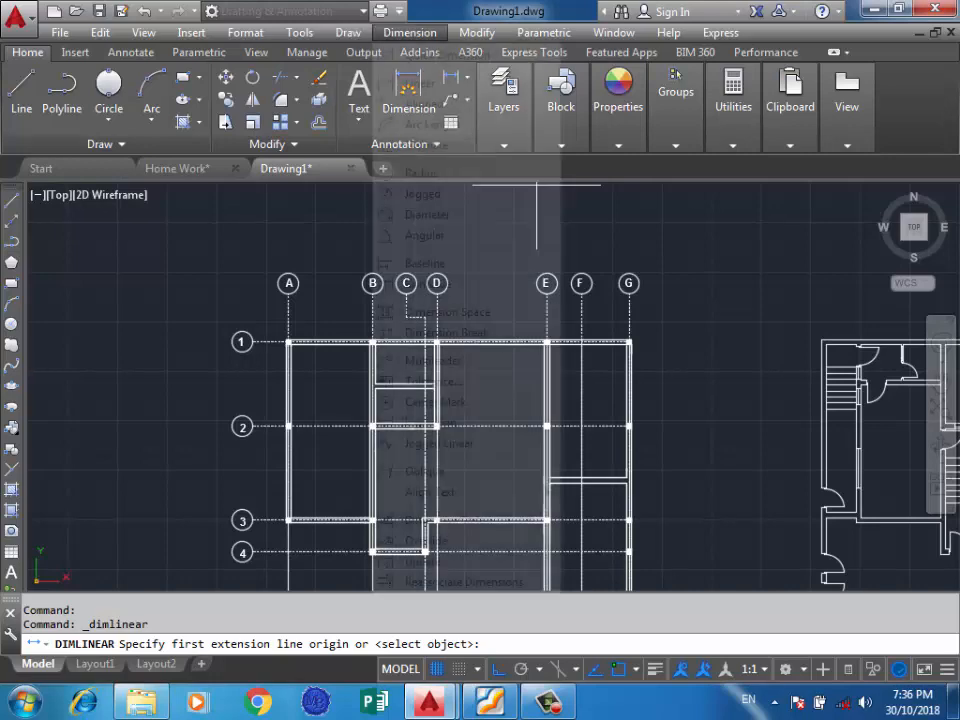
{"action": "left_click", "coordinate": [420, 83]}
{"action": "scroll", "coordinate": [640, 335], "scroll_direction": "up", "scroll_amount": 10}
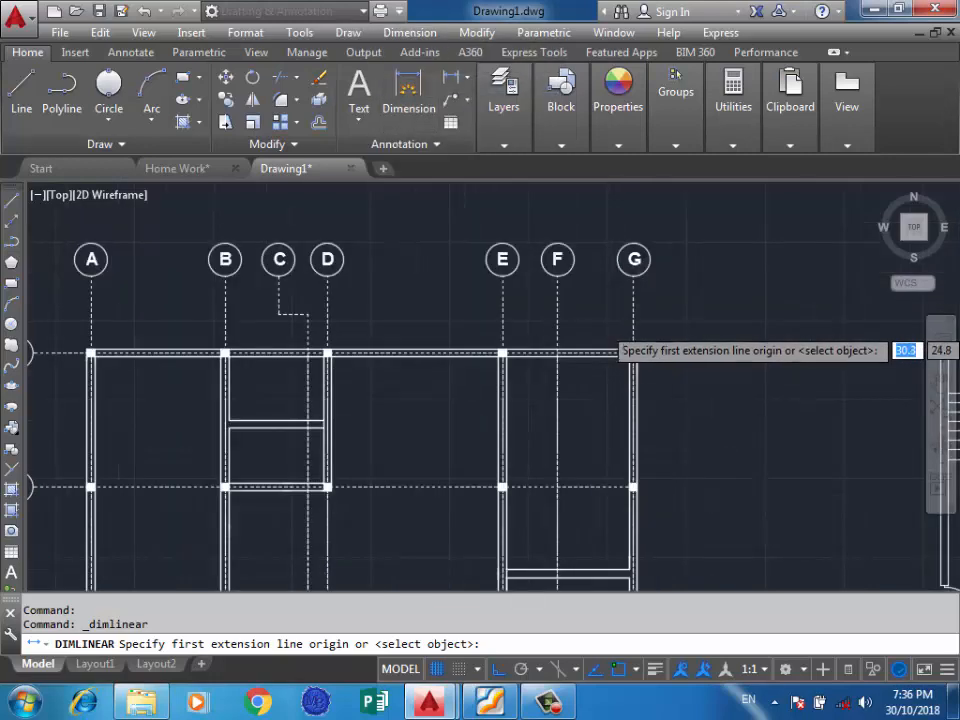
{"action": "left_click", "coordinate": [676, 332]}
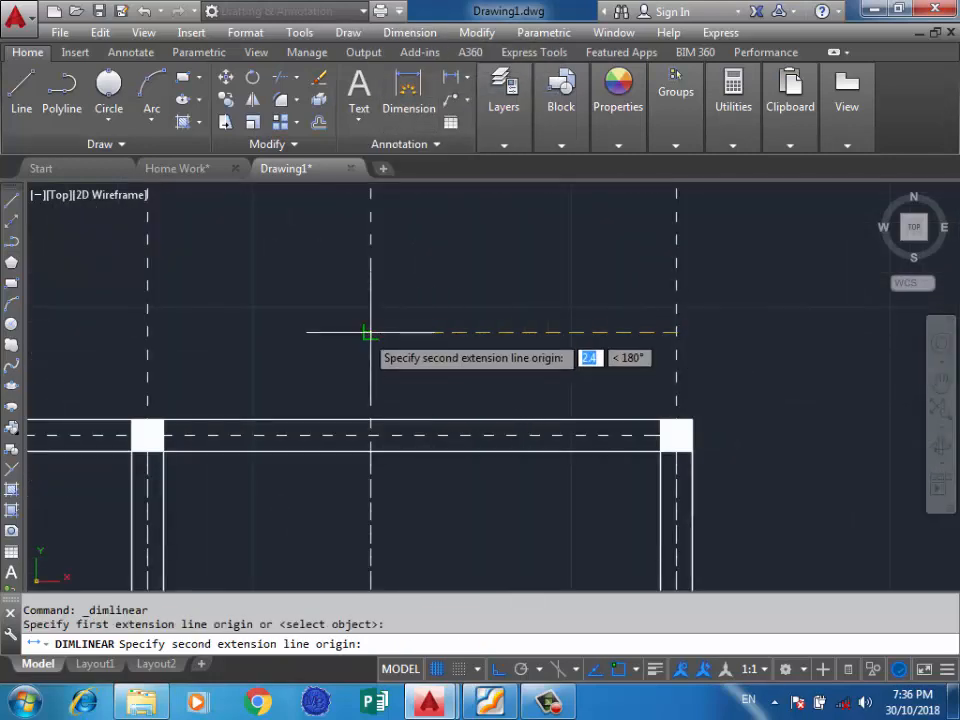
{"action": "left_click", "coordinate": [371, 332]}
{"action": "left_click", "coordinate": [383, 308]}
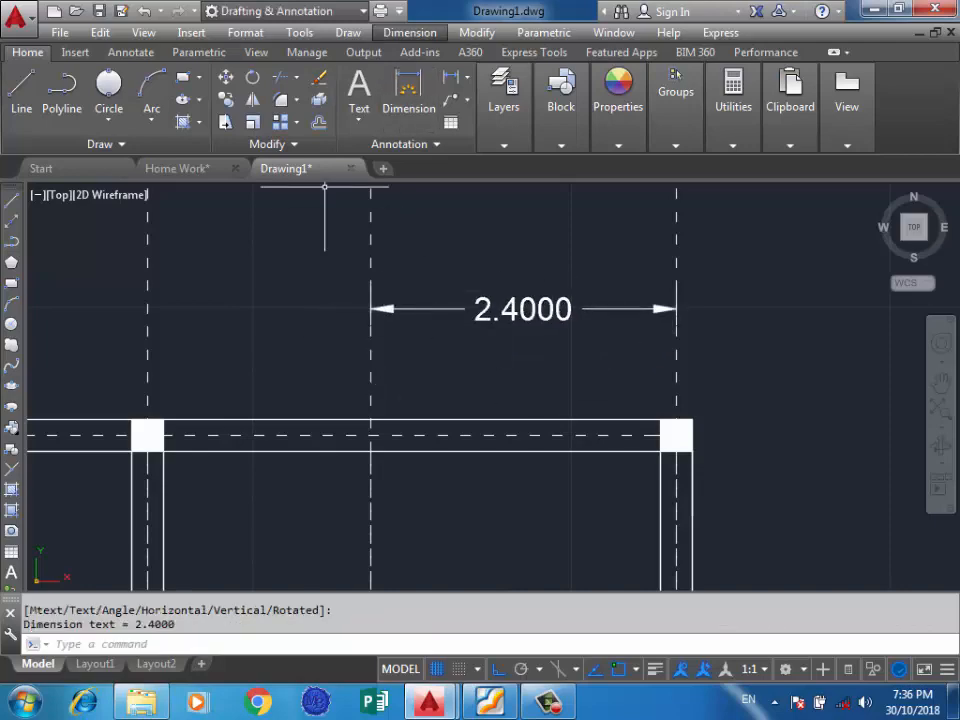
Step: Modify the Standard dimension style so linear dimensions use a precision of 0.00
{"action": "left_click", "coordinate": [409, 32]}
{"action": "left_click", "coordinate": [449, 520]}
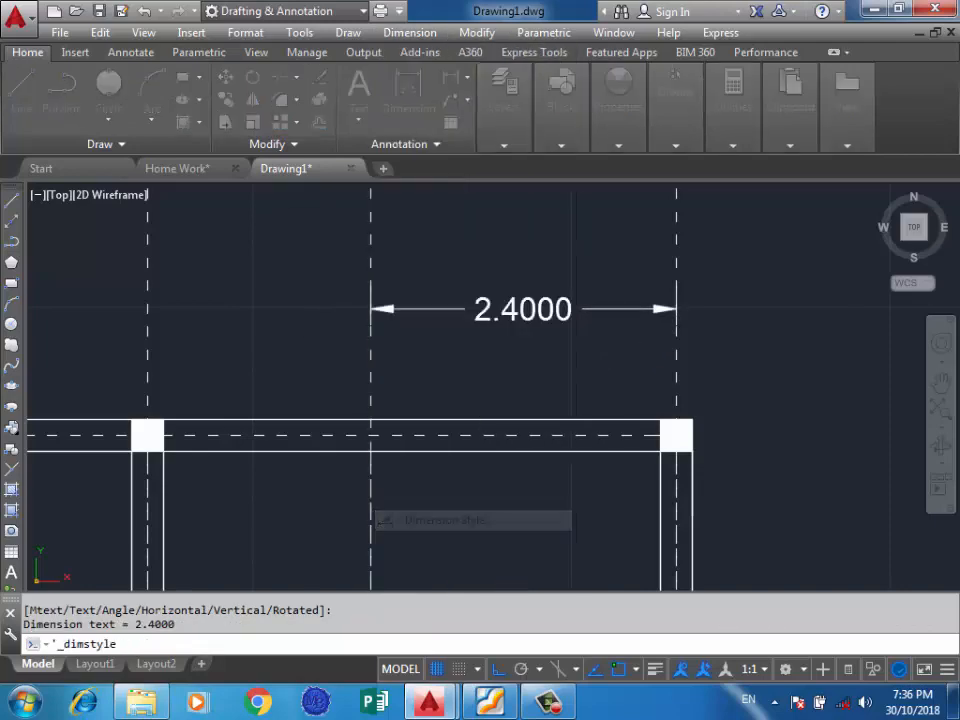
{"action": "left_click", "coordinate": [676, 308]}
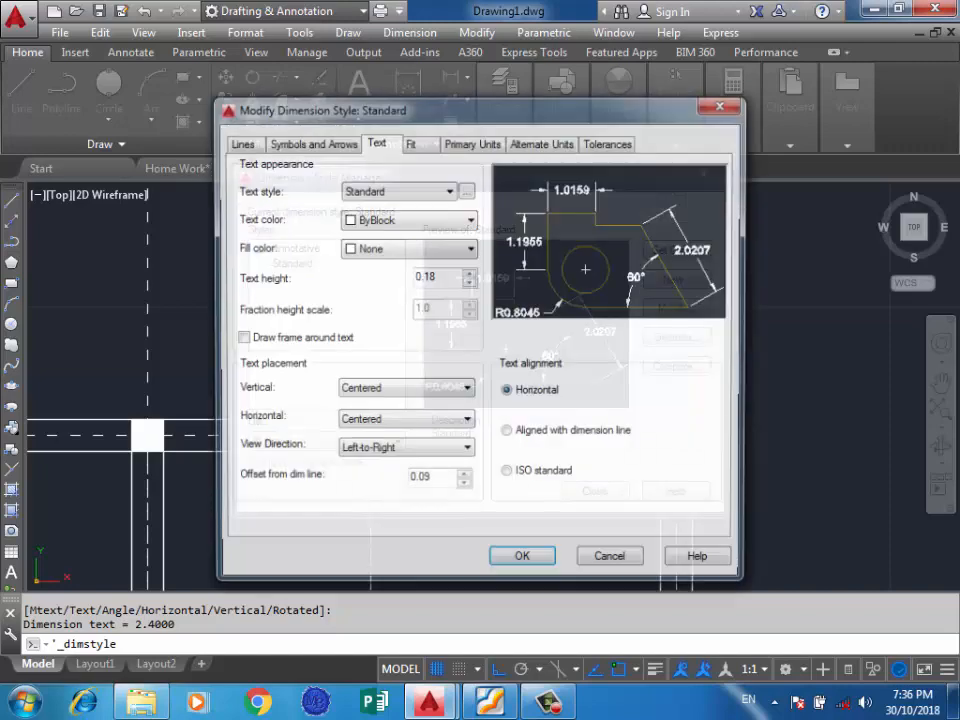
{"action": "left_click", "coordinate": [472, 142]}
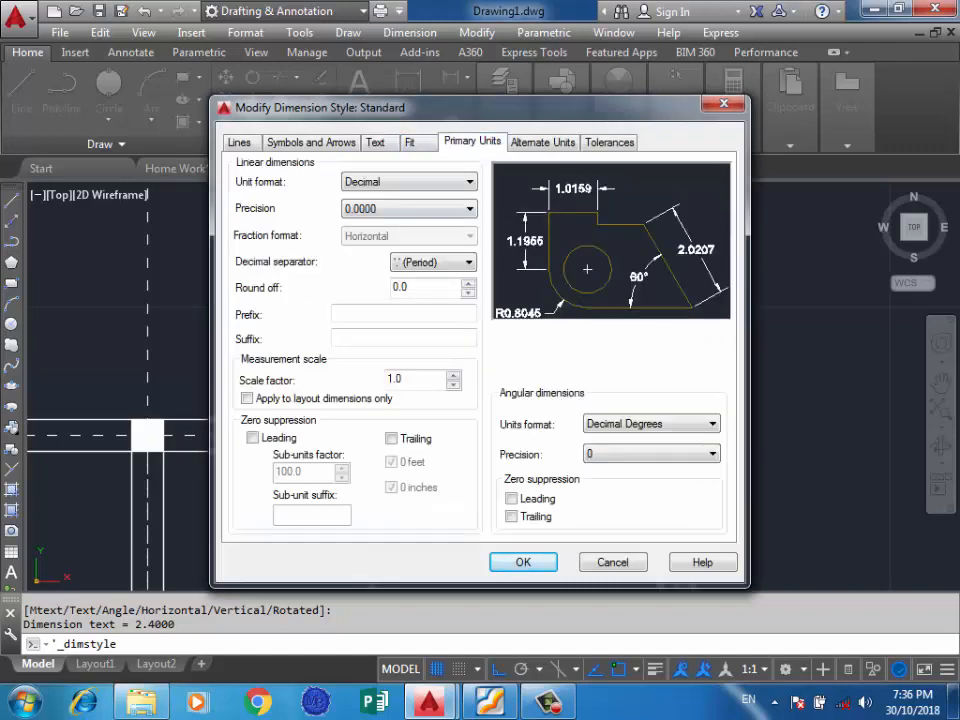
{"action": "left_click", "coordinate": [469, 208]}
{"action": "left_click", "coordinate": [400, 237]}
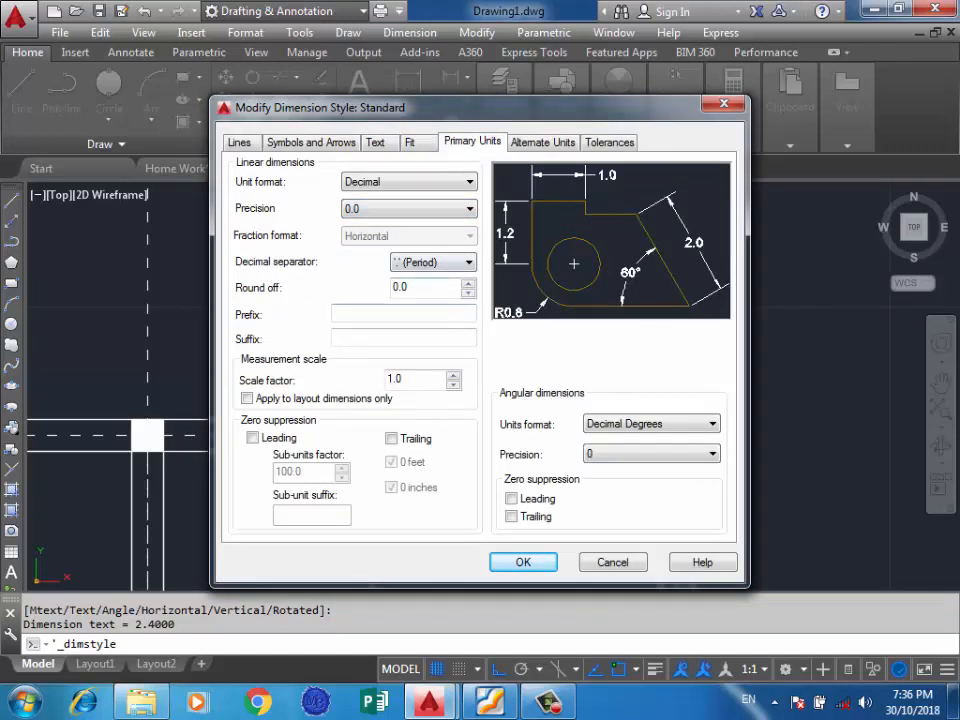
{"action": "left_click", "coordinate": [469, 208]}
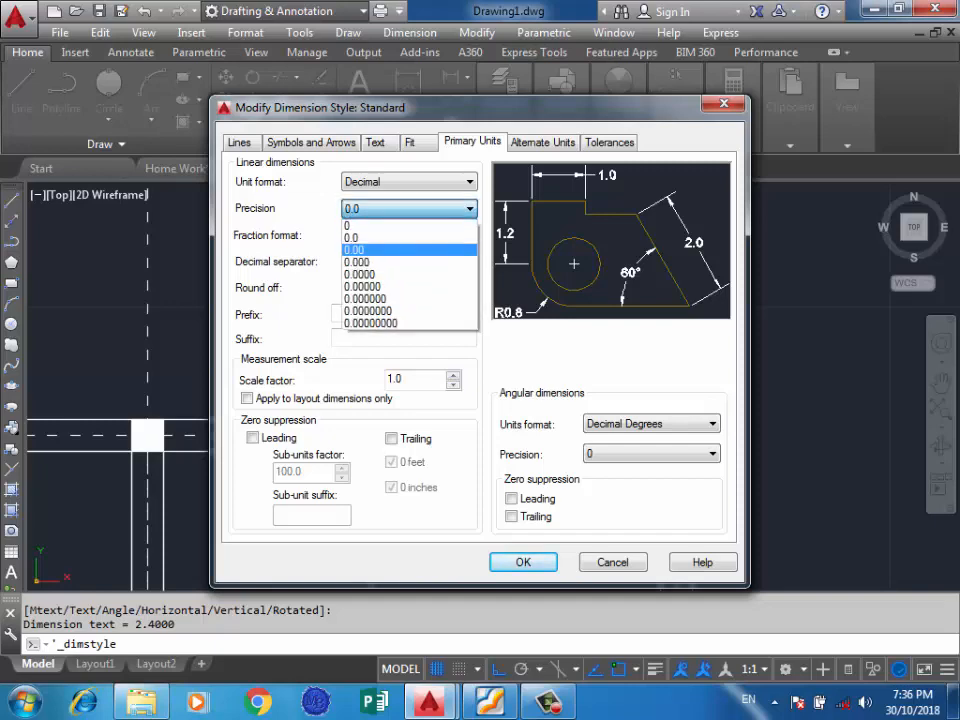
{"action": "left_click", "coordinate": [400, 249]}
{"action": "left_click", "coordinate": [523, 562]}
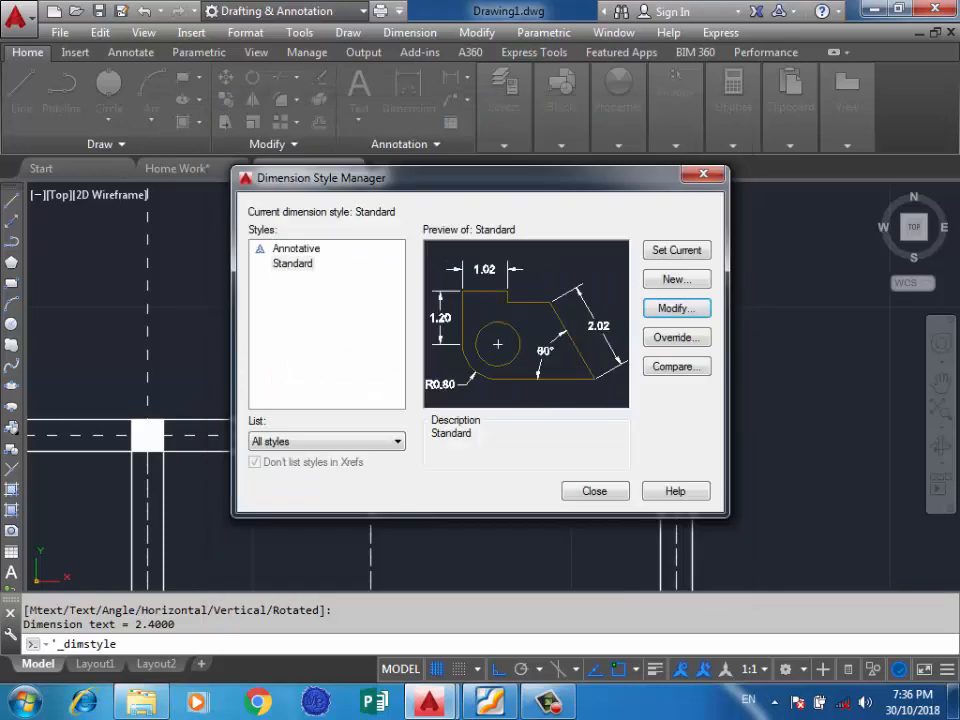
{"action": "left_click", "coordinate": [594, 491]}
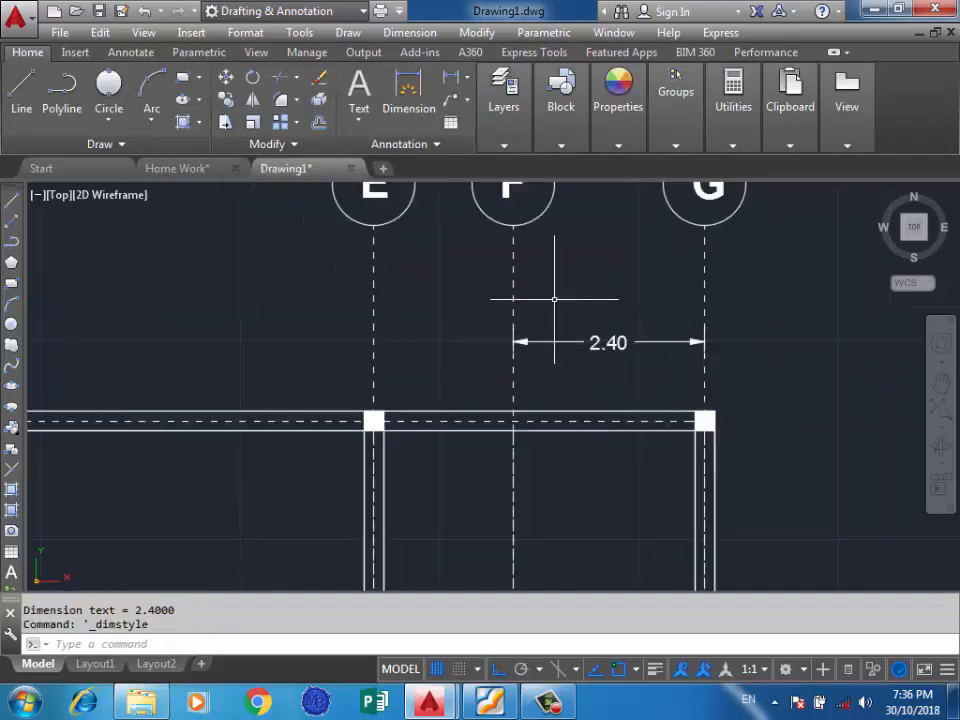
Step: Continue the dimension chain from gridline F through gridlines E and D to the jogged gridline C above the upper wall
{"action": "left_click", "coordinate": [410, 32]}
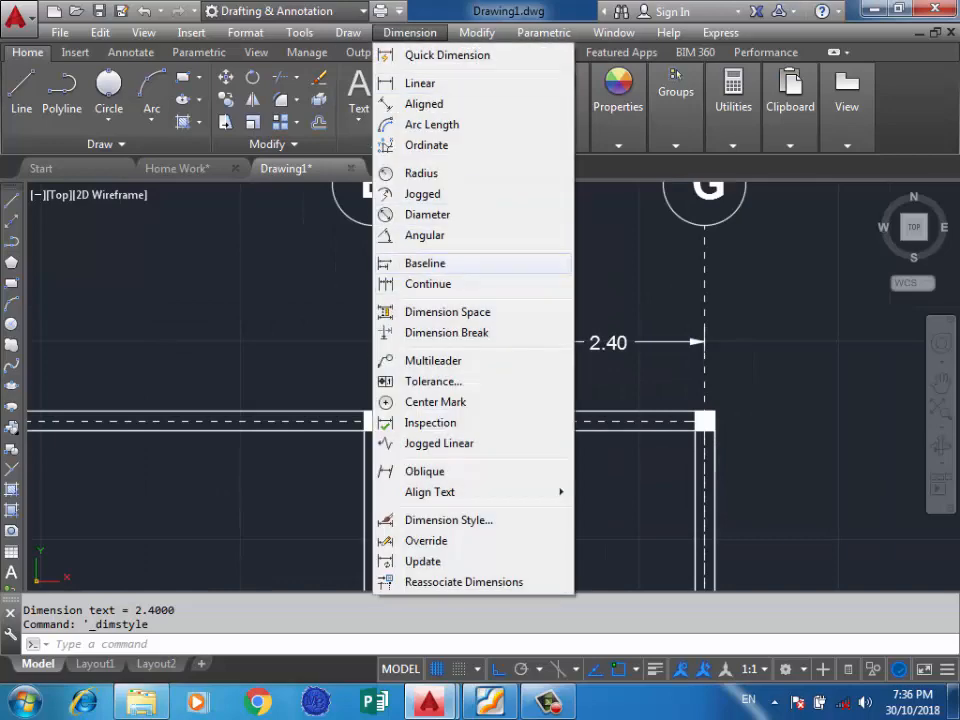
{"action": "left_click", "coordinate": [428, 284]}
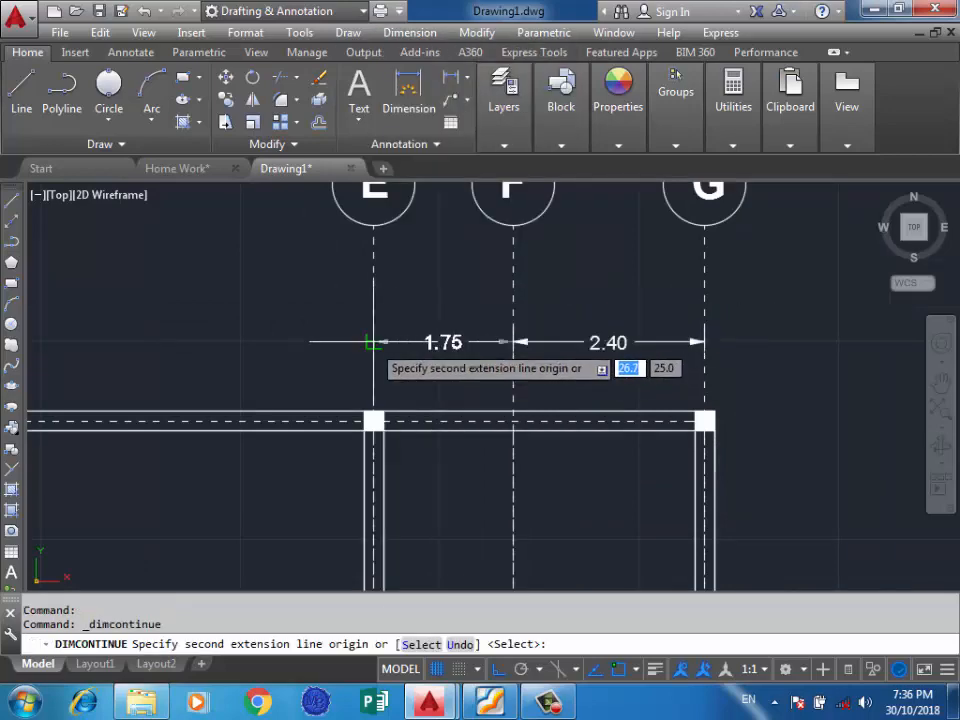
{"action": "scroll", "coordinate": [670, 325], "scroll_direction": "down", "scroll_amount": 3}
{"action": "scroll", "coordinate": [360, 330], "scroll_direction": "up", "scroll_amount": 4}
{"action": "left_click", "coordinate": [428, 312]}
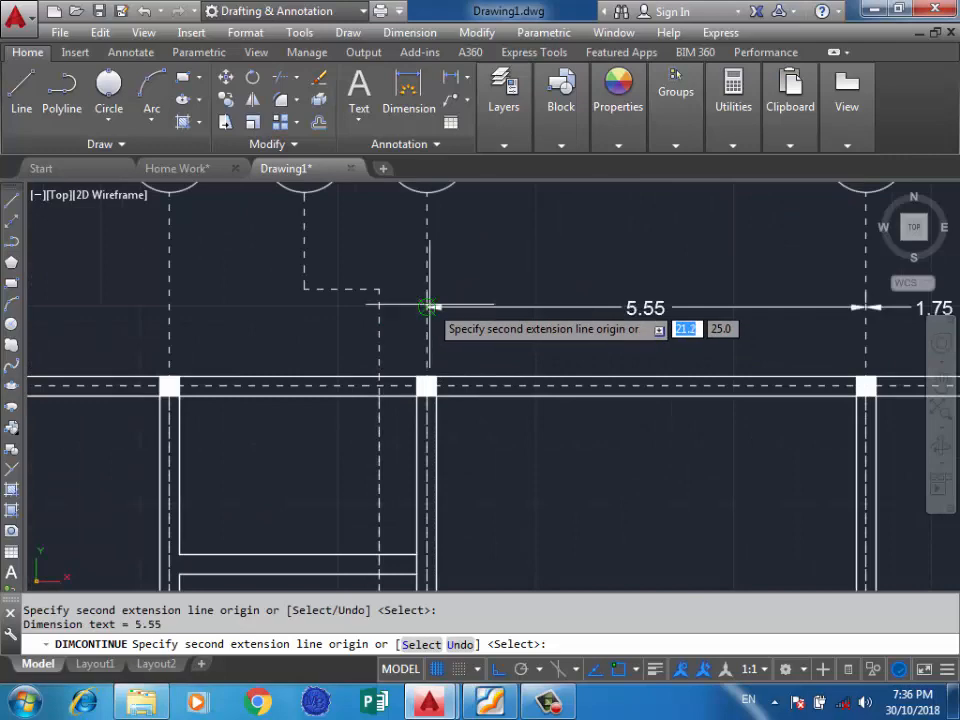
{"action": "left_click", "coordinate": [378, 308]}
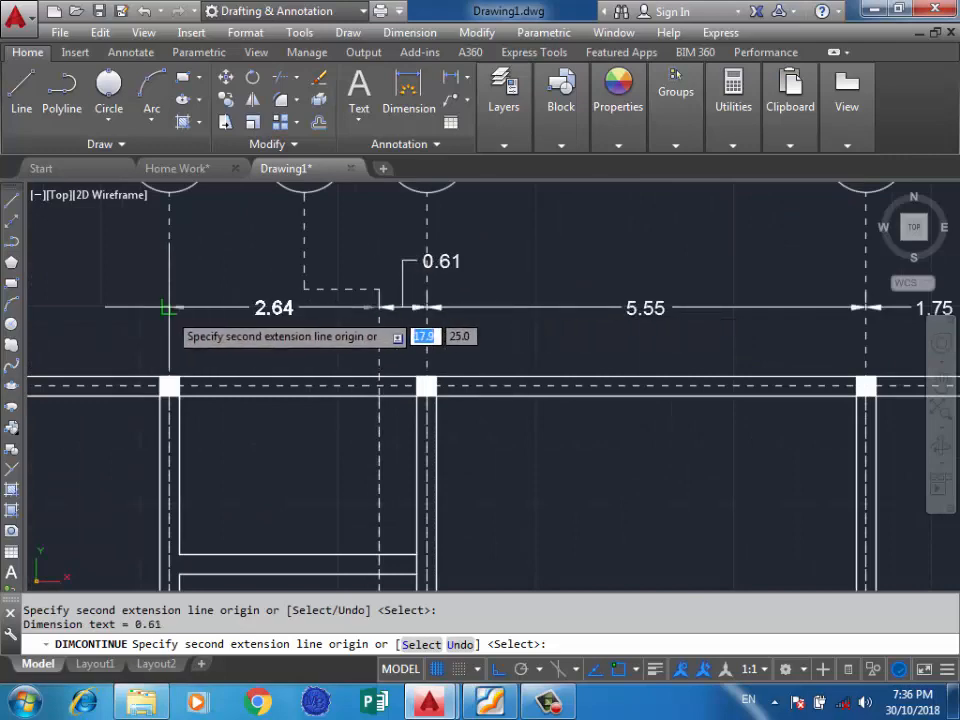
Step: Continue the dimension chain above the plan to grid lines B and A, and end the chain there
{"action": "left_click", "coordinate": [169, 308]}
{"action": "scroll", "coordinate": [565, 307], "scroll_direction": "down", "scroll_amount": 4}
{"action": "scroll", "coordinate": [280, 320], "scroll_direction": "up", "scroll_amount": 2}
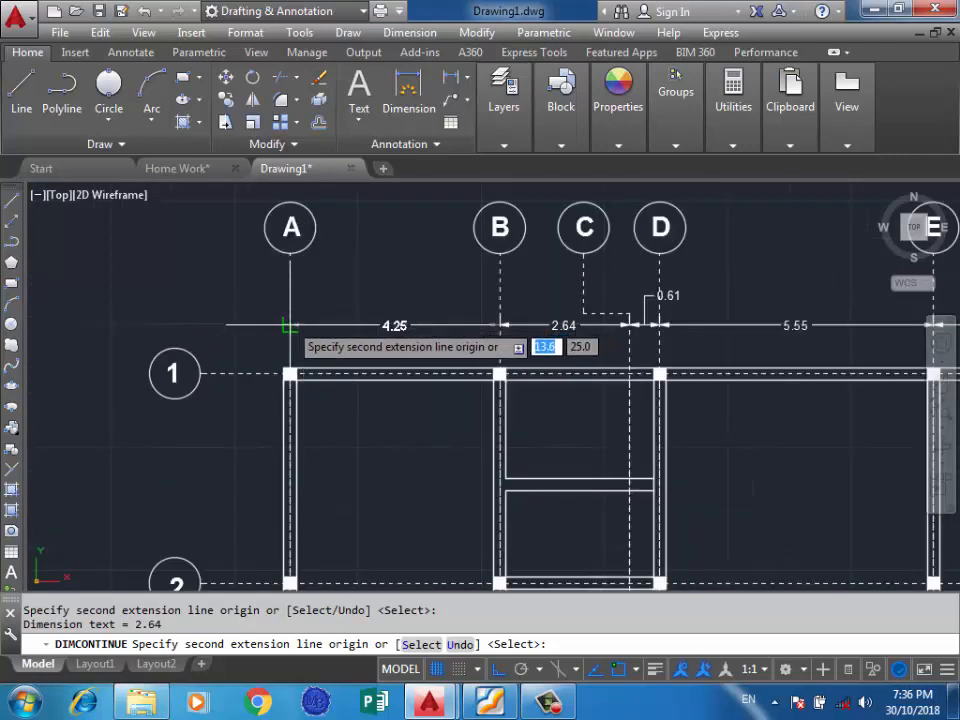
{"action": "left_click", "coordinate": [290, 307]}
{"action": "key", "text": "Return"}
Step: Add a vertical linear dimension between grid lines 1 and 2, placed between their bubbles and the plan's outer wall
{"action": "scroll", "coordinate": [430, 225], "scroll_direction": "down", "scroll_amount": 4}
{"action": "scroll", "coordinate": [320, 280], "scroll_direction": "up", "scroll_amount": 4}
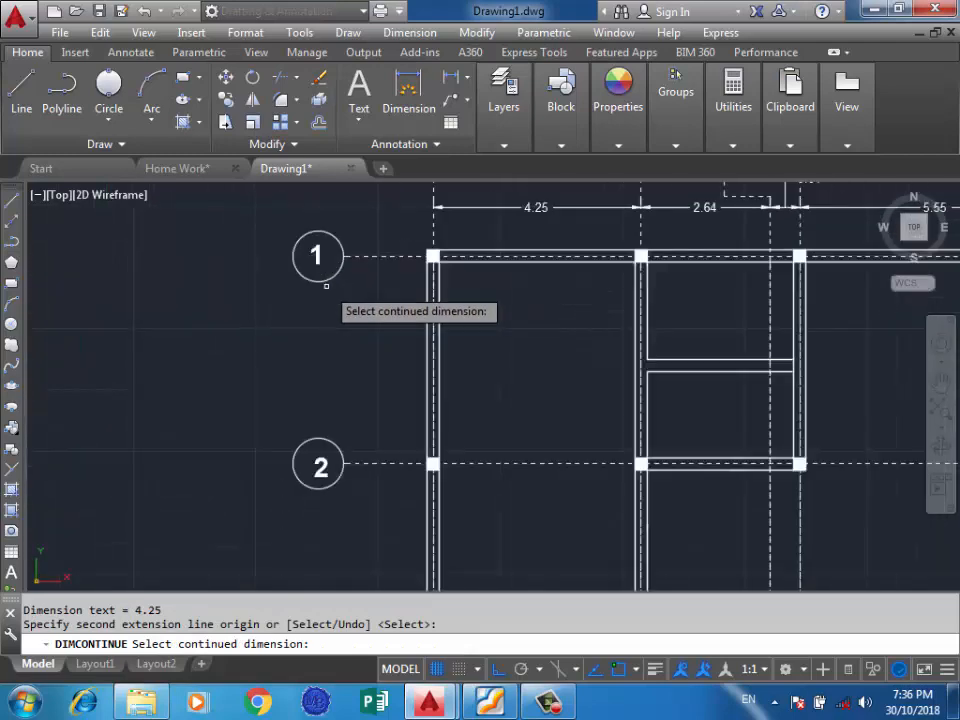
{"action": "left_click", "coordinate": [450, 77]}
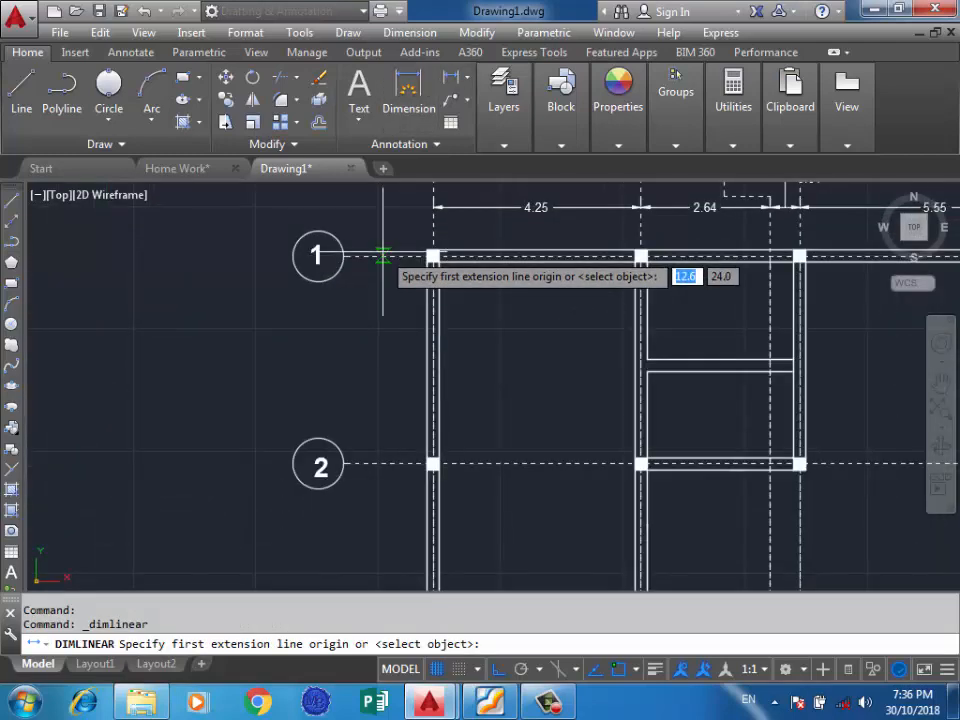
{"action": "left_click", "coordinate": [383, 256]}
{"action": "left_click", "coordinate": [383, 465]}
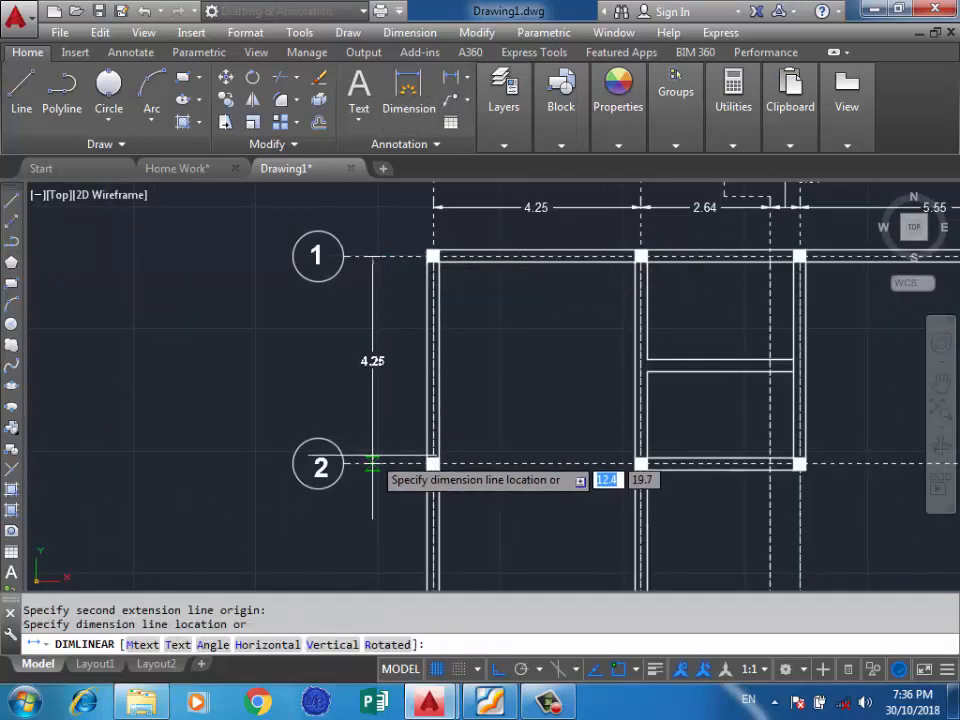
{"action": "left_click", "coordinate": [372, 460]}
Step: Continue the vertical dimension from grid line 2 down through grid lines 3, 4 and 5
{"action": "scroll", "coordinate": [440, 300], "scroll_direction": "down", "scroll_amount": 4}
{"action": "scroll", "coordinate": [437, 350], "scroll_direction": "up", "scroll_amount": 2}
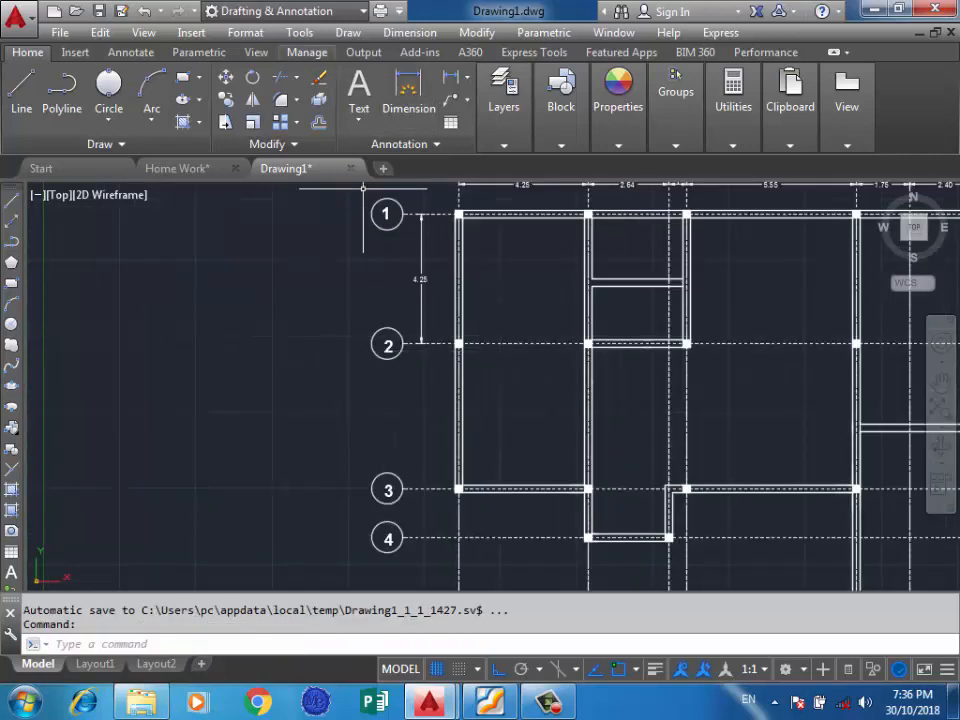
{"action": "left_click", "coordinate": [409, 32]}
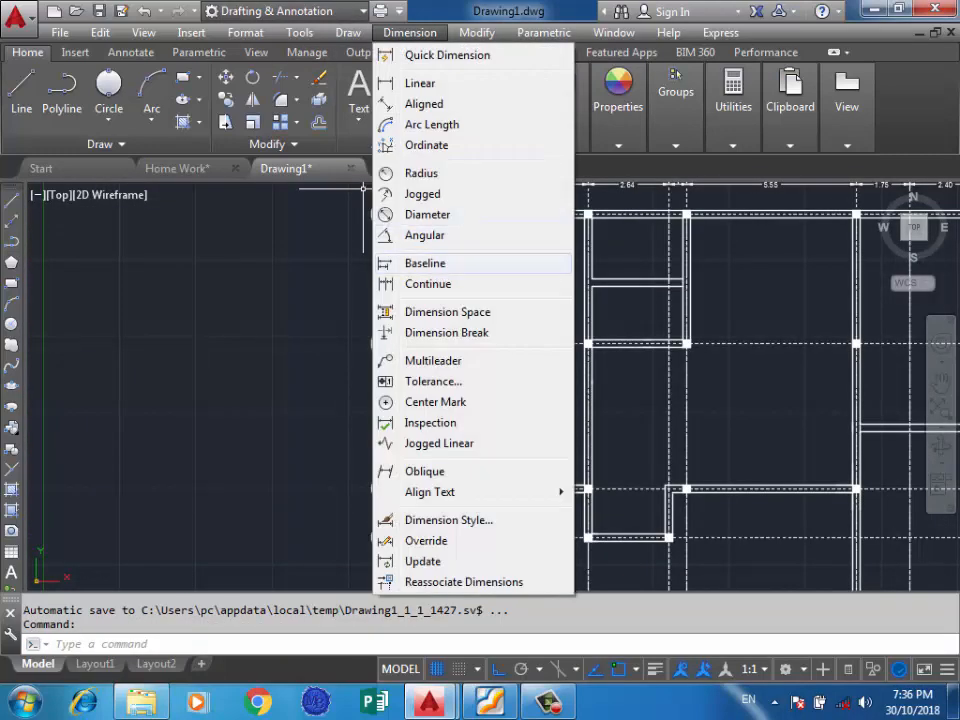
{"action": "left_click", "coordinate": [428, 284]}
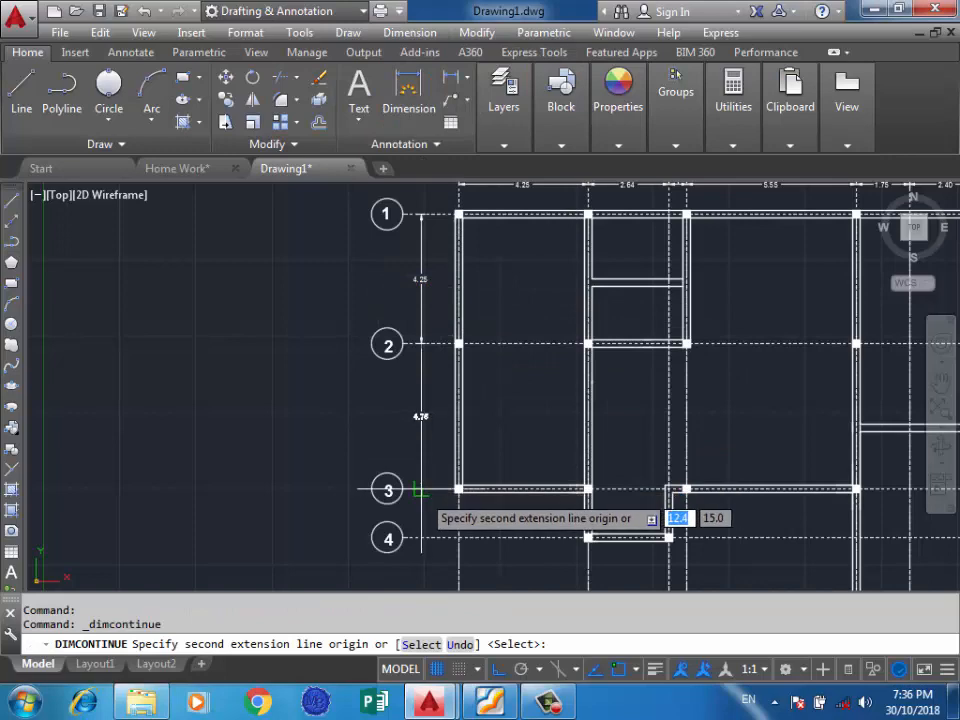
{"action": "left_click", "coordinate": [458, 489]}
{"action": "scroll", "coordinate": [440, 450], "scroll_direction": "down", "scroll_amount": 2}
{"action": "scroll", "coordinate": [440, 490], "scroll_direction": "up", "scroll_amount": 5}
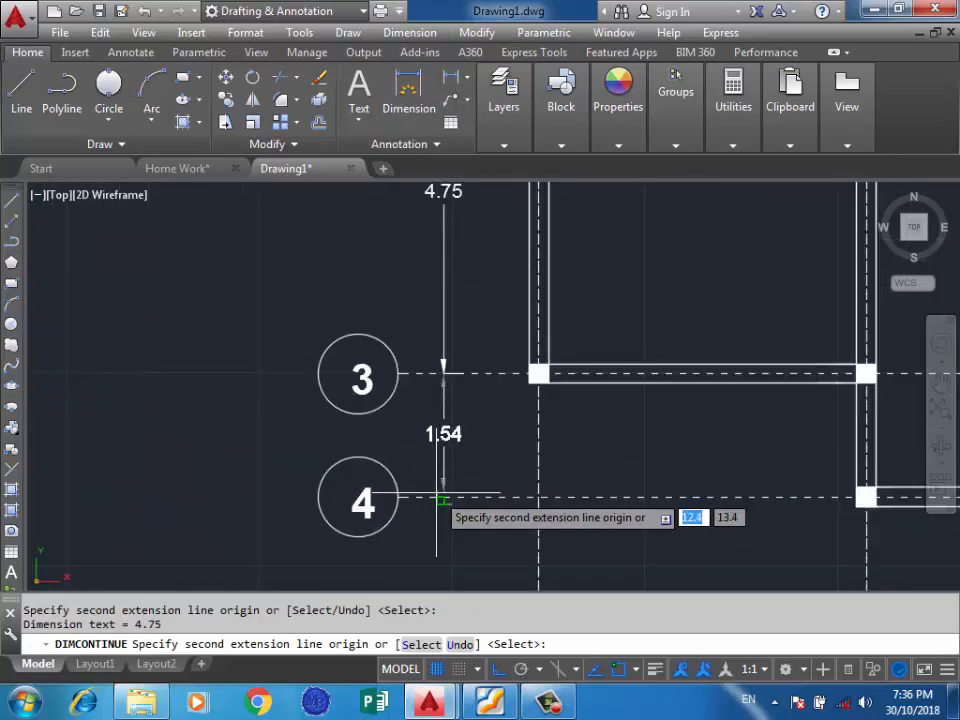
{"action": "left_click", "coordinate": [443, 497]}
{"action": "scroll", "coordinate": [458, 318], "scroll_direction": "down", "scroll_amount": 4}
{"action": "scroll", "coordinate": [456, 445], "scroll_direction": "up", "scroll_amount": 6}
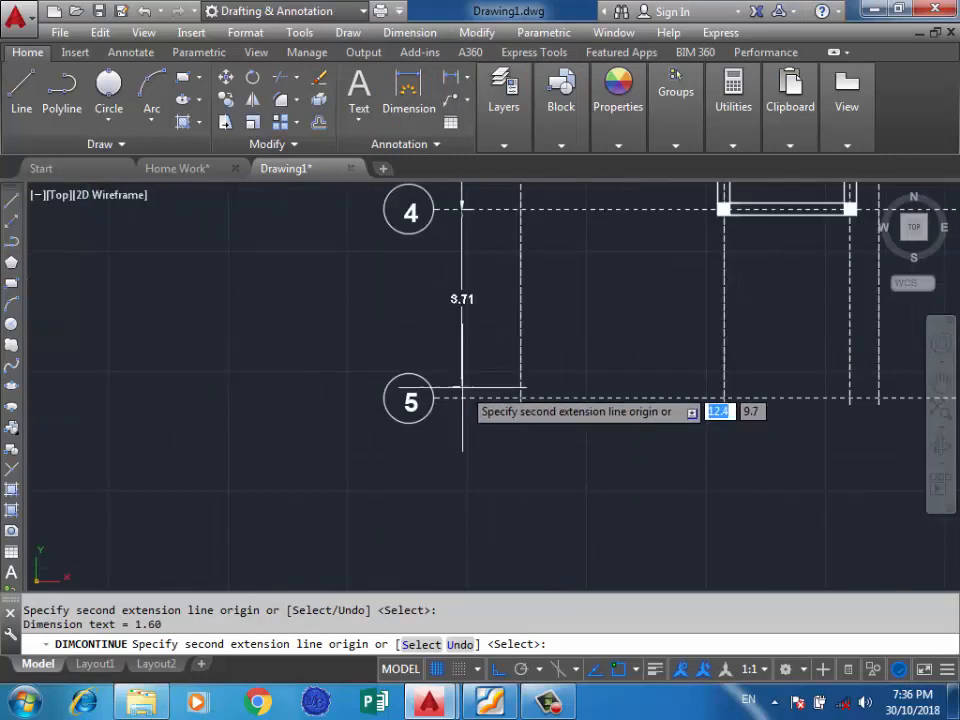
{"action": "left_click", "coordinate": [463, 398]}
{"action": "key", "text": "Return"}
{"action": "scroll", "coordinate": [401, 444], "scroll_direction": "down", "scroll_amount": 5}
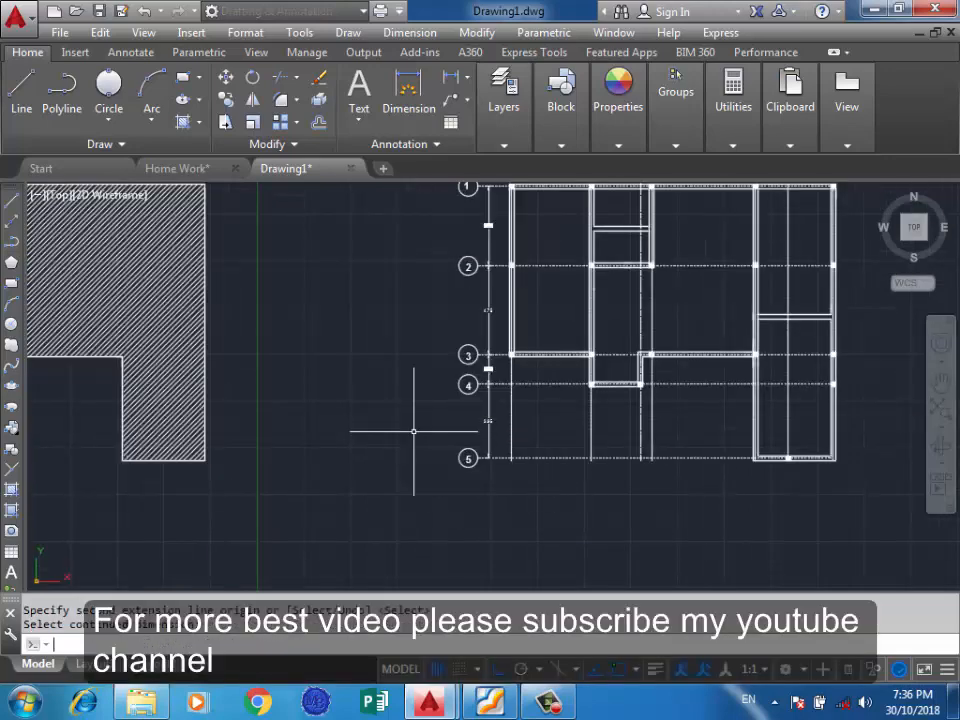
{"action": "scroll", "coordinate": [398, 430], "scroll_direction": "down", "scroll_amount": 2}
{"action": "key", "text": "Escape"}
Step: Erase all lettered and numbered grid lines with their bubbles from the upper copy of the floor plan
{"action": "scroll", "coordinate": [481, 340], "scroll_direction": "up", "scroll_amount": 4}
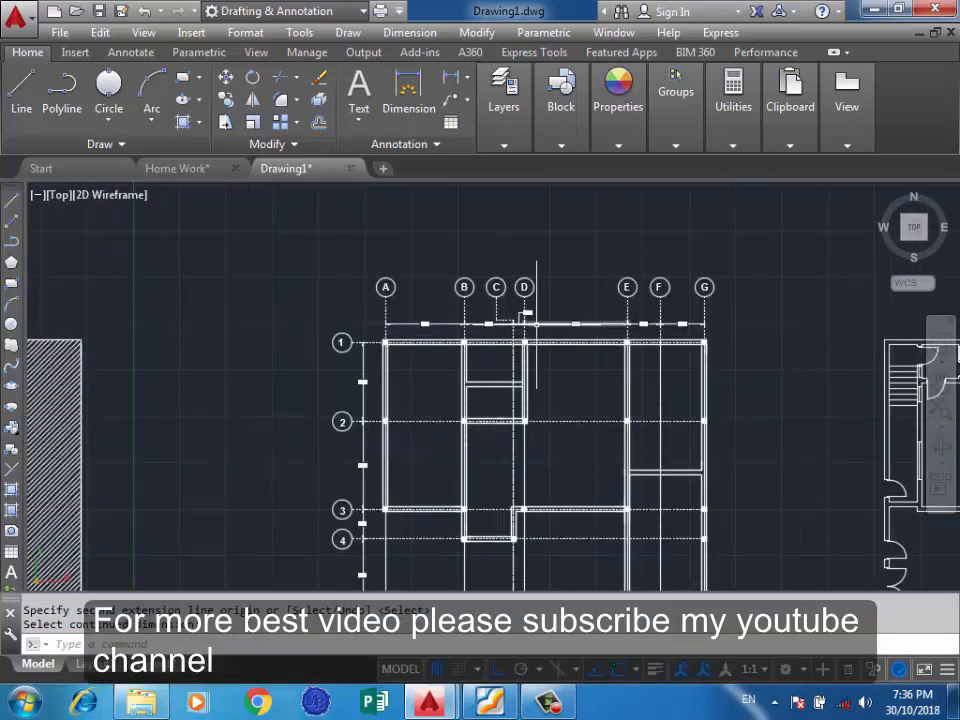
{"action": "scroll", "coordinate": [550, 322], "scroll_direction": "down", "scroll_amount": 7}
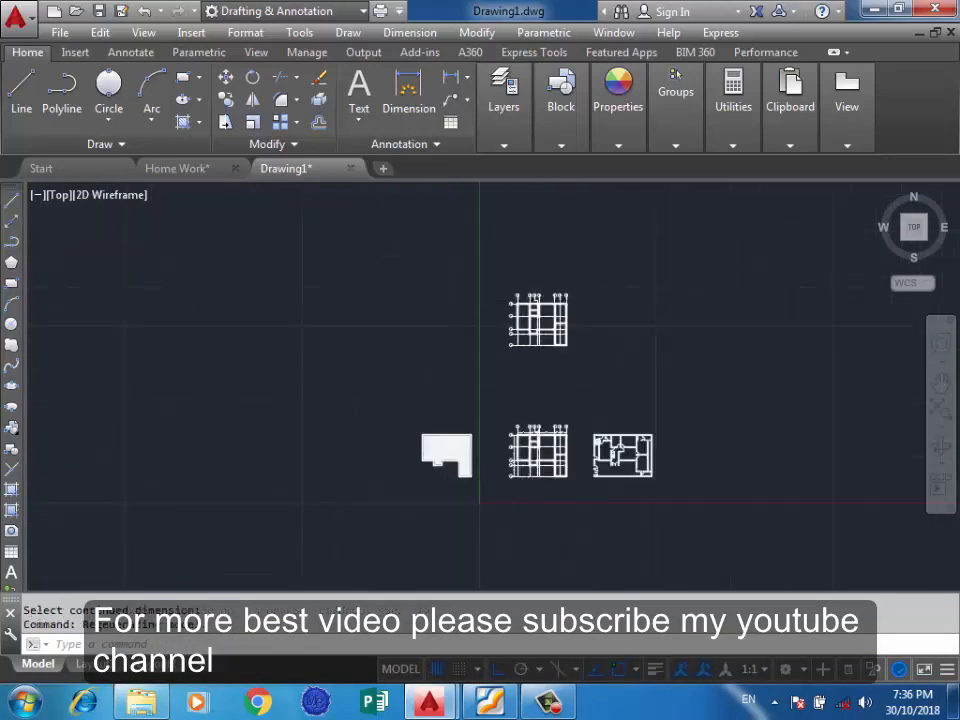
{"action": "scroll", "coordinate": [535, 445], "scroll_direction": "up", "scroll_amount": 7}
{"action": "left_click", "coordinate": [800, 235]}
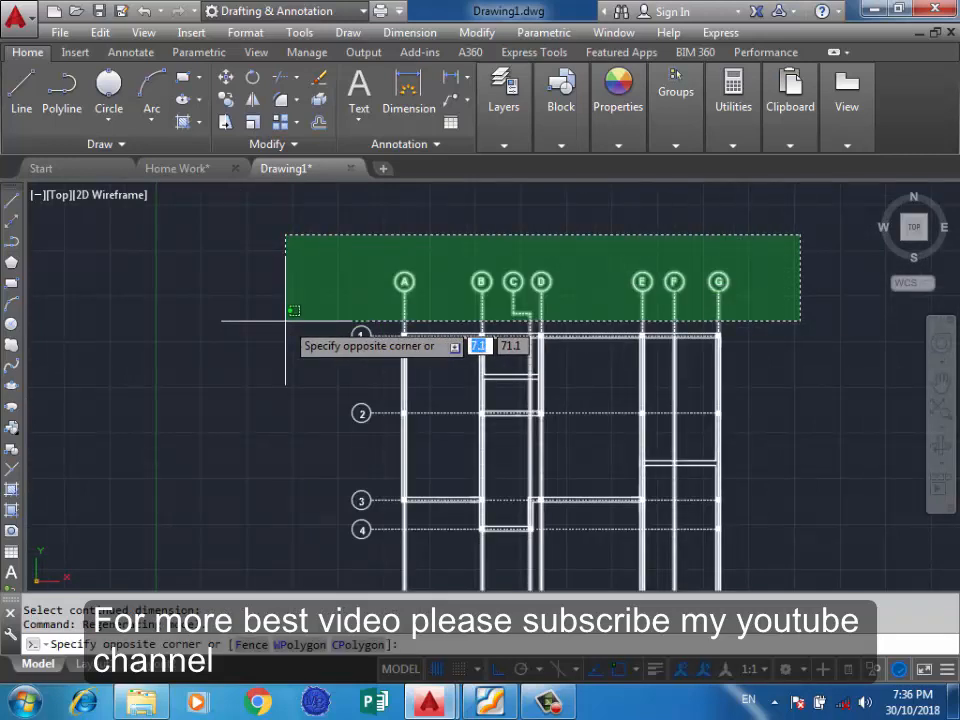
{"action": "left_click", "coordinate": [287, 321]}
{"action": "left_click", "coordinate": [390, 302]}
{"action": "scroll", "coordinate": [383, 312], "scroll_direction": "down", "scroll_amount": 3}
{"action": "left_click", "coordinate": [340, 477]}
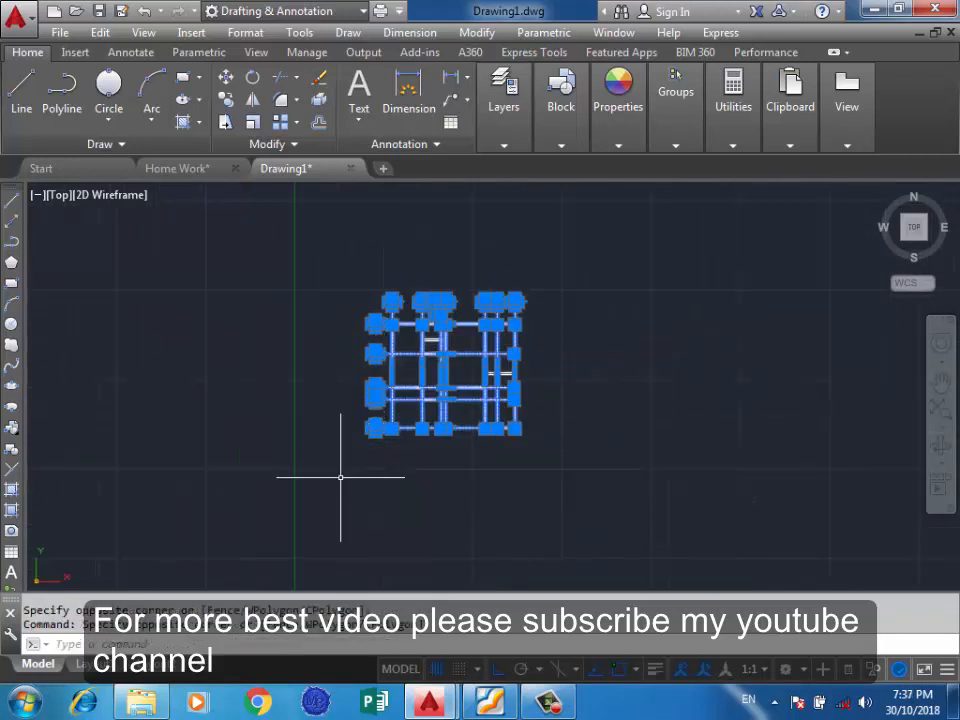
{"action": "key", "text": "Escape"}
{"action": "scroll", "coordinate": [498, 337], "scroll_direction": "up", "scroll_amount": 5}
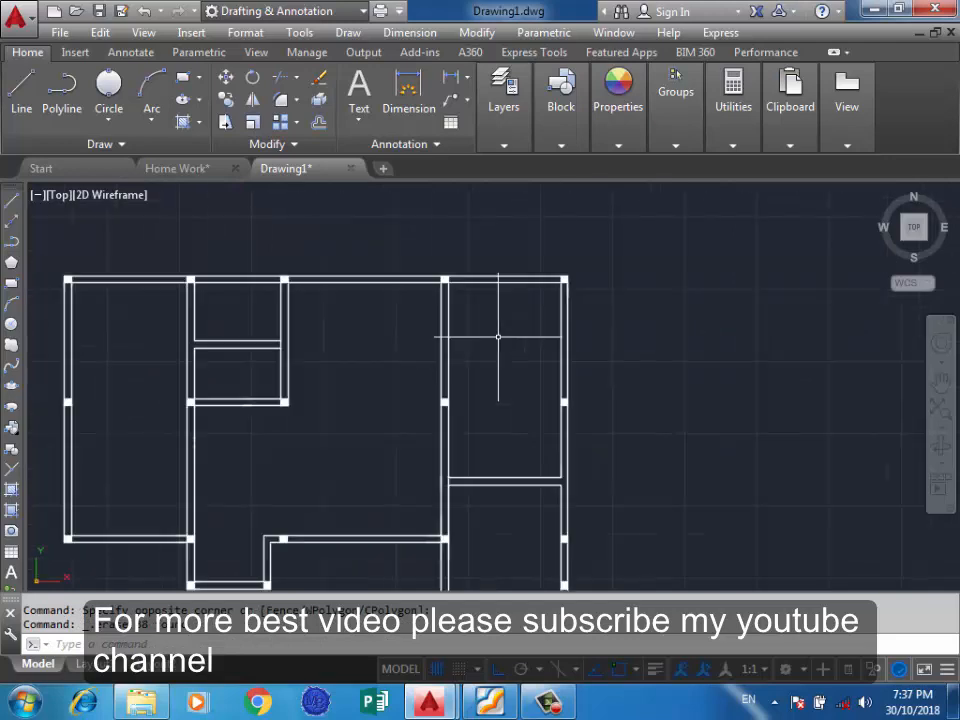
Step: Draw a 1.2 by 1.2 rectangle in the empty area above and beside the upper floor plan copy
{"action": "scroll", "coordinate": [570, 275], "scroll_direction": "up", "scroll_amount": 2}
{"action": "scroll", "coordinate": [545, 310], "scroll_direction": "down", "scroll_amount": 6}
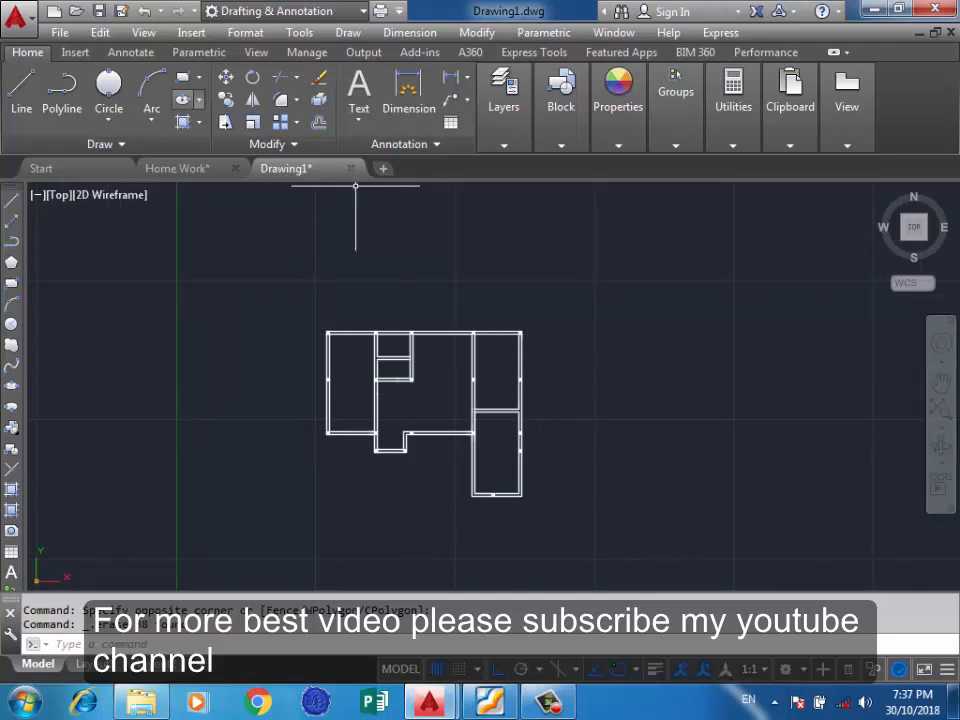
{"action": "left_click", "coordinate": [183, 77]}
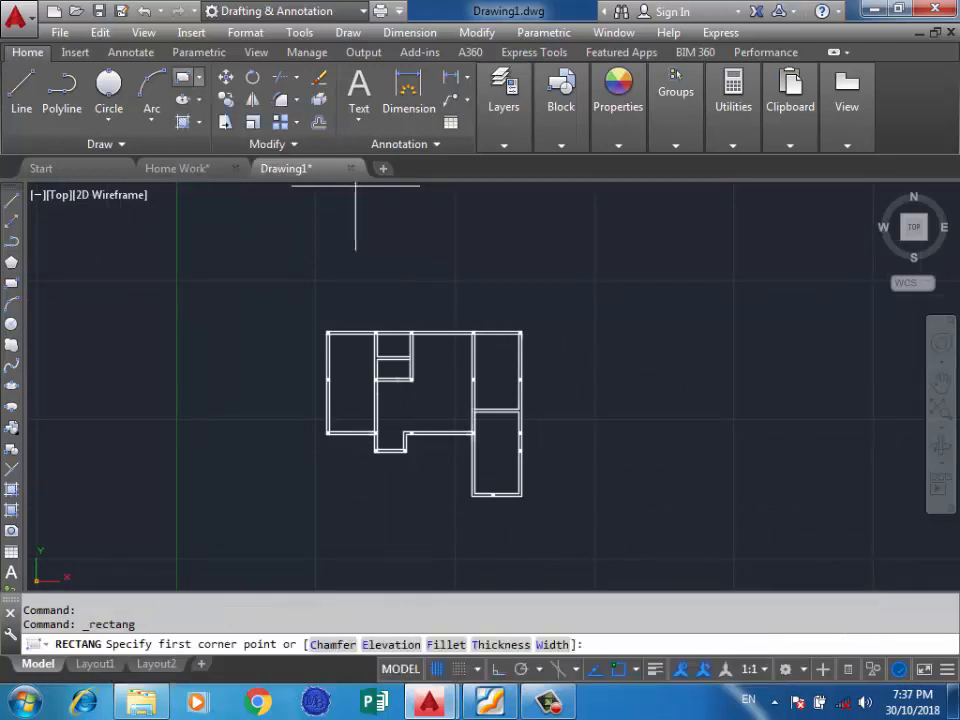
{"action": "left_click", "coordinate": [606, 230]}
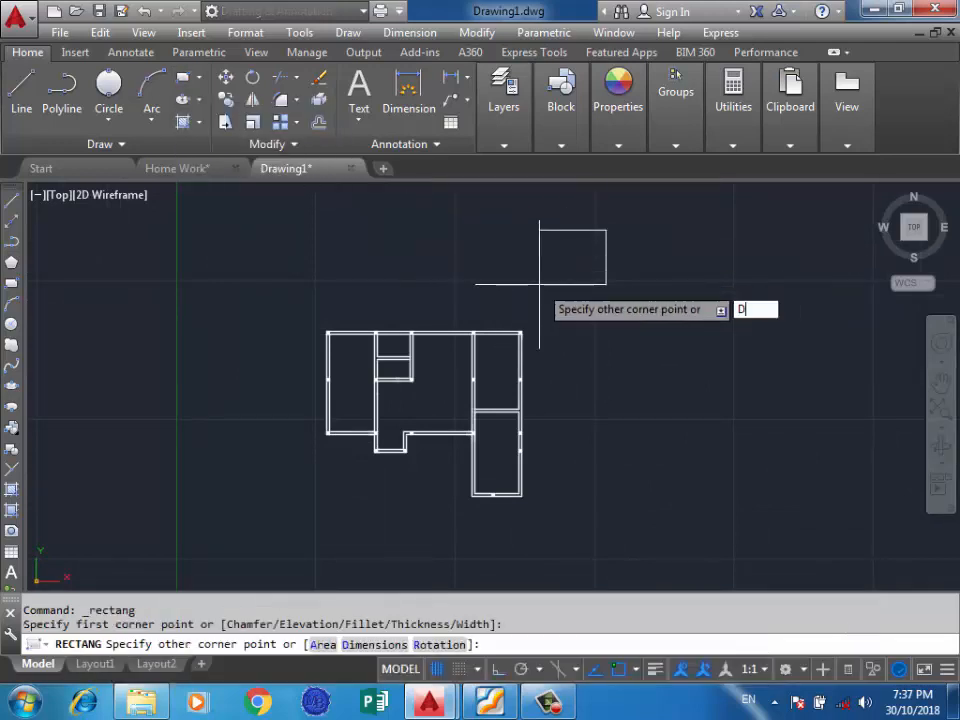
{"action": "type", "text": "D"}
{"action": "key", "text": "Return"}
{"action": "type", "text": "1.2"}
{"action": "key", "text": "Return"}
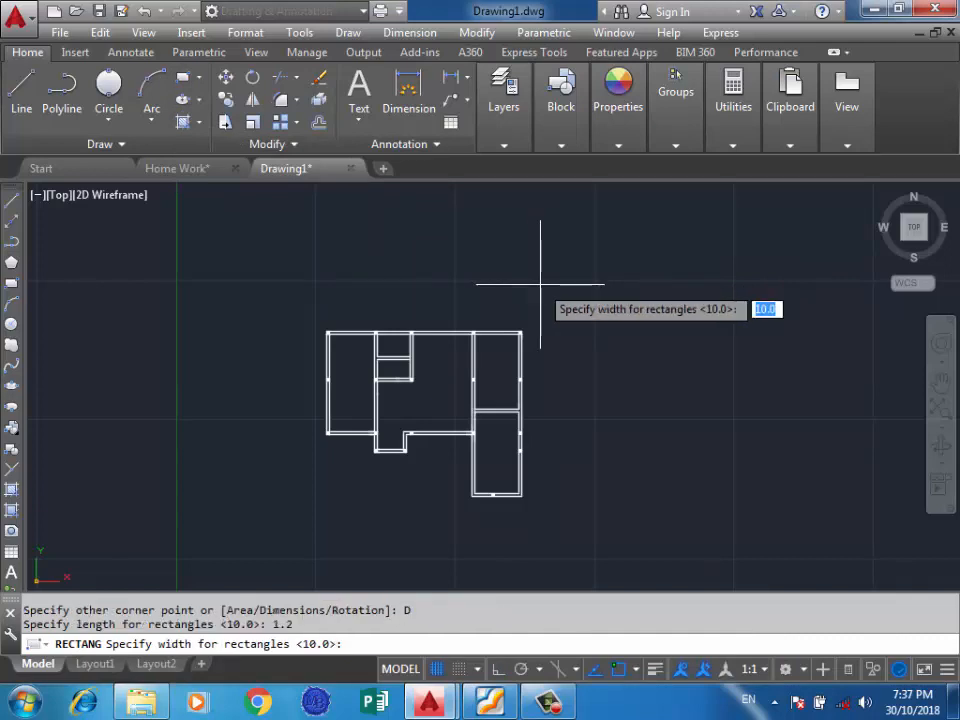
{"action": "type", "text": "1"}
{"action": "key", "text": "Return"}
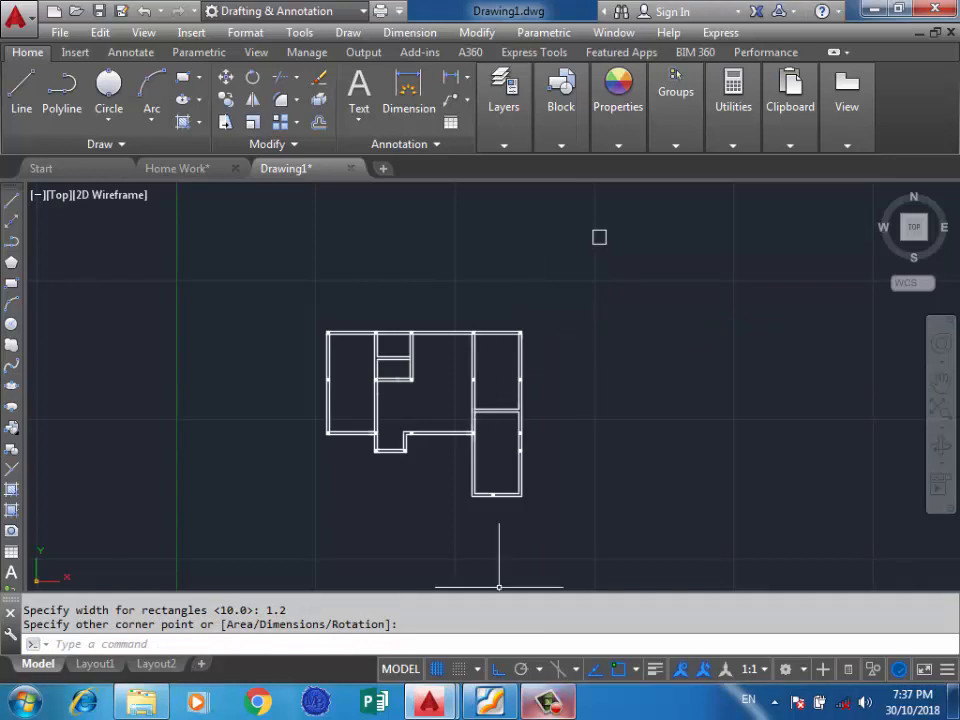
{"action": "left_click", "coordinate": [548, 703]}
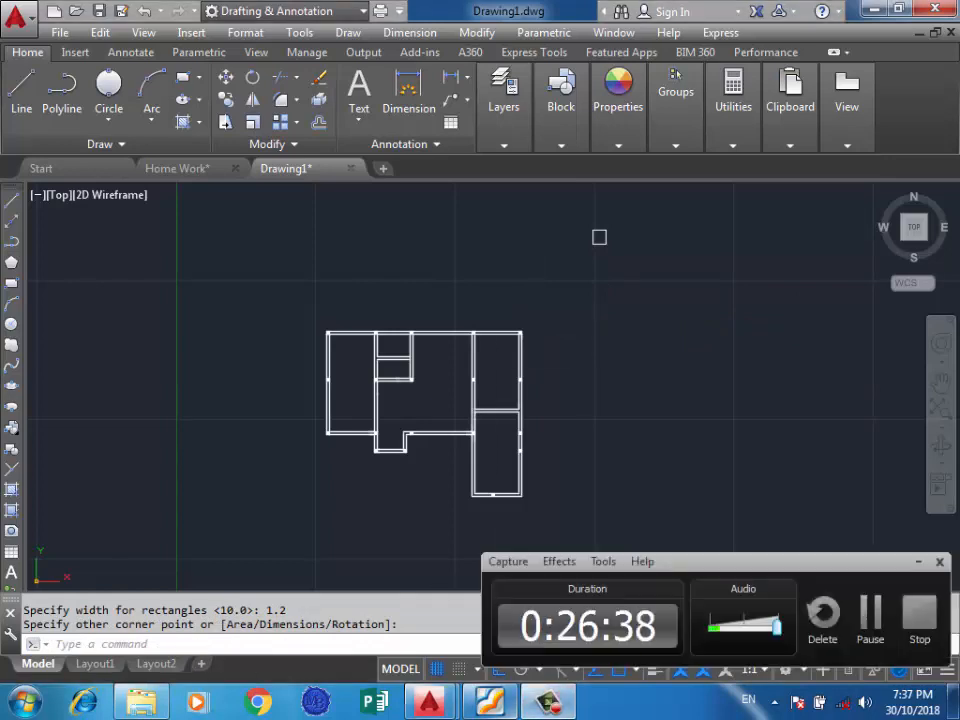
{"action": "left_click", "coordinate": [870, 612]}
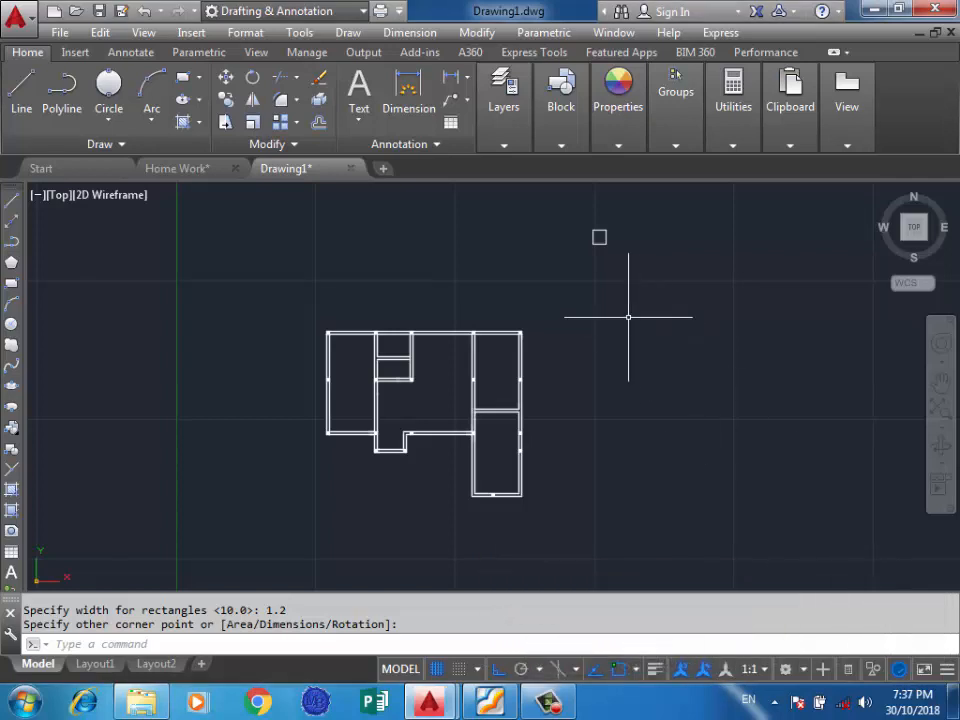
Step: Draw a horizontal line across the square between the midpoints of its two vertical sides
{"action": "scroll", "coordinate": [590, 220], "scroll_direction": "up", "scroll_amount": 10}
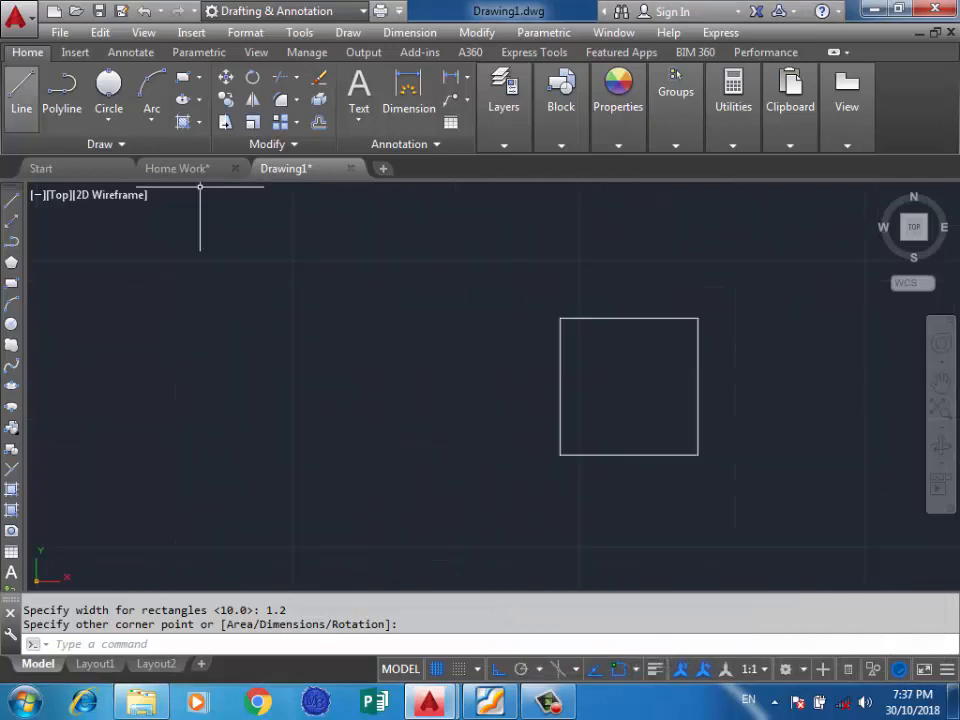
{"action": "left_click", "coordinate": [21, 90]}
{"action": "left_click", "coordinate": [698, 386]}
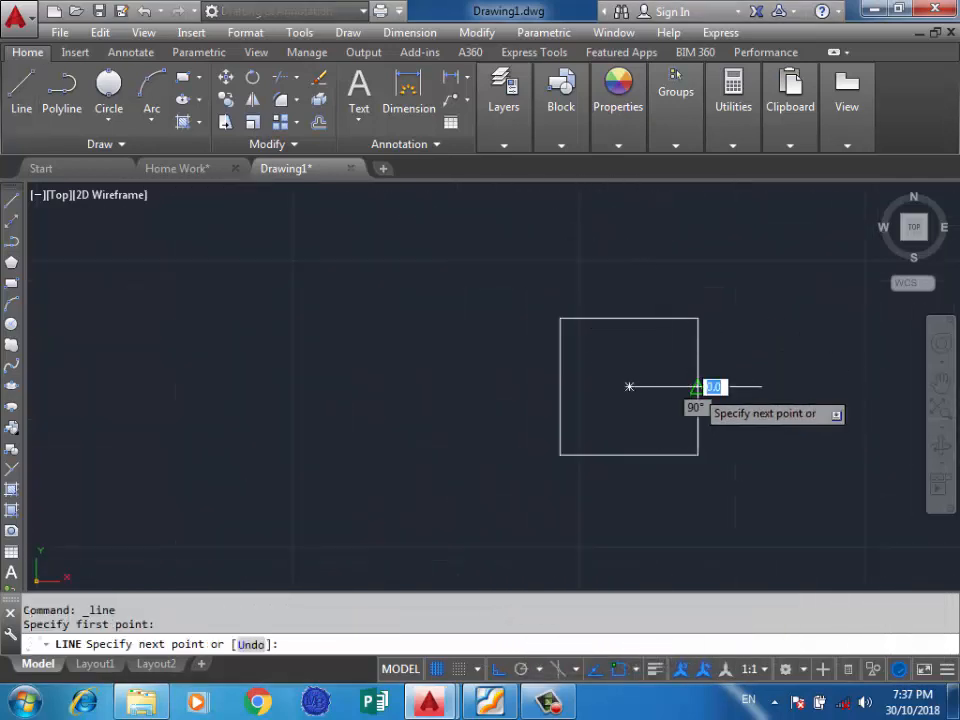
{"action": "left_click", "coordinate": [560, 386]}
{"action": "key", "text": "Return"}
Step: Copy the square from its centre onto the centre of the plan's top-right corner column, with Ortho off
{"action": "left_click", "coordinate": [611, 291]}
{"action": "left_click", "coordinate": [510, 333]}
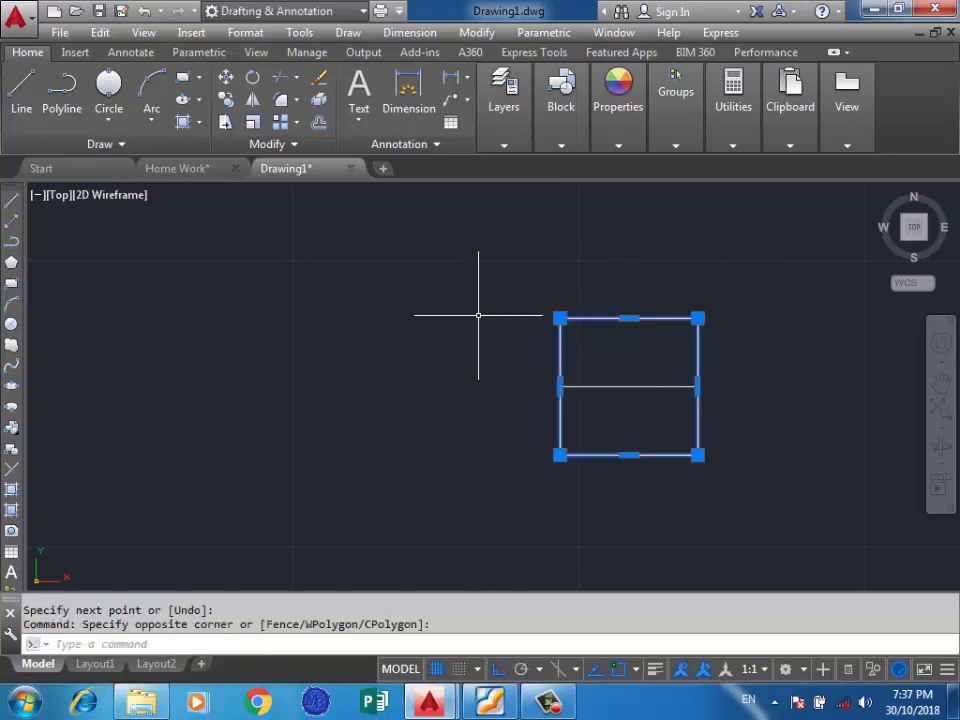
{"action": "type", "text": "CO"}
{"action": "key", "text": "Return"}
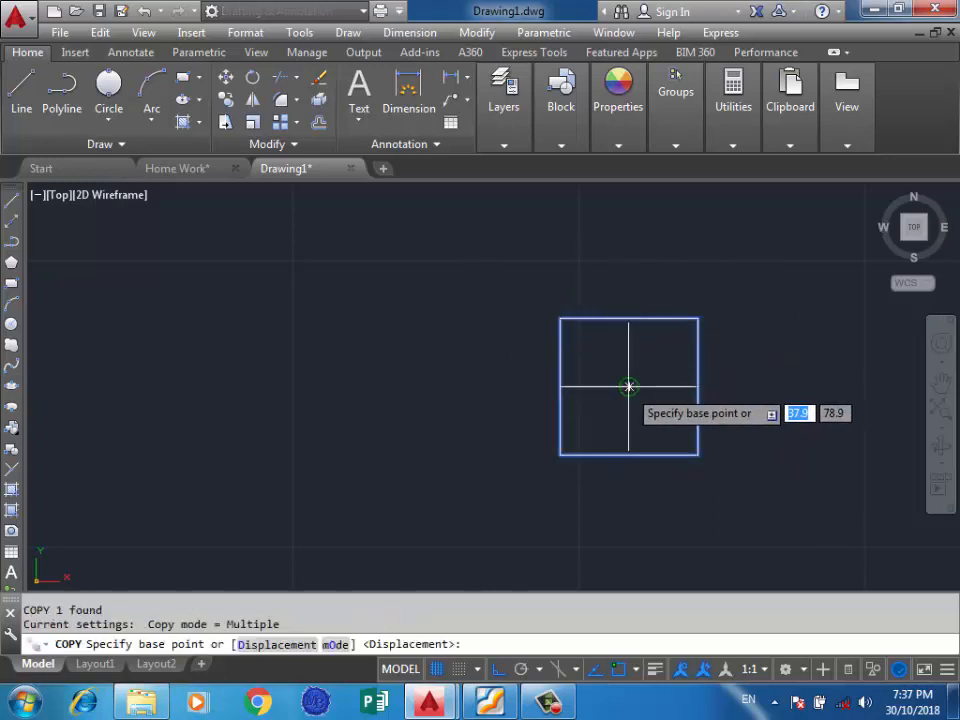
{"action": "left_click", "coordinate": [628, 386]}
{"action": "scroll", "coordinate": [741, 286], "scroll_direction": "down", "scroll_amount": 3}
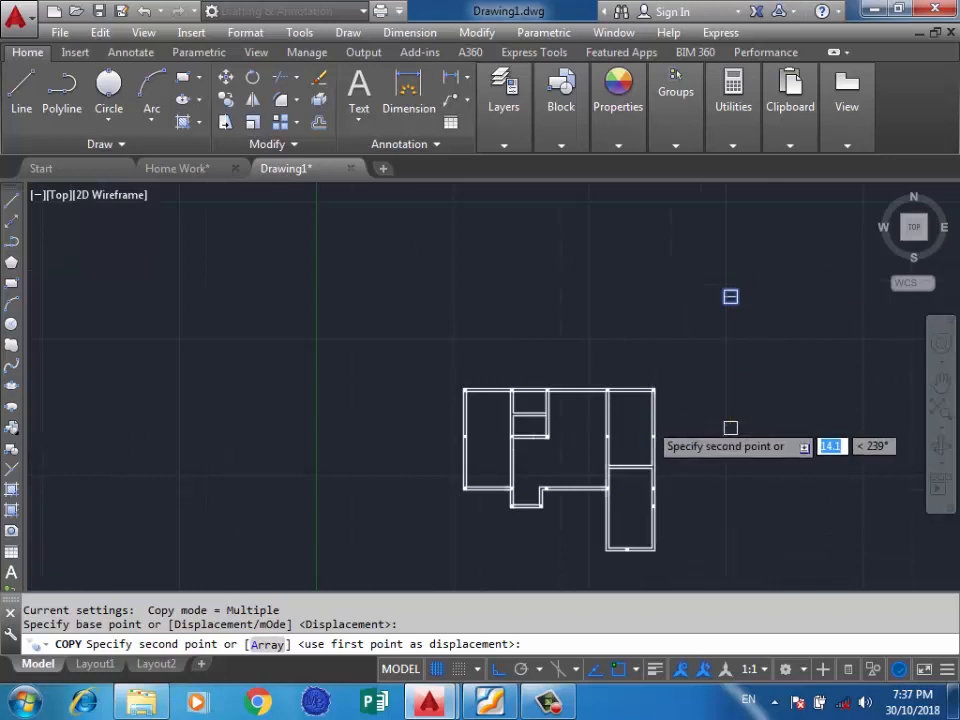
{"action": "scroll", "coordinate": [652, 419], "scroll_direction": "up", "scroll_amount": 3}
{"action": "key", "text": "F8"}
{"action": "key", "text": "F8"}
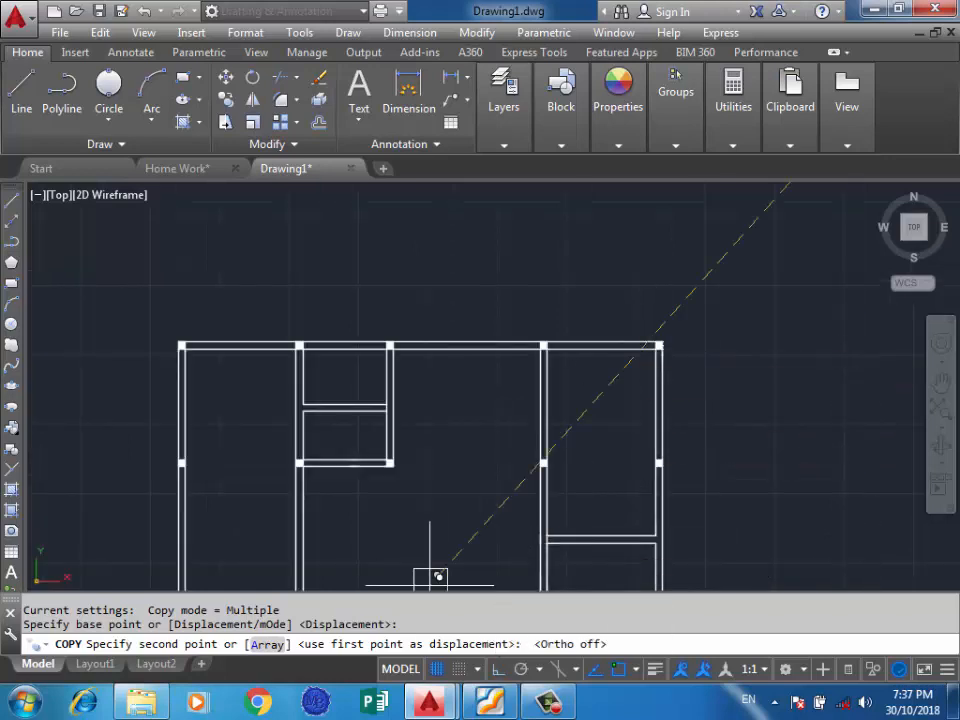
{"action": "scroll", "coordinate": [675, 294], "scroll_direction": "up", "scroll_amount": 2}
{"action": "scroll", "coordinate": [608, 420], "scroll_direction": "up", "scroll_amount": 3}
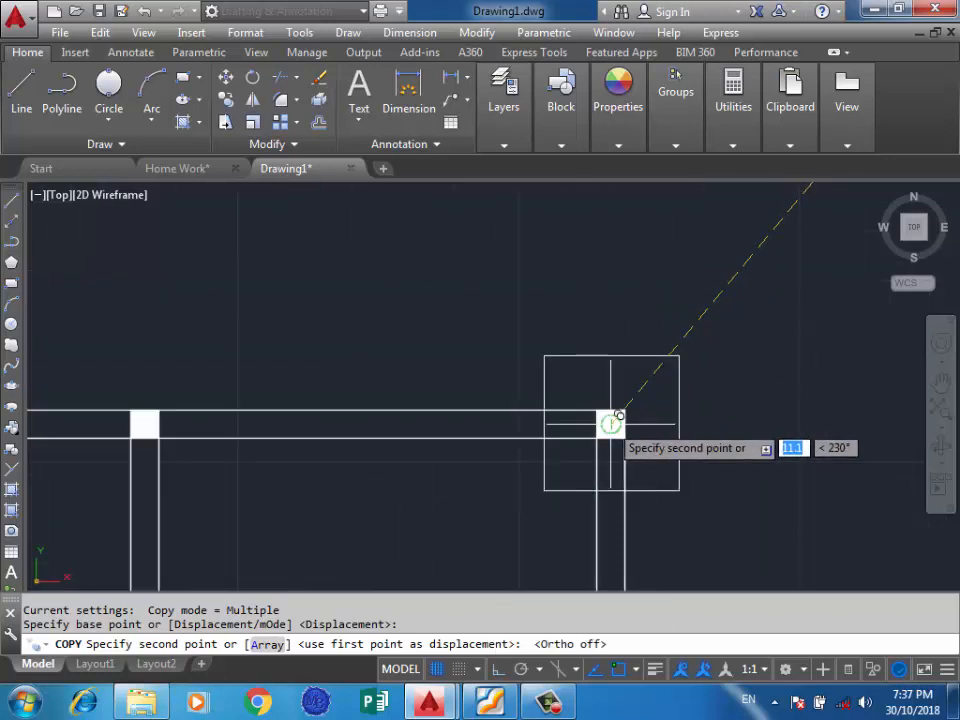
{"action": "left_click", "coordinate": [619, 415]}
Step: Place further copies of the square centred on the three inner columns along the plan's top wall
{"action": "scroll", "coordinate": [690, 388], "scroll_direction": "down", "scroll_amount": 3}
{"action": "scroll", "coordinate": [512, 390], "scroll_direction": "up", "scroll_amount": 5}
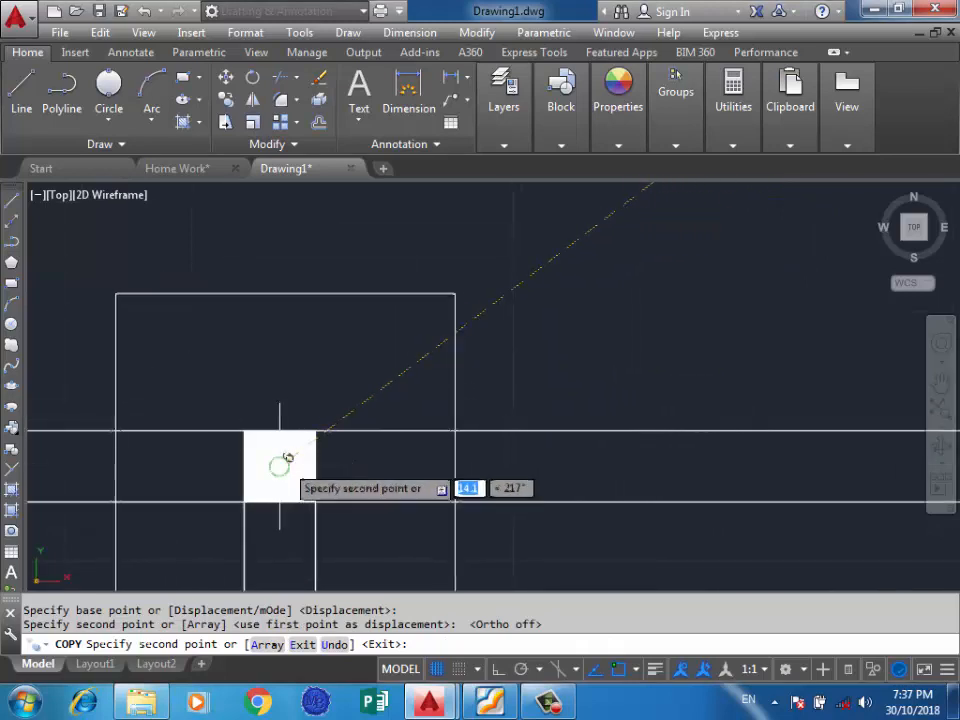
{"action": "left_click", "coordinate": [279, 466]}
{"action": "scroll", "coordinate": [572, 351], "scroll_direction": "down", "scroll_amount": 5}
{"action": "scroll", "coordinate": [262, 364], "scroll_direction": "up", "scroll_amount": 6}
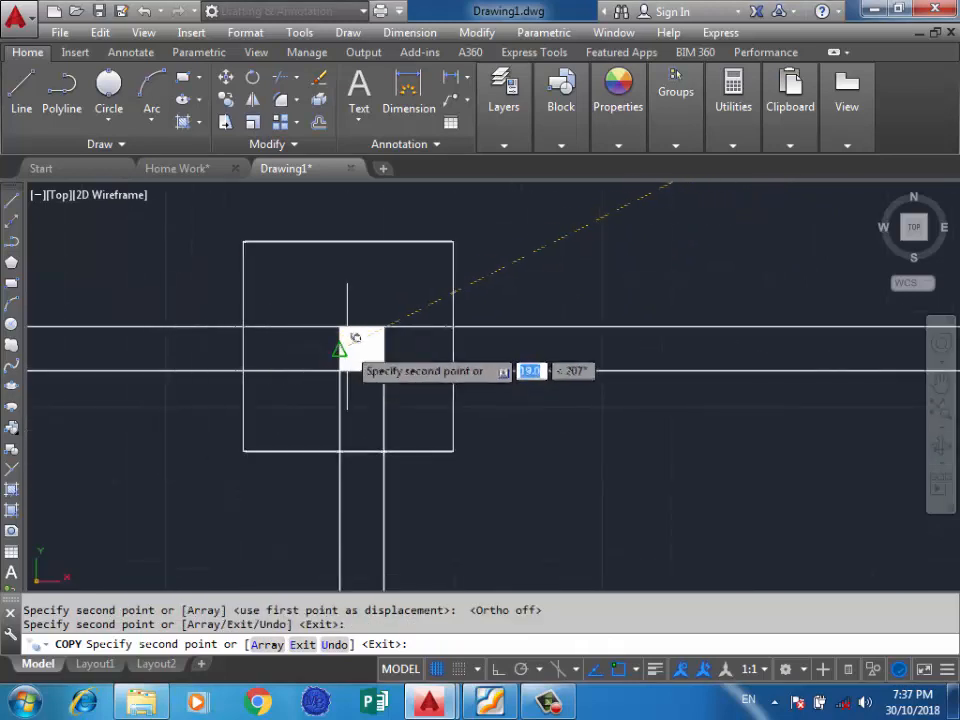
{"action": "left_click", "coordinate": [368, 341]}
{"action": "scroll", "coordinate": [441, 343], "scroll_direction": "down", "scroll_amount": 5}
{"action": "scroll", "coordinate": [466, 328], "scroll_direction": "up", "scroll_amount": 4}
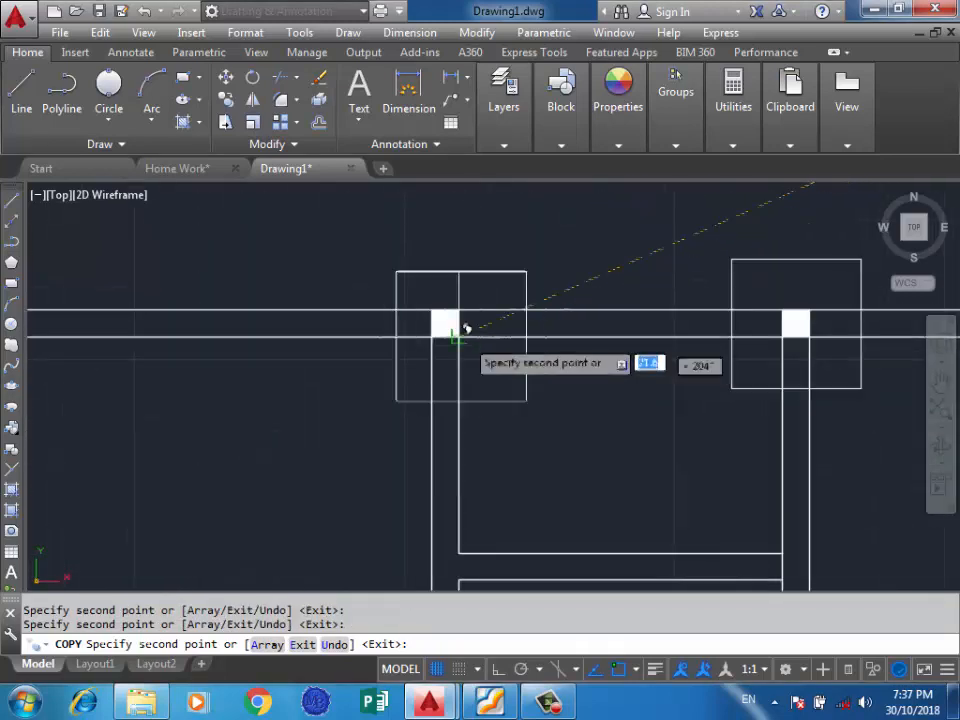
{"action": "left_click", "coordinate": [452, 316]}
Step: Place copies of the square centred on the plan's top-left corner column and the middle column of the left wall
{"action": "scroll", "coordinate": [452, 316], "scroll_direction": "down", "scroll_amount": 5}
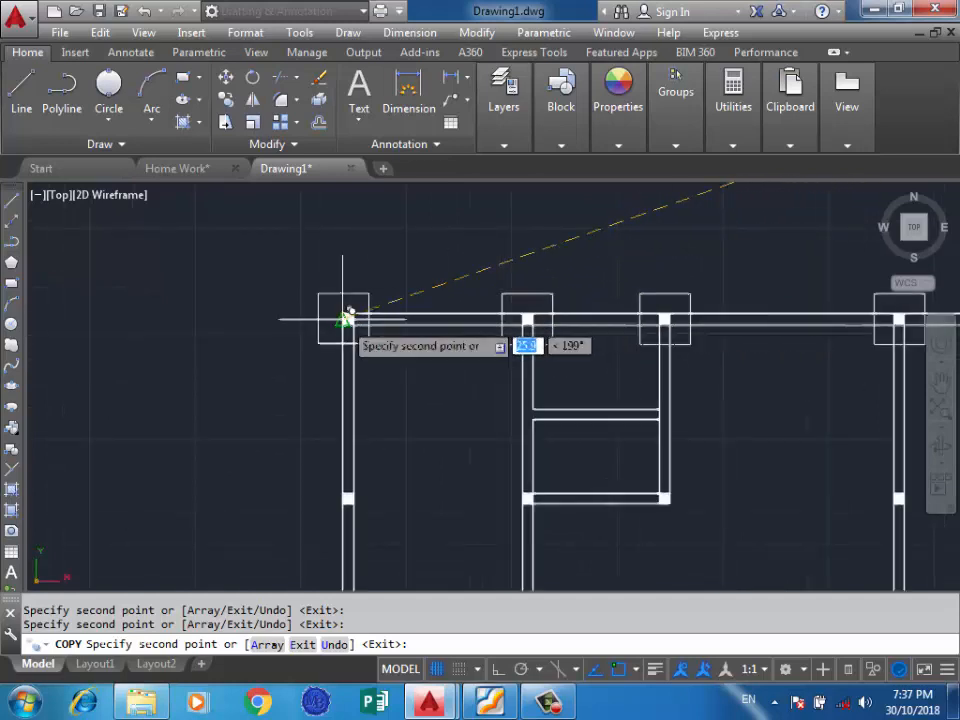
{"action": "scroll", "coordinate": [343, 317], "scroll_direction": "up", "scroll_amount": 4}
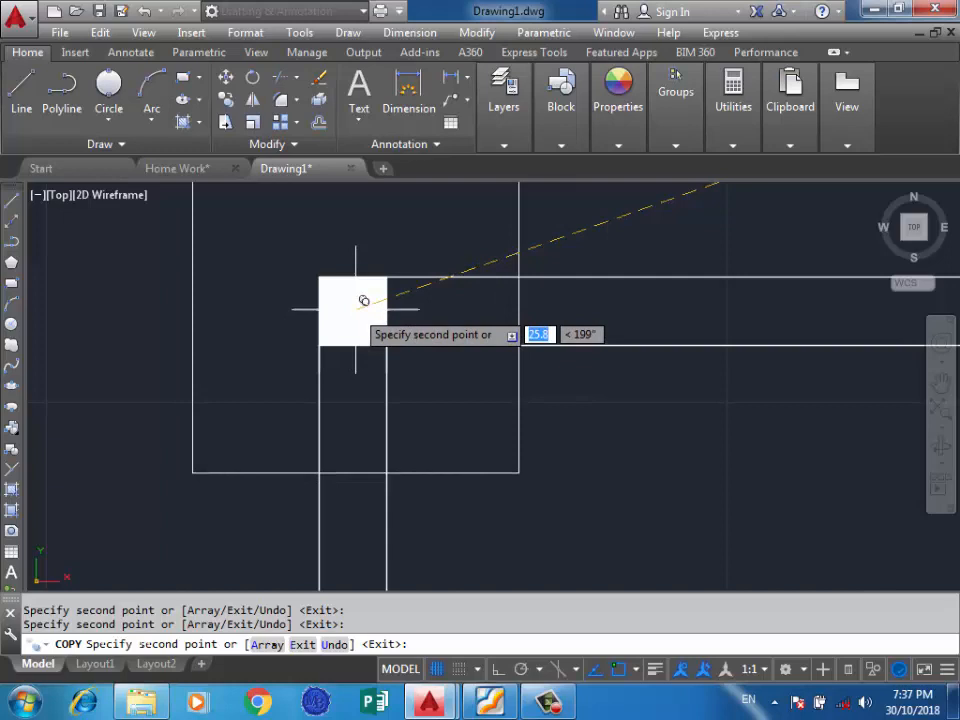
{"action": "left_click", "coordinate": [364, 300]}
{"action": "scroll", "coordinate": [364, 300], "scroll_direction": "down", "scroll_amount": 5}
{"action": "scroll", "coordinate": [477, 334], "scroll_direction": "up", "scroll_amount": 4}
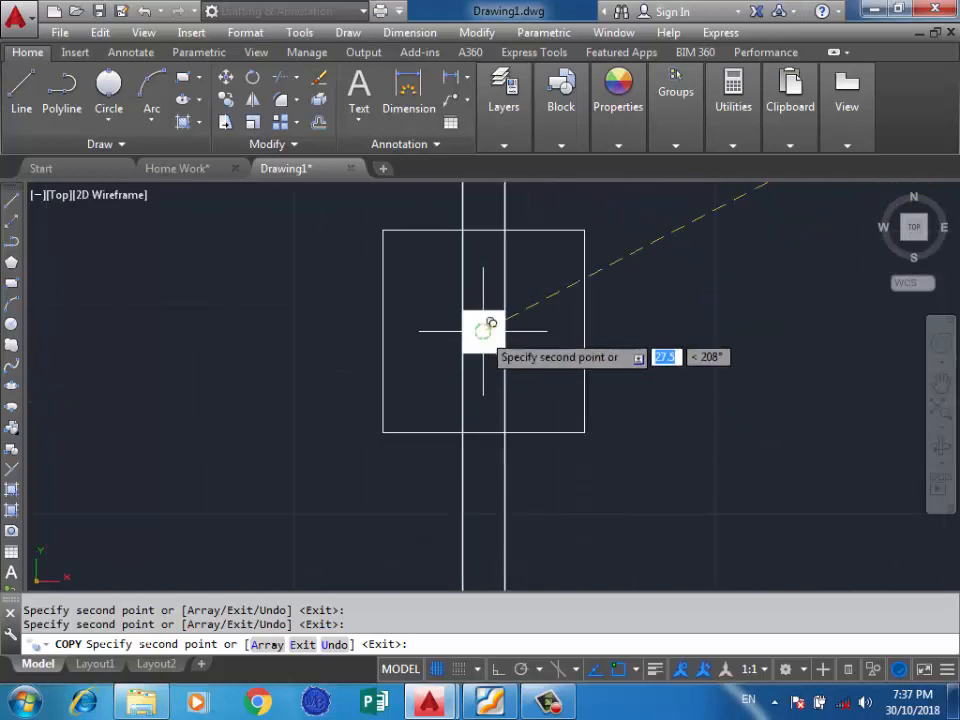
{"action": "left_click", "coordinate": [502, 296]}
Step: Place copies of the square centred on the left wall's bottom corner column and the next column along the lower wall
{"action": "scroll", "coordinate": [506, 364], "scroll_direction": "down", "scroll_amount": 5}
{"action": "scroll", "coordinate": [514, 379], "scroll_direction": "up", "scroll_amount": 5}
{"action": "middle_click_drag", "start_coordinate": [514, 379], "coordinate": [443, 348]}
{"action": "scroll", "coordinate": [297, 313], "scroll_direction": "down", "scroll_amount": 3}
{"action": "scroll", "coordinate": [505, 320], "scroll_direction": "up", "scroll_amount": 4}
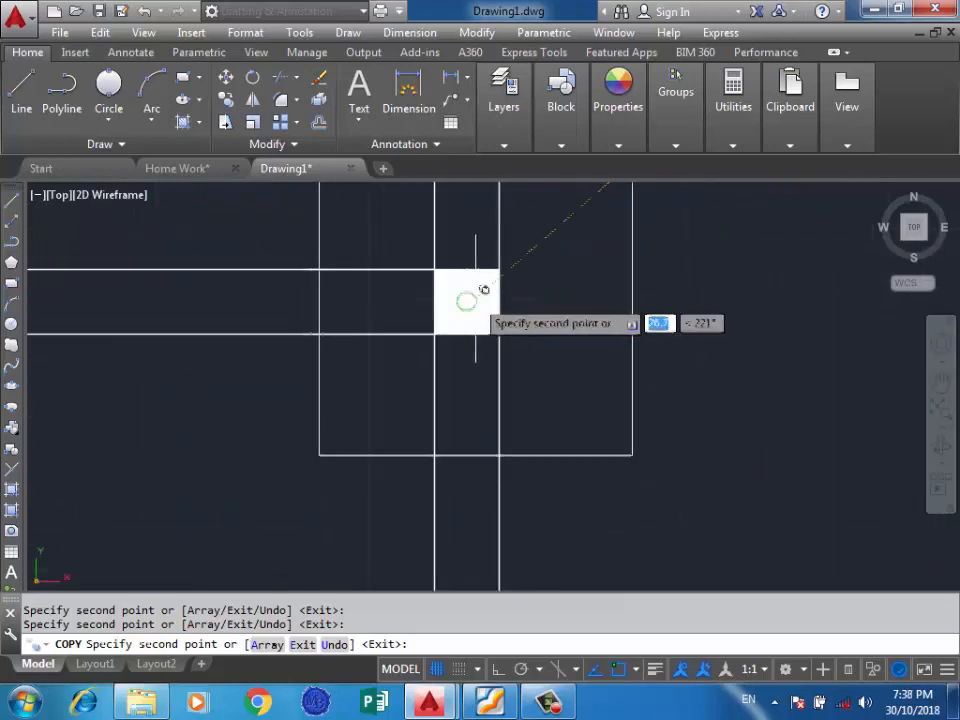
Step: Place copies of the square centred on both bottom columns of the lower wall's bay and the column above its right side
{"action": "scroll", "coordinate": [480, 265], "scroll_direction": "down", "scroll_amount": 4}
{"action": "scroll", "coordinate": [491, 280], "scroll_direction": "up", "scroll_amount": 3}
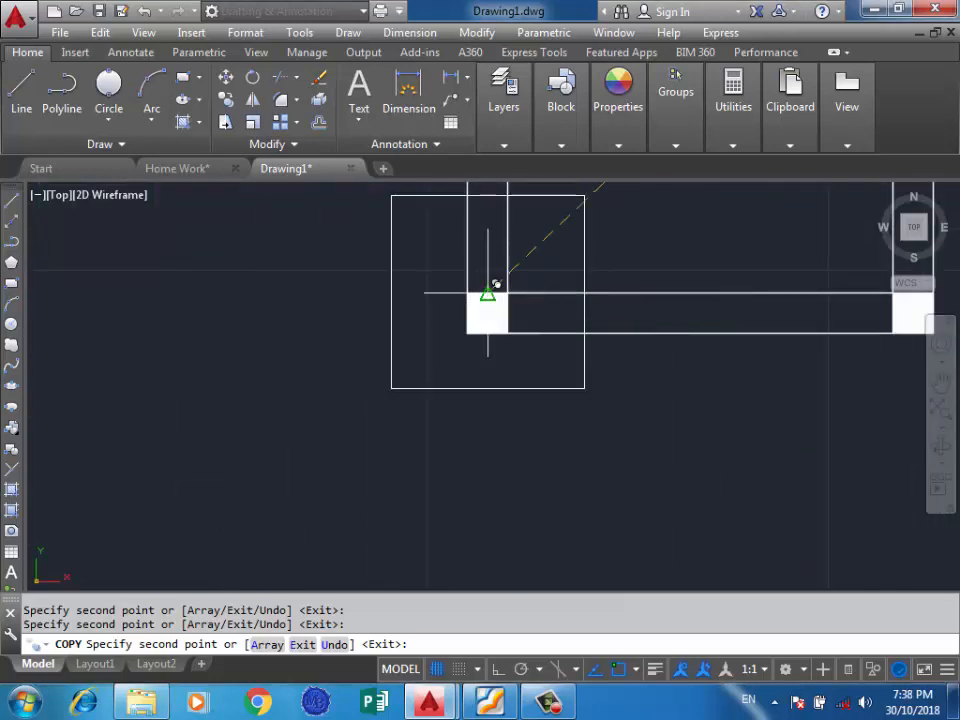
{"action": "scroll", "coordinate": [500, 312], "scroll_direction": "down", "scroll_amount": 2}
{"action": "scroll", "coordinate": [525, 315], "scroll_direction": "up", "scroll_amount": 3}
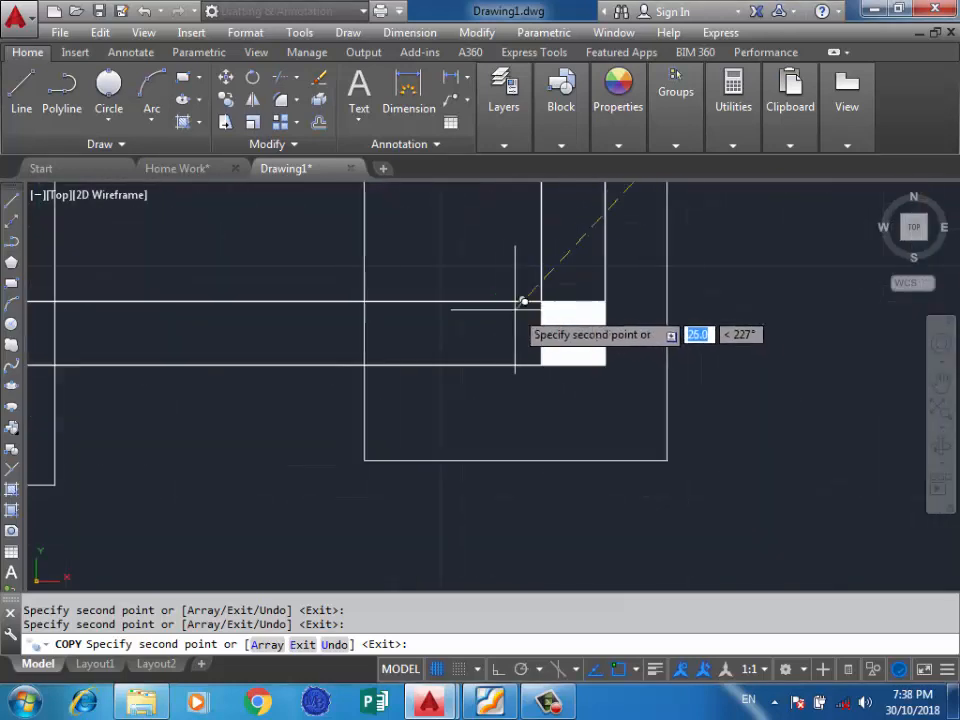
{"action": "scroll", "coordinate": [580, 339], "scroll_direction": "down", "scroll_amount": 2}
{"action": "scroll", "coordinate": [606, 274], "scroll_direction": "up", "scroll_amount": 2}
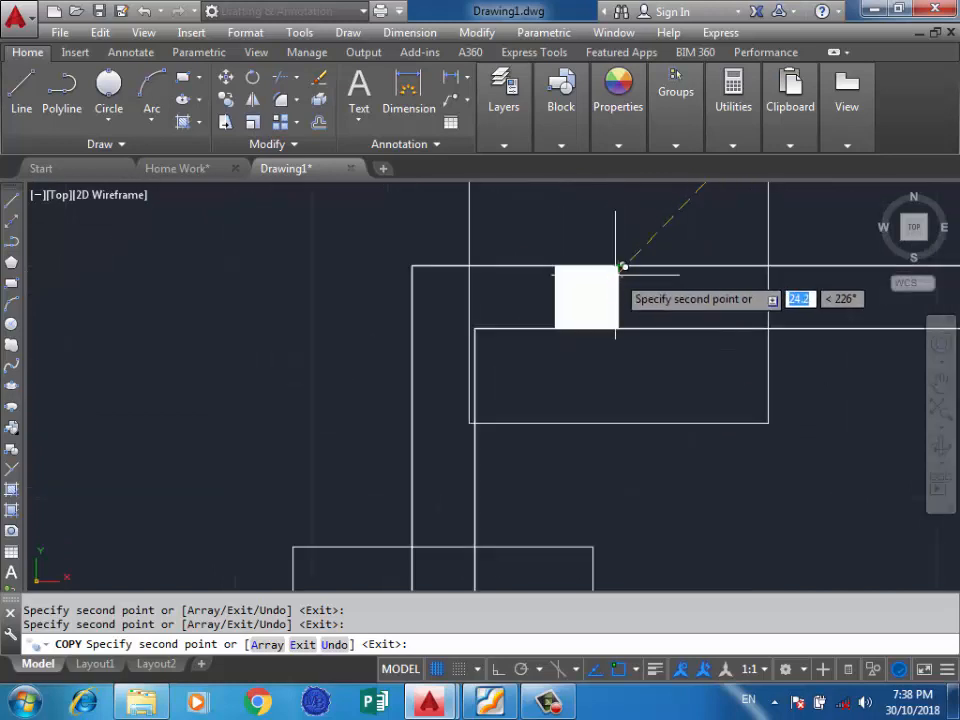
Step: Place copies of the square centred on the middle-row columns at the small room's lower-right corner, the inner right wall and the outer right wall
{"action": "scroll", "coordinate": [612, 301], "scroll_direction": "down", "scroll_amount": 3}
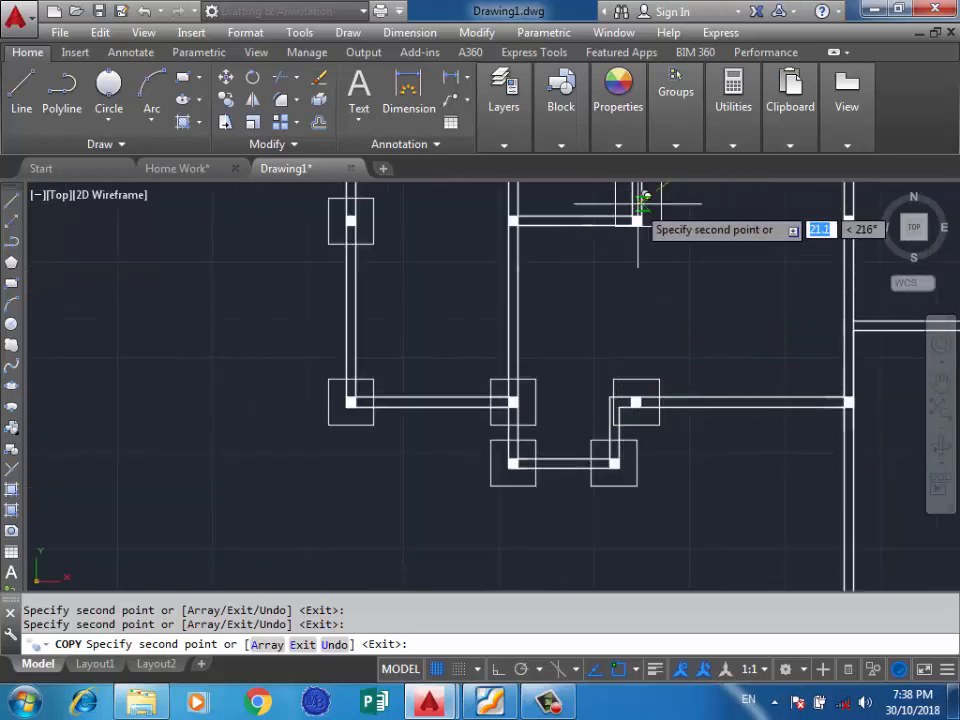
{"action": "scroll", "coordinate": [636, 263], "scroll_direction": "up", "scroll_amount": 3}
{"action": "scroll", "coordinate": [626, 271], "scroll_direction": "down", "scroll_amount": 3}
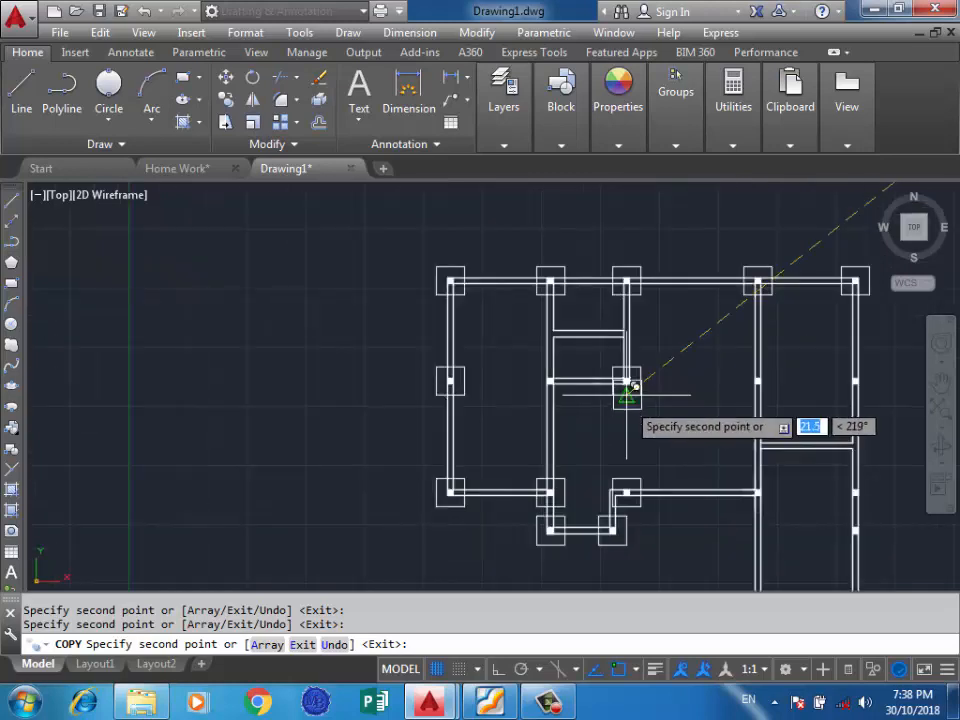
{"action": "scroll", "coordinate": [540, 283], "scroll_direction": "down", "scroll_amount": 1}
{"action": "scroll", "coordinate": [641, 343], "scroll_direction": "up", "scroll_amount": 5}
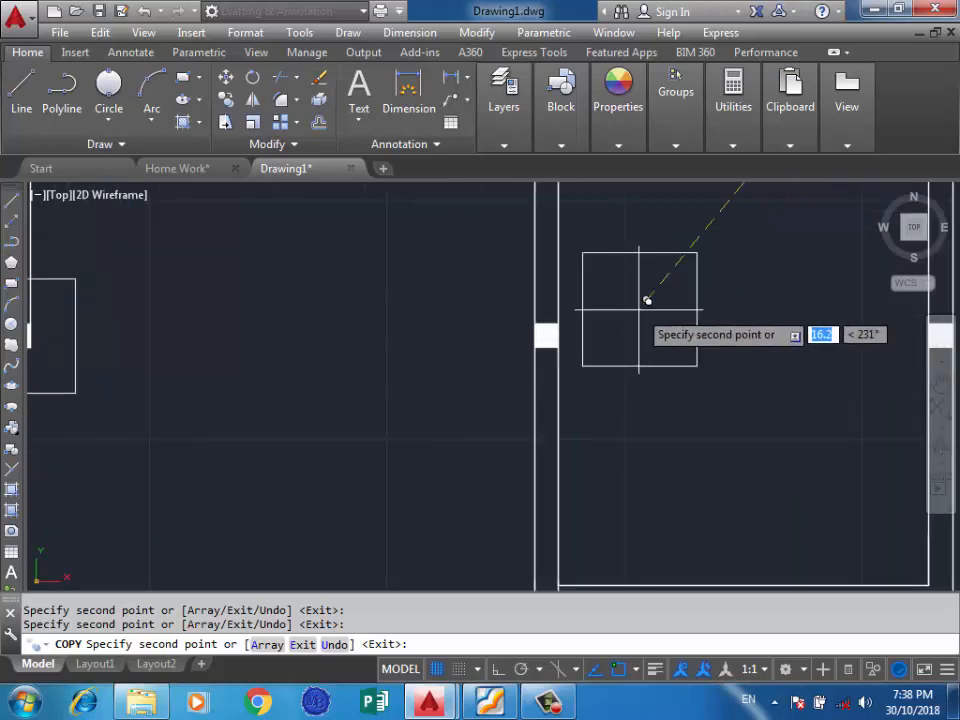
{"action": "scroll", "coordinate": [553, 321], "scroll_direction": "up", "scroll_amount": 3}
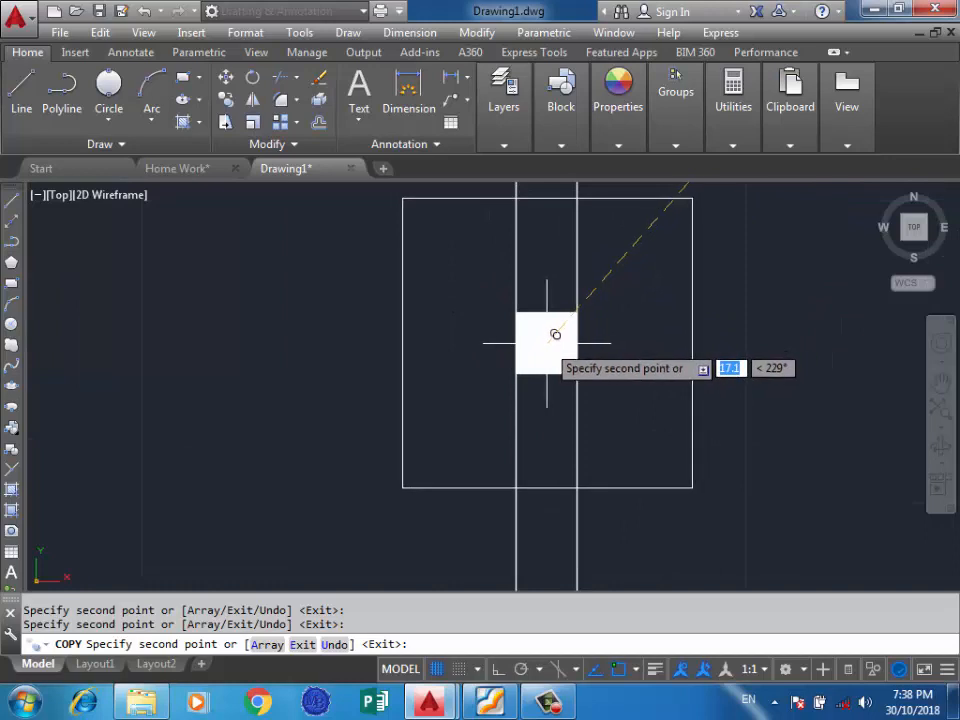
{"action": "scroll", "coordinate": [520, 325], "scroll_direction": "down", "scroll_amount": 4}
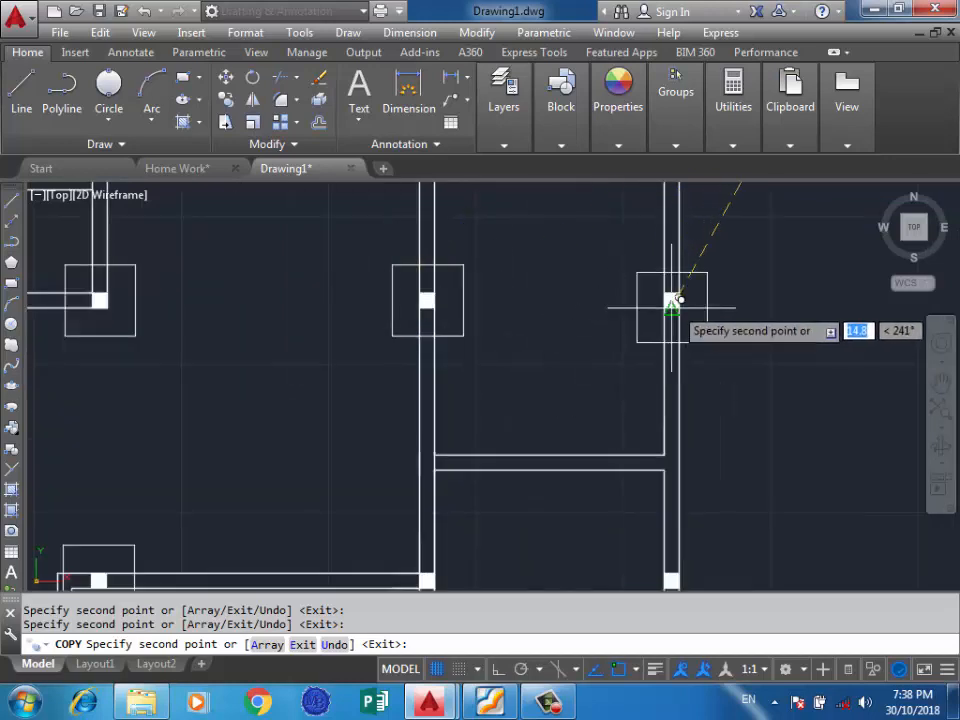
{"action": "scroll", "coordinate": [672, 300], "scroll_direction": "up", "scroll_amount": 6}
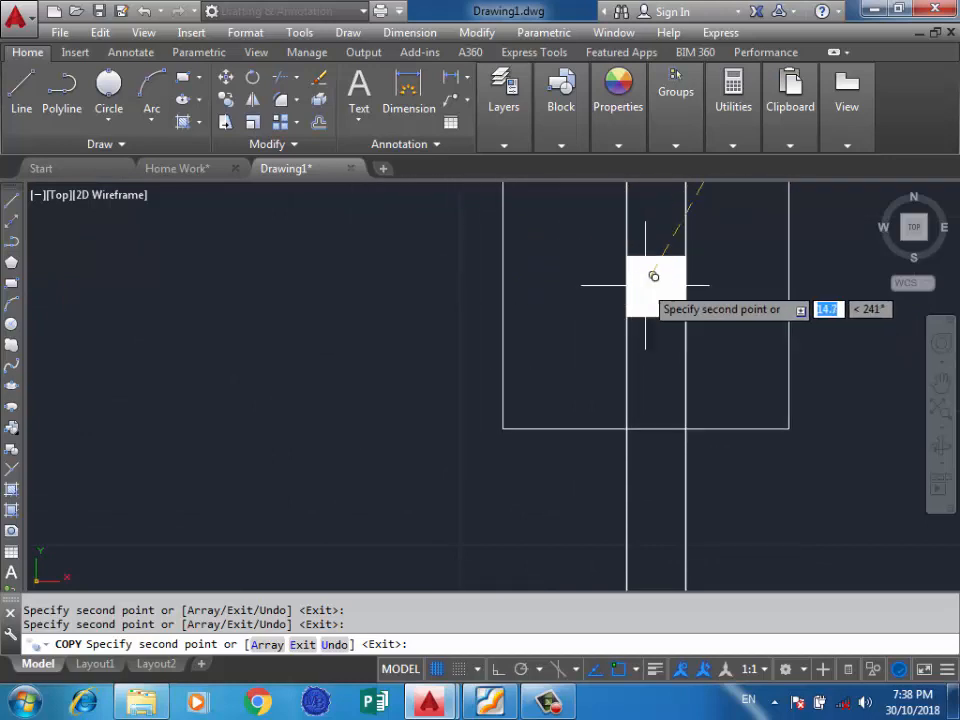
Step: Place copies of the square centred on the two lower right-wall columns and the bottom wall's column, and finish copying
{"action": "scroll", "coordinate": [670, 270], "scroll_direction": "down", "scroll_amount": 6}
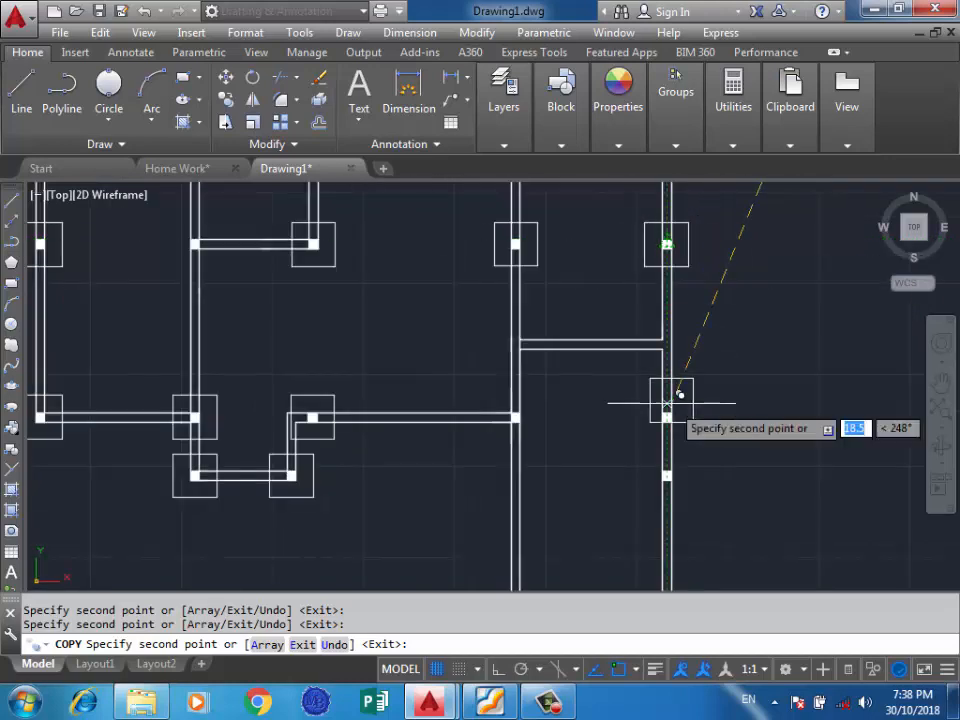
{"action": "scroll", "coordinate": [680, 395], "scroll_direction": "up", "scroll_amount": 8}
{"action": "scroll", "coordinate": [639, 321], "scroll_direction": "down", "scroll_amount": 4}
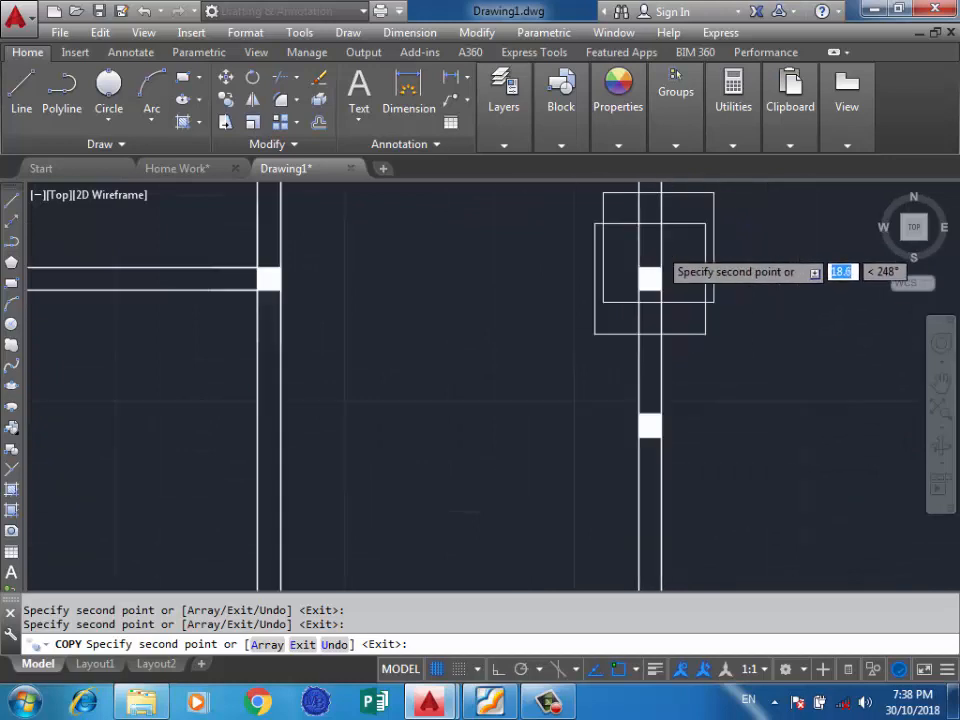
{"action": "scroll", "coordinate": [650, 278], "scroll_direction": "down", "scroll_amount": 5}
{"action": "scroll", "coordinate": [645, 245], "scroll_direction": "up", "scroll_amount": 6}
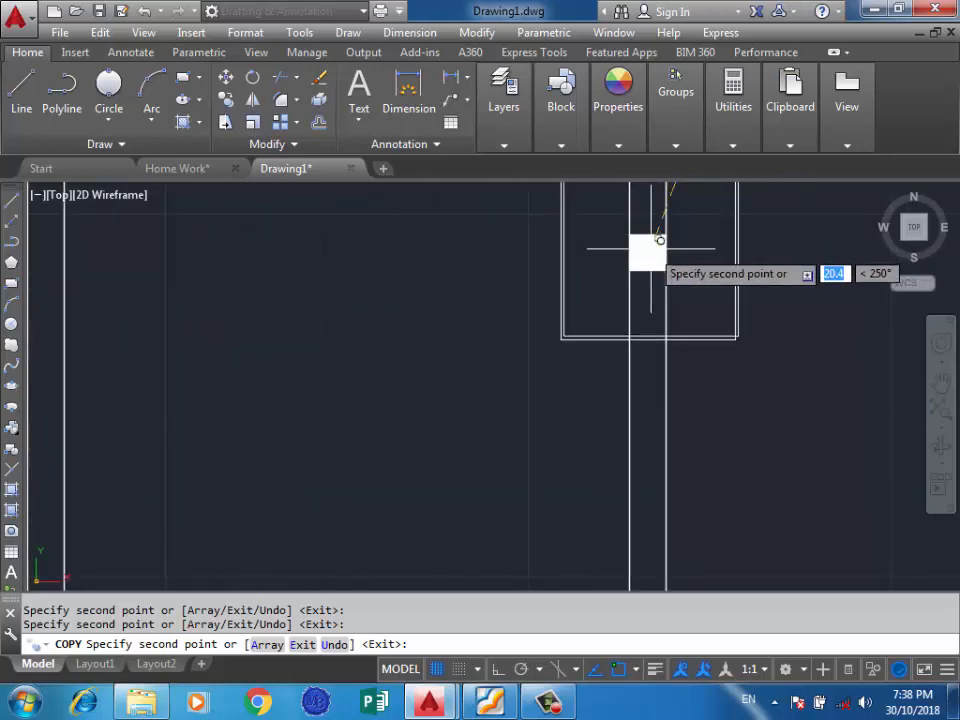
{"action": "scroll", "coordinate": [670, 245], "scroll_direction": "down", "scroll_amount": 5}
{"action": "scroll", "coordinate": [688, 315], "scroll_direction": "up", "scroll_amount": 6}
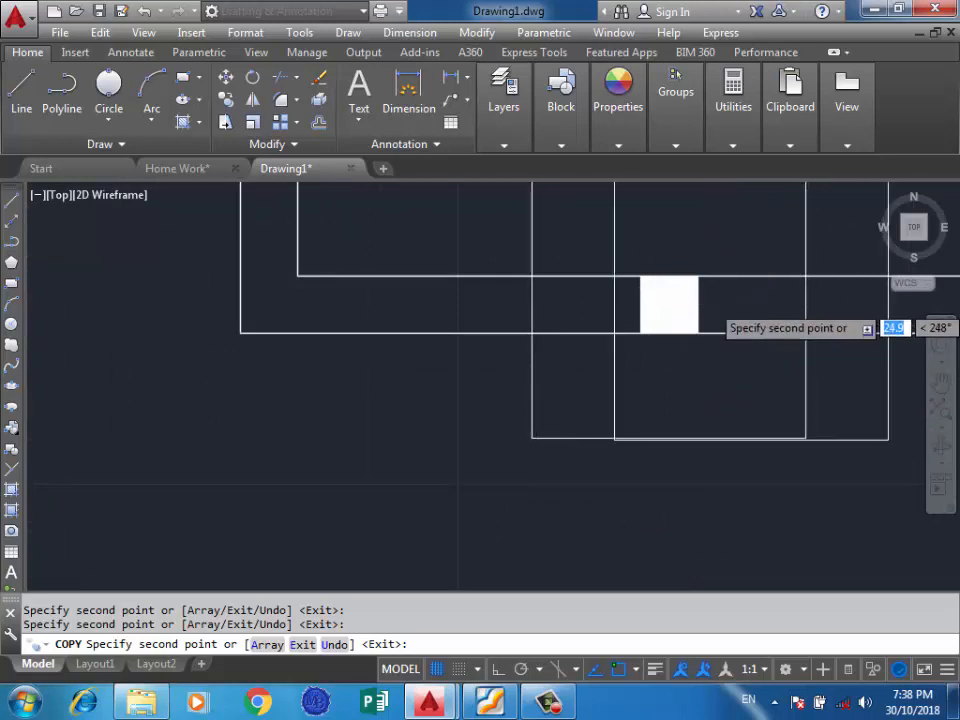
{"action": "scroll", "coordinate": [670, 330], "scroll_direction": "down", "scroll_amount": 4}
{"action": "key", "text": "Return"}
Step: Trim the right wall's lines inside the upper of the two closely spaced squares, above and below its column
{"action": "scroll", "coordinate": [757, 335], "scroll_direction": "up", "scroll_amount": 4}
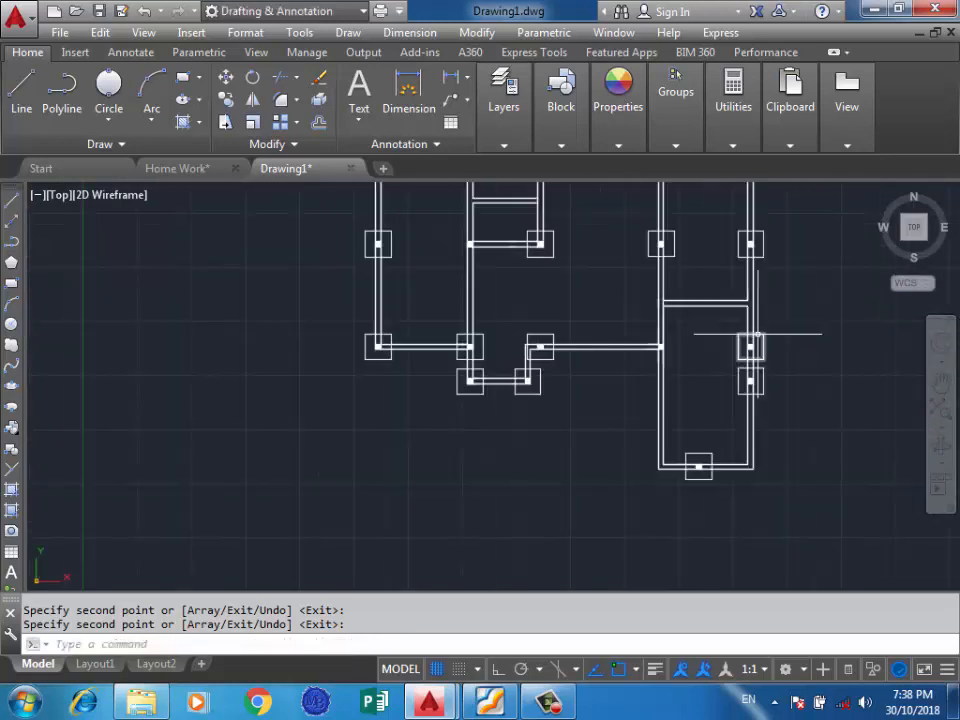
{"action": "type", "text": "TR"}
{"action": "key", "text": "Return"}
{"action": "key", "text": "Return"}
{"action": "scroll", "coordinate": [745, 360], "scroll_direction": "up", "scroll_amount": 8}
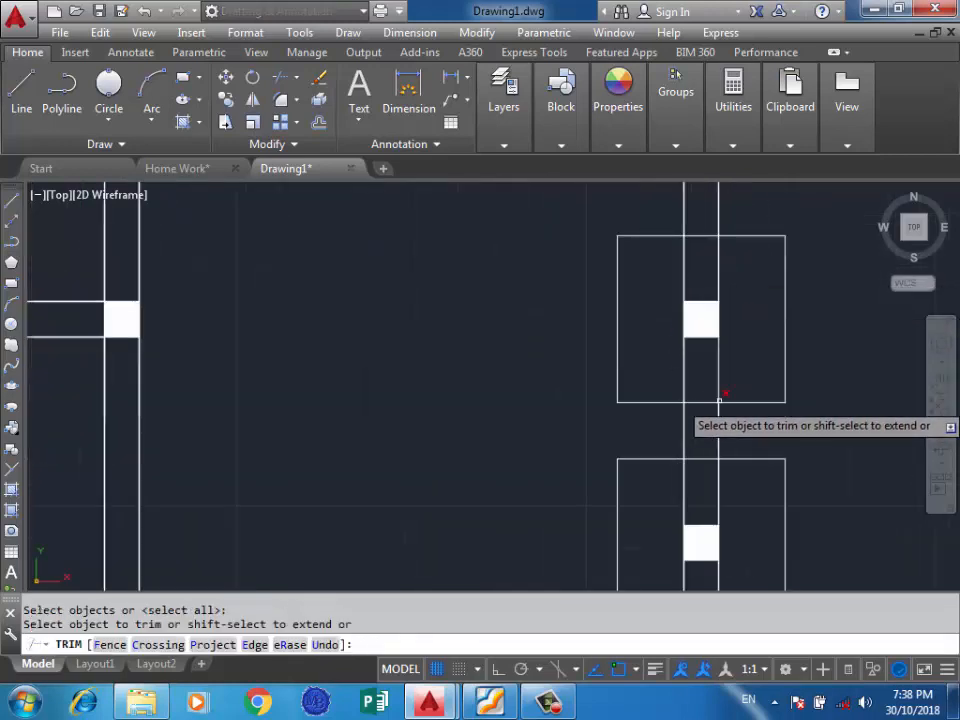
{"action": "left_click", "coordinate": [745, 328]}
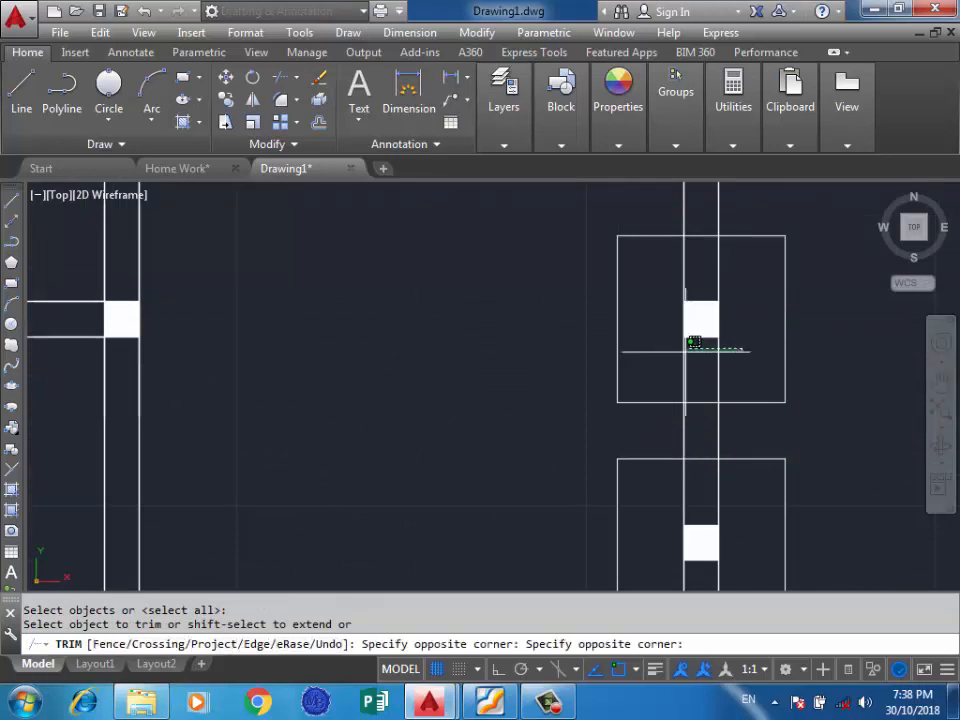
{"action": "left_click", "coordinate": [684, 352]}
{"action": "left_click", "coordinate": [728, 263]}
{"action": "left_click", "coordinate": [675, 258]}
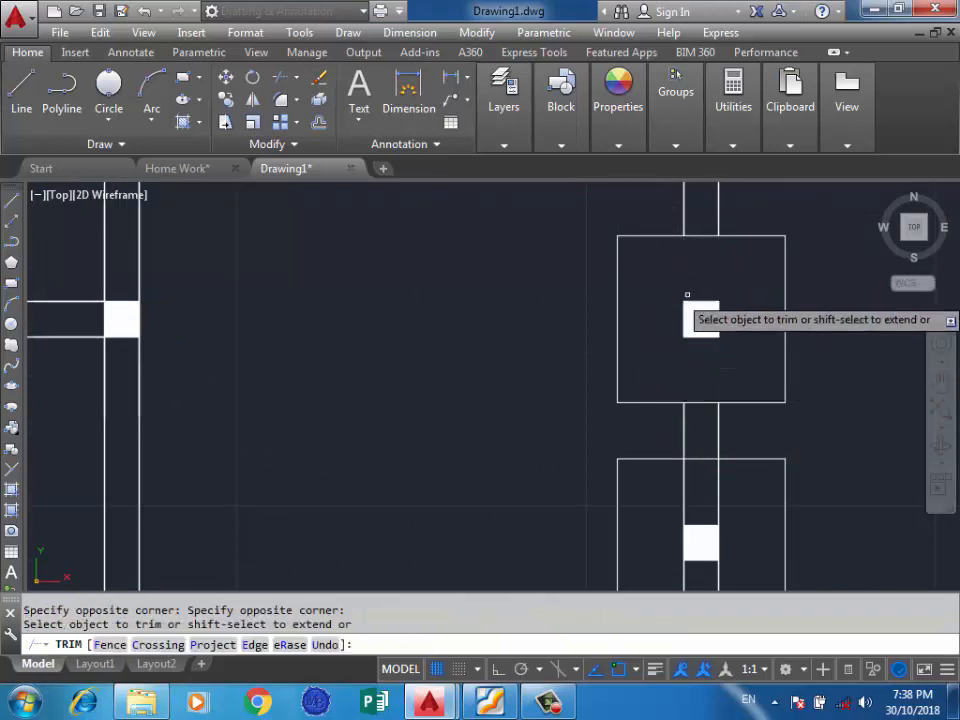
Step: Trim the right wall's lines inside the lower of the two closely spaced squares, above and below its column
{"action": "left_click", "coordinate": [727, 475]}
{"action": "left_click", "coordinate": [653, 497]}
{"action": "scroll", "coordinate": [716, 337], "scroll_direction": "down", "scroll_amount": 1}
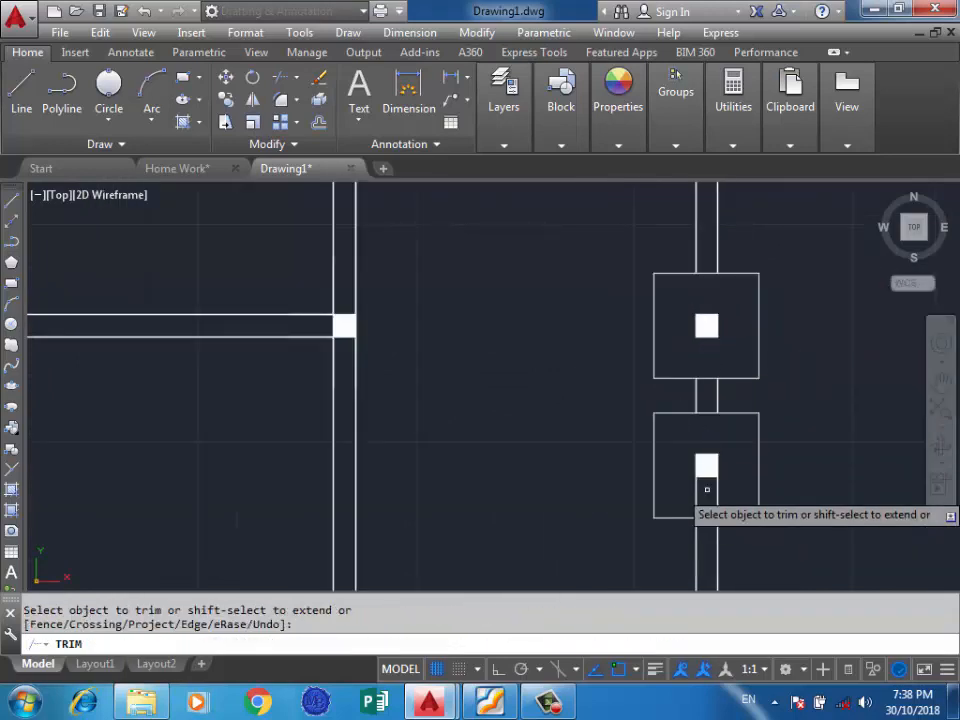
{"action": "scroll", "coordinate": [708, 489], "scroll_direction": "up", "scroll_amount": 2}
{"action": "left_click", "coordinate": [744, 480]}
{"action": "left_click", "coordinate": [639, 511]}
{"action": "scroll", "coordinate": [742, 494], "scroll_direction": "down", "scroll_amount": 2}
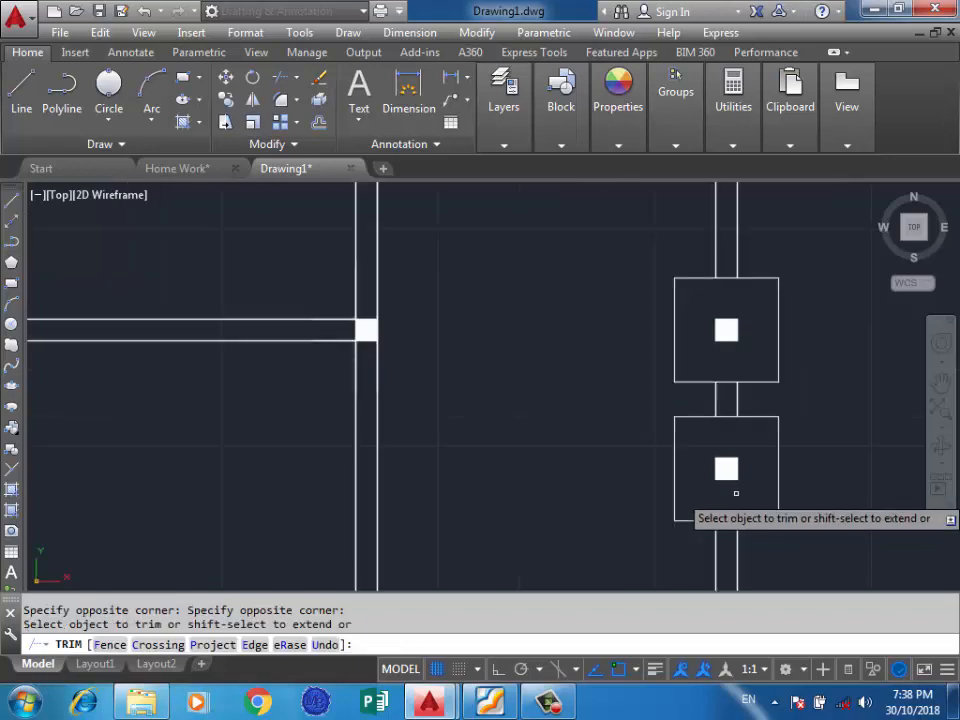
Step: Trim the bottom wall's lines inside its square on both sides of the column
{"action": "scroll", "coordinate": [785, 418], "scroll_direction": "down", "scroll_amount": 2}
{"action": "scroll", "coordinate": [735, 358], "scroll_direction": "down", "scroll_amount": 2}
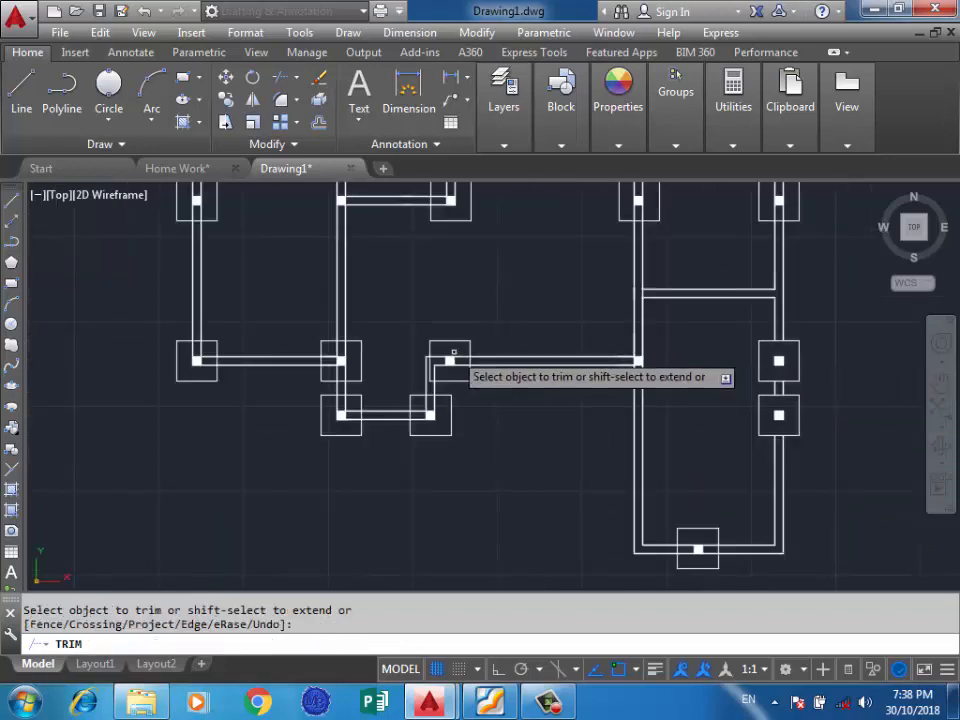
{"action": "scroll", "coordinate": [780, 400], "scroll_direction": "up", "scroll_amount": 2}
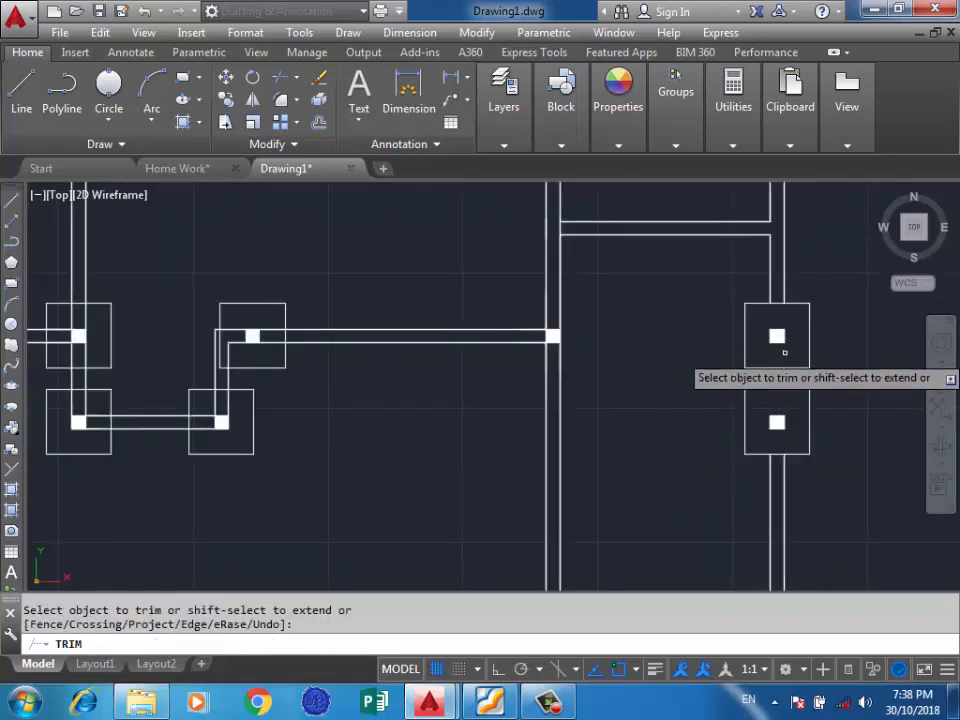
{"action": "scroll", "coordinate": [784, 352], "scroll_direction": "up", "scroll_amount": 2}
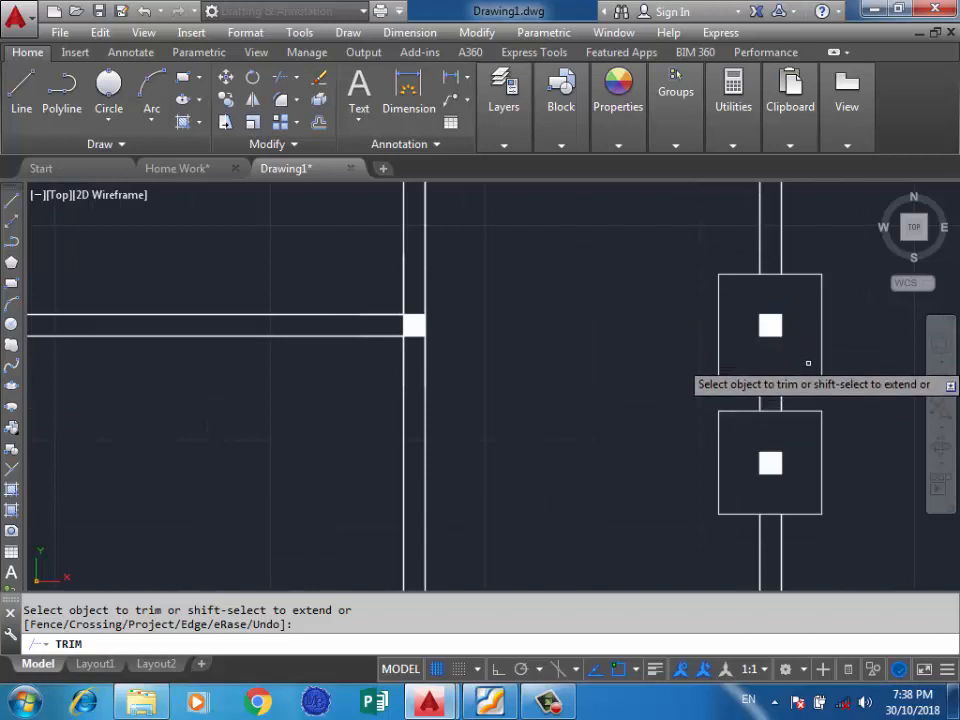
{"action": "scroll", "coordinate": [808, 363], "scroll_direction": "down", "scroll_amount": 2}
{"action": "scroll", "coordinate": [790, 355], "scroll_direction": "down", "scroll_amount": 3}
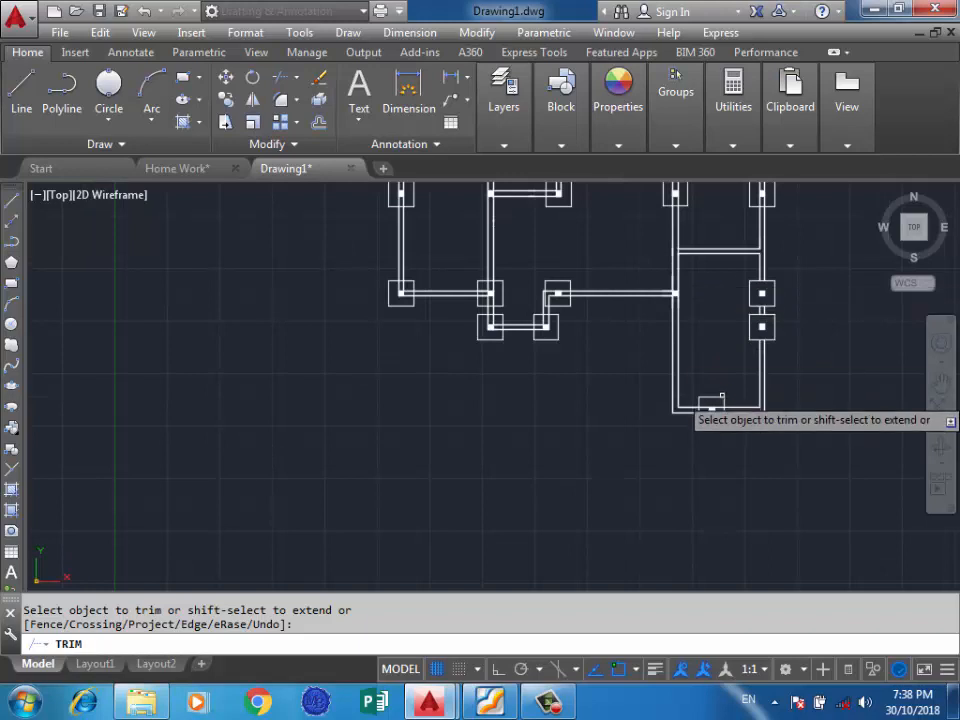
{"action": "scroll", "coordinate": [711, 404], "scroll_direction": "up", "scroll_amount": 5}
{"action": "left_click", "coordinate": [710, 414]}
{"action": "left_click", "coordinate": [697, 463]}
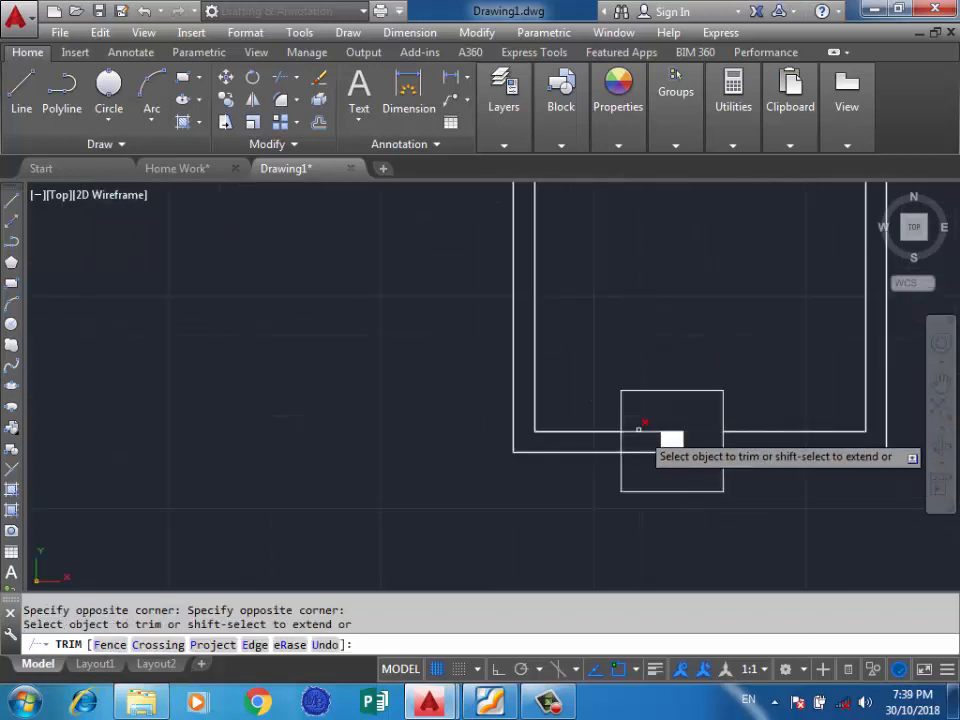
{"action": "left_click", "coordinate": [659, 425]}
{"action": "left_click", "coordinate": [640, 470]}
{"action": "scroll", "coordinate": [675, 460], "scroll_direction": "down", "scroll_amount": 3}
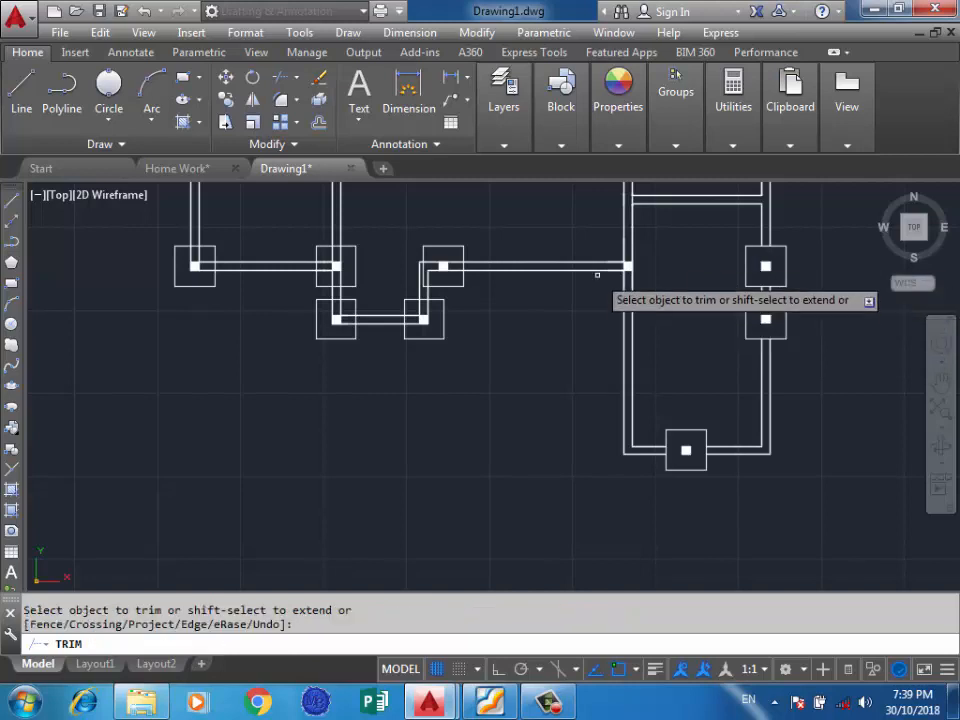
Step: Trim the wall lines inside the square above the right side of the lower wall's bay
{"action": "scroll", "coordinate": [450, 267], "scroll_direction": "up", "scroll_amount": 6}
{"action": "left_click", "coordinate": [462, 223]}
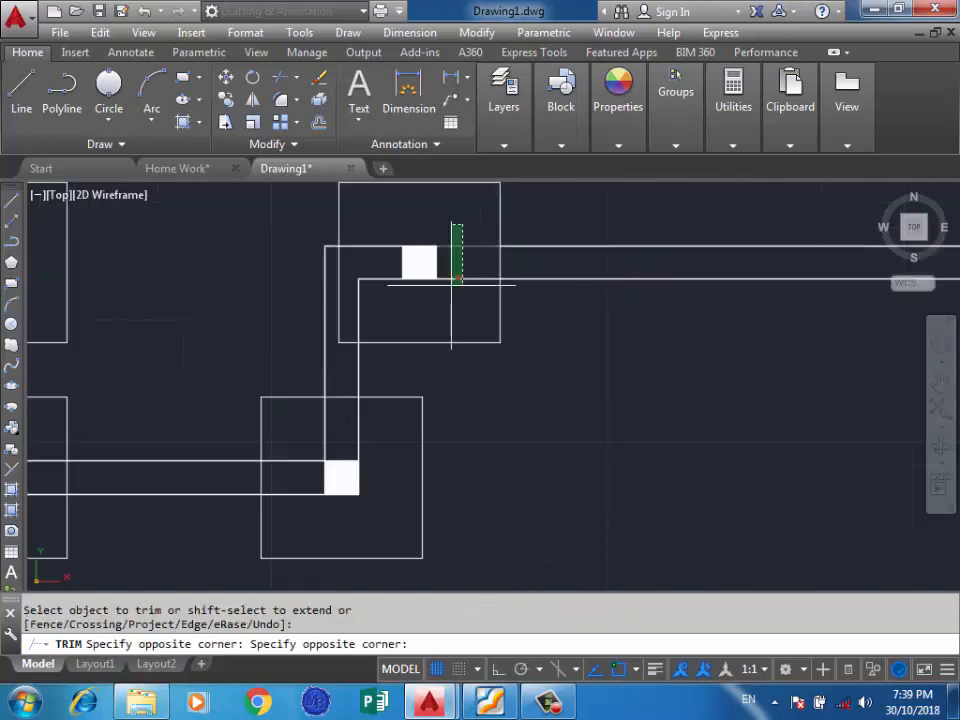
{"action": "left_click", "coordinate": [450, 283]}
{"action": "left_click", "coordinate": [384, 212]}
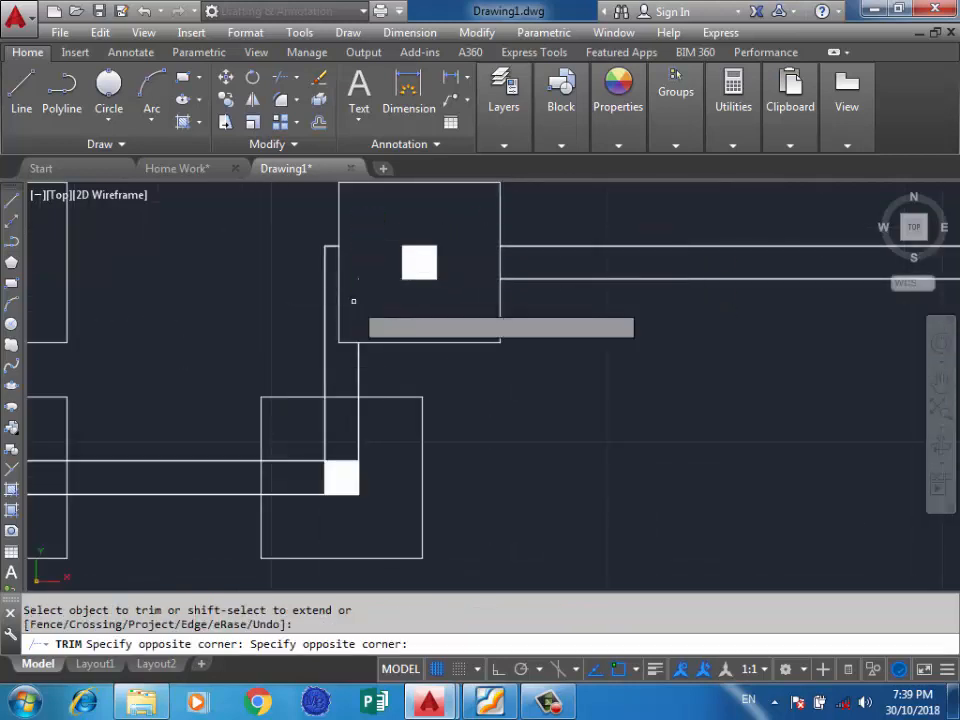
Step: Trim the vertical and horizontal wall lines inside the square at the bay's bottom-right corner
{"action": "scroll", "coordinate": [445, 240], "scroll_direction": "down", "scroll_amount": 2}
{"action": "scroll", "coordinate": [386, 378], "scroll_direction": "up", "scroll_amount": 4}
{"action": "left_click", "coordinate": [436, 320]}
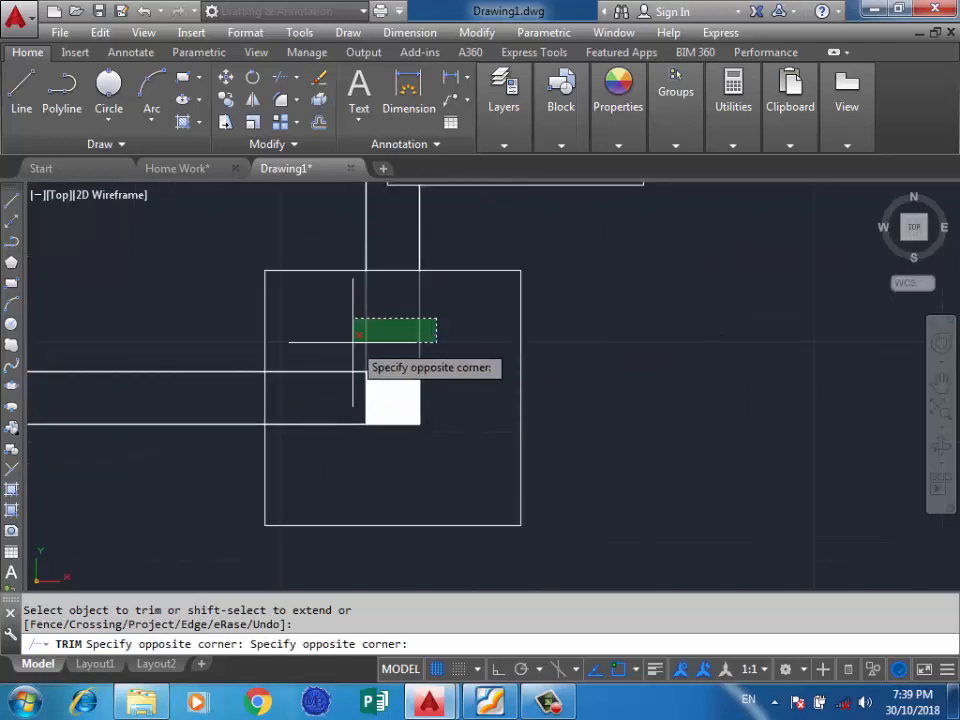
{"action": "left_click", "coordinate": [355, 344]}
{"action": "left_click", "coordinate": [345, 345]}
{"action": "left_click", "coordinate": [312, 440]}
{"action": "scroll", "coordinate": [515, 375], "scroll_direction": "down", "scroll_amount": 4}
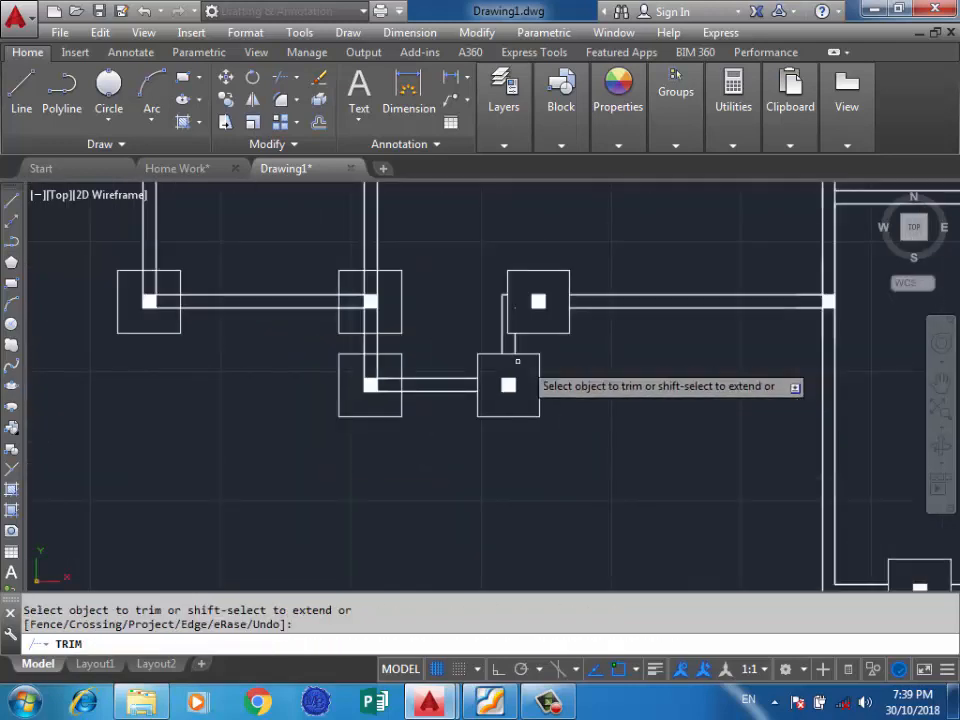
Step: Trim the horizontal and vertical wall lines inside the square at the bay's bottom-left corner
{"action": "scroll", "coordinate": [380, 405], "scroll_direction": "up", "scroll_amount": 3}
{"action": "left_click", "coordinate": [399, 330]}
{"action": "left_click", "coordinate": [395, 396]}
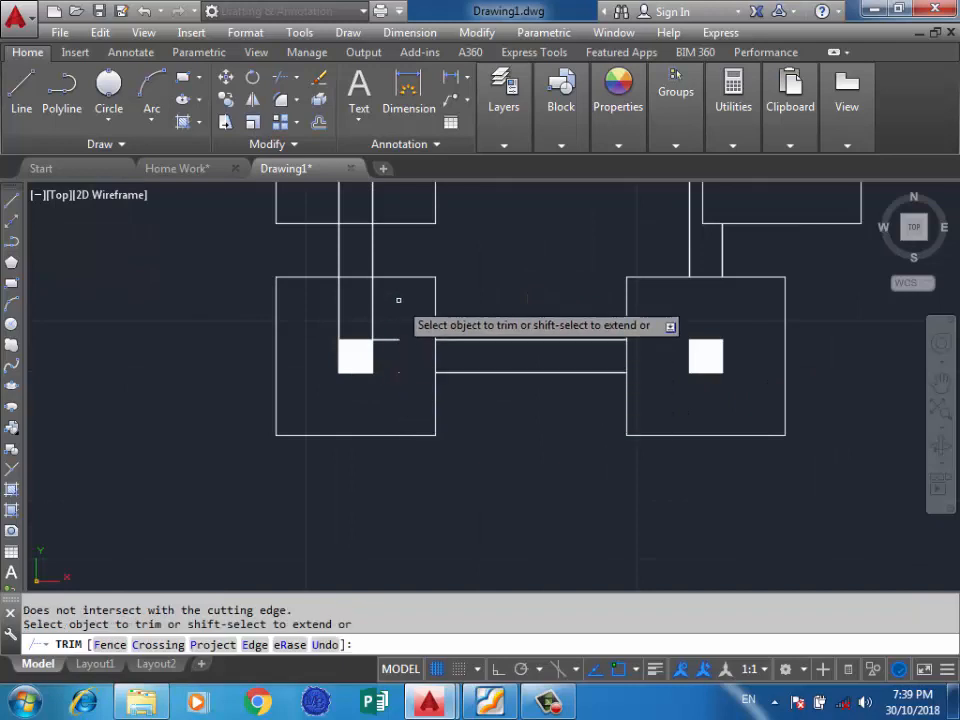
{"action": "left_click", "coordinate": [398, 300]}
{"action": "left_click", "coordinate": [306, 313]}
{"action": "scroll", "coordinate": [437, 433], "scroll_direction": "down", "scroll_amount": 2}
{"action": "scroll", "coordinate": [400, 302], "scroll_direction": "up", "scroll_amount": 4}
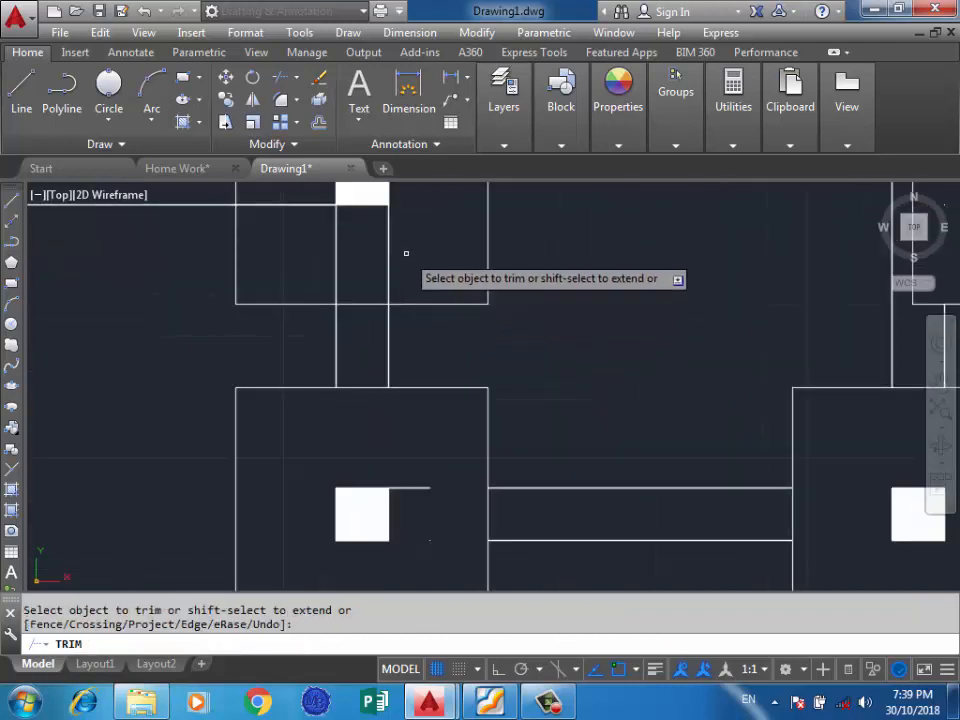
Step: Trim the vertical and horizontal wall lines inside the square above the left side of the lower wall's bay
{"action": "left_click", "coordinate": [406, 253]}
{"action": "left_click", "coordinate": [306, 268]}
{"action": "scroll", "coordinate": [415, 418], "scroll_direction": "down", "scroll_amount": 3}
{"action": "left_click", "coordinate": [348, 236]}
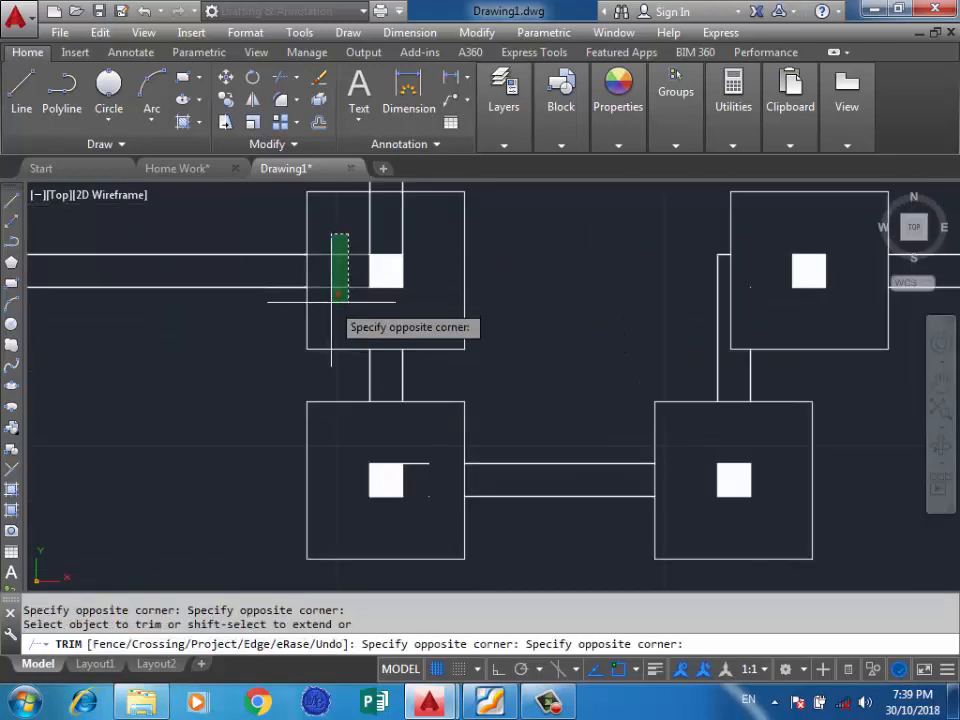
{"action": "left_click", "coordinate": [331, 299]}
{"action": "left_click", "coordinate": [420, 212]}
{"action": "left_click", "coordinate": [305, 222]}
{"action": "scroll", "coordinate": [384, 366], "scroll_direction": "down", "scroll_amount": 3}
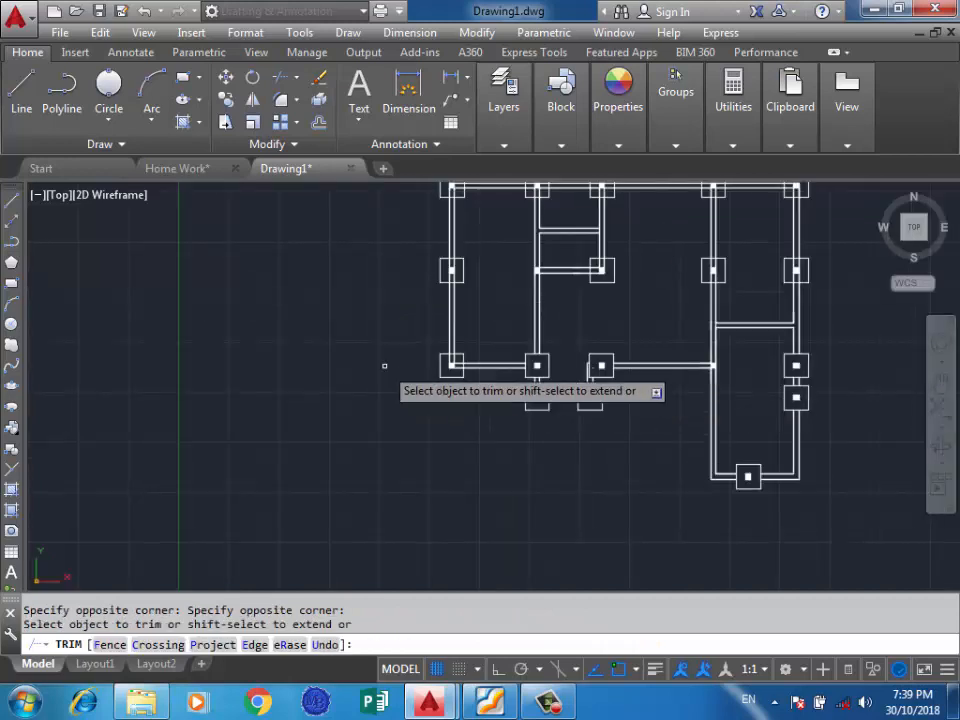
Step: Trim the horizontal and vertical wall lines inside the square at the left room's bottom-left corner
{"action": "scroll", "coordinate": [462, 362], "scroll_direction": "up", "scroll_amount": 4}
{"action": "left_click", "coordinate": [458, 351]}
{"action": "left_click", "coordinate": [437, 411]}
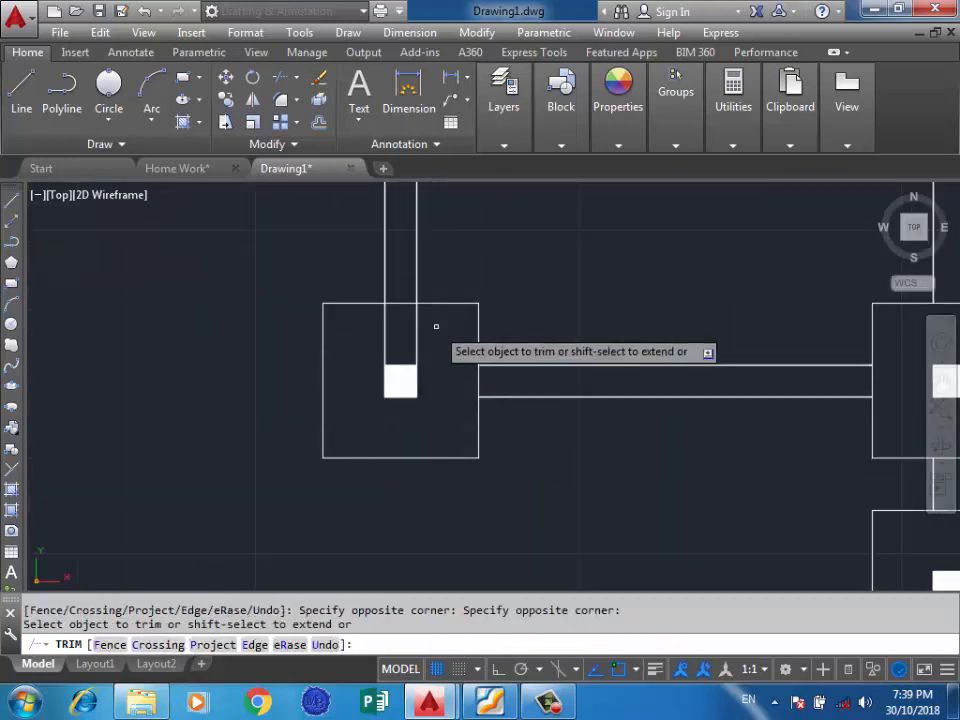
{"action": "left_click", "coordinate": [437, 326]}
{"action": "left_click", "coordinate": [381, 347]}
{"action": "scroll", "coordinate": [425, 380], "scroll_direction": "down", "scroll_amount": 2}
Step: Trim the left wall's lines above and below the column inside its middle square
{"action": "scroll", "coordinate": [414, 276], "scroll_direction": "down", "scroll_amount": 3}
{"action": "scroll", "coordinate": [431, 287], "scroll_direction": "up", "scroll_amount": 5}
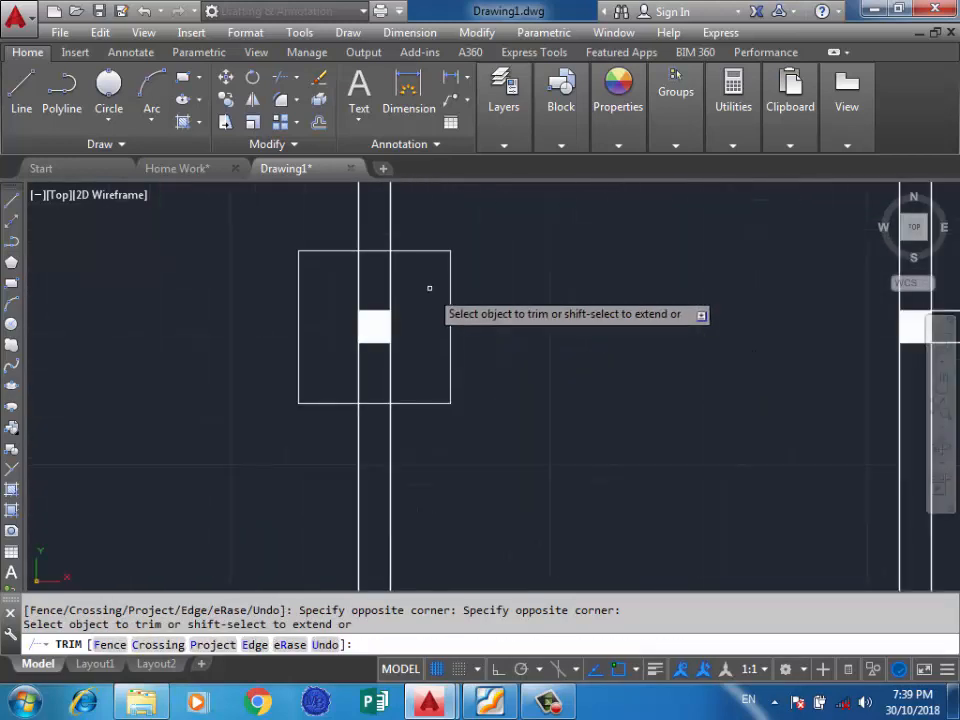
{"action": "left_click", "coordinate": [426, 283]}
{"action": "left_click", "coordinate": [362, 293]}
{"action": "left_click", "coordinate": [412, 349]}
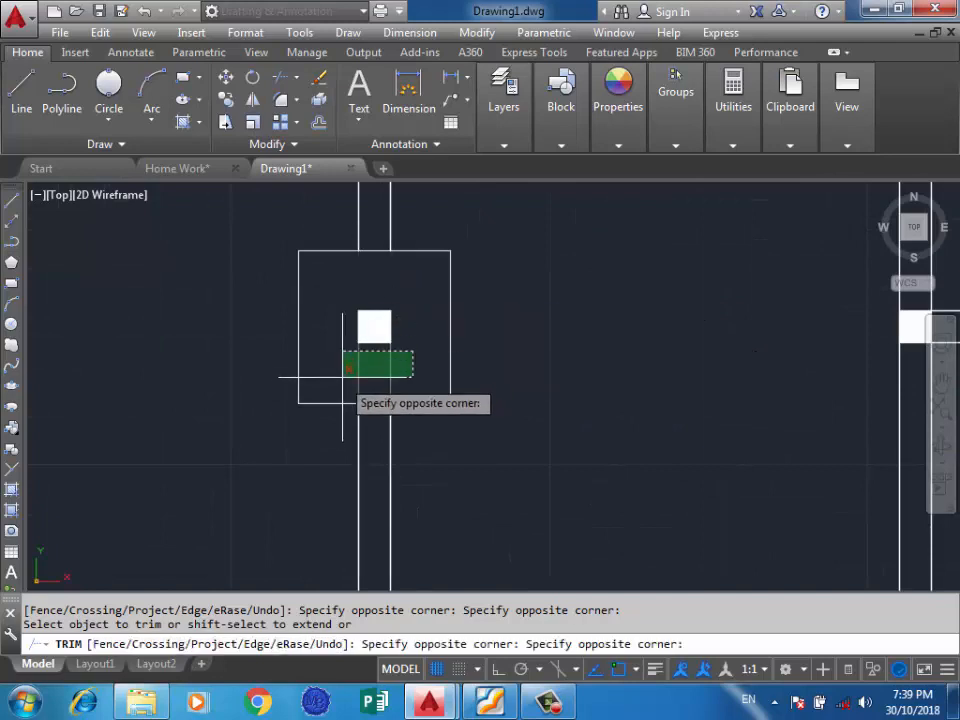
{"action": "left_click", "coordinate": [343, 379]}
{"action": "scroll", "coordinate": [330, 364], "scroll_direction": "down", "scroll_amount": 4}
Step: Trim the vertical and horizontal wall lines inside the interior square at the small room's lower-right corner
{"action": "scroll", "coordinate": [533, 325], "scroll_direction": "up", "scroll_amount": 5}
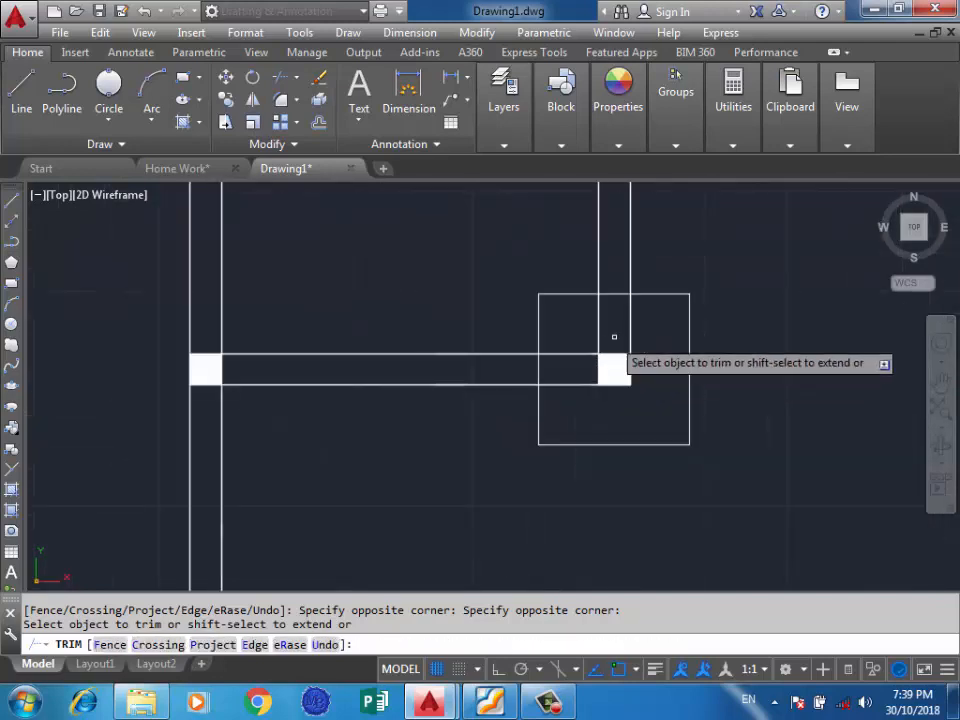
{"action": "left_click", "coordinate": [642, 320]}
{"action": "left_click", "coordinate": [561, 323]}
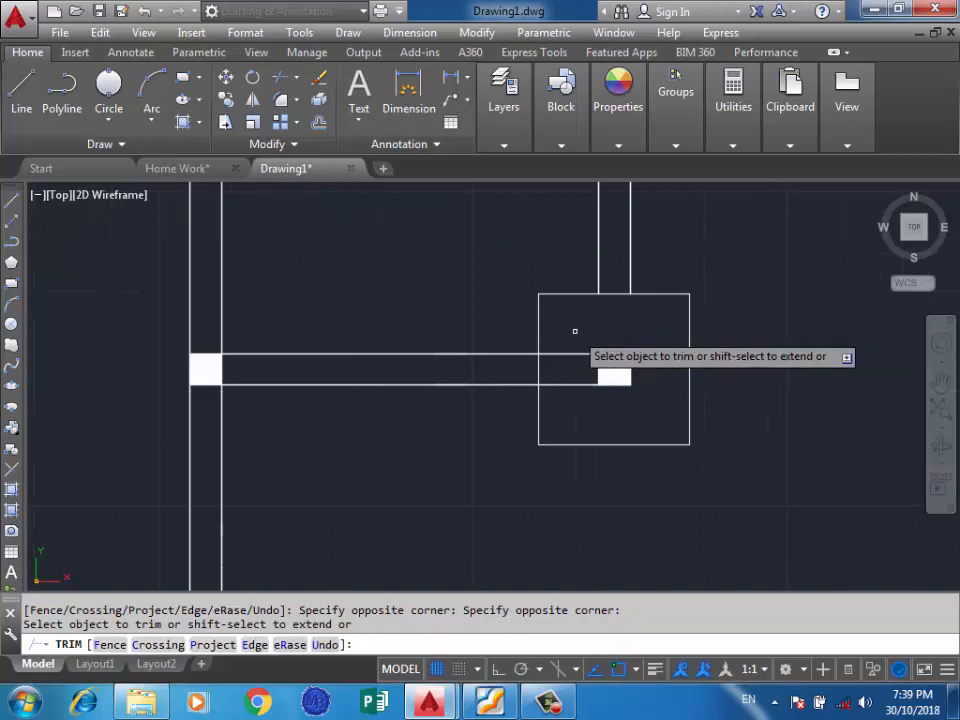
{"action": "left_click", "coordinate": [579, 326]}
{"action": "left_click", "coordinate": [570, 401]}
{"action": "scroll", "coordinate": [590, 385], "scroll_direction": "down", "scroll_amount": 4}
{"action": "scroll", "coordinate": [575, 340], "scroll_direction": "down", "scroll_amount": 3}
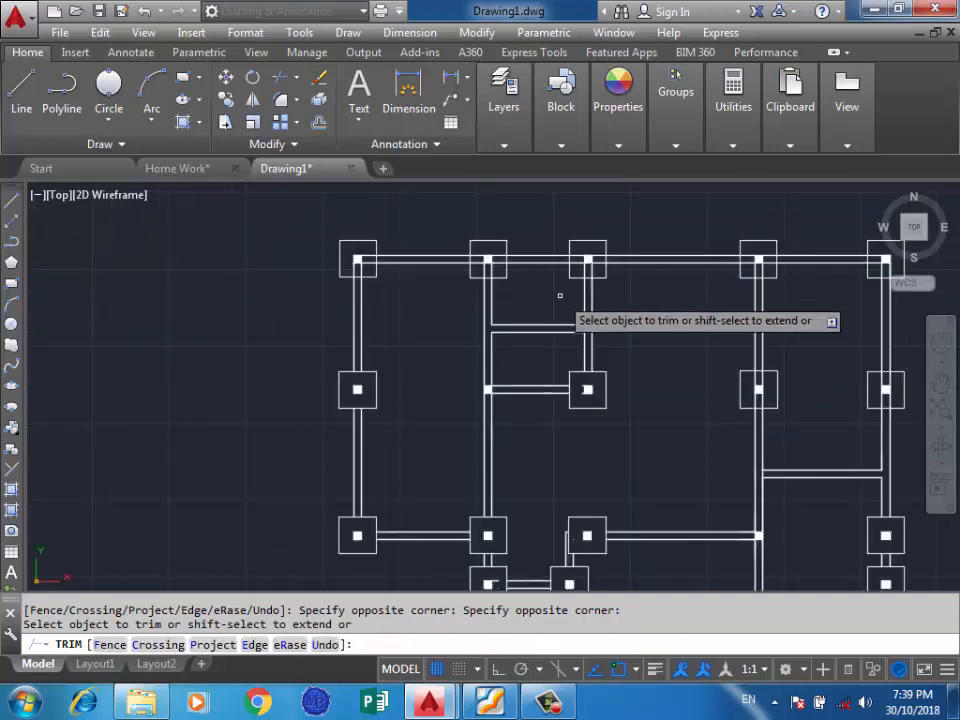
Step: Trim the horizontal wall lines on both sides of the column and the vertical lines below it inside the top wall's third square from the left
{"action": "scroll", "coordinate": [591, 253], "scroll_direction": "up", "scroll_amount": 6}
{"action": "left_click", "coordinate": [714, 231]}
{"action": "left_click", "coordinate": [673, 320]}
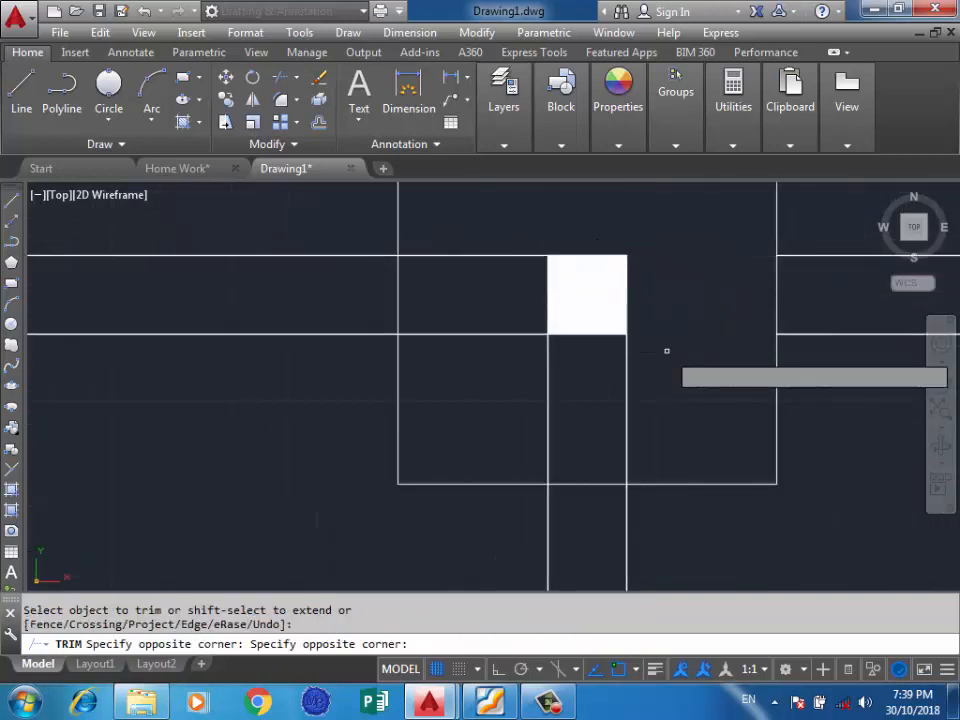
{"action": "left_click", "coordinate": [640, 370]}
{"action": "left_click", "coordinate": [505, 400]}
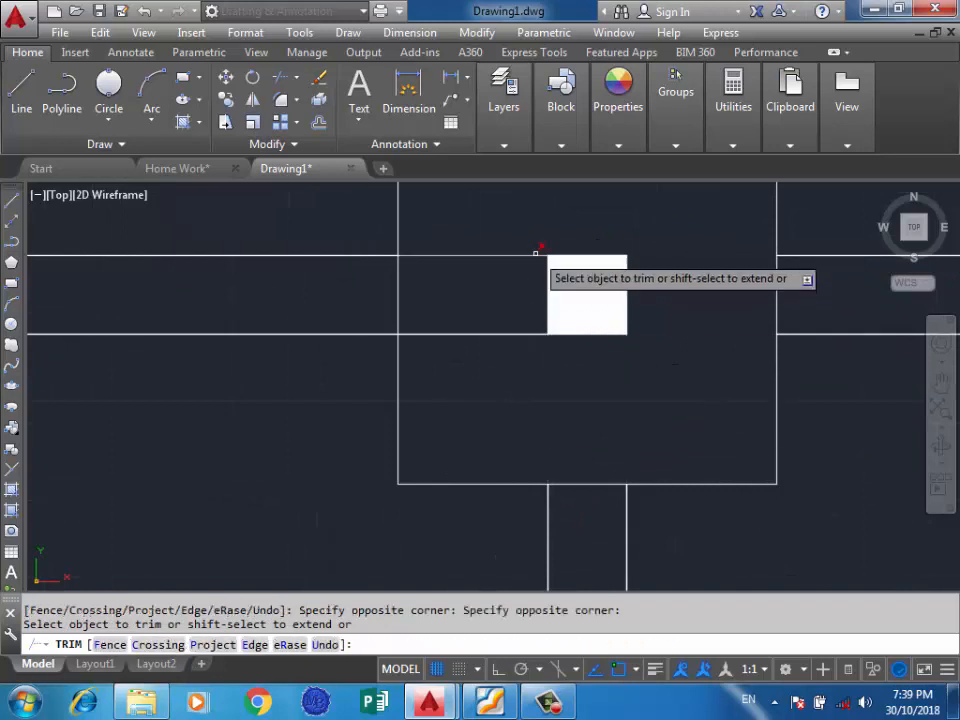
{"action": "left_click", "coordinate": [540, 253]}
{"action": "left_click", "coordinate": [478, 354]}
{"action": "scroll", "coordinate": [522, 357], "scroll_direction": "down", "scroll_amount": 4}
Step: Trim the wall lines inside the top wall's second square and inside the square at the plan's top-left corner
{"action": "scroll", "coordinate": [523, 357], "scroll_direction": "up", "scroll_amount": 6}
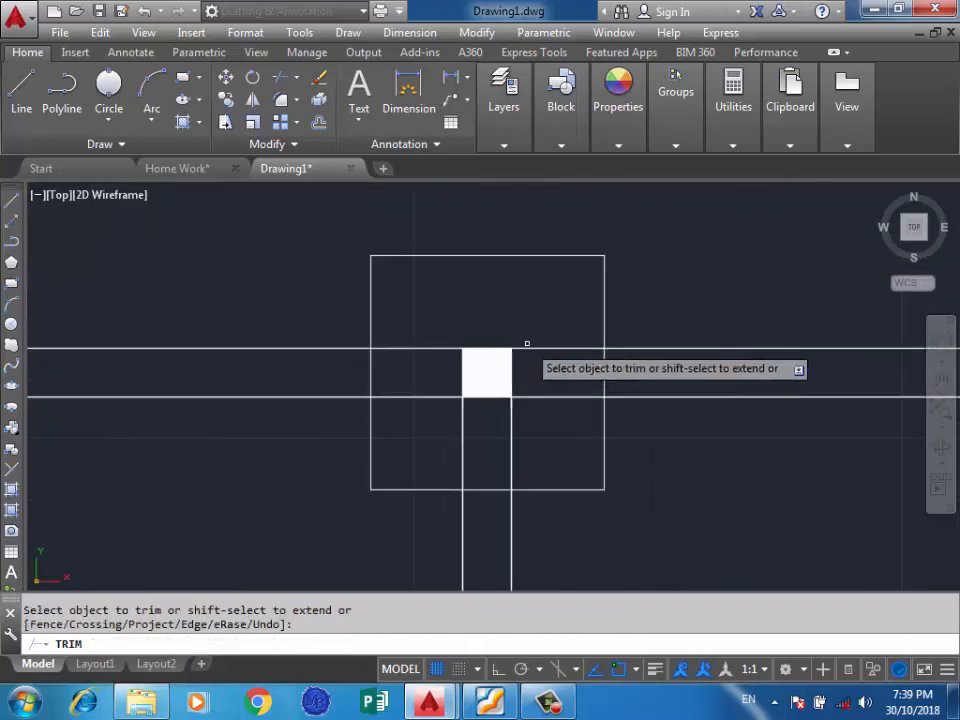
{"action": "left_click", "coordinate": [564, 321]}
{"action": "left_click", "coordinate": [452, 410]}
{"action": "scroll", "coordinate": [712, 318], "scroll_direction": "down", "scroll_amount": 6}
{"action": "scroll", "coordinate": [712, 318], "scroll_direction": "up", "scroll_amount": 6}
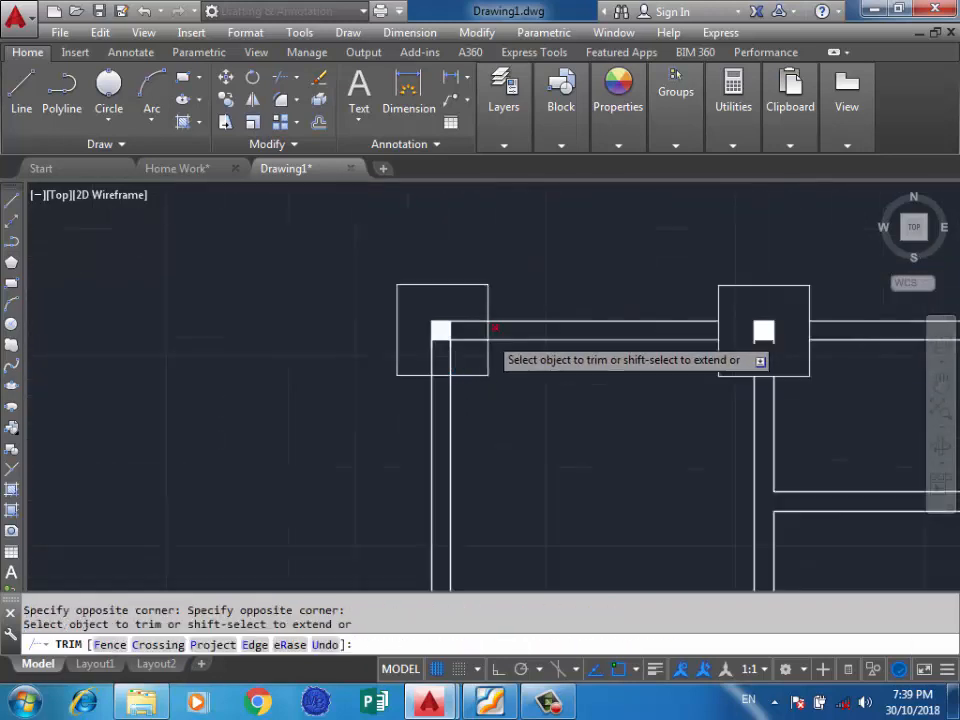
{"action": "left_click", "coordinate": [456, 268]}
{"action": "left_click", "coordinate": [333, 378]}
{"action": "key", "text": "Escape"}
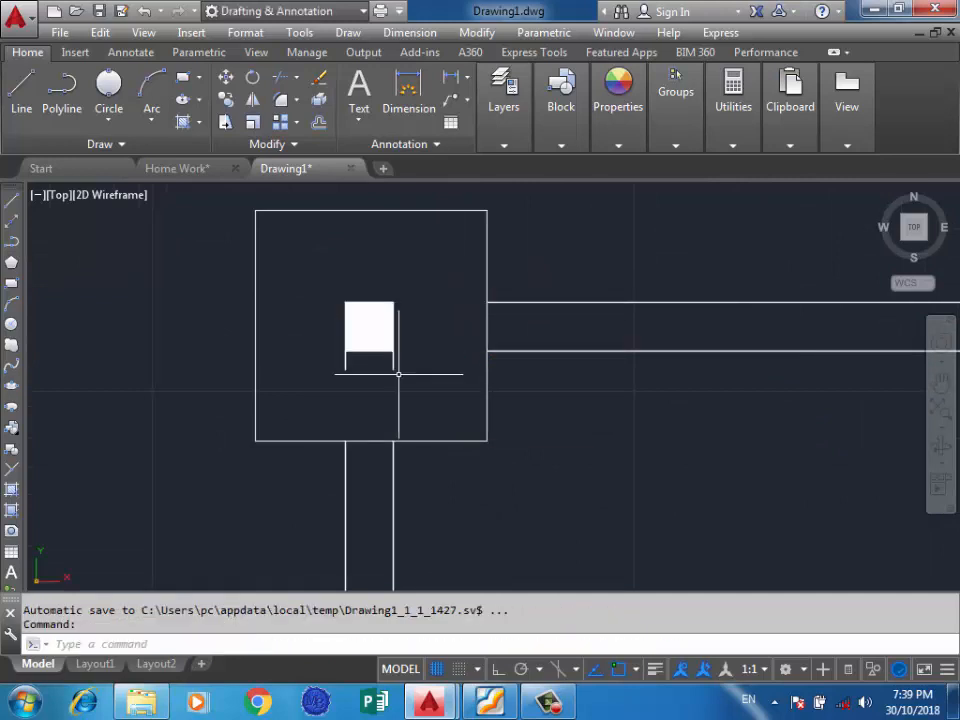
Step: Erase the leftover line stubs beside the columns in the top wall's first two squares, the bay's squares and the interior square
{"action": "left_click", "coordinate": [426, 371]}
{"action": "left_click", "coordinate": [328, 391]}
{"action": "left_click", "coordinate": [418, 366]}
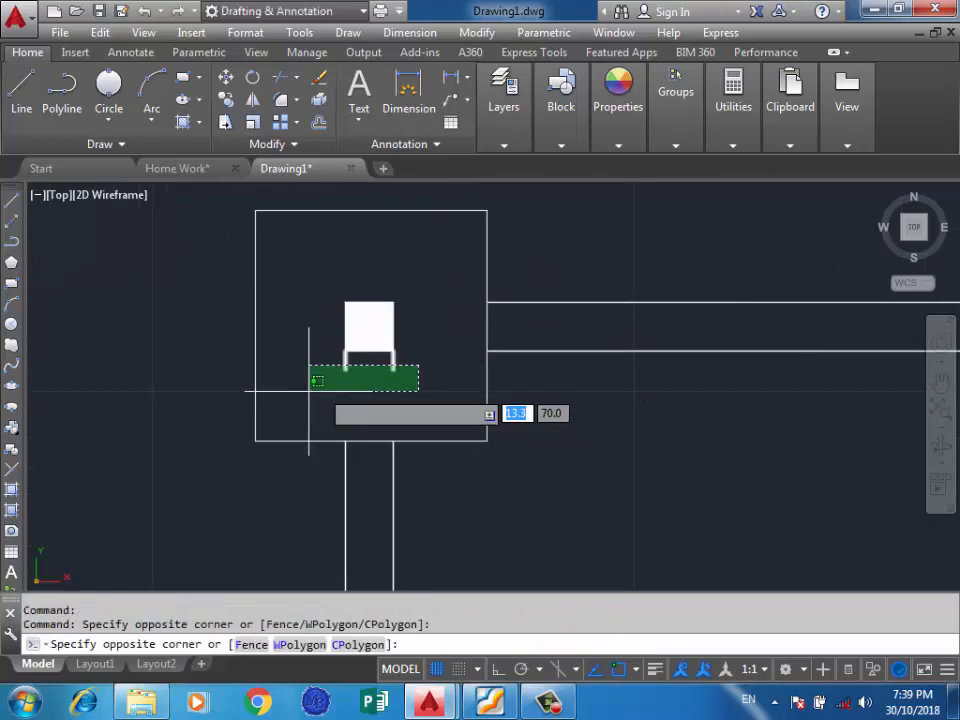
{"action": "left_click", "coordinate": [311, 388]}
{"action": "scroll", "coordinate": [260, 326], "scroll_direction": "down", "scroll_amount": 4}
{"action": "scroll", "coordinate": [654, 333], "scroll_direction": "up", "scroll_amount": 6}
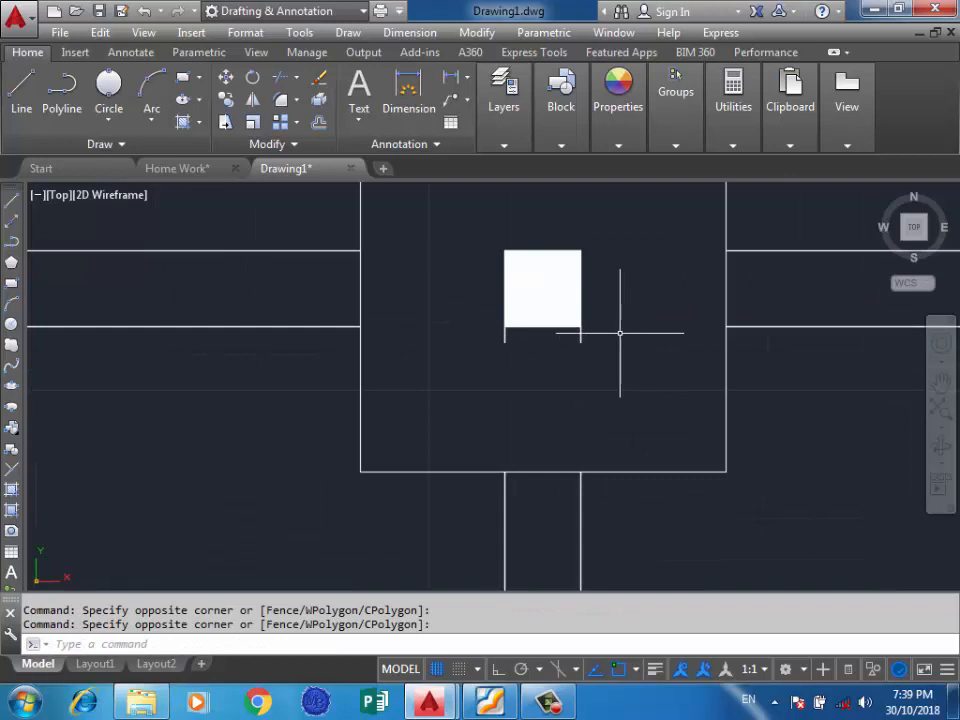
{"action": "left_click", "coordinate": [606, 333]}
{"action": "left_click", "coordinate": [437, 368]}
{"action": "scroll", "coordinate": [489, 340], "scroll_direction": "down", "scroll_amount": 5}
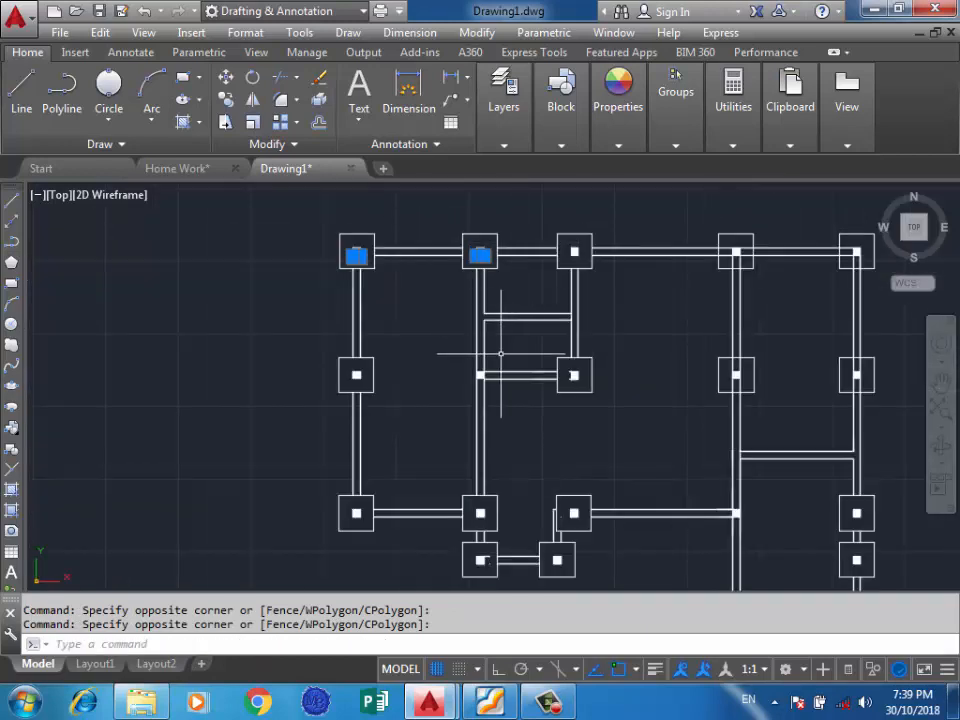
{"action": "scroll", "coordinate": [556, 522], "scroll_direction": "up", "scroll_amount": 5}
{"action": "left_click", "coordinate": [684, 444]}
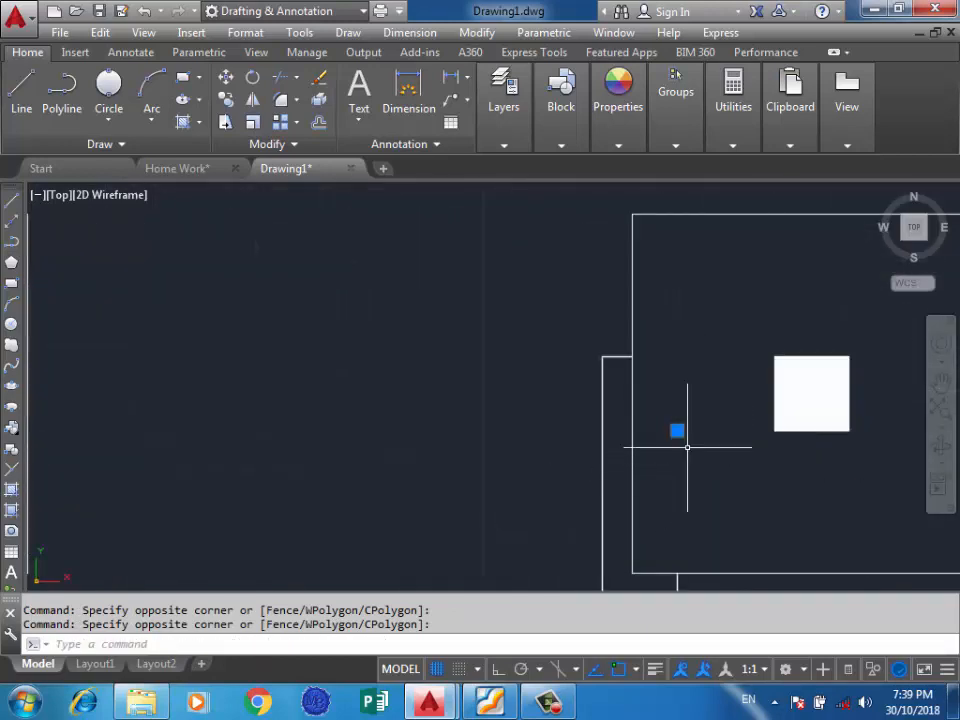
{"action": "scroll", "coordinate": [720, 380], "scroll_direction": "down", "scroll_amount": 5}
{"action": "scroll", "coordinate": [605, 455], "scroll_direction": "up", "scroll_amount": 4}
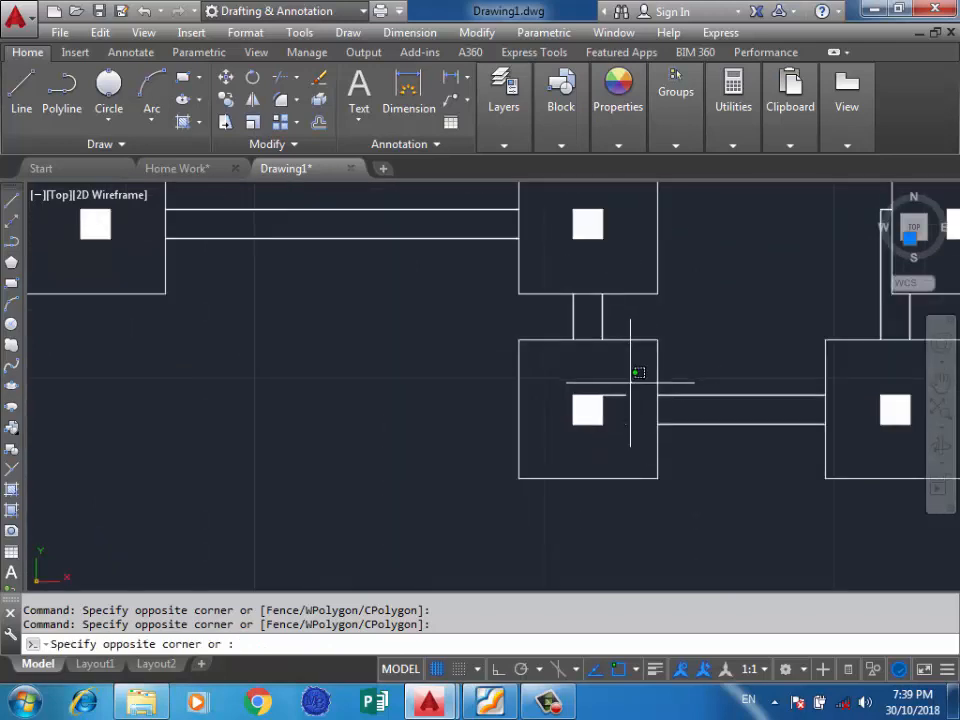
{"action": "left_click", "coordinate": [622, 420]}
{"action": "scroll", "coordinate": [613, 419], "scroll_direction": "down", "scroll_amount": 5}
{"action": "scroll", "coordinate": [626, 214], "scroll_direction": "down", "scroll_amount": 3}
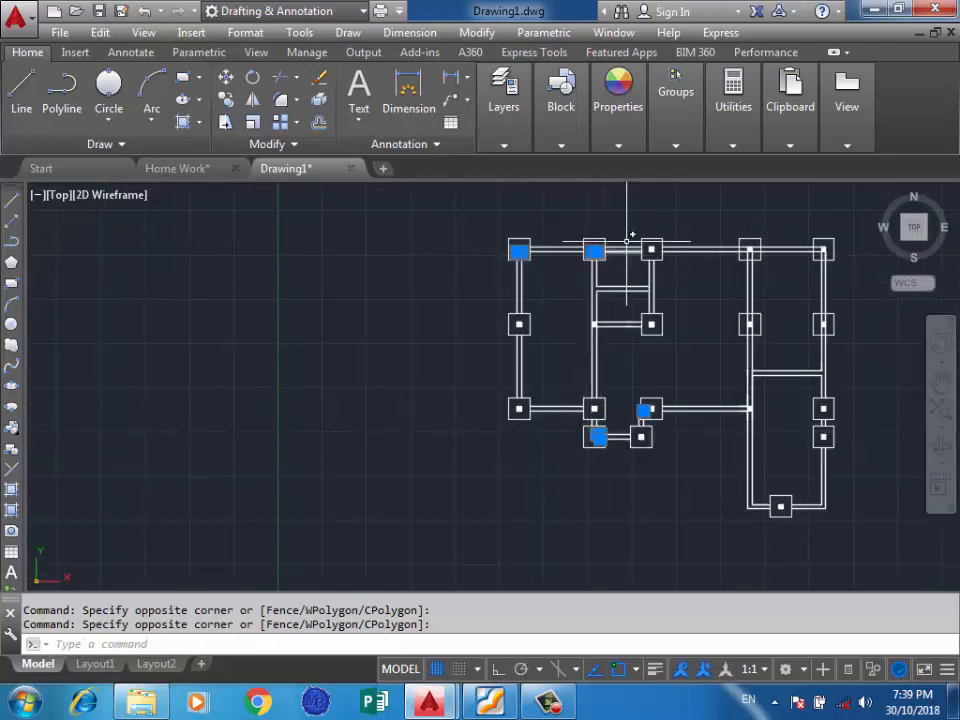
{"action": "scroll", "coordinate": [640, 260], "scroll_direction": "up", "scroll_amount": 7}
{"action": "left_click", "coordinate": [651, 274]}
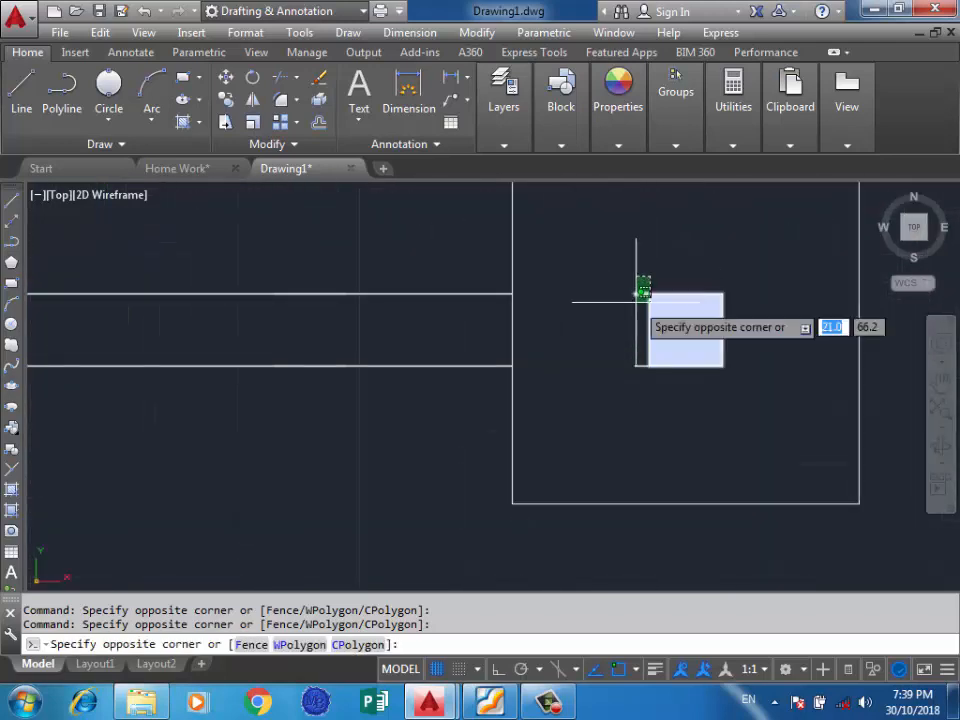
{"action": "left_click", "coordinate": [646, 263]}
{"action": "left_click", "coordinate": [606, 396]}
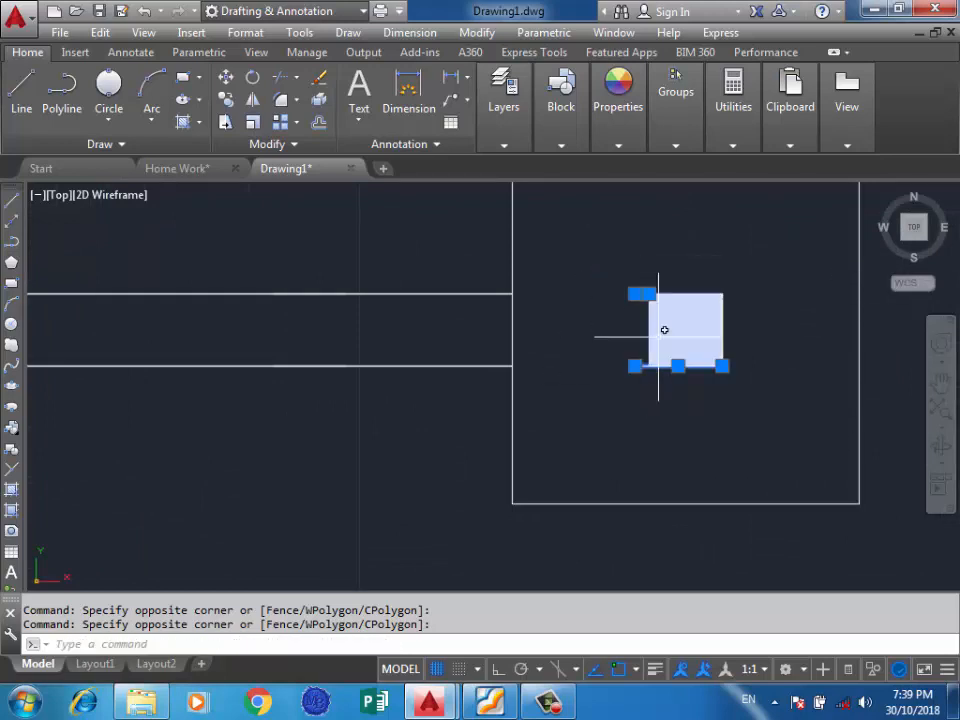
{"action": "scroll", "coordinate": [626, 334], "scroll_direction": "down", "scroll_amount": 3}
{"action": "scroll", "coordinate": [634, 332], "scroll_direction": "down", "scroll_amount": 2}
Step: Draw a horizontal helper line between the side midpoints of the interior square at the small room's lower-right corner
{"action": "scroll", "coordinate": [681, 321], "scroll_direction": "up", "scroll_amount": 4}
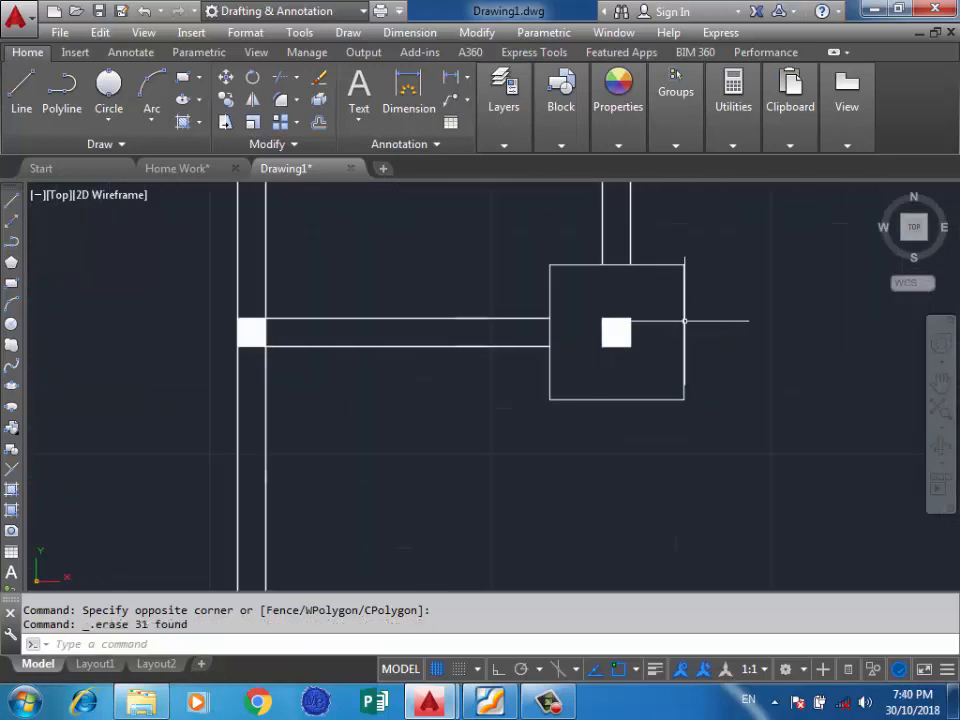
{"action": "left_click", "coordinate": [716, 378]}
{"action": "left_click", "coordinate": [665, 410]}
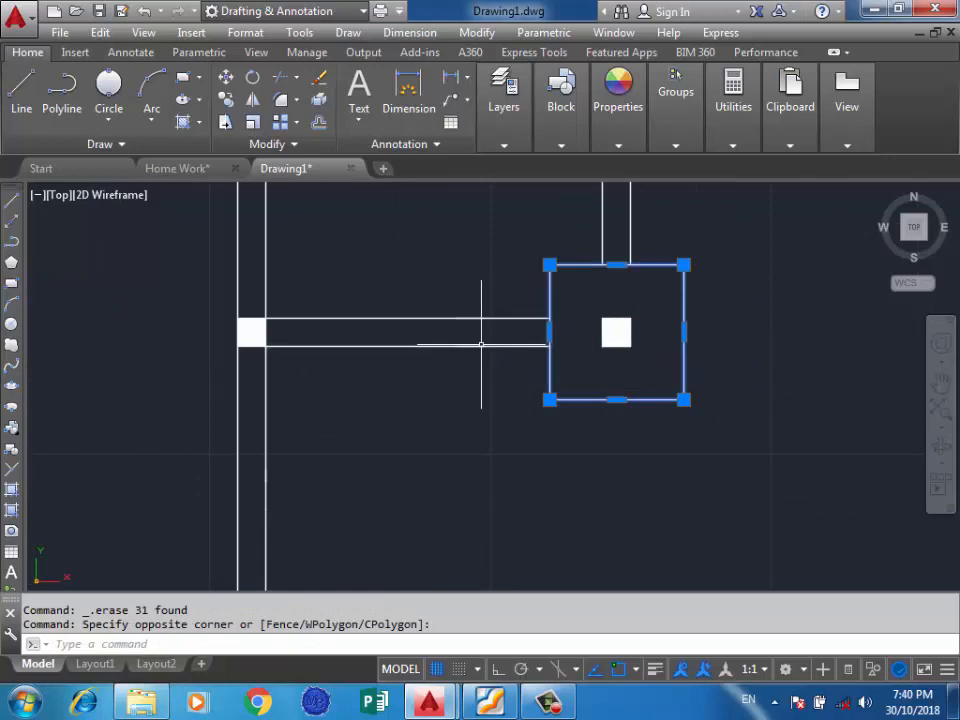
{"action": "key", "text": "Escape"}
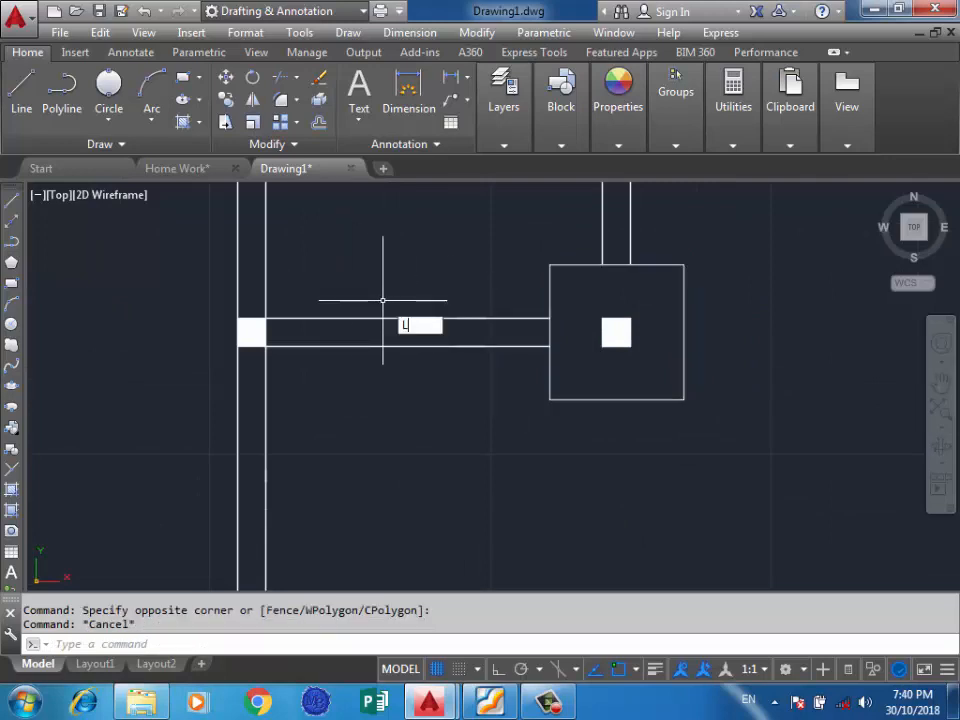
{"action": "key", "text": "Return"}
{"action": "left_click", "coordinate": [684, 332]}
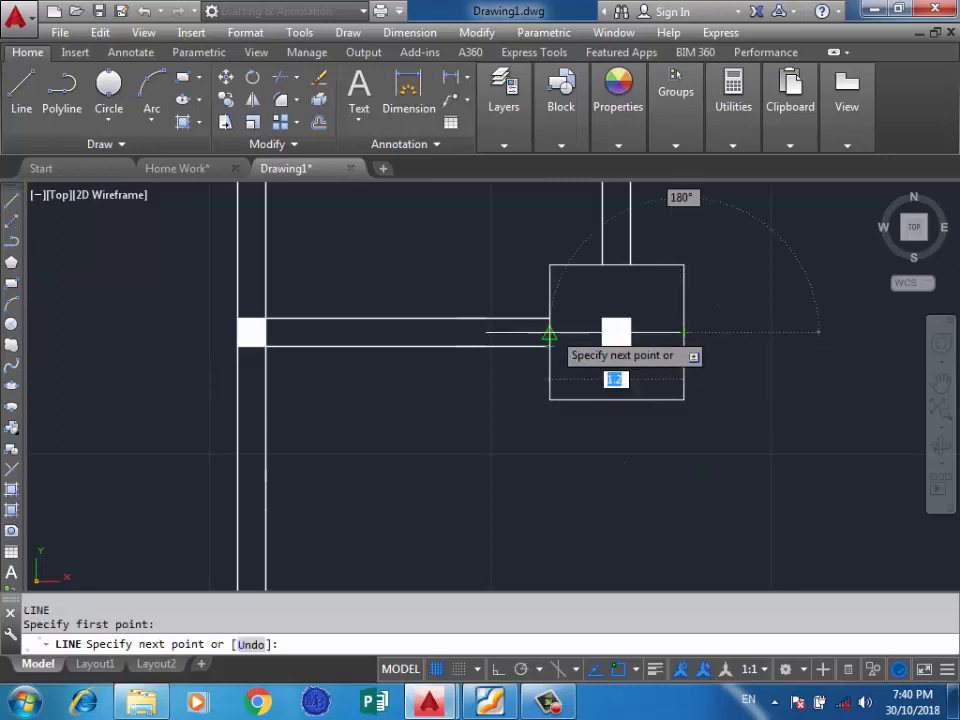
Step: Copy the interior square from its centre to the centre of the column at the horizontal wall's left end
{"action": "left_click", "coordinate": [720, 257]}
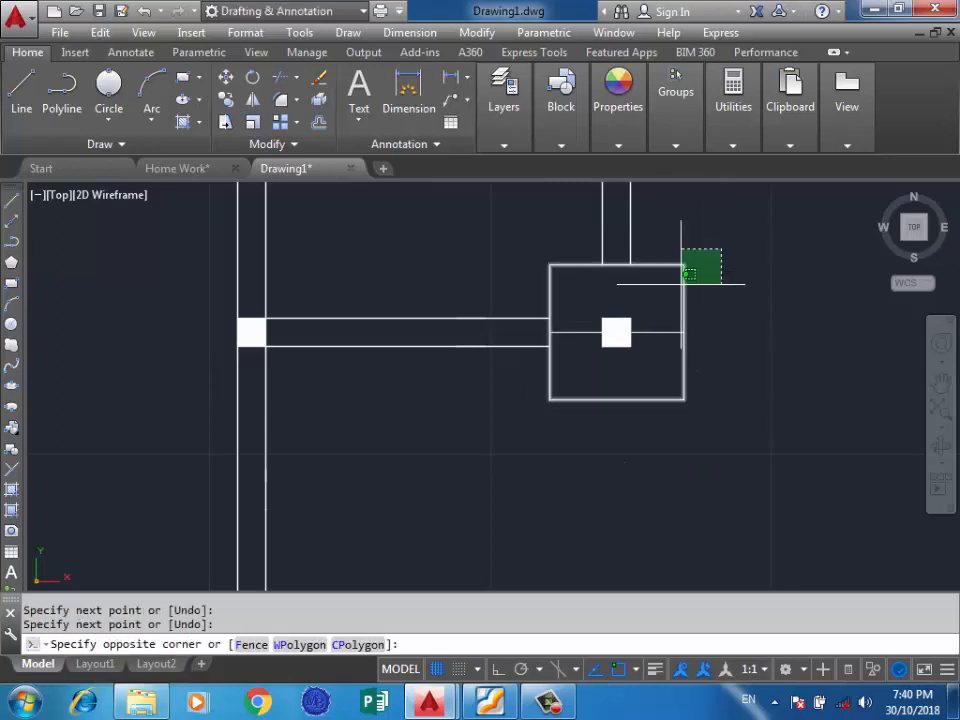
{"action": "left_click", "coordinate": [680, 285]}
{"action": "type", "text": "CO"}
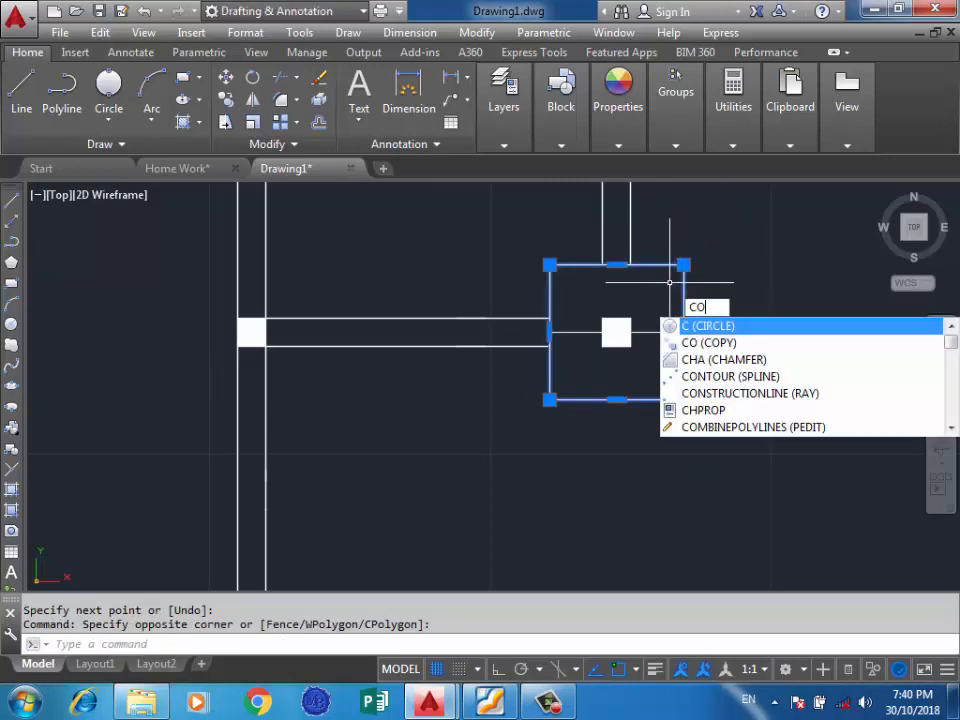
{"action": "key", "text": "Return"}
{"action": "left_click", "coordinate": [617, 332]}
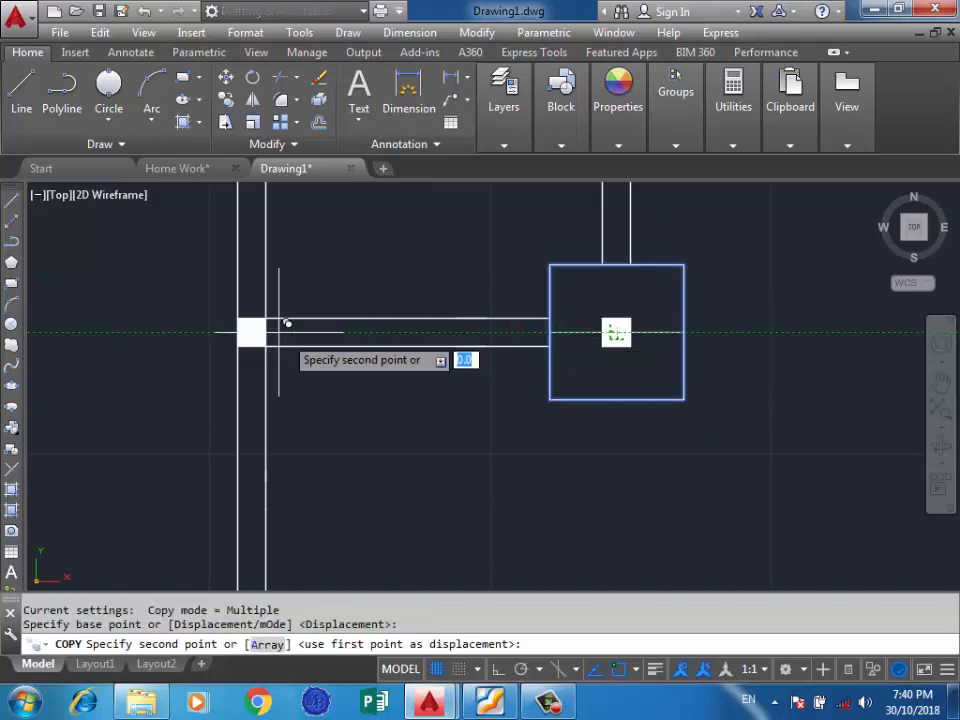
{"action": "scroll", "coordinate": [255, 322], "scroll_direction": "up", "scroll_amount": 4}
{"action": "left_click", "coordinate": [267, 329]}
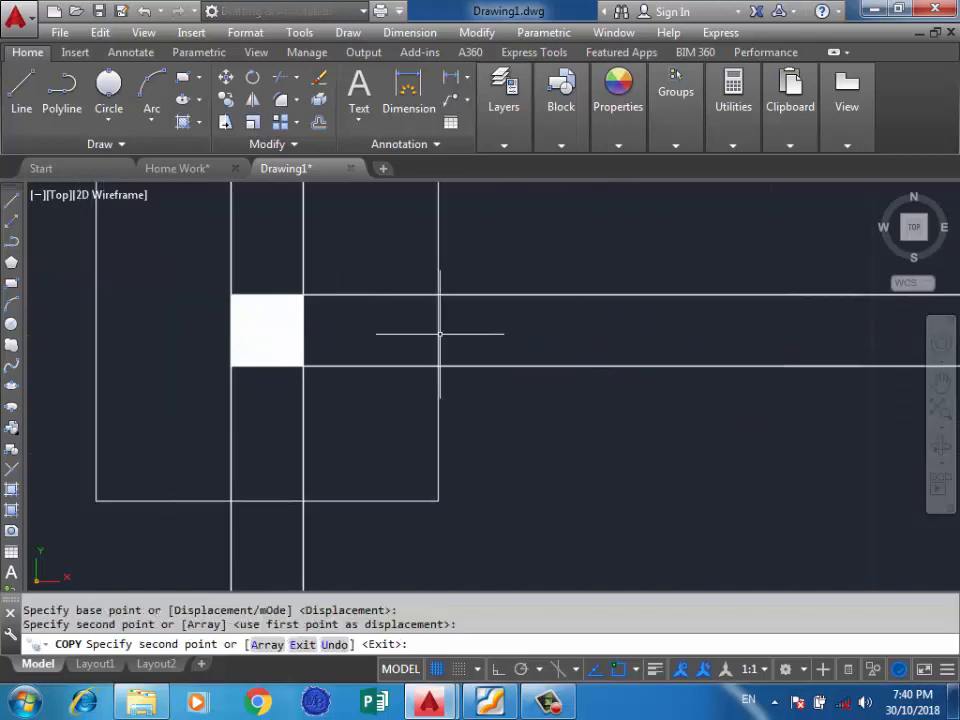
{"action": "key", "text": "Return"}
Step: Erase the horizontal helper line inside the original interior square
{"action": "scroll", "coordinate": [610, 343], "scroll_direction": "down", "scroll_amount": 5}
{"action": "scroll", "coordinate": [697, 352], "scroll_direction": "up", "scroll_amount": 3}
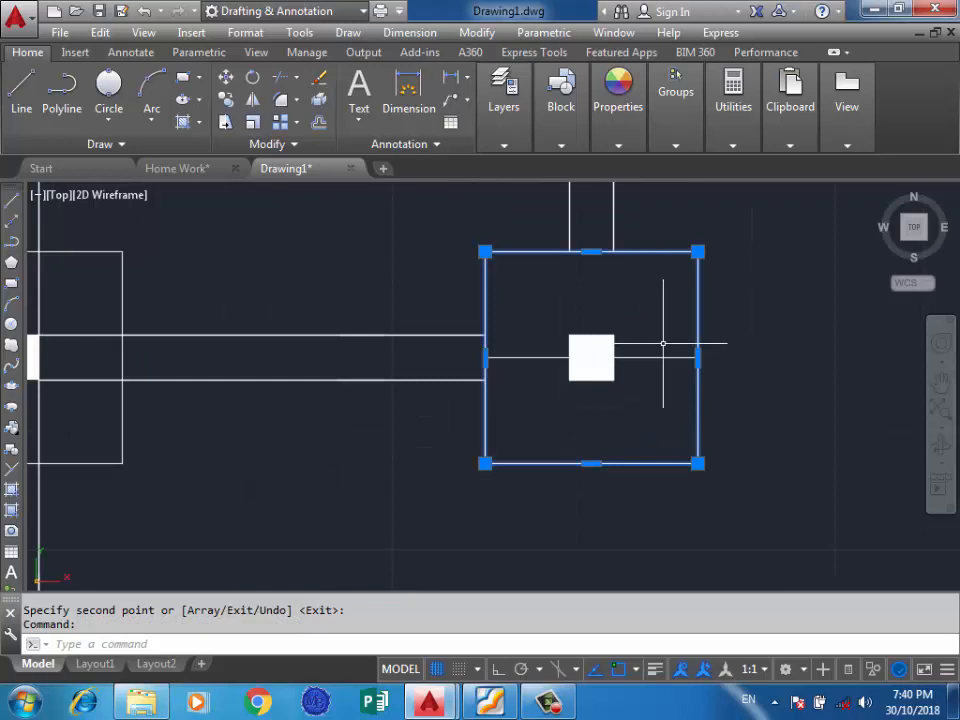
{"action": "key", "text": "Escape"}
{"action": "left_click", "coordinate": [660, 348]}
{"action": "left_click", "coordinate": [643, 380]}
{"action": "key", "text": "Delete"}
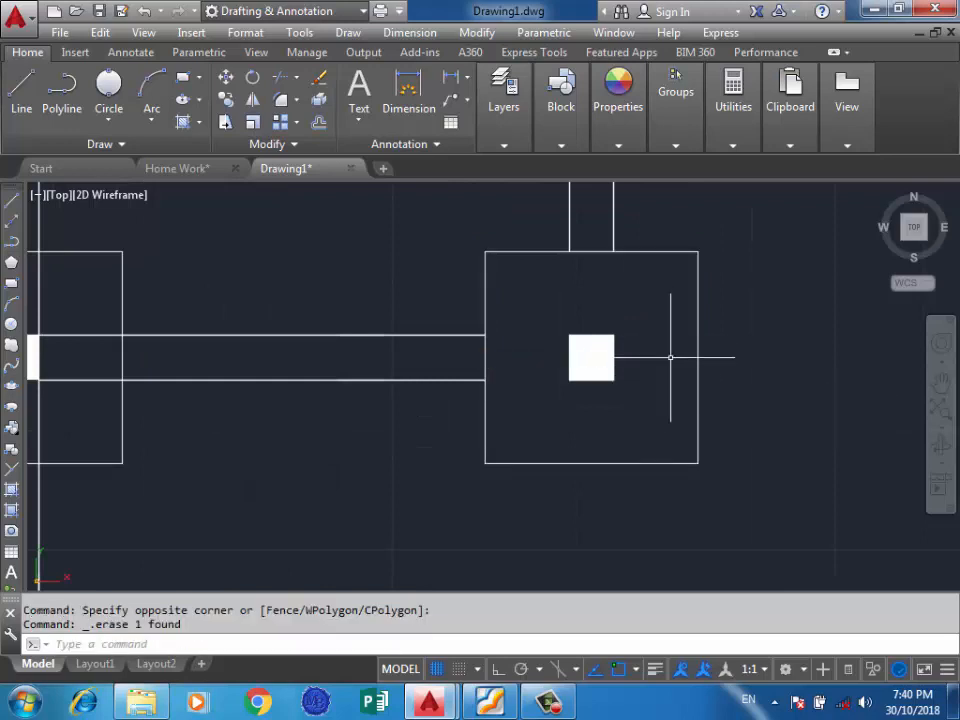
Step: Undo the erasure of the interior square's horizontal helper line
{"action": "scroll", "coordinate": [660, 330], "scroll_direction": "down", "scroll_amount": 5}
{"action": "scroll", "coordinate": [612, 323], "scroll_direction": "down", "scroll_amount": 2}
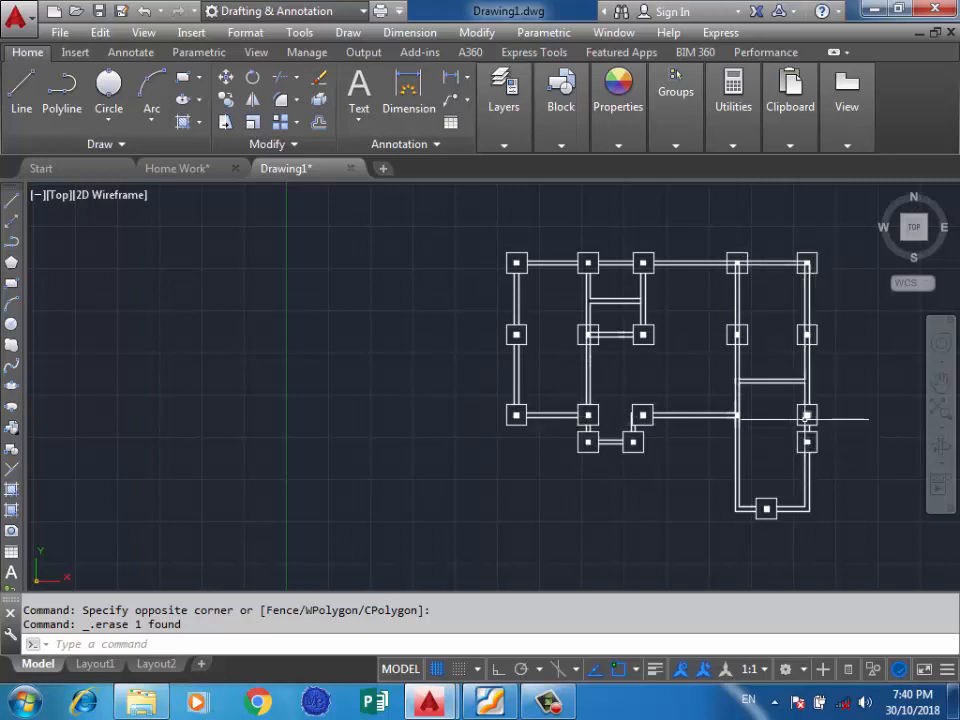
{"action": "scroll", "coordinate": [806, 419], "scroll_direction": "up", "scroll_amount": 2}
{"action": "scroll", "coordinate": [822, 410], "scroll_direction": "up", "scroll_amount": 3}
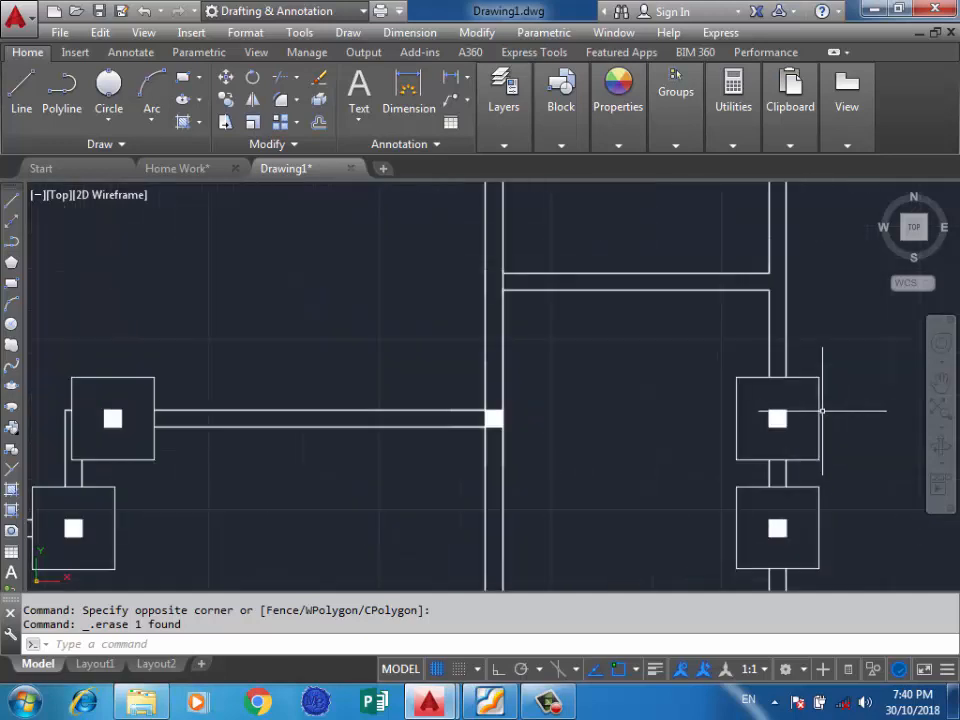
{"action": "left_click", "coordinate": [830, 411]}
{"action": "scroll", "coordinate": [859, 391], "scroll_direction": "down", "scroll_amount": 2}
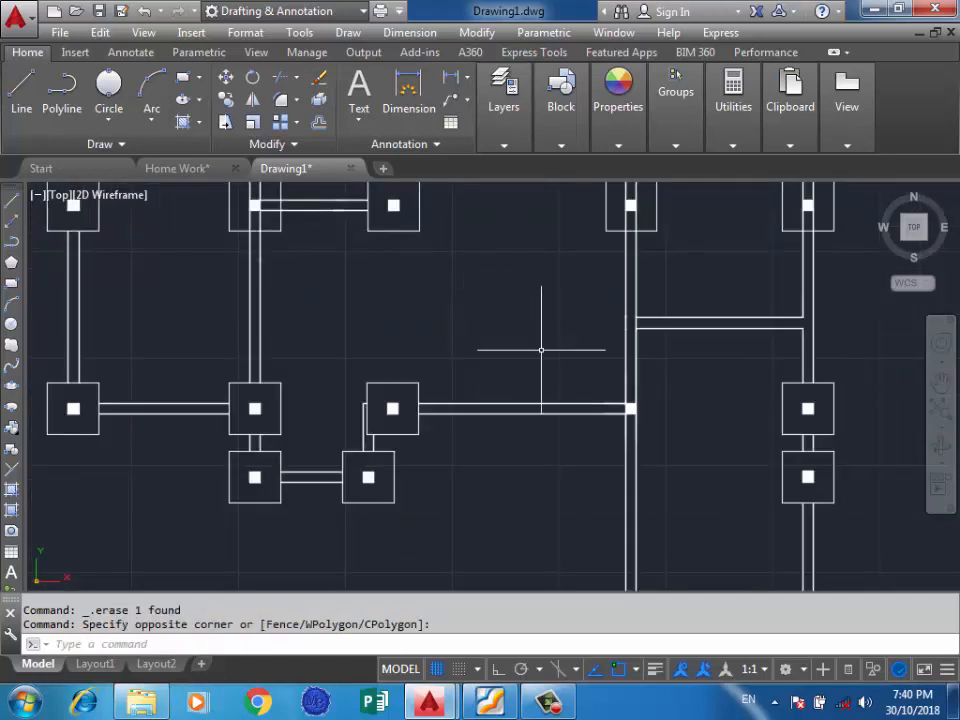
{"action": "scroll", "coordinate": [541, 350], "scroll_direction": "down", "scroll_amount": 4}
{"action": "key", "text": "ctrl+z"}
{"action": "key", "text": "ctrl+z"}
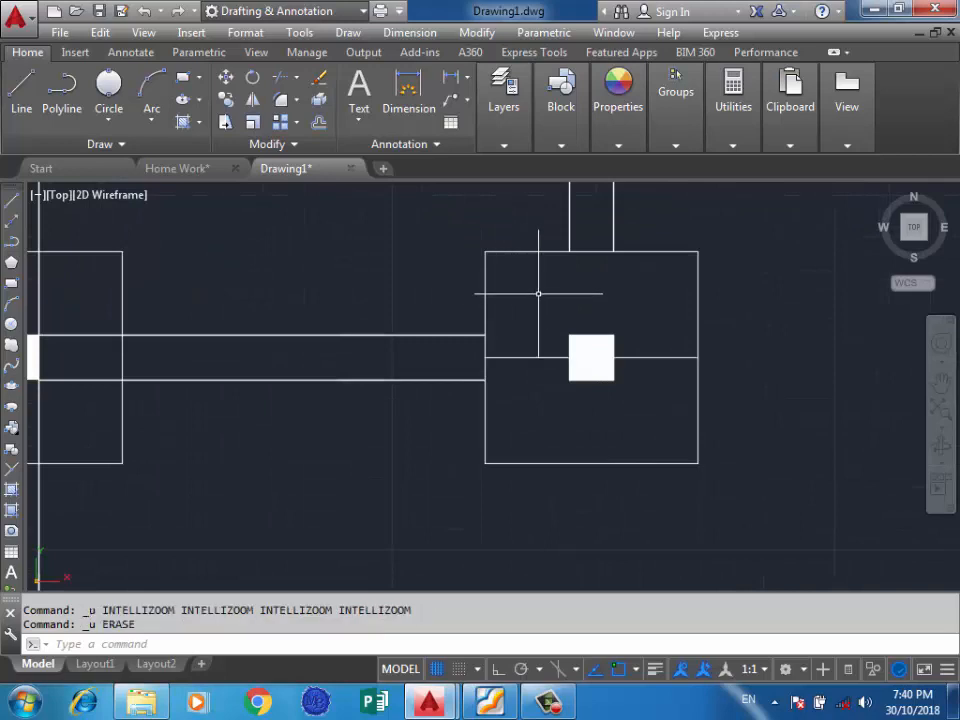
Step: Copy the interior square from its centre to the column where the lower horizontal wall meets the right-hand room's long interior vertical wall
{"action": "left_click", "coordinate": [750, 272]}
{"action": "left_click", "coordinate": [659, 298]}
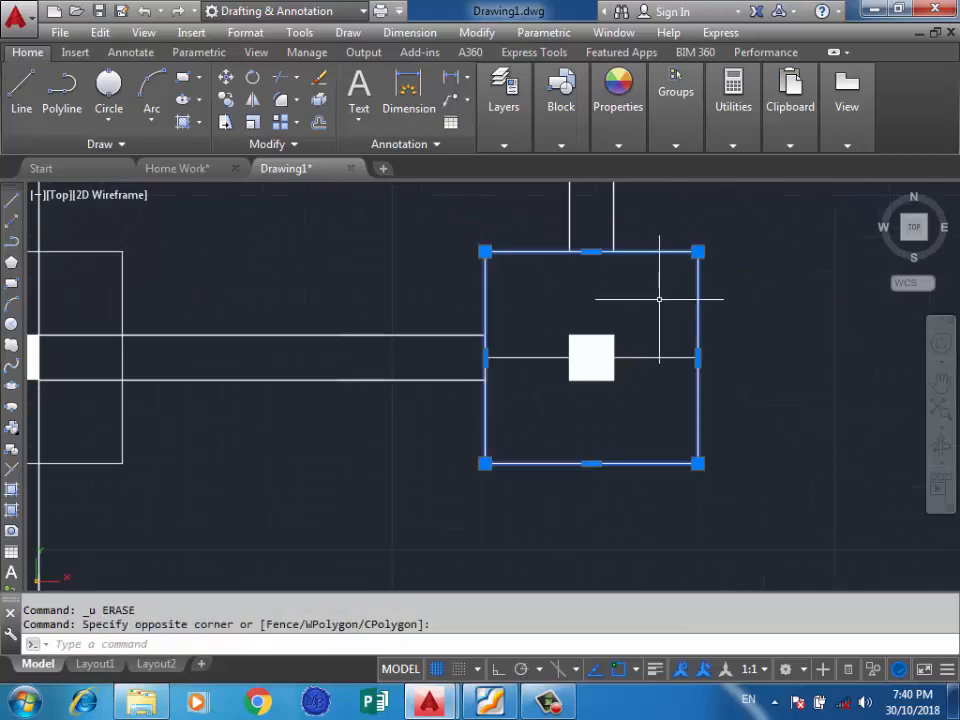
{"action": "type", "text": "CO"}
{"action": "key", "text": "Return"}
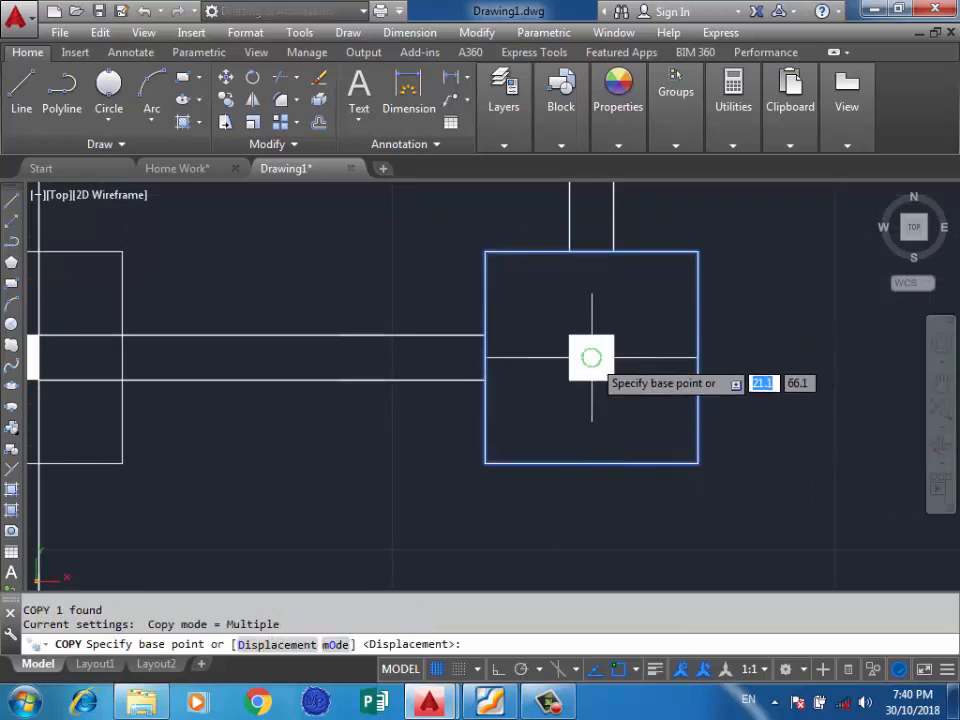
{"action": "left_click", "coordinate": [590, 356]}
{"action": "scroll", "coordinate": [570, 335], "scroll_direction": "down", "scroll_amount": 3}
{"action": "scroll", "coordinate": [568, 339], "scroll_direction": "up", "scroll_amount": 6}
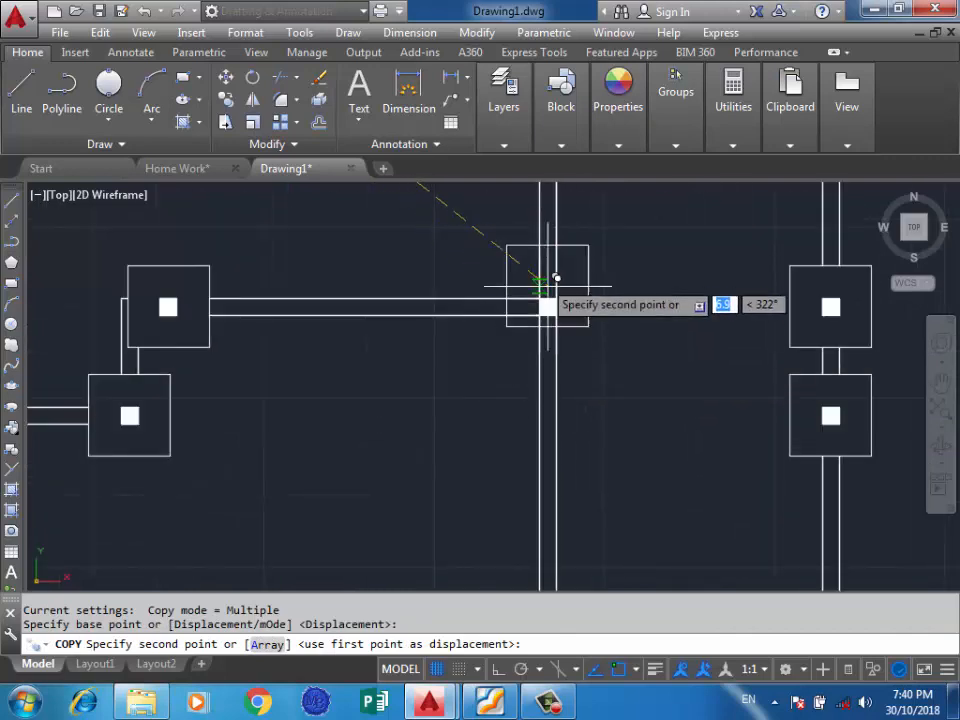
{"action": "left_click", "coordinate": [606, 317]}
{"action": "key", "text": "Return"}
Step: Trim the horizontal and vertical wall lines inside the square at the lower wall's junction with the long interior vertical wall
{"action": "scroll", "coordinate": [642, 322], "scroll_direction": "down", "scroll_amount": 3}
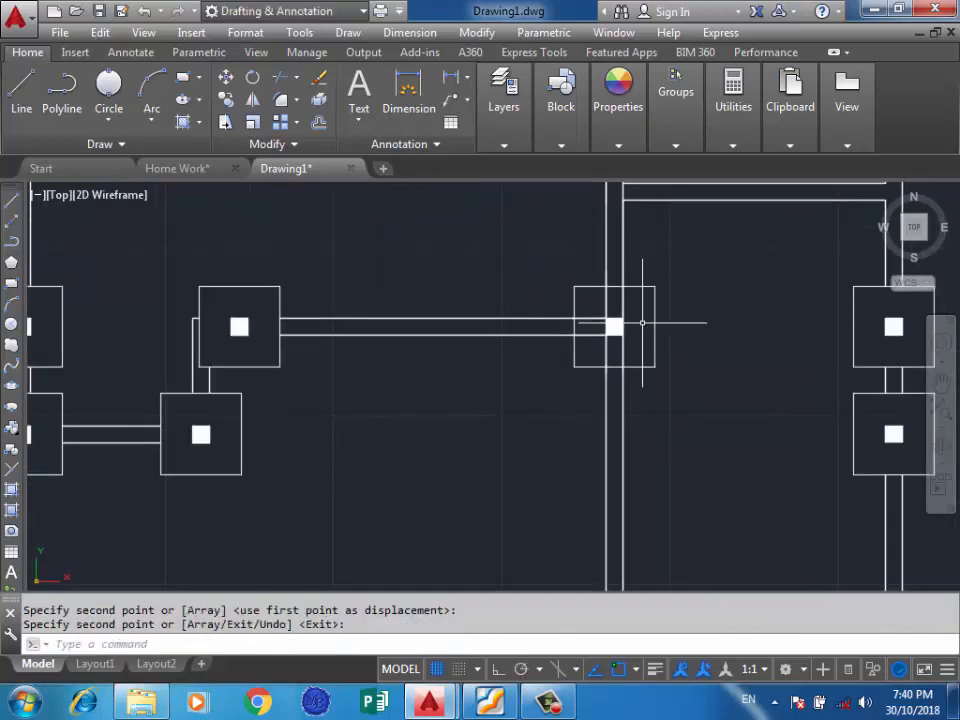
{"action": "type", "text": "TR"}
{"action": "key", "text": "Return"}
{"action": "key", "text": "Return"}
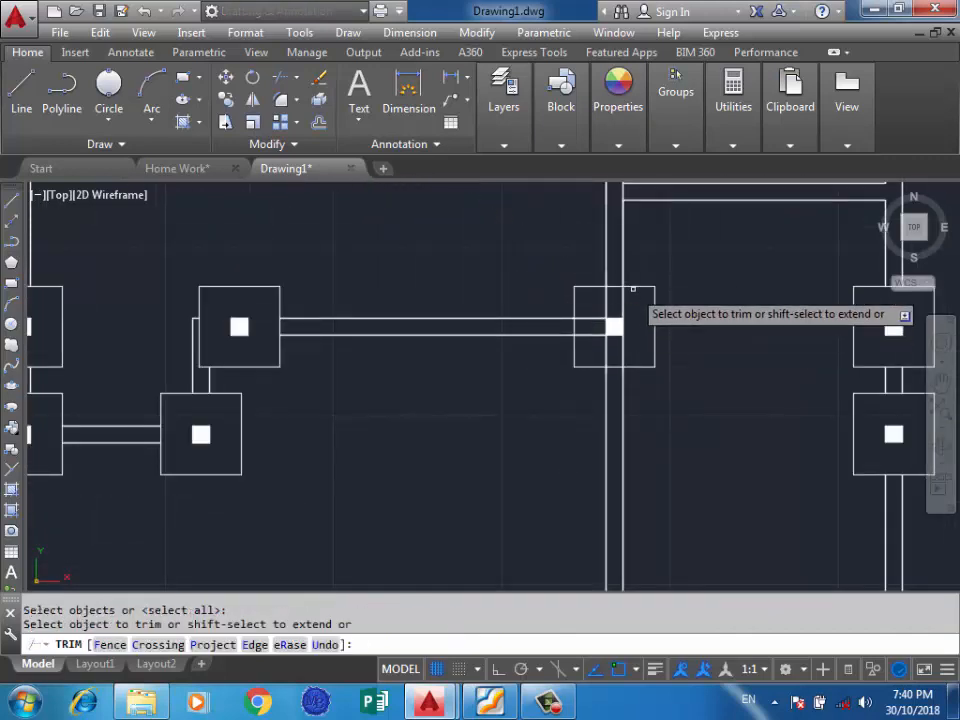
{"action": "left_click", "coordinate": [632, 286]}
{"action": "left_click", "coordinate": [596, 300]}
{"action": "left_click", "coordinate": [596, 300]}
{"action": "left_click", "coordinate": [584, 337]}
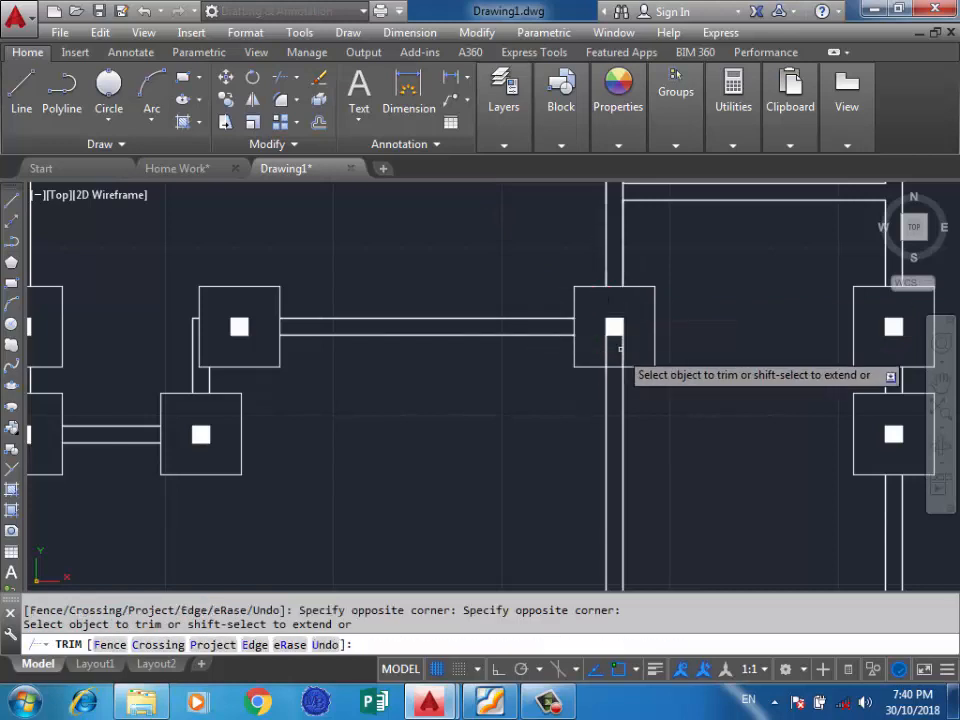
{"action": "left_click", "coordinate": [617, 333]}
{"action": "left_click", "coordinate": [596, 348]}
Step: Trim the vertical wall lines above and below the columns inside the two rightmost squares of the middle row
{"action": "scroll", "coordinate": [634, 400], "scroll_direction": "down", "scroll_amount": 6}
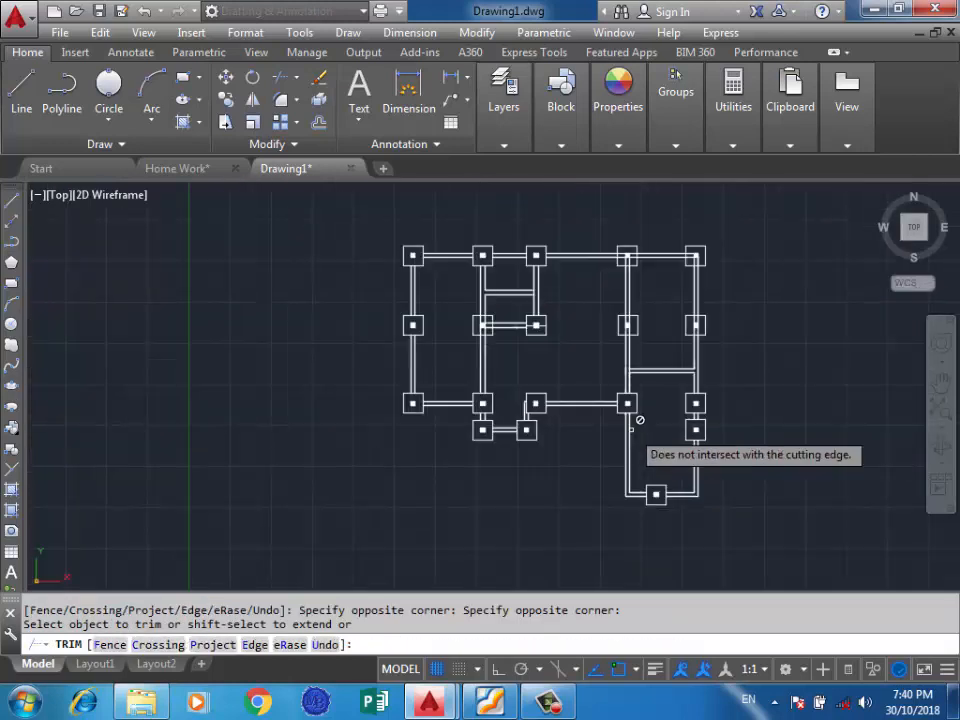
{"action": "scroll", "coordinate": [700, 322], "scroll_direction": "up", "scroll_amount": 8}
{"action": "left_click", "coordinate": [713, 336]}
{"action": "left_click", "coordinate": [645, 348]}
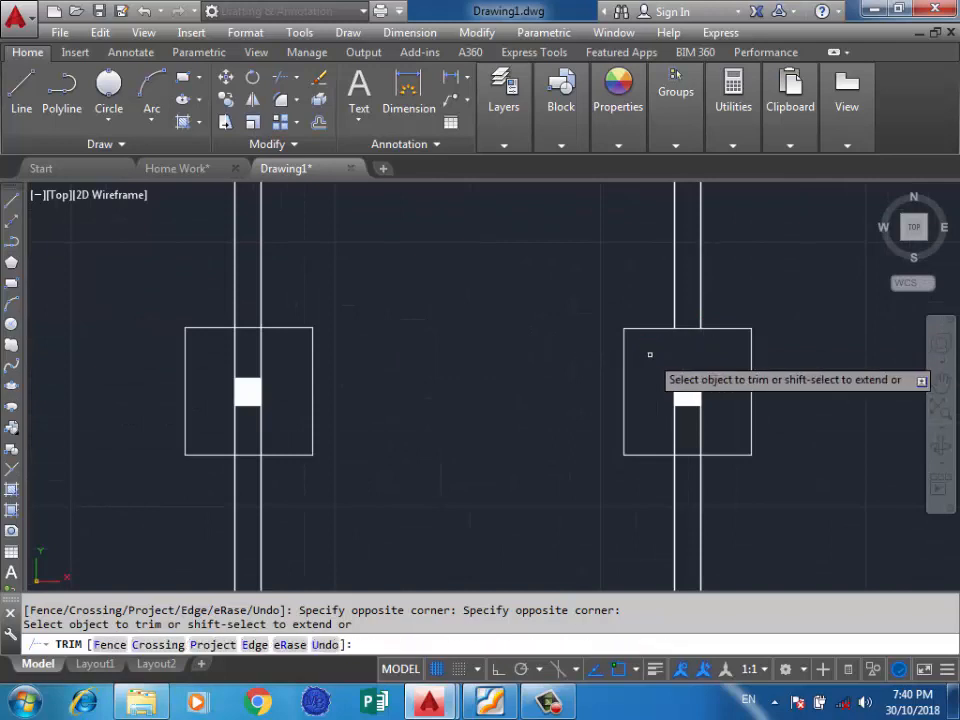
{"action": "left_click", "coordinate": [726, 406]}
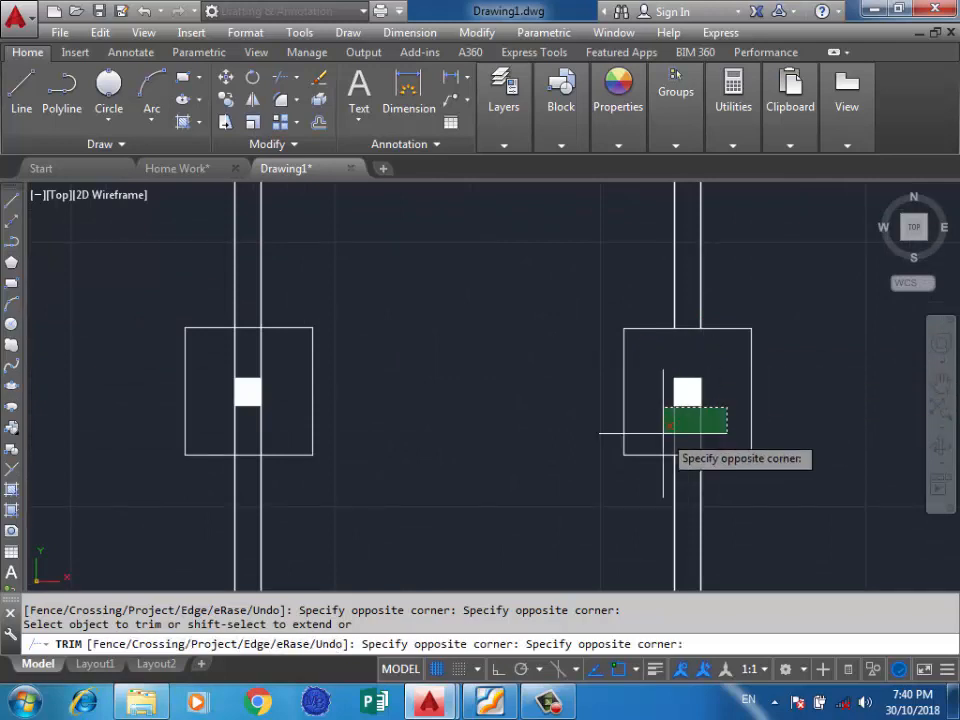
{"action": "left_click", "coordinate": [663, 434]}
{"action": "left_click", "coordinate": [270, 351]}
{"action": "left_click", "coordinate": [213, 364]}
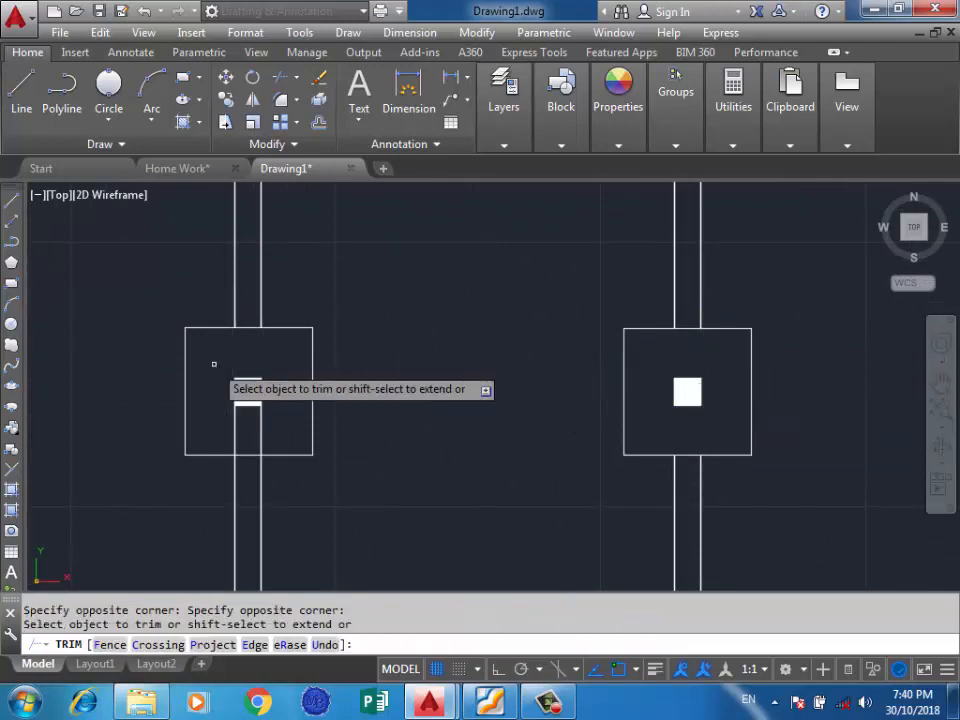
{"action": "left_click", "coordinate": [268, 415]}
{"action": "left_click", "coordinate": [224, 432]}
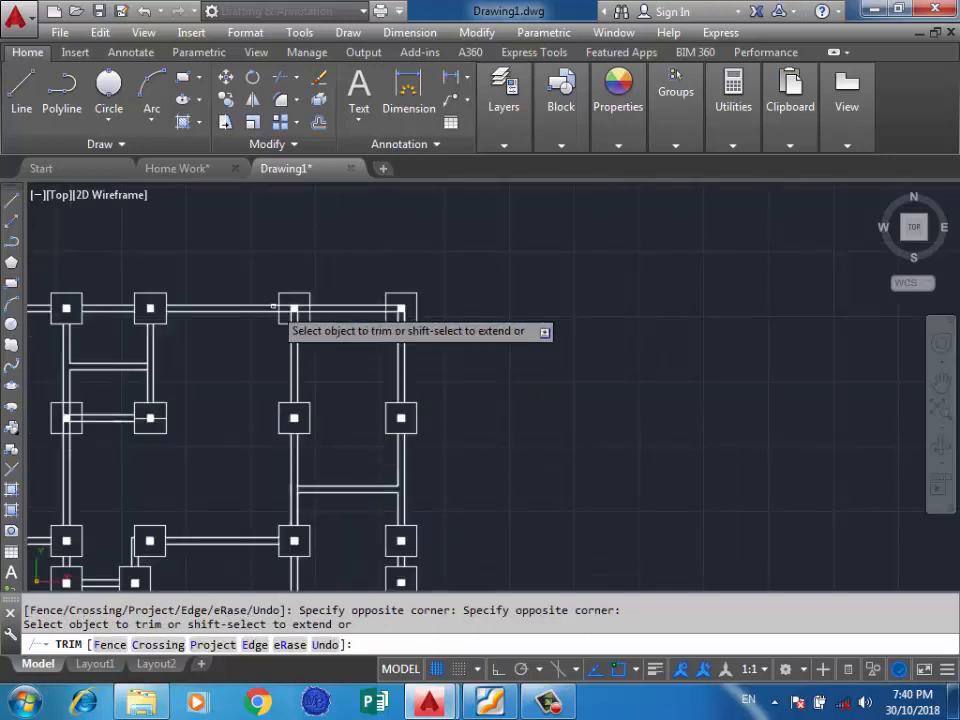
Step: Trim the horizontal and vertical wall lines inside the square at the plan's upper-right corner
{"action": "scroll", "coordinate": [370, 306], "scroll_direction": "up", "scroll_amount": 5}
{"action": "left_click", "coordinate": [519, 260]}
{"action": "left_click", "coordinate": [477, 351]}
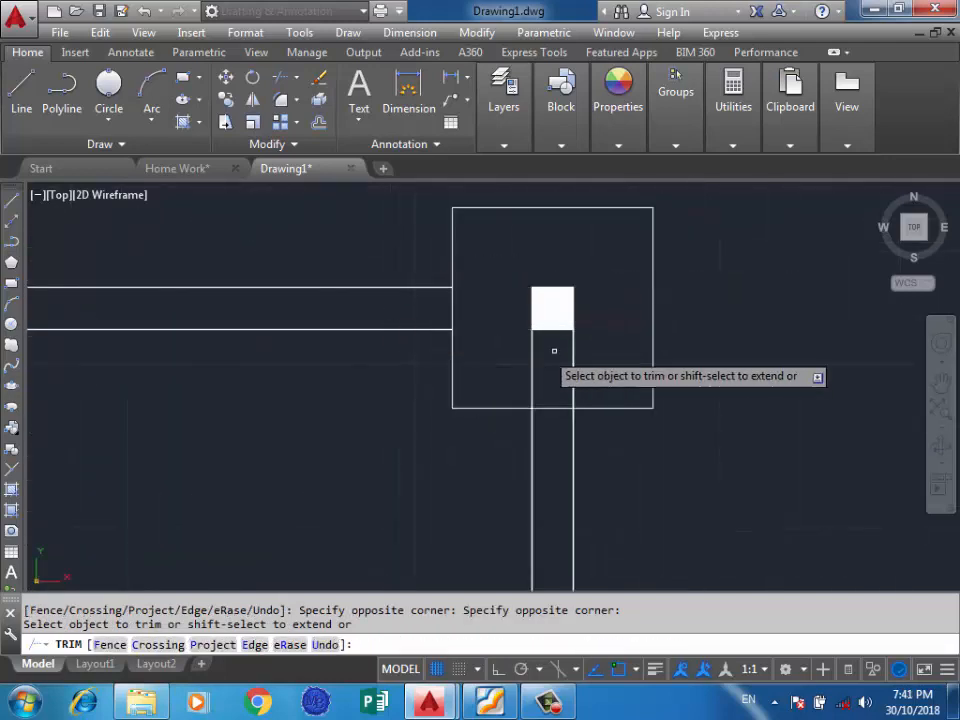
{"action": "left_click", "coordinate": [590, 348]}
{"action": "left_click", "coordinate": [482, 375]}
Step: Trim the wall lines on both sides of and below the column inside the top row's second square from the right
{"action": "scroll", "coordinate": [708, 330], "scroll_direction": "down", "scroll_amount": 5}
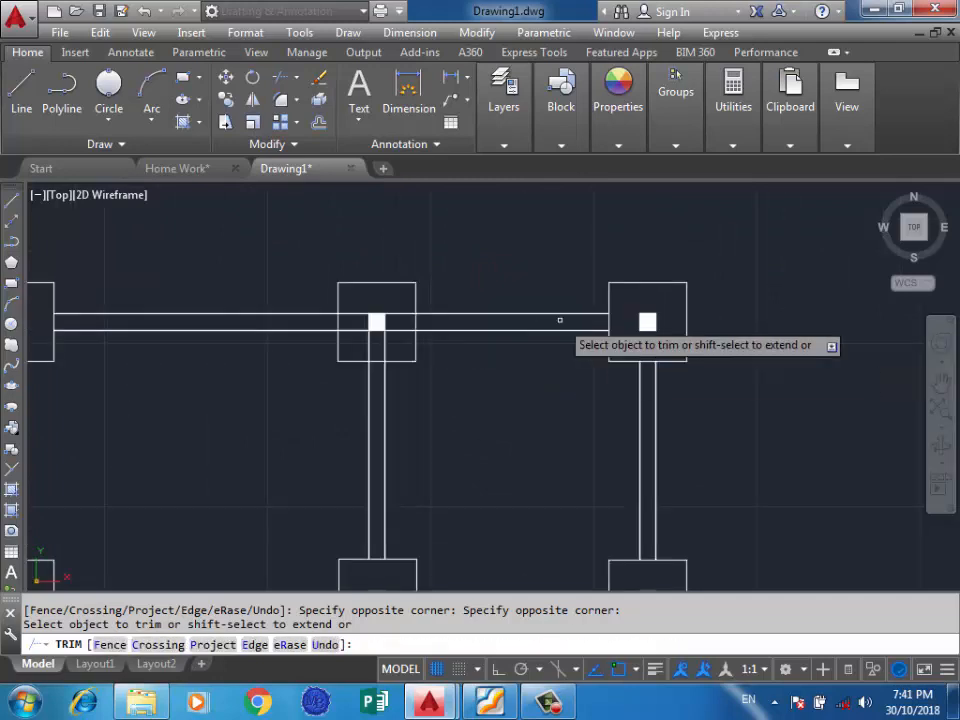
{"action": "scroll", "coordinate": [393, 313], "scroll_direction": "up", "scroll_amount": 5}
{"action": "left_click", "coordinate": [423, 298]}
{"action": "left_click", "coordinate": [405, 363]}
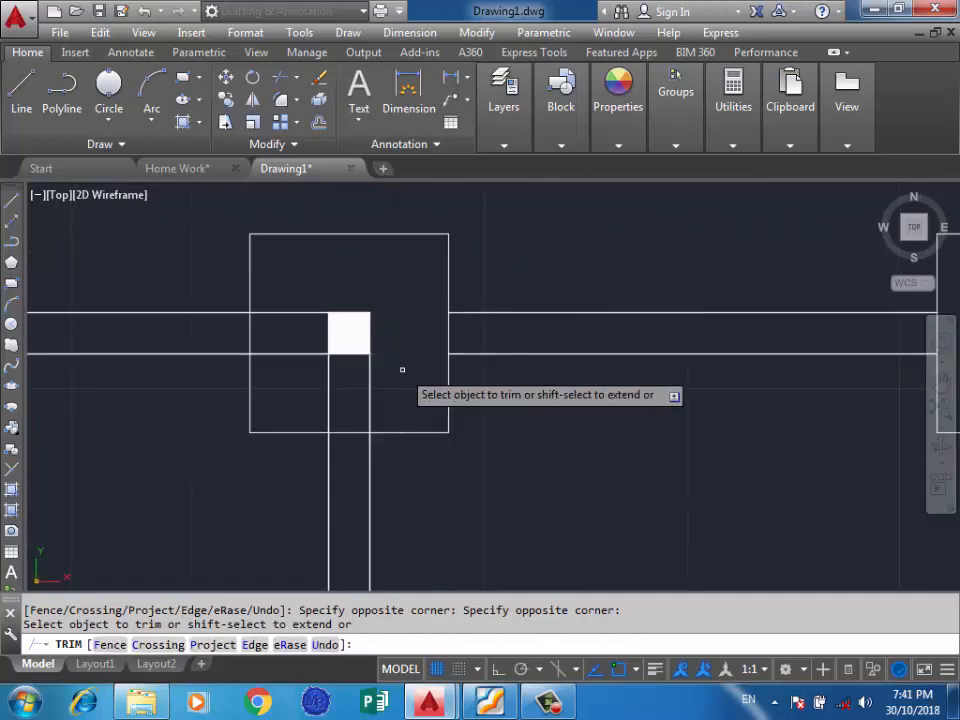
{"action": "left_click", "coordinate": [386, 371]}
{"action": "left_click", "coordinate": [303, 398]}
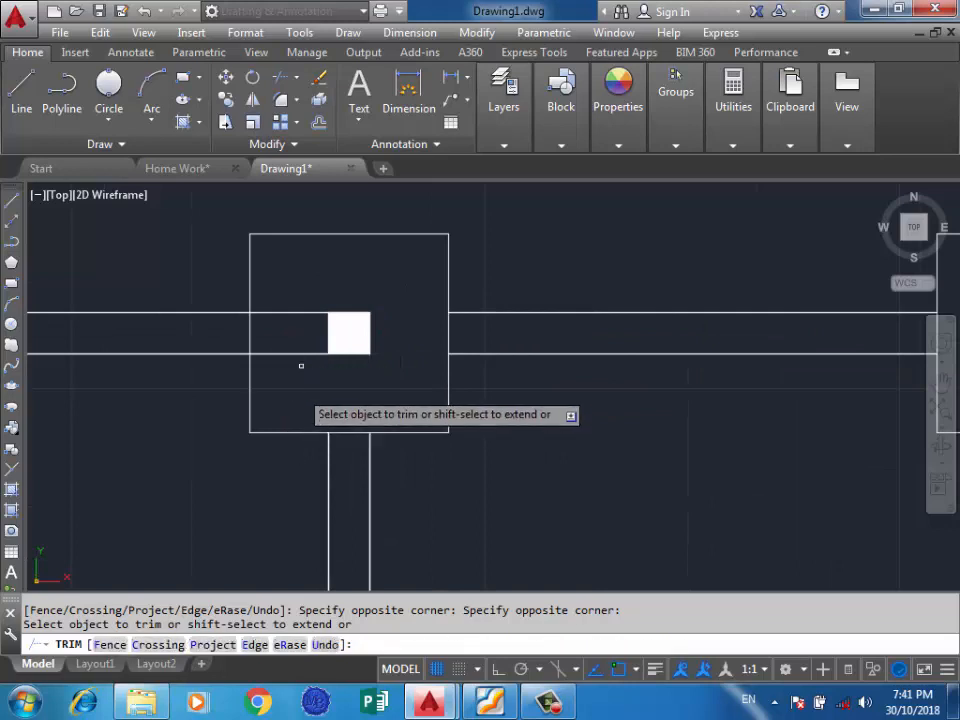
{"action": "left_click", "coordinate": [322, 293]}
{"action": "left_click", "coordinate": [276, 377]}
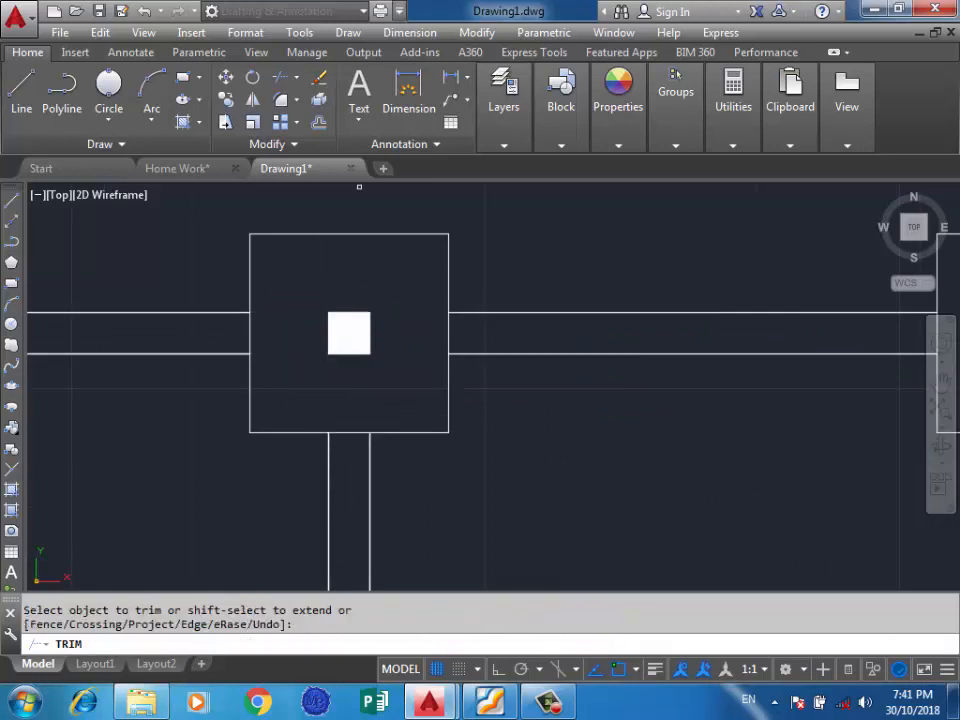
Step: Trim the vertical and horizontal wall lines inside the square at the left end of the small room's lower wall
{"action": "scroll", "coordinate": [480, 182], "scroll_direction": "down", "scroll_amount": 5}
{"action": "scroll", "coordinate": [434, 381], "scroll_direction": "down", "scroll_amount": 2}
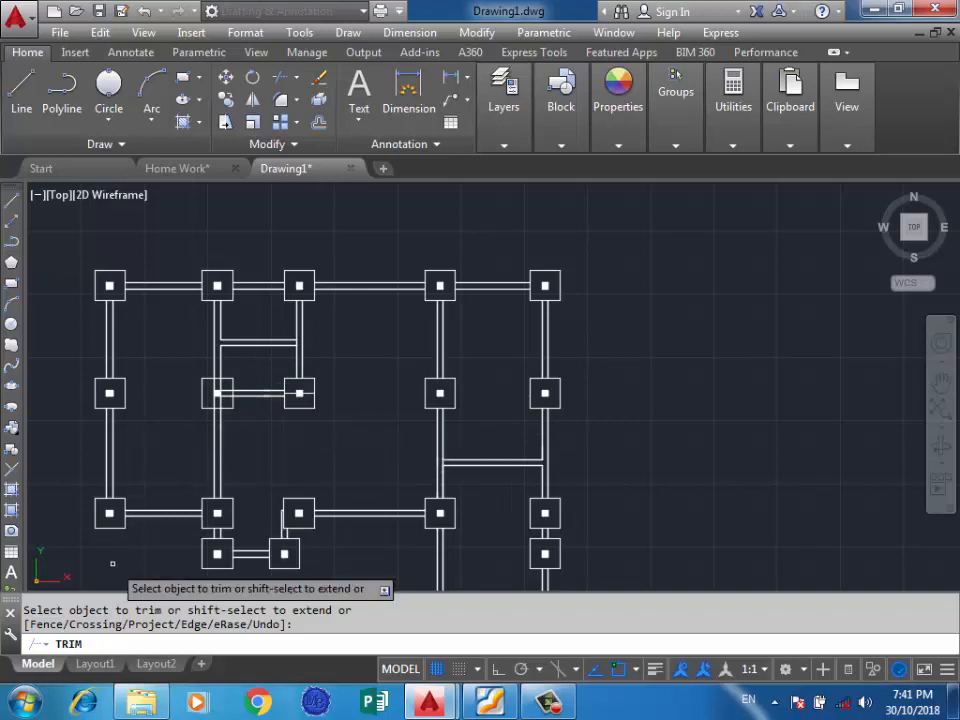
{"action": "scroll", "coordinate": [210, 384], "scroll_direction": "up", "scroll_amount": 5}
{"action": "left_click", "coordinate": [274, 382]}
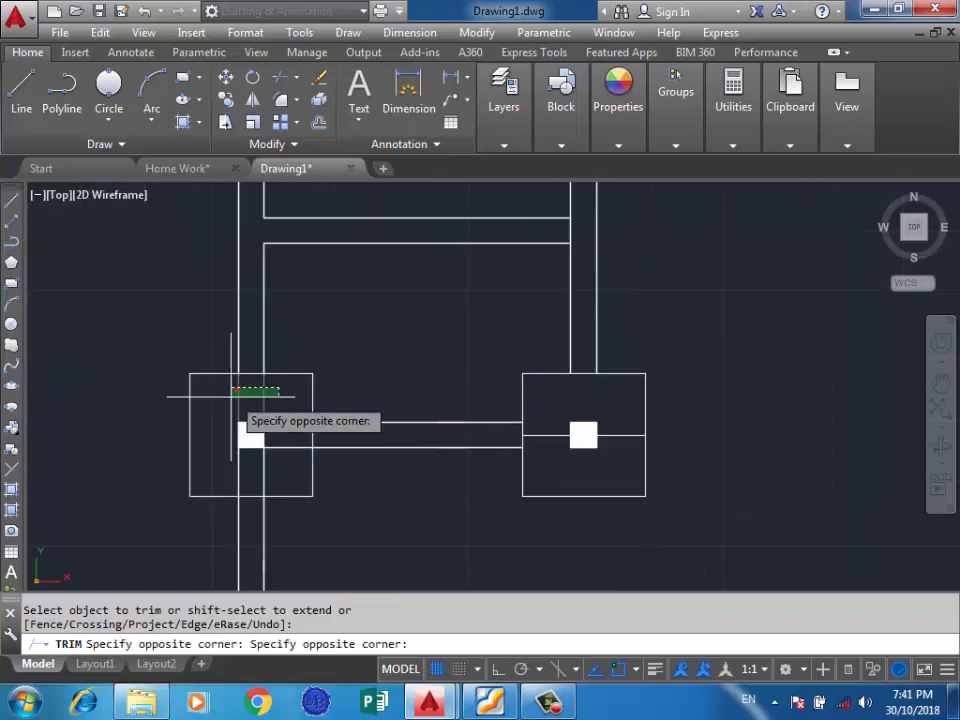
{"action": "left_click", "coordinate": [231, 399]}
{"action": "left_click", "coordinate": [295, 418]}
{"action": "left_click", "coordinate": [280, 454]}
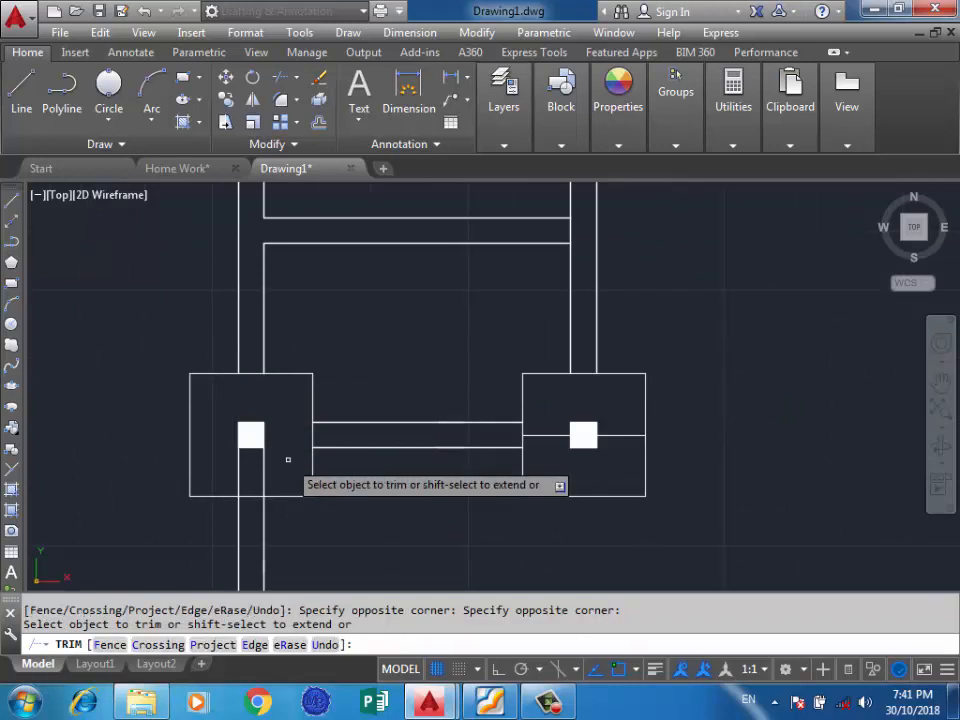
{"action": "left_click", "coordinate": [279, 459]}
{"action": "left_click", "coordinate": [238, 476]}
Step: Erase the leftover line stubs beneath the column in the square at the small room's lower-left corner
{"action": "scroll", "coordinate": [254, 465], "scroll_direction": "down", "scroll_amount": 5}
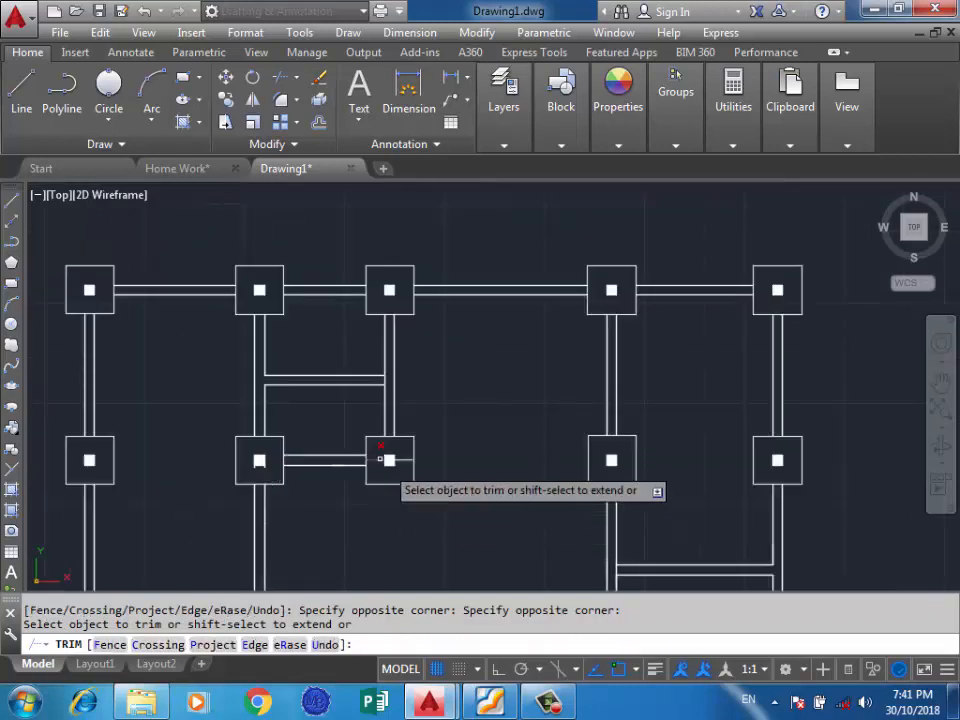
{"action": "scroll", "coordinate": [645, 390], "scroll_direction": "down", "scroll_amount": 2}
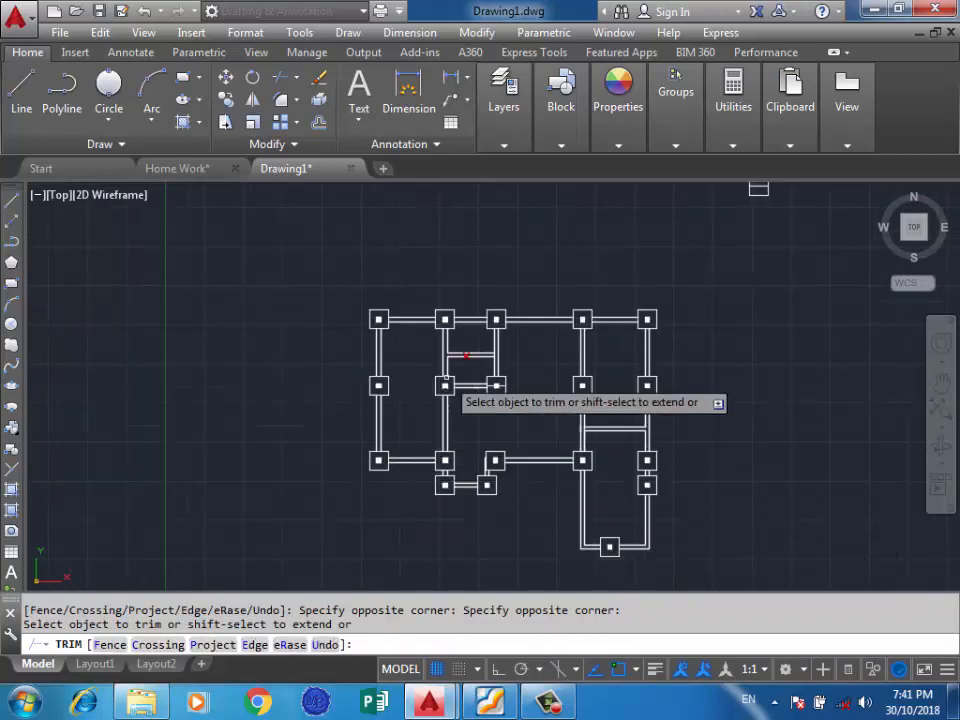
{"action": "scroll", "coordinate": [445, 378], "scroll_direction": "up", "scroll_amount": 2}
{"action": "scroll", "coordinate": [448, 376], "scroll_direction": "up", "scroll_amount": 6}
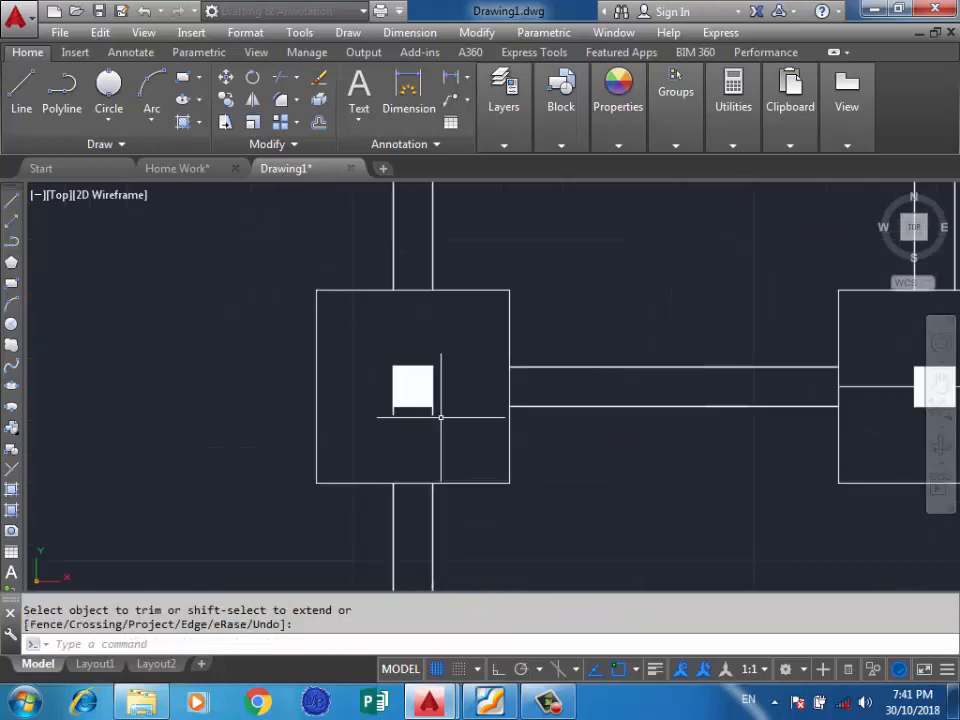
{"action": "left_click", "coordinate": [443, 410]}
{"action": "left_click", "coordinate": [360, 428]}
{"action": "key", "text": "Delete"}
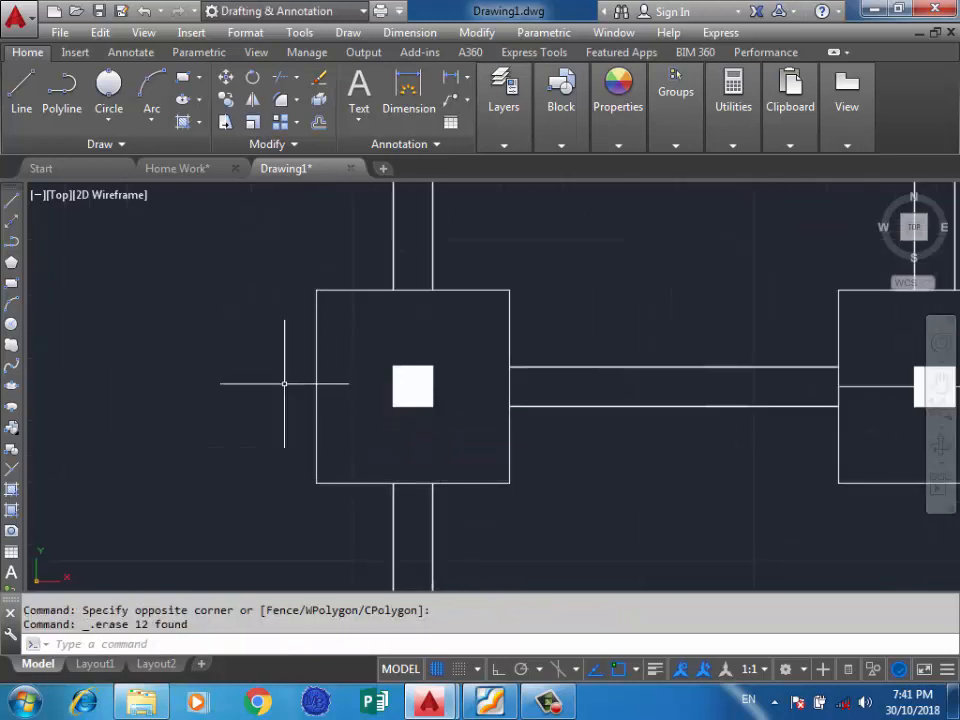
Step: Erase the horizontal helper line inside the square at the small room's lower-right corner
{"action": "scroll", "coordinate": [285, 386], "scroll_direction": "down", "scroll_amount": 3}
{"action": "scroll", "coordinate": [562, 381], "scroll_direction": "up", "scroll_amount": 3}
{"action": "left_click", "coordinate": [562, 381]}
{"action": "left_click", "coordinate": [550, 397]}
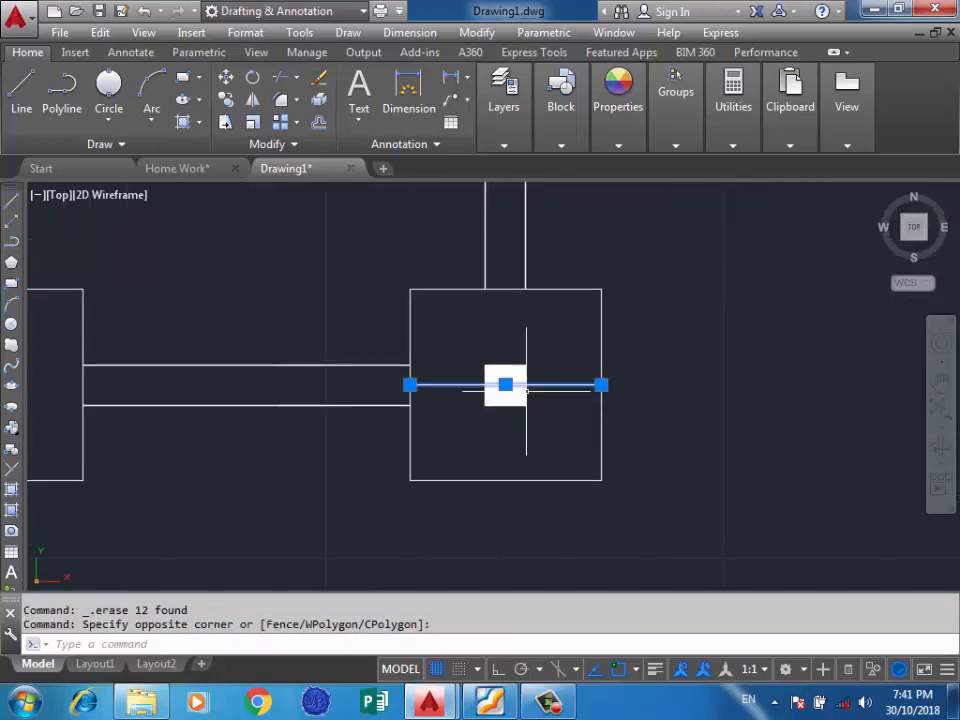
{"action": "key", "text": "Delete"}
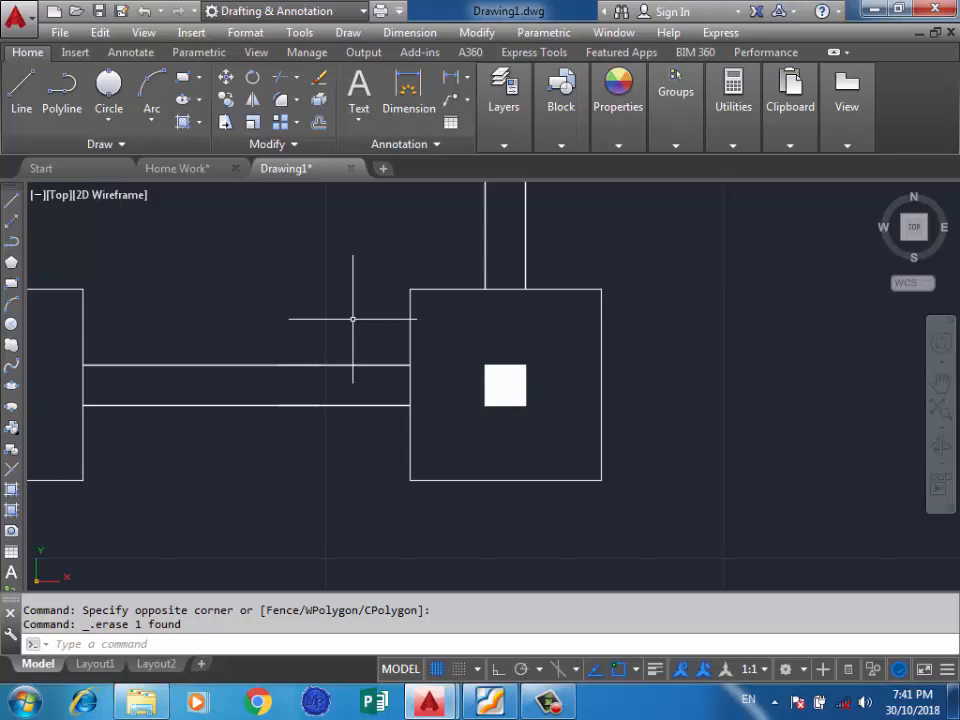
Step: Examine the squares and wall lines across the plan copy and the hatch properties of the upper-right corner column
{"action": "scroll", "coordinate": [669, 390], "scroll_direction": "down", "scroll_amount": 7}
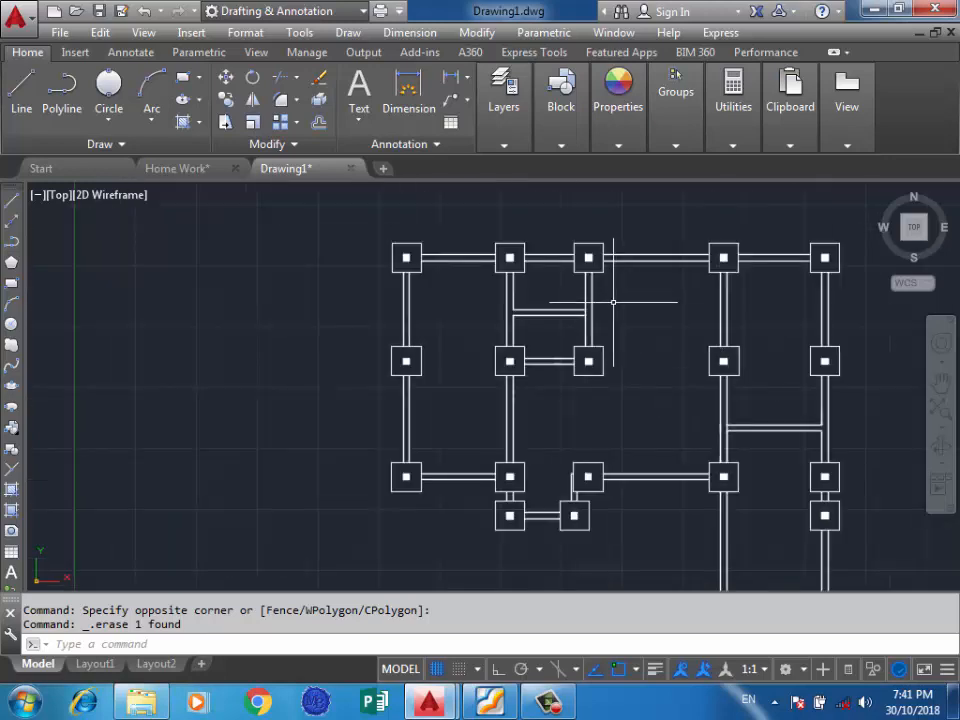
{"action": "scroll", "coordinate": [258, 250], "scroll_direction": "down", "scroll_amount": 2}
{"action": "scroll", "coordinate": [525, 210], "scroll_direction": "up", "scroll_amount": 4}
{"action": "scroll", "coordinate": [557, 216], "scroll_direction": "down", "scroll_amount": 2}
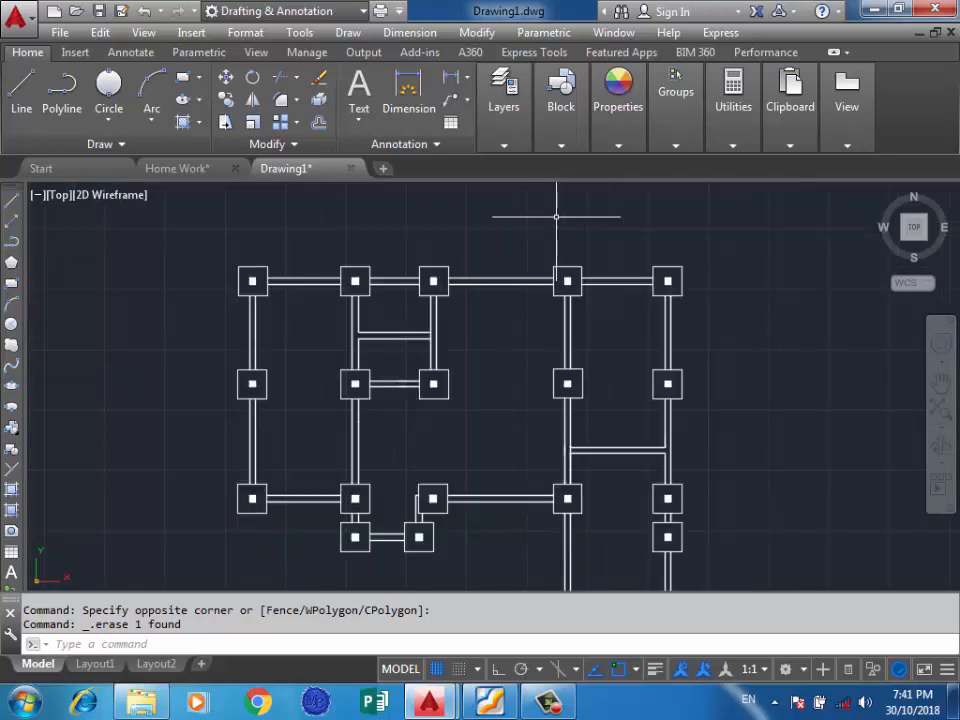
{"action": "scroll", "coordinate": [553, 240], "scroll_direction": "down", "scroll_amount": 2}
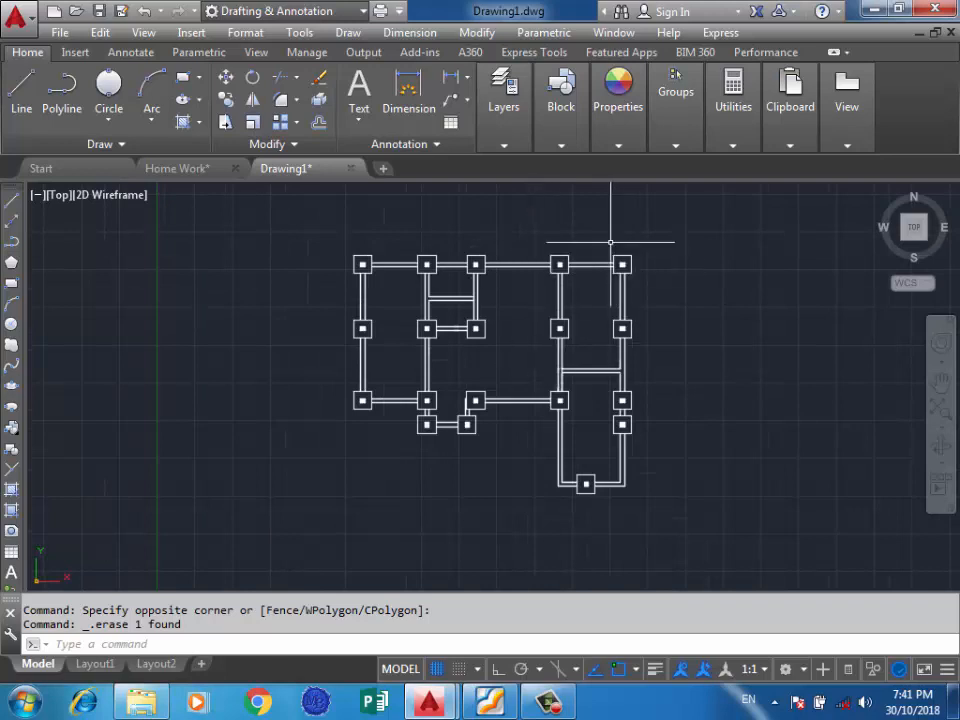
{"action": "scroll", "coordinate": [621, 300], "scroll_direction": "up", "scroll_amount": 2}
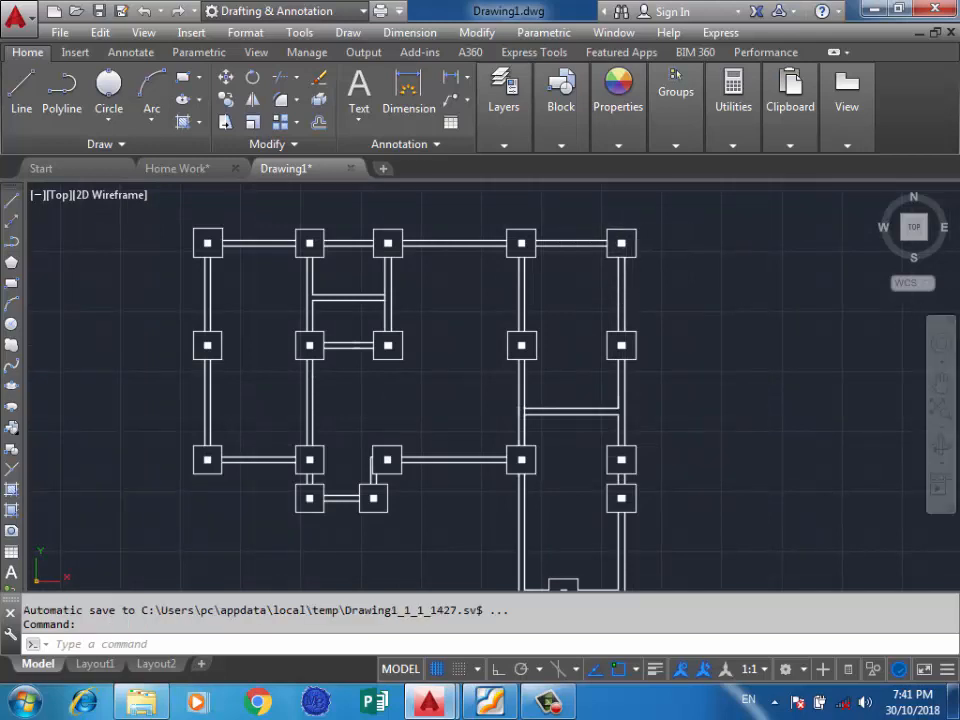
{"action": "scroll", "coordinate": [616, 258], "scroll_direction": "up", "scroll_amount": 2}
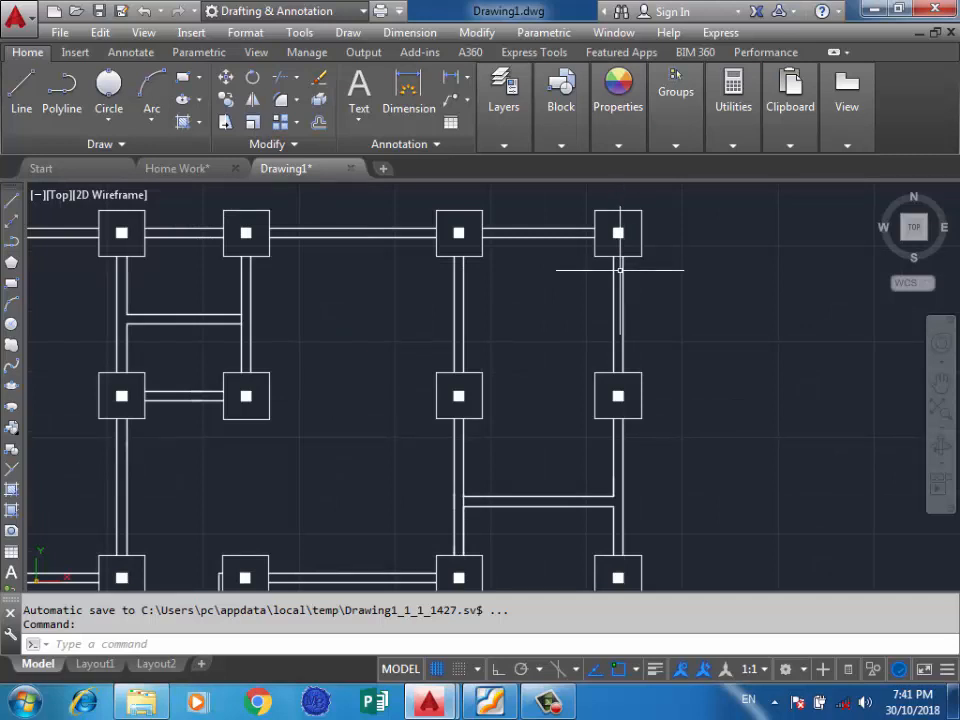
{"action": "scroll", "coordinate": [618, 232], "scroll_direction": "up", "scroll_amount": 4}
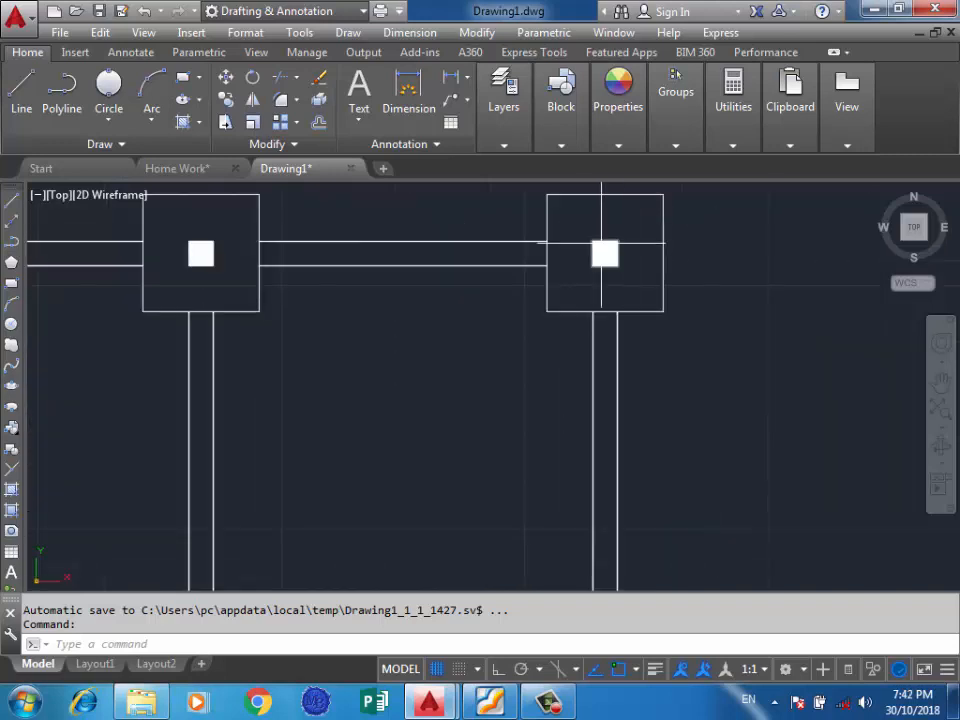
{"action": "mouse_move", "coordinate": [614, 254]}
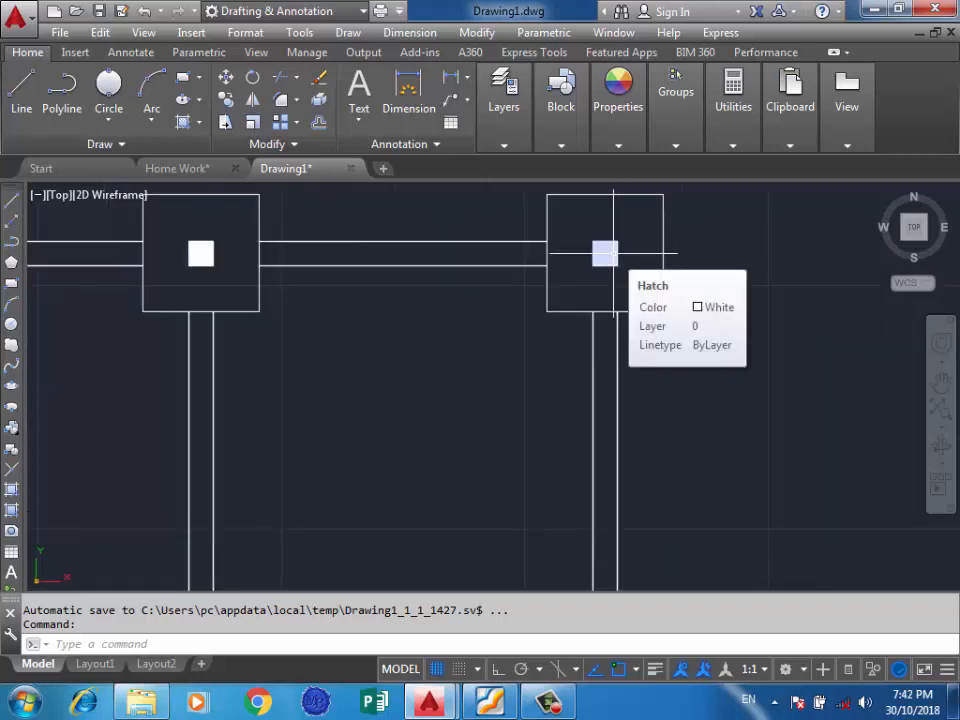
{"action": "scroll", "coordinate": [675, 345], "scroll_direction": "down", "scroll_amount": 5}
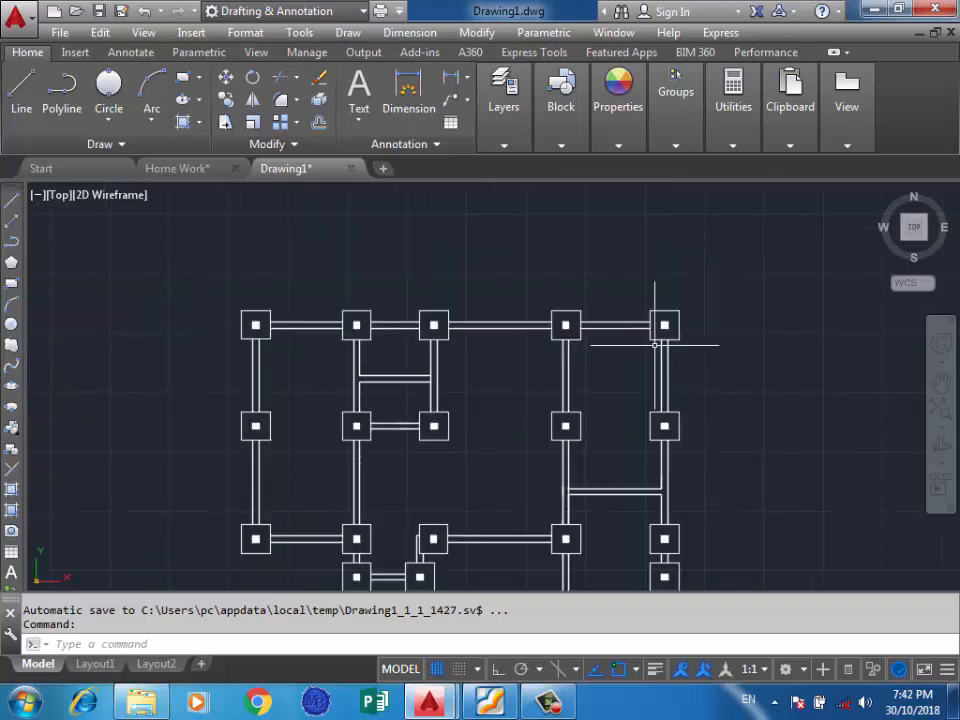
{"action": "scroll", "coordinate": [664, 324], "scroll_direction": "up", "scroll_amount": 5}
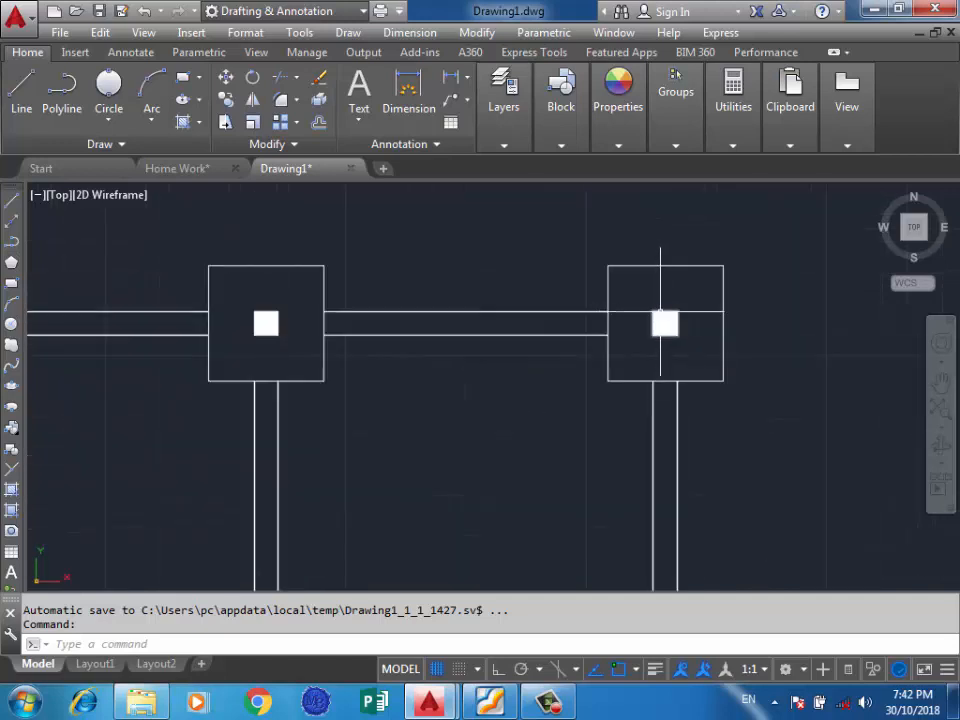
{"action": "mouse_move", "coordinate": [660, 312]}
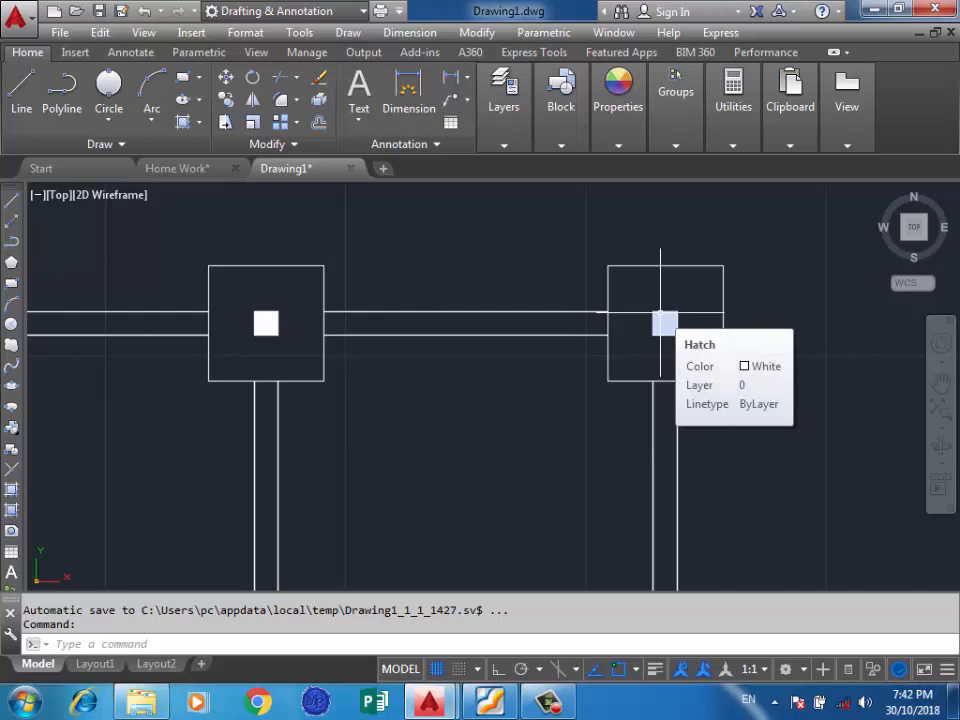
Step: Examine the squares, columns and wall lines around the plan copy's upper-right corner
{"action": "scroll", "coordinate": [671, 300], "scroll_direction": "up", "scroll_amount": 4}
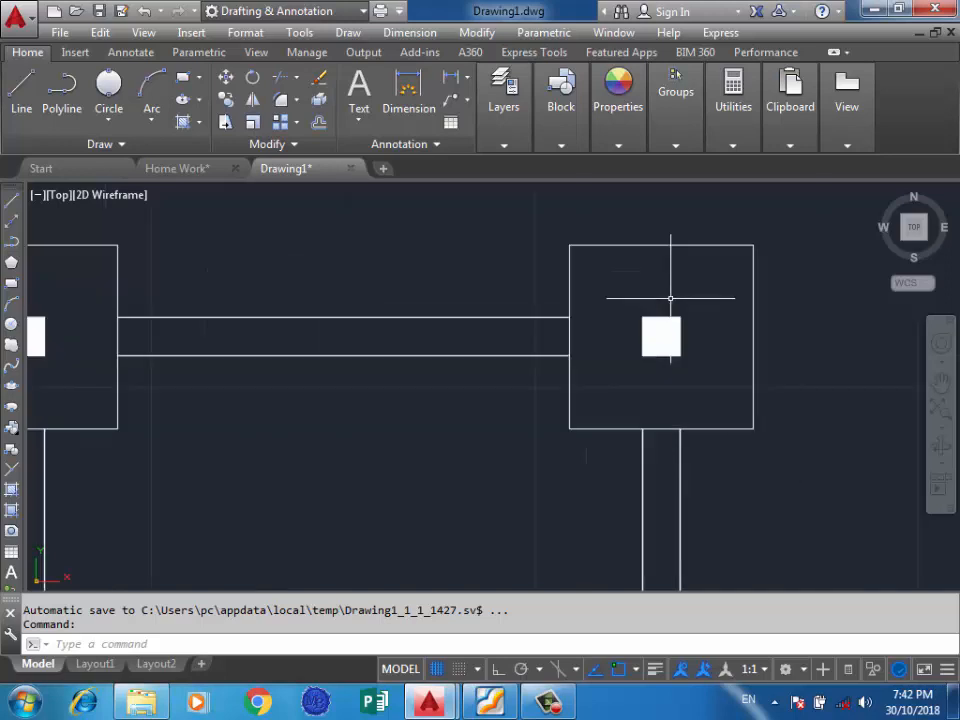
{"action": "left_click", "coordinate": [628, 266]}
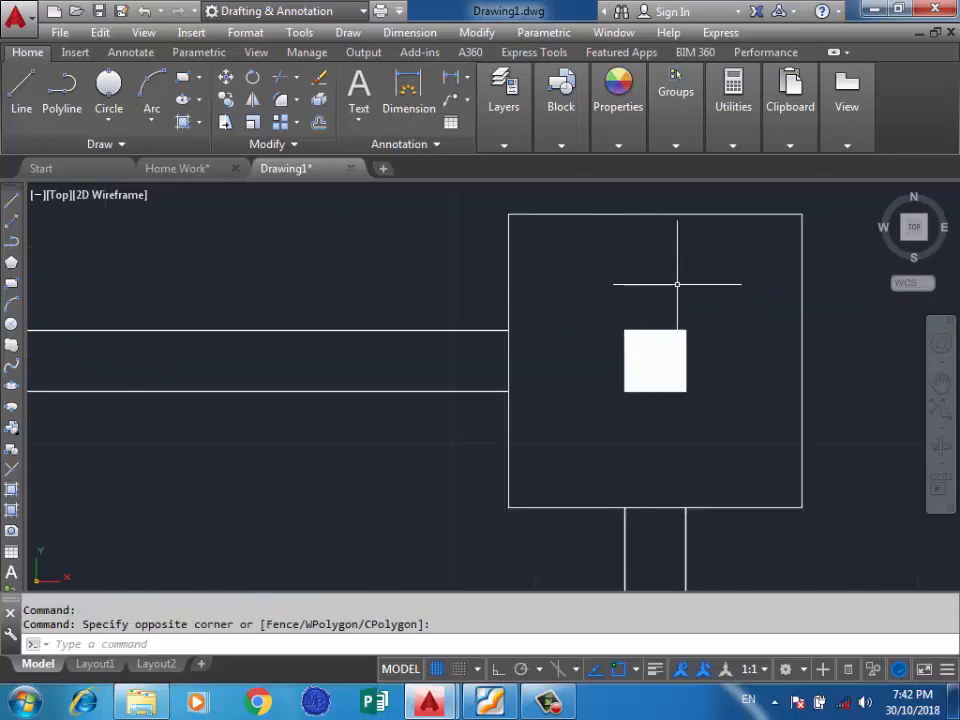
{"action": "scroll", "coordinate": [677, 284], "scroll_direction": "down", "scroll_amount": 4}
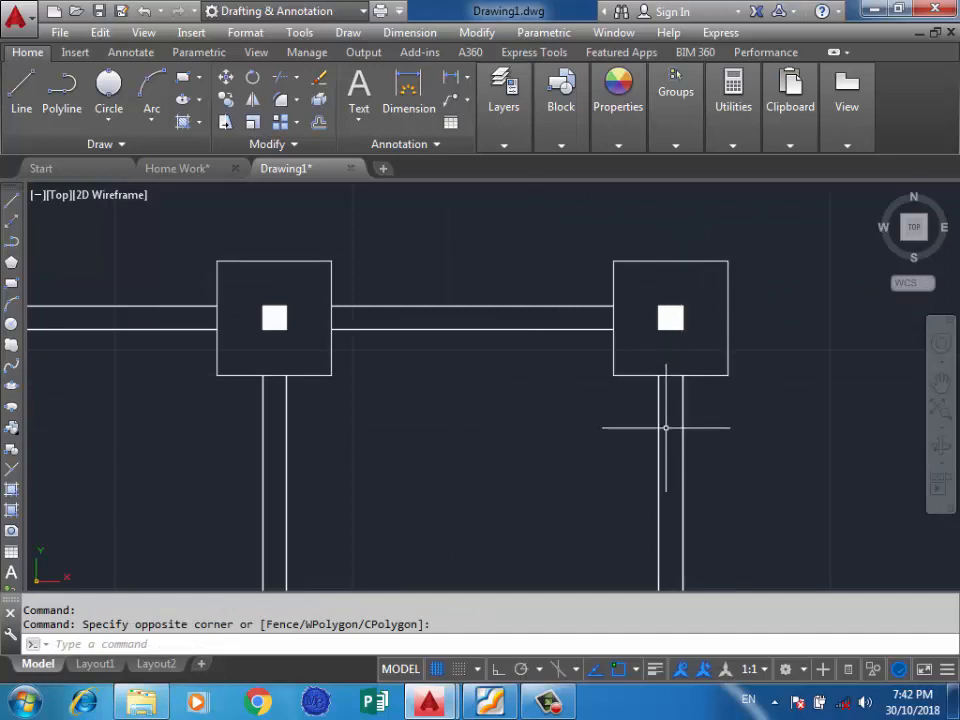
{"action": "scroll", "coordinate": [672, 335], "scroll_direction": "up", "scroll_amount": 2}
{"action": "scroll", "coordinate": [669, 300], "scroll_direction": "down", "scroll_amount": 2}
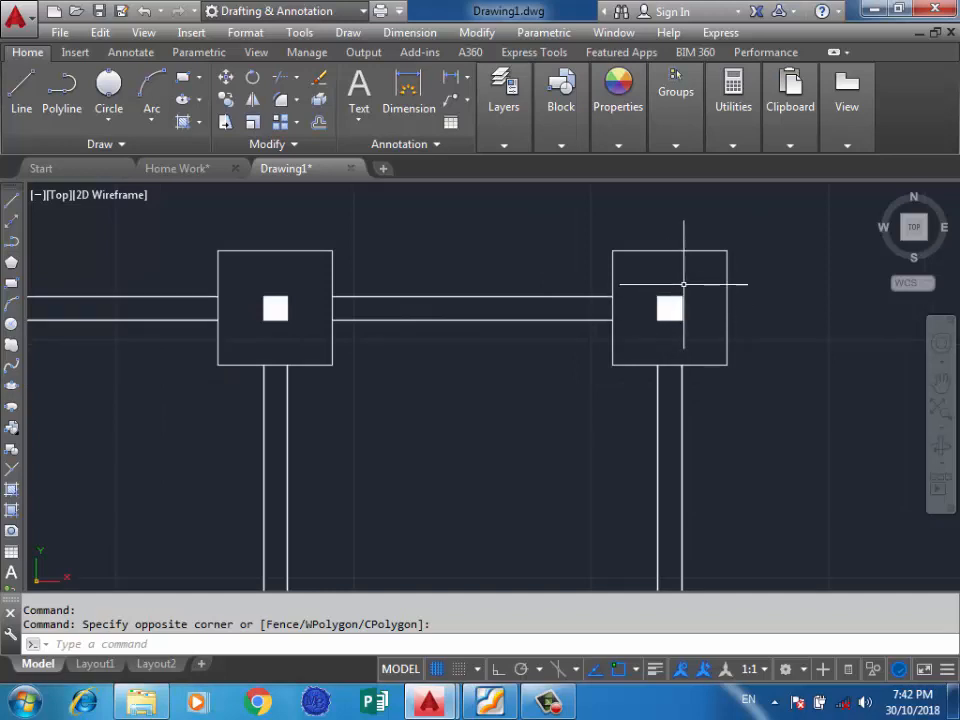
{"action": "scroll", "coordinate": [661, 362], "scroll_direction": "down", "scroll_amount": 2}
{"action": "scroll", "coordinate": [691, 289], "scroll_direction": "up", "scroll_amount": 2}
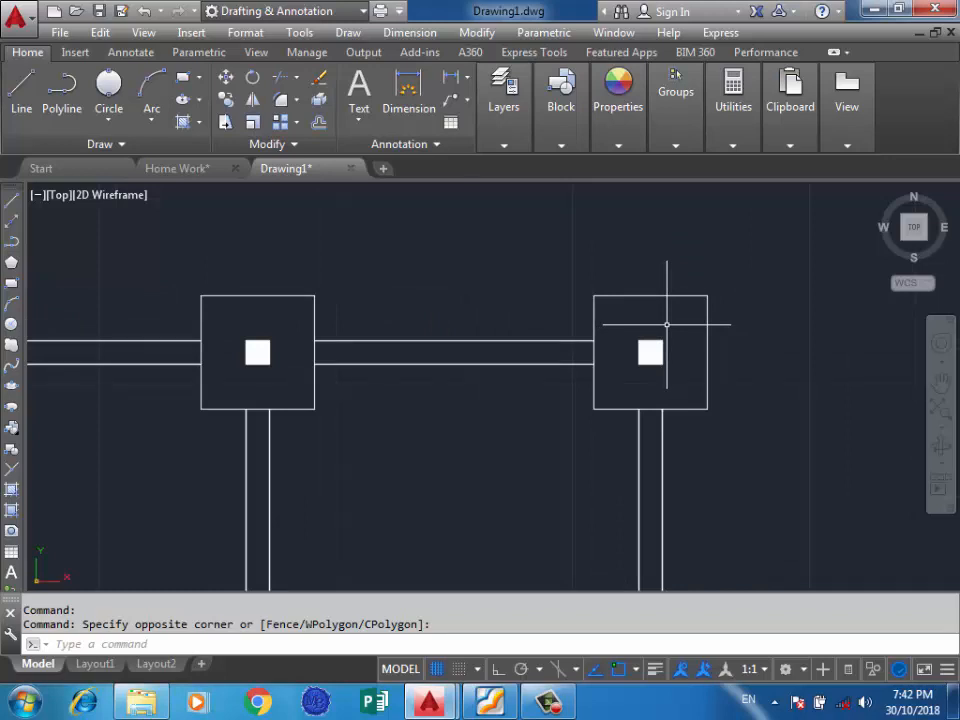
{"action": "scroll", "coordinate": [664, 322], "scroll_direction": "down", "scroll_amount": 2}
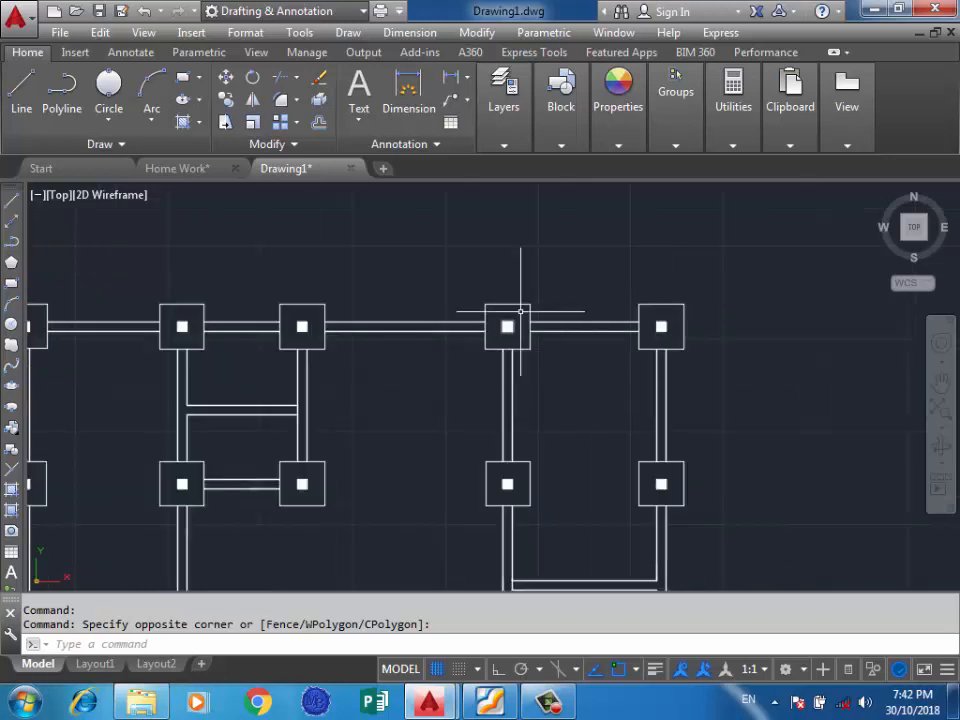
{"action": "scroll", "coordinate": [640, 303], "scroll_direction": "down", "scroll_amount": 2}
{"action": "scroll", "coordinate": [660, 348], "scroll_direction": "up", "scroll_amount": 3}
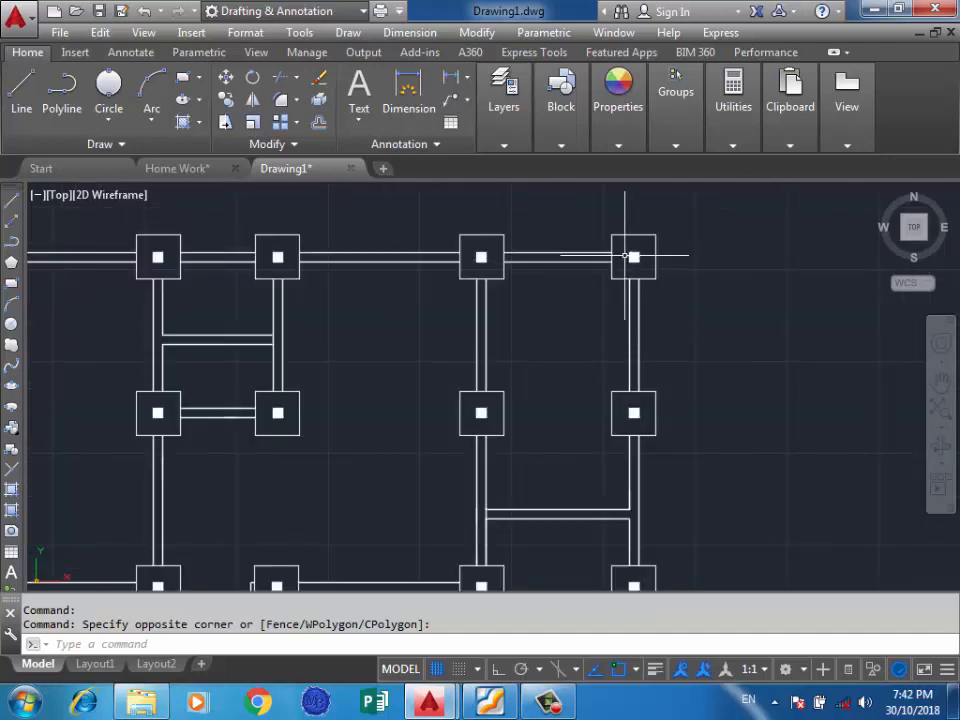
{"action": "scroll", "coordinate": [634, 257], "scroll_direction": "up", "scroll_amount": 4}
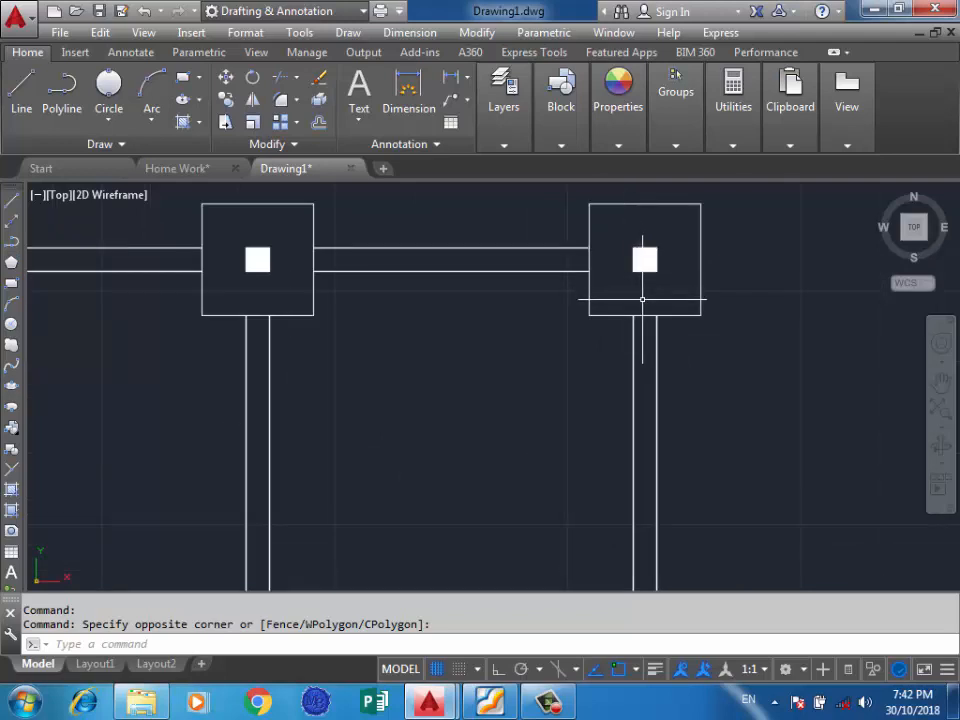
{"action": "scroll", "coordinate": [604, 297], "scroll_direction": "down", "scroll_amount": 2}
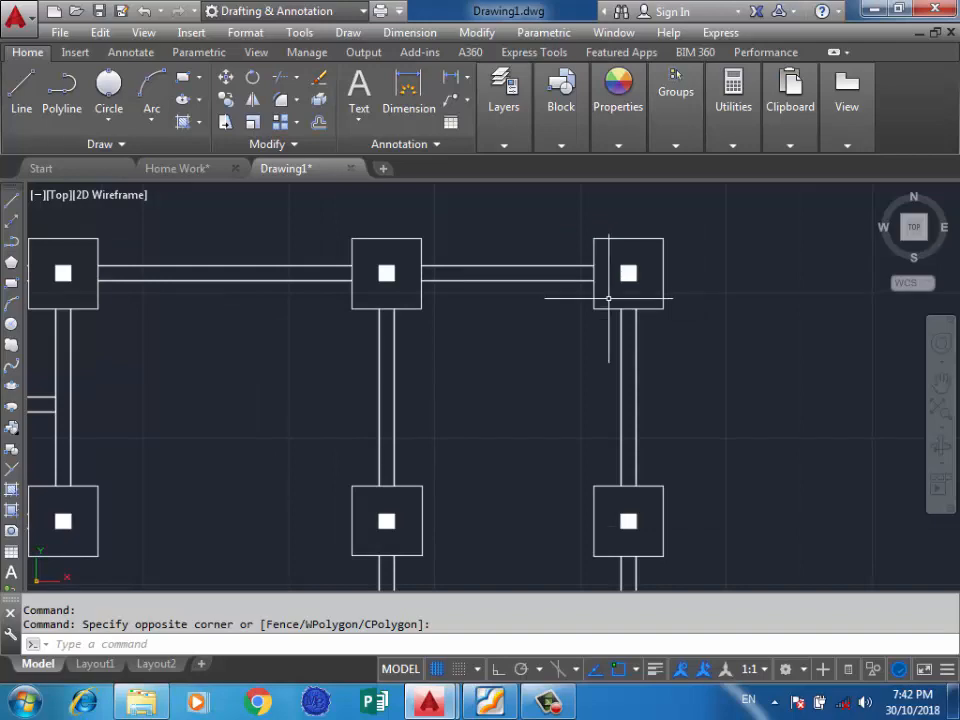
Step: Copy the whole axis grid, with its bubbles, centrelines and dimensions, from the gridded plan onto the plan copy with squares, aligned at the upper-right column corner
{"action": "scroll", "coordinate": [608, 297], "scroll_direction": "down", "scroll_amount": 8}
{"action": "scroll", "coordinate": [700, 278], "scroll_direction": "down", "scroll_amount": 4}
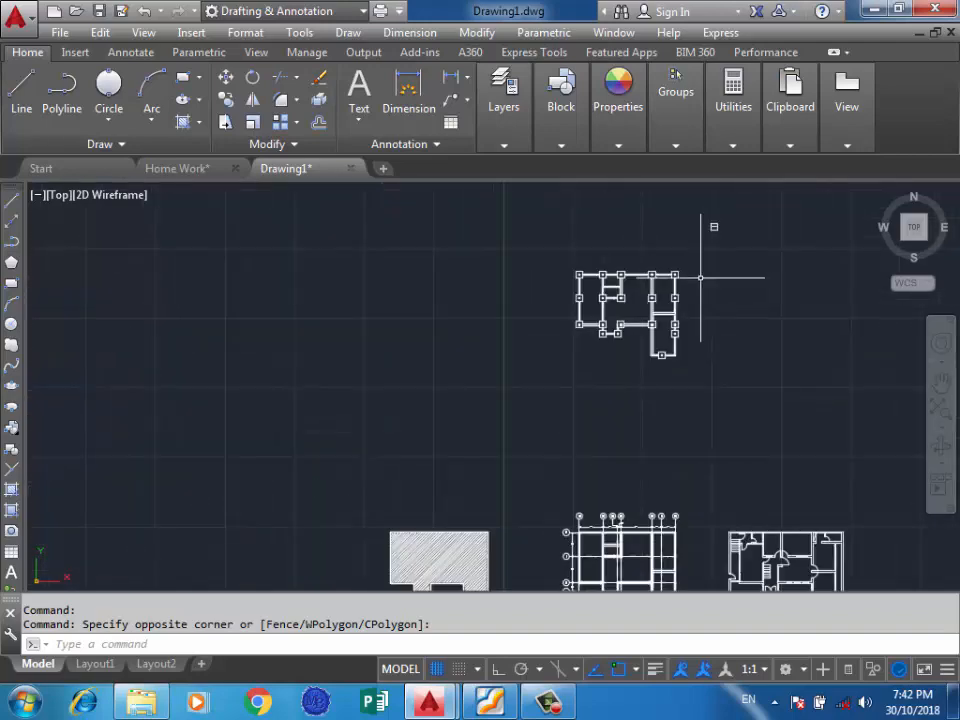
{"action": "scroll", "coordinate": [613, 497], "scroll_direction": "down", "scroll_amount": 2}
{"action": "scroll", "coordinate": [655, 483], "scroll_direction": "up", "scroll_amount": 8}
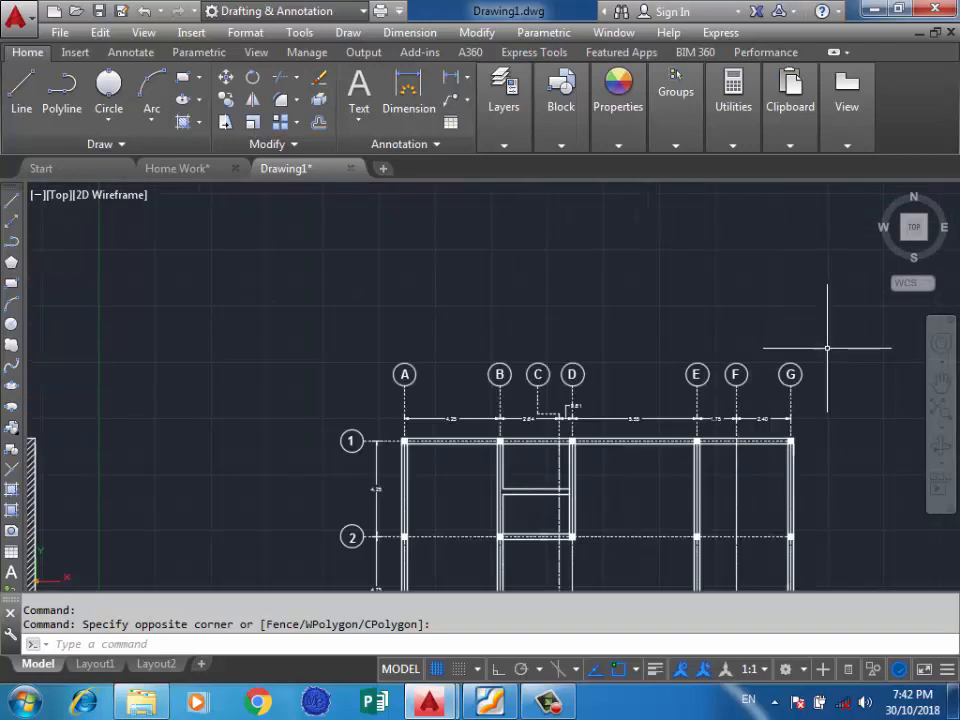
{"action": "left_click", "coordinate": [827, 348]}
{"action": "left_click", "coordinate": [300, 415]}
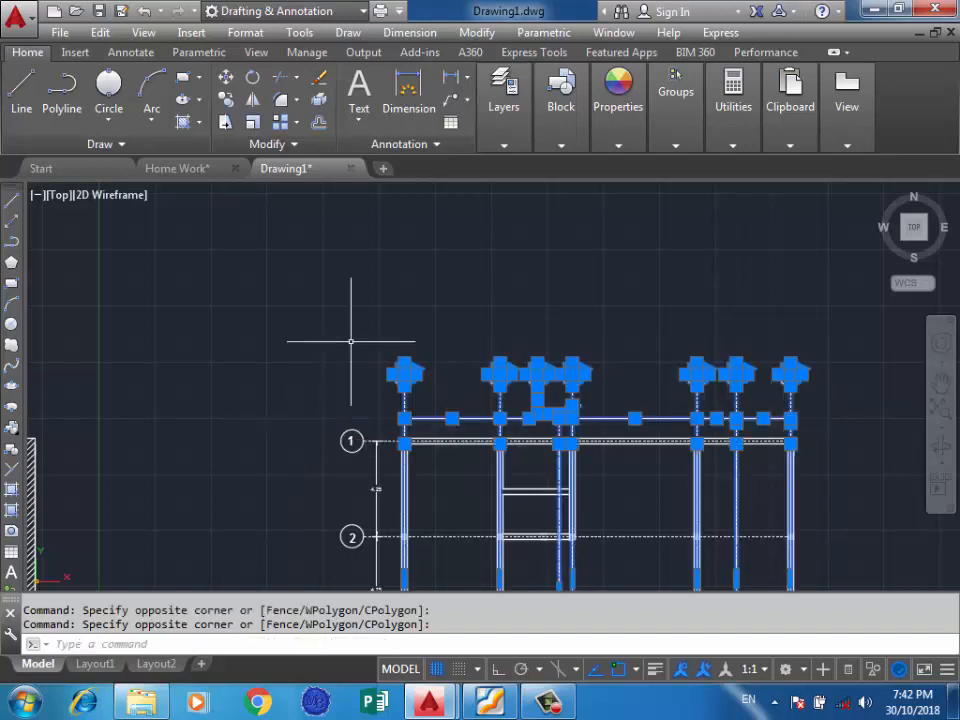
{"action": "scroll", "coordinate": [369, 381], "scroll_direction": "down", "scroll_amount": 2}
{"action": "scroll", "coordinate": [386, 375], "scroll_direction": "up", "scroll_amount": 3}
{"action": "left_click", "coordinate": [410, 337]}
{"action": "scroll", "coordinate": [395, 380], "scroll_direction": "down", "scroll_amount": 3}
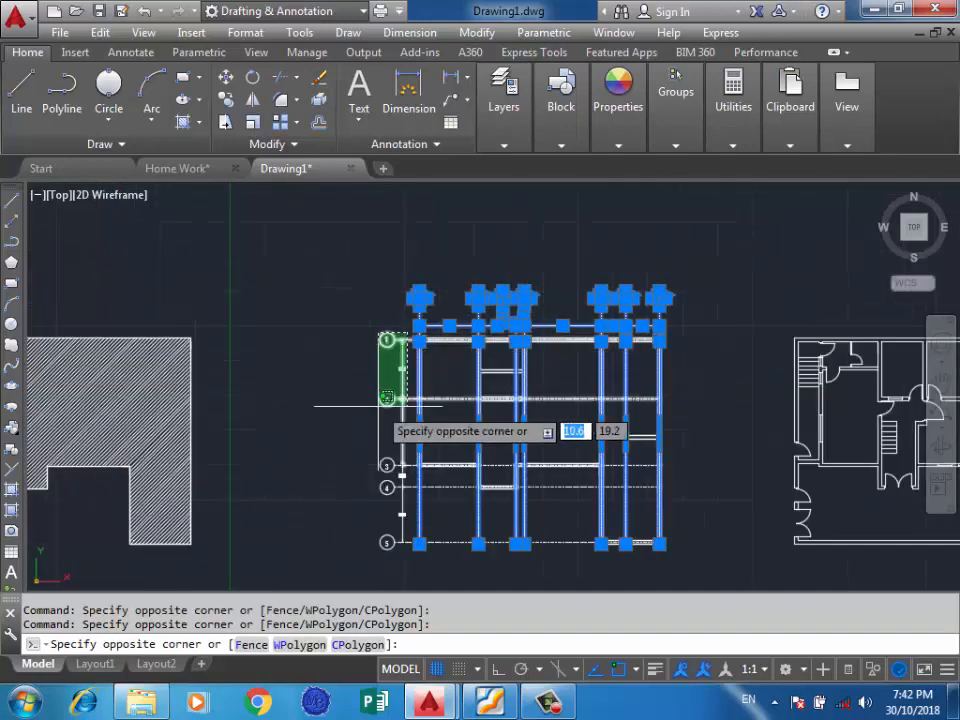
{"action": "left_click", "coordinate": [364, 558]}
{"action": "scroll", "coordinate": [669, 342], "scroll_direction": "up", "scroll_amount": 5}
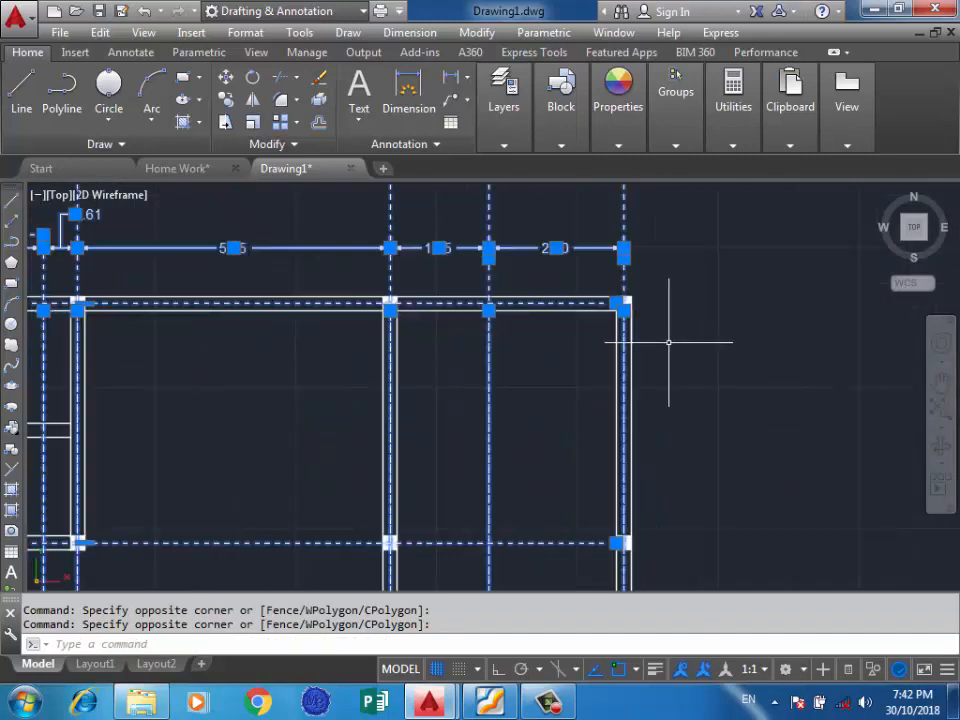
{"action": "type", "text": "co"}
{"action": "key", "text": "Return"}
{"action": "scroll", "coordinate": [640, 315], "scroll_direction": "up", "scroll_amount": 3}
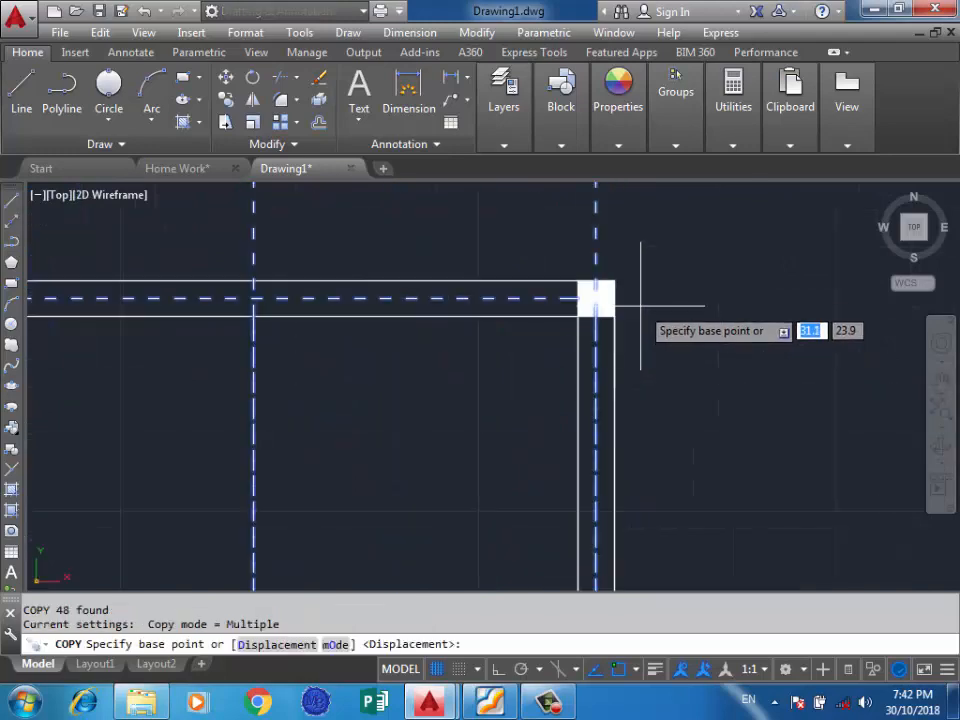
{"action": "left_click", "coordinate": [614, 280]}
{"action": "scroll", "coordinate": [614, 280], "scroll_direction": "down", "scroll_amount": 8}
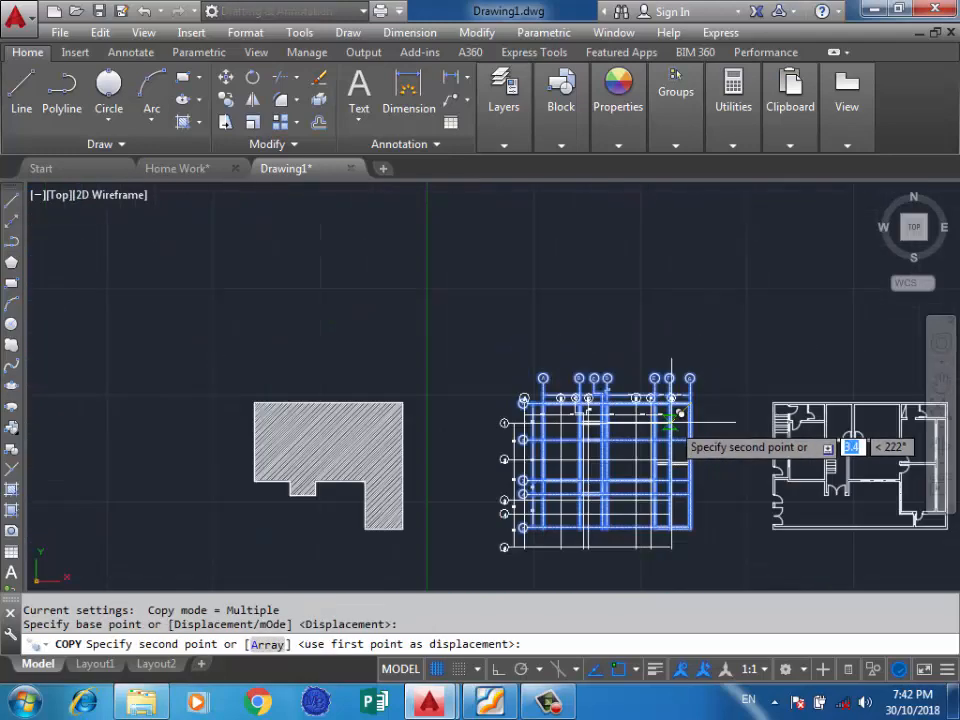
{"action": "scroll", "coordinate": [701, 232], "scroll_direction": "up", "scroll_amount": 12}
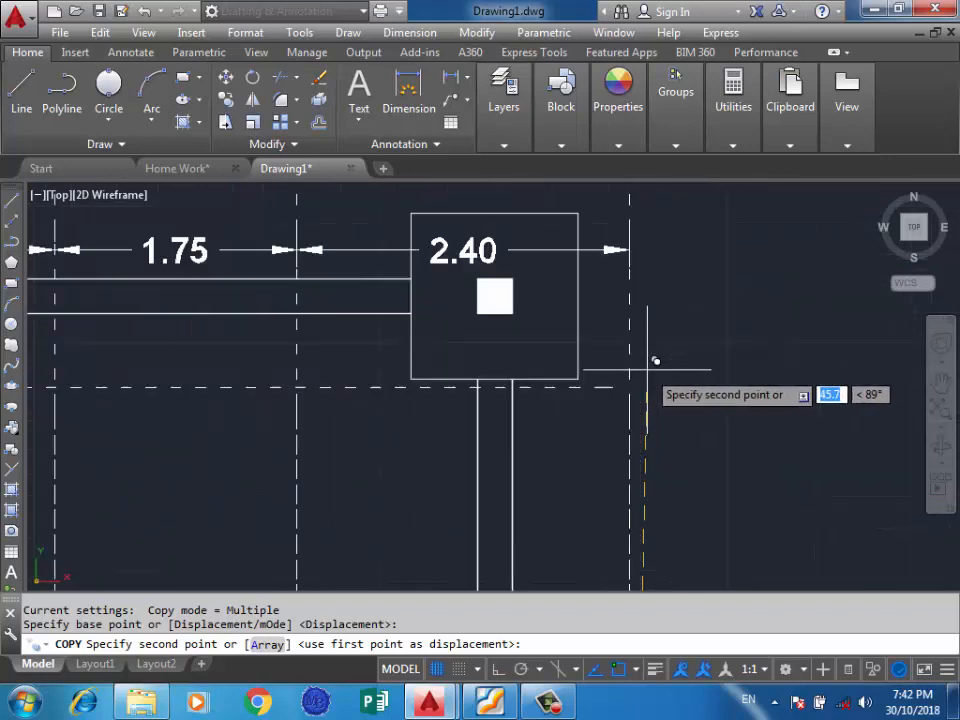
{"action": "left_click", "coordinate": [511, 280]}
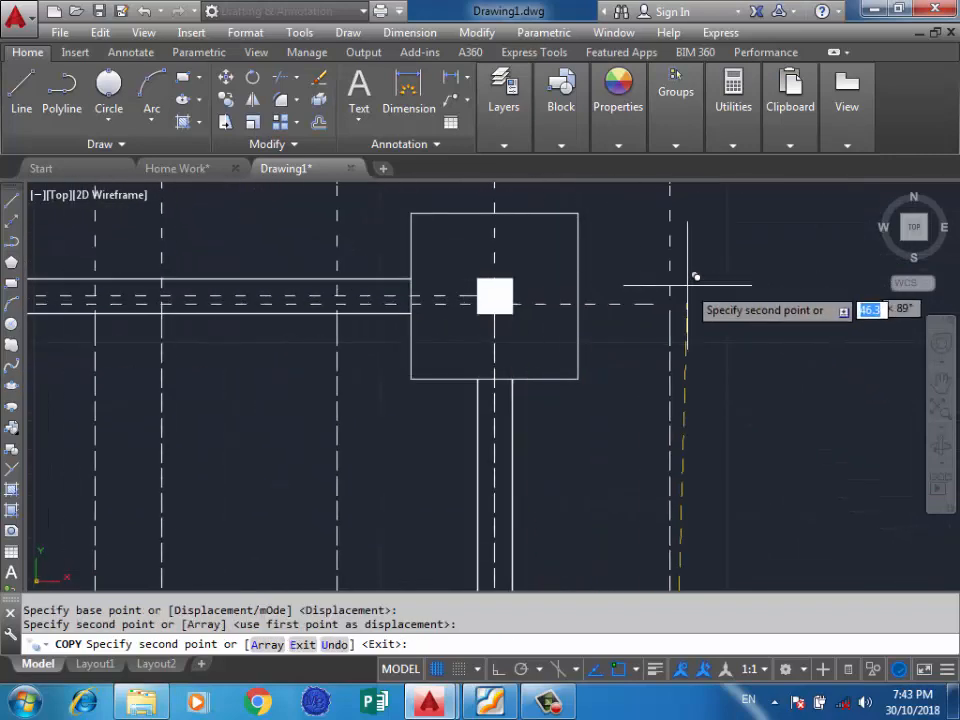
{"action": "key", "text": "Return"}
Step: Examine how the copied axis grid lines up with the columns and squares of the plan copy
{"action": "scroll", "coordinate": [780, 280], "scroll_direction": "down", "scroll_amount": 8}
{"action": "scroll", "coordinate": [617, 244], "scroll_direction": "down", "scroll_amount": 4}
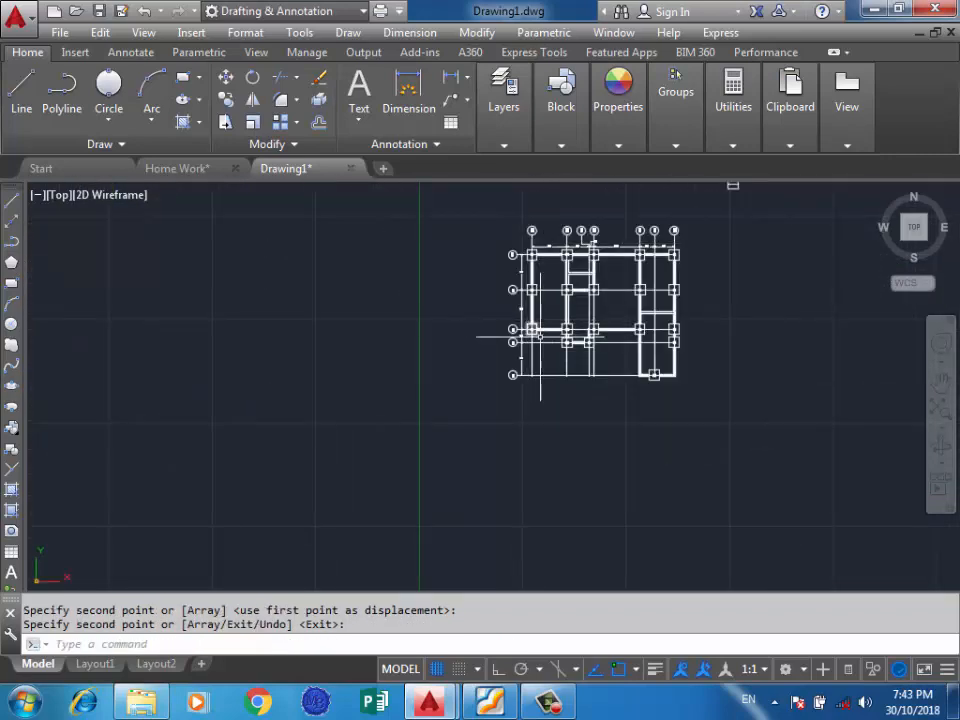
{"action": "scroll", "coordinate": [616, 320], "scroll_direction": "up", "scroll_amount": 4}
{"action": "scroll", "coordinate": [634, 491], "scroll_direction": "up", "scroll_amount": 2}
{"action": "scroll", "coordinate": [604, 420], "scroll_direction": "down", "scroll_amount": 6}
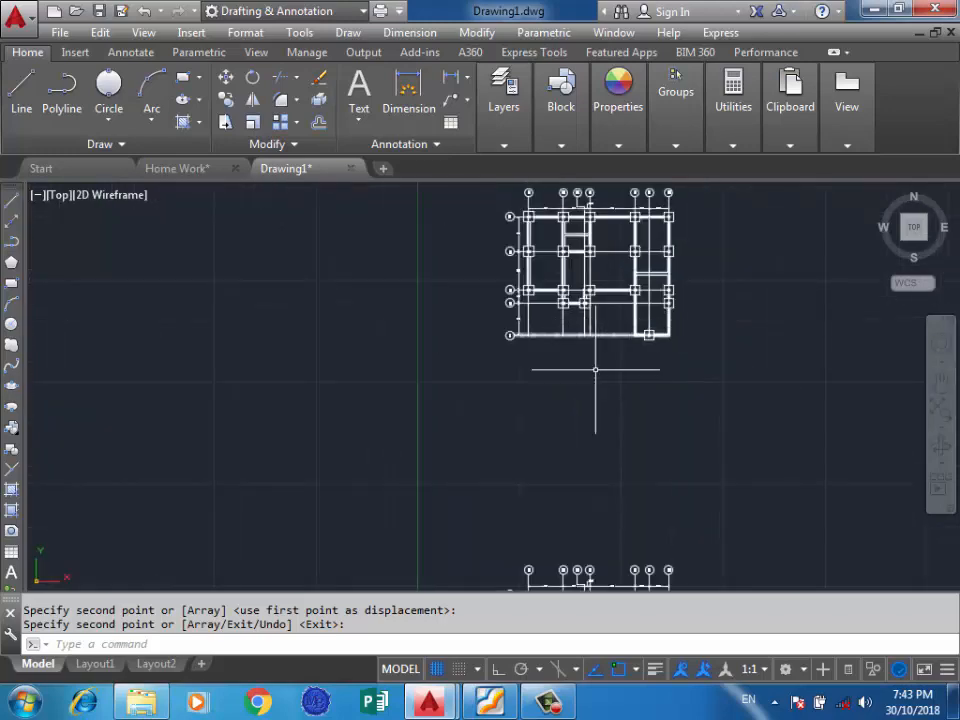
{"action": "scroll", "coordinate": [634, 205], "scroll_direction": "up", "scroll_amount": 4}
{"action": "scroll", "coordinate": [525, 405], "scroll_direction": "down", "scroll_amount": 2}
{"action": "scroll", "coordinate": [640, 255], "scroll_direction": "up", "scroll_amount": 5}
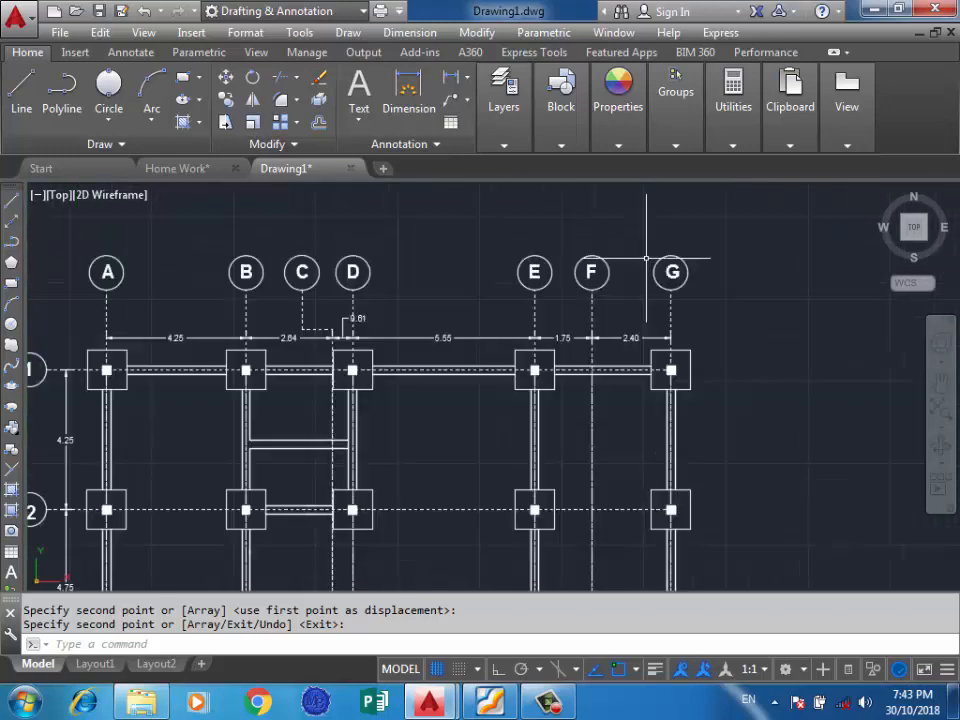
Step: Move the six horizontal axis dimensions above axis 1 straight up, away from the squares and closer to the axis bubbles
{"action": "scroll", "coordinate": [609, 381], "scroll_direction": "up", "scroll_amount": 4}
{"action": "left_click", "coordinate": [645, 349]}
{"action": "left_click", "coordinate": [583, 413]}
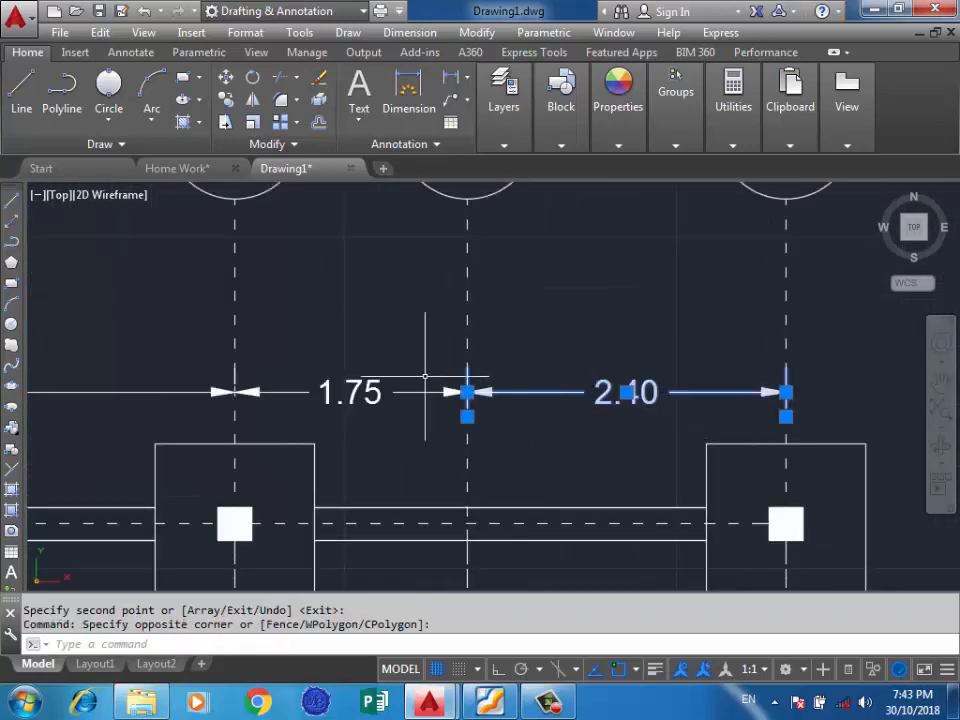
{"action": "left_click", "coordinate": [414, 356]}
{"action": "left_click", "coordinate": [376, 396]}
{"action": "scroll", "coordinate": [659, 358], "scroll_direction": "down", "scroll_amount": 4}
{"action": "left_click", "coordinate": [300, 371]}
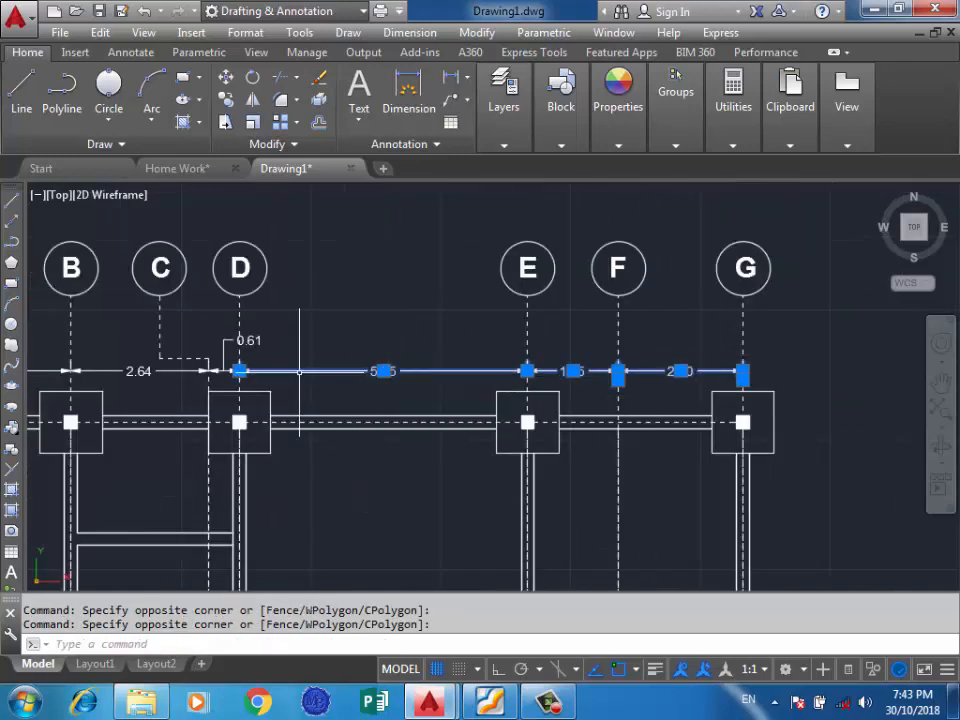
{"action": "scroll", "coordinate": [205, 361], "scroll_direction": "up", "scroll_amount": 4}
{"action": "left_click", "coordinate": [269, 341]}
{"action": "left_click", "coordinate": [243, 375]}
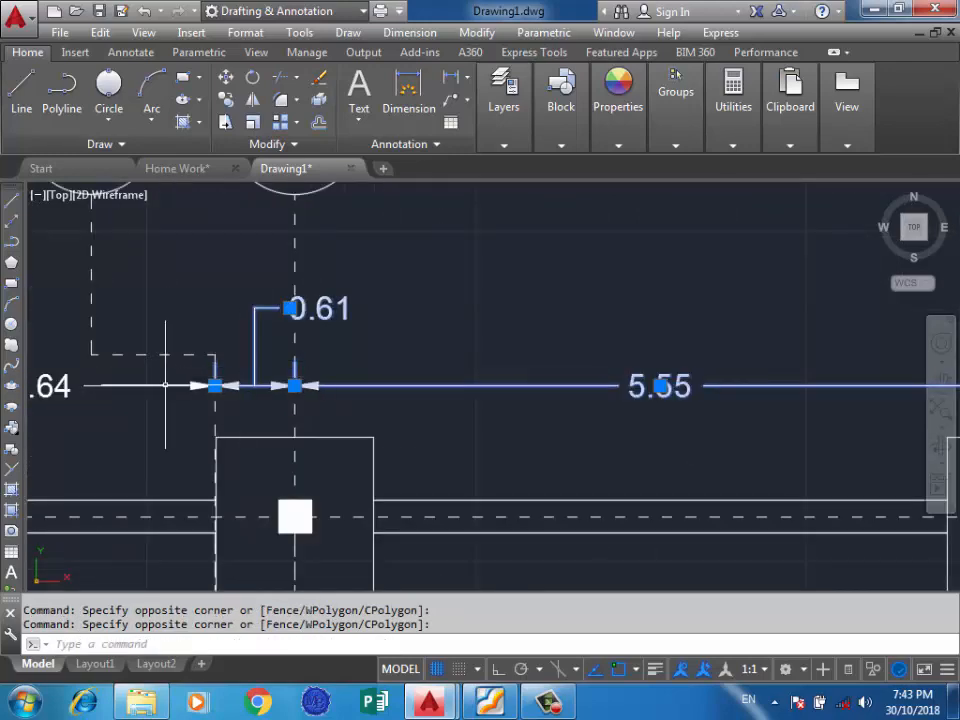
{"action": "left_click", "coordinate": [154, 376]}
{"action": "left_click", "coordinate": [139, 395]}
{"action": "scroll", "coordinate": [655, 394], "scroll_direction": "down", "scroll_amount": 2}
{"action": "scroll", "coordinate": [274, 375], "scroll_direction": "up", "scroll_amount": 1}
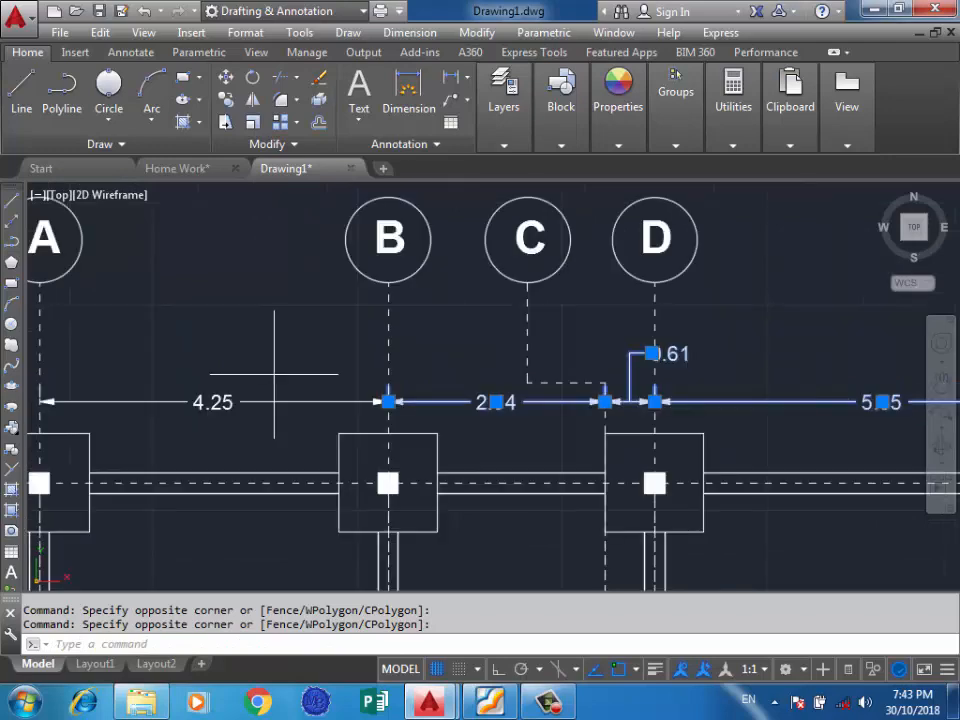
{"action": "left_click", "coordinate": [281, 374]}
{"action": "left_click", "coordinate": [261, 406]}
{"action": "scroll", "coordinate": [370, 329], "scroll_direction": "down", "scroll_amount": 2}
{"action": "type", "text": "m"}
{"action": "key", "text": "Return"}
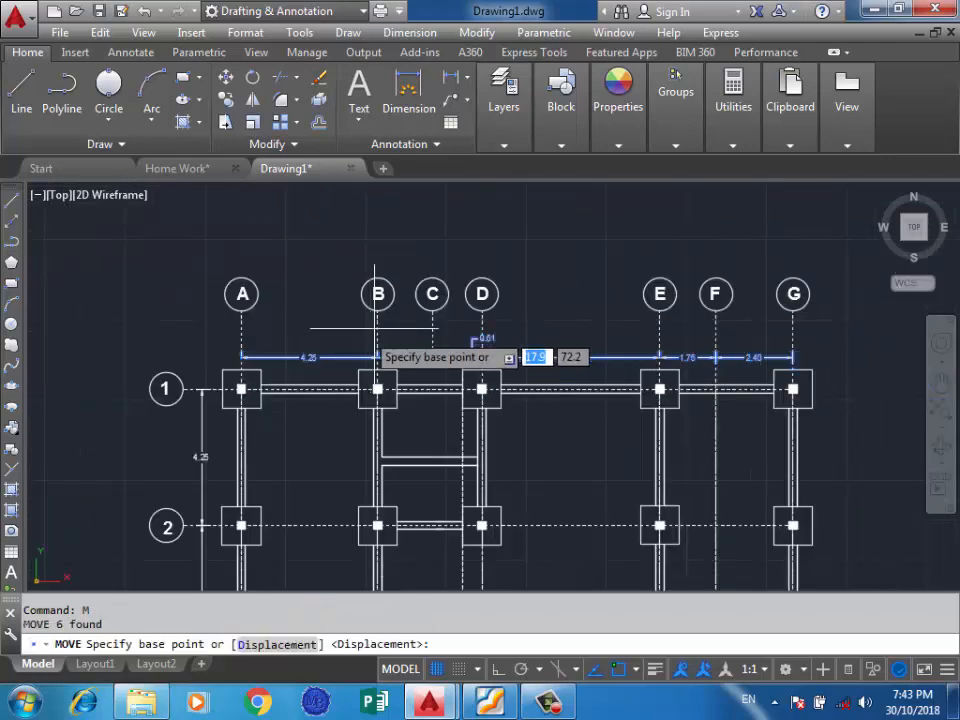
{"action": "scroll", "coordinate": [230, 345], "scroll_direction": "up", "scroll_amount": 5}
{"action": "left_click", "coordinate": [232, 347]}
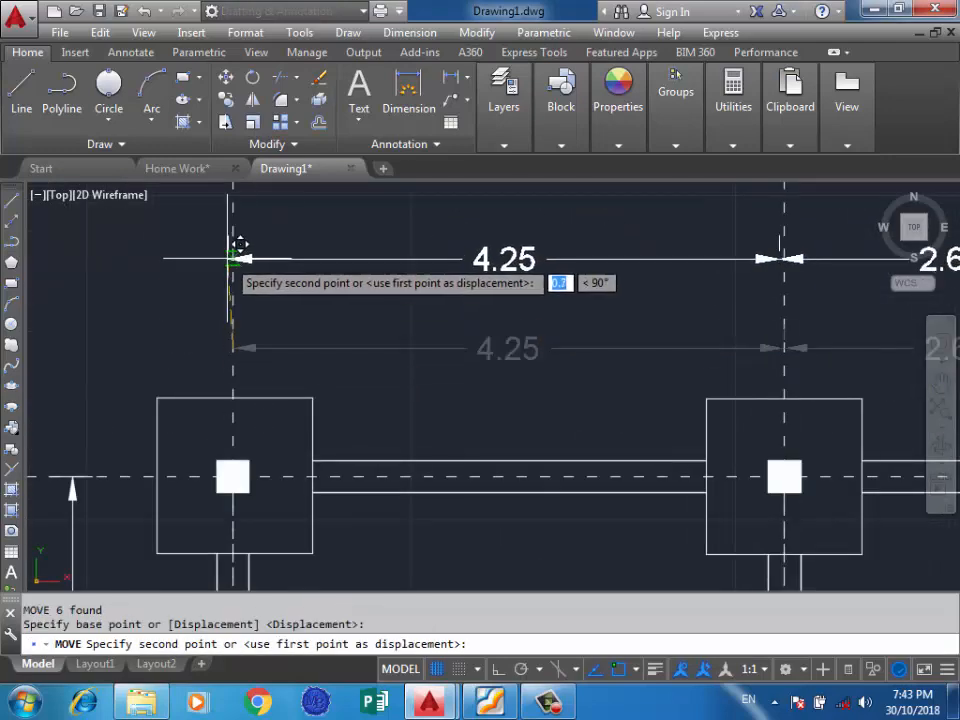
{"action": "scroll", "coordinate": [231, 262], "scroll_direction": "down", "scroll_amount": 3}
{"action": "left_click", "coordinate": [232, 262]}
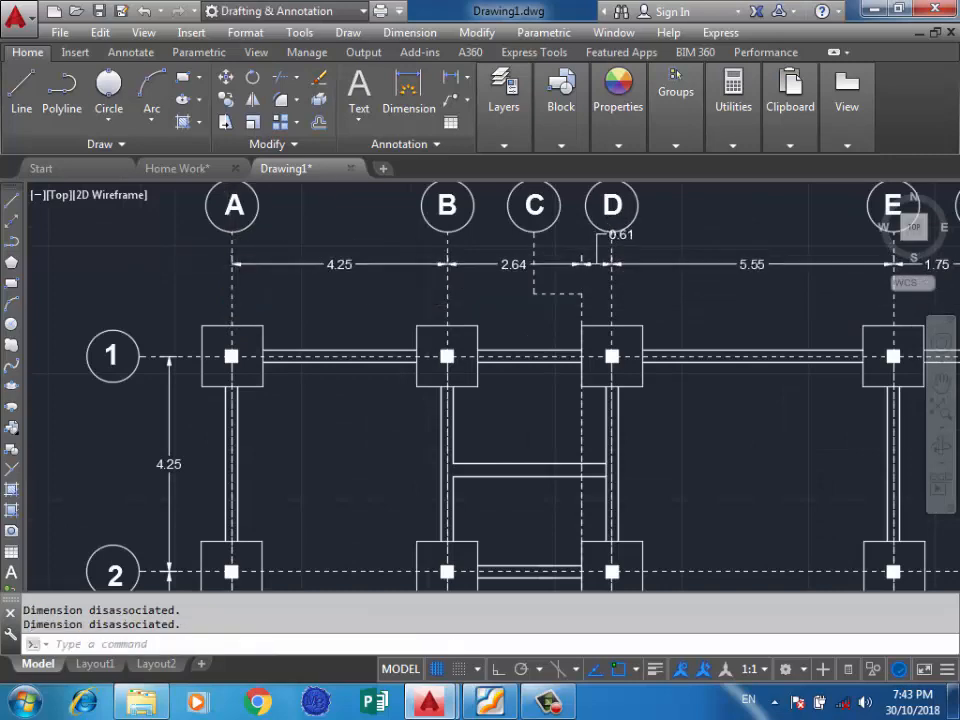
{"action": "scroll", "coordinate": [368, 238], "scroll_direction": "down", "scroll_amount": 4}
{"action": "key", "text": "Escape"}
Step: Add a linear dimension for the clear gap between the axis E and axis G squares, just above axis 1
{"action": "scroll", "coordinate": [574, 284], "scroll_direction": "up", "scroll_amount": 2}
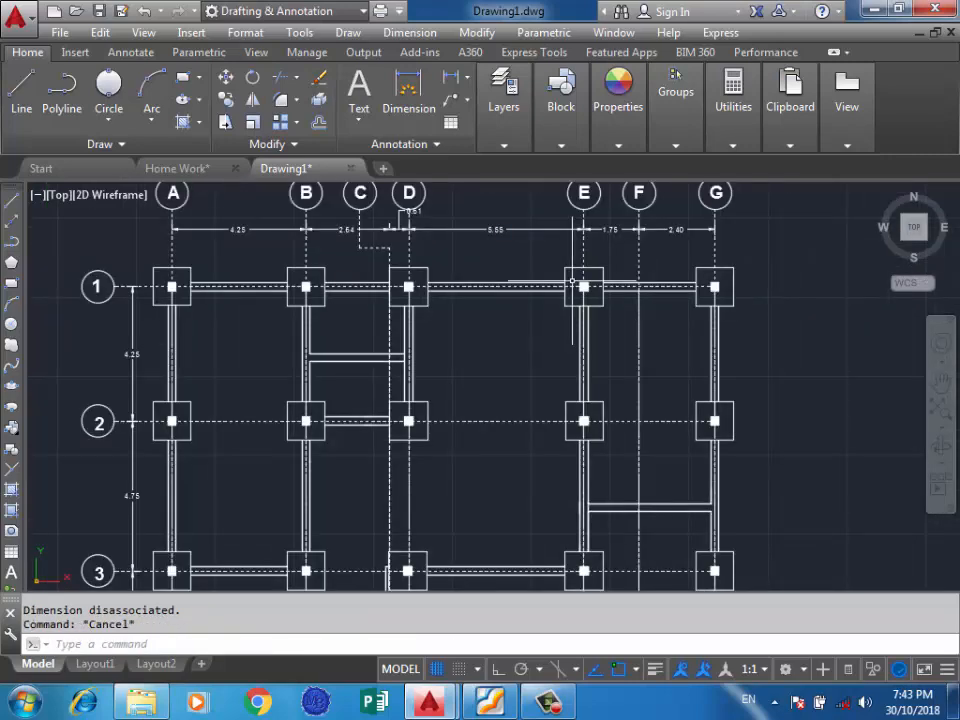
{"action": "scroll", "coordinate": [660, 256], "scroll_direction": "up", "scroll_amount": 2}
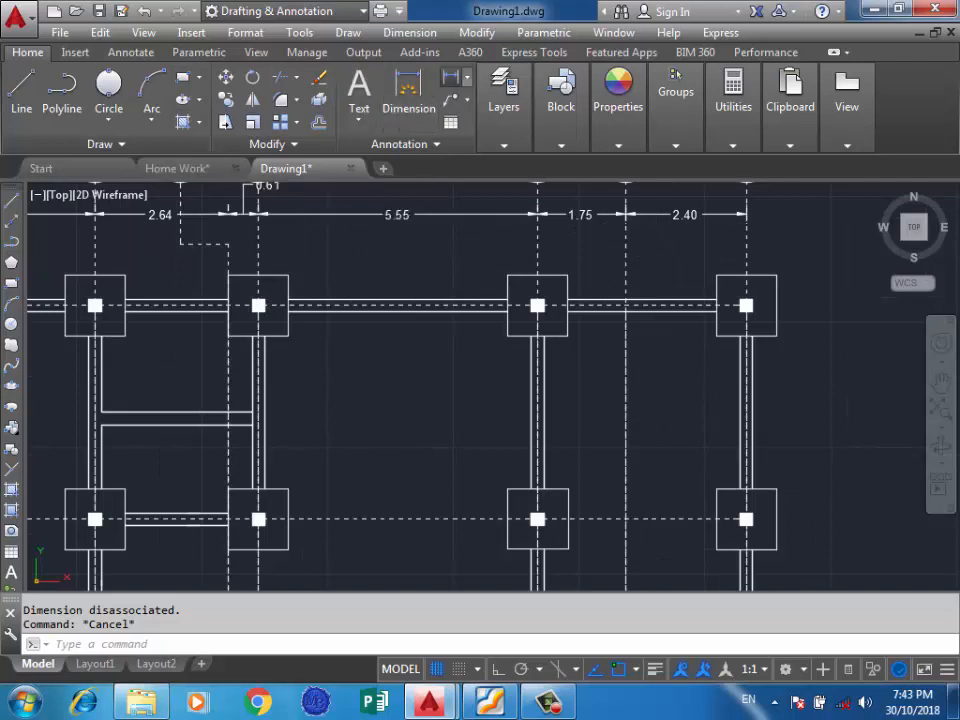
{"action": "left_click", "coordinate": [452, 77]}
{"action": "left_click", "coordinate": [716, 275]}
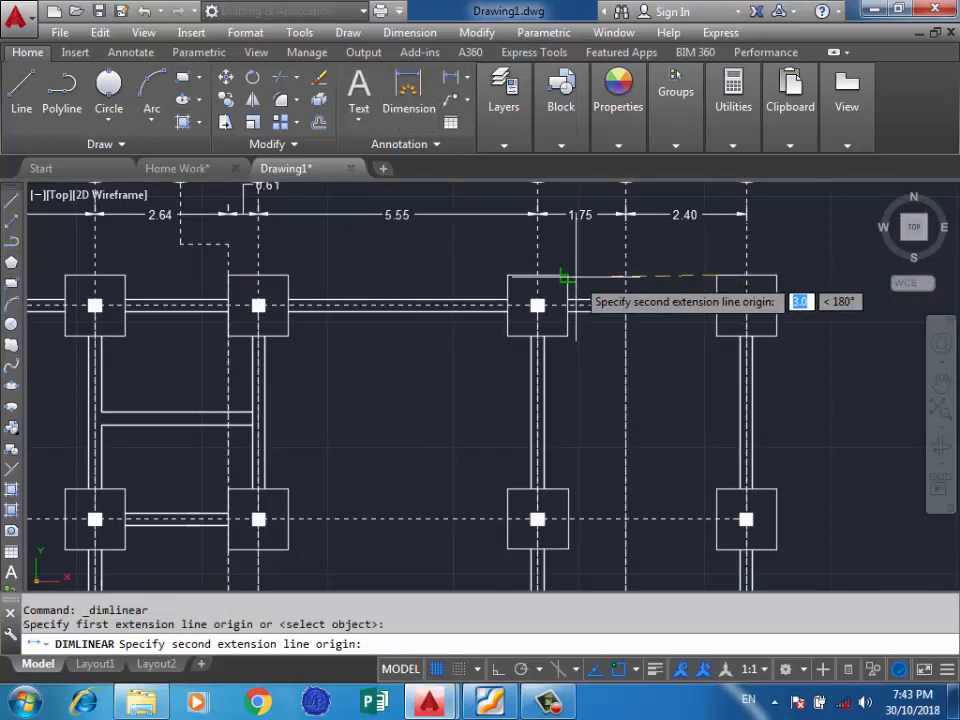
{"action": "left_click", "coordinate": [566, 276]}
{"action": "left_click", "coordinate": [575, 256]}
Step: Add a linear dimension for the clear gap between the axis D and axis E squares, above axis 1
{"action": "key", "text": "Return"}
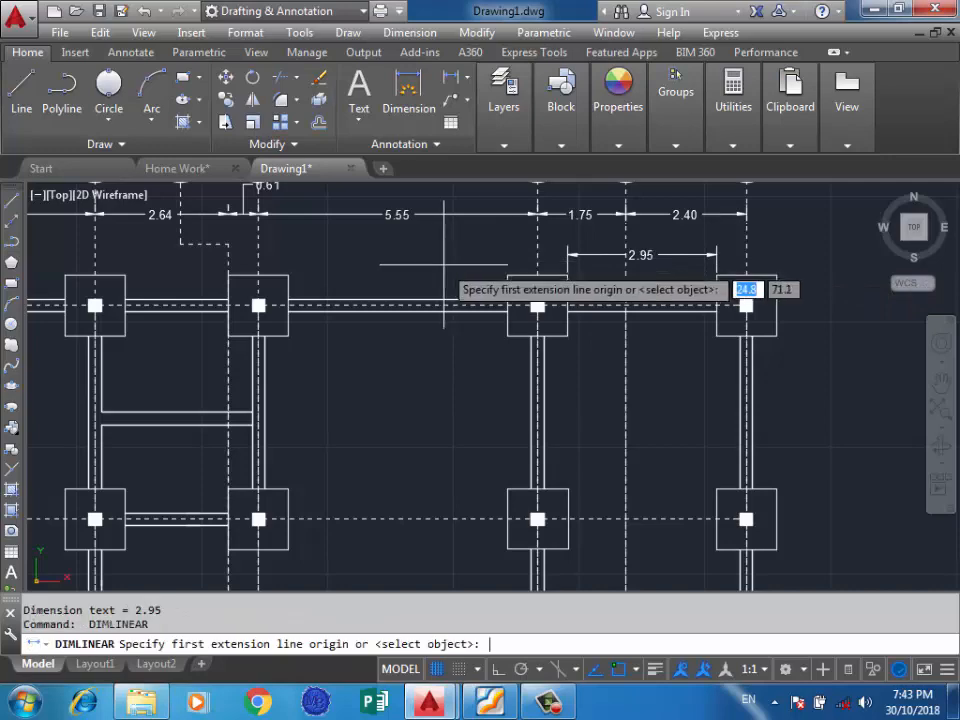
{"action": "left_click", "coordinate": [508, 276]}
{"action": "left_click", "coordinate": [229, 276]}
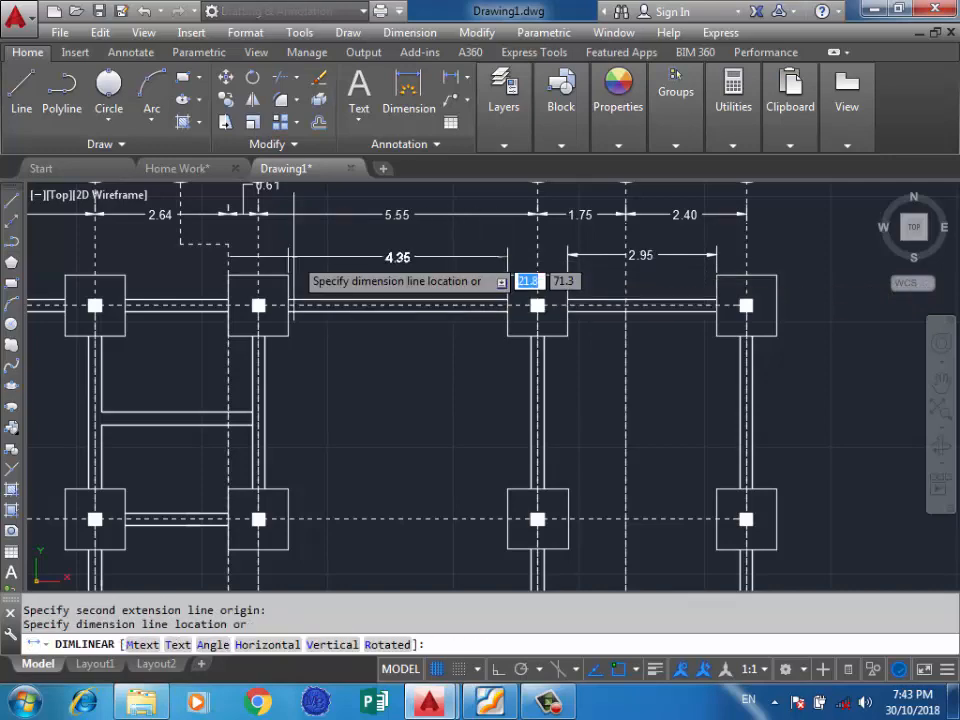
{"action": "left_click", "coordinate": [293, 257]}
Step: Add a linear dimension for the clear gap between the axis B and axis D squares, just above axis 1
{"action": "scroll", "coordinate": [536, 306], "scroll_direction": "down", "scroll_amount": 3}
{"action": "scroll", "coordinate": [733, 280], "scroll_direction": "up", "scroll_amount": 3}
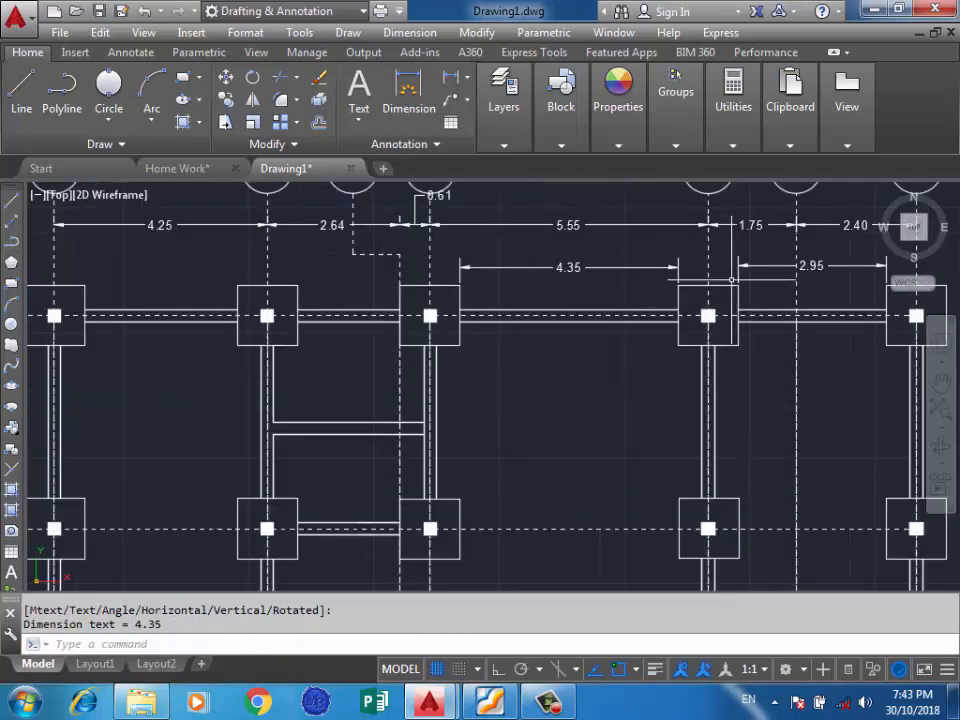
{"action": "key", "text": "Return"}
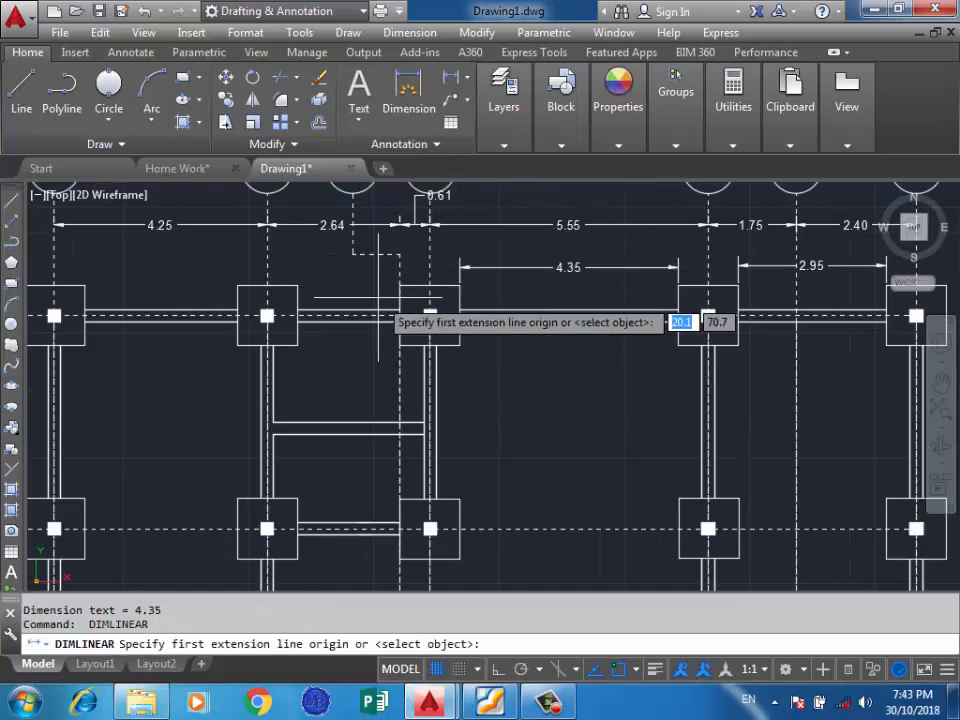
{"action": "left_click", "coordinate": [400, 286]}
{"action": "left_click", "coordinate": [297, 286]}
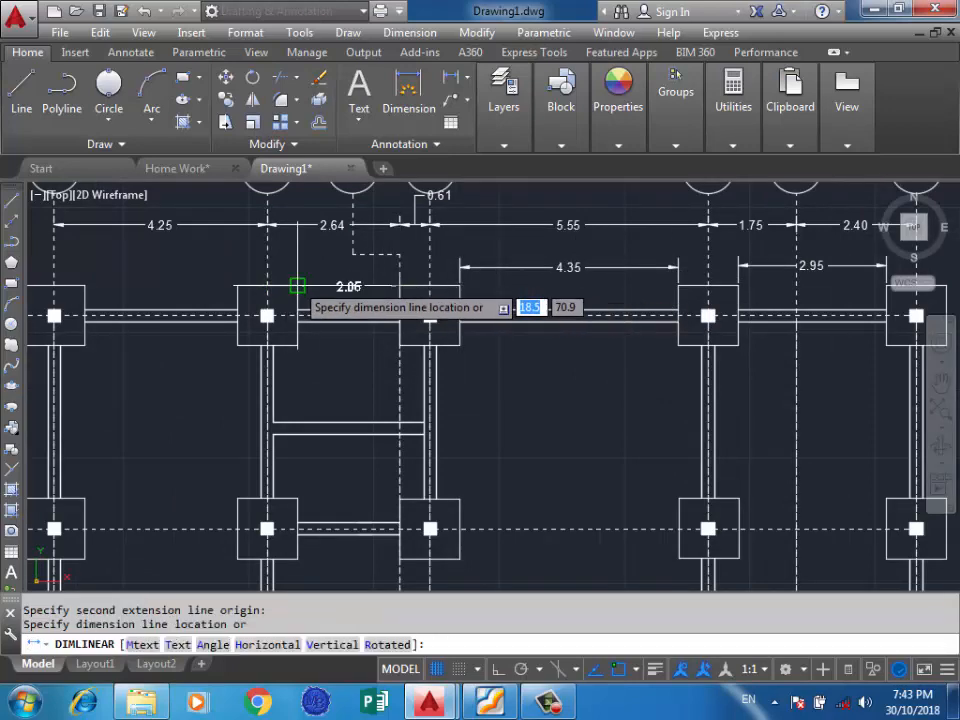
{"action": "left_click", "coordinate": [300, 275]}
{"action": "scroll", "coordinate": [555, 267], "scroll_direction": "down", "scroll_amount": 3}
{"action": "scroll", "coordinate": [370, 270], "scroll_direction": "up", "scroll_amount": 4}
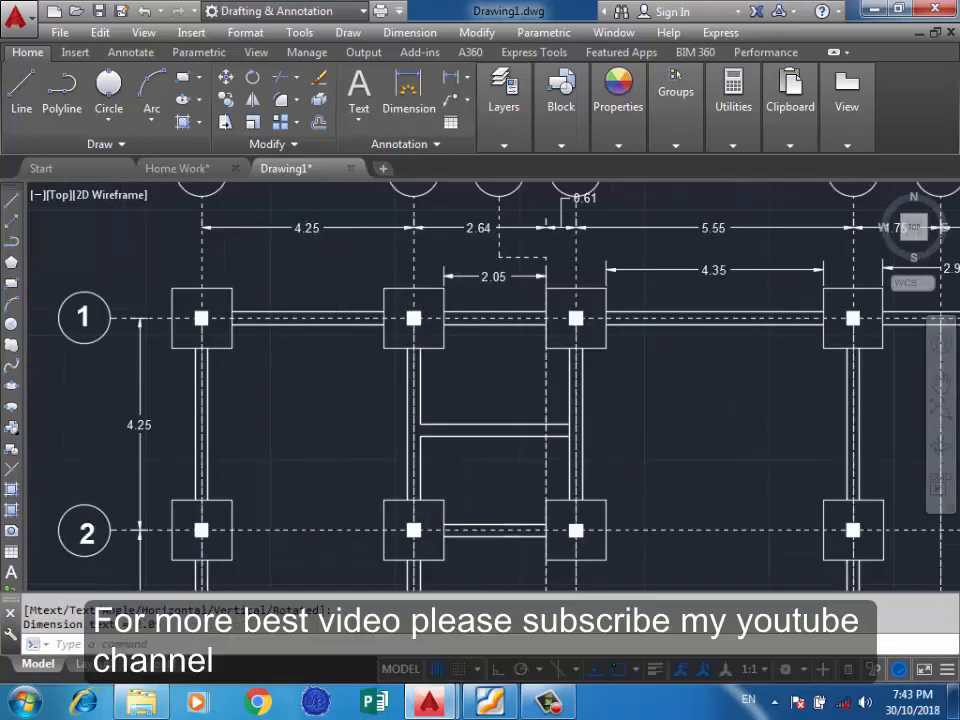
Step: Add a linear dimension for the clear gap between the axis A and axis B squares, just above axis 1
{"action": "key", "text": "Return"}
{"action": "left_click", "coordinate": [404, 301]}
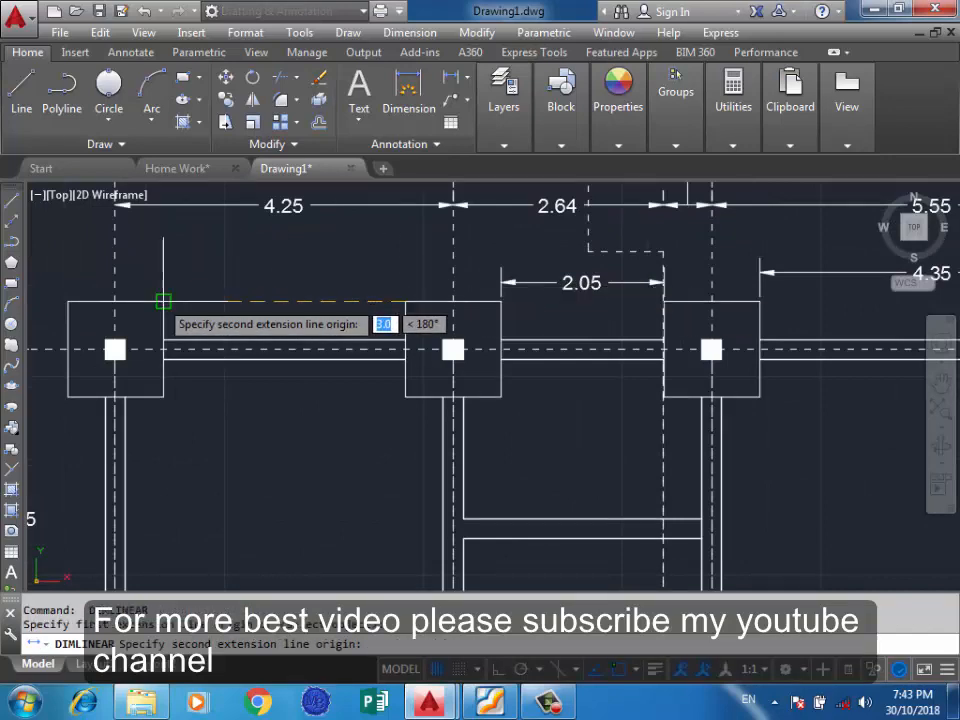
{"action": "left_click", "coordinate": [163, 301]}
{"action": "left_click", "coordinate": [170, 283]}
{"action": "scroll", "coordinate": [403, 225], "scroll_direction": "down", "scroll_amount": 4}
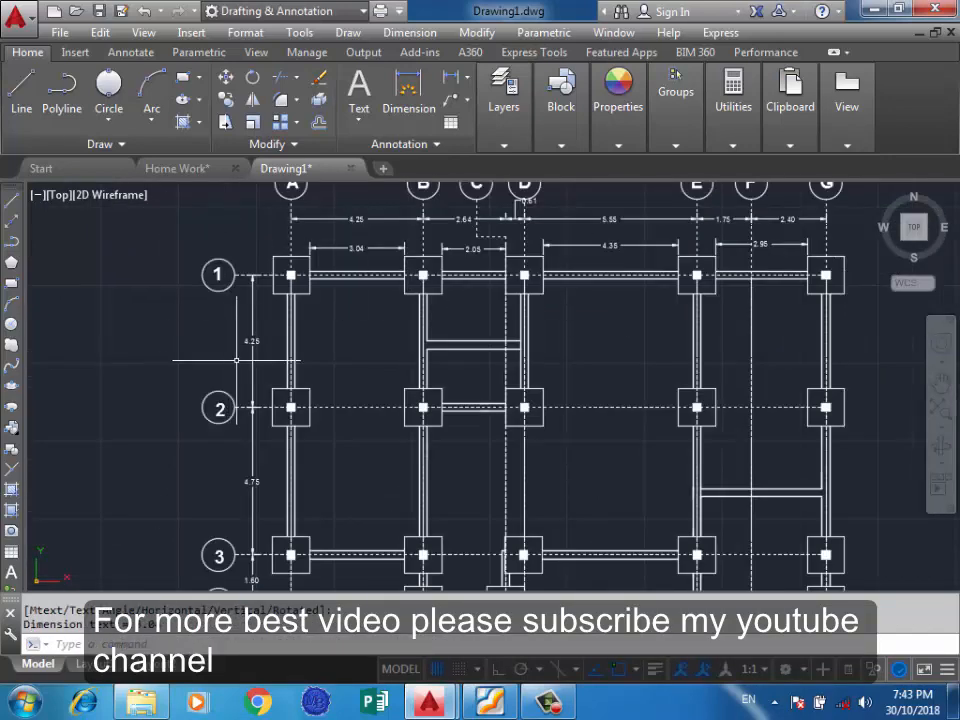
Step: Add a vertical linear dimension for the clear gap between the axis 1 and axis 2 squares, beside axis A
{"action": "scroll", "coordinate": [481, 258], "scroll_direction": "down", "scroll_amount": 3}
{"action": "scroll", "coordinate": [355, 300], "scroll_direction": "up", "scroll_amount": 5}
{"action": "key", "text": "Return"}
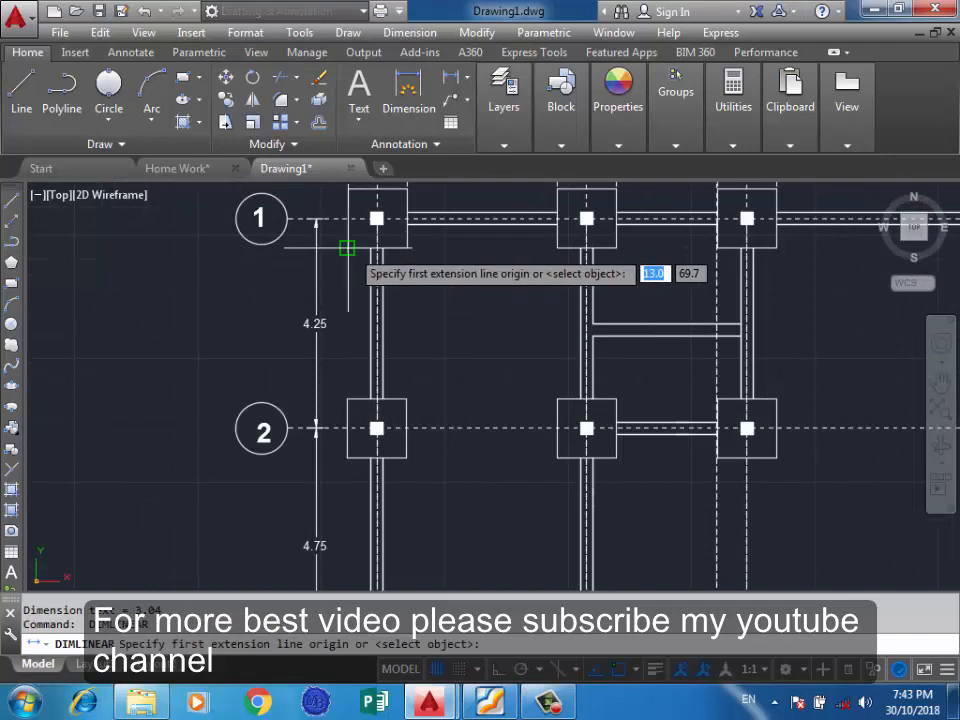
{"action": "left_click", "coordinate": [345, 248]}
{"action": "left_click", "coordinate": [343, 400]}
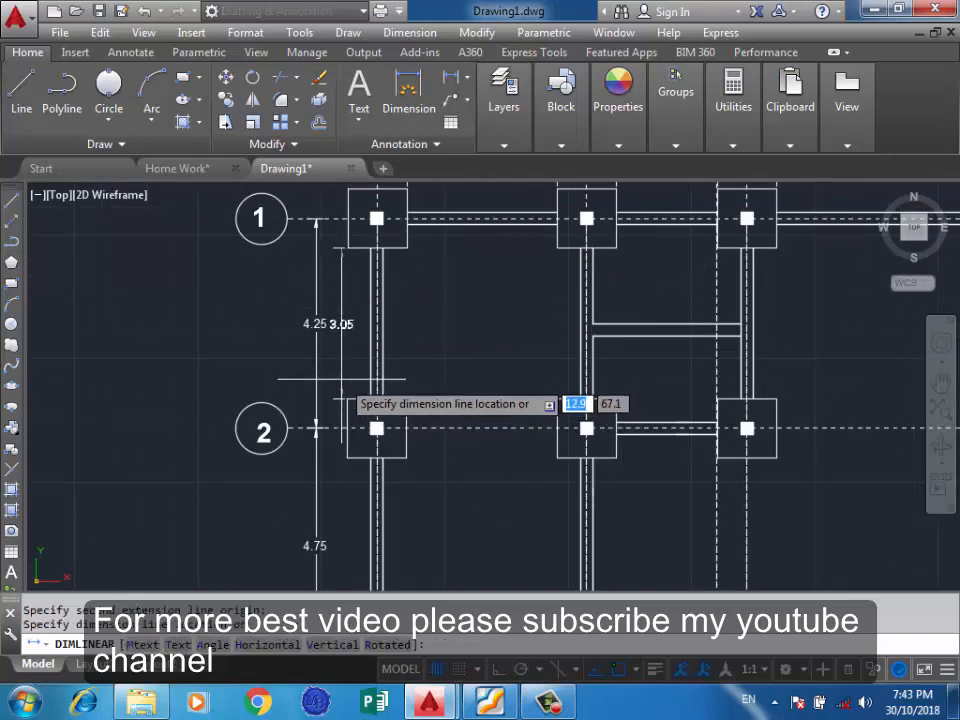
{"action": "left_click", "coordinate": [322, 400]}
Step: Add a vertical linear dimension for the clear gap between the axis 2 and axis 3 squares, beside axis A
{"action": "scroll", "coordinate": [470, 255], "scroll_direction": "down", "scroll_amount": 2}
{"action": "scroll", "coordinate": [407, 417], "scroll_direction": "up", "scroll_amount": 4}
{"action": "key", "text": "Return"}
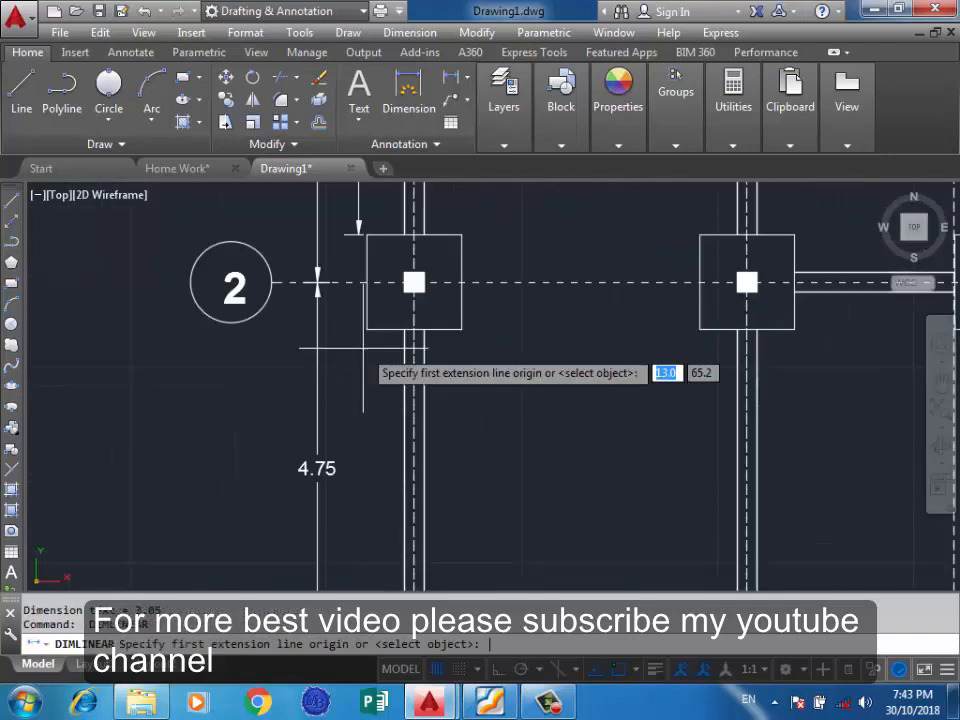
{"action": "left_click", "coordinate": [369, 328]}
{"action": "scroll", "coordinate": [389, 357], "scroll_direction": "down", "scroll_amount": 4}
{"action": "scroll", "coordinate": [389, 357], "scroll_direction": "up", "scroll_amount": 3}
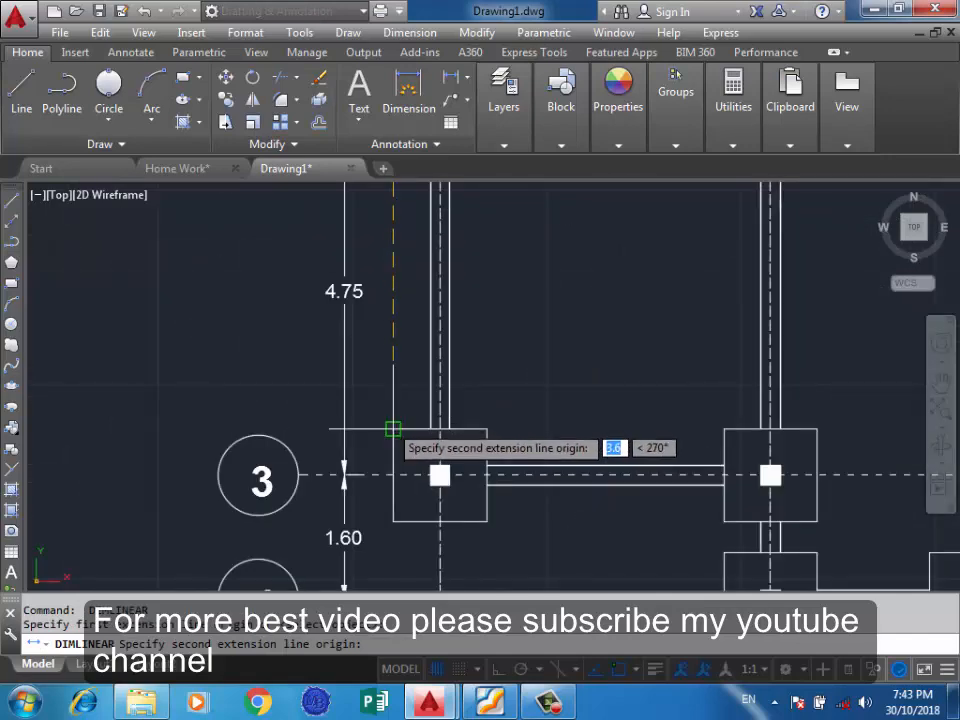
{"action": "left_click", "coordinate": [390, 428]}
{"action": "left_click", "coordinate": [388, 390]}
{"action": "scroll", "coordinate": [399, 381], "scroll_direction": "down", "scroll_amount": 4}
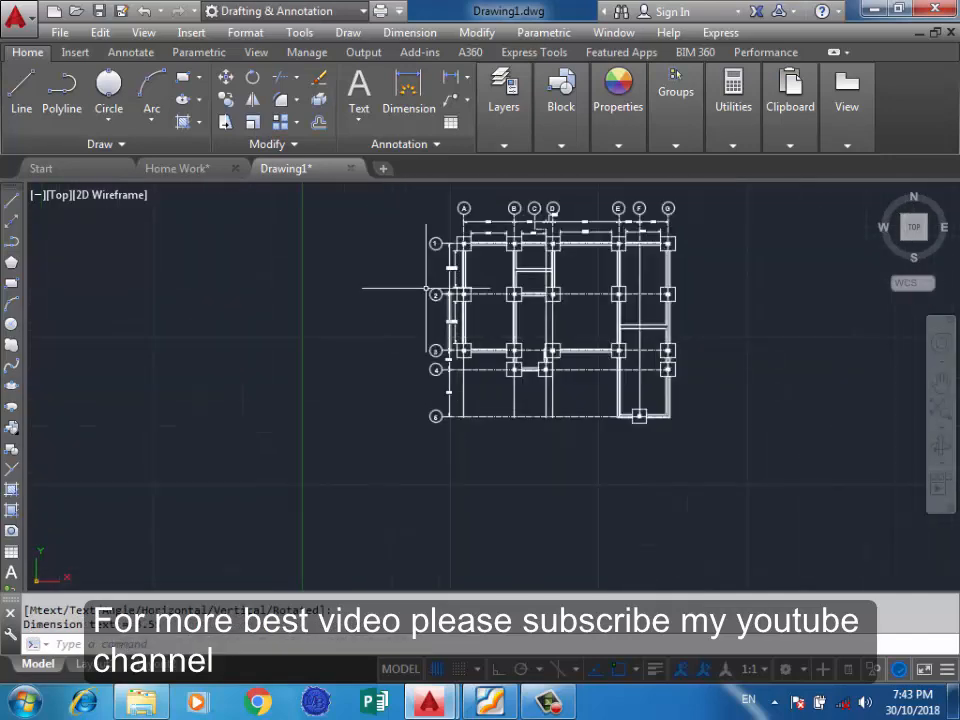
Step: Move the four vertical axis dimensions between axes 1 and 5 horizontally about 0.3 toward the numbered axis bubbles, away from the gap dimensions
{"action": "scroll", "coordinate": [475, 330], "scroll_direction": "up", "scroll_amount": 4}
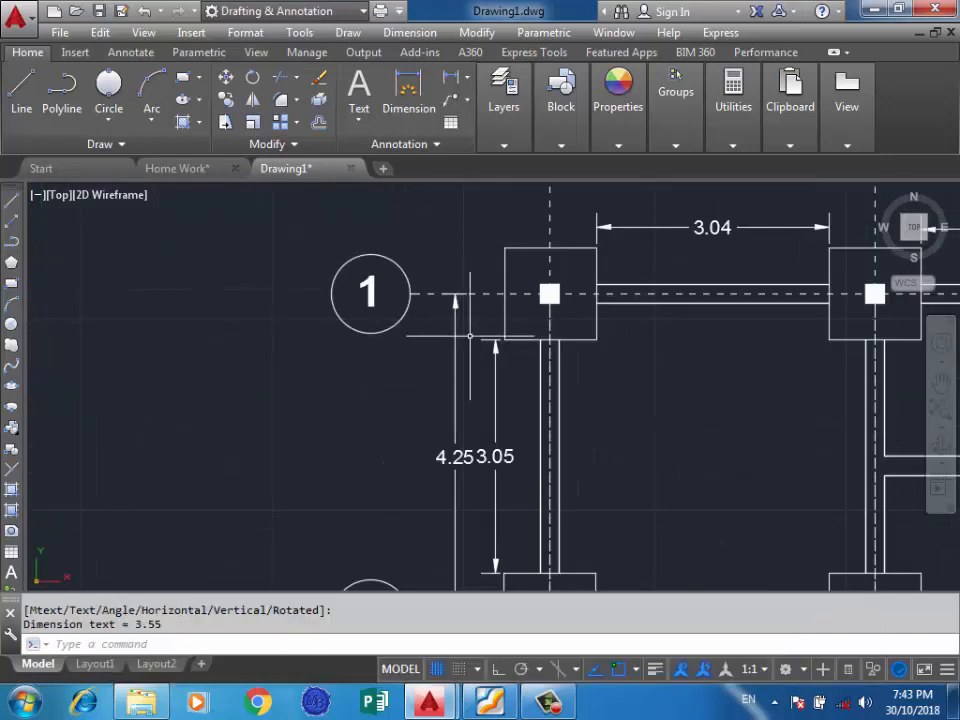
{"action": "left_click", "coordinate": [466, 333]}
{"action": "left_click", "coordinate": [446, 347]}
{"action": "scroll", "coordinate": [465, 370], "scroll_direction": "down", "scroll_amount": 3}
{"action": "scroll", "coordinate": [470, 392], "scroll_direction": "up", "scroll_amount": 3}
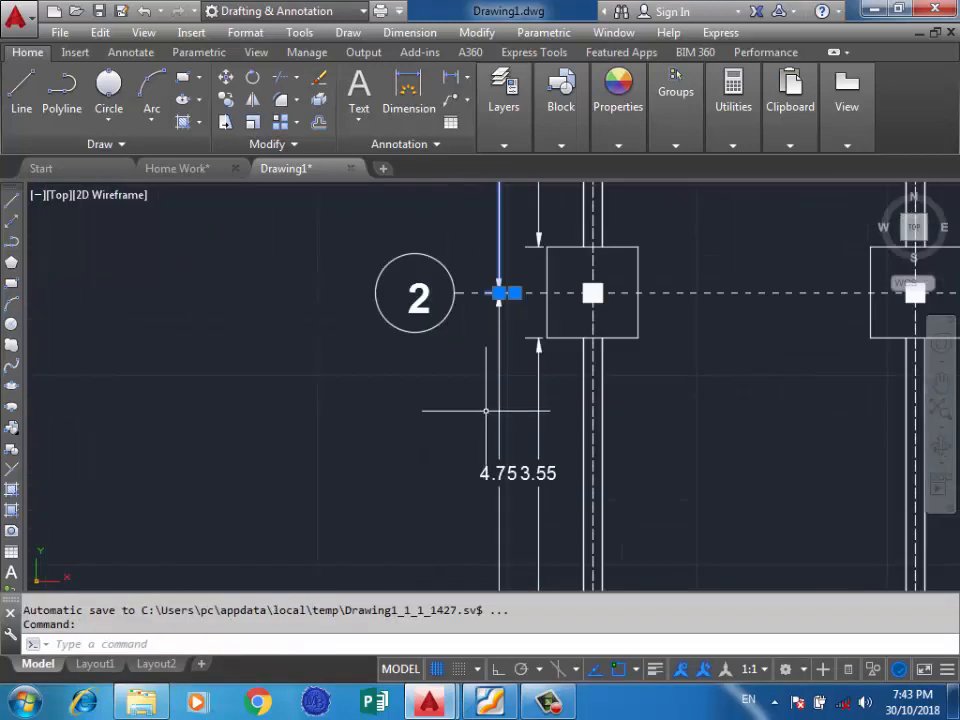
{"action": "left_click", "coordinate": [512, 390]}
{"action": "scroll", "coordinate": [513, 265], "scroll_direction": "down", "scroll_amount": 3}
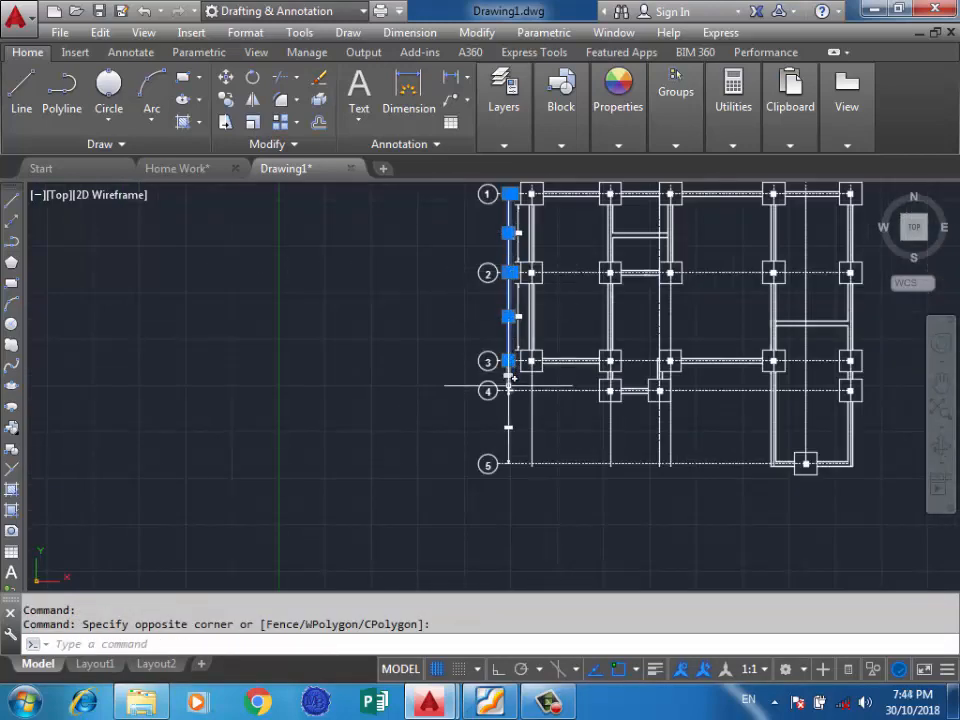
{"action": "scroll", "coordinate": [509, 386], "scroll_direction": "up", "scroll_amount": 5}
{"action": "scroll", "coordinate": [538, 268], "scroll_direction": "down", "scroll_amount": 3}
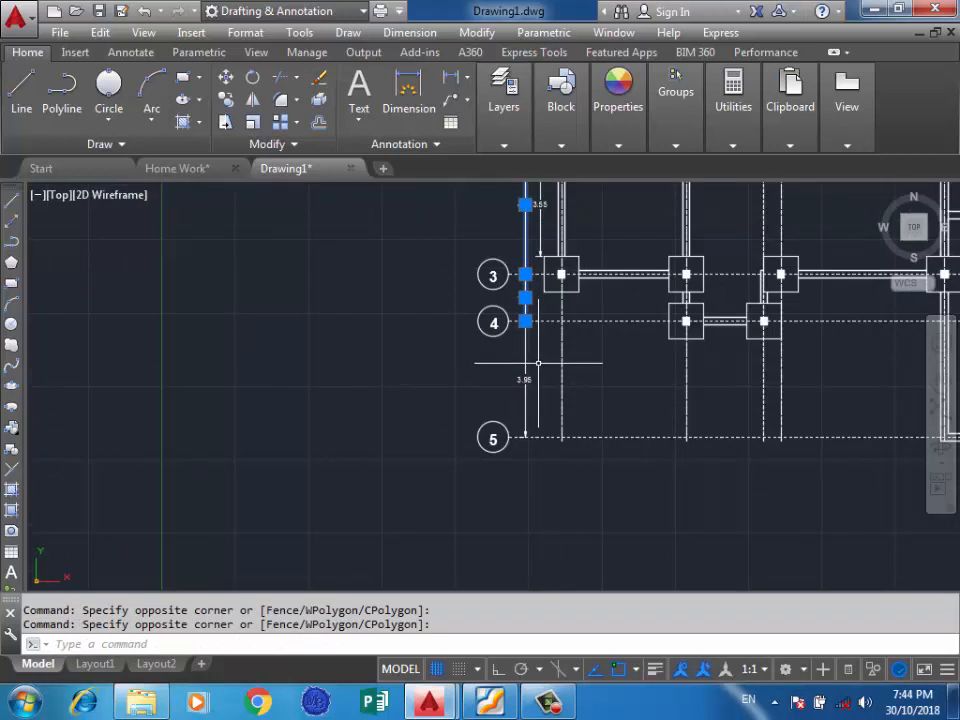
{"action": "left_click", "coordinate": [499, 374]}
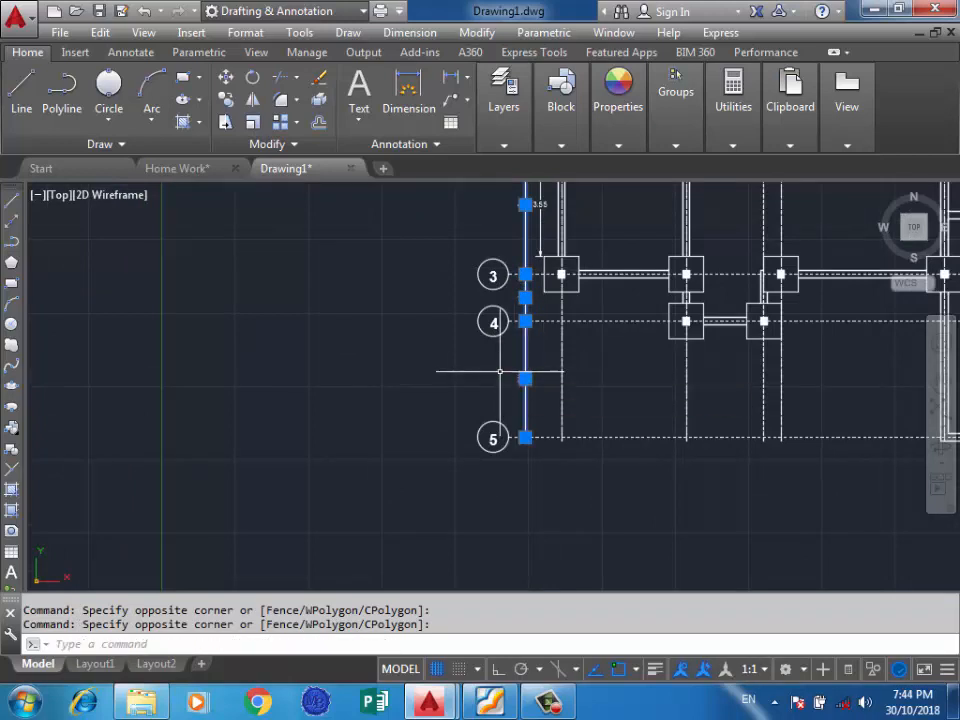
{"action": "type", "text": "m"}
{"action": "key", "text": "Return"}
{"action": "scroll", "coordinate": [530, 290], "scroll_direction": "up", "scroll_amount": 4}
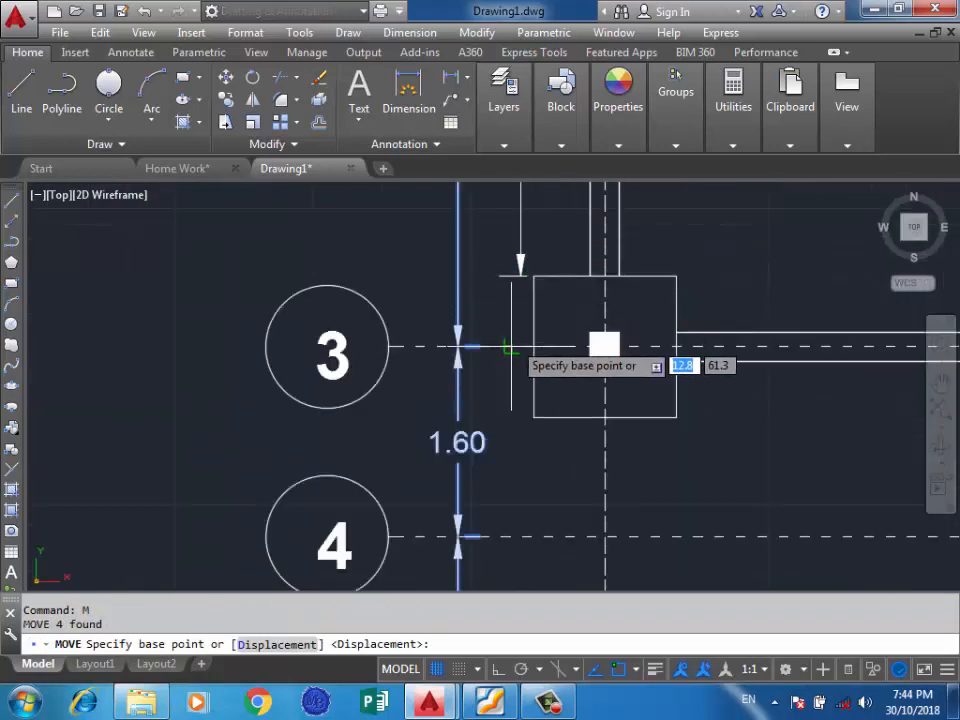
{"action": "left_click", "coordinate": [509, 347]}
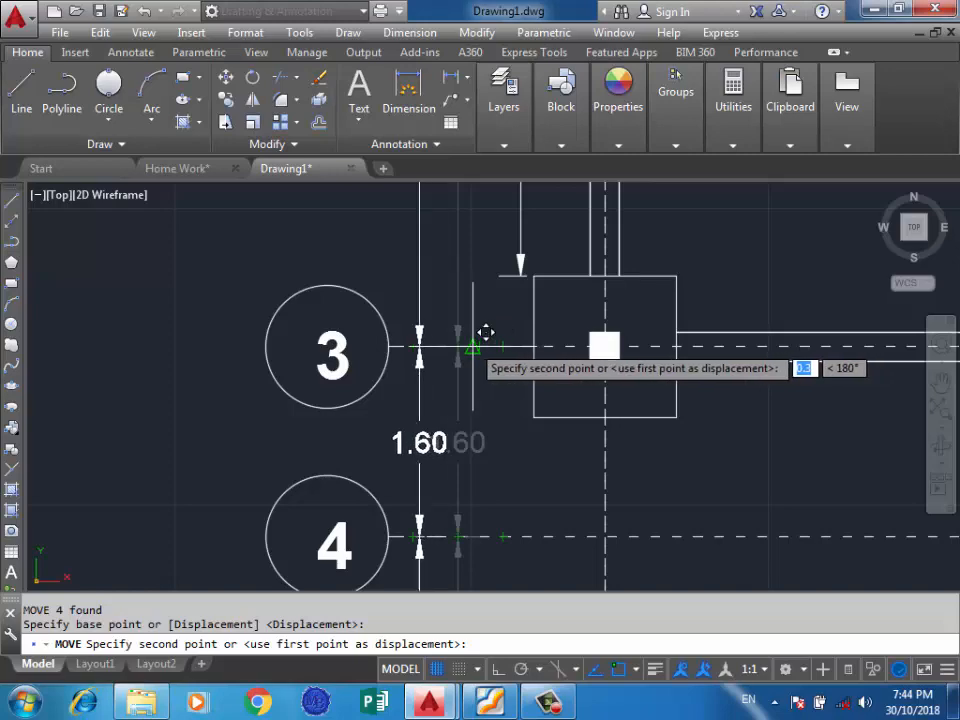
{"action": "left_click", "coordinate": [472, 344]}
{"action": "key", "text": "Escape"}
{"action": "scroll", "coordinate": [414, 314], "scroll_direction": "down", "scroll_amount": 5}
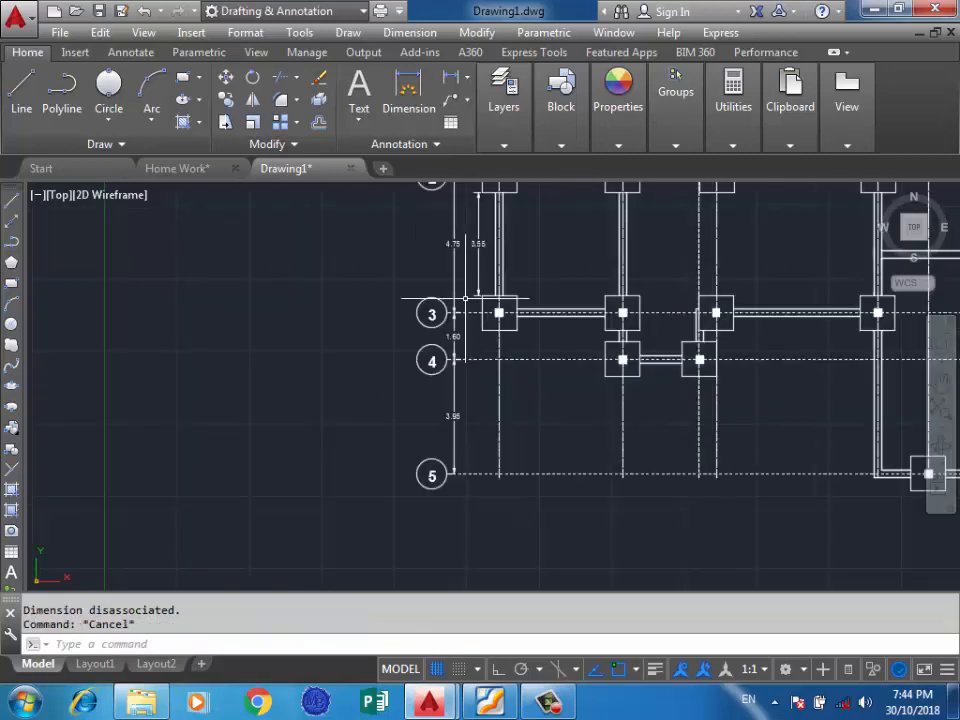
{"action": "scroll", "coordinate": [530, 305], "scroll_direction": "up", "scroll_amount": 7}
{"action": "type", "text": "m"}
{"action": "key", "text": "Return"}
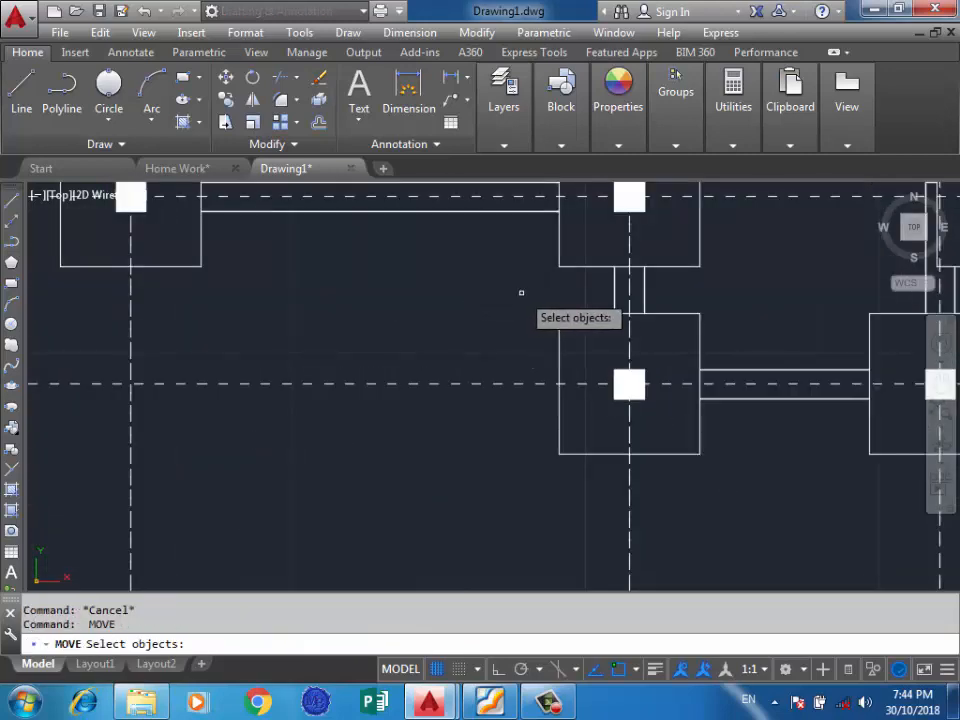
{"action": "key", "text": "Escape"}
Step: Add a vertical linear dimension for the clear gap between the axis 3 and axis 4 squares on axis B
{"action": "left_click", "coordinate": [408, 95]}
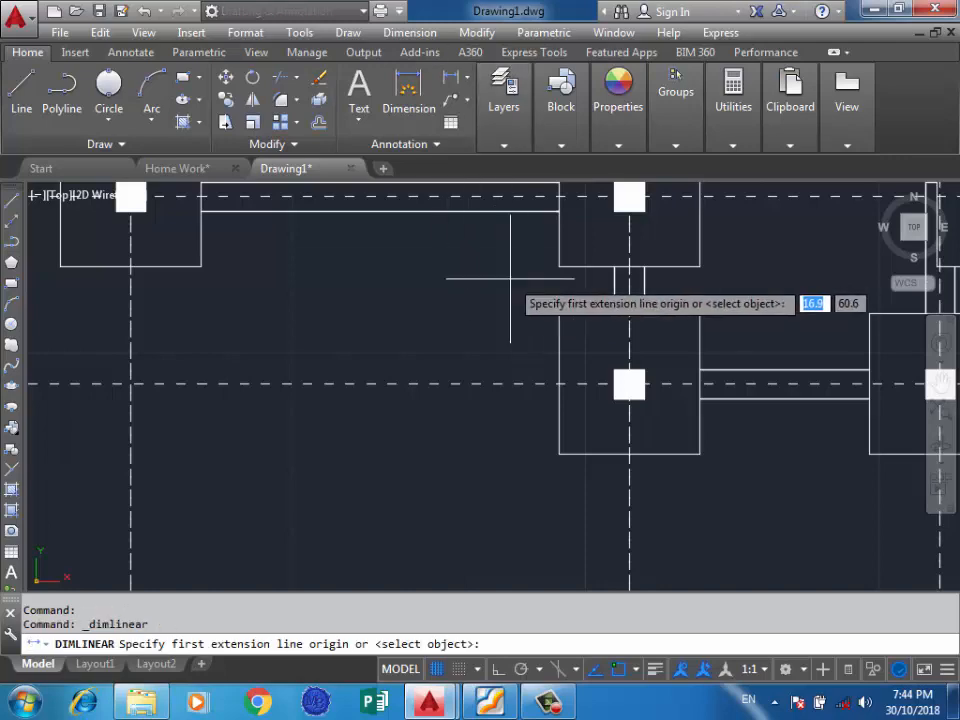
{"action": "left_click", "coordinate": [559, 266]}
{"action": "left_click", "coordinate": [559, 314]}
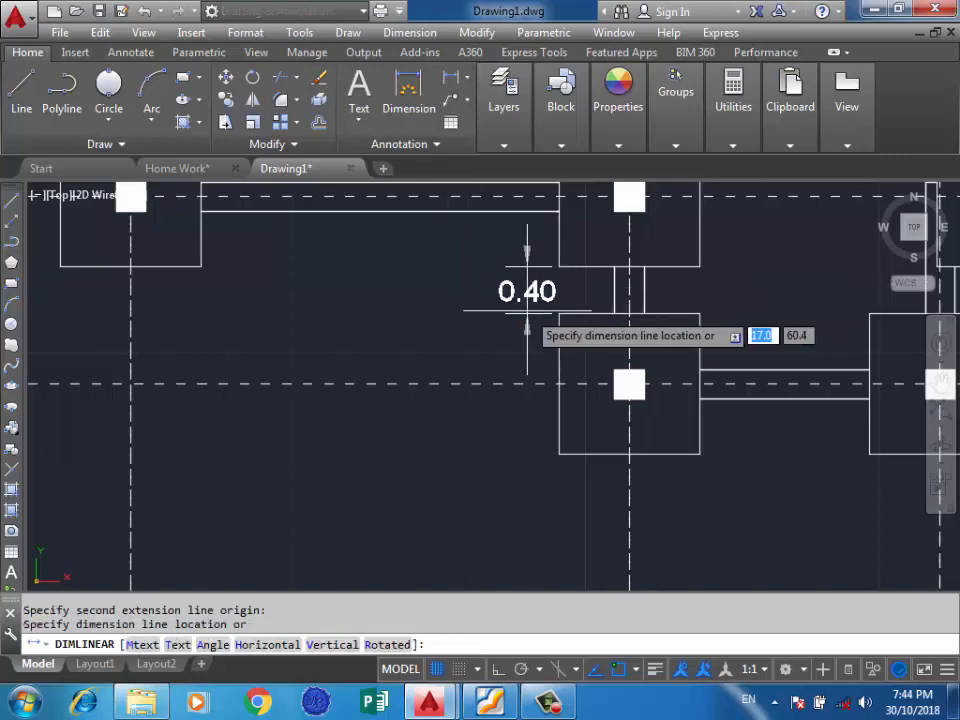
{"action": "left_click", "coordinate": [524, 285]}
{"action": "scroll", "coordinate": [511, 251], "scroll_direction": "down", "scroll_amount": 3}
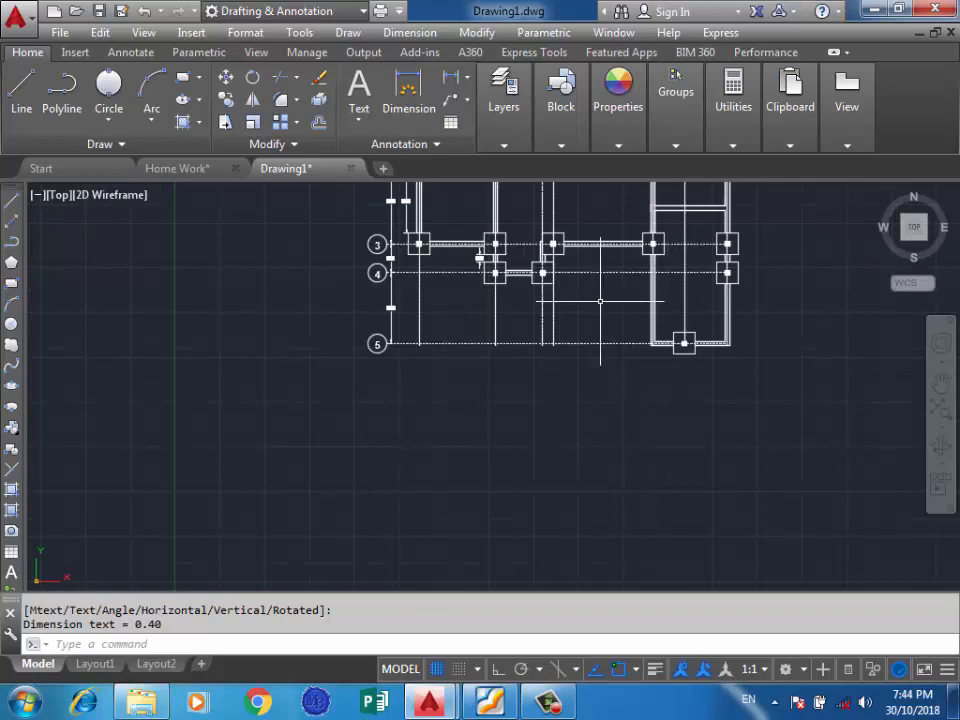
Step: Examine the plan copy with the squares for the placement and completeness of its gap dimensions
{"action": "scroll", "coordinate": [596, 300], "scroll_direction": "up", "scroll_amount": 2}
{"action": "scroll", "coordinate": [553, 289], "scroll_direction": "up", "scroll_amount": 2}
{"action": "scroll", "coordinate": [558, 292], "scroll_direction": "down", "scroll_amount": 2}
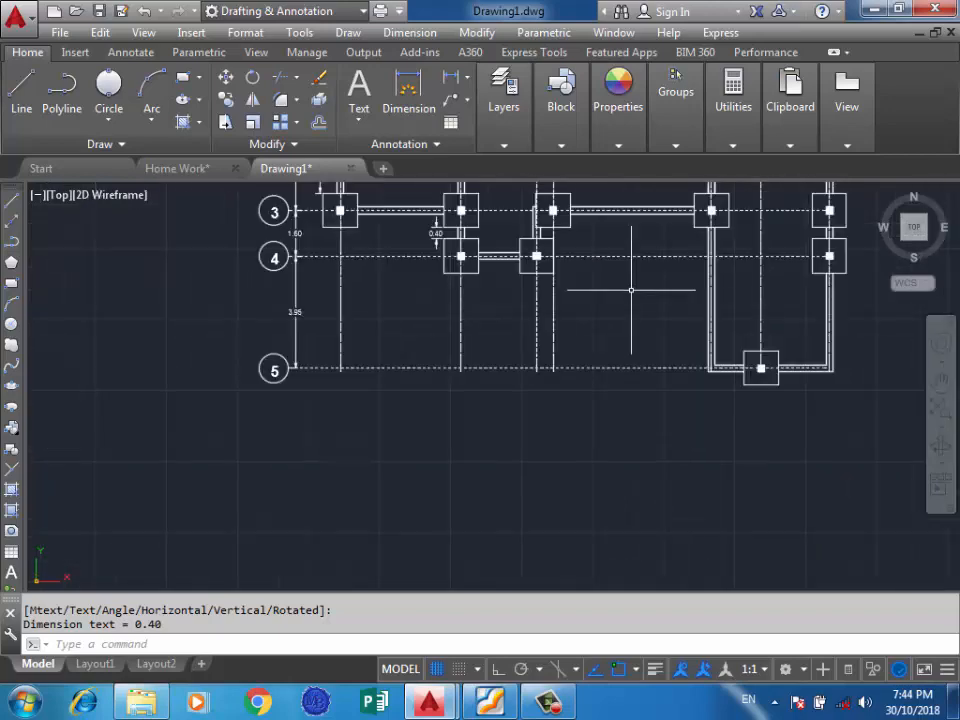
{"action": "scroll", "coordinate": [570, 441], "scroll_direction": "down", "scroll_amount": 3}
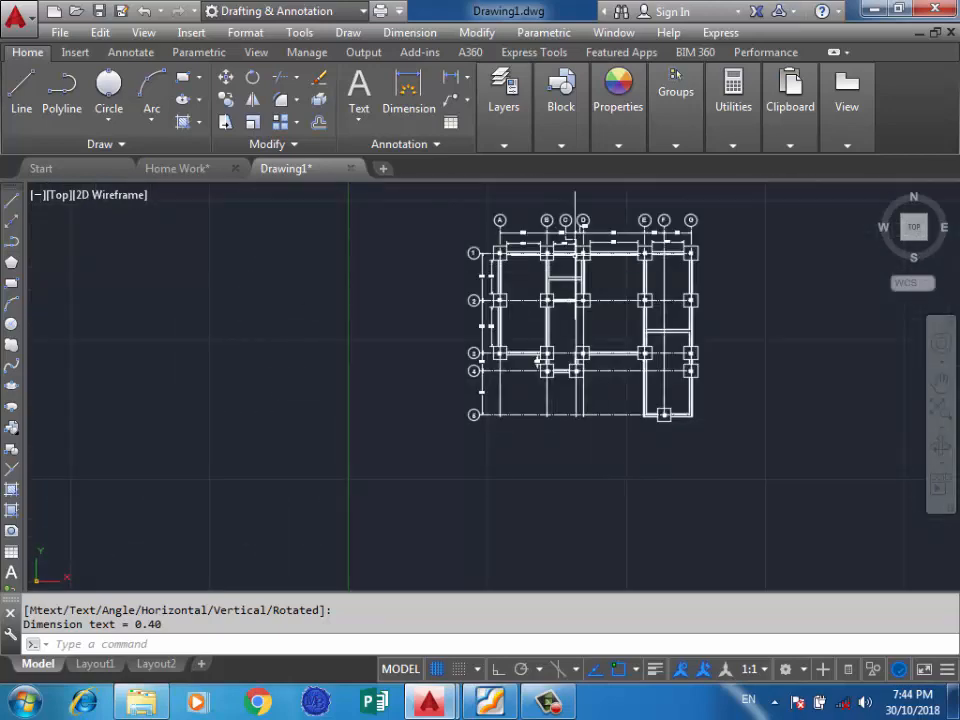
{"action": "scroll", "coordinate": [578, 251], "scroll_direction": "up", "scroll_amount": 4}
{"action": "scroll", "coordinate": [491, 287], "scroll_direction": "down", "scroll_amount": 4}
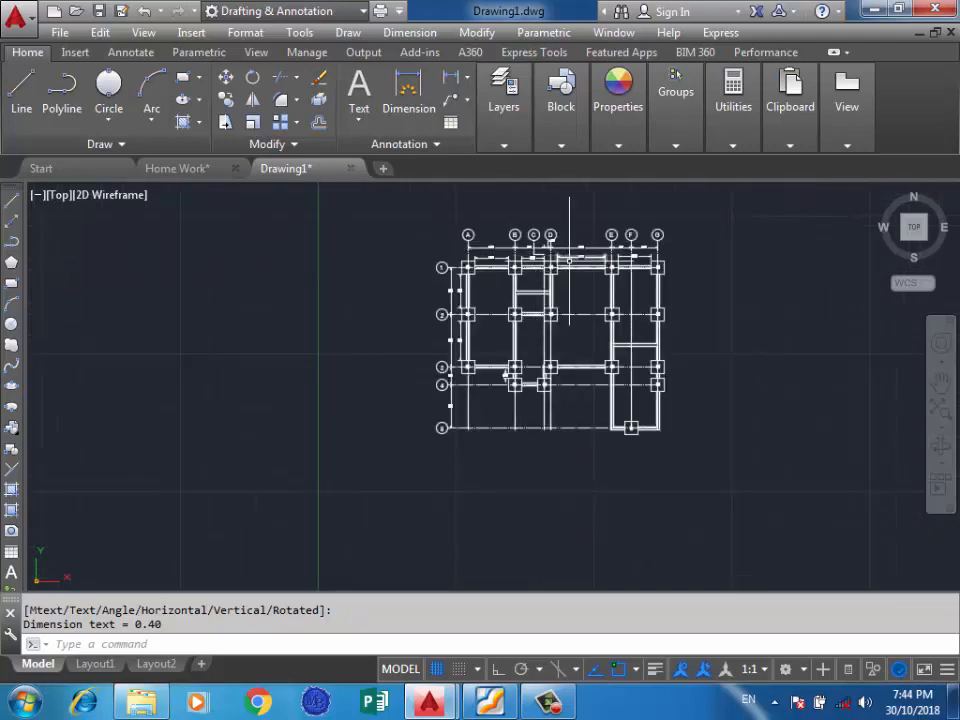
{"action": "scroll", "coordinate": [560, 280], "scroll_direction": "up", "scroll_amount": 5}
{"action": "scroll", "coordinate": [583, 281], "scroll_direction": "down", "scroll_amount": 2}
{"action": "scroll", "coordinate": [583, 281], "scroll_direction": "down", "scroll_amount": 6}
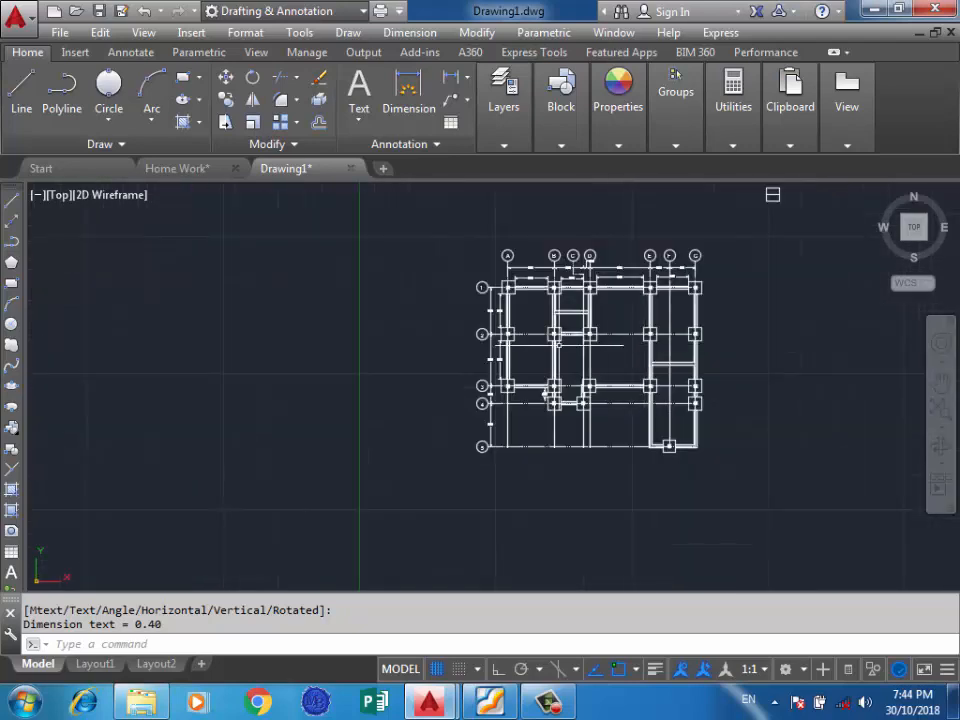
Step: Start an Area measurement for the hatched building outline
{"action": "scroll", "coordinate": [720, 263], "scroll_direction": "down", "scroll_amount": 4}
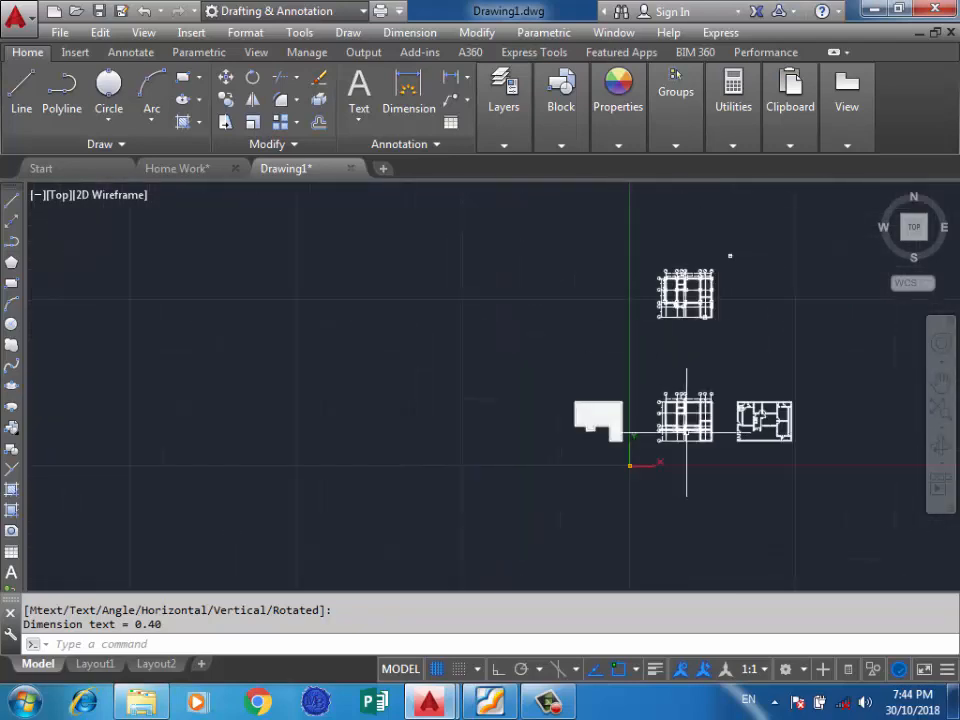
{"action": "scroll", "coordinate": [688, 430], "scroll_direction": "up", "scroll_amount": 6}
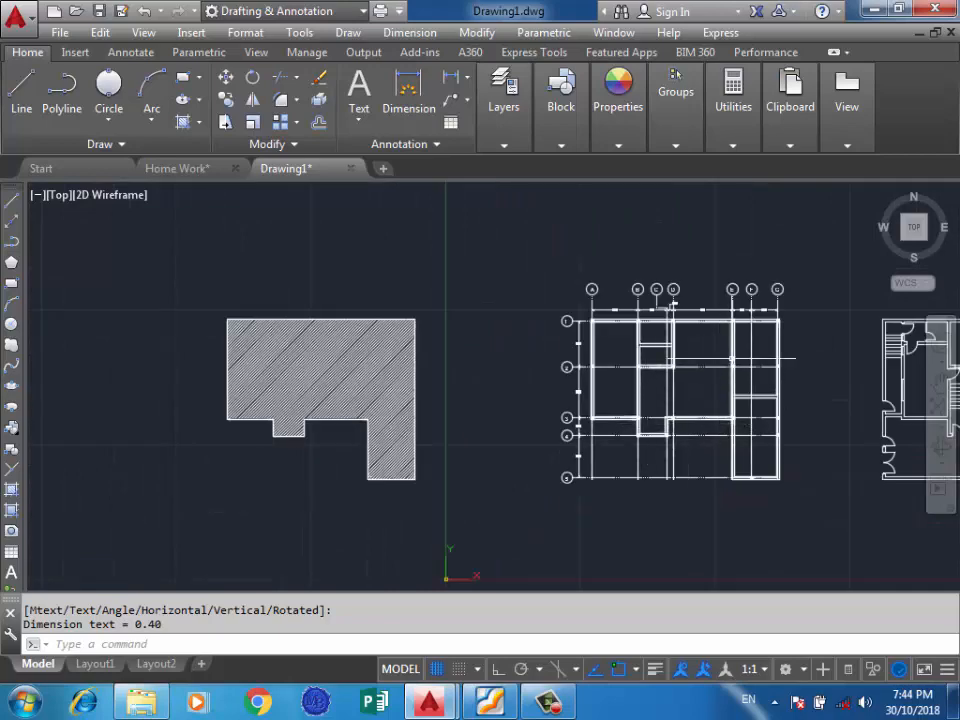
{"action": "scroll", "coordinate": [496, 360], "scroll_direction": "down", "scroll_amount": 2}
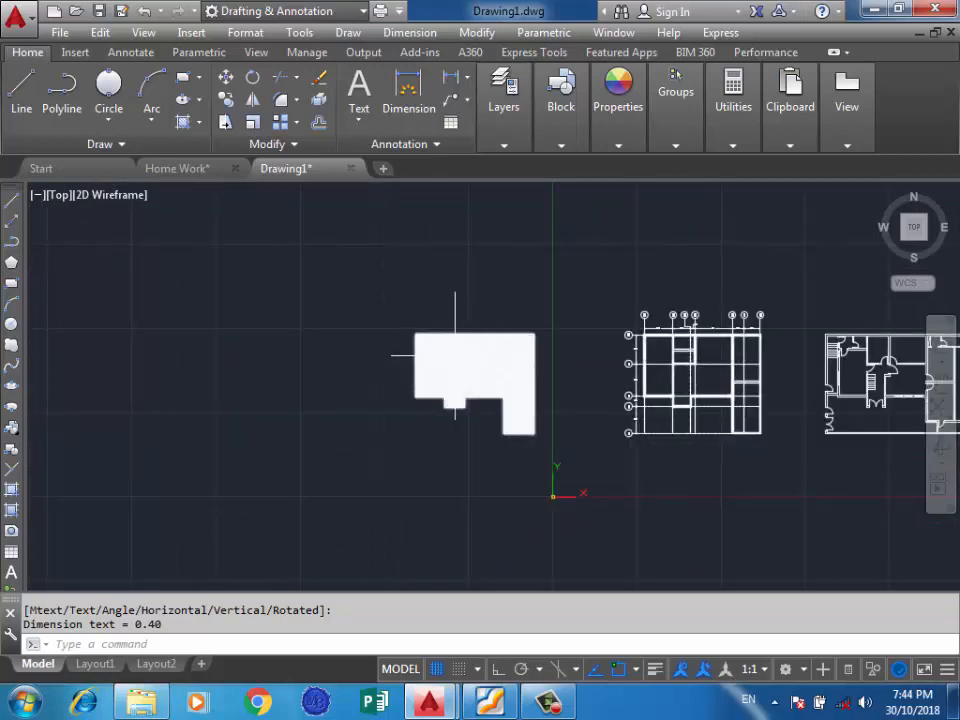
{"action": "scroll", "coordinate": [472, 365], "scroll_direction": "up", "scroll_amount": 4}
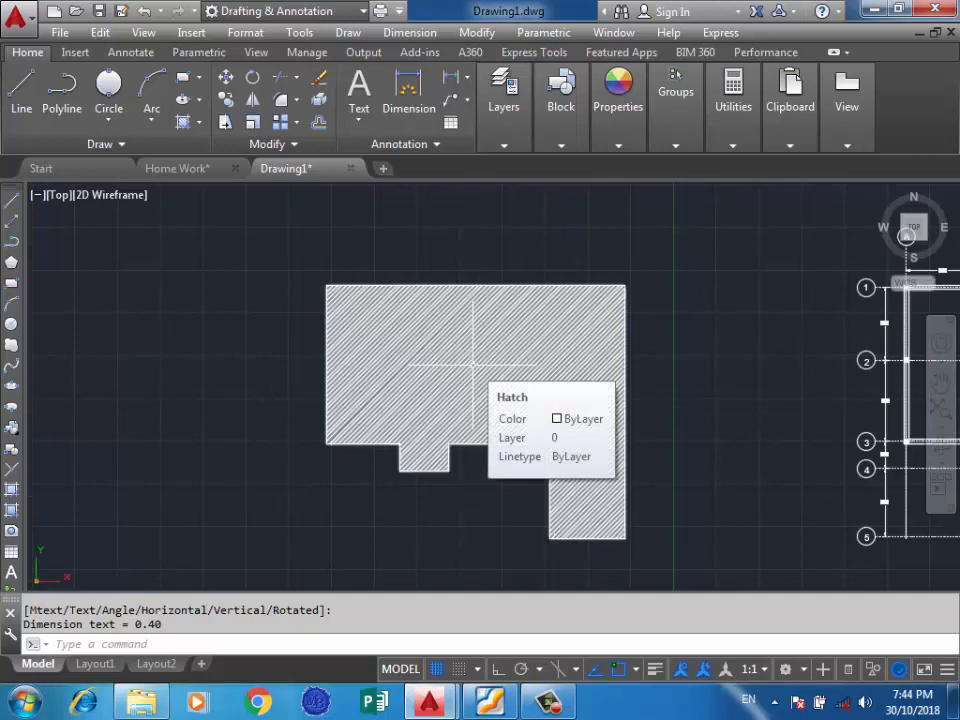
{"action": "scroll", "coordinate": [472, 365], "scroll_direction": "down", "scroll_amount": 2}
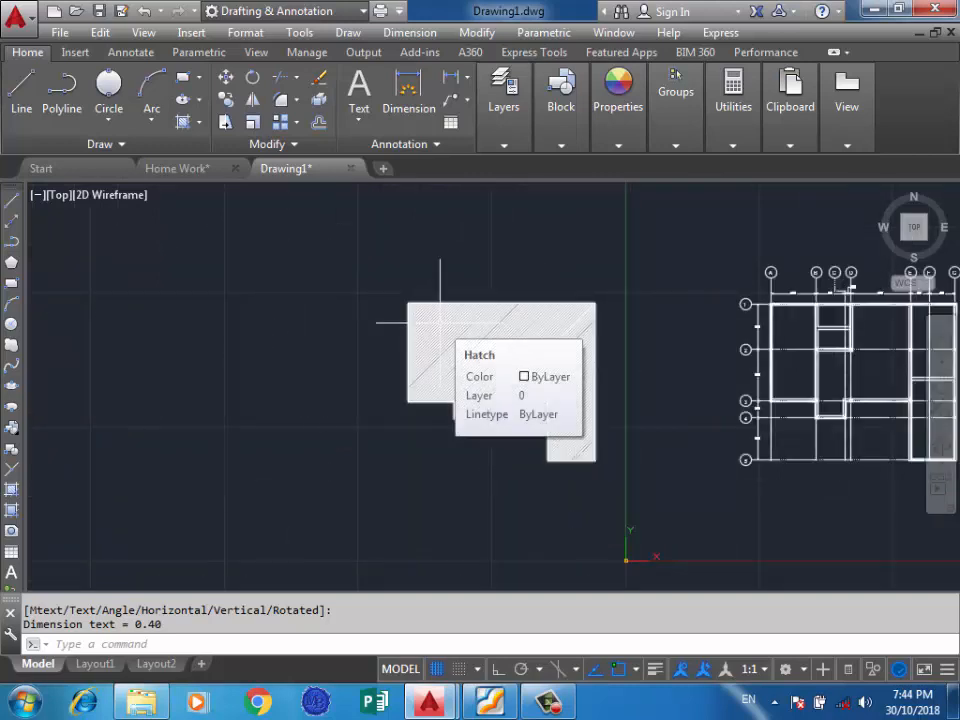
{"action": "left_click", "coordinate": [299, 32]}
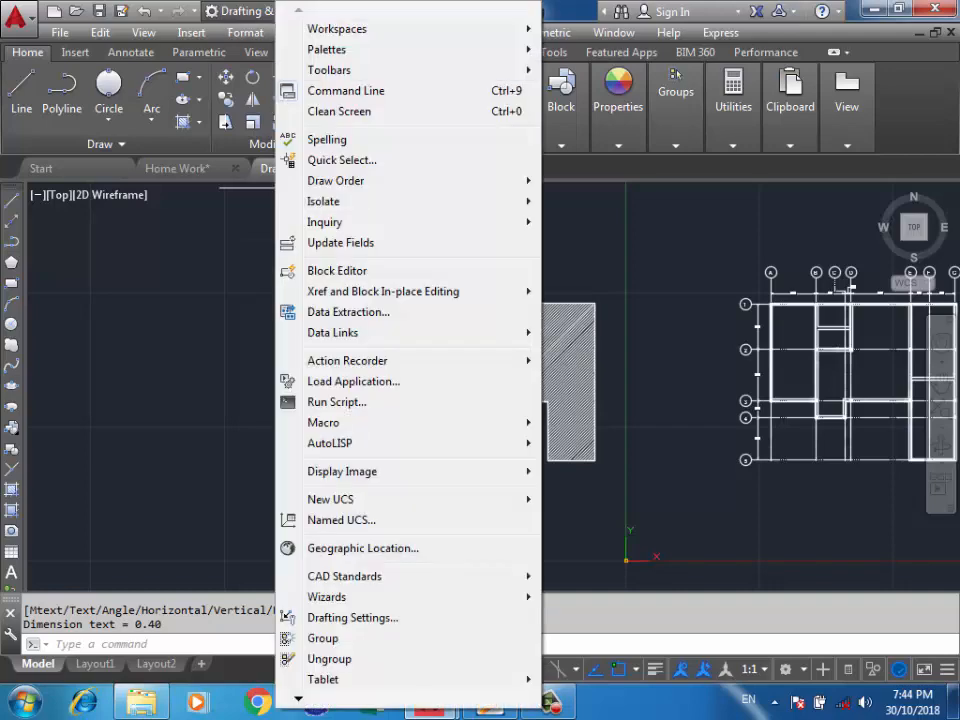
{"action": "mouse_move", "coordinate": [420, 222]}
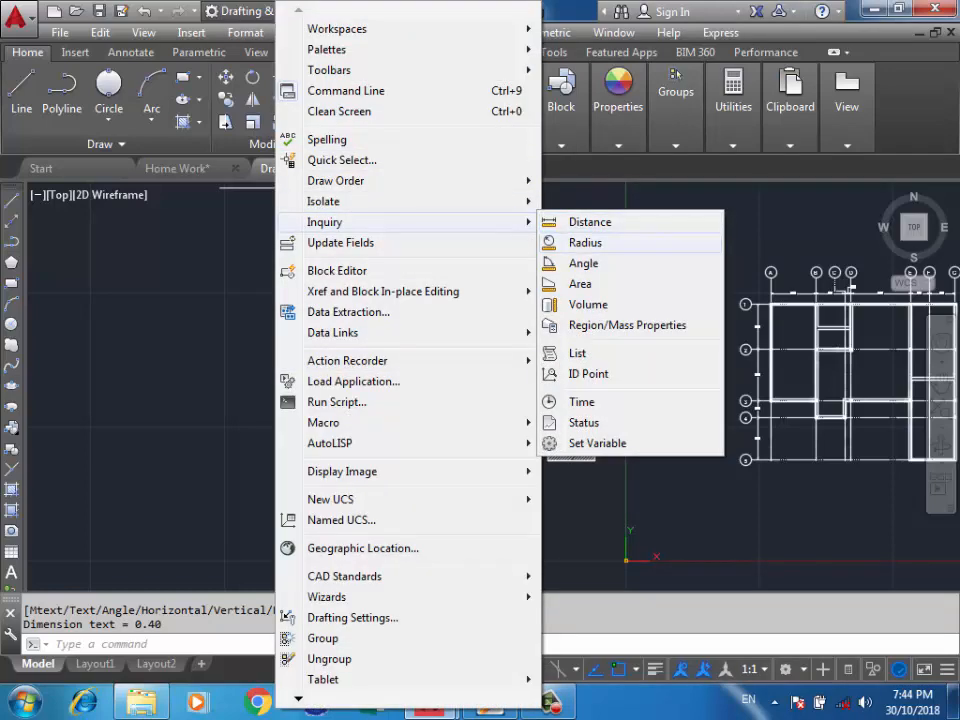
{"action": "left_click", "coordinate": [584, 263]}
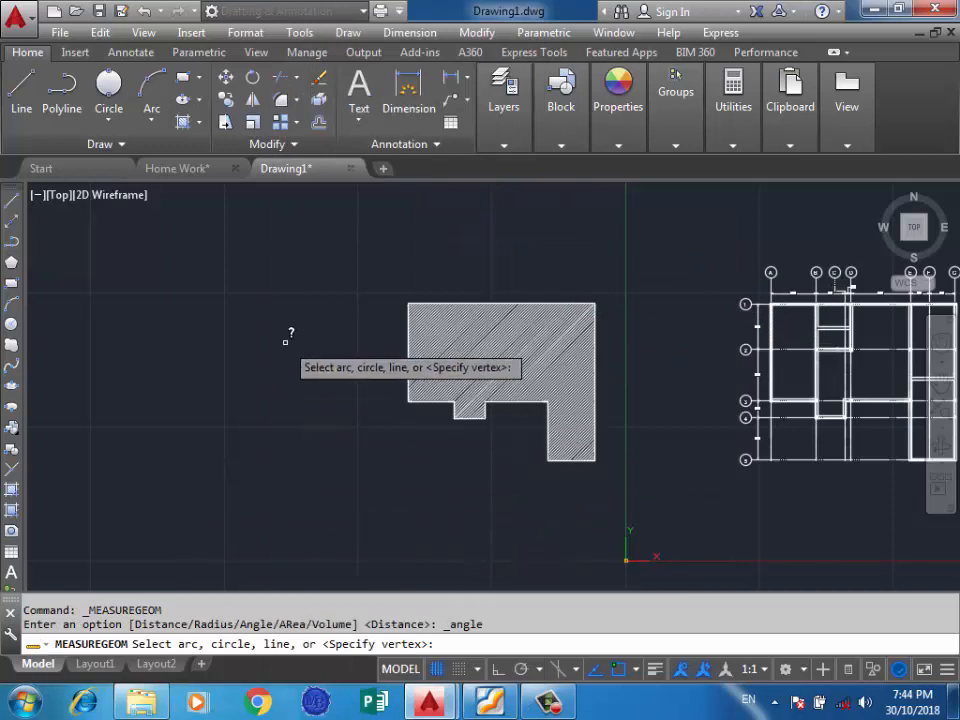
{"action": "key", "text": "Return"}
{"action": "key", "text": "Return"}
{"action": "key", "text": "Down"}
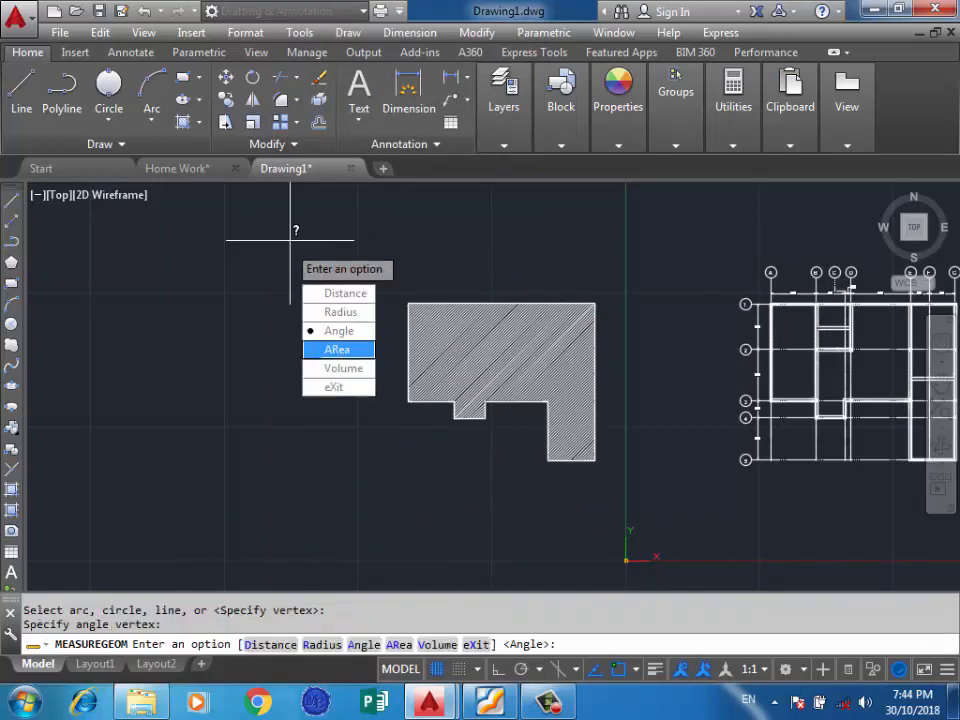
{"action": "key", "text": "Return"}
Step: Trace the area boundary from the outline's upper right corner along its upper and left edges and around the small projecting bay
{"action": "left_click", "coordinate": [594, 301]}
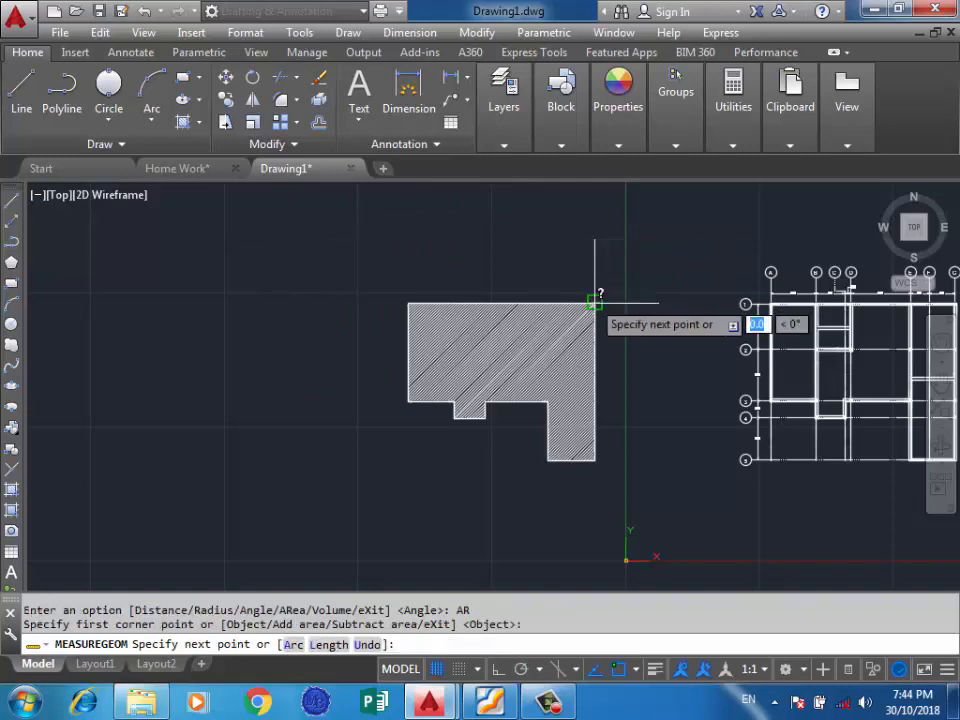
{"action": "left_click", "coordinate": [408, 301]}
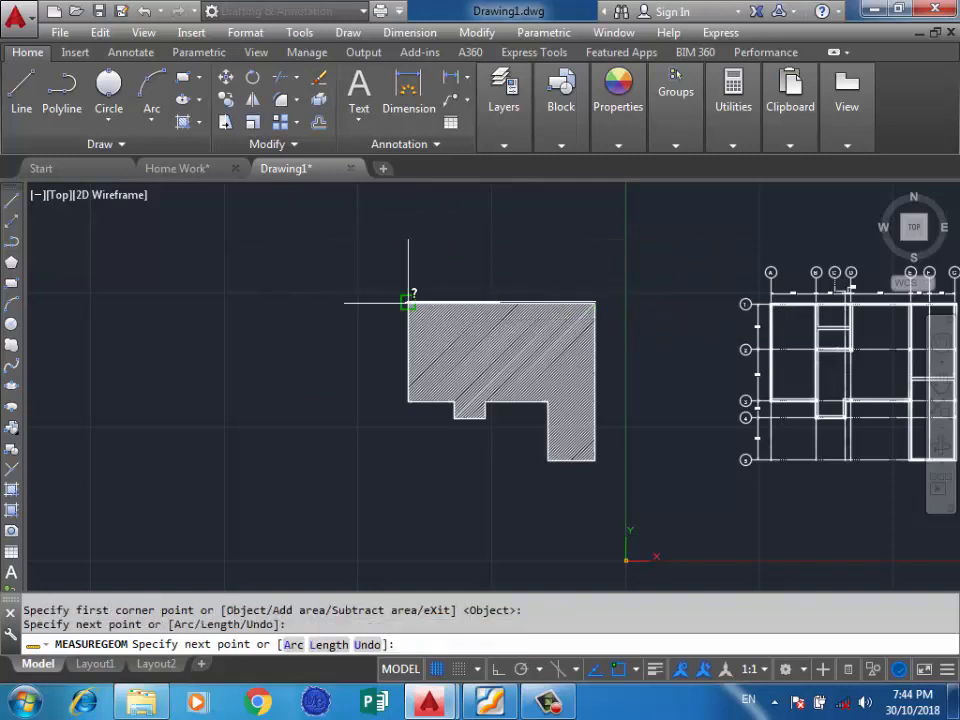
{"action": "left_click", "coordinate": [408, 401]}
{"action": "scroll", "coordinate": [448, 403], "scroll_direction": "up", "scroll_amount": 5}
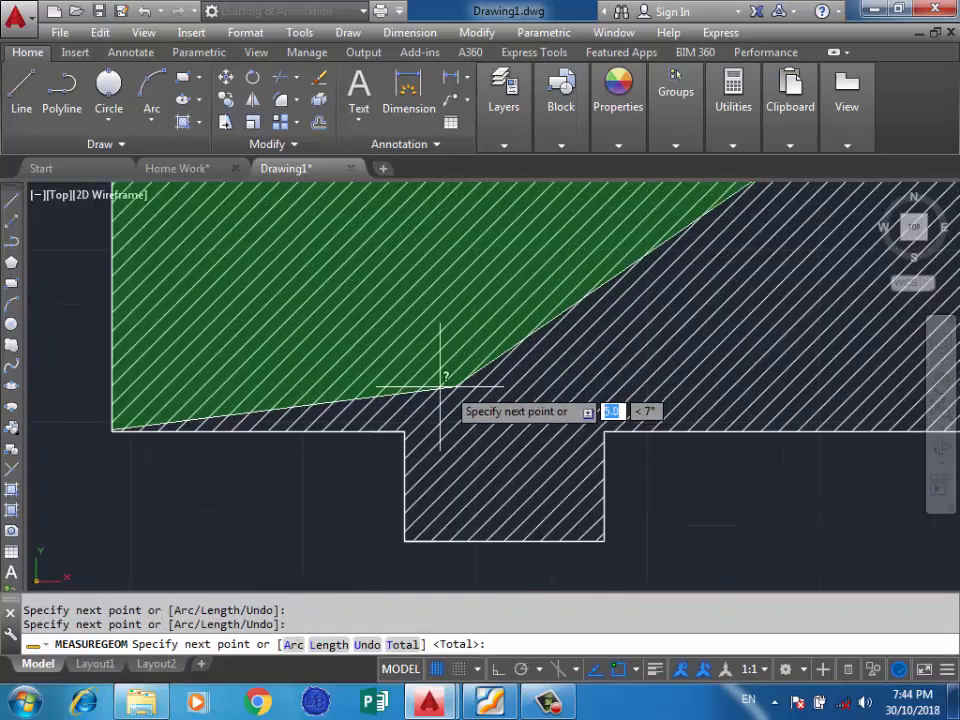
{"action": "left_click", "coordinate": [405, 432]}
{"action": "left_click", "coordinate": [405, 541]}
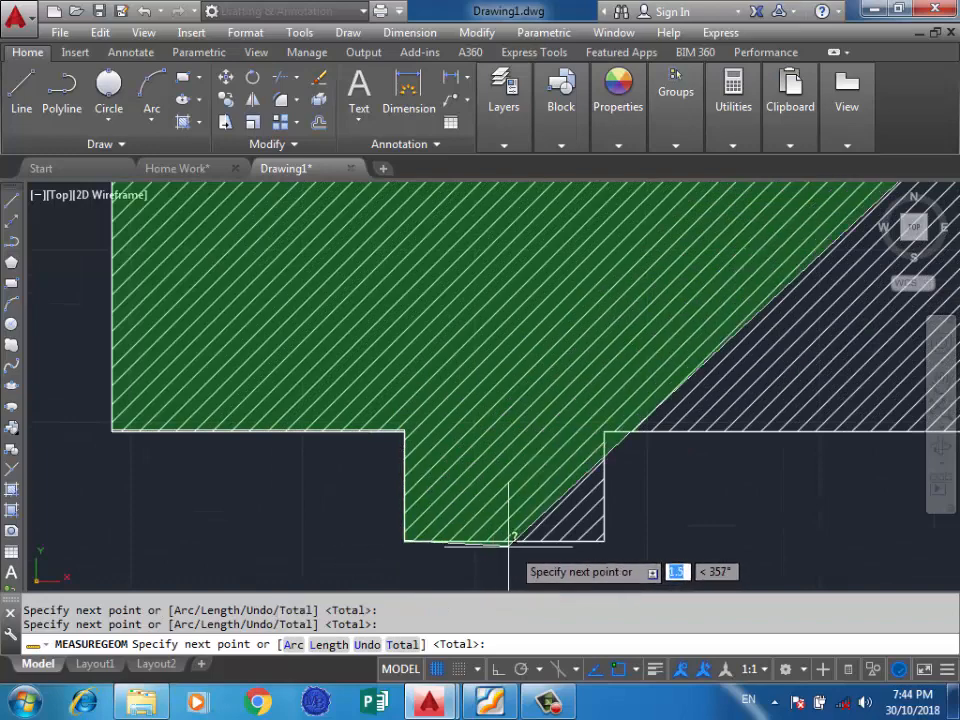
{"action": "left_click", "coordinate": [606, 541]}
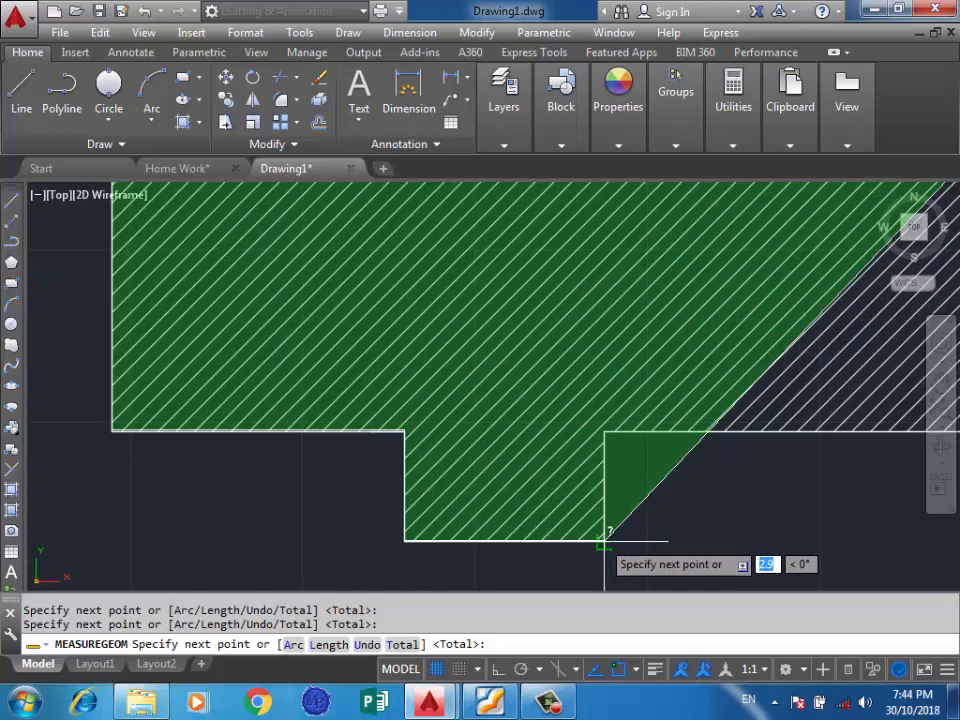
{"action": "left_click", "coordinate": [605, 432]}
Step: Trace the remaining area boundary around the outline's lower right wing, total the area and perimeter, and end the measurement
{"action": "scroll", "coordinate": [600, 370], "scroll_direction": "down", "scroll_amount": 5}
{"action": "scroll", "coordinate": [634, 364], "scroll_direction": "up", "scroll_amount": 3}
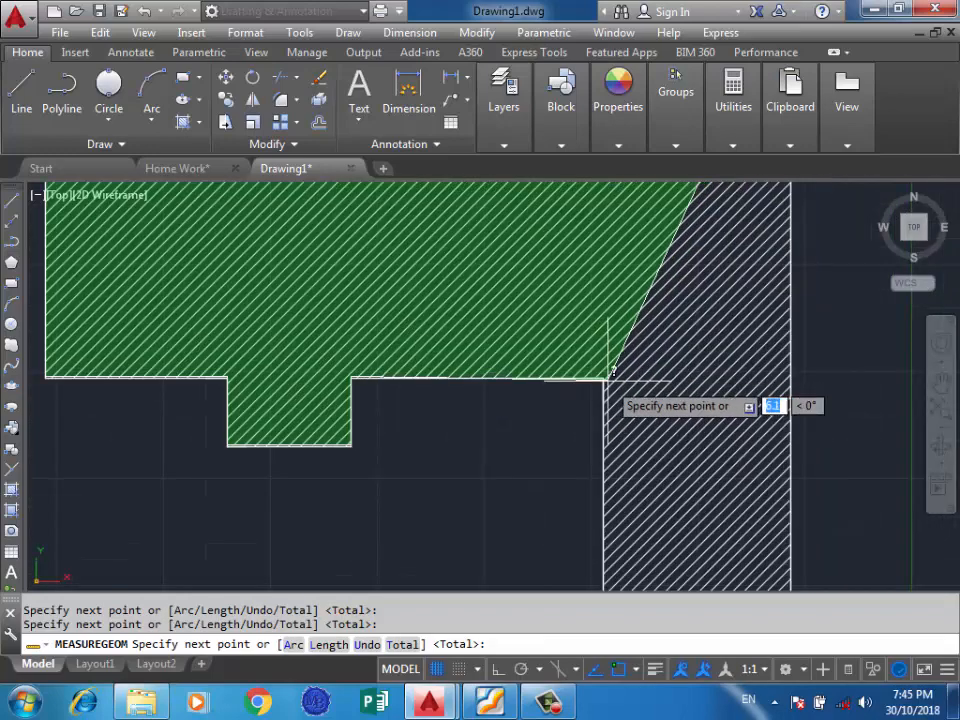
{"action": "scroll", "coordinate": [580, 345], "scroll_direction": "down", "scroll_amount": 2}
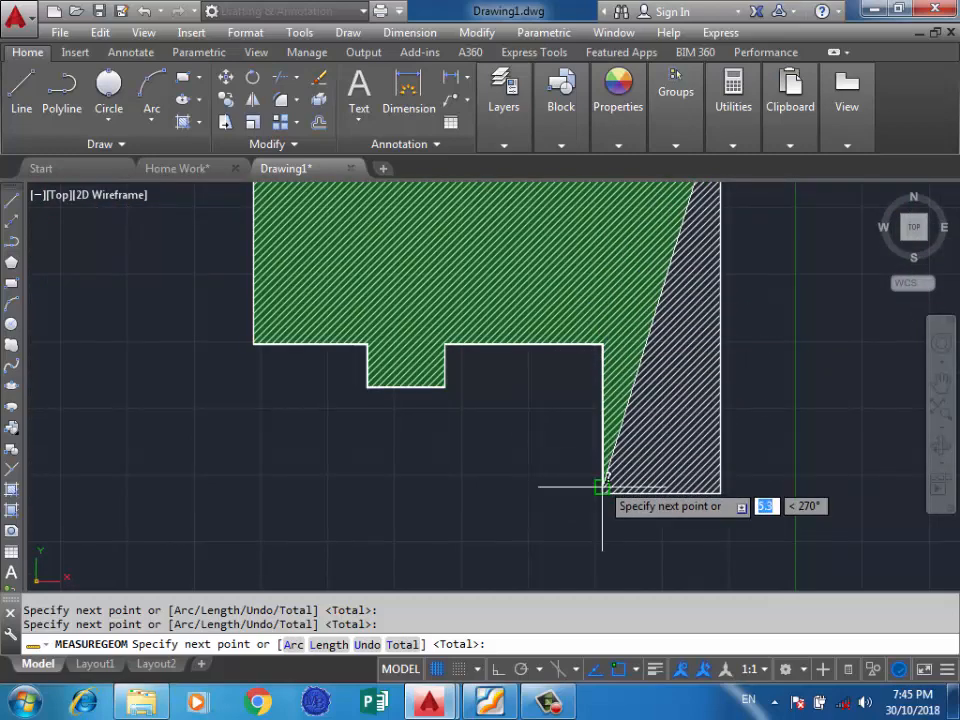
{"action": "scroll", "coordinate": [601, 487], "scroll_direction": "up", "scroll_amount": 2}
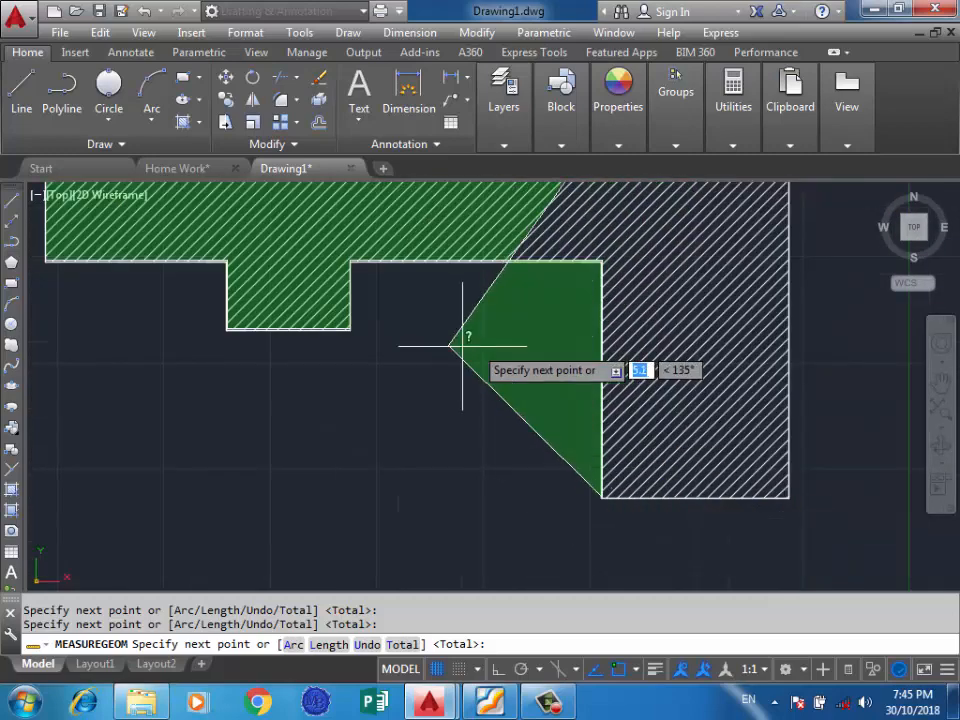
{"action": "scroll", "coordinate": [785, 505], "scroll_direction": "up", "scroll_amount": 5}
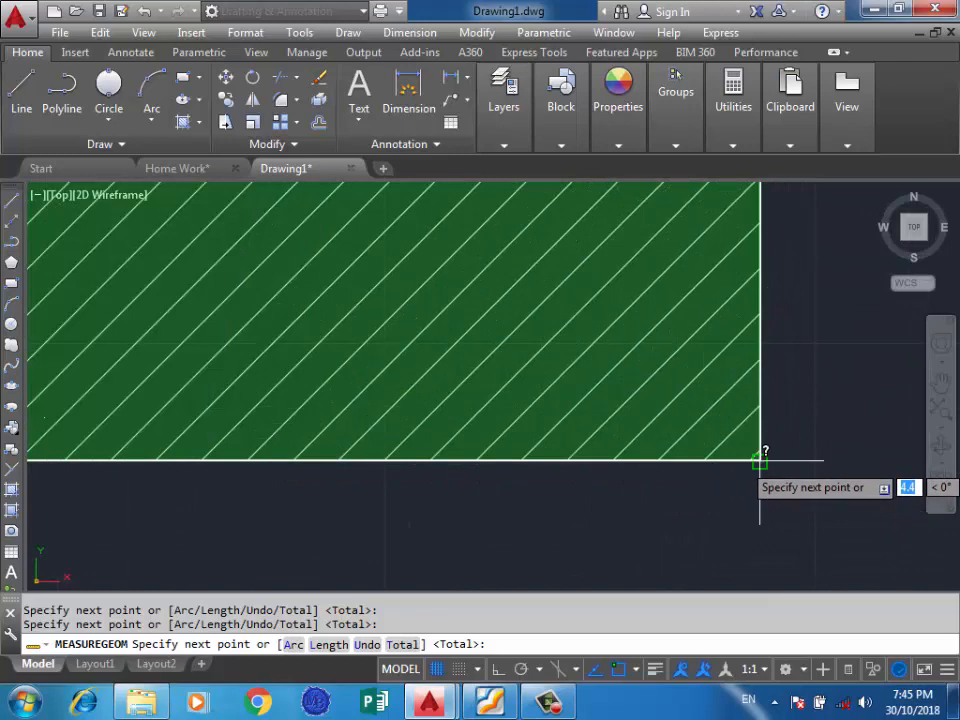
{"action": "scroll", "coordinate": [760, 460], "scroll_direction": "down", "scroll_amount": 3}
{"action": "key", "text": "Return"}
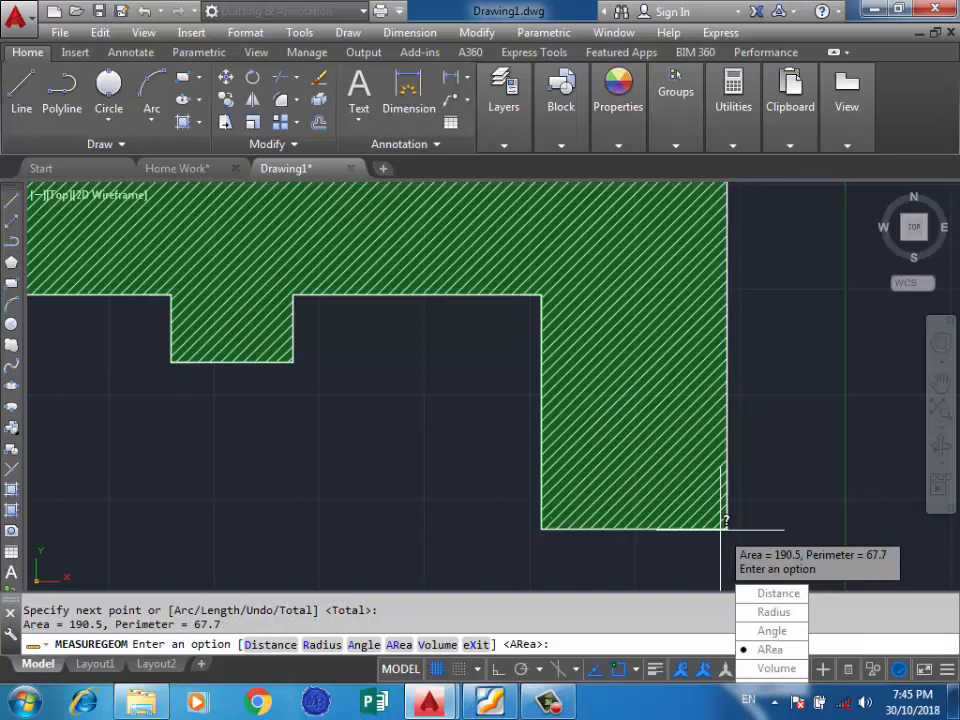
{"action": "key", "text": "Escape"}
{"action": "scroll", "coordinate": [396, 567], "scroll_direction": "down", "scroll_amount": 4}
{"action": "scroll", "coordinate": [413, 547], "scroll_direction": "up", "scroll_amount": 2}
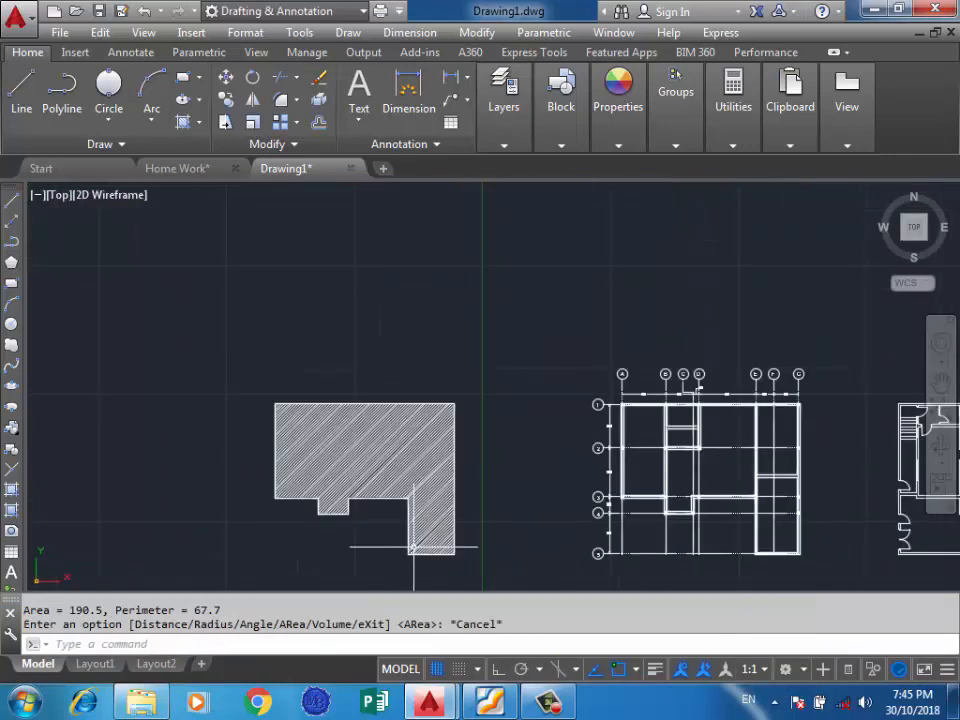
{"action": "scroll", "coordinate": [425, 542], "scroll_direction": "up", "scroll_amount": 4}
{"action": "scroll", "coordinate": [482, 401], "scroll_direction": "down", "scroll_amount": 4}
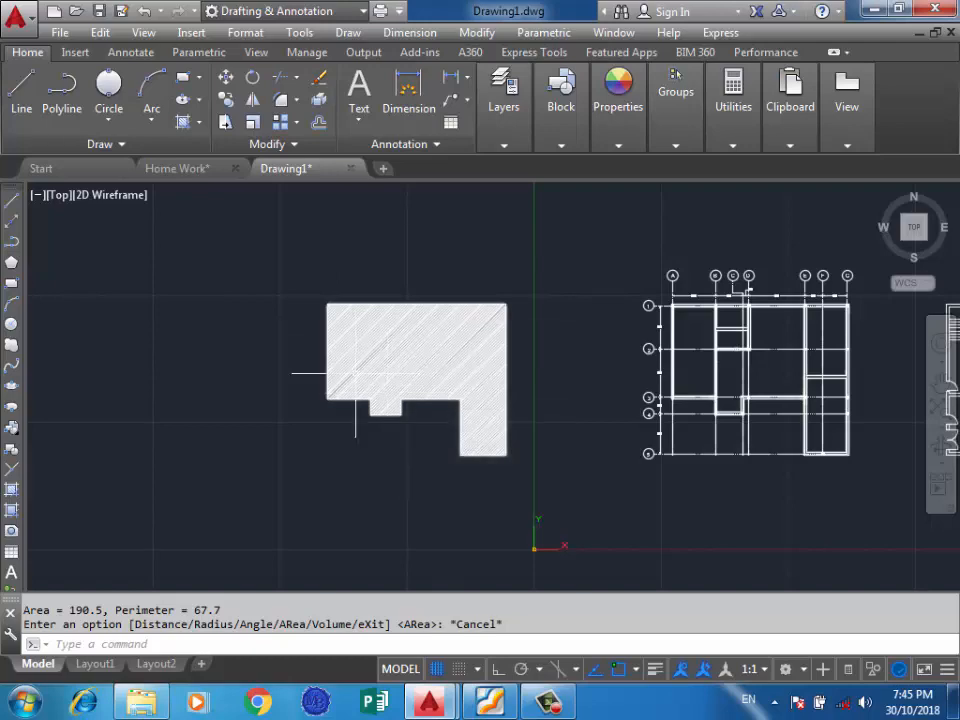
{"action": "scroll", "coordinate": [421, 340], "scroll_direction": "up", "scroll_amount": 4}
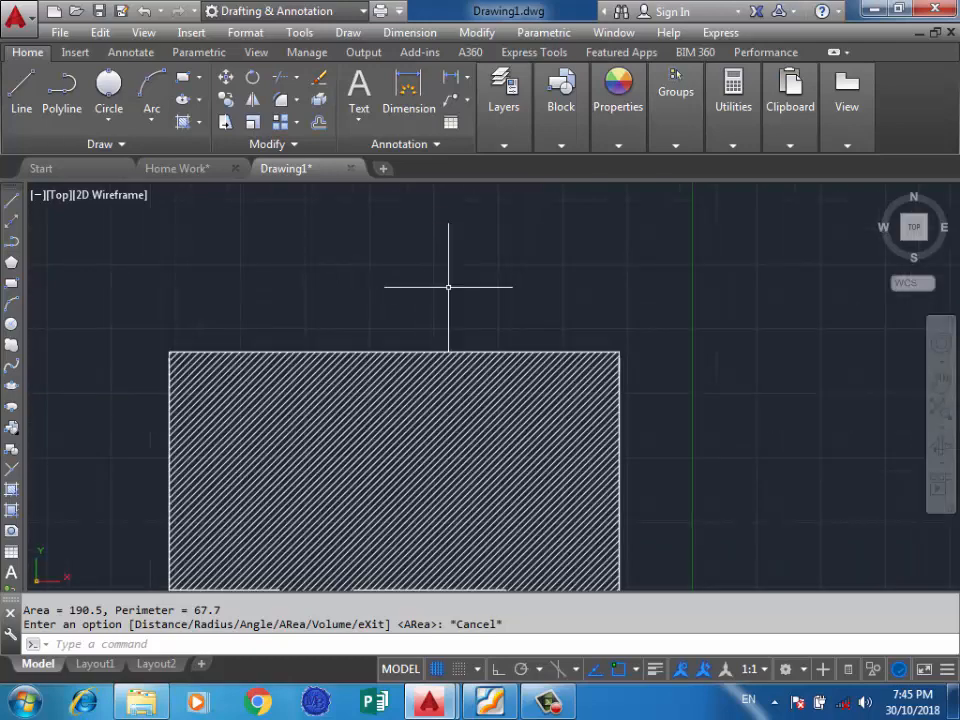
{"action": "scroll", "coordinate": [448, 285], "scroll_direction": "down", "scroll_amount": 2}
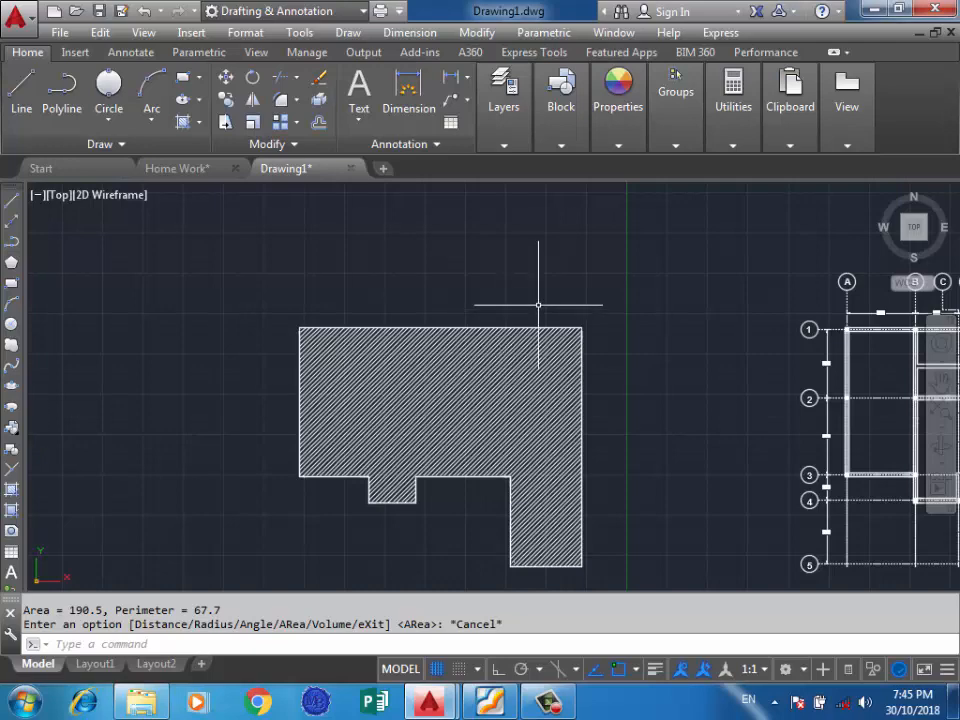
{"action": "scroll", "coordinate": [538, 305], "scroll_direction": "up", "scroll_amount": 2}
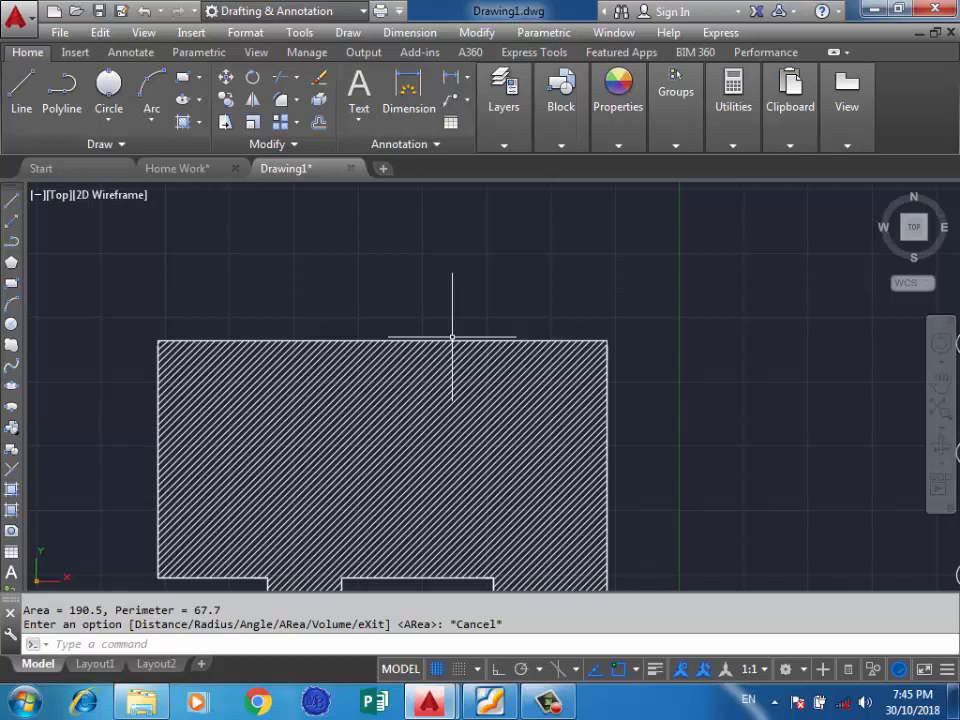
{"action": "left_click", "coordinate": [510, 286]}
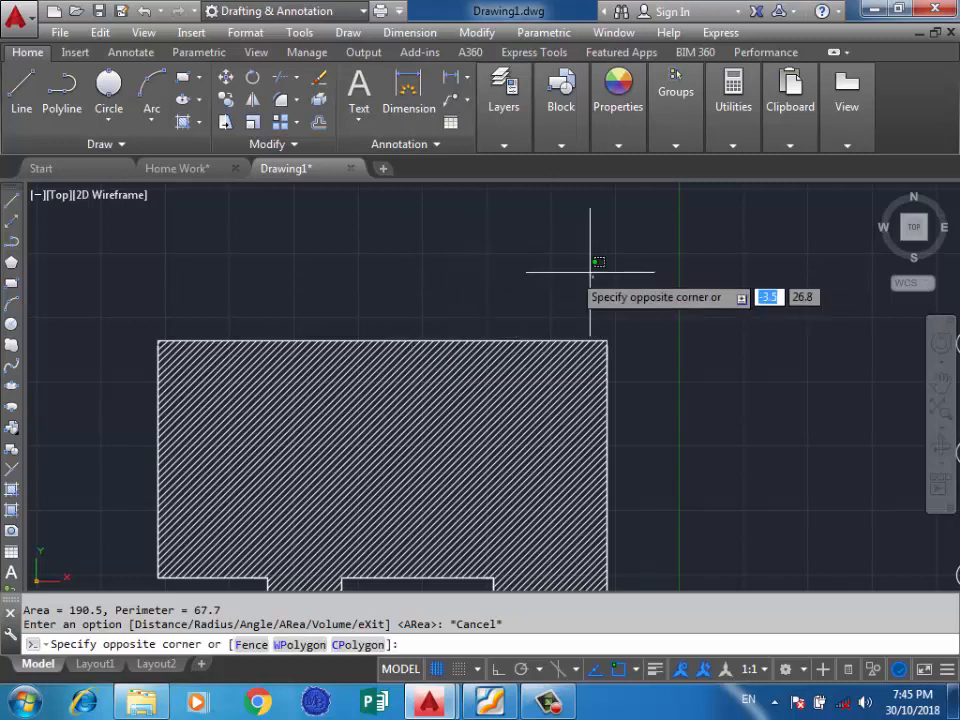
{"action": "left_click", "coordinate": [334, 288]}
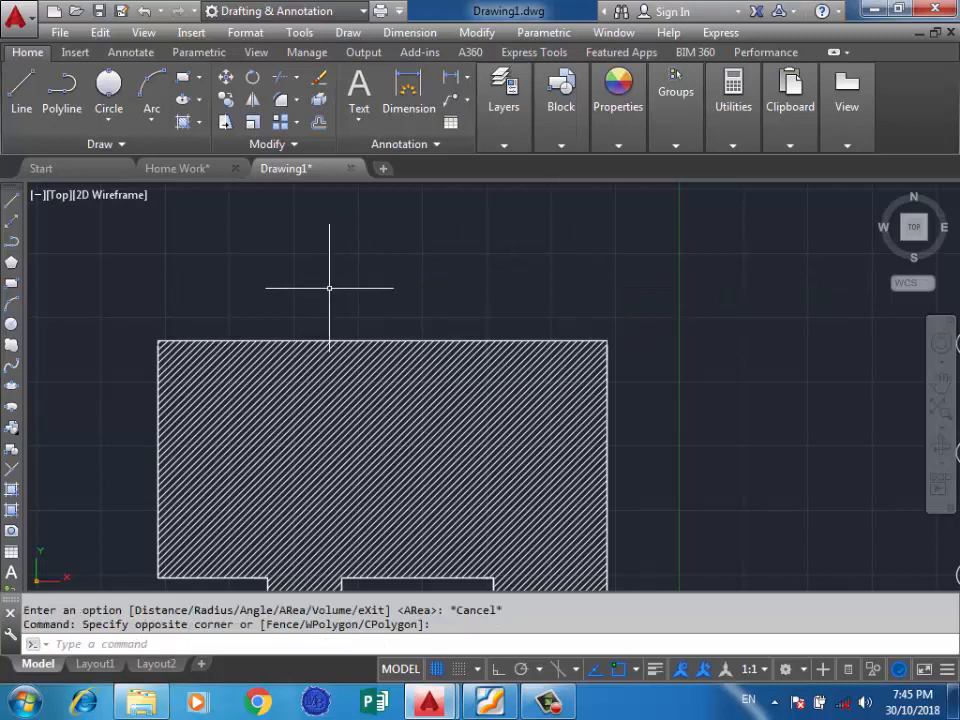
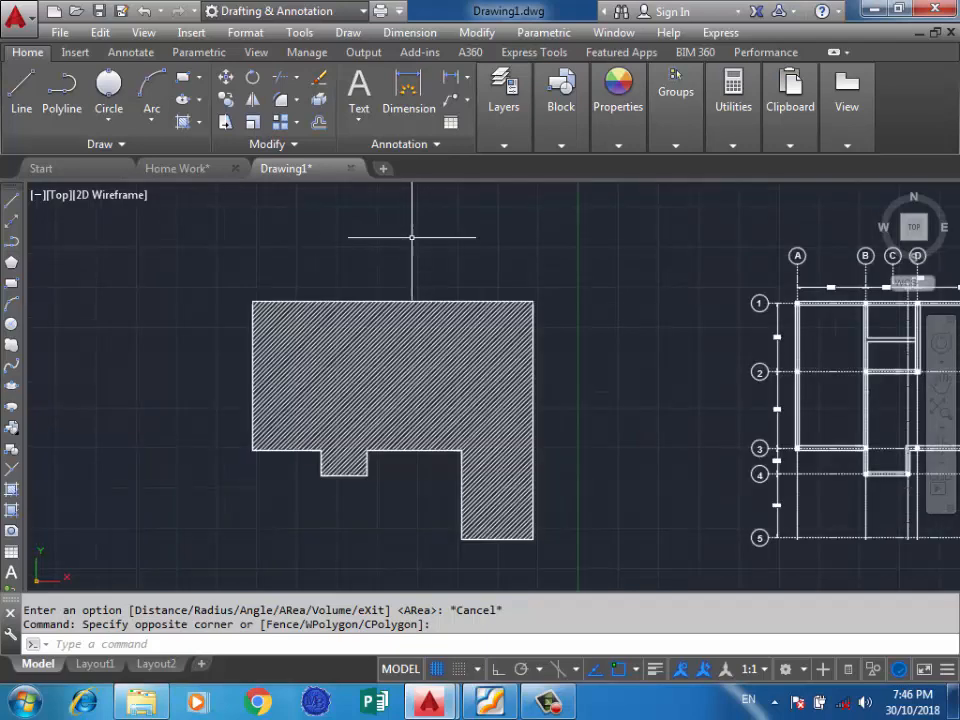
{"action": "scroll", "coordinate": [400, 248], "scroll_direction": "down", "scroll_amount": 2}
{"action": "scroll", "coordinate": [420, 247], "scroll_direction": "up", "scroll_amount": 2}
{"action": "left_click", "coordinate": [525, 241]}
{"action": "left_click", "coordinate": [384, 263]}
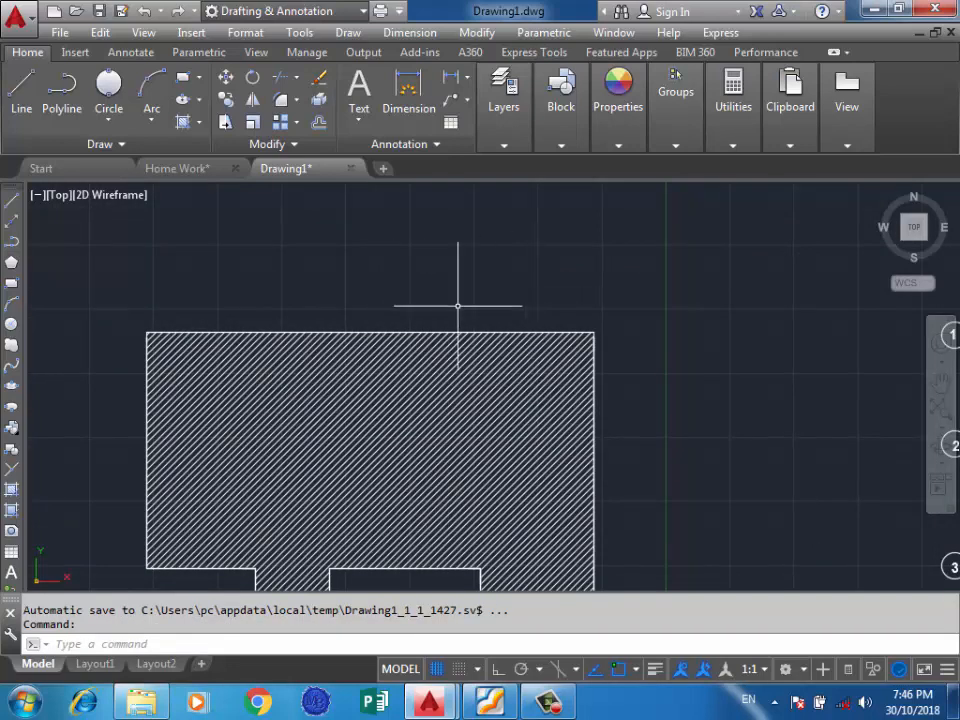
{"action": "scroll", "coordinate": [523, 302], "scroll_direction": "up", "scroll_amount": 2}
{"action": "scroll", "coordinate": [705, 322], "scroll_direction": "down", "scroll_amount": 2}
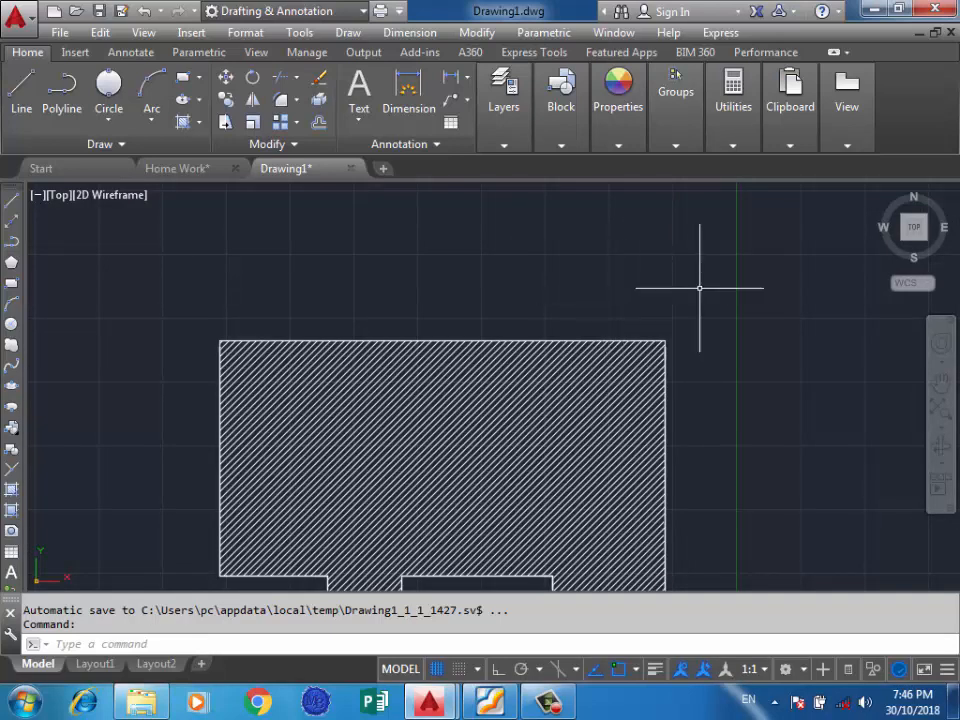
{"action": "scroll", "coordinate": [699, 285], "scroll_direction": "down", "scroll_amount": 2}
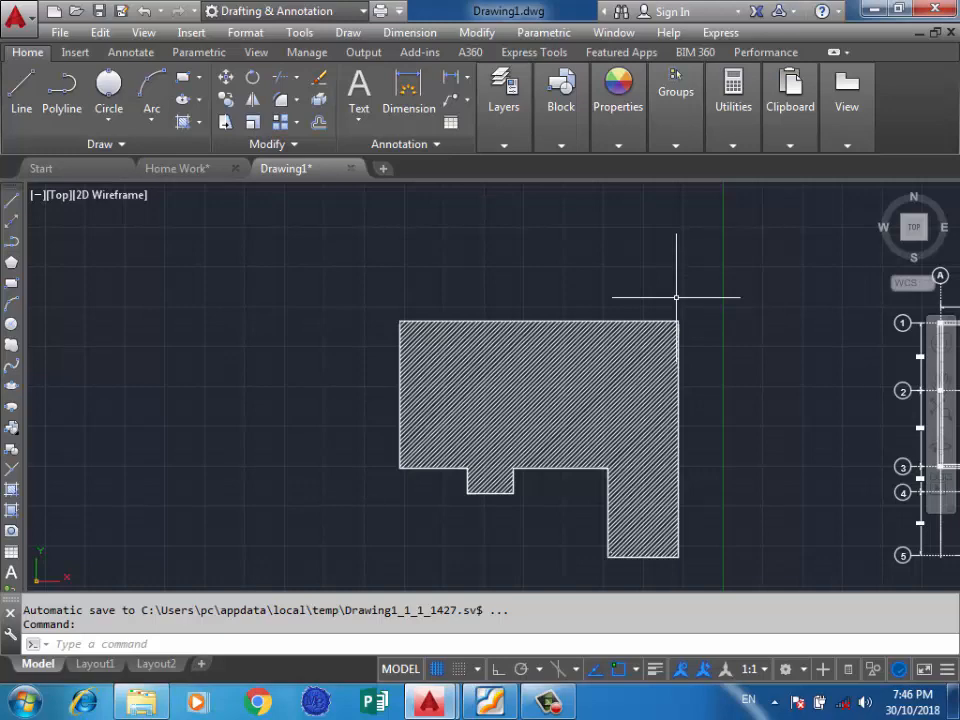
{"action": "scroll", "coordinate": [658, 293], "scroll_direction": "up", "scroll_amount": 2}
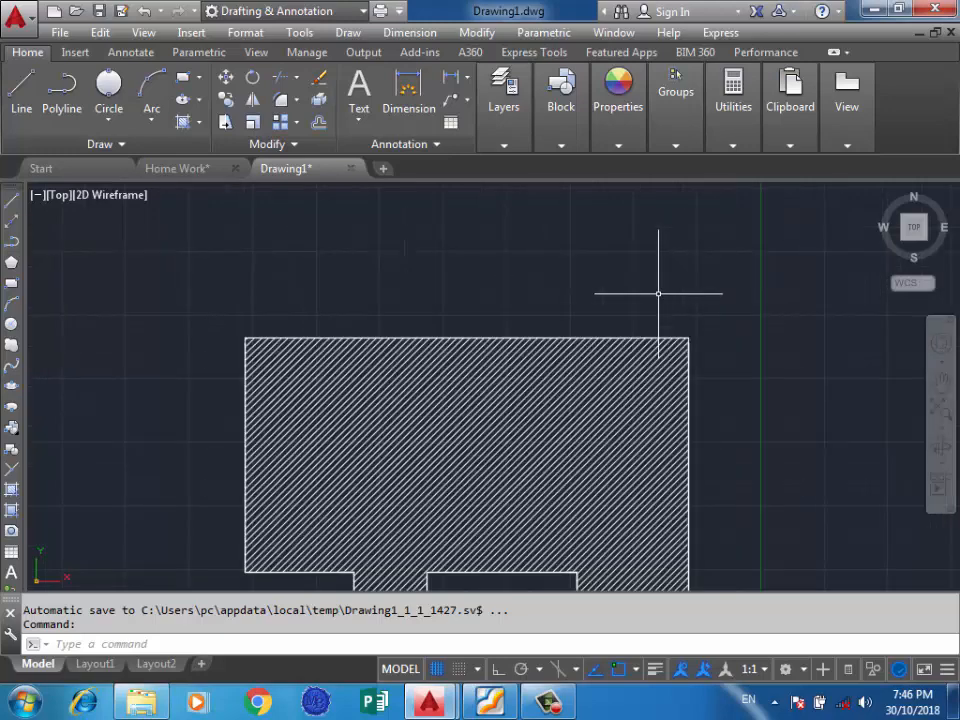
Step: Compare the layout of all the plans, and inspect the squares and gap dimensions around axes A to E on the plan copy
{"action": "scroll", "coordinate": [623, 356], "scroll_direction": "down", "scroll_amount": 4}
{"action": "scroll", "coordinate": [608, 381], "scroll_direction": "down", "scroll_amount": 2}
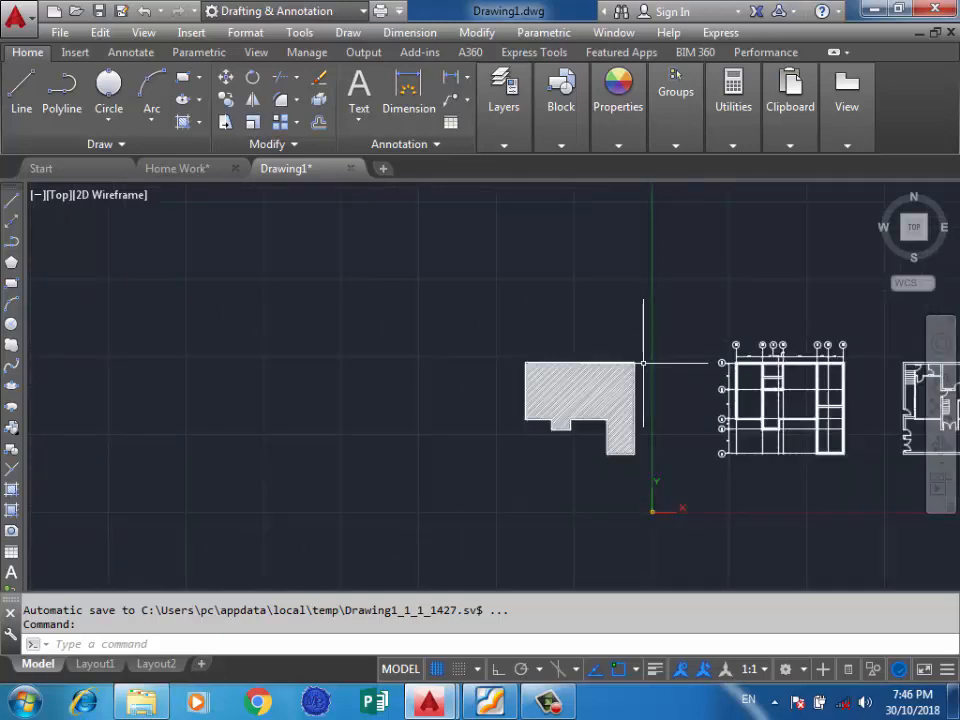
{"action": "scroll", "coordinate": [644, 351], "scroll_direction": "up", "scroll_amount": 2}
{"action": "scroll", "coordinate": [485, 378], "scroll_direction": "down", "scroll_amount": 5}
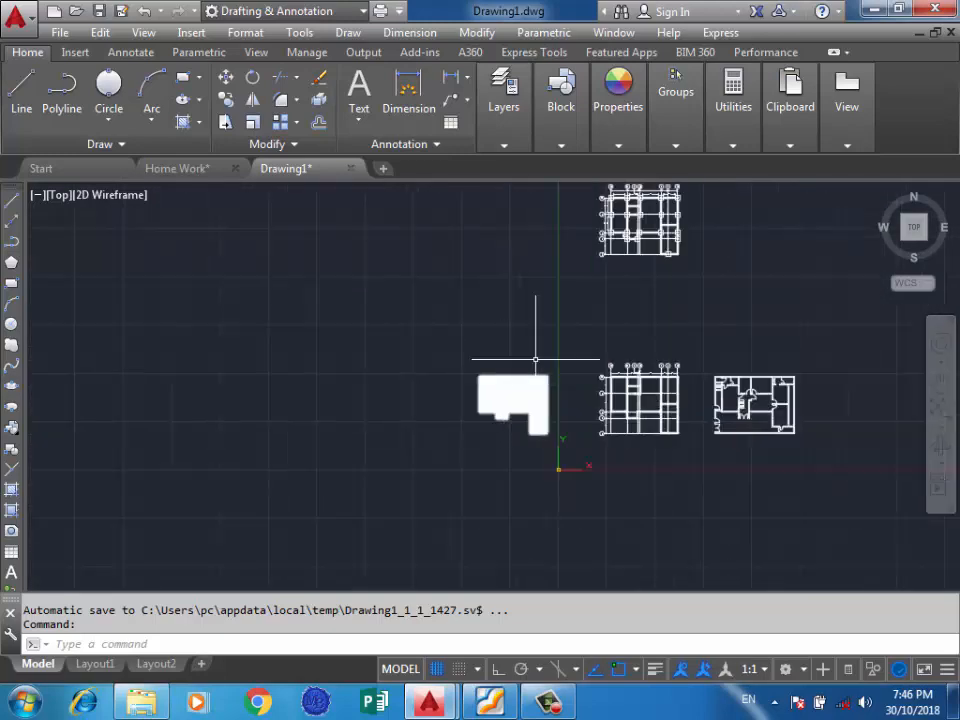
{"action": "scroll", "coordinate": [643, 315], "scroll_direction": "down", "scroll_amount": 2}
{"action": "scroll", "coordinate": [649, 321], "scroll_direction": "up", "scroll_amount": 6}
{"action": "scroll", "coordinate": [620, 374], "scroll_direction": "down", "scroll_amount": 4}
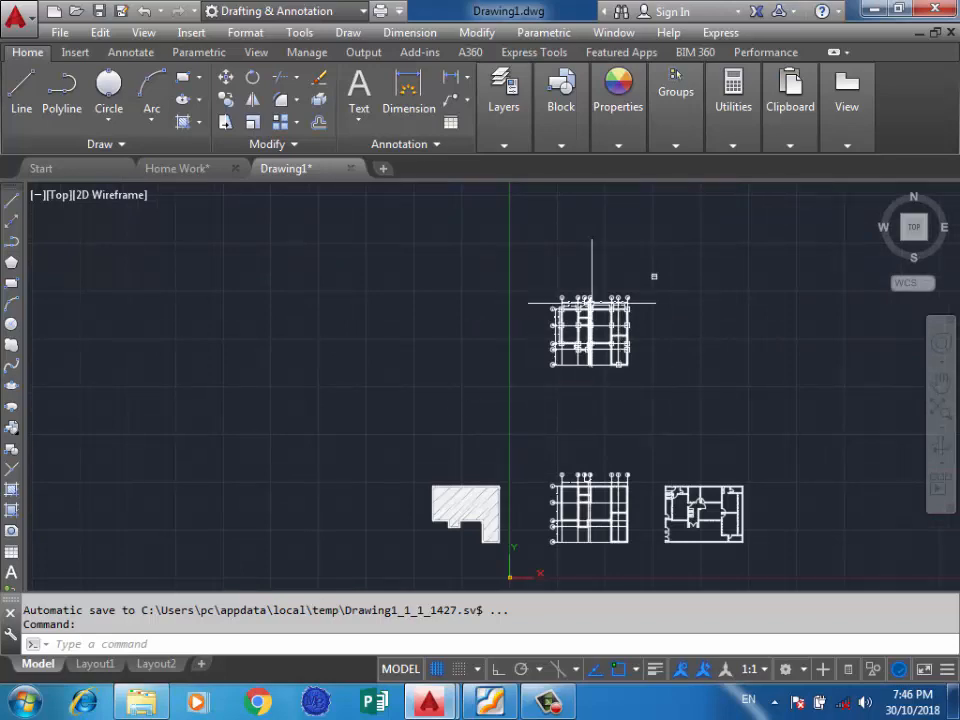
{"action": "scroll", "coordinate": [590, 292], "scroll_direction": "up", "scroll_amount": 3}
{"action": "scroll", "coordinate": [456, 320], "scroll_direction": "up", "scroll_amount": 5}
{"action": "scroll", "coordinate": [463, 309], "scroll_direction": "down", "scroll_amount": 5}
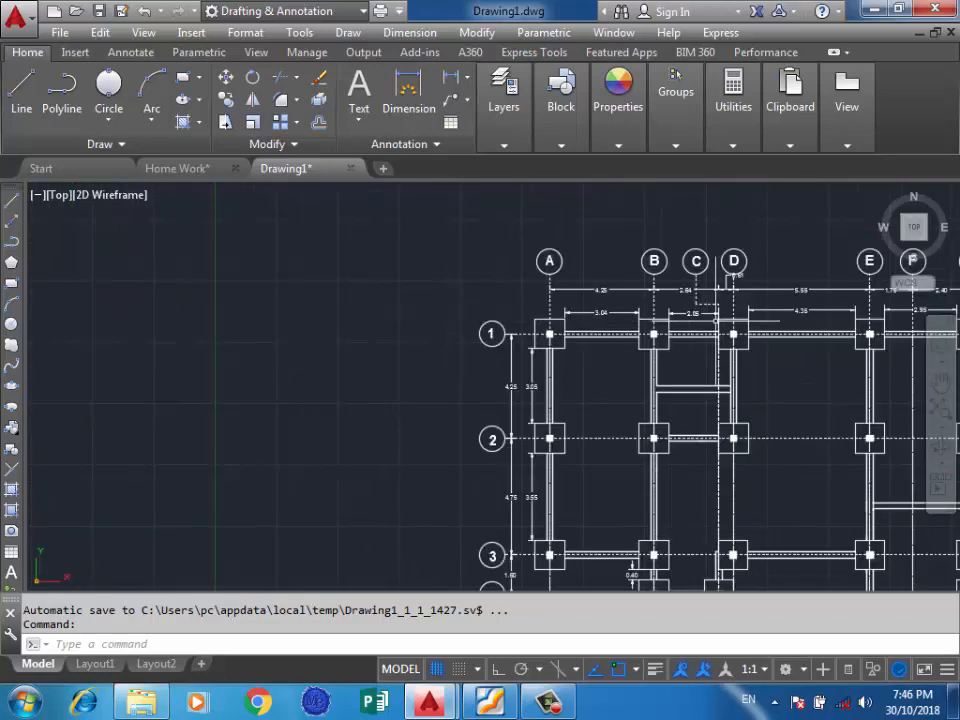
Step: Examine the squares and connecting beams along axes E, F and G, from row 1 down to row 5
{"action": "scroll", "coordinate": [681, 236], "scroll_direction": "up", "scroll_amount": 6}
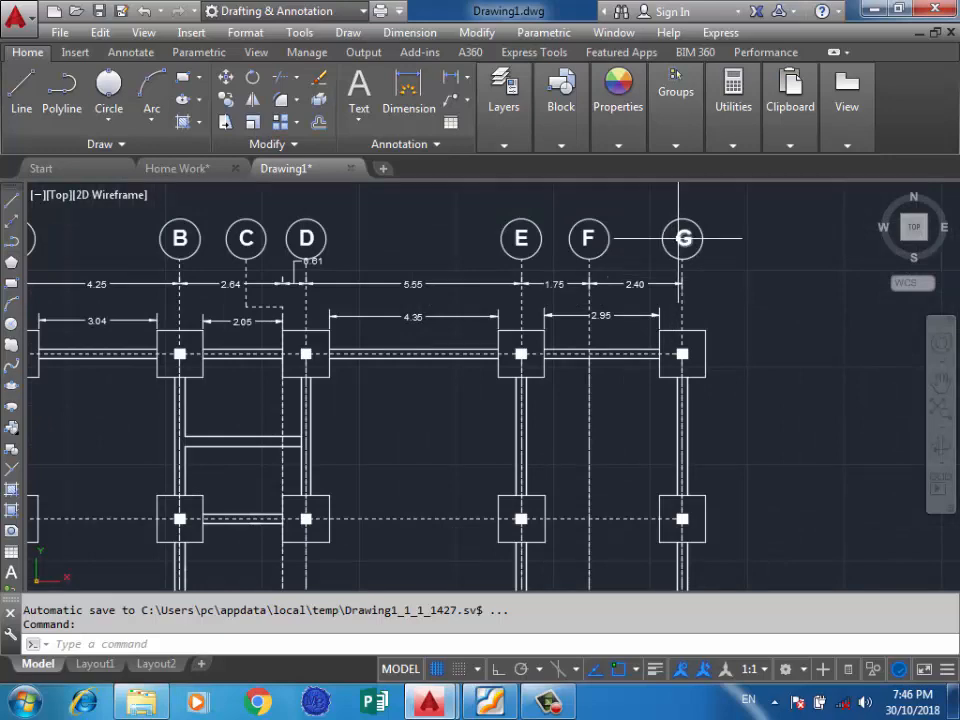
{"action": "scroll", "coordinate": [680, 237], "scroll_direction": "down", "scroll_amount": 2}
{"action": "scroll", "coordinate": [680, 240], "scroll_direction": "down", "scroll_amount": 4}
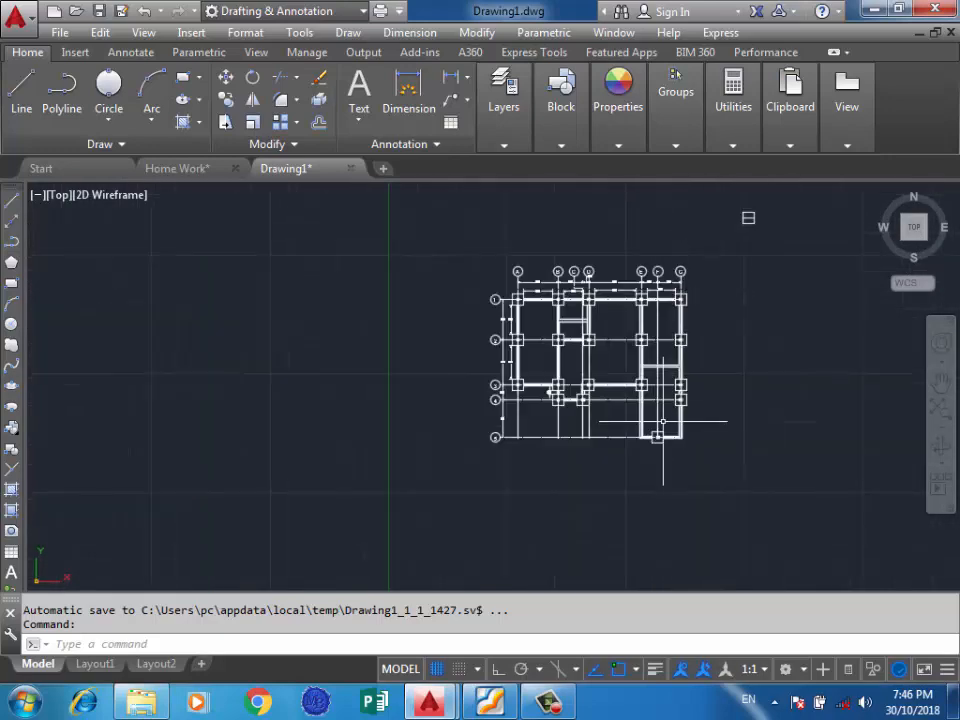
{"action": "scroll", "coordinate": [700, 398], "scroll_direction": "up", "scroll_amount": 4}
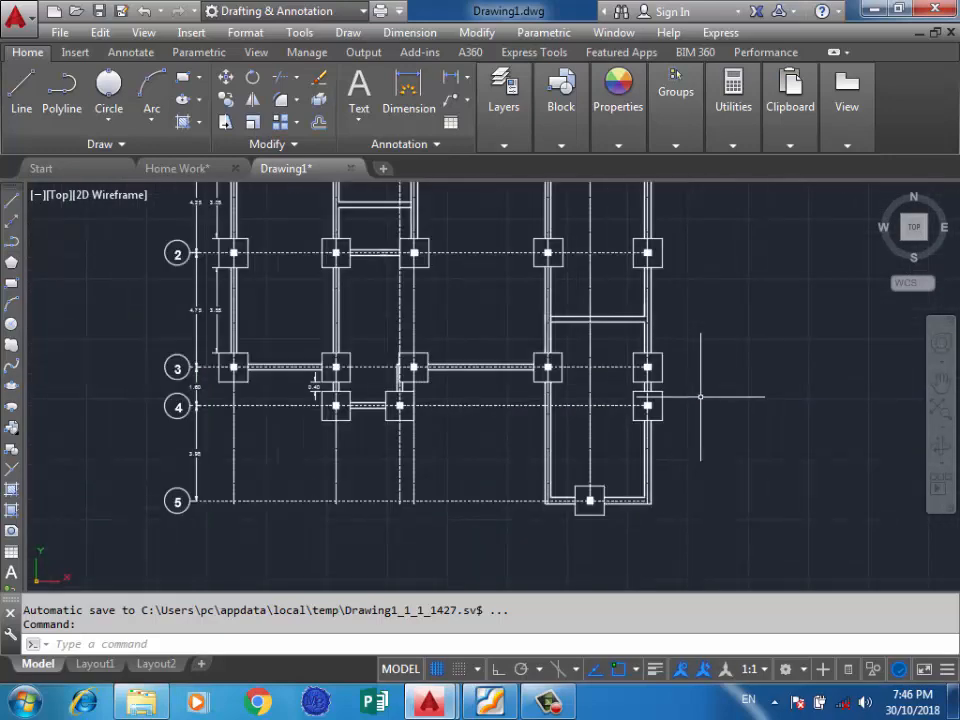
{"action": "scroll", "coordinate": [650, 292], "scroll_direction": "down", "scroll_amount": 4}
{"action": "scroll", "coordinate": [632, 276], "scroll_direction": "up", "scroll_amount": 4}
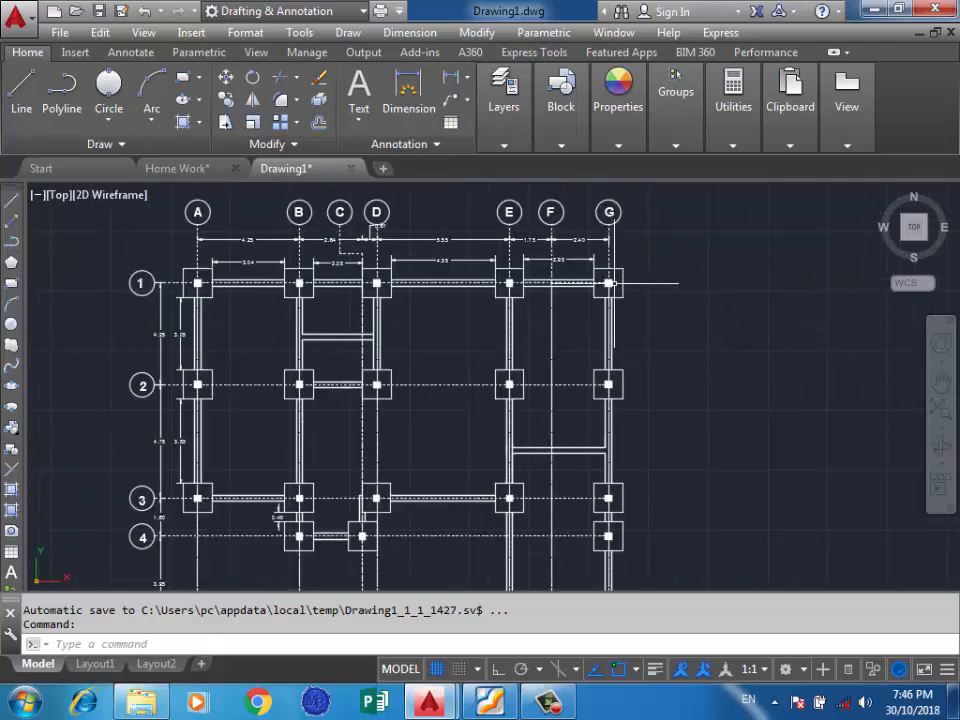
{"action": "scroll", "coordinate": [625, 279], "scroll_direction": "down", "scroll_amount": 2}
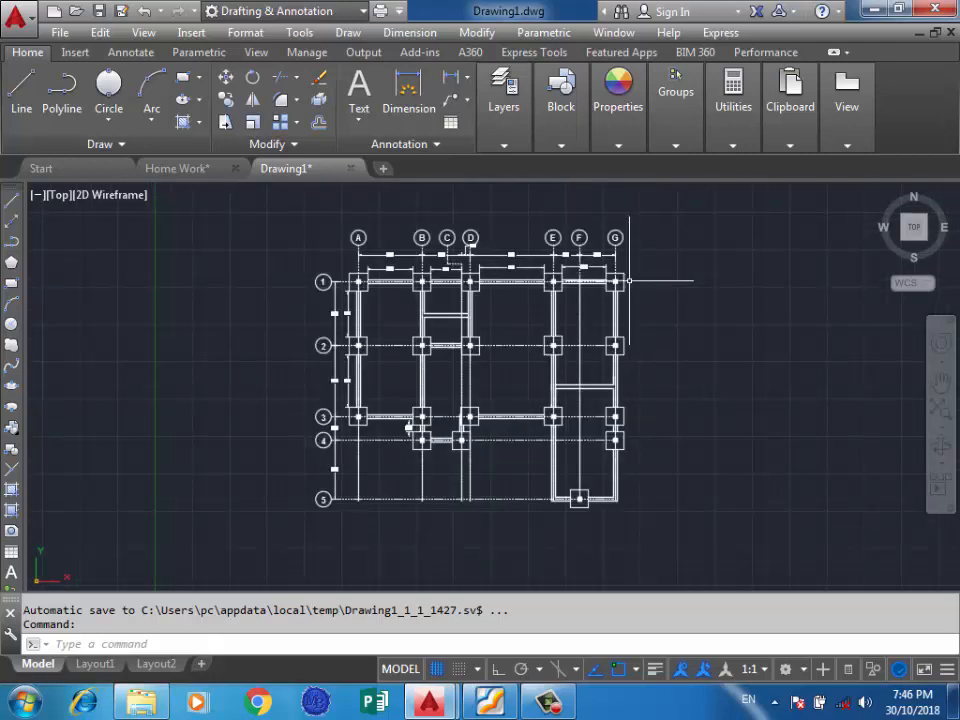
{"action": "scroll", "coordinate": [595, 285], "scroll_direction": "up", "scroll_amount": 3}
{"action": "scroll", "coordinate": [588, 292], "scroll_direction": "up", "scroll_amount": 2}
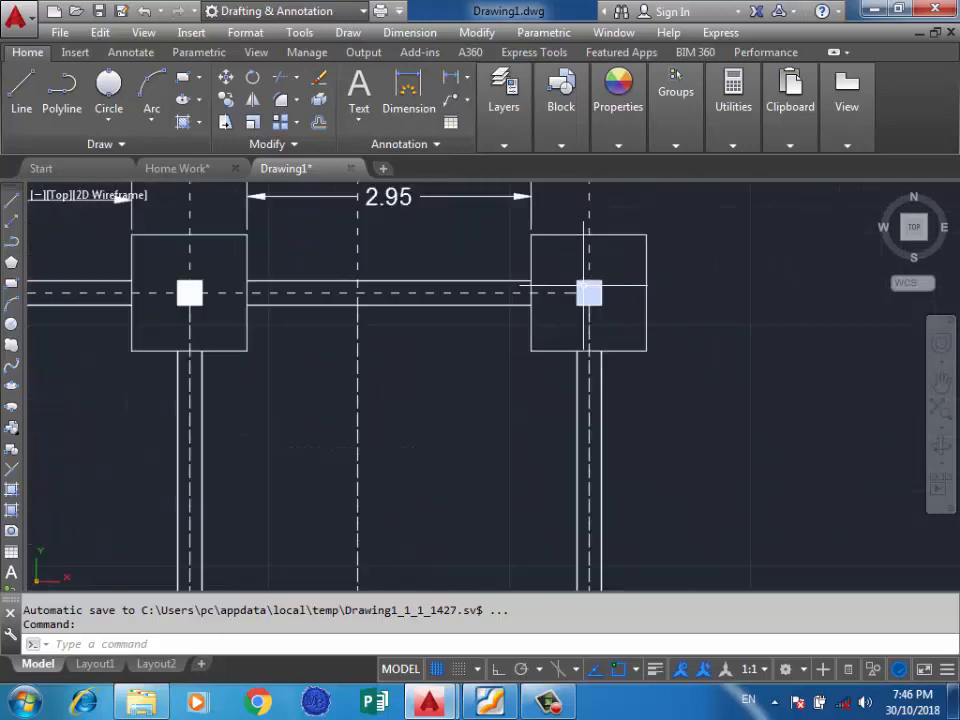
{"action": "scroll", "coordinate": [592, 285], "scroll_direction": "down", "scroll_amount": 5}
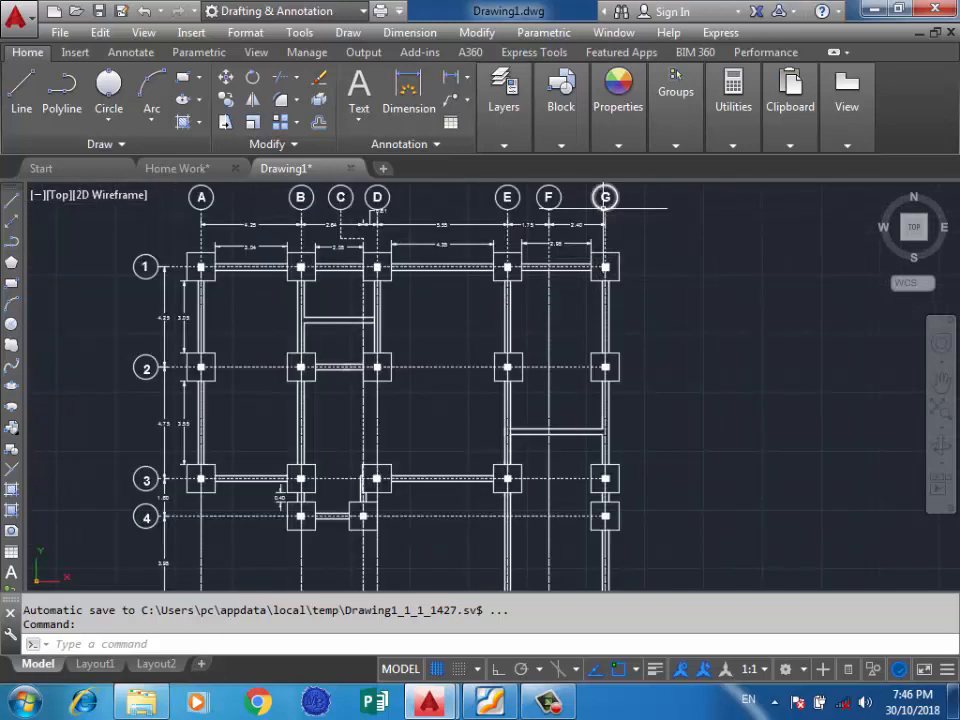
Step: Review the overall plan copy against its upper spacing dimensions and the squares at the upper end of axis G
{"action": "scroll", "coordinate": [605, 209], "scroll_direction": "down", "scroll_amount": 2}
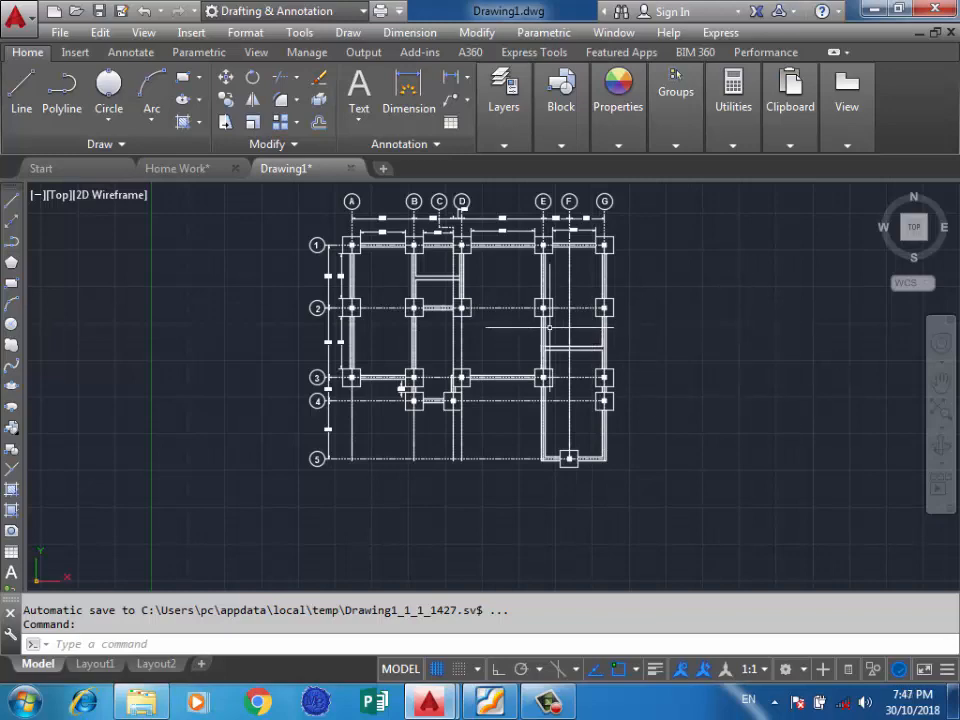
{"action": "scroll", "coordinate": [540, 262], "scroll_direction": "down", "scroll_amount": 1}
{"action": "scroll", "coordinate": [560, 280], "scroll_direction": "up", "scroll_amount": 4}
{"action": "scroll", "coordinate": [500, 262], "scroll_direction": "down", "scroll_amount": 2}
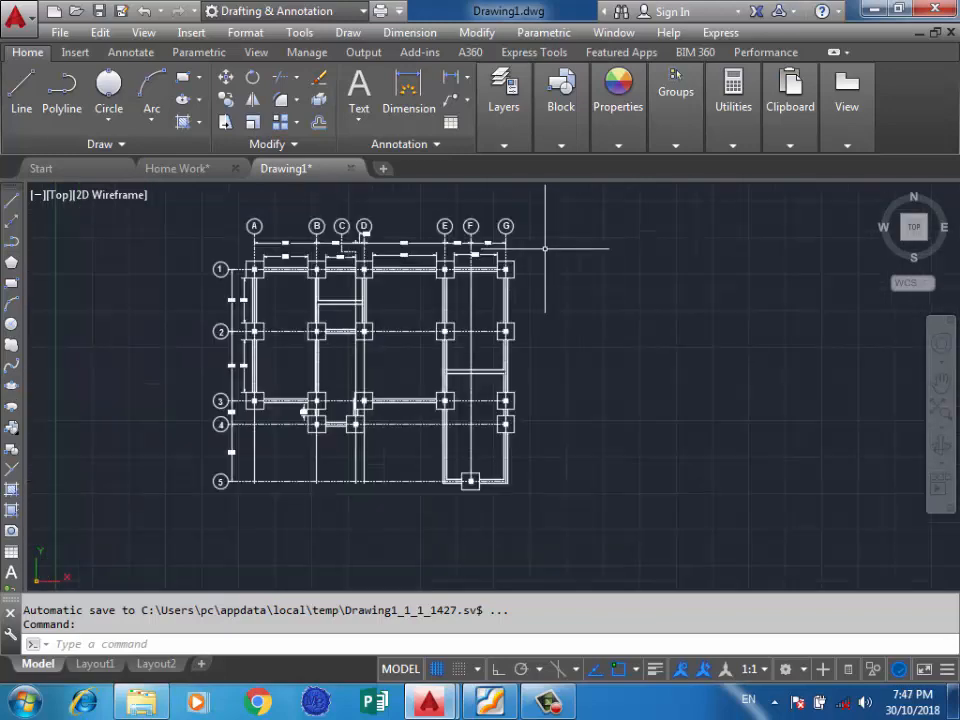
{"action": "scroll", "coordinate": [525, 248], "scroll_direction": "up", "scroll_amount": 2}
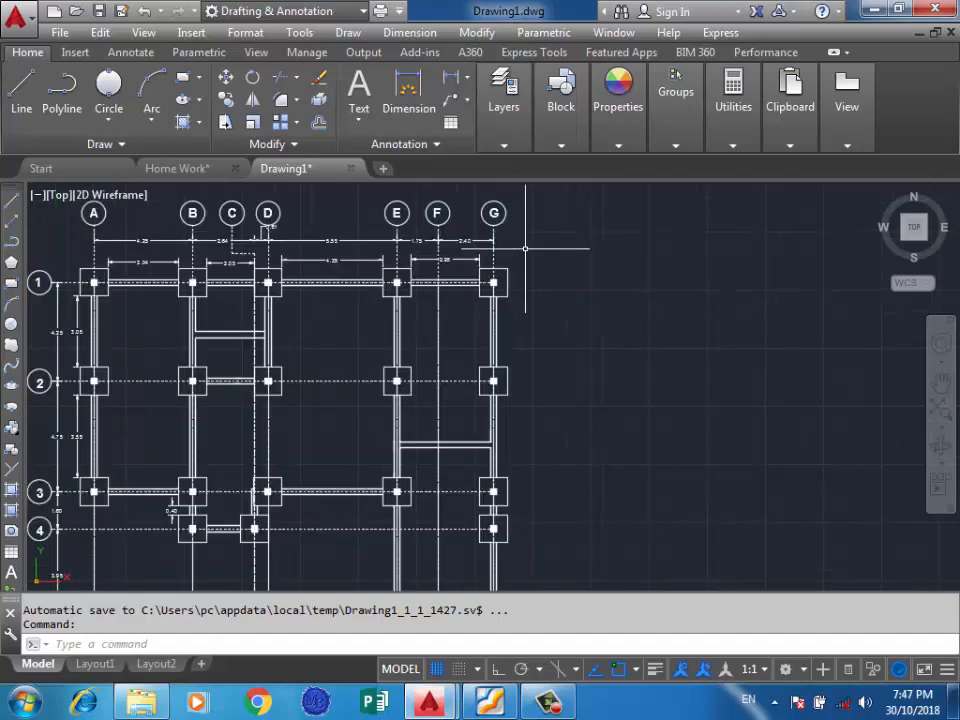
{"action": "scroll", "coordinate": [500, 240], "scroll_direction": "down", "scroll_amount": 2}
{"action": "scroll", "coordinate": [503, 247], "scroll_direction": "up", "scroll_amount": 2}
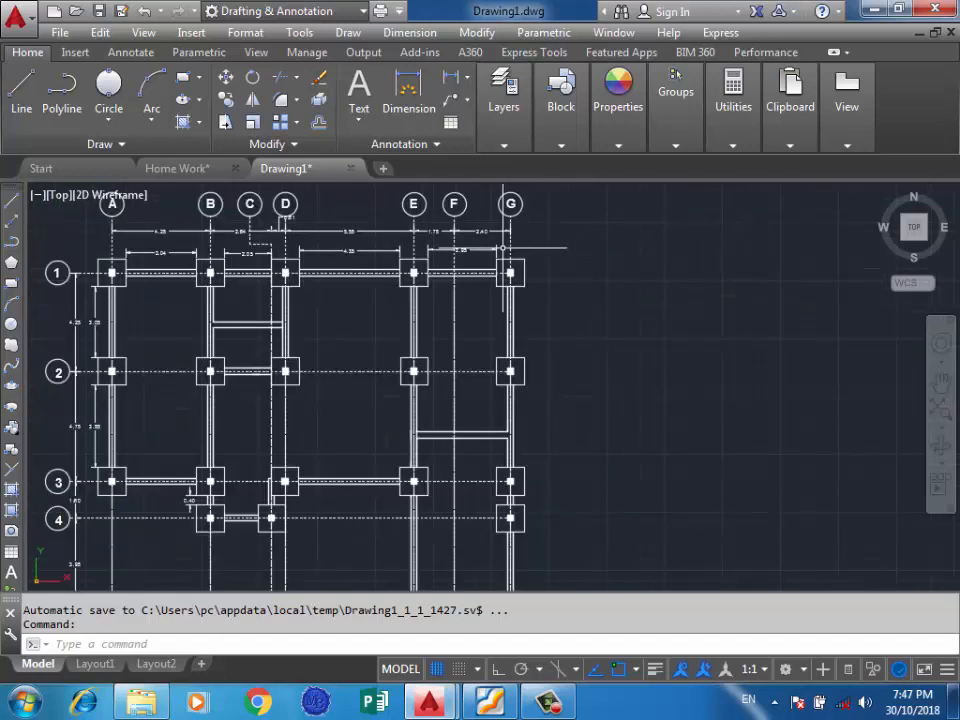
{"action": "scroll", "coordinate": [506, 230], "scroll_direction": "down", "scroll_amount": 2}
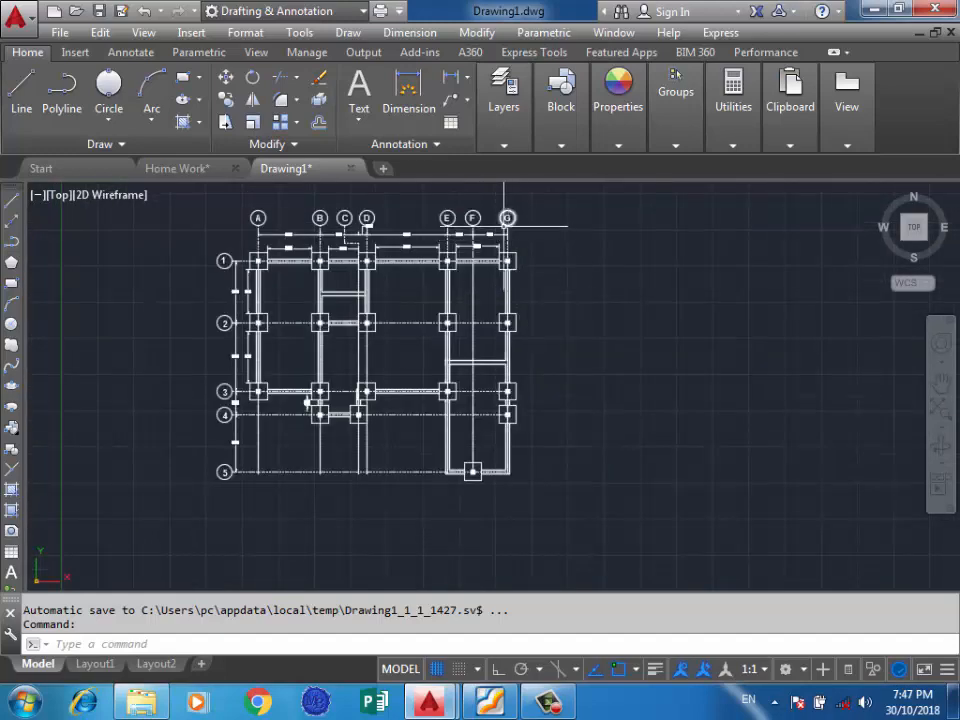
{"action": "scroll", "coordinate": [508, 218], "scroll_direction": "up", "scroll_amount": 2}
{"action": "scroll", "coordinate": [503, 214], "scroll_direction": "down", "scroll_amount": 2}
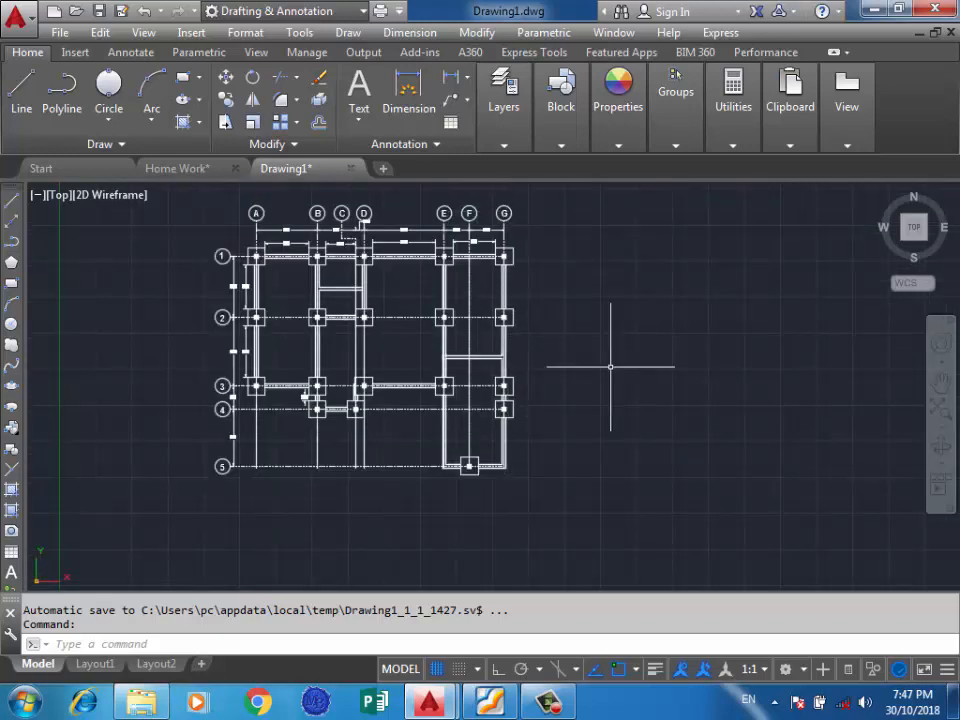
{"action": "scroll", "coordinate": [470, 212], "scroll_direction": "up", "scroll_amount": 3}
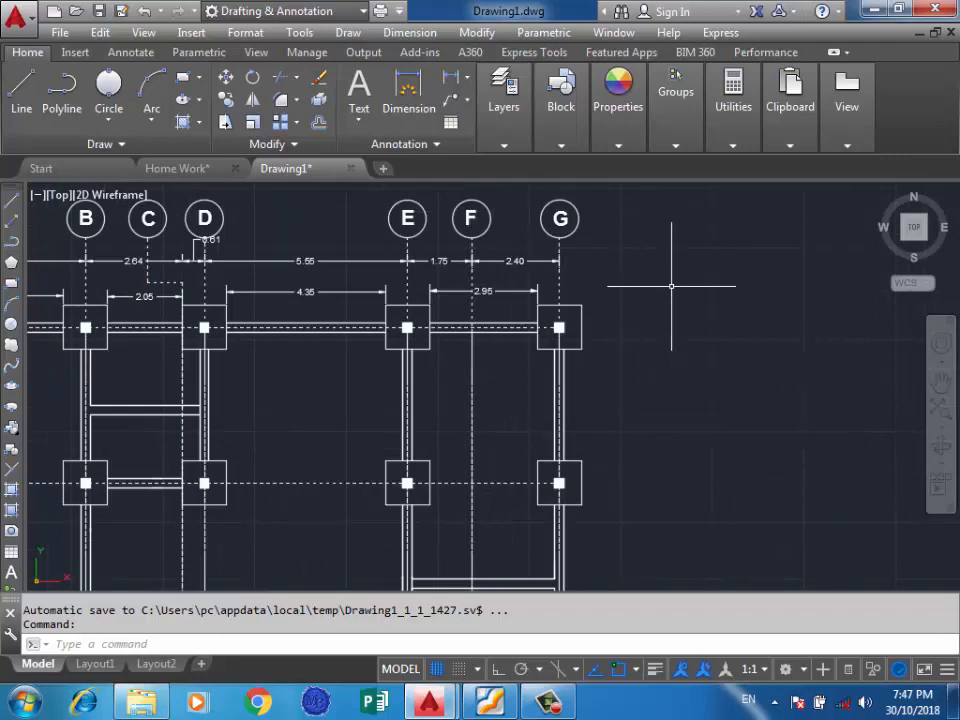
{"action": "scroll", "coordinate": [729, 281], "scroll_direction": "down", "scroll_amount": 3}
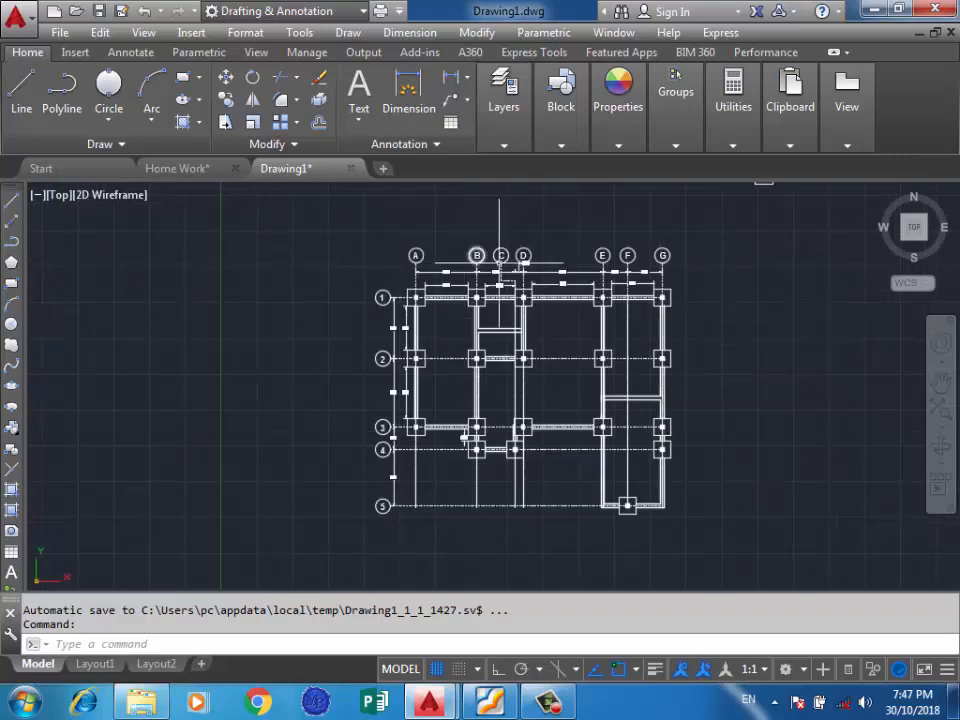
Step: Inspect the squares around rows 3 and 4 and the gap dimensions between axes B, C and D
{"action": "scroll", "coordinate": [600, 437], "scroll_direction": "up", "scroll_amount": 5}
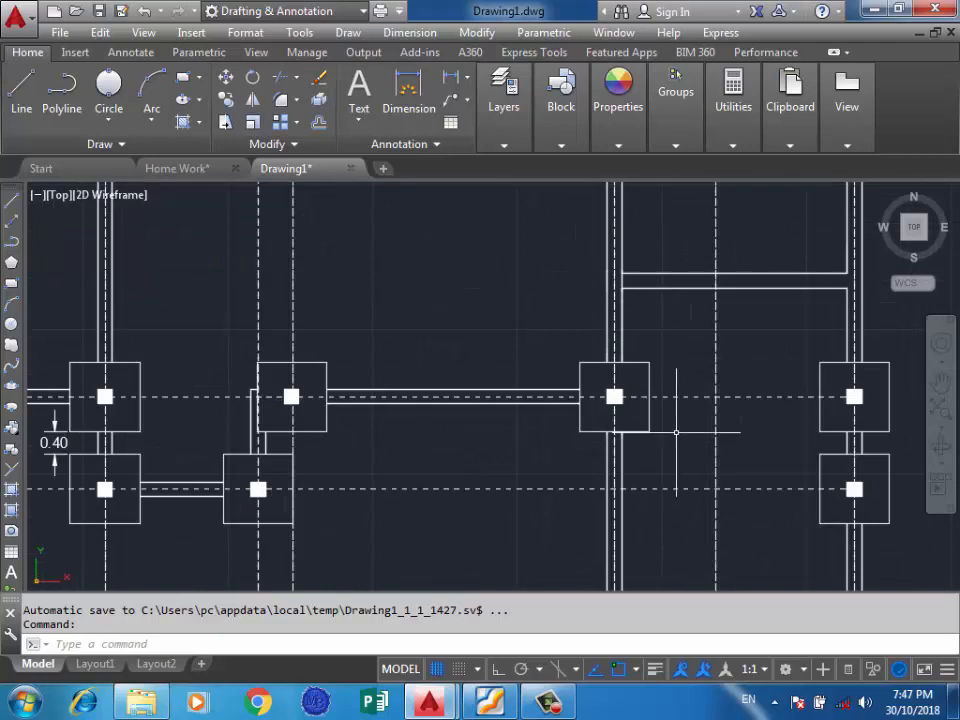
{"action": "scroll", "coordinate": [676, 432], "scroll_direction": "down", "scroll_amount": 6}
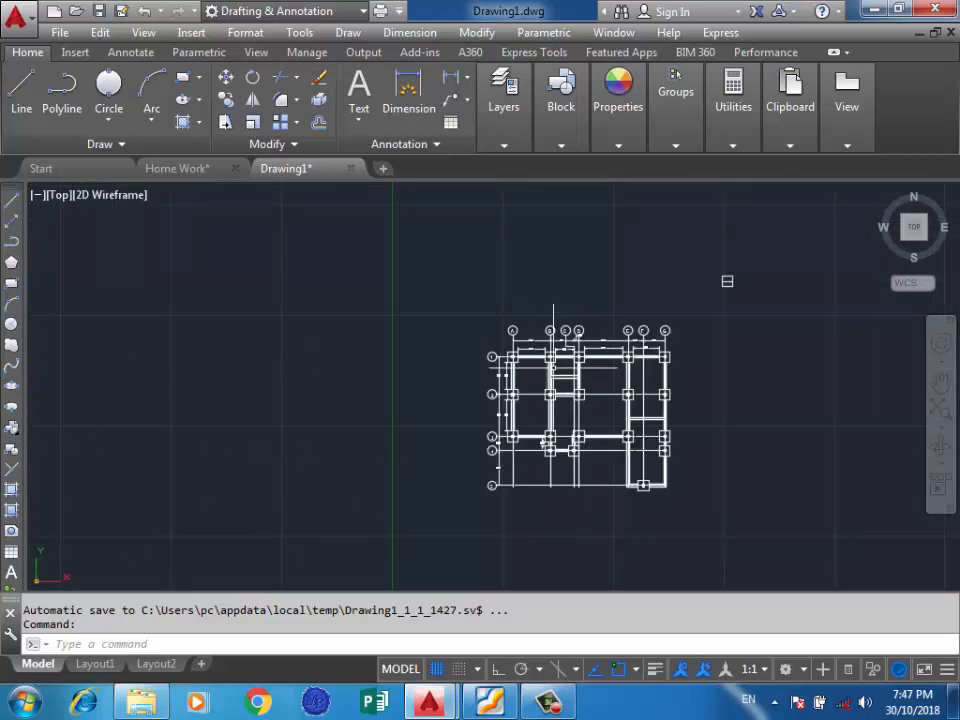
{"action": "scroll", "coordinate": [598, 360], "scroll_direction": "up", "scroll_amount": 3}
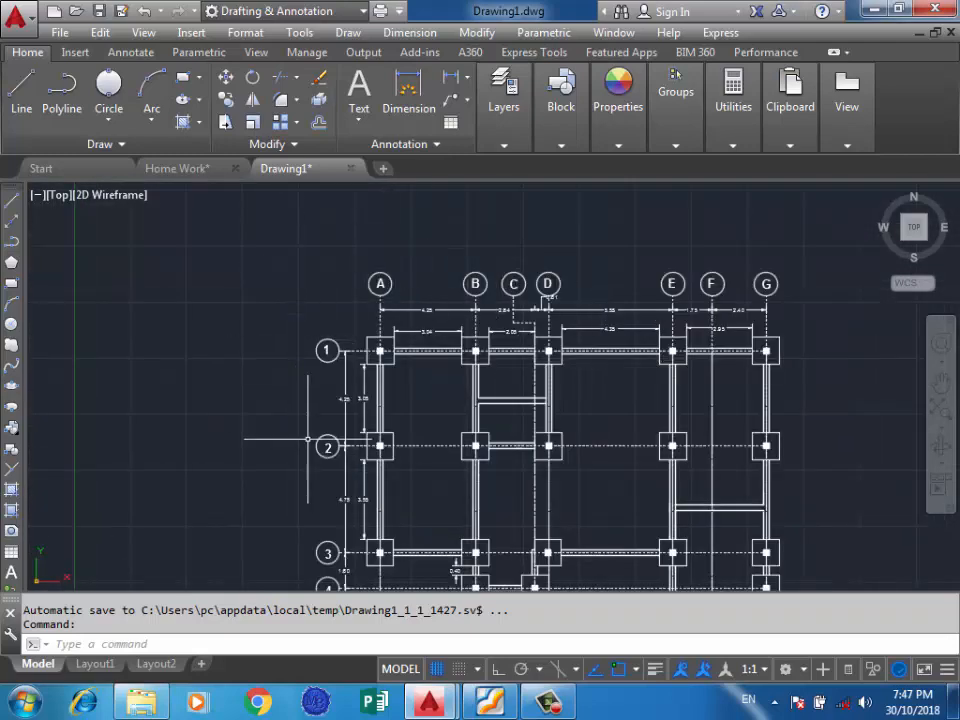
{"action": "scroll", "coordinate": [518, 307], "scroll_direction": "up", "scroll_amount": 5}
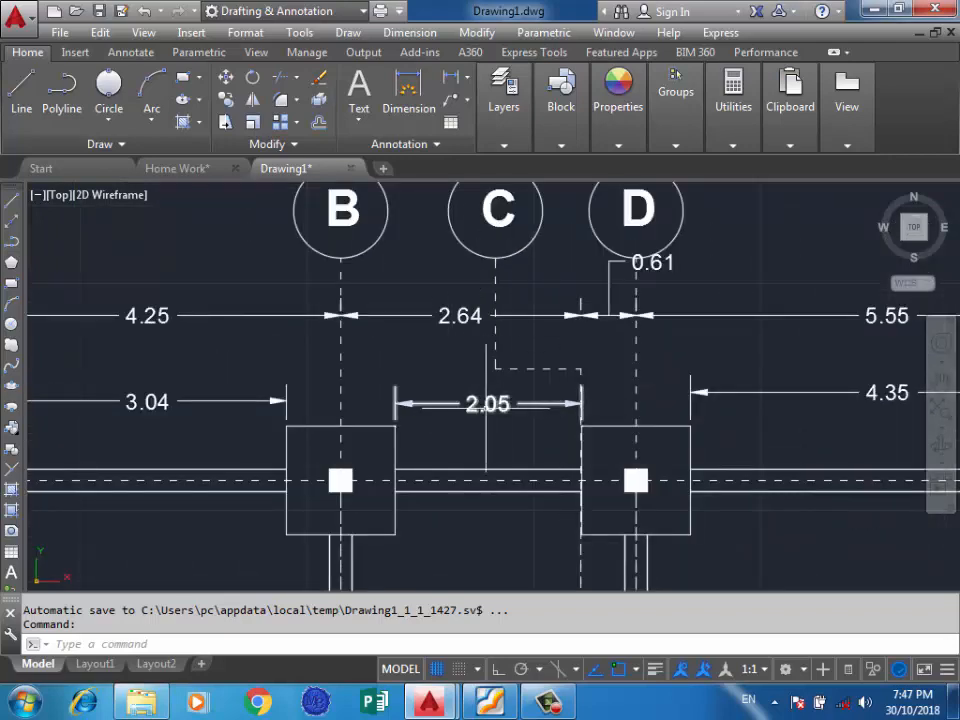
{"action": "scroll", "coordinate": [530, 315], "scroll_direction": "down", "scroll_amount": 5}
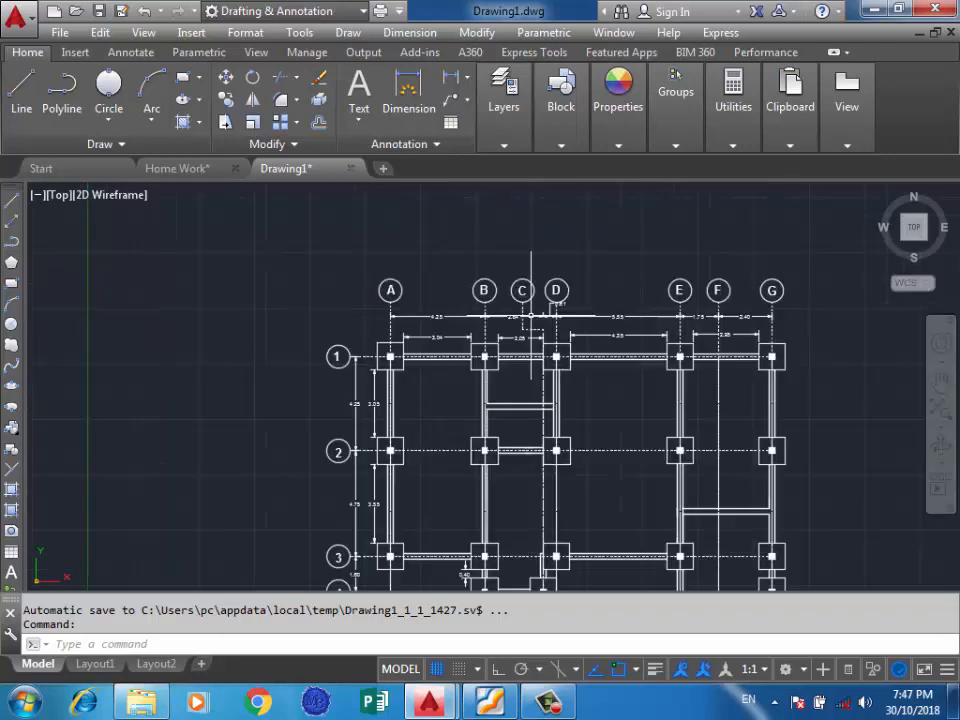
{"action": "scroll", "coordinate": [490, 280], "scroll_direction": "down", "scroll_amount": 3}
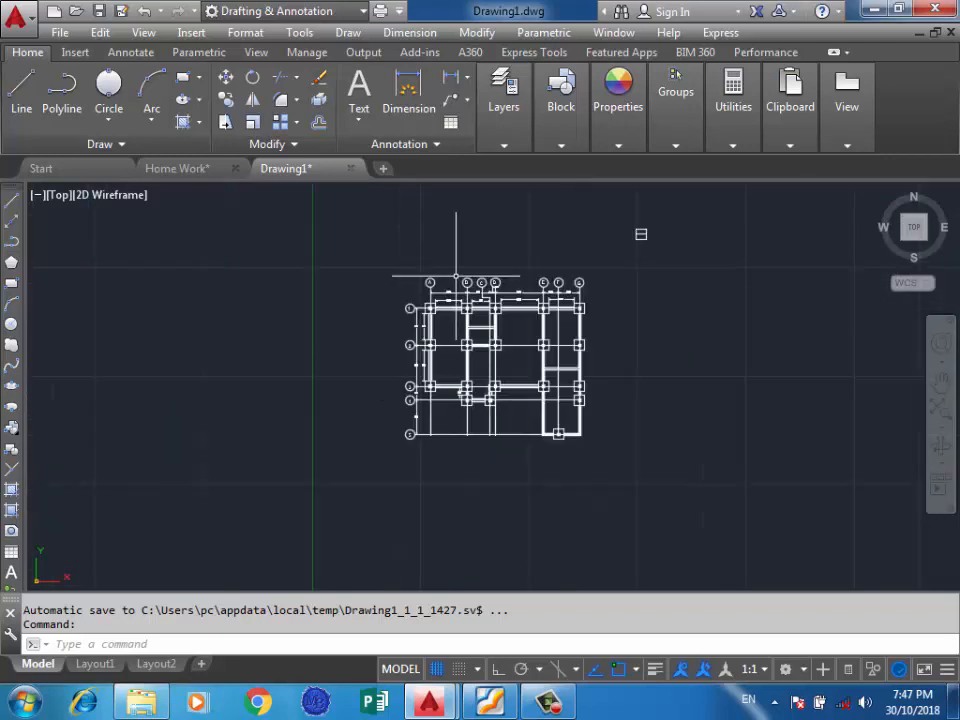
{"action": "scroll", "coordinate": [590, 345], "scroll_direction": "up", "scroll_amount": 2}
{"action": "scroll", "coordinate": [552, 324], "scroll_direction": "up", "scroll_amount": 2}
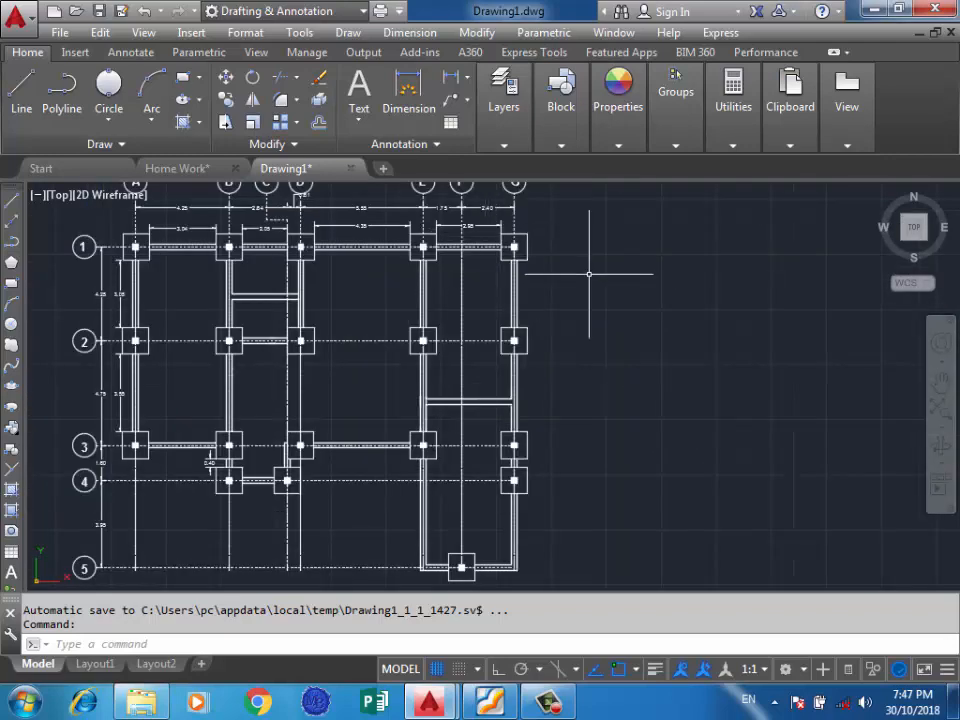
{"action": "scroll", "coordinate": [720, 310], "scroll_direction": "down", "scroll_amount": 2}
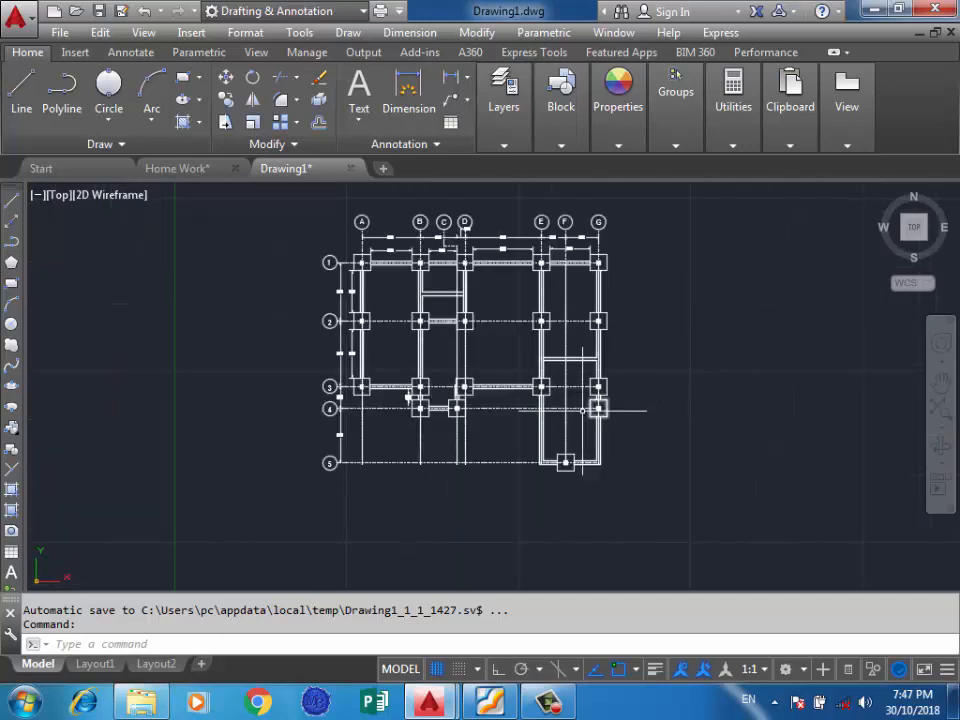
Step: Add a horizontal linear dimension below the large square at axis F and row 5 for its width
{"action": "scroll", "coordinate": [570, 480], "scroll_direction": "up", "scroll_amount": 10}
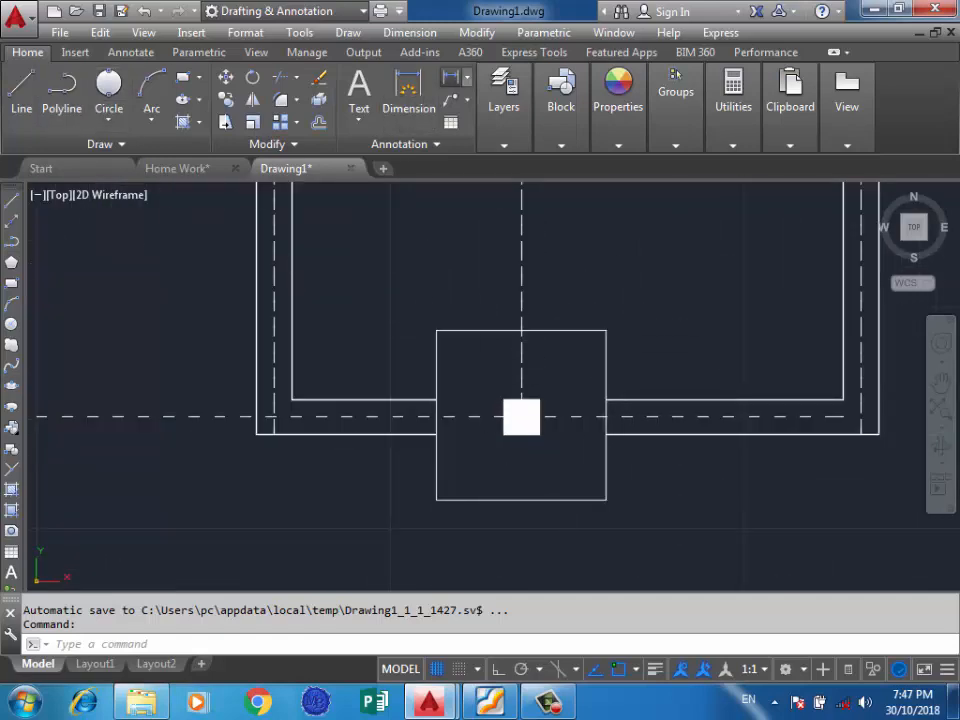
{"action": "left_click", "coordinate": [408, 90]}
{"action": "left_click", "coordinate": [606, 499]}
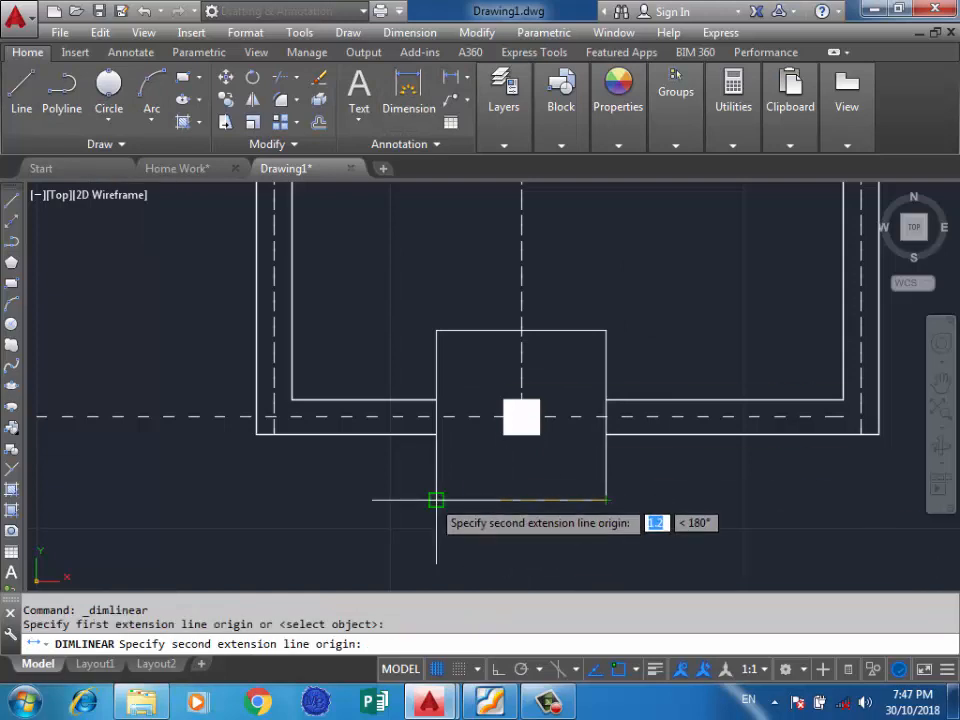
{"action": "left_click", "coordinate": [436, 499]}
{"action": "left_click", "coordinate": [445, 553]}
Step: Add a vertical linear dimension beside the large square at axis F and row 5 for its height
{"action": "key", "text": "Return"}
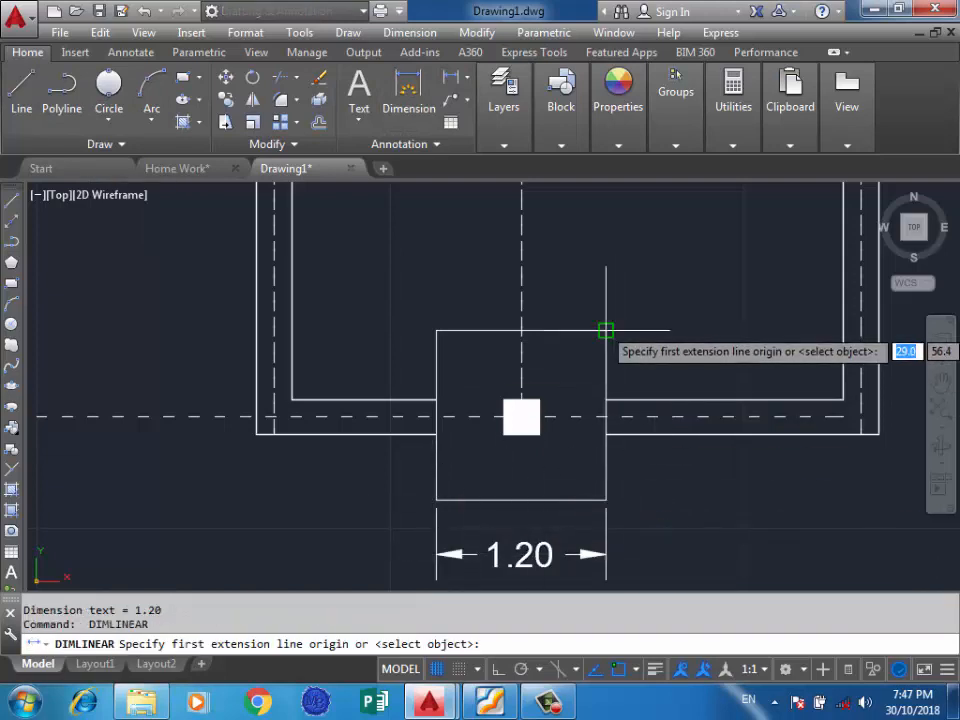
{"action": "left_click", "coordinate": [606, 330]}
{"action": "left_click", "coordinate": [606, 499]}
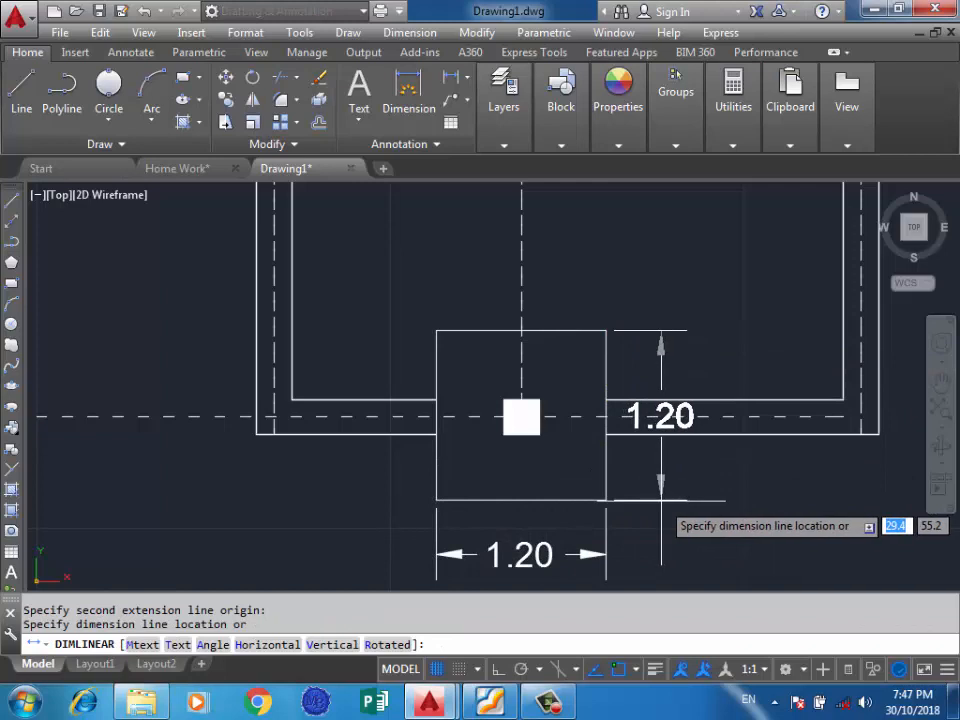
{"action": "left_click", "coordinate": [660, 500]}
Step: Shift the vertical dimension's text down so it sits below the beam lines, and clear the selection
{"action": "left_click", "coordinate": [655, 406]}
{"action": "left_click", "coordinate": [661, 408]}
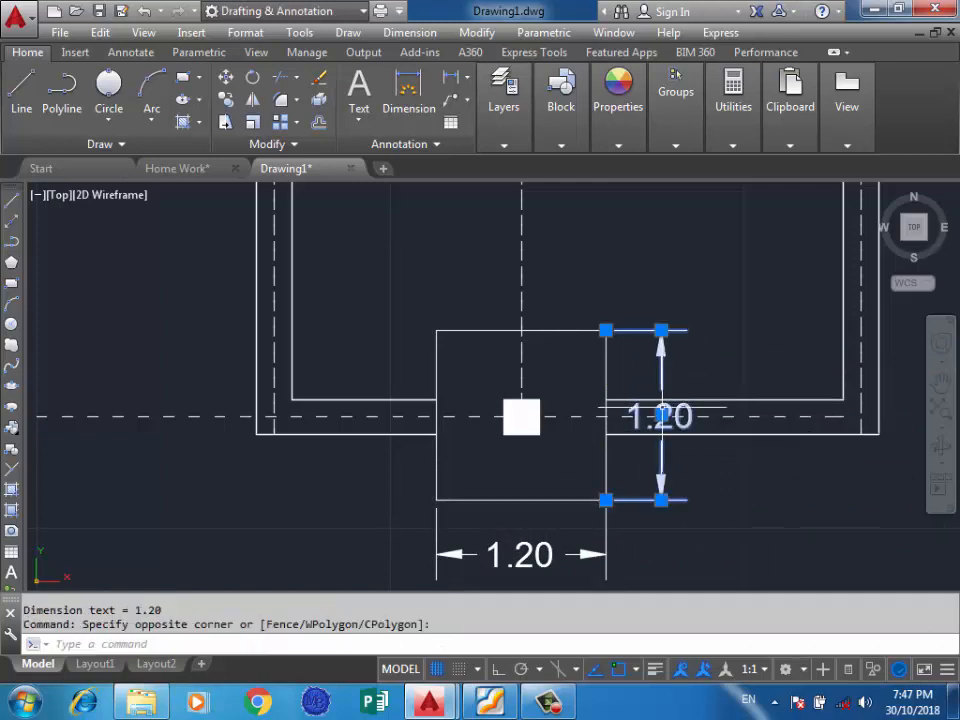
{"action": "left_click", "coordinate": [660, 416]}
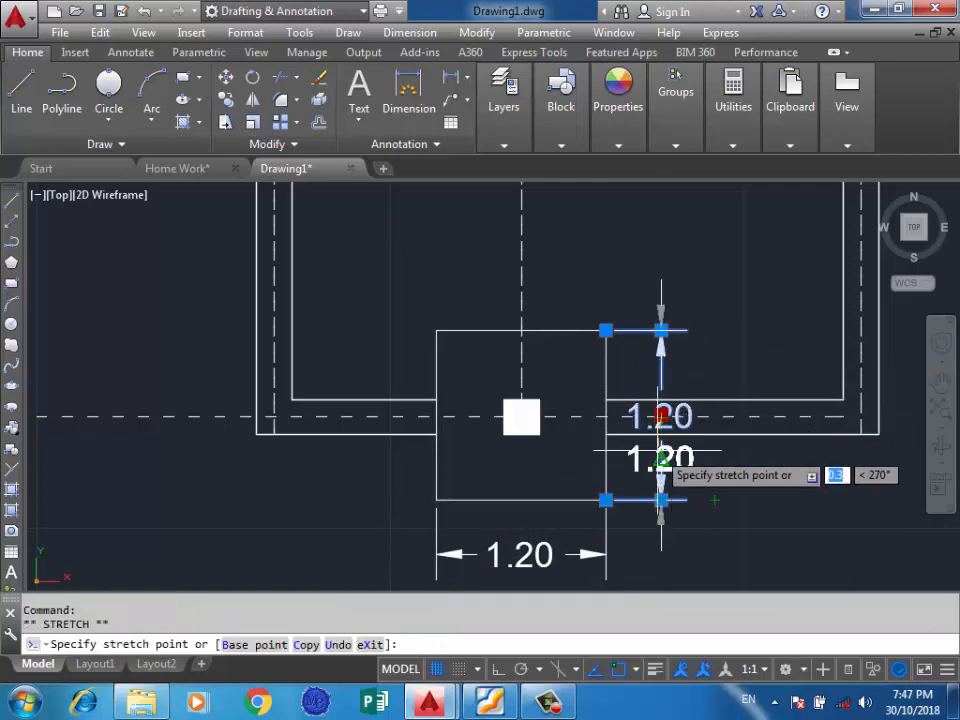
{"action": "left_click", "coordinate": [657, 450]}
{"action": "key", "text": "Escape"}
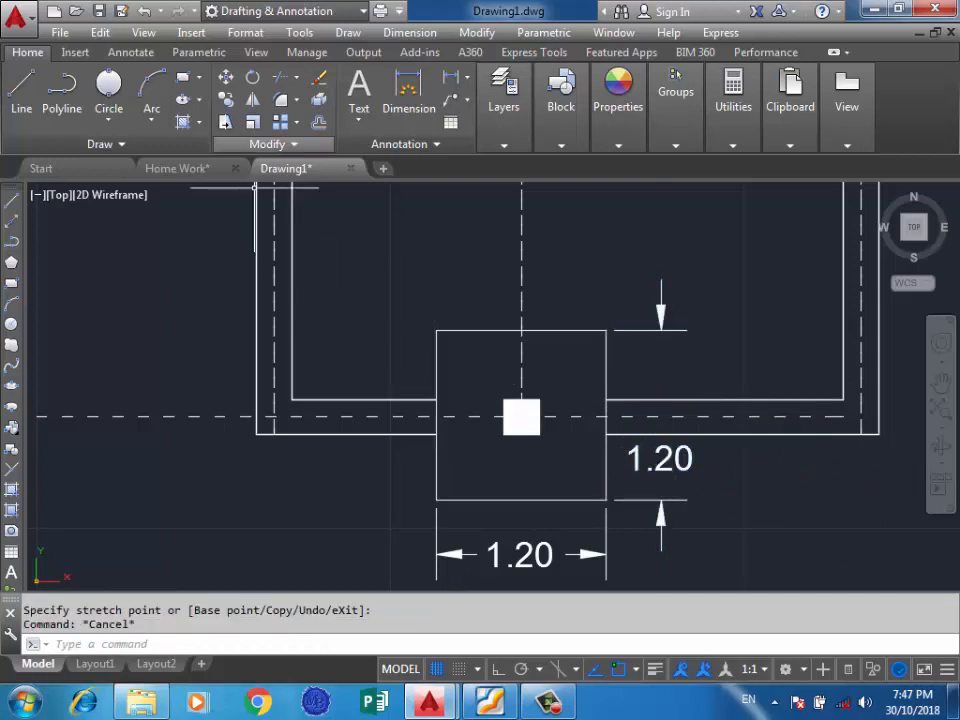
Step: Add a horizontal linear dimension below the small solid square inside the footing for its width
{"action": "left_click", "coordinate": [450, 77]}
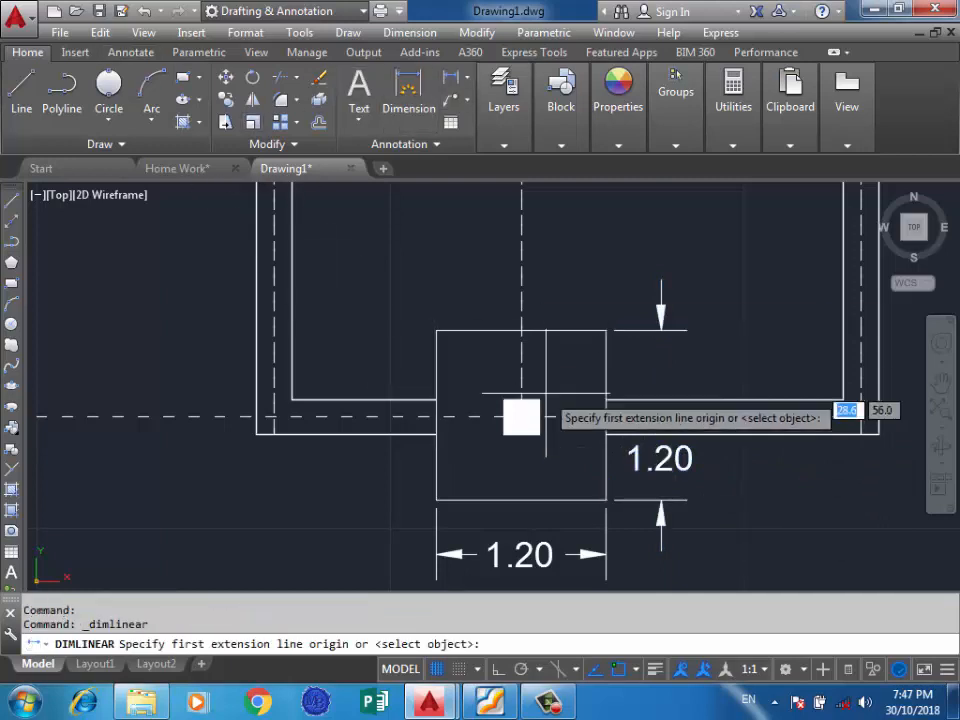
{"action": "left_click", "coordinate": [540, 434]}
{"action": "left_click", "coordinate": [503, 434]}
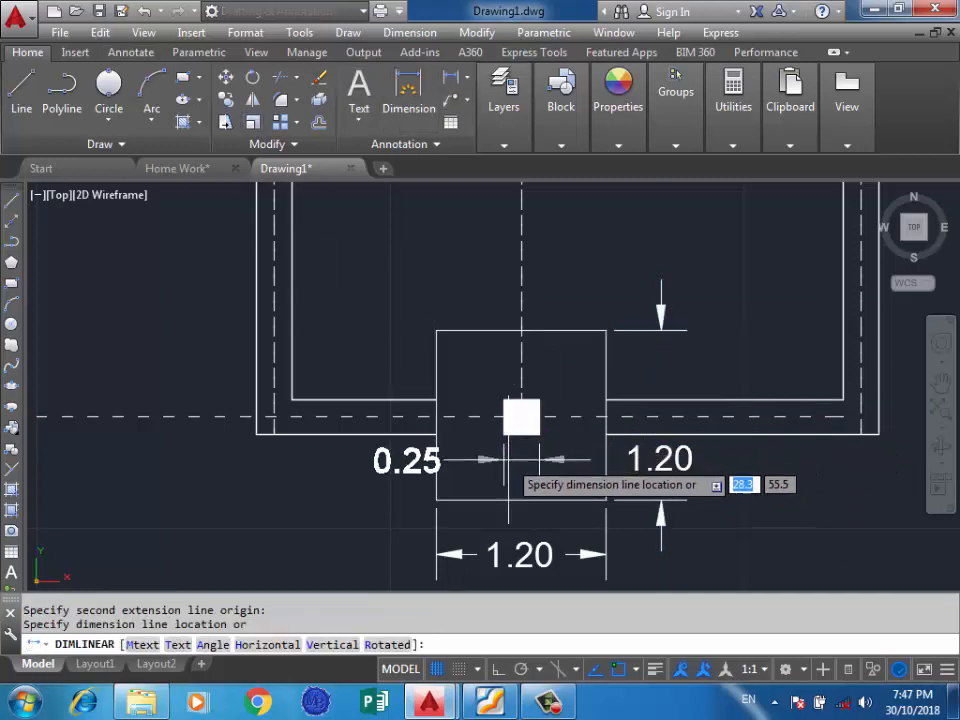
{"action": "left_click", "coordinate": [407, 459]}
Step: Centre the small square's dimension text beneath it and move the dimension slightly lower inside the large square
{"action": "left_click", "coordinate": [407, 459]}
{"action": "left_click", "coordinate": [407, 459]}
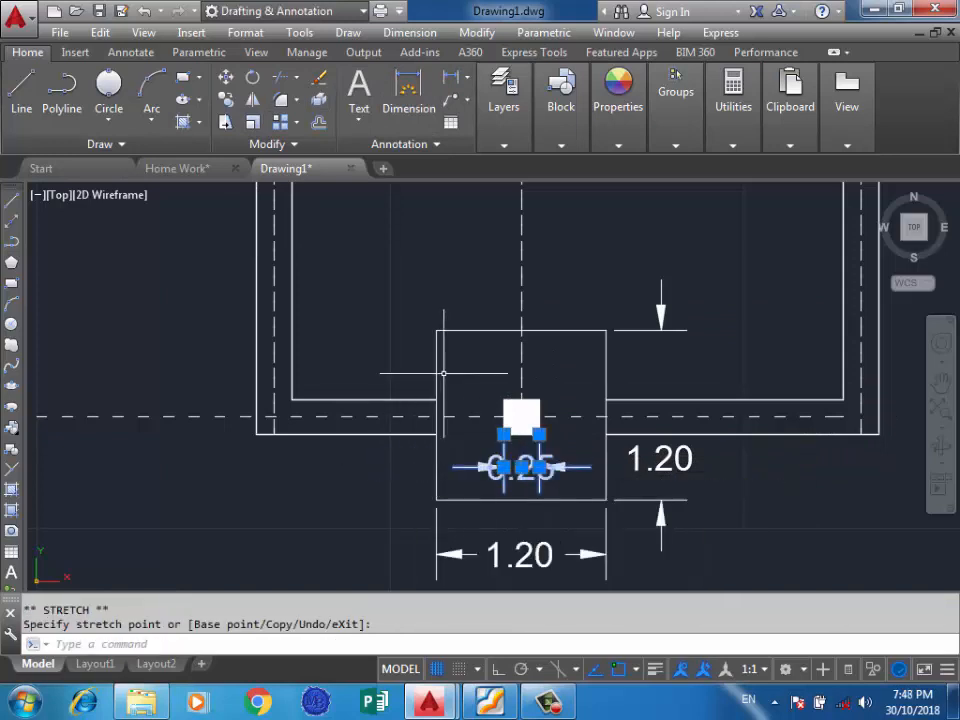
{"action": "key", "text": "Escape"}
{"action": "scroll", "coordinate": [473, 389], "scroll_direction": "up", "scroll_amount": 2}
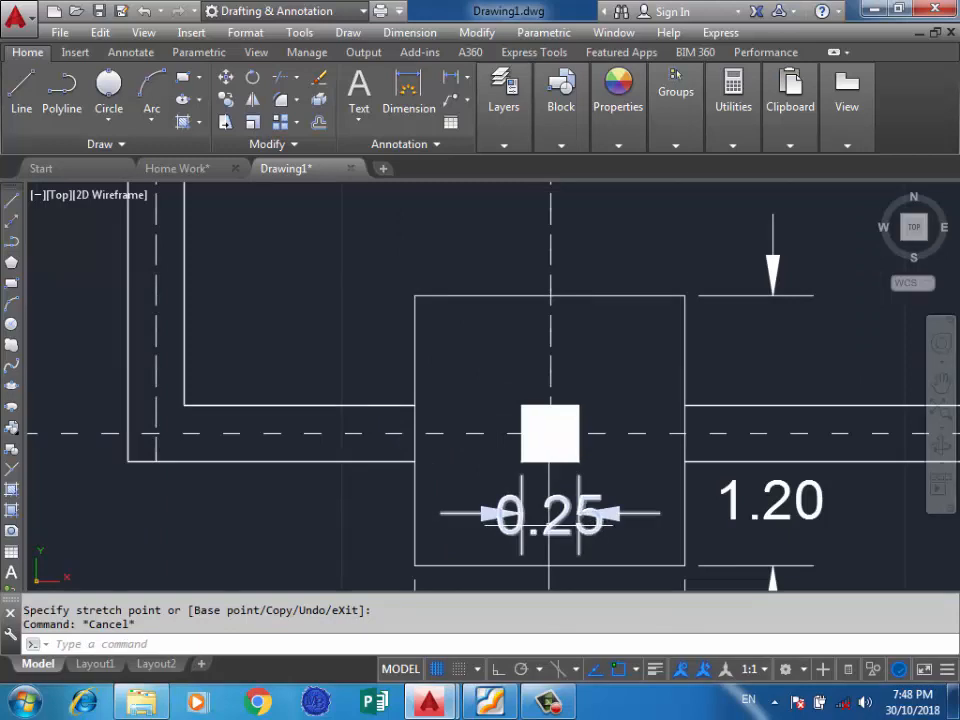
{"action": "left_click", "coordinate": [549, 513]}
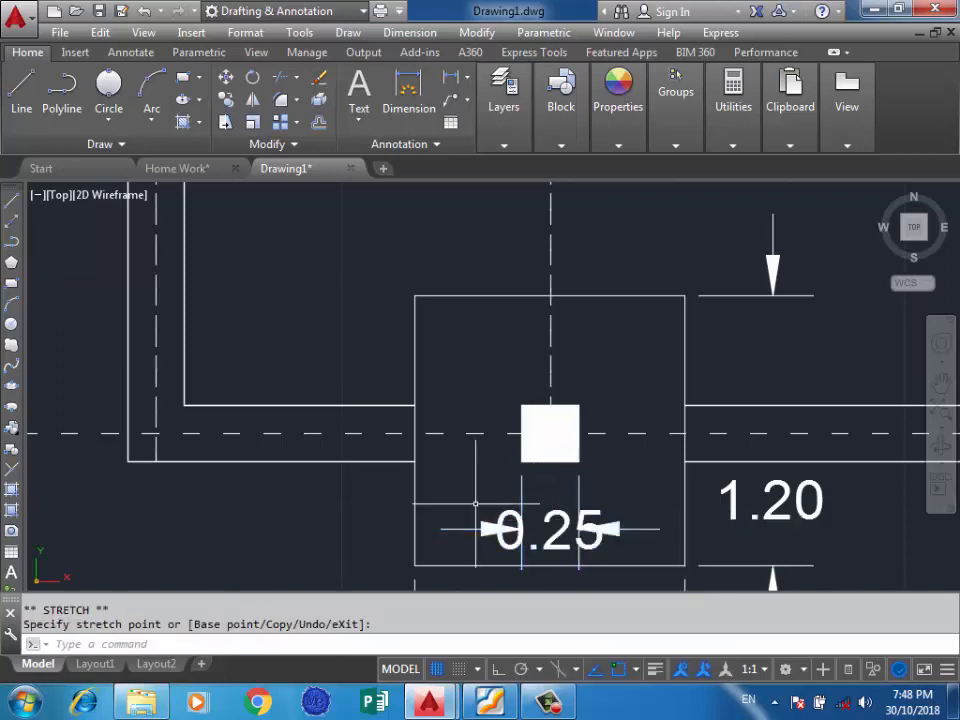
Step: Clear the selection and review the foundation plan copy from the row 5 footing to the beams between axes D and G
{"action": "key", "text": "Escape"}
{"action": "scroll", "coordinate": [522, 515], "scroll_direction": "down", "scroll_amount": 10}
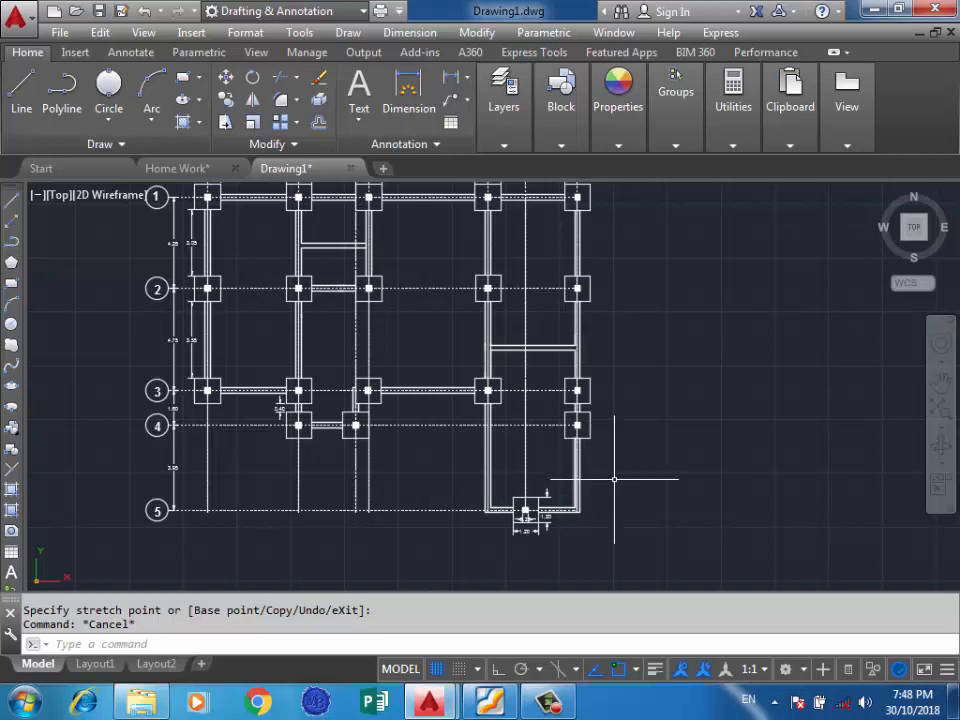
{"action": "scroll", "coordinate": [668, 483], "scroll_direction": "down", "scroll_amount": 5}
{"action": "scroll", "coordinate": [642, 482], "scroll_direction": "up", "scroll_amount": 2}
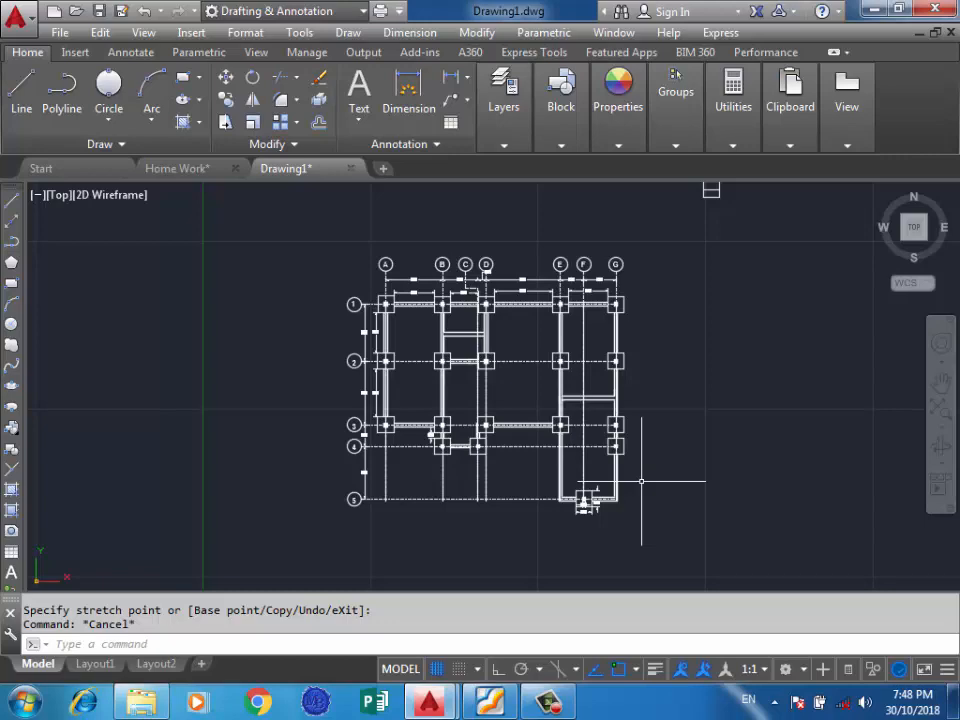
{"action": "scroll", "coordinate": [556, 309], "scroll_direction": "up", "scroll_amount": 5}
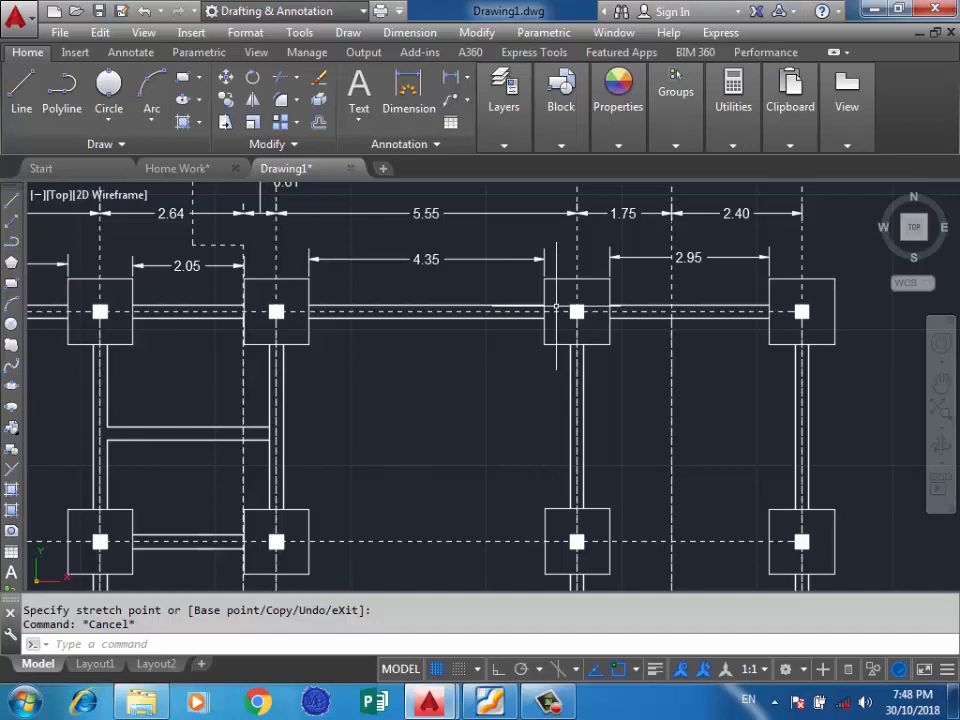
{"action": "scroll", "coordinate": [556, 309], "scroll_direction": "down", "scroll_amount": 4}
{"action": "scroll", "coordinate": [628, 458], "scroll_direction": "down", "scroll_amount": 2}
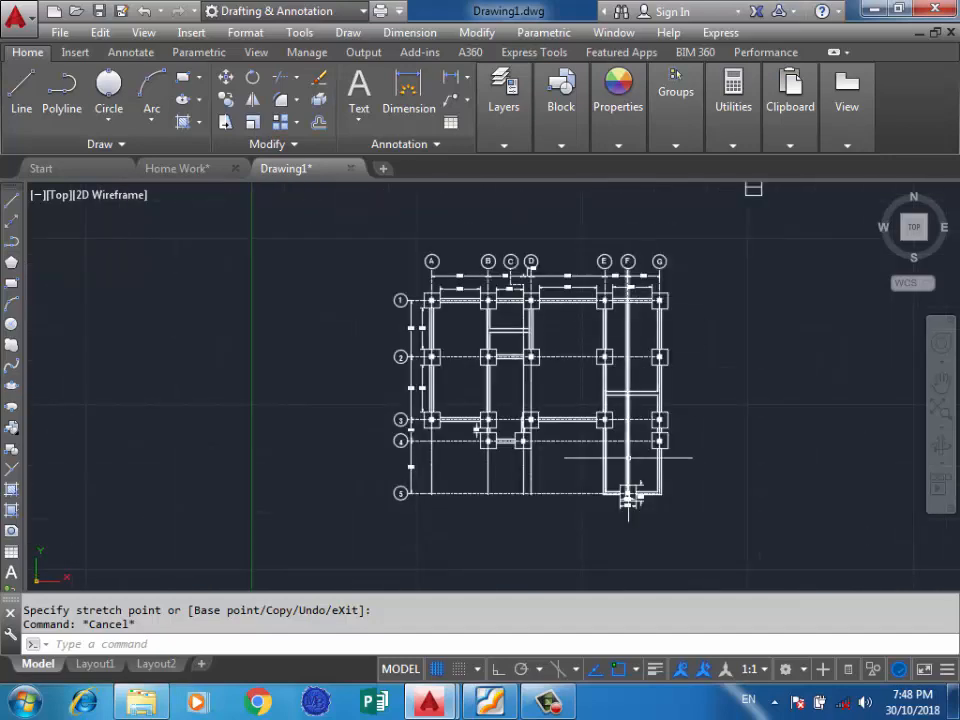
{"action": "scroll", "coordinate": [628, 500], "scroll_direction": "up", "scroll_amount": 2}
{"action": "scroll", "coordinate": [461, 210], "scroll_direction": "up", "scroll_amount": 4}
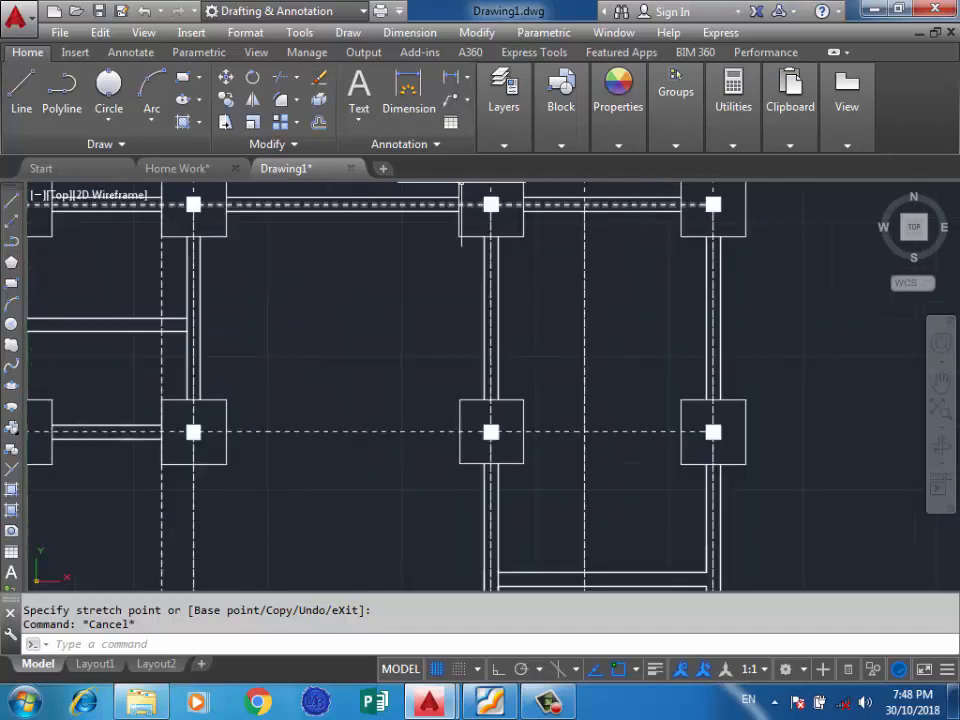
{"action": "left_click", "coordinate": [451, 77]}
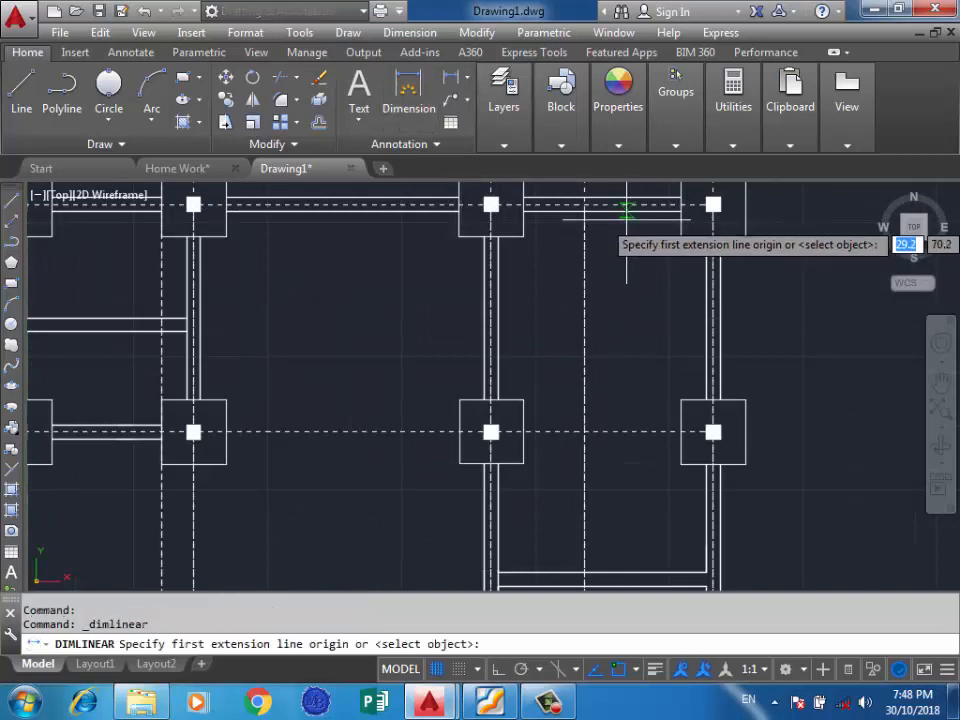
{"action": "left_click", "coordinate": [626, 210]}
{"action": "left_click", "coordinate": [621, 574]}
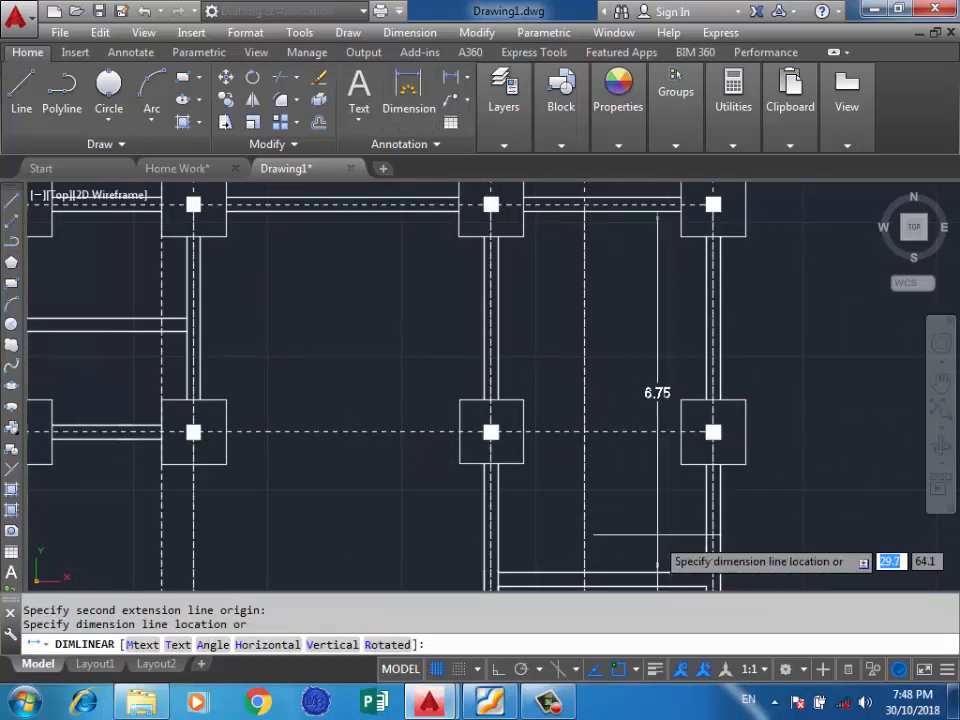
{"action": "key", "text": "Escape"}
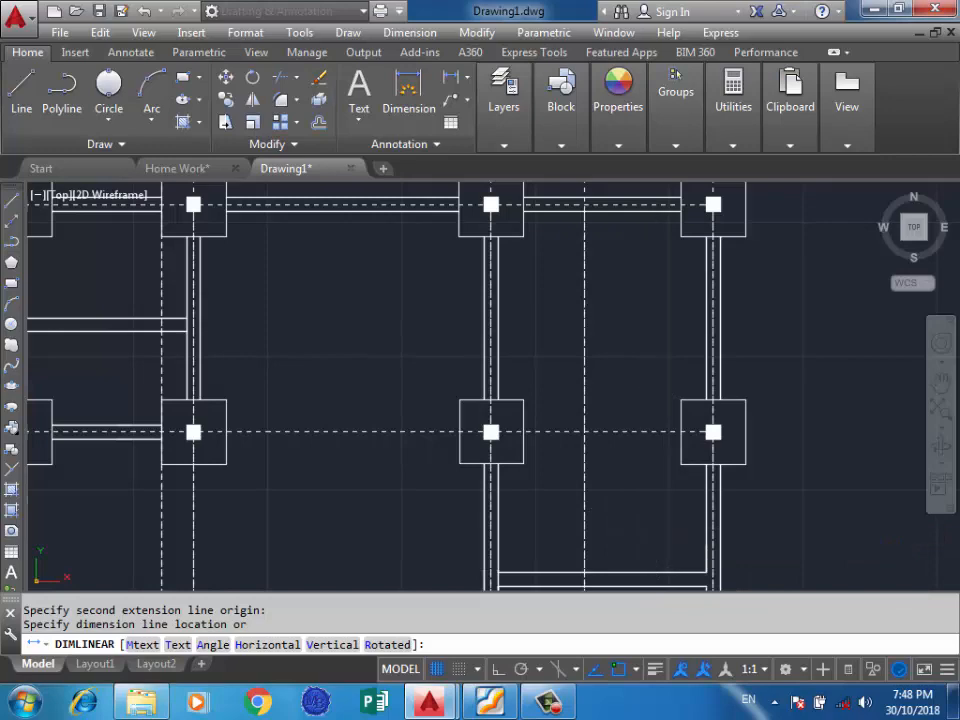
Step: Examine the footings, connecting beams and dimensions between axes D and G along rows 1 to 3
{"action": "scroll", "coordinate": [678, 342], "scroll_direction": "down", "scroll_amount": 3}
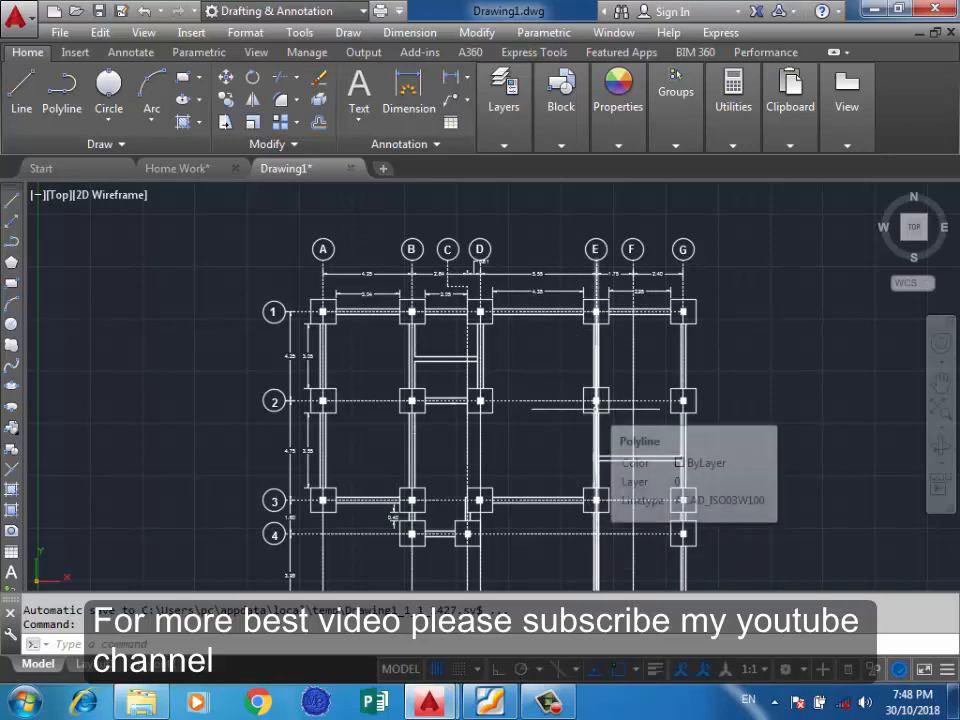
{"action": "scroll", "coordinate": [680, 348], "scroll_direction": "up", "scroll_amount": 3}
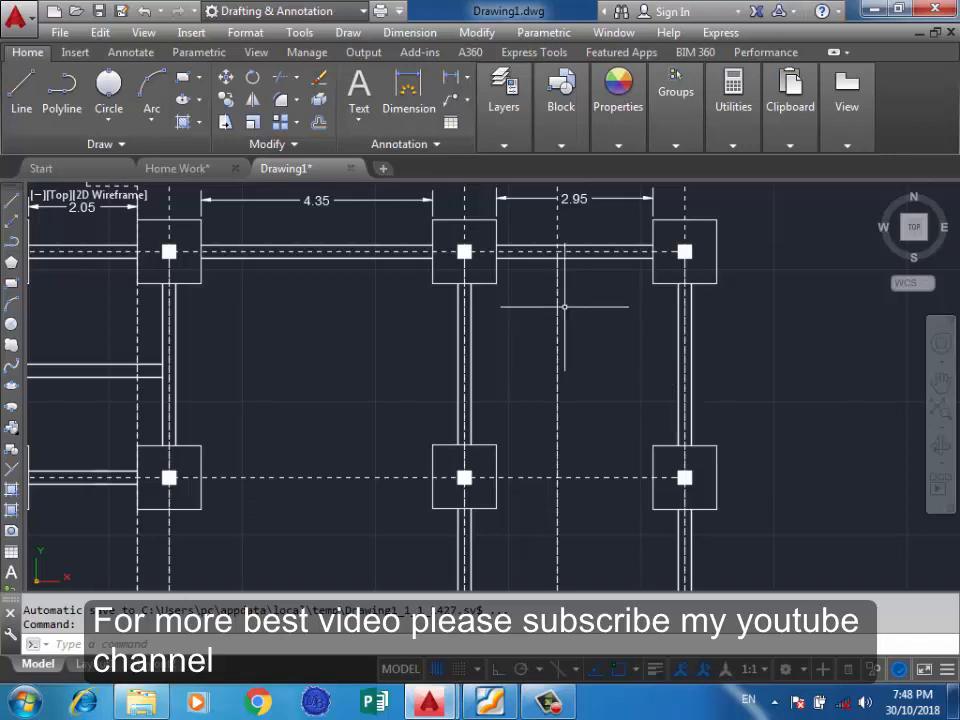
{"action": "scroll", "coordinate": [709, 325], "scroll_direction": "down", "scroll_amount": 4}
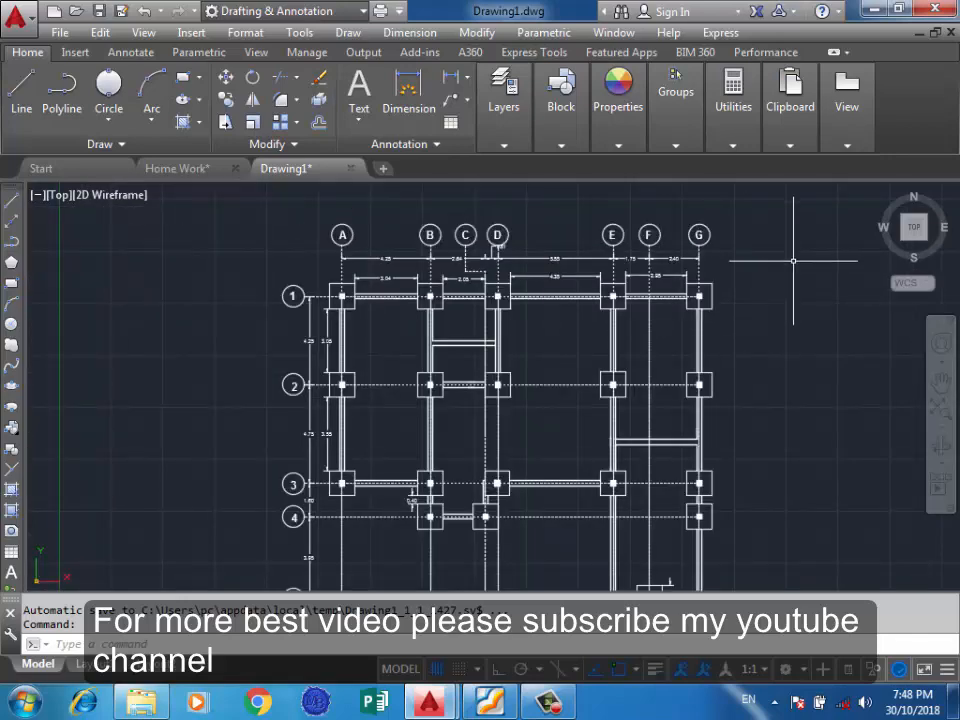
{"action": "scroll", "coordinate": [760, 300], "scroll_direction": "down", "scroll_amount": 3}
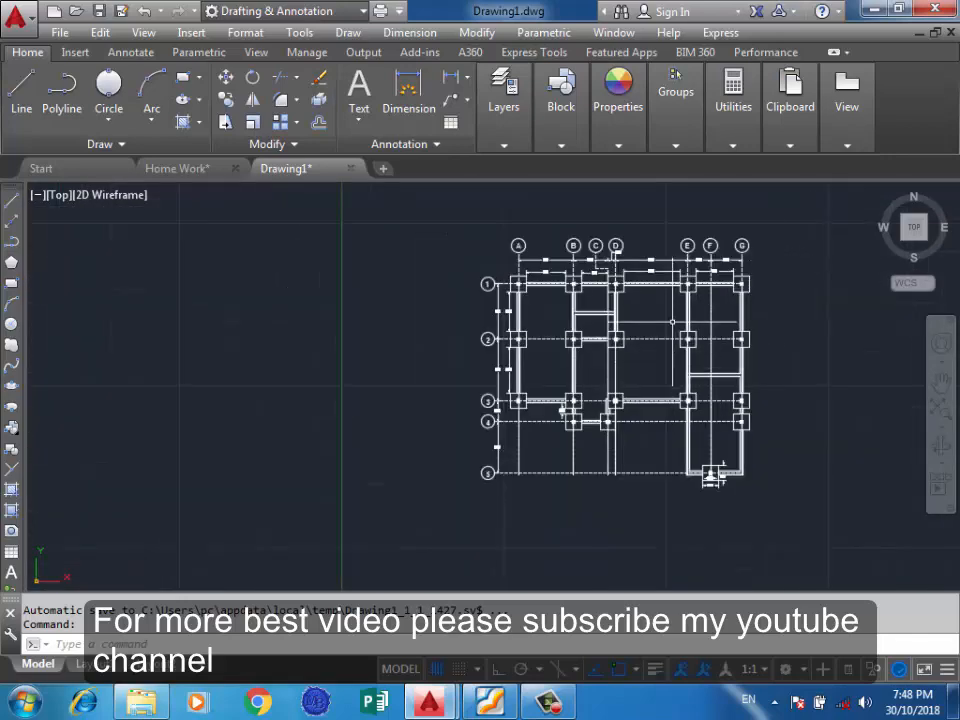
{"action": "scroll", "coordinate": [670, 323], "scroll_direction": "up", "scroll_amount": 4}
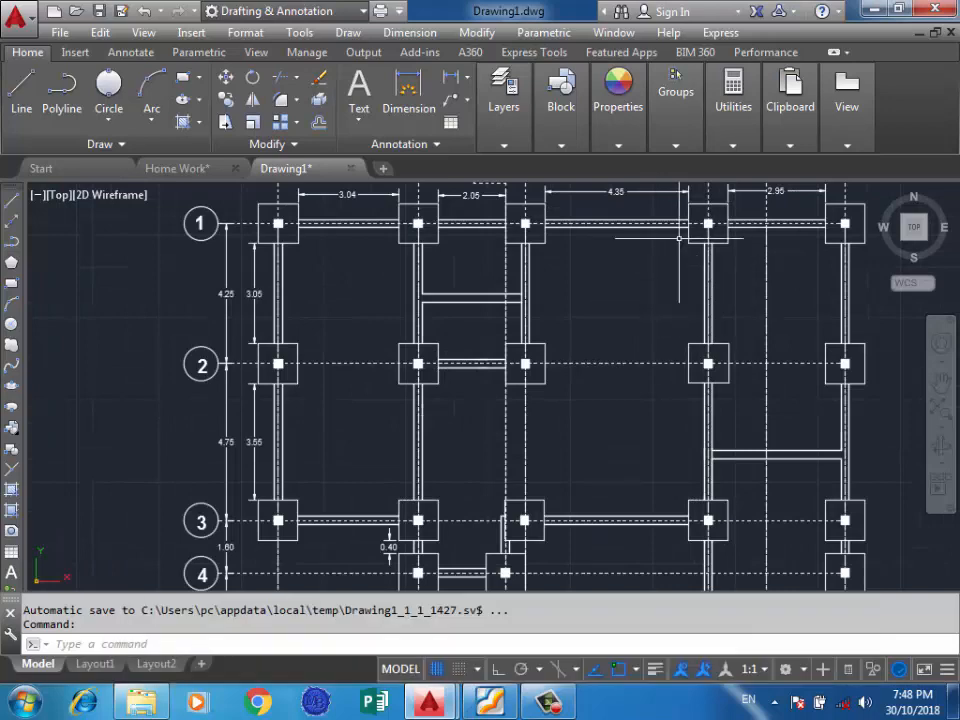
{"action": "scroll", "coordinate": [664, 281], "scroll_direction": "up", "scroll_amount": 1}
{"action": "scroll", "coordinate": [666, 284], "scroll_direction": "down", "scroll_amount": 3}
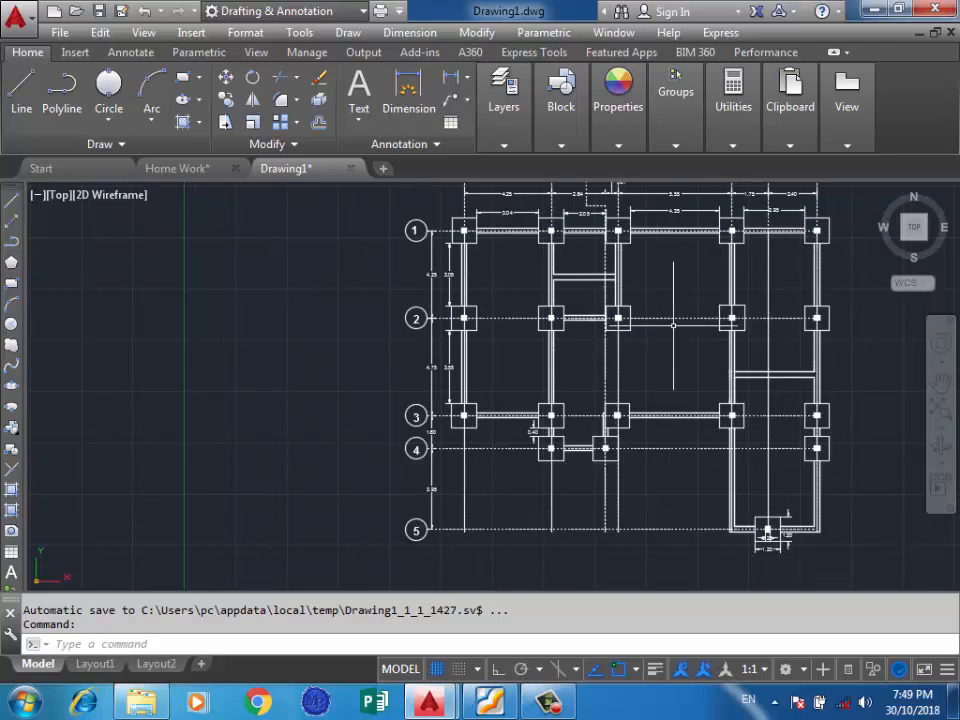
{"action": "scroll", "coordinate": [729, 316], "scroll_direction": "up", "scroll_amount": 4}
{"action": "scroll", "coordinate": [729, 318], "scroll_direction": "down", "scroll_amount": 3}
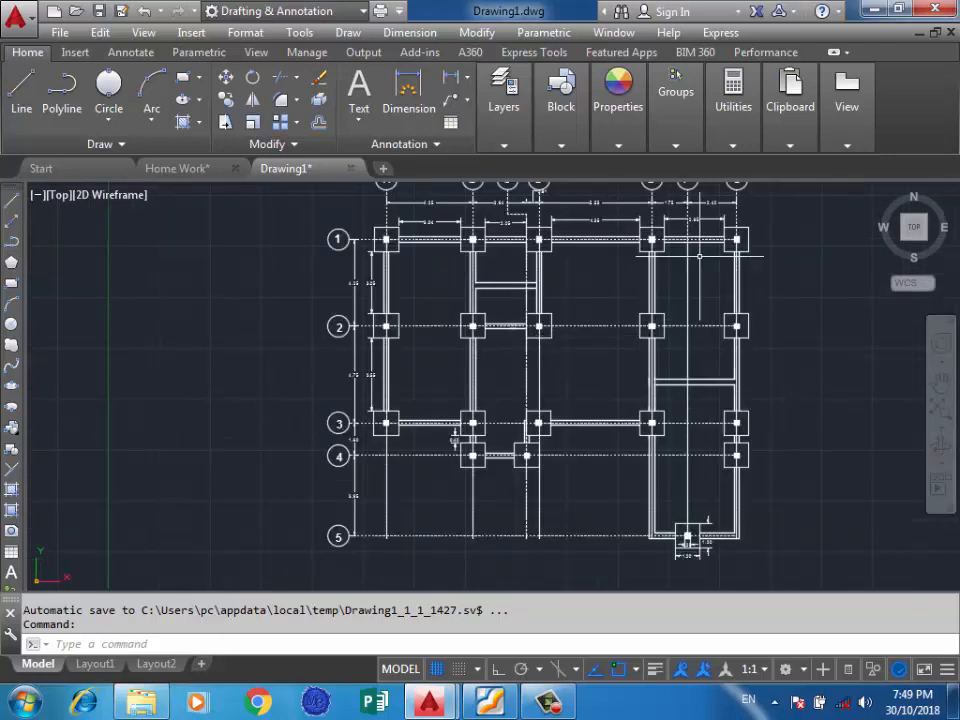
{"action": "scroll", "coordinate": [597, 297], "scroll_direction": "up", "scroll_amount": 4}
{"action": "scroll", "coordinate": [597, 297], "scroll_direction": "down", "scroll_amount": 4}
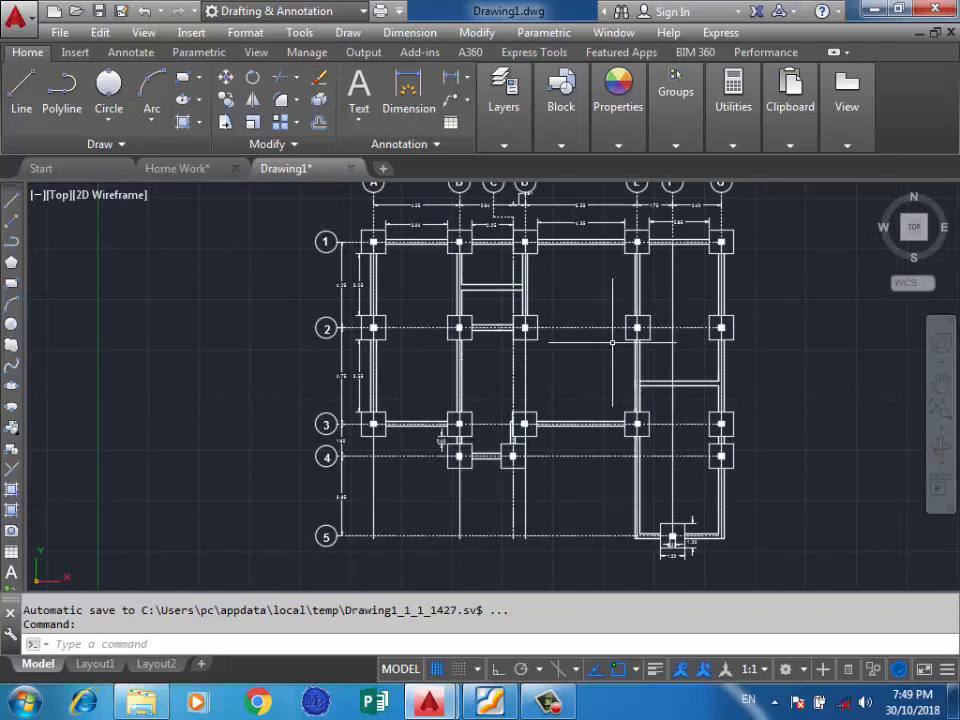
{"action": "scroll", "coordinate": [614, 360], "scroll_direction": "up", "scroll_amount": 4}
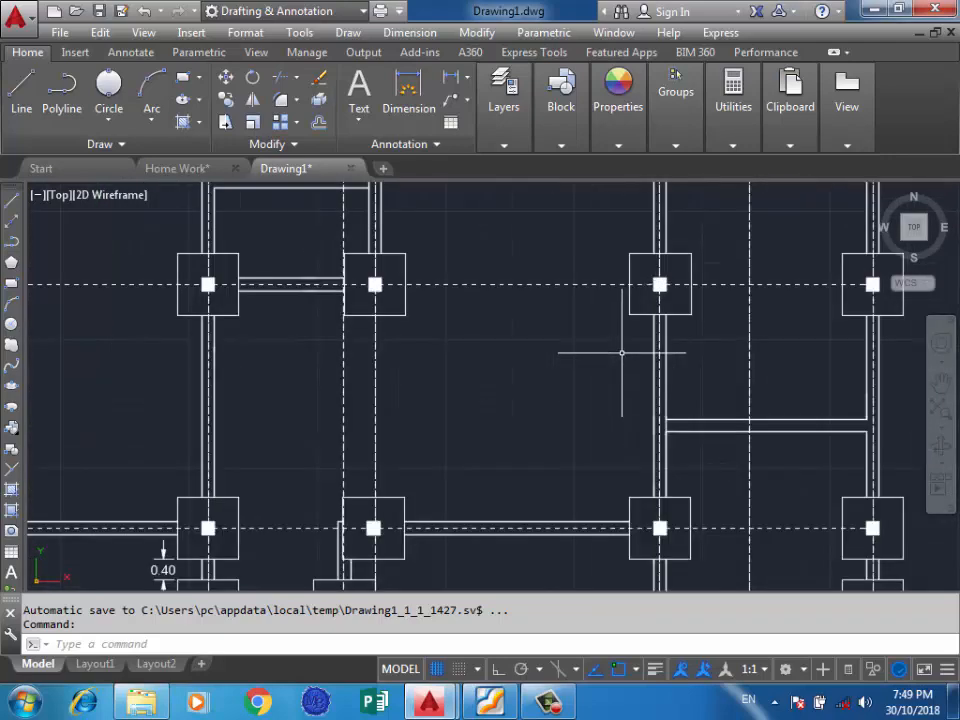
Step: Examine the footings and beams on rows 3 to 5, including the dimensioned footing at axis F
{"action": "scroll", "coordinate": [655, 323], "scroll_direction": "down", "scroll_amount": 2}
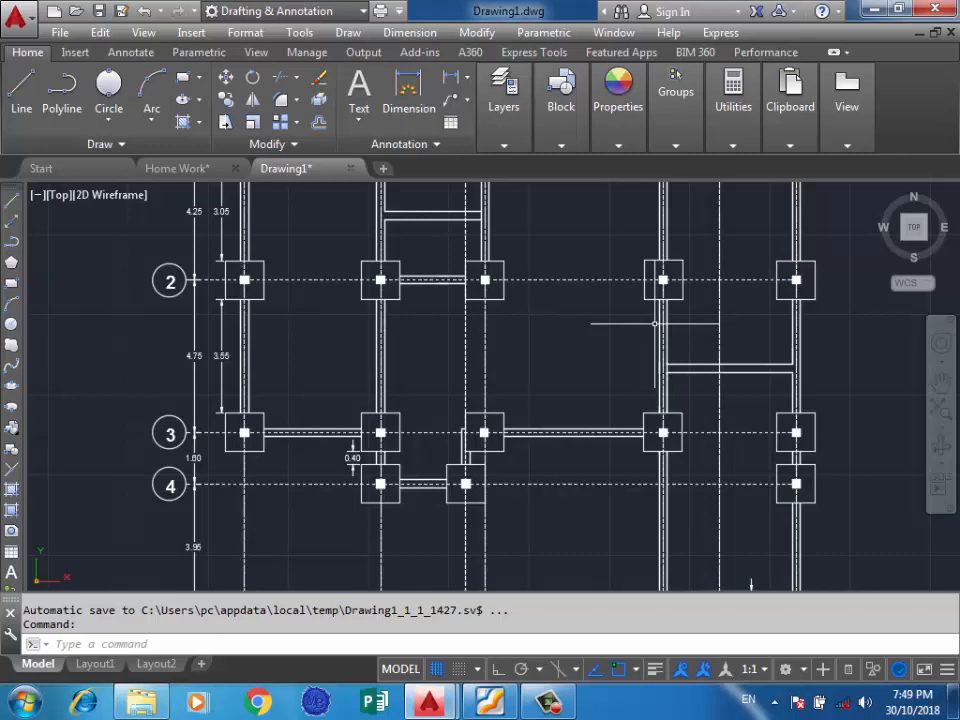
{"action": "scroll", "coordinate": [655, 323], "scroll_direction": "down", "scroll_amount": 4}
{"action": "scroll", "coordinate": [560, 400], "scroll_direction": "up", "scroll_amount": 4}
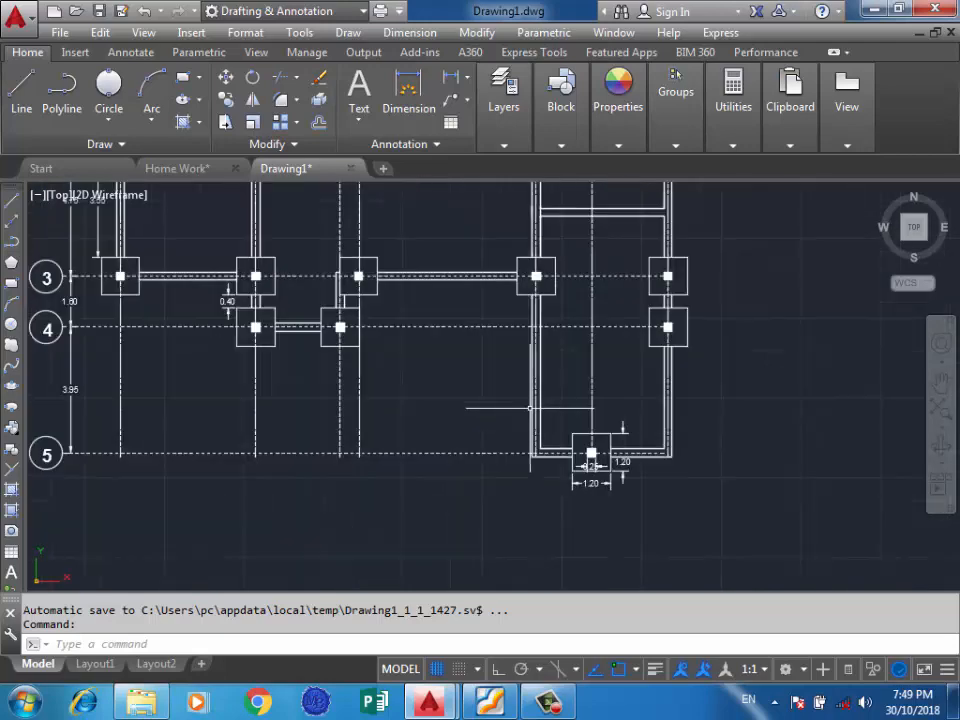
{"action": "scroll", "coordinate": [670, 330], "scroll_direction": "up", "scroll_amount": 4}
{"action": "scroll", "coordinate": [665, 327], "scroll_direction": "down", "scroll_amount": 2}
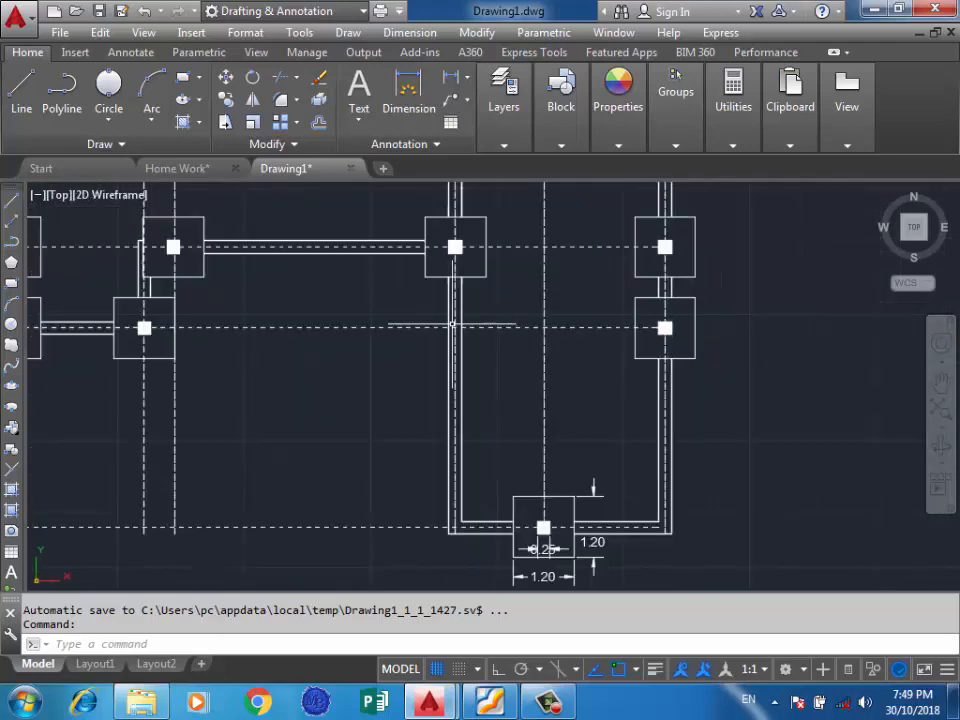
{"action": "scroll", "coordinate": [455, 328], "scroll_direction": "up", "scroll_amount": 2}
{"action": "scroll", "coordinate": [560, 322], "scroll_direction": "down", "scroll_amount": 2}
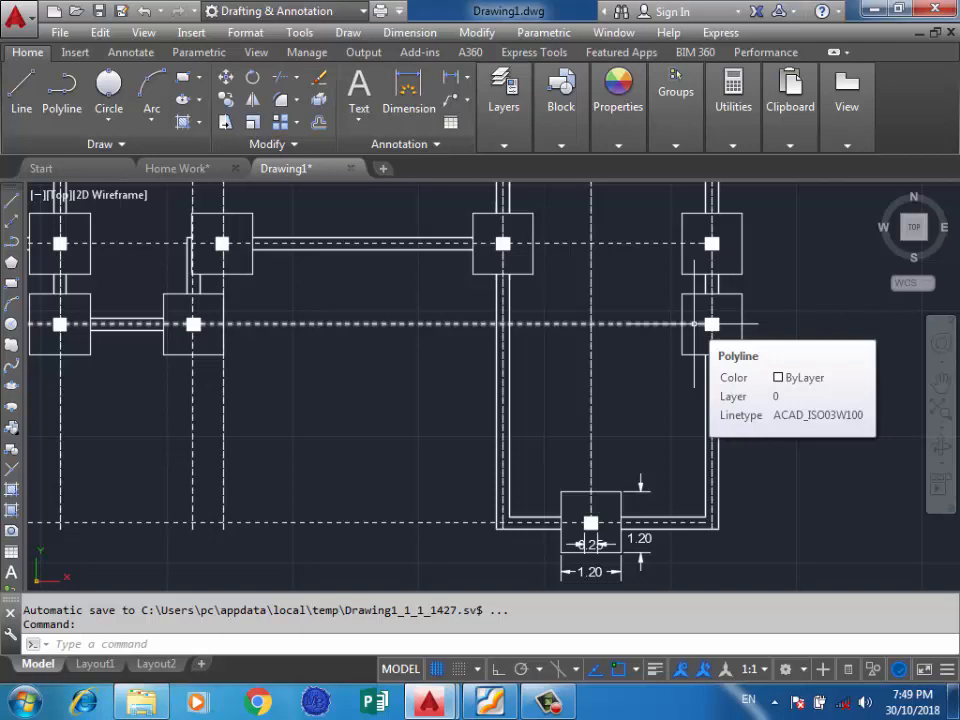
{"action": "scroll", "coordinate": [790, 375], "scroll_direction": "down", "scroll_amount": 5}
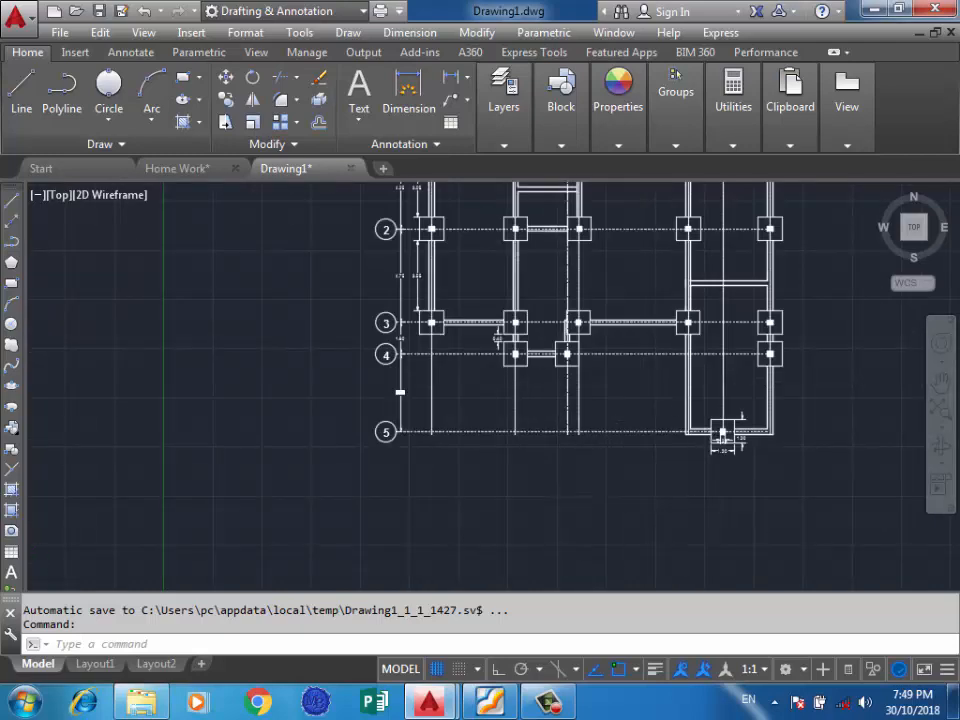
{"action": "scroll", "coordinate": [694, 435], "scroll_direction": "up", "scroll_amount": 2}
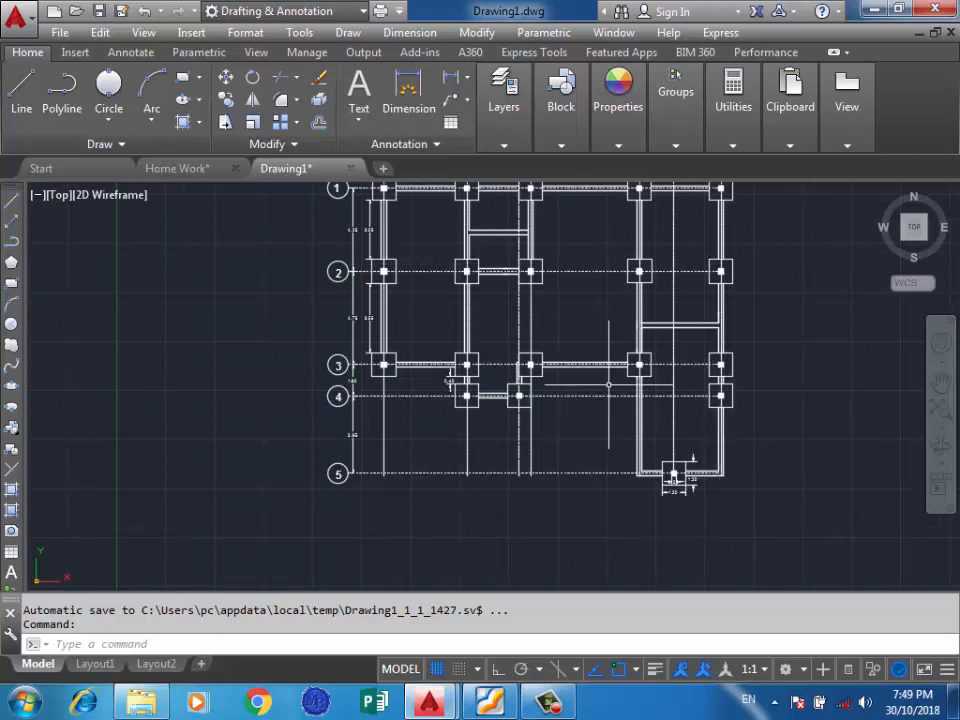
{"action": "scroll", "coordinate": [708, 375], "scroll_direction": "up", "scroll_amount": 2}
{"action": "scroll", "coordinate": [690, 395], "scroll_direction": "down", "scroll_amount": 2}
{"action": "scroll", "coordinate": [666, 407], "scroll_direction": "up", "scroll_amount": 4}
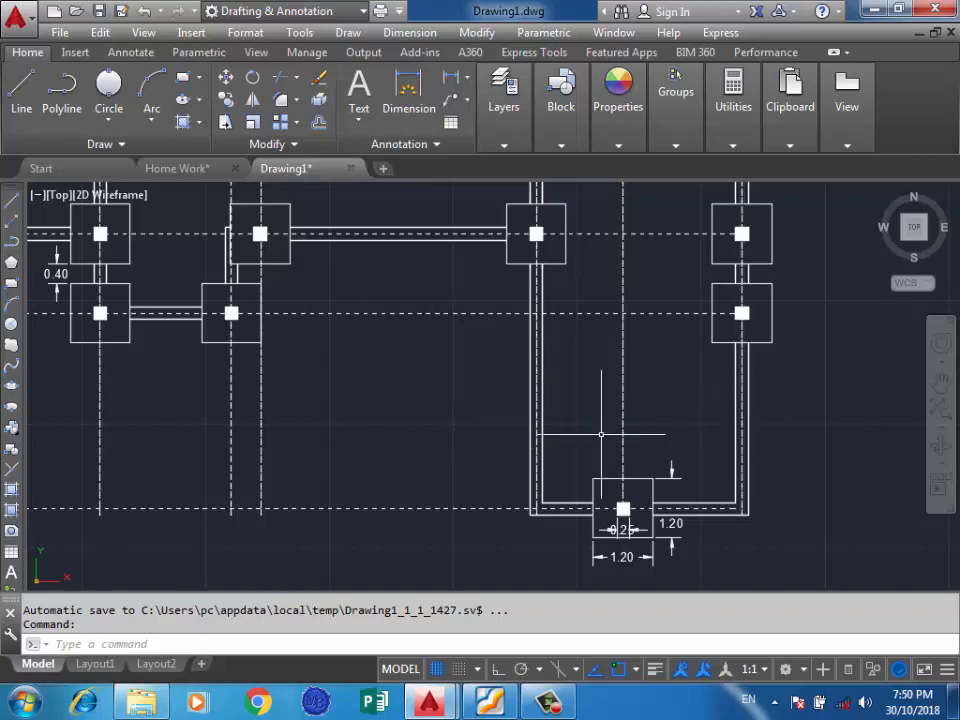
Step: Check the whole foundation plan copy once more, from the row 1 footings down to the dimensioned footing on row 5
{"action": "scroll", "coordinate": [789, 521], "scroll_direction": "down", "scroll_amount": 5}
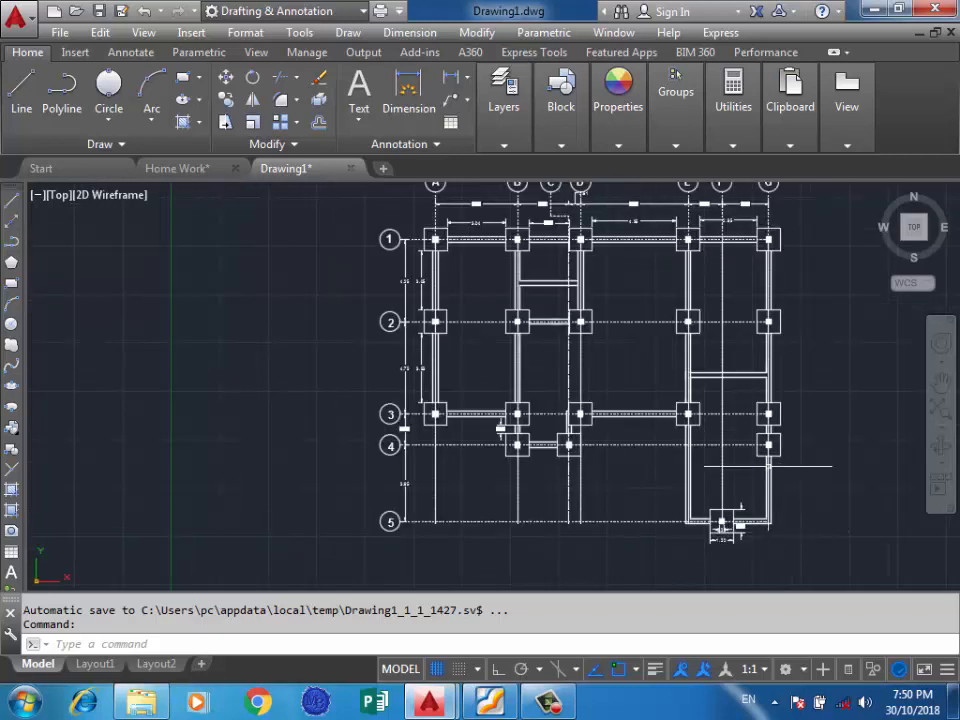
{"action": "scroll", "coordinate": [722, 314], "scroll_direction": "up", "scroll_amount": 2}
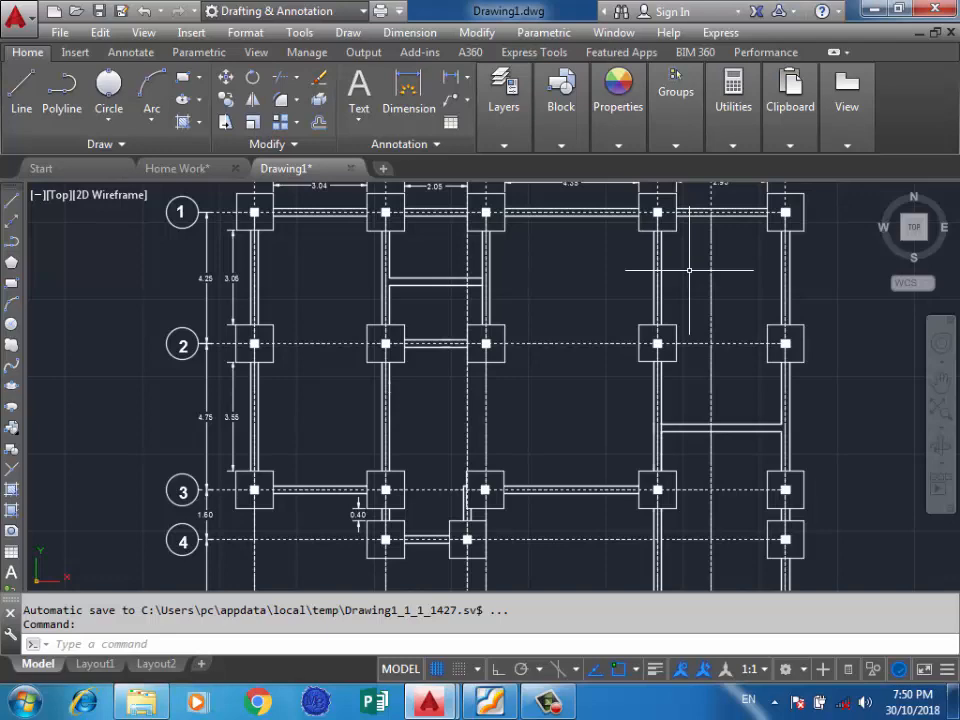
{"action": "scroll", "coordinate": [689, 270], "scroll_direction": "down", "scroll_amount": 3}
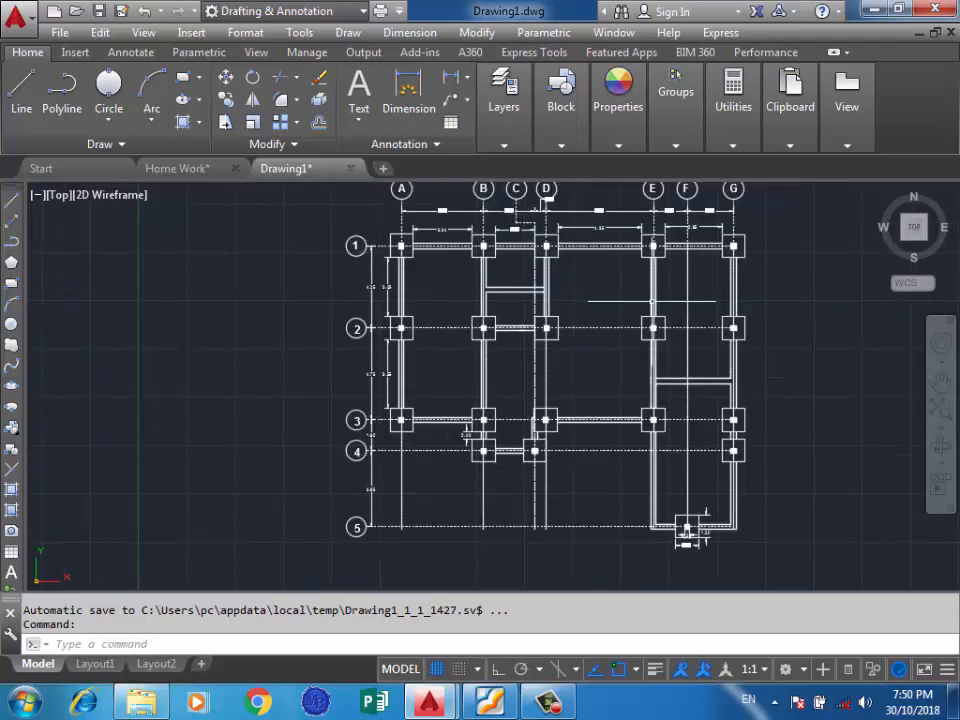
{"action": "scroll", "coordinate": [713, 285], "scroll_direction": "up", "scroll_amount": 5}
{"action": "scroll", "coordinate": [705, 343], "scroll_direction": "down", "scroll_amount": 2}
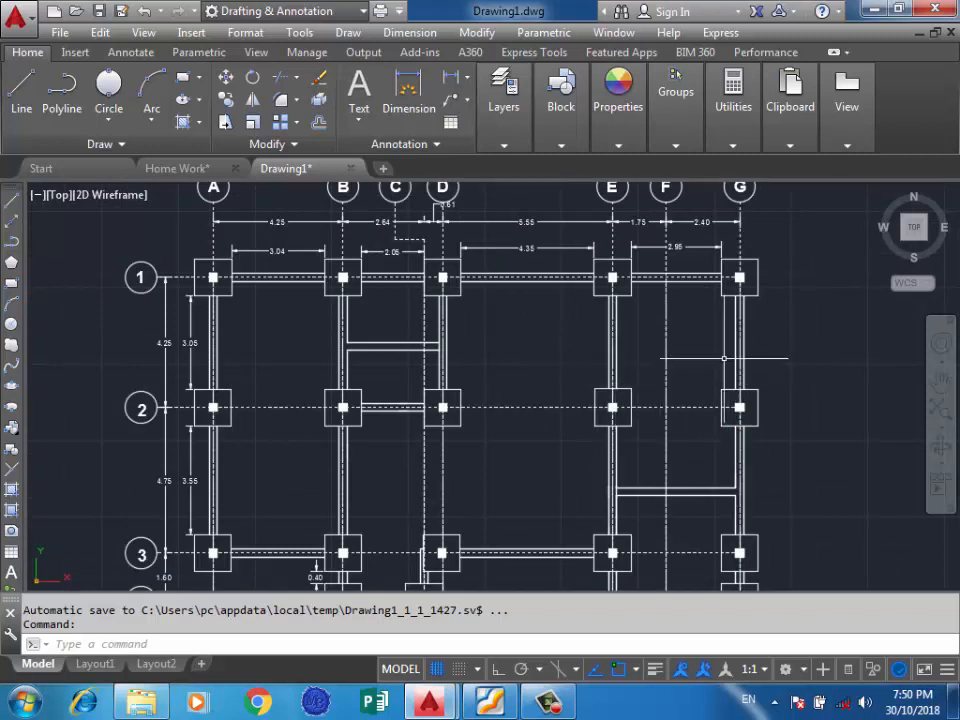
{"action": "scroll", "coordinate": [720, 323], "scroll_direction": "down", "scroll_amount": 4}
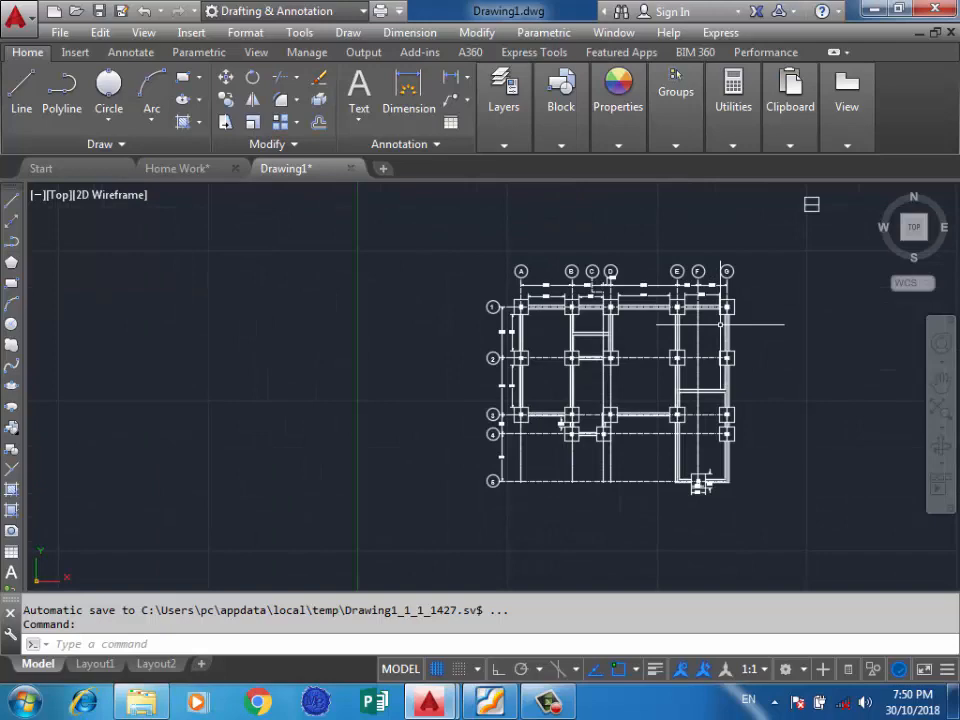
{"action": "scroll", "coordinate": [775, 320], "scroll_direction": "down", "scroll_amount": 2}
{"action": "scroll", "coordinate": [790, 290], "scroll_direction": "up", "scroll_amount": 2}
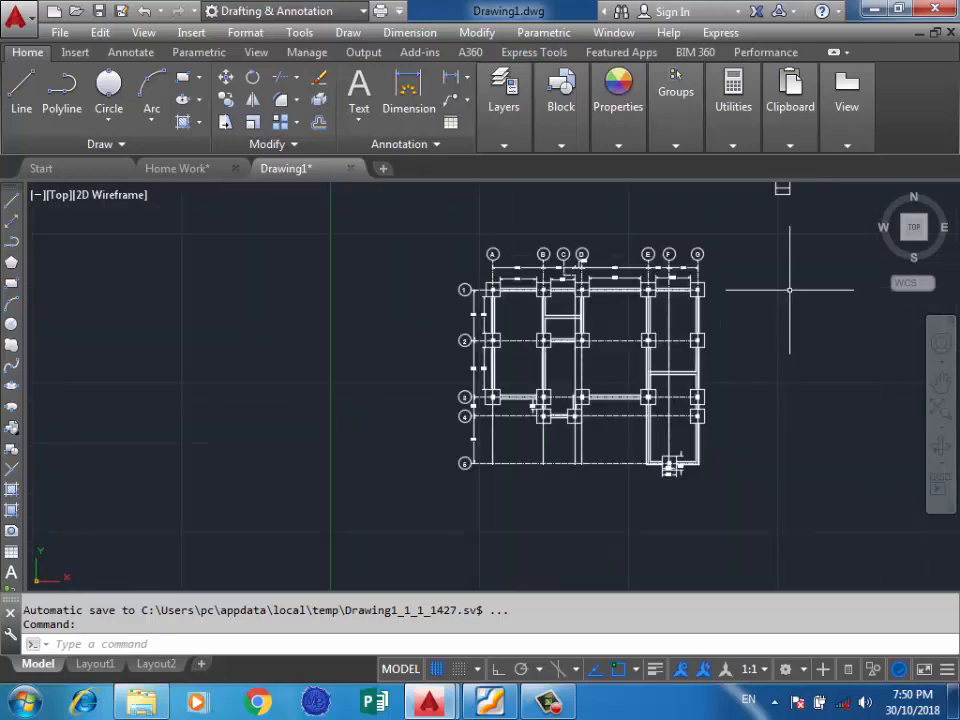
{"action": "scroll", "coordinate": [665, 440], "scroll_direction": "up", "scroll_amount": 8}
{"action": "scroll", "coordinate": [667, 380], "scroll_direction": "down", "scroll_amount": 3}
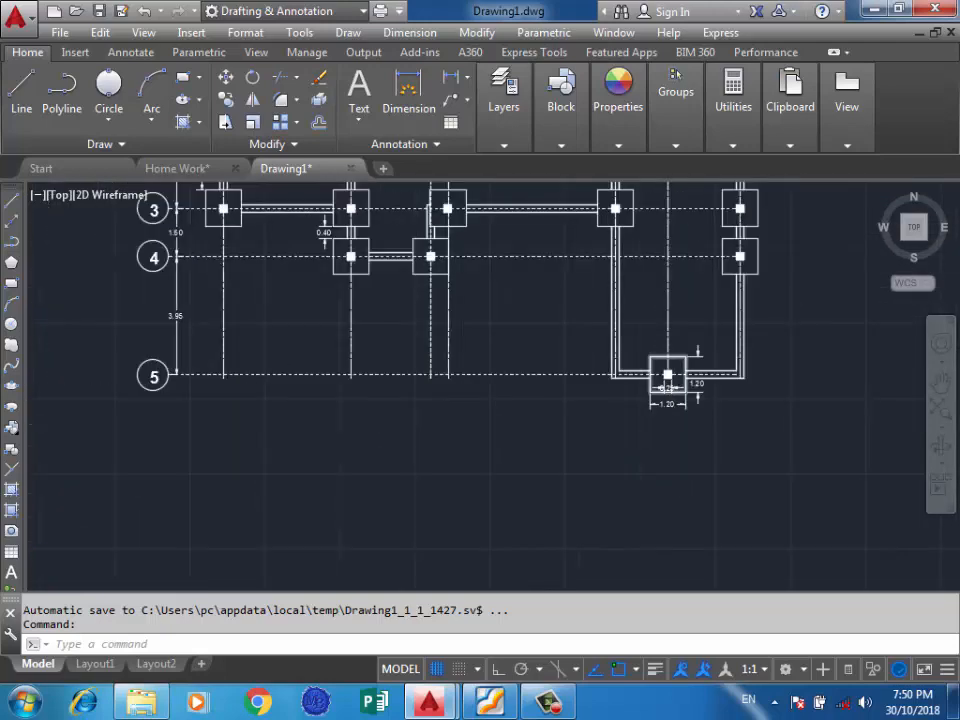
Step: Inspect the neighbouring column and wall axis plan, including the hatched outline and floor plan beside it
{"action": "scroll", "coordinate": [729, 317], "scroll_direction": "down", "scroll_amount": 6}
{"action": "scroll", "coordinate": [640, 479], "scroll_direction": "up", "scroll_amount": 7}
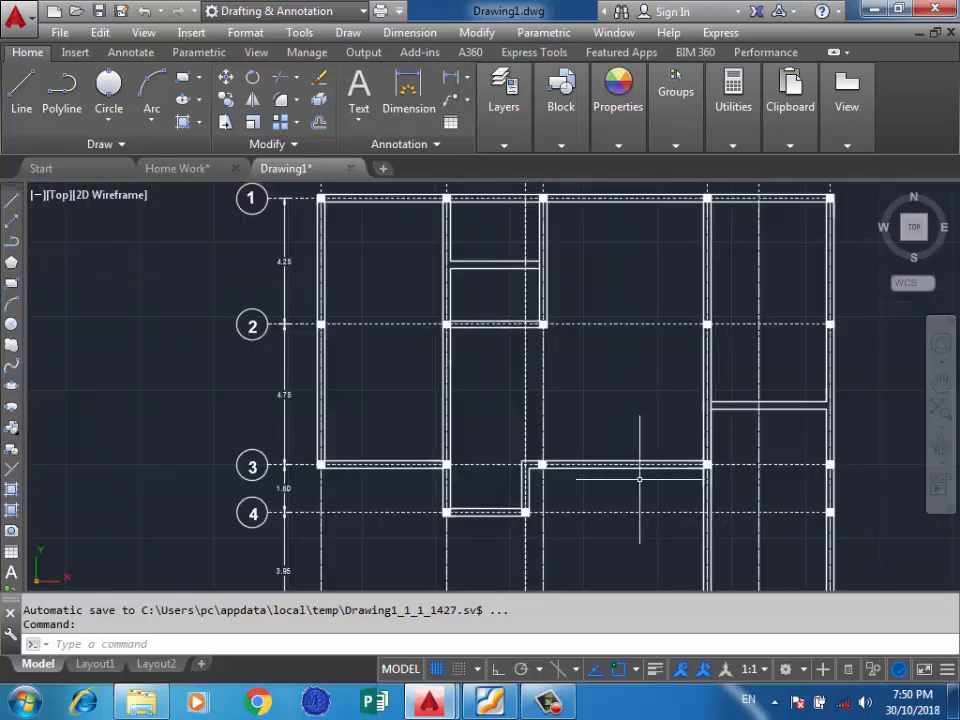
{"action": "scroll", "coordinate": [640, 479], "scroll_direction": "down", "scroll_amount": 7}
{"action": "scroll", "coordinate": [671, 335], "scroll_direction": "up", "scroll_amount": 2}
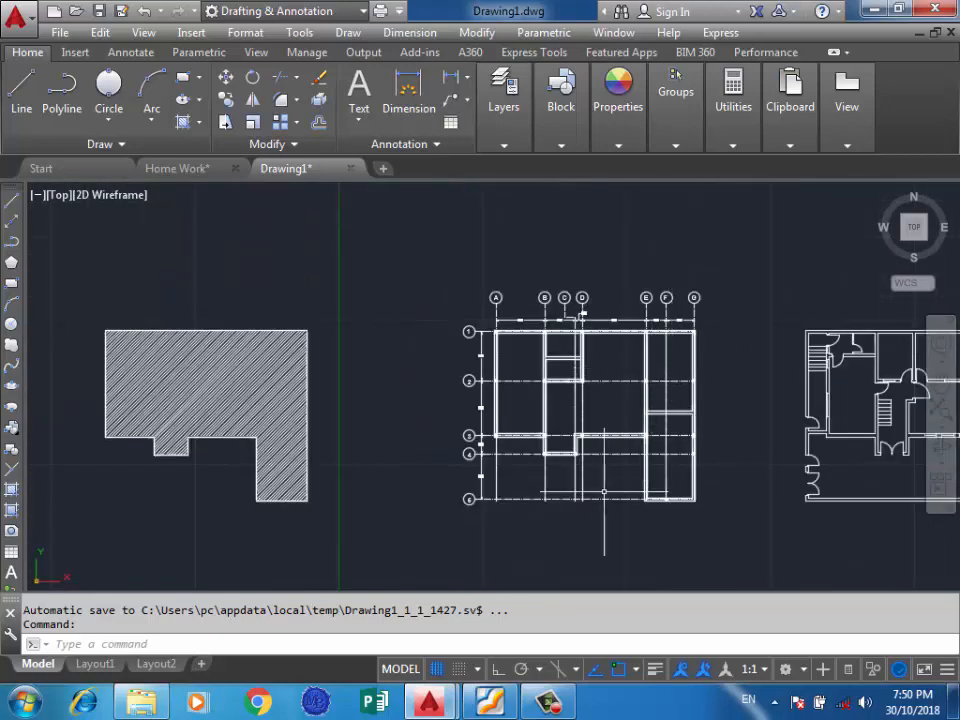